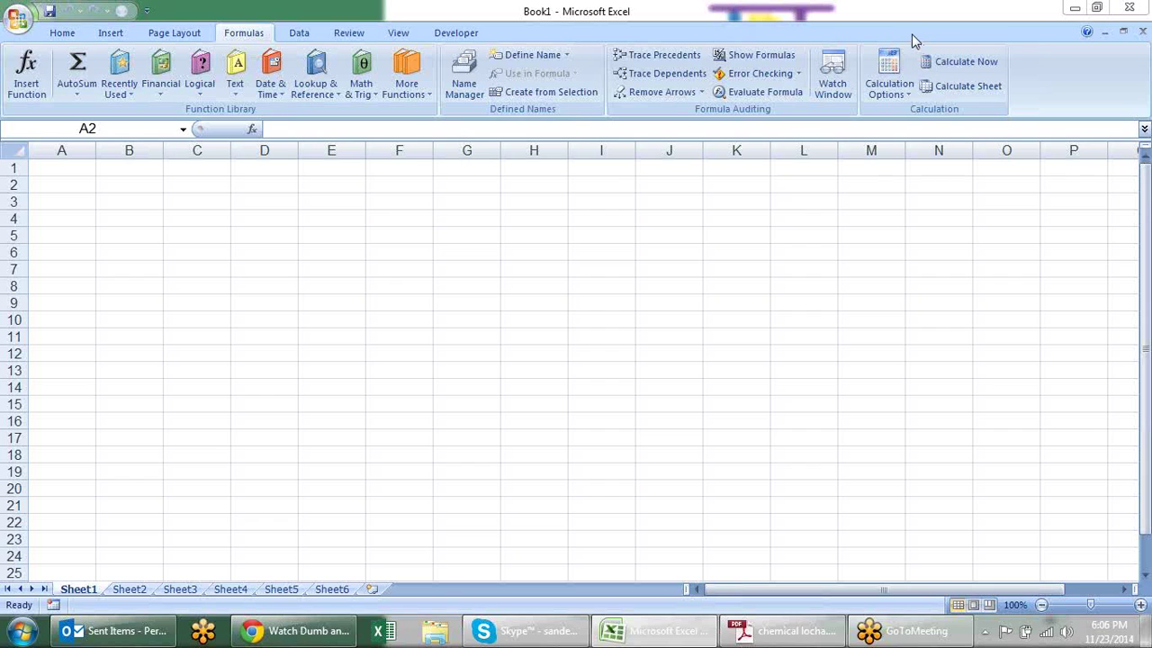
# Insert today's date, 11/23/2014, into cell D2 with Ctrl+;.
pyautogui.click(281, 92)
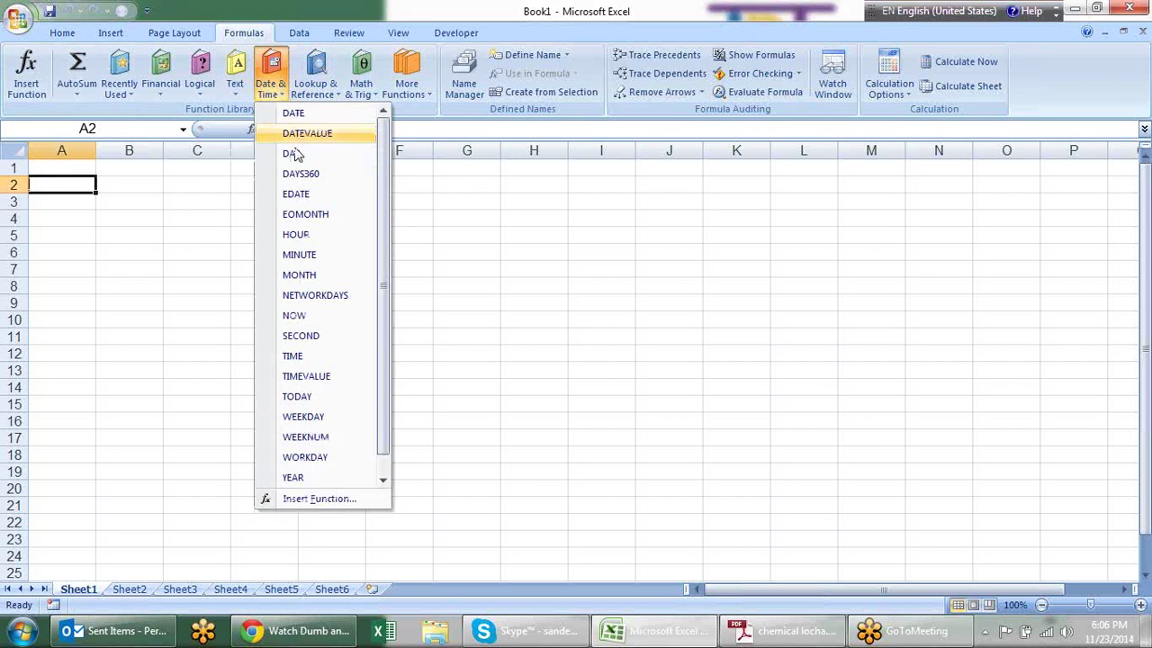
pyautogui.click(435, 238)
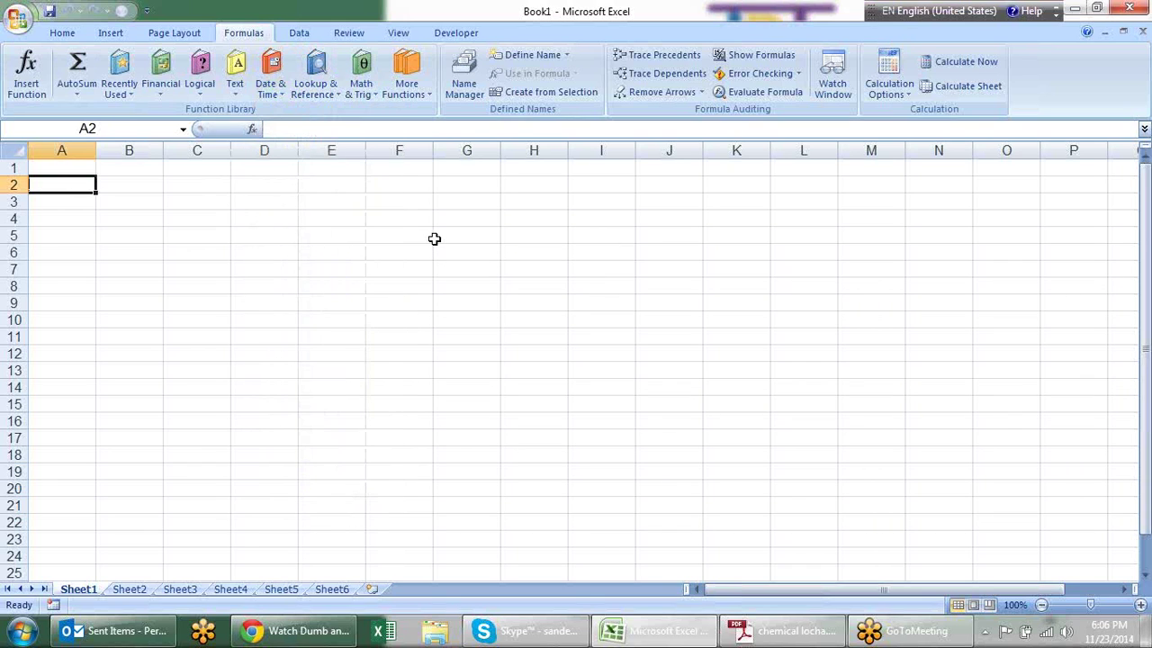
pyautogui.press('Right')
pyautogui.press('Right')
pyautogui.press('Left')
pyautogui.press('Right')
pyautogui.press('Right')
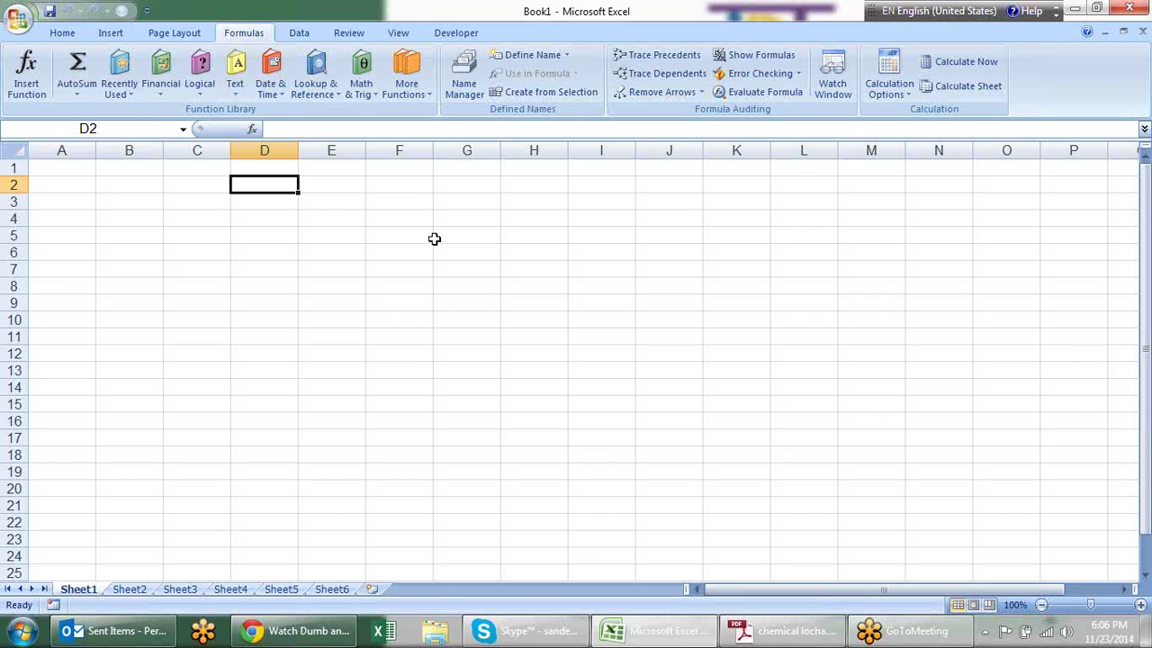
pyautogui.hotkey('ctrl', ';')
pyautogui.press('Return')
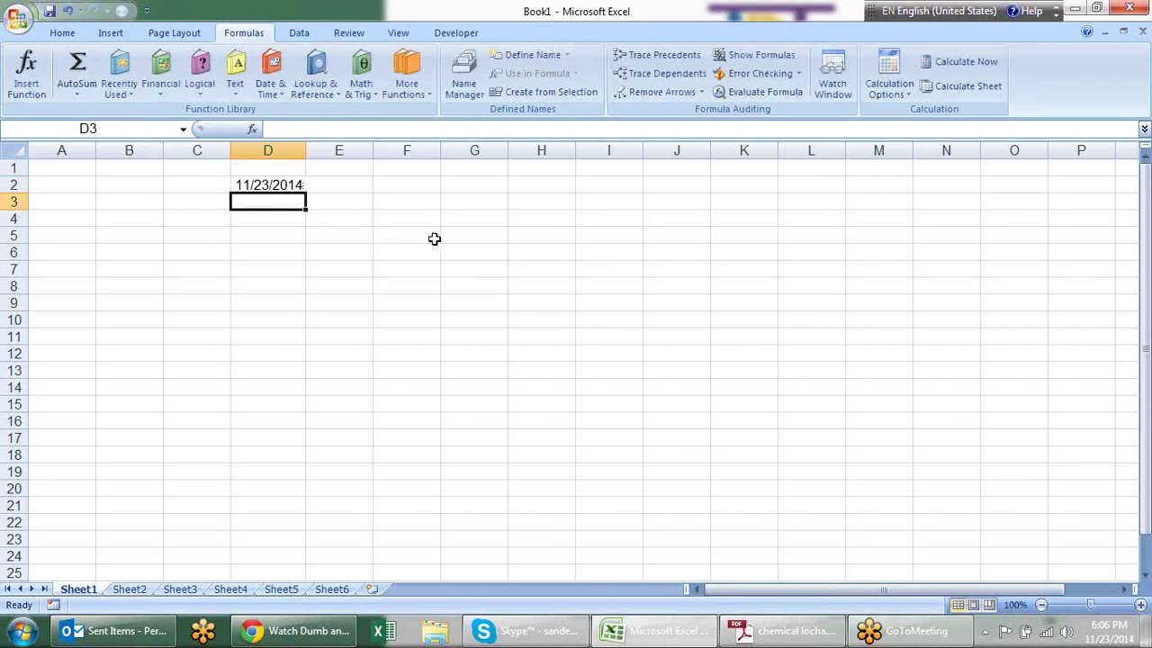
# Insert the current time, 6:06 PM, into cell E2 with Ctrl+Shift+;.
pyautogui.press('Up')
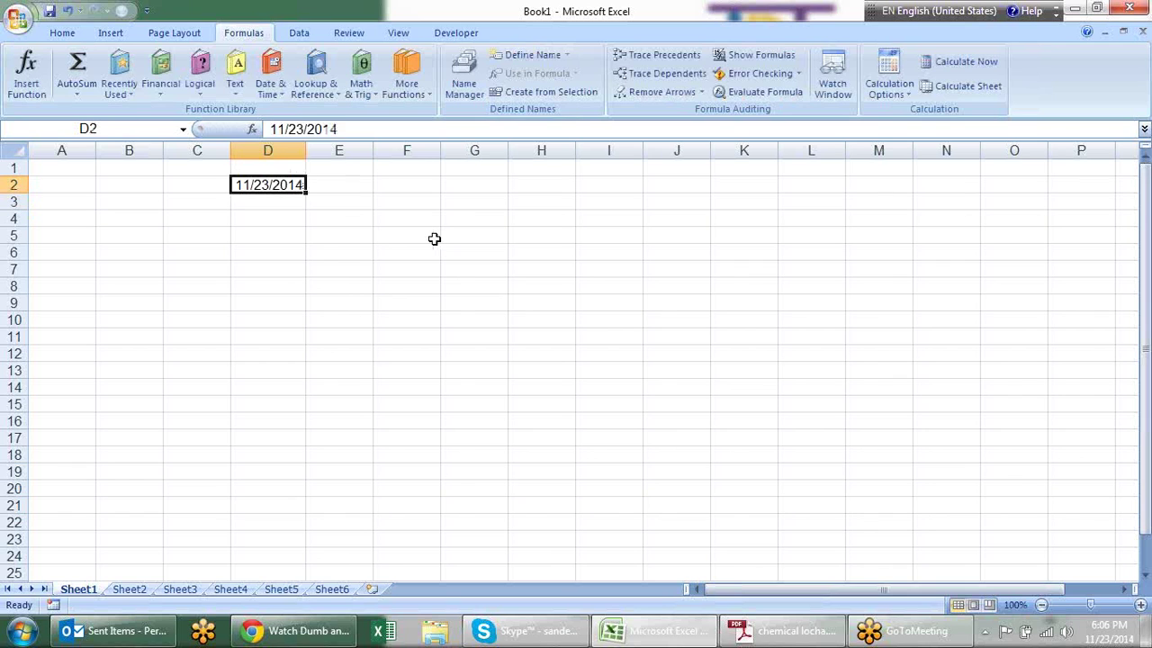
pyautogui.press('Right')
pyautogui.hotkey('ctrl', 'shift', ';')
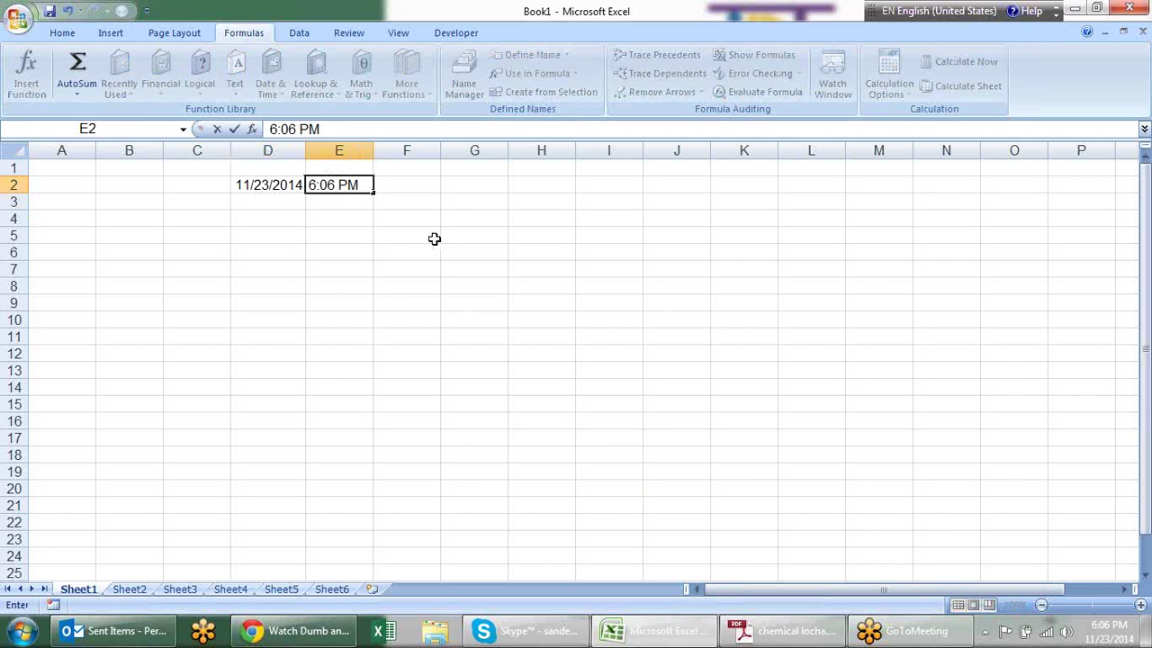
pyautogui.press('Return')
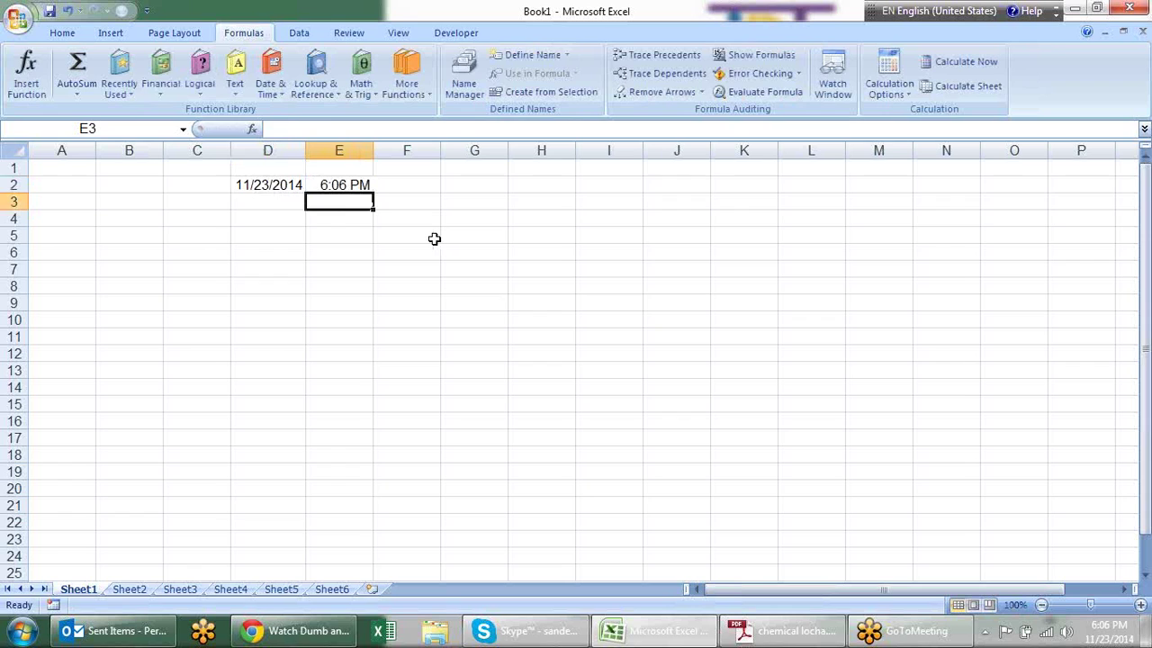
pyautogui.press('Up')
pyautogui.press('Left')
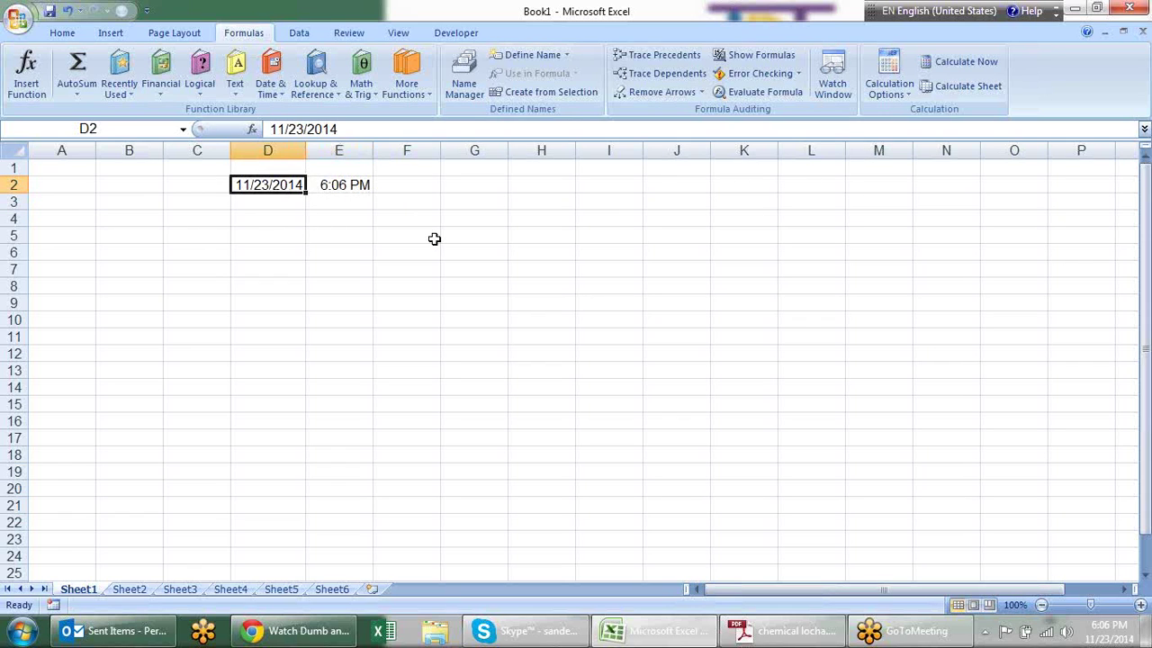
# Show D2 and E2 as their serial values 41966 and 0.754167.
pyautogui.hotkey('ctrl', 'shift', '`')
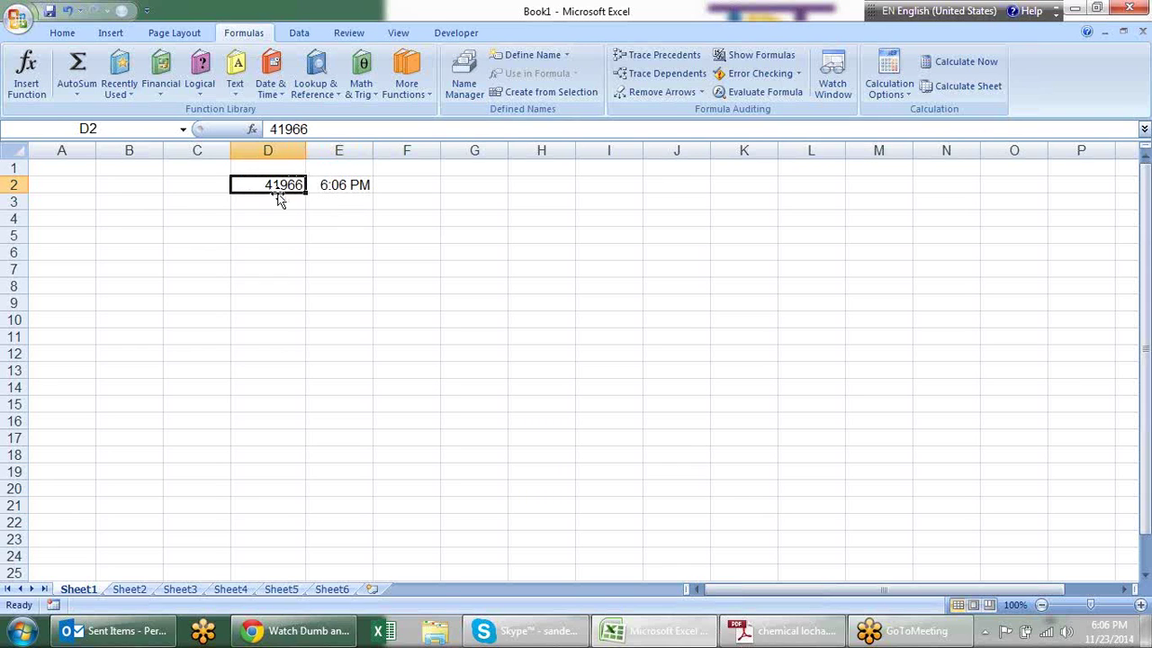
pyautogui.click(330, 188)
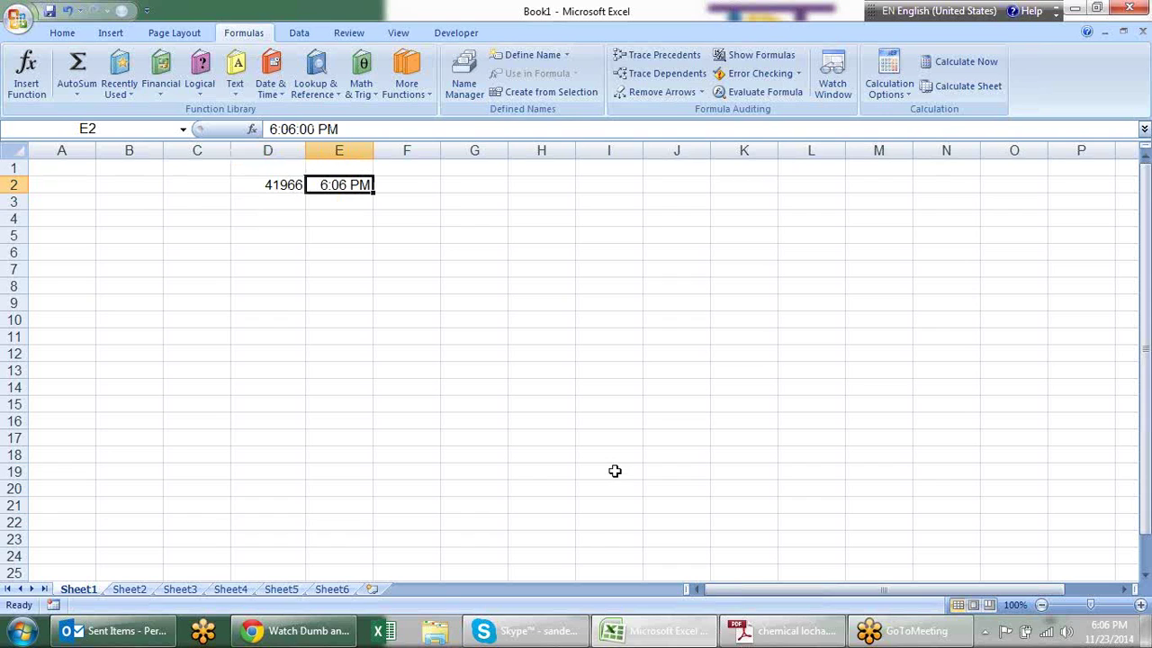
pyautogui.hotkey('ctrl', 'shift', '`')
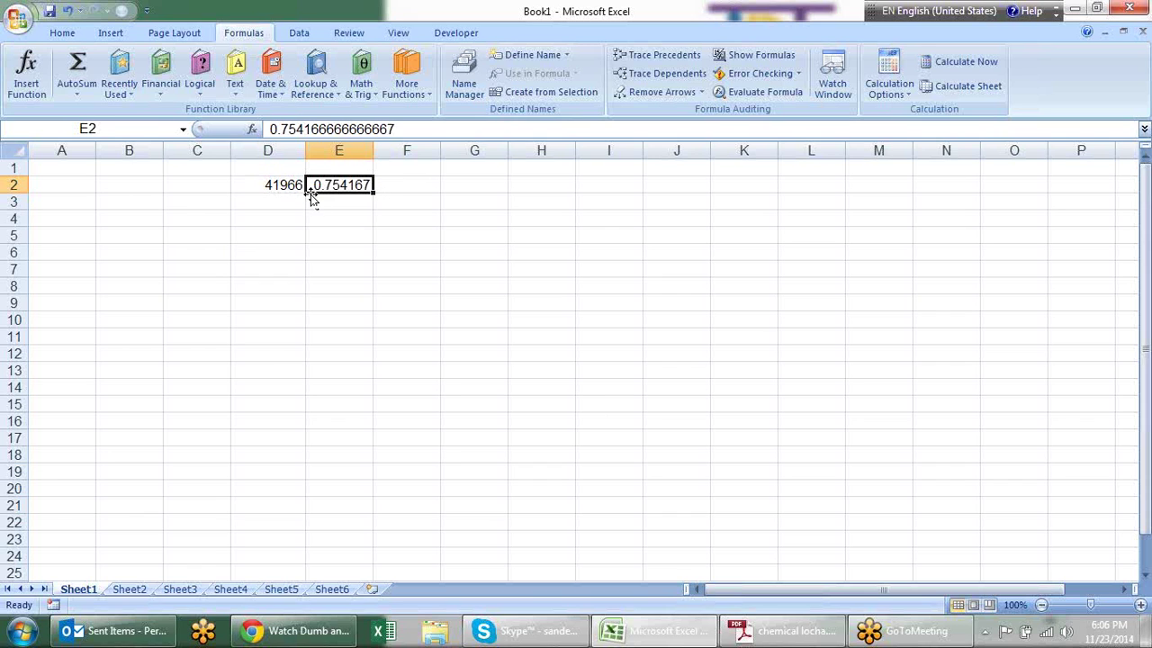
# Add the date and time in F2 with =D2+E2, giving 41966.75.
pyautogui.click(402, 186)
pyautogui.write('=')
pyautogui.press('Left')
pyautogui.press('Left')
pyautogui.write('+')
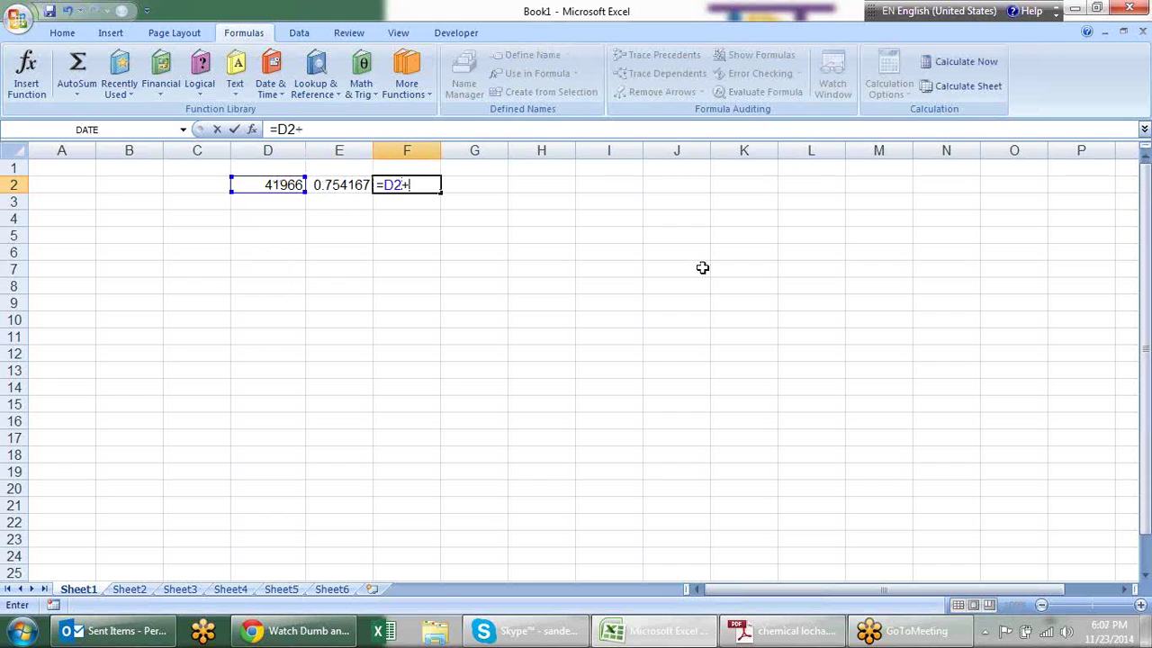
pyautogui.press('Left')
pyautogui.press('Return')
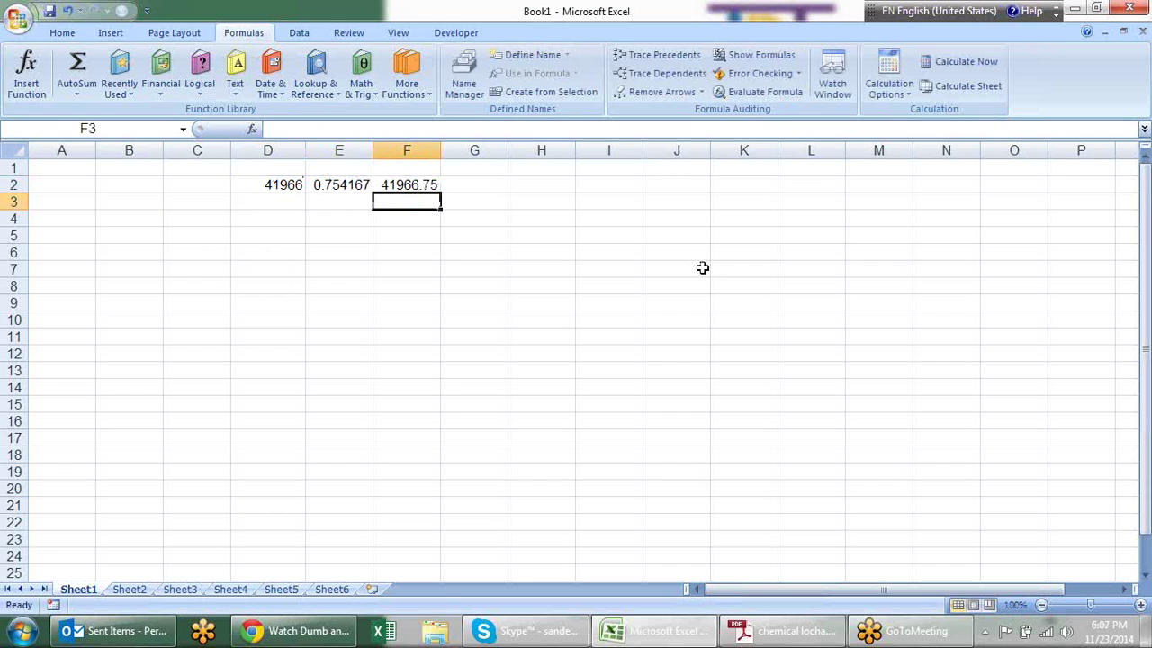
# Format F2 with the Date type 3/14/01 13:30 so it shows 11/23/14 18:06.
pyautogui.click(431, 184)
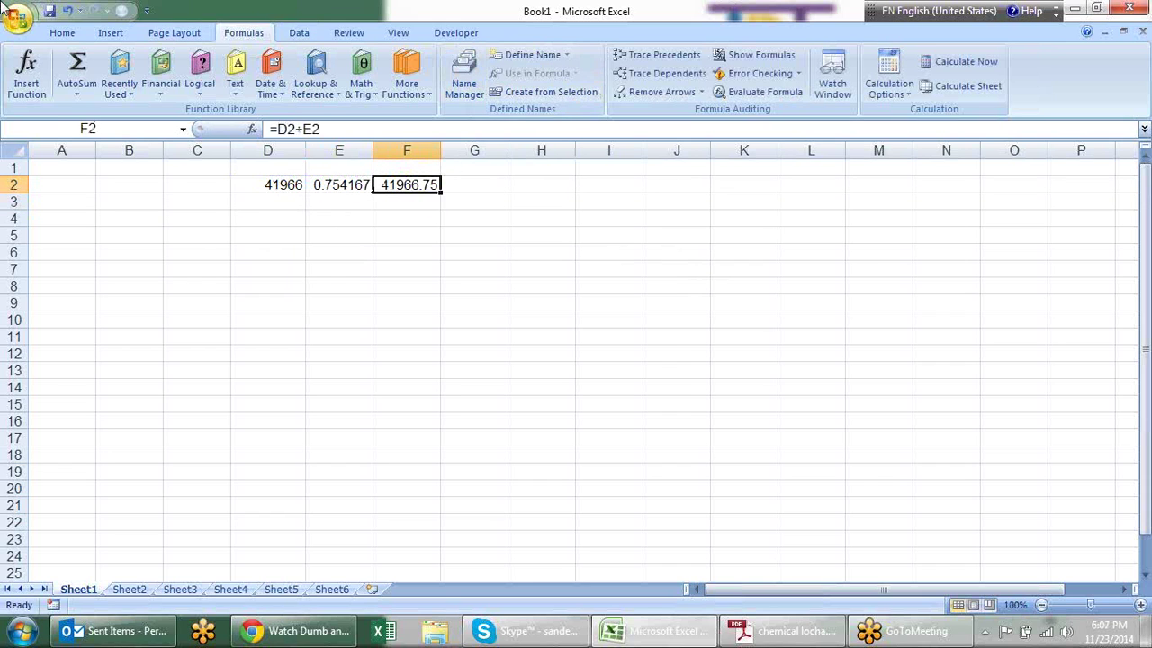
pyautogui.click(62, 34)
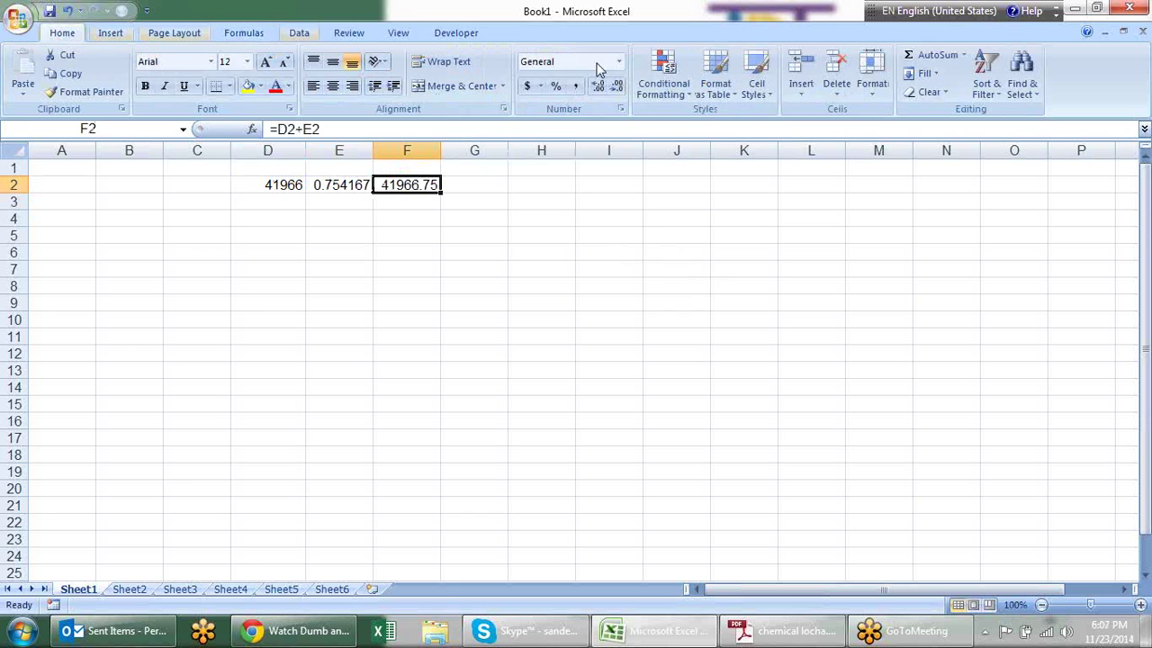
pyautogui.click(620, 108)
pyautogui.click(581, 125)
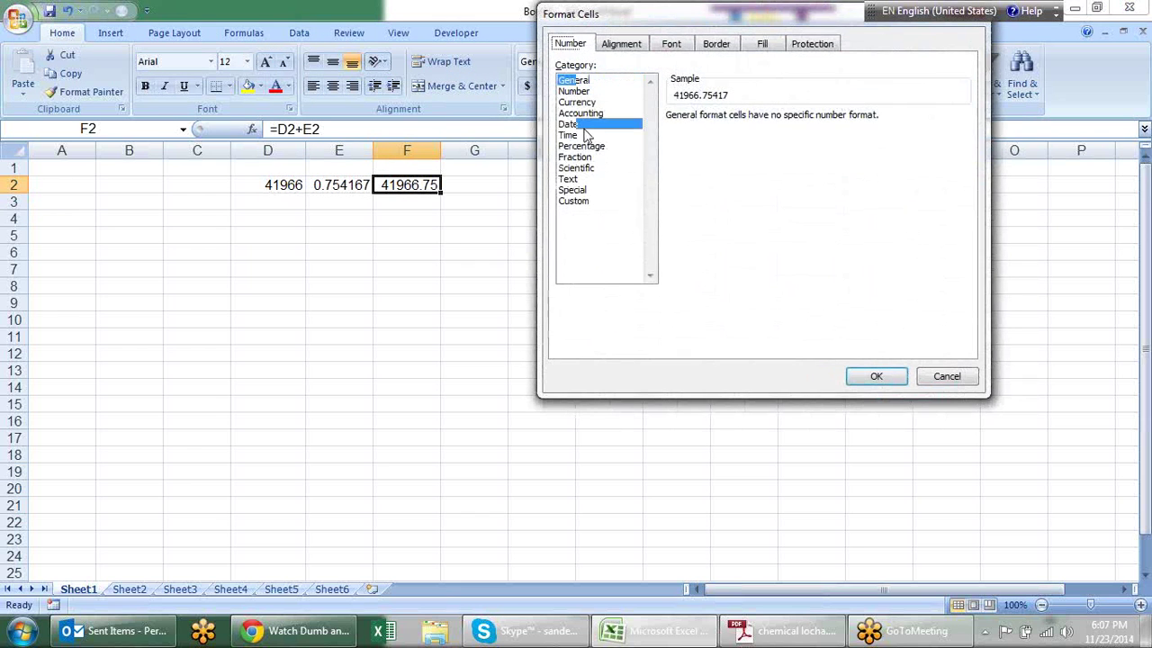
pyautogui.click(586, 136)
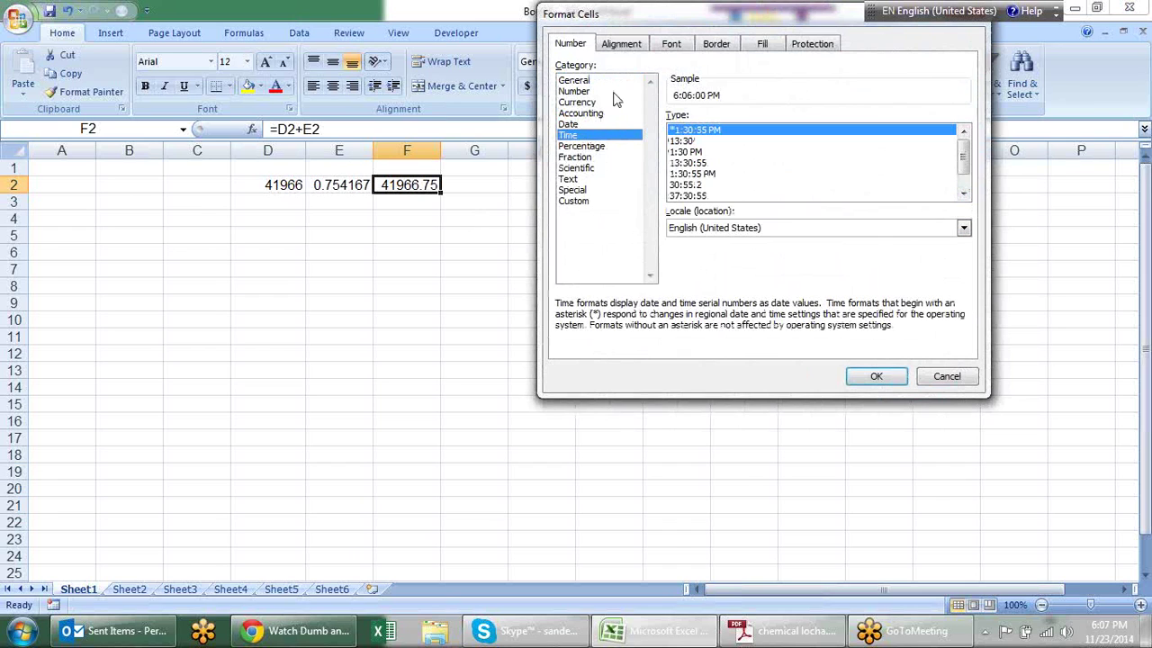
pyautogui.click(611, 126)
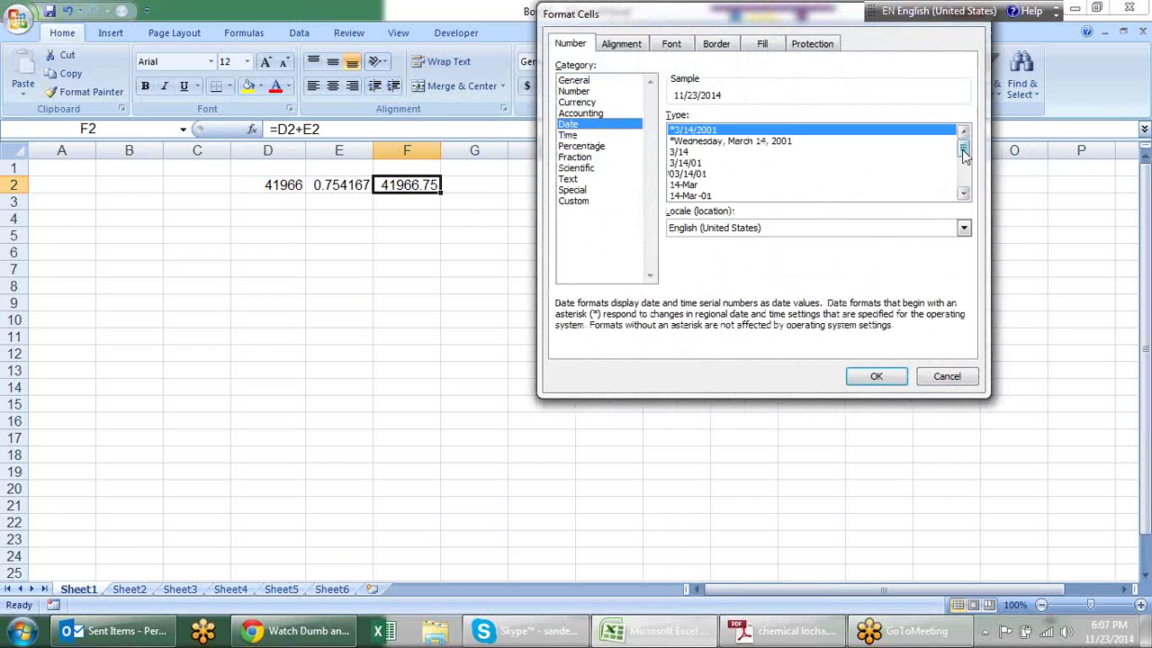
pyautogui.moveTo(964, 146); pyautogui.dragTo(964, 166)
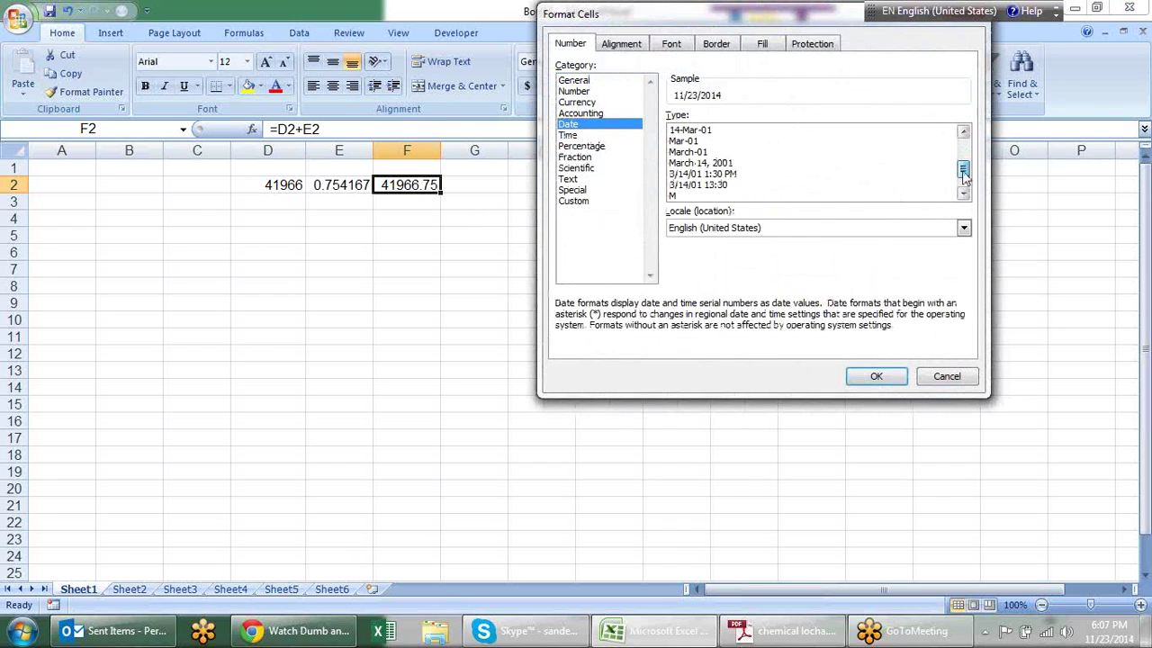
pyautogui.click(733, 185)
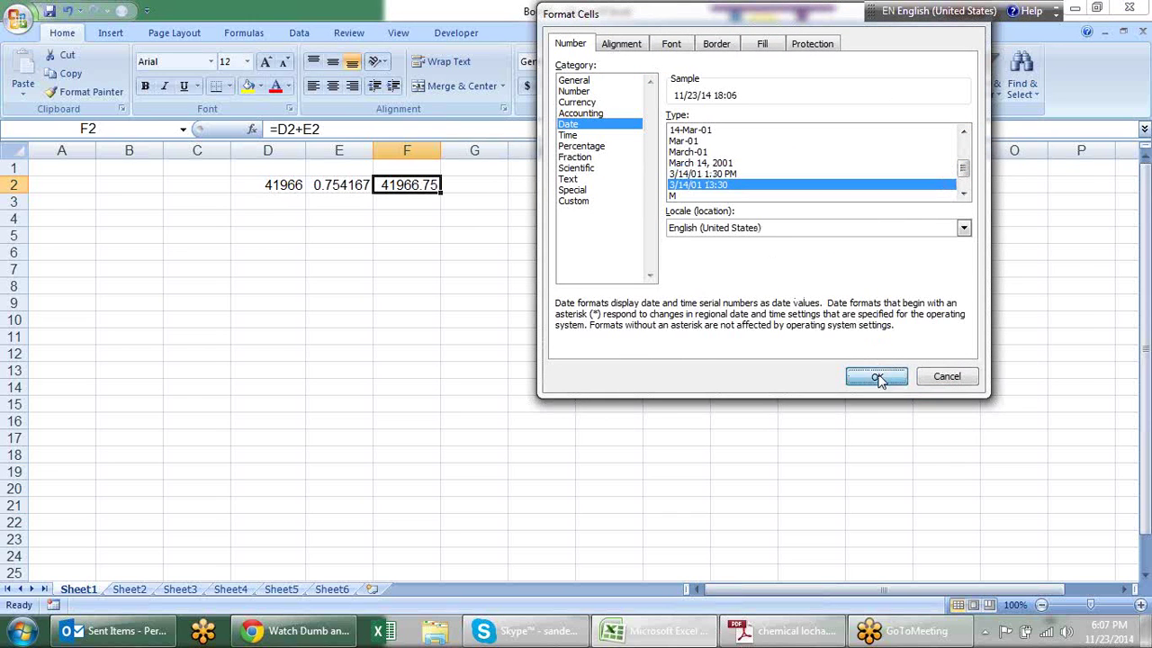
pyautogui.click(878, 378)
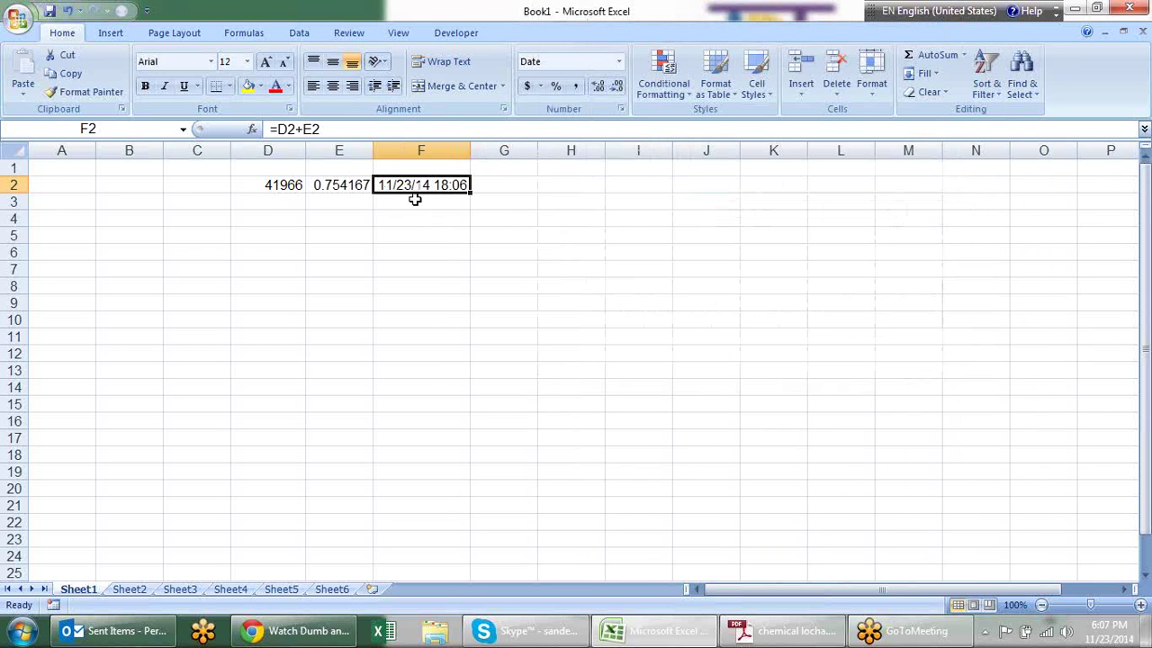
# Delete the empty row 1.
pyautogui.click(494, 246)
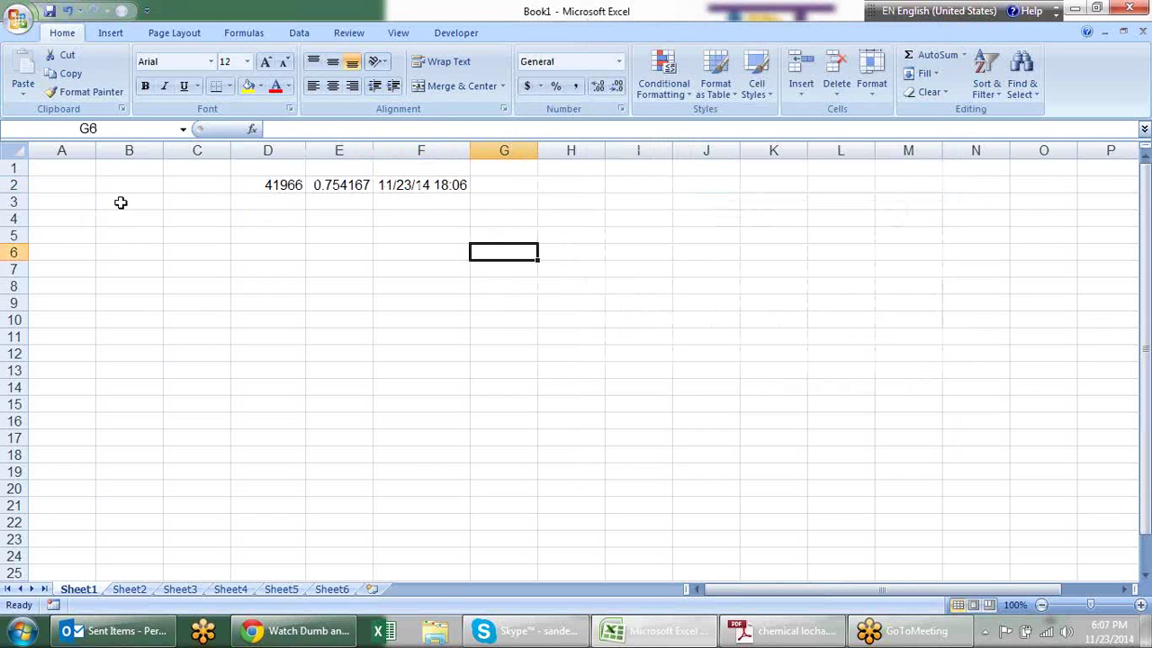
pyautogui.click(16, 167)
pyautogui.rightClick(19, 169)
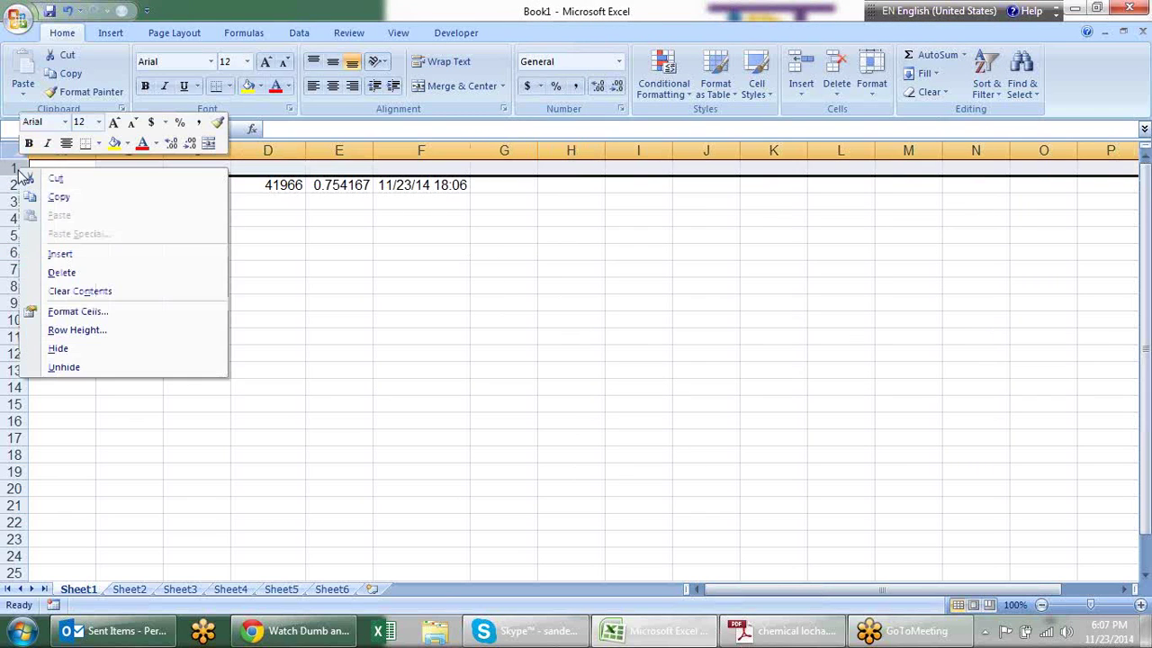
pyautogui.click(72, 273)
# Enter the headings day, month and year in B2:D2.
pyautogui.click(240, 279)
pyautogui.click(152, 190)
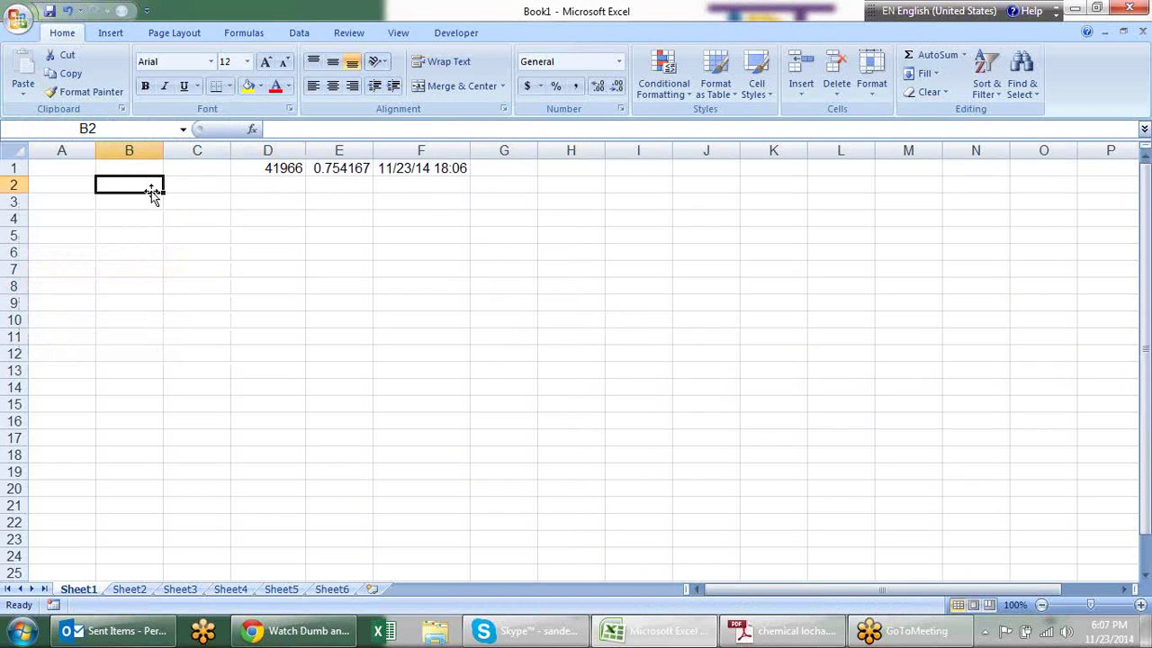
pyautogui.write('day')
pyautogui.press('Tab')
pyautogui.write('month')
pyautogui.press('Tab')
pyautogui.write('year')
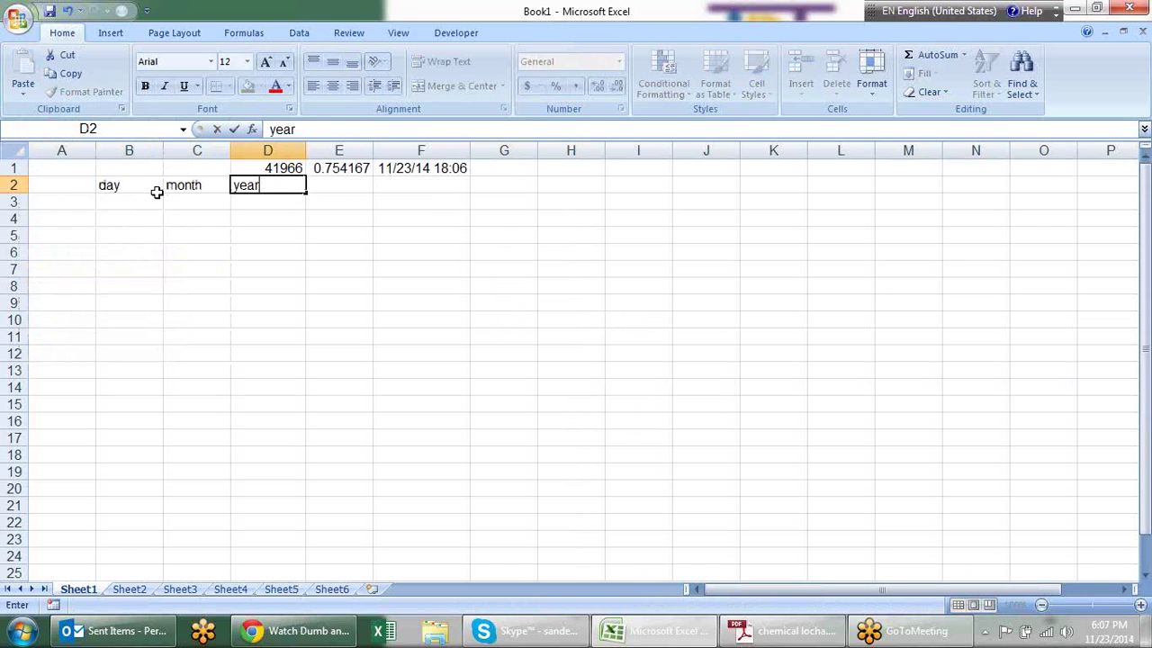
pyautogui.press('Return')
# Insert today's date, 11/23/2014, into cell A3.
pyautogui.press('Left')
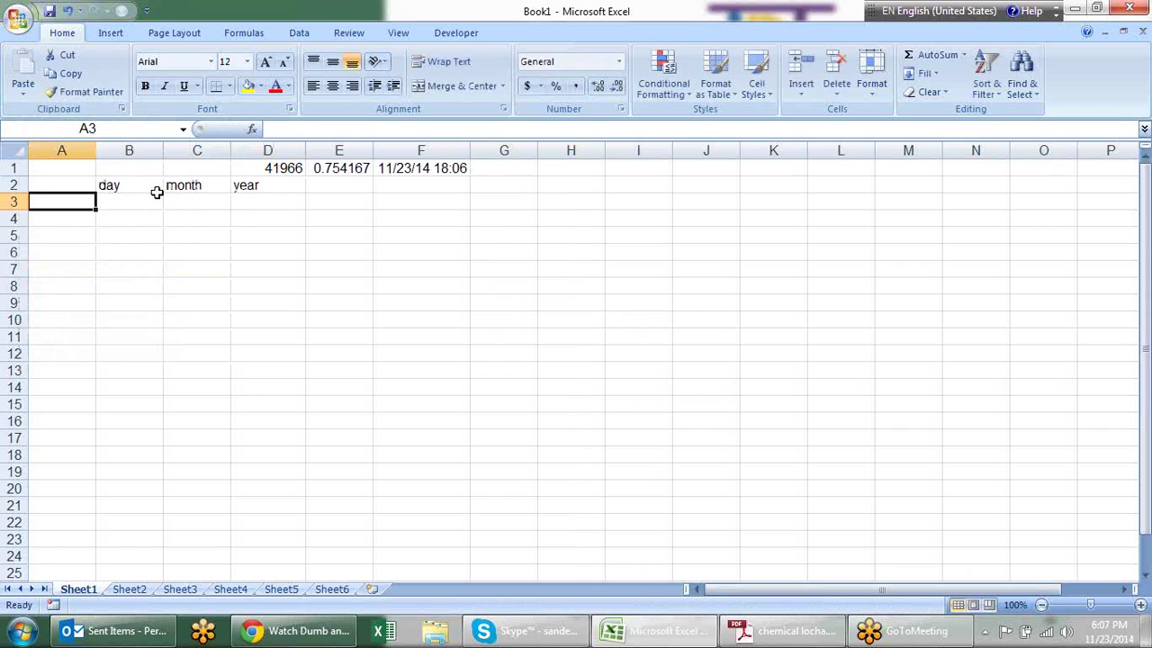
pyautogui.press('Up')
pyautogui.press('Down')
pyautogui.hotkey('ctrl', ';')
pyautogui.press('Return')
pyautogui.press('Up')
# Extract the day 23 with =DAY(A3) in B3 and month 11 with =MONTH(A3) in C3.
pyautogui.click(158, 200)
pyautogui.write('=day')
pyautogui.press('Tab')
pyautogui.press('Left')
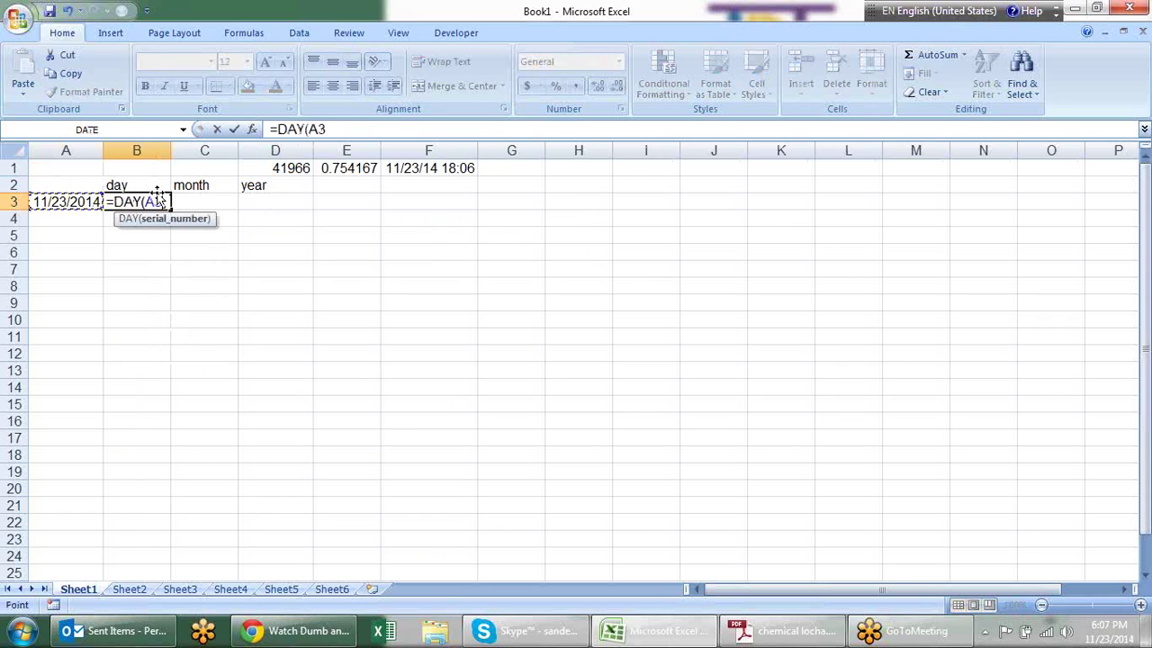
pyautogui.press('Return')
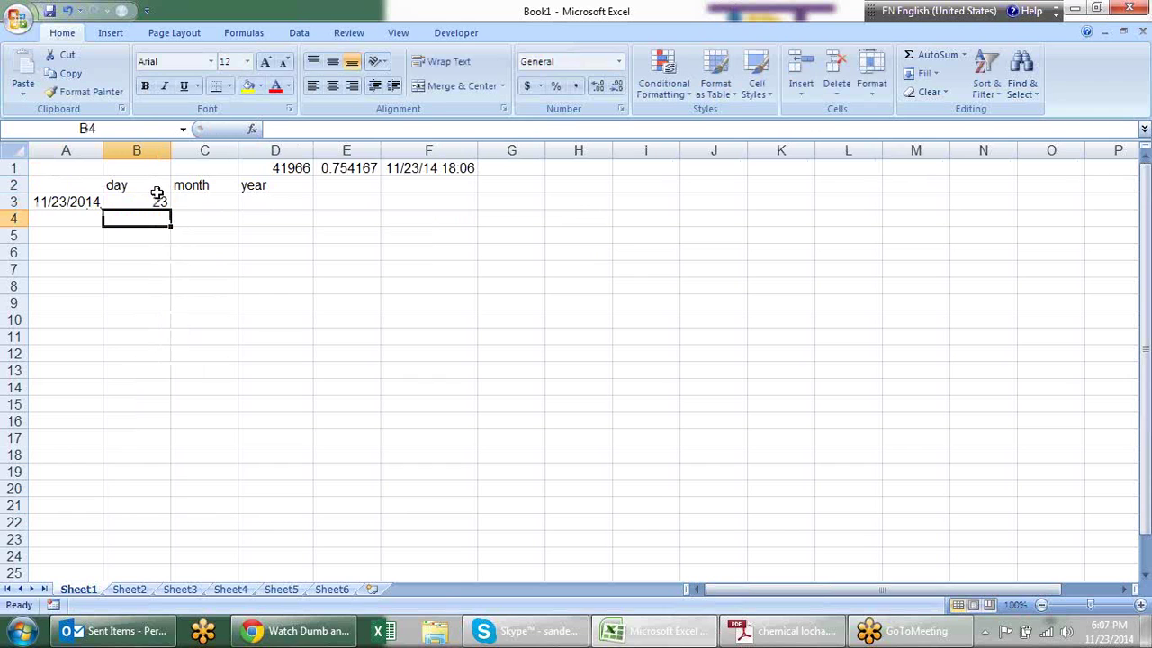
pyautogui.press('Up')
pyautogui.press('Right')
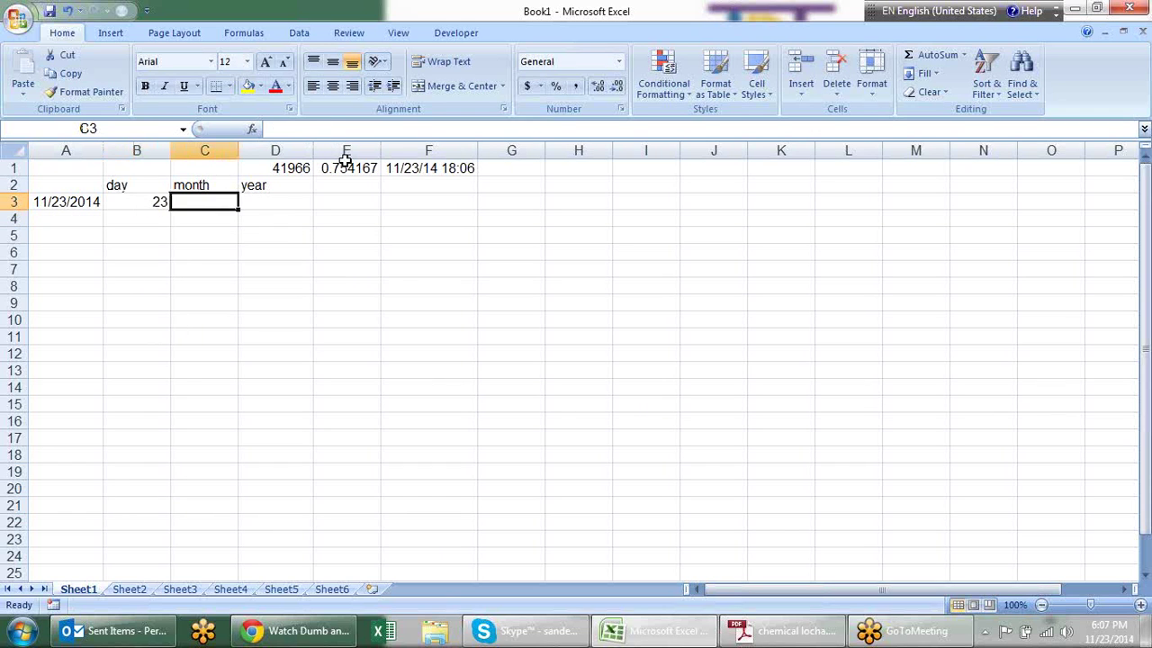
pyautogui.write('=mont')
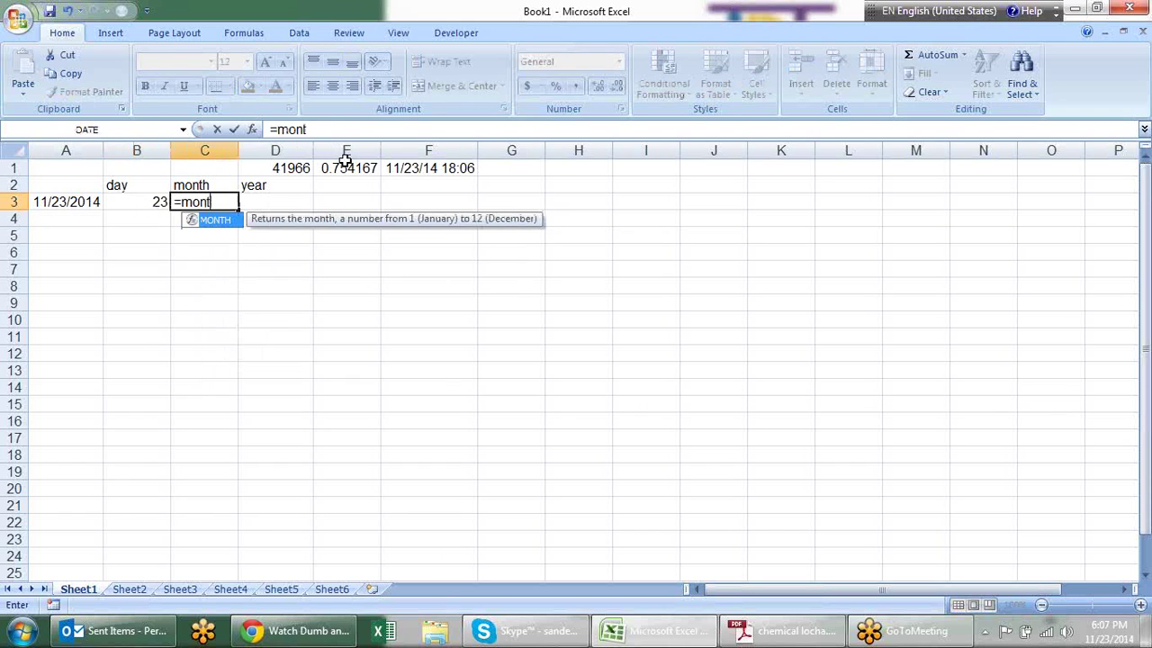
pyautogui.press('Tab')
pyautogui.press('Left')
pyautogui.press('Left')
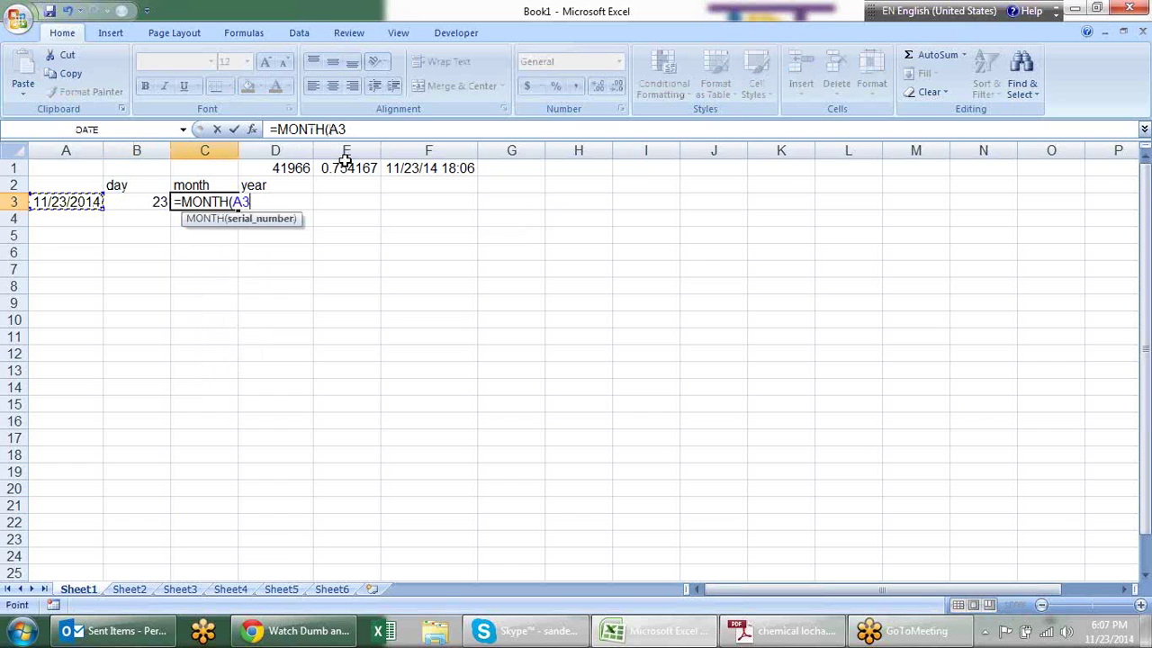
pyautogui.press('Return')
# Extract the year 2014 with =YEAR(A3) in D3.
pyautogui.press('Up')
pyautogui.press('Right')
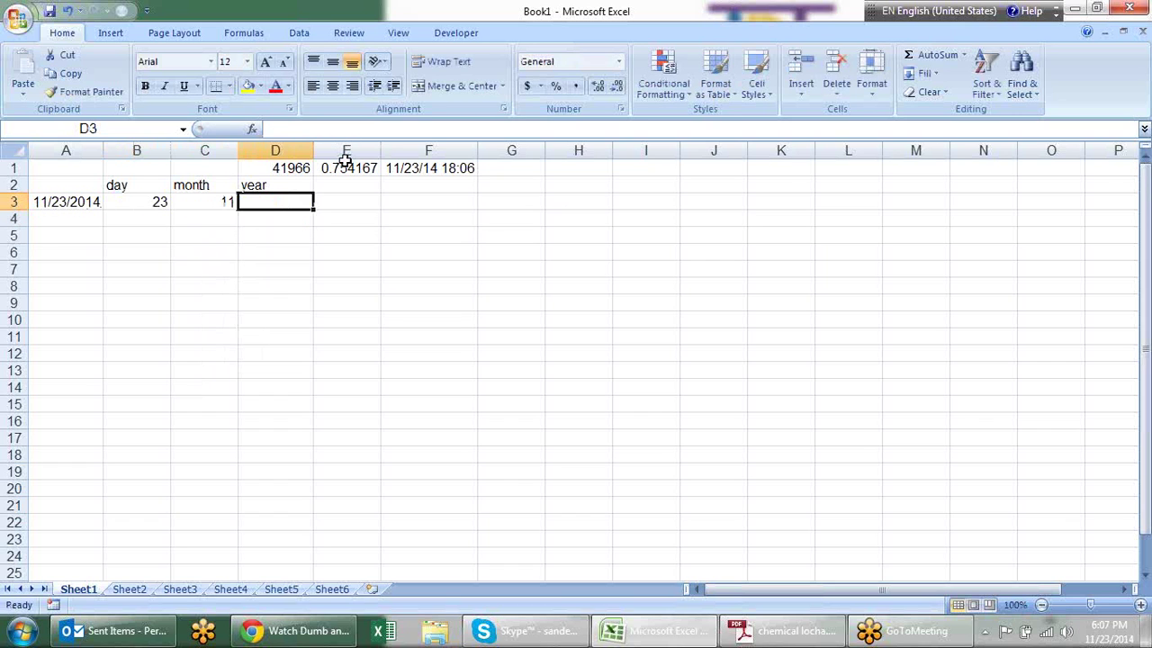
pyautogui.write('=yea')
pyautogui.press('Tab')
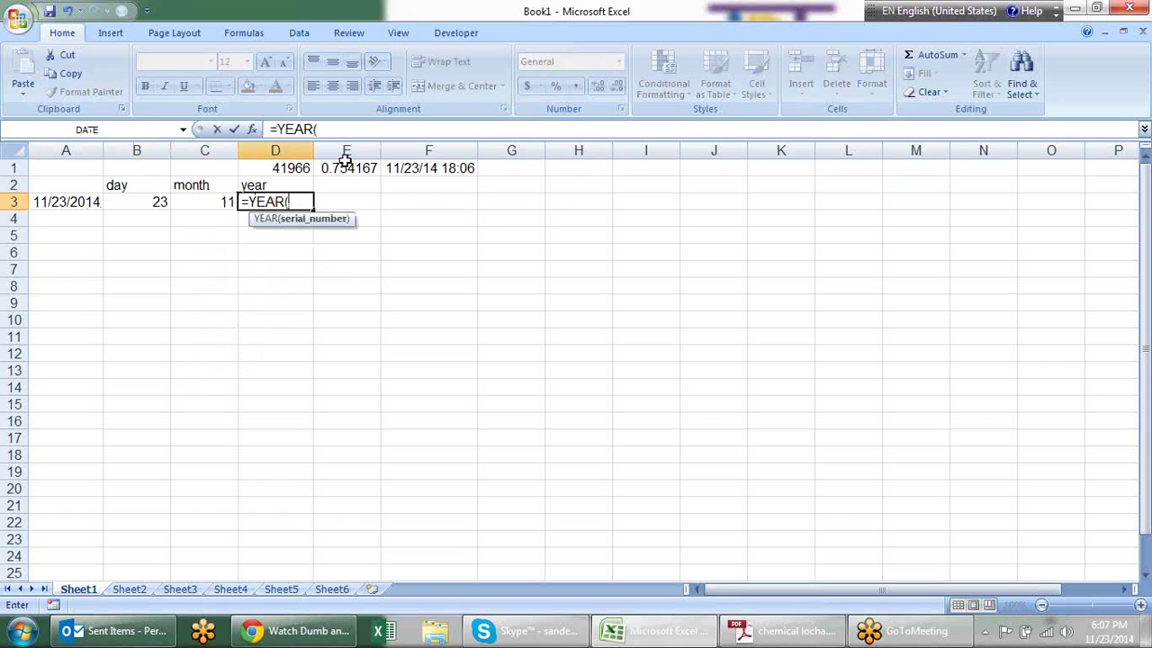
pyautogui.press('Left')
pyautogui.press('Left')
pyautogui.press('Left')
pyautogui.write(')')
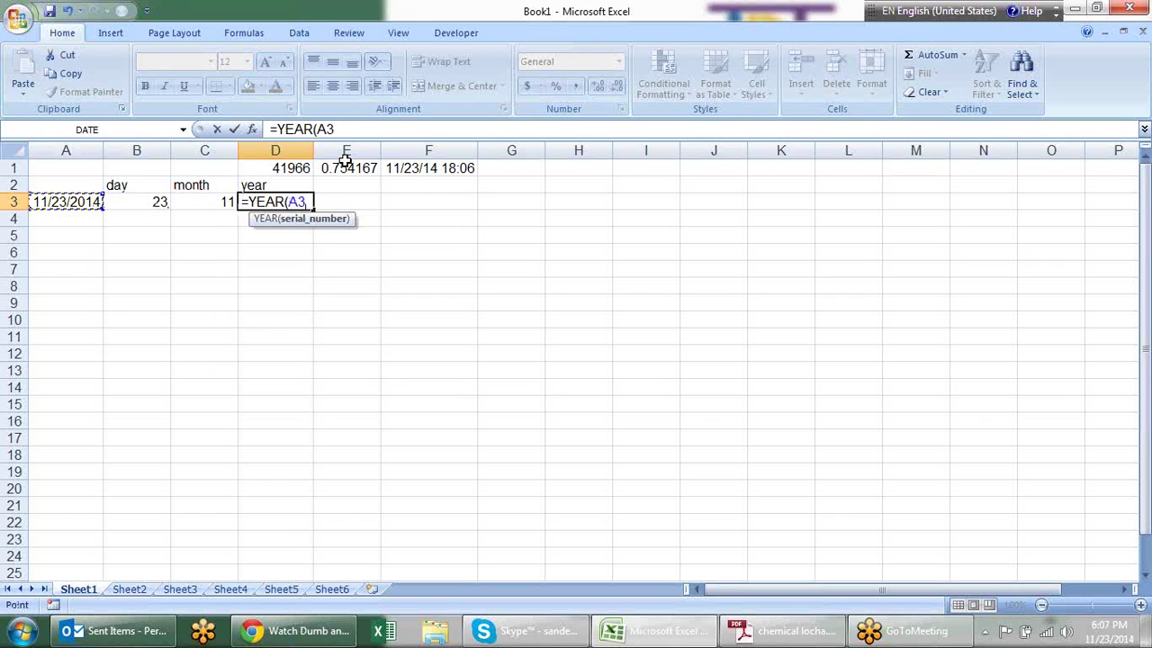
pyautogui.press('Return')
pyautogui.press('Up')
pyautogui.press('Right')
pyautogui.press('Up')
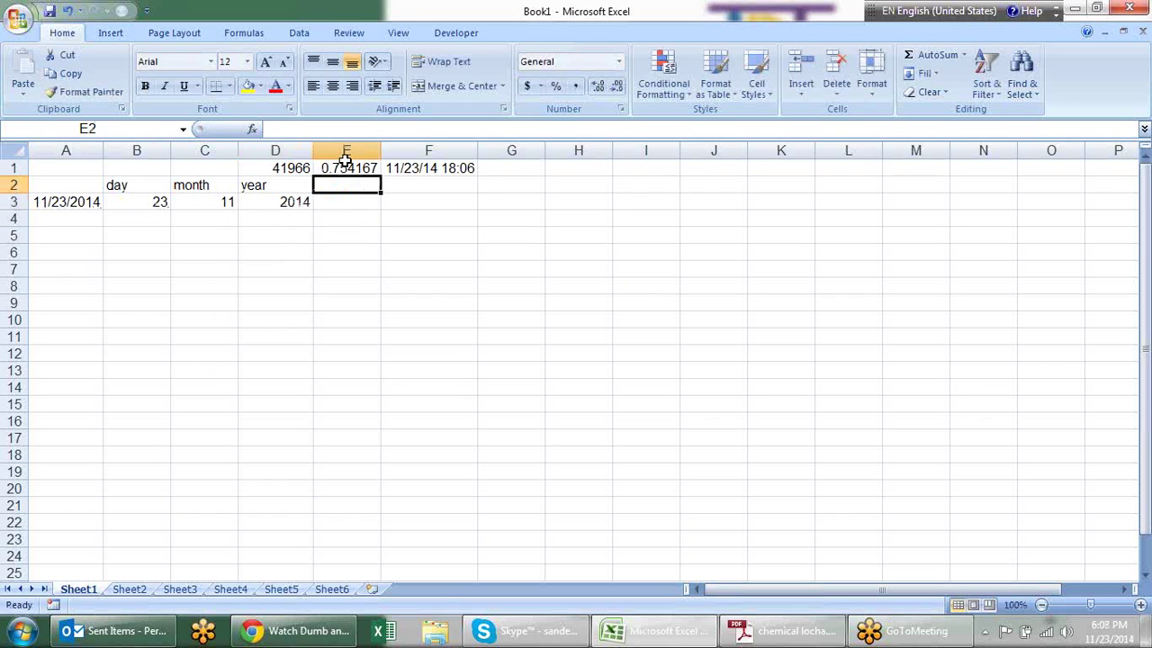
# Head E2 'date' and rebuild the date in E3 with =DATE(D3,C3,B3), formatted 23-Nov-14.
pyautogui.write('date')
pyautogui.press('Return')
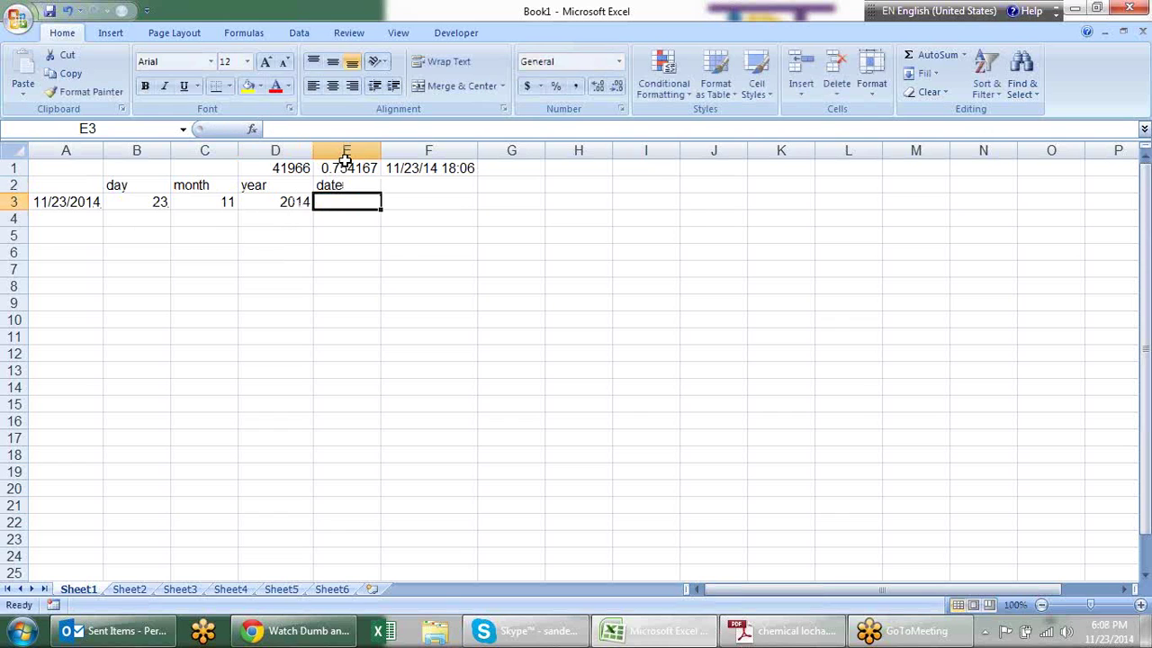
pyautogui.write('=dat')
pyautogui.press('Tab')
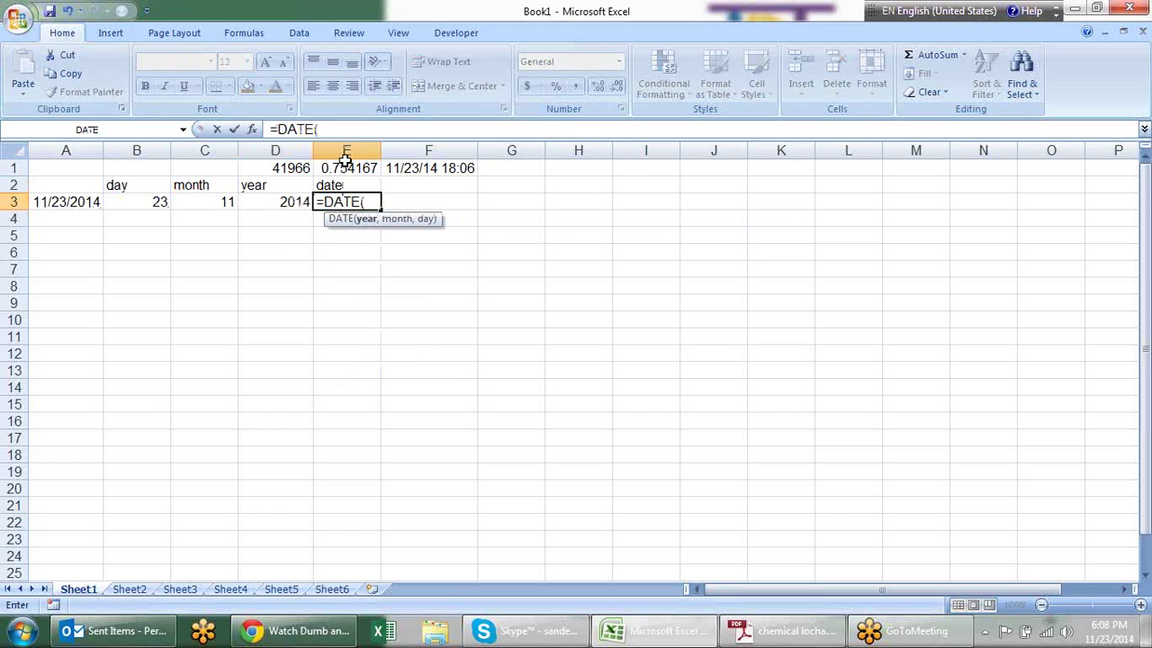
pyautogui.click(303, 205)
pyautogui.write(',')
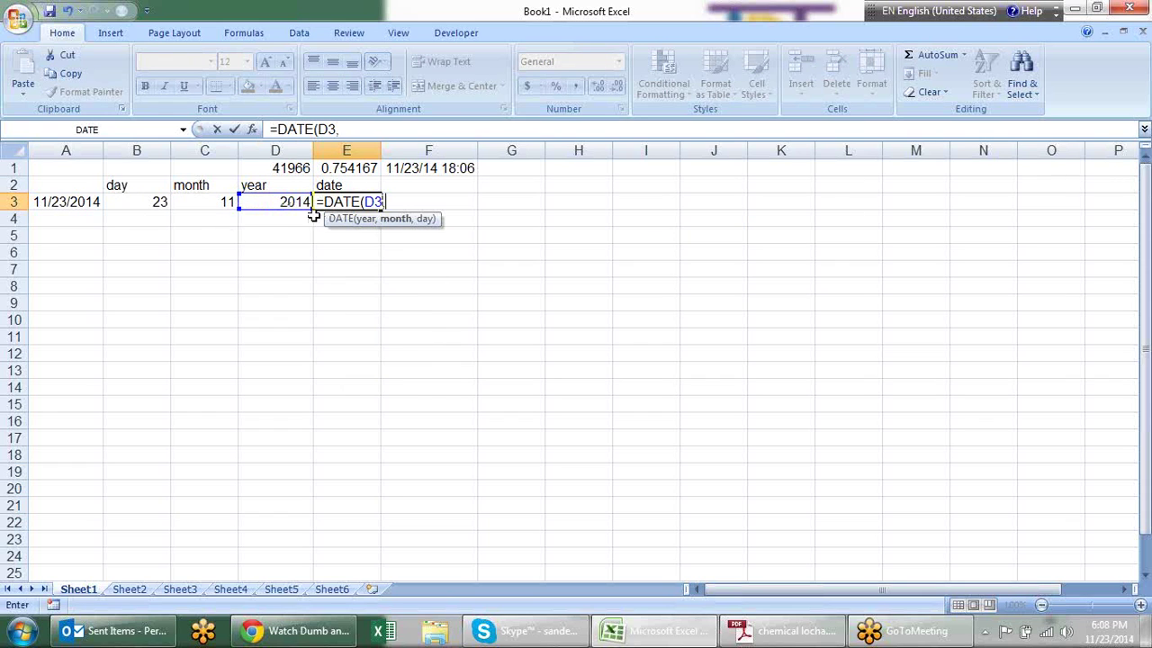
pyautogui.click(216, 203)
pyautogui.write(',')
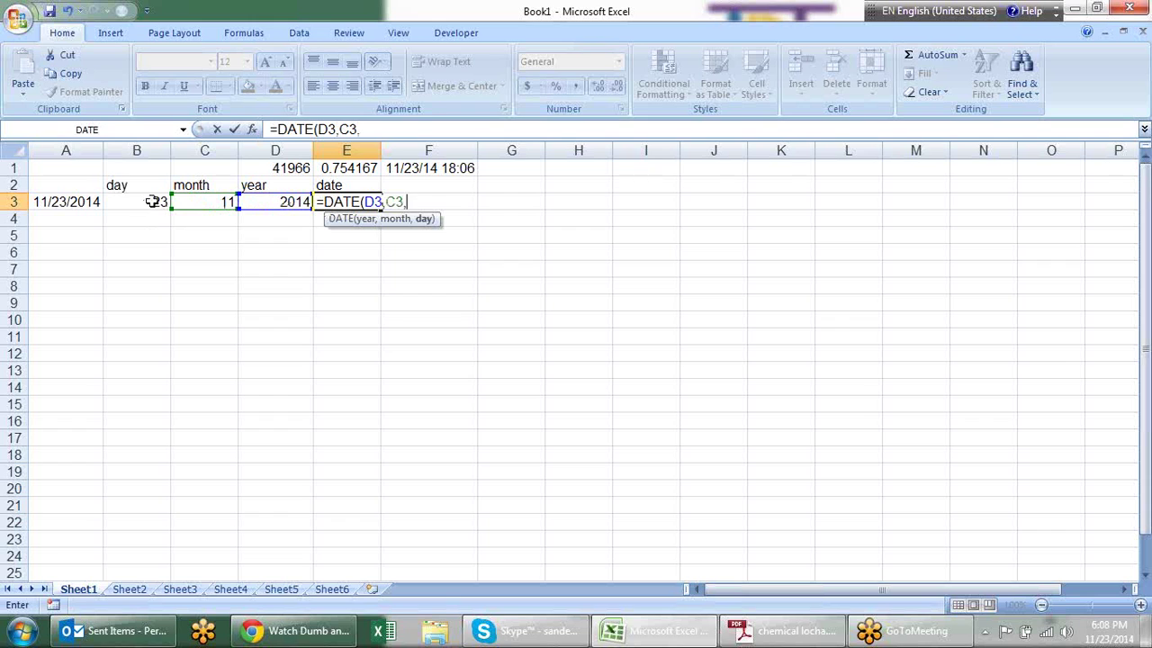
pyautogui.click(153, 201)
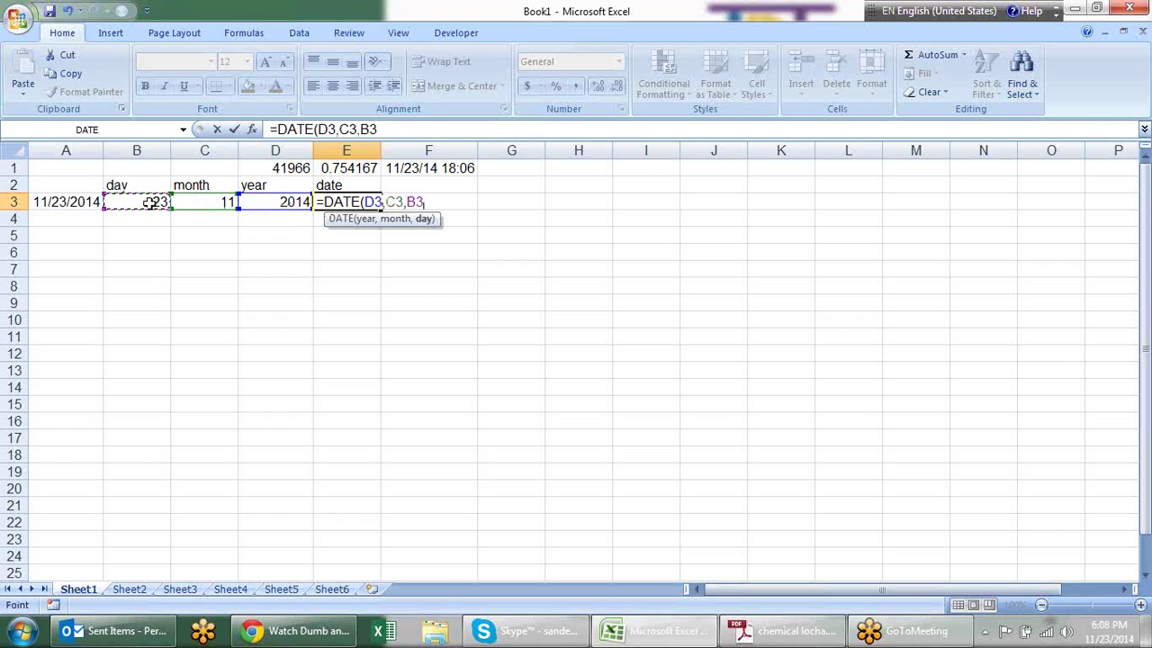
pyautogui.press('Return')
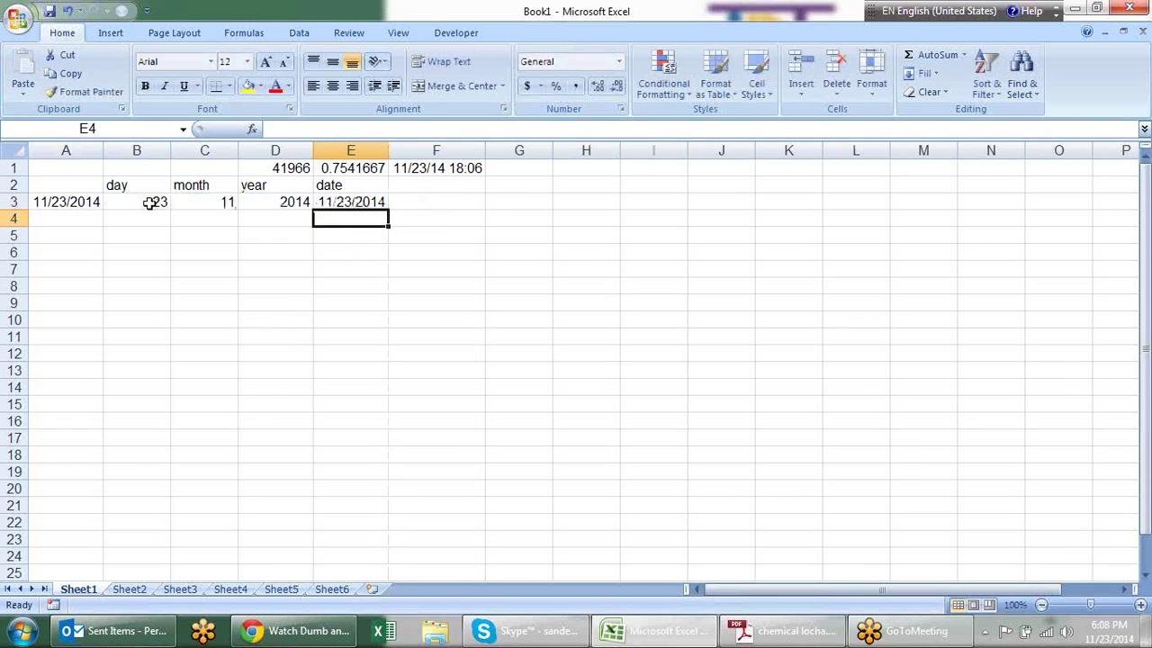
pyautogui.press('Up')
pyautogui.hotkey('ctrl', 'shift', '3')
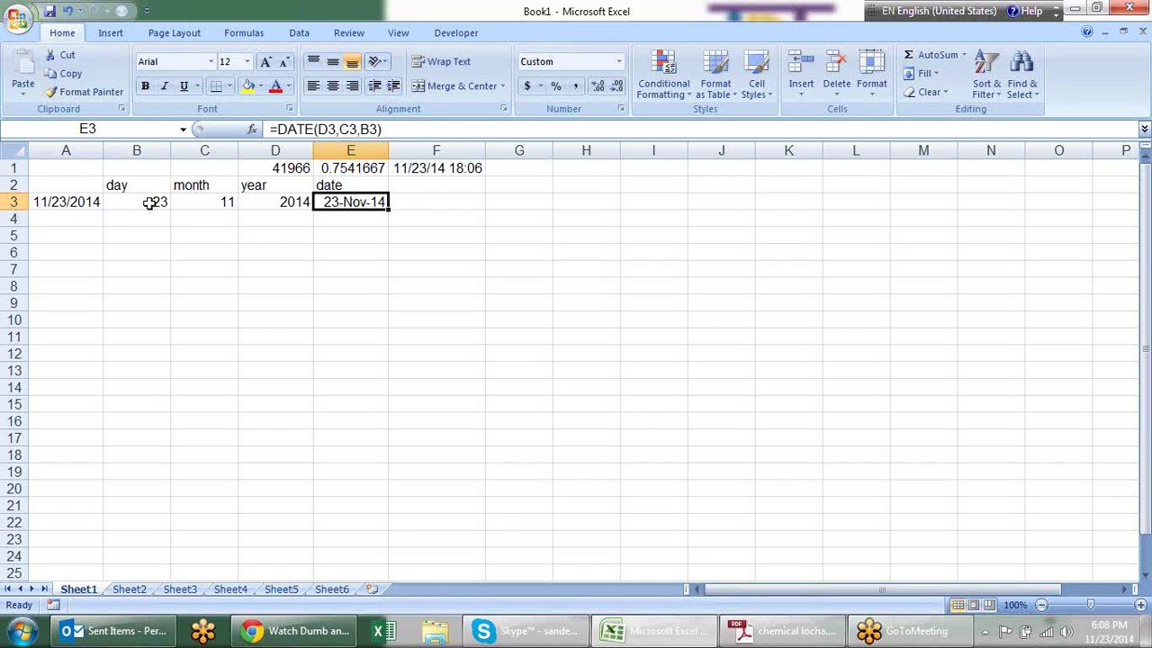
# Format A3 as 23-Nov-14 and enter 12 days in B4.
pyautogui.click(95, 204)
pyautogui.hotkey('ctrl', 'shift', '3')
pyautogui.press('Down')
pyautogui.press('Right')
pyautogui.press('Right')
pyautogui.press('Right')
pyautogui.press('Right')
pyautogui.press('Left')
pyautogui.press('Left')
pyautogui.press('Left')
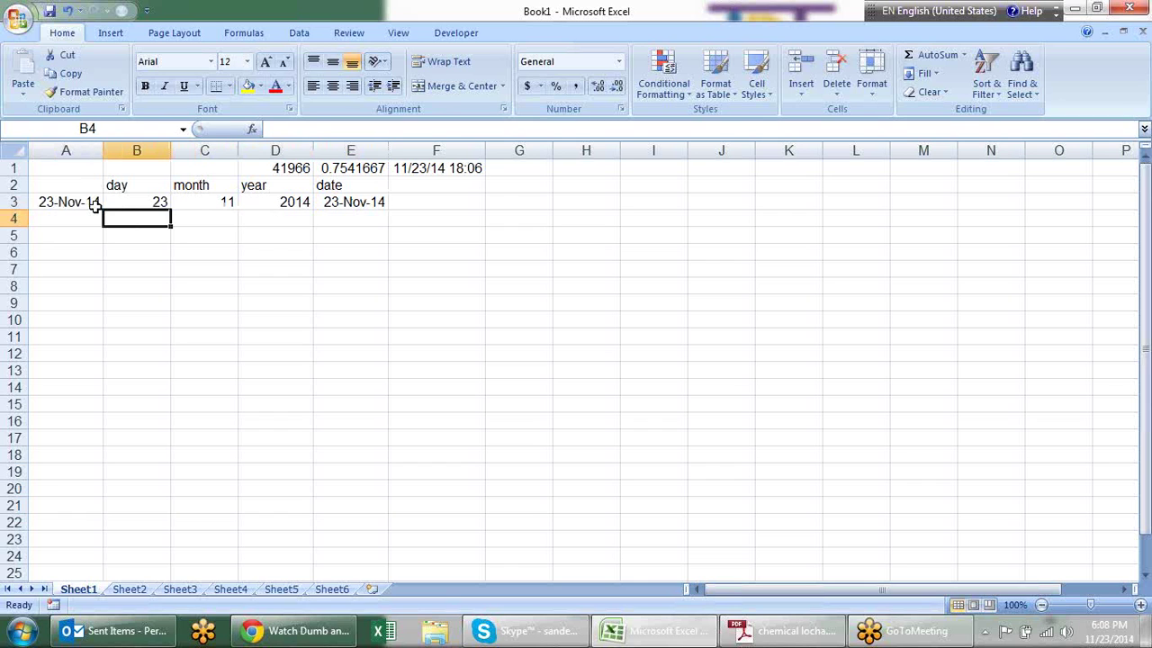
pyautogui.write('12')
pyautogui.press('Return')
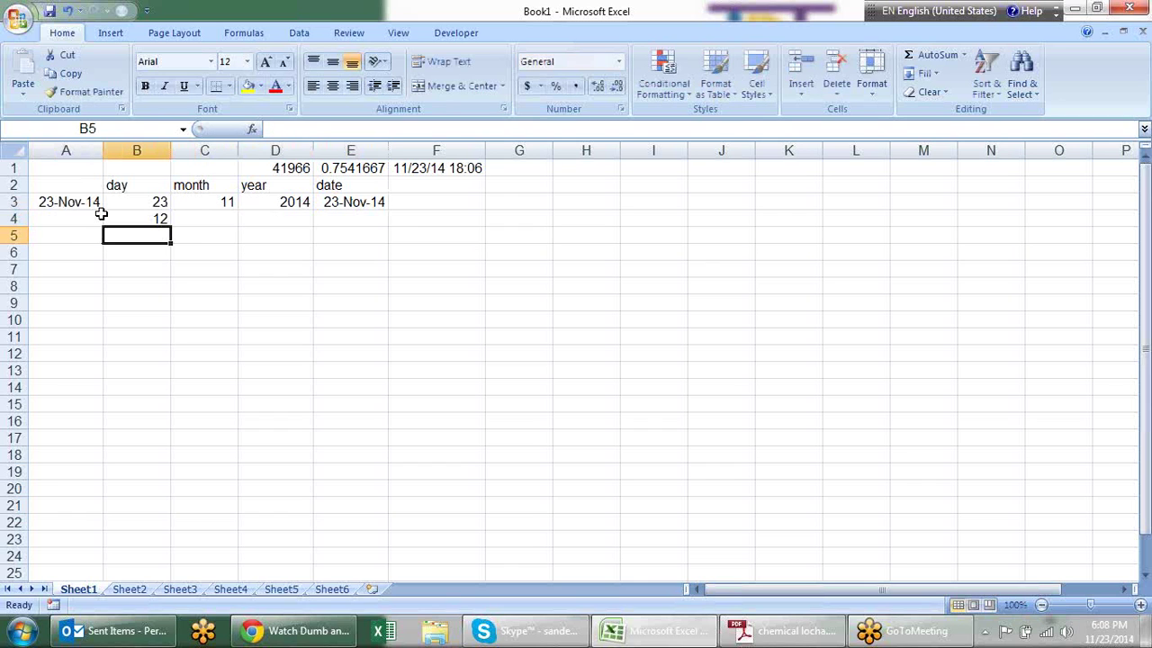
# Add the 12 days to E3 in E4 with =E3+B4, giving 5-Dec-14.
pyautogui.press('Up')
pyautogui.press('Right')
pyautogui.press('Right')
pyautogui.press('Right')
pyautogui.press('Right')
pyautogui.press('Left')
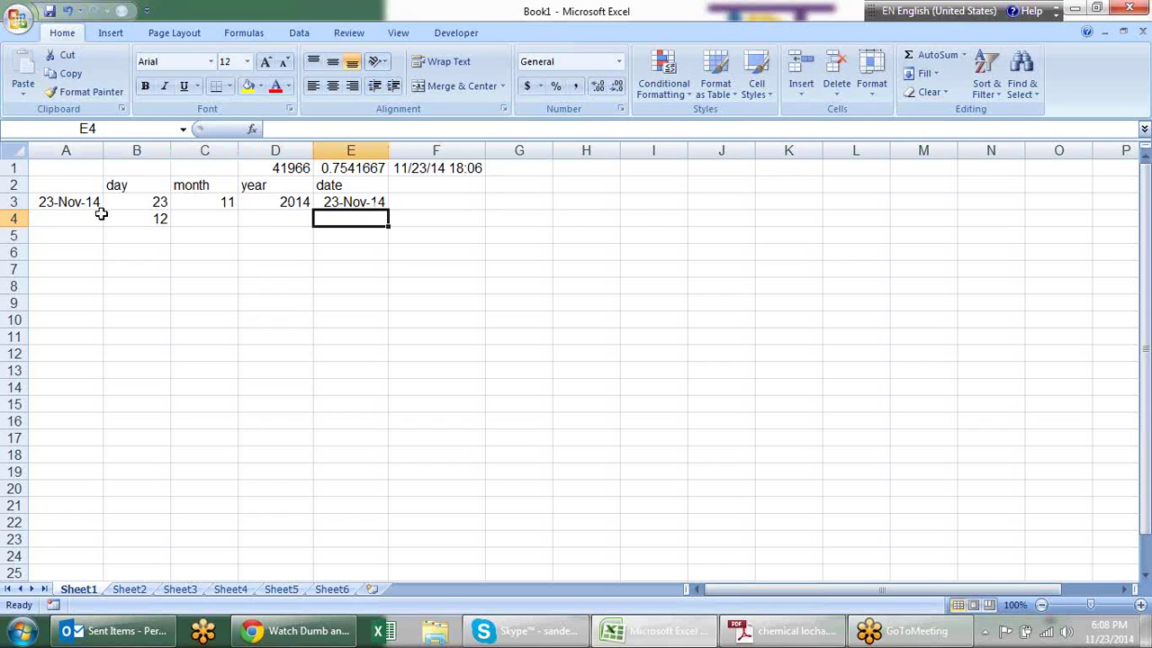
pyautogui.write('=')
pyautogui.press('Up')
pyautogui.write('+')
pyautogui.press('Left')
pyautogui.press('Left')
pyautogui.press('Left')
pyautogui.press('Return')
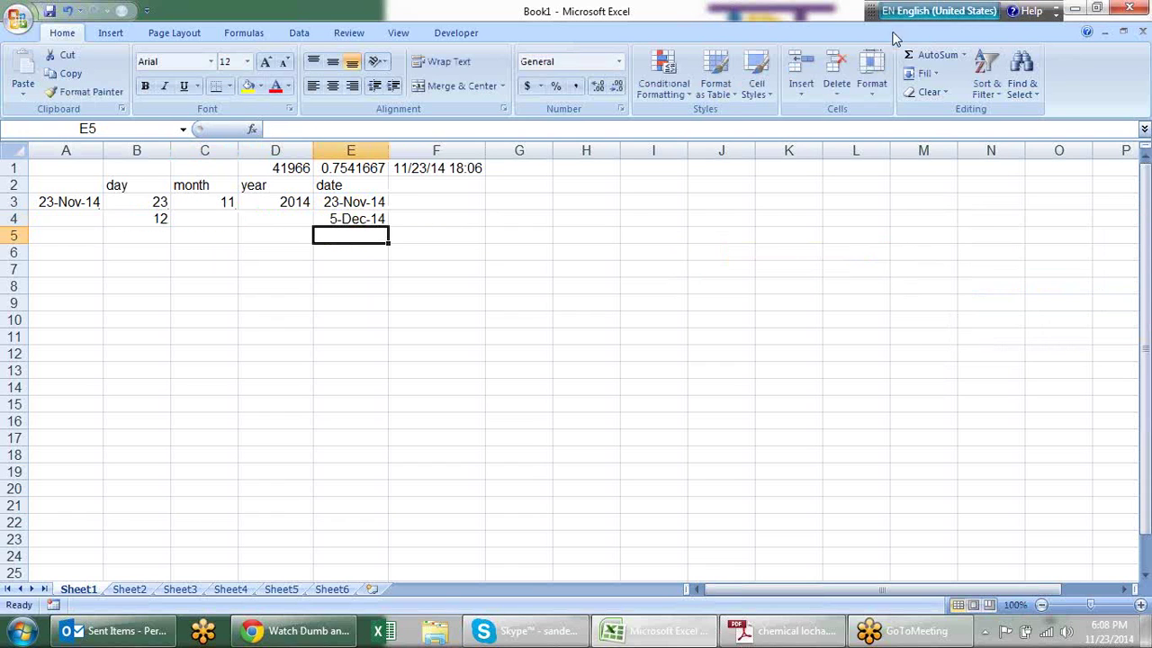
pyautogui.click(219, 240)
# Enter 2 months in C5 and compute =EDATE(E4,C5) in E5, formatted as 5-Feb-15.
pyautogui.write('2')
pyautogui.press('Tab')
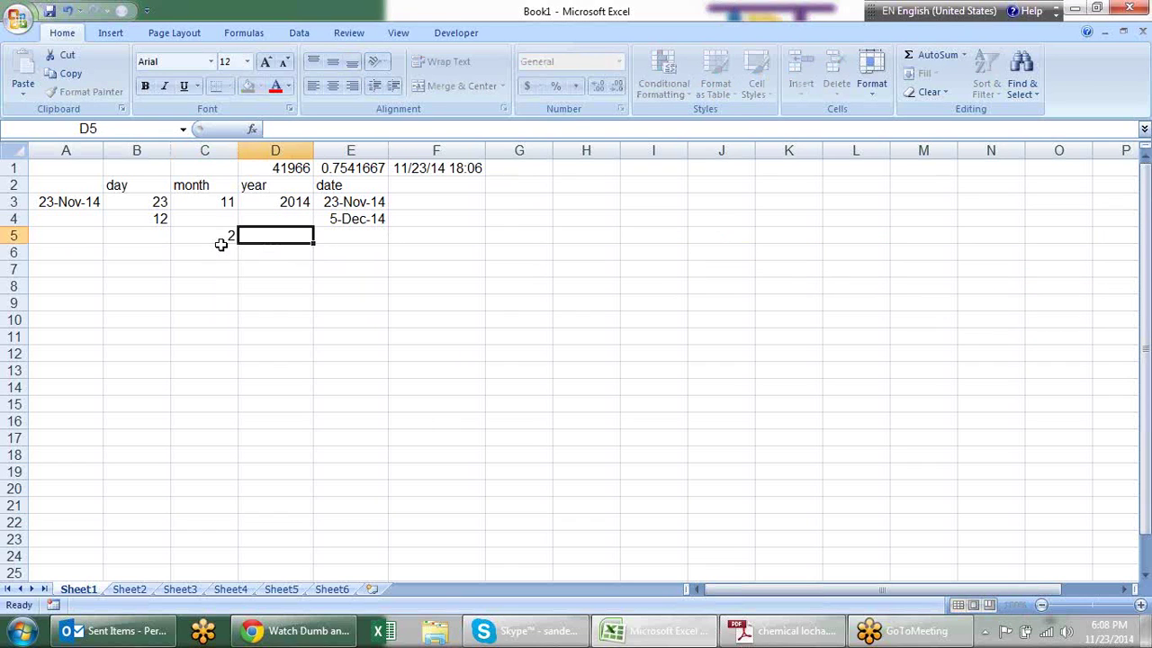
pyautogui.press('Tab')
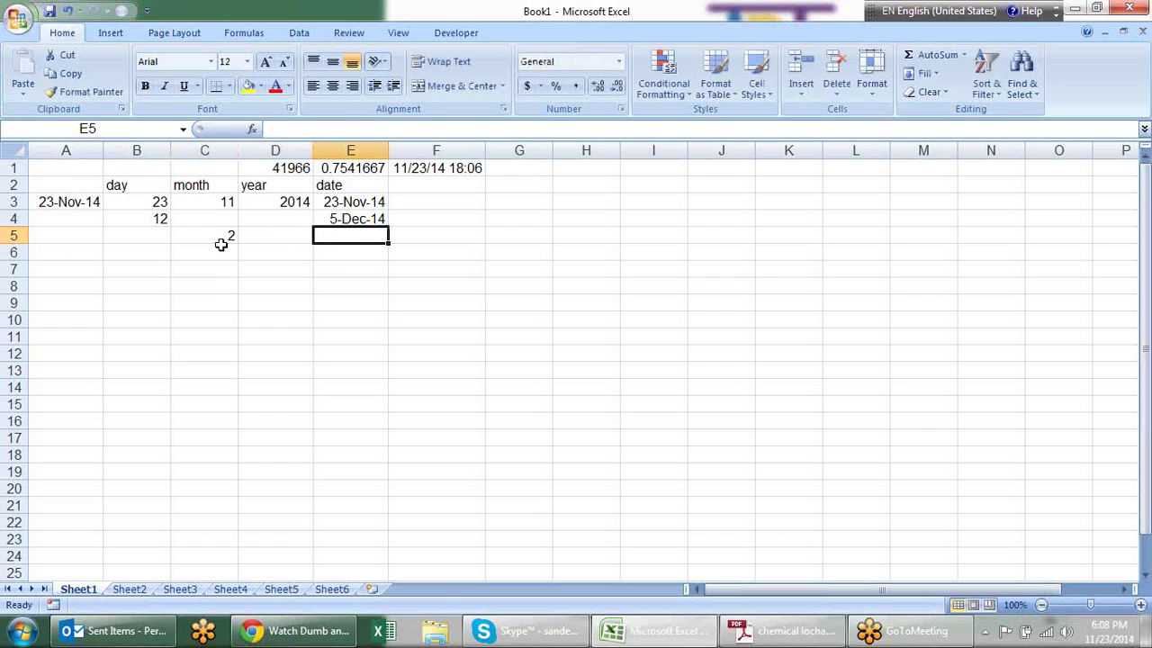
pyautogui.write('=E')
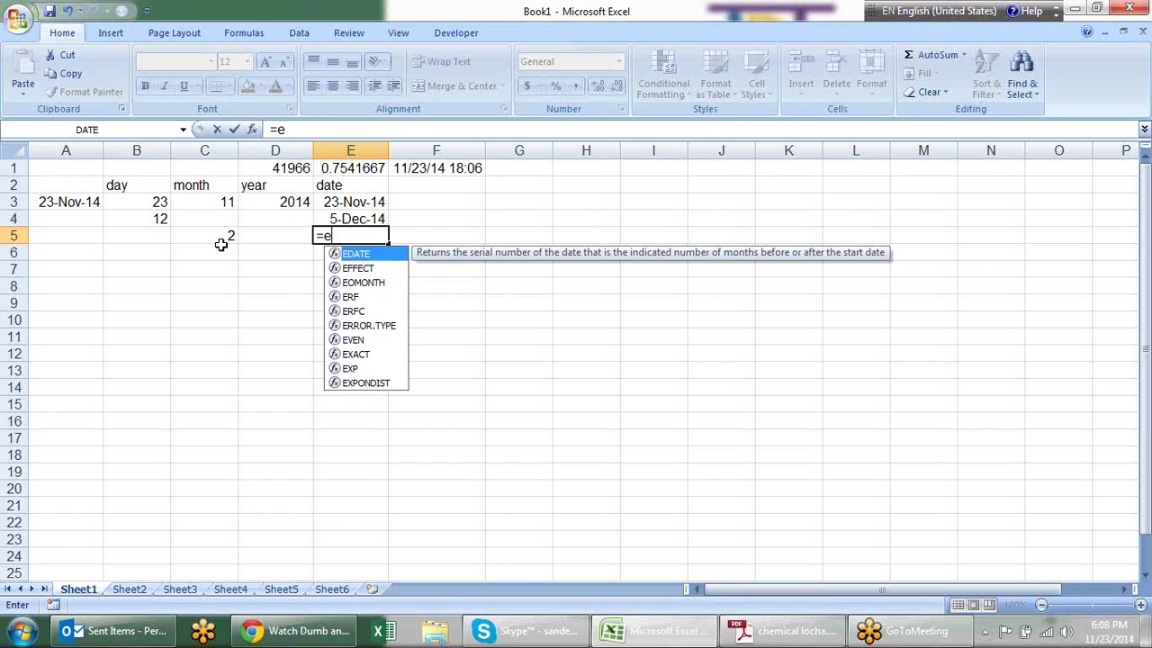
pyautogui.press('Tab')
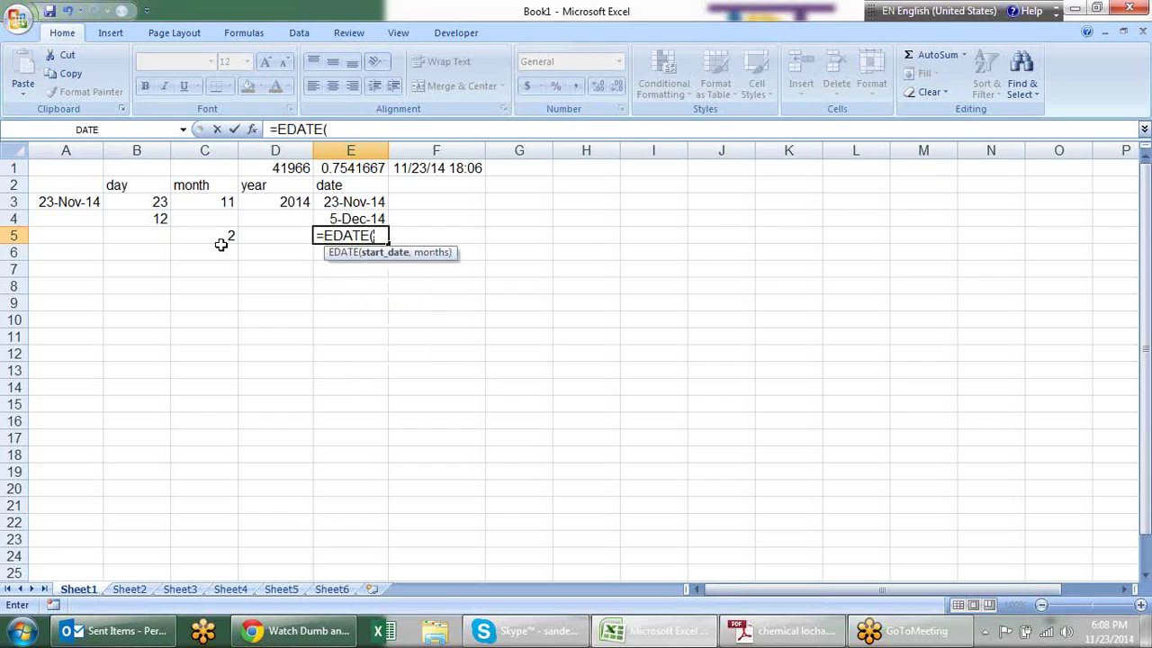
pyautogui.press('Up')
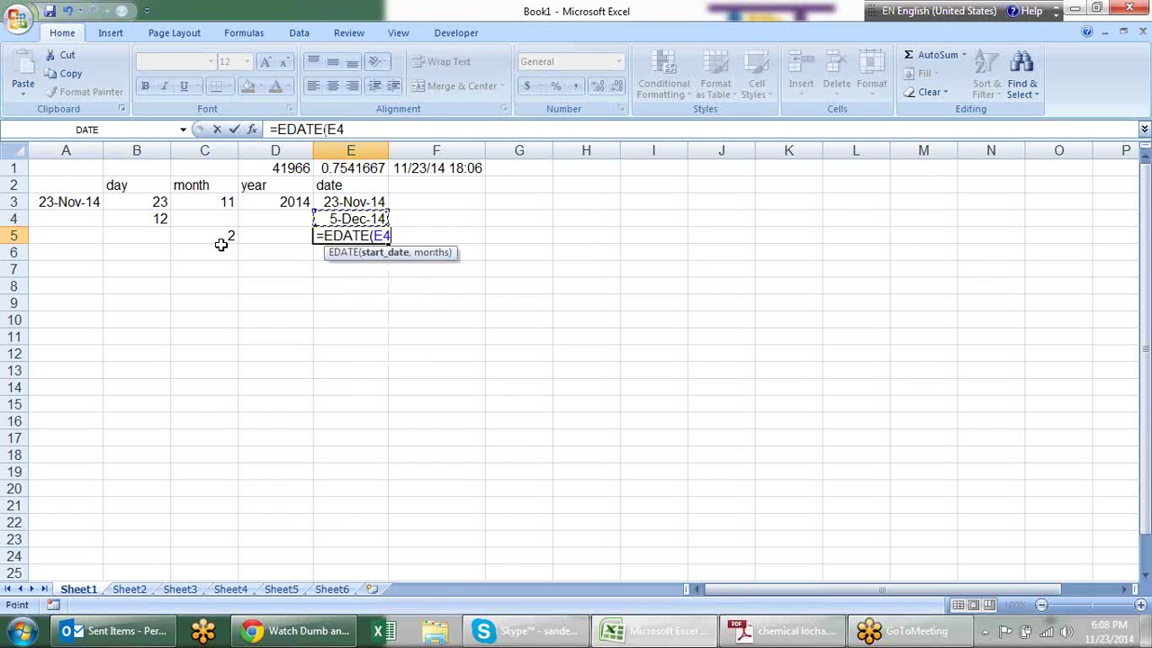
pyautogui.write(',')
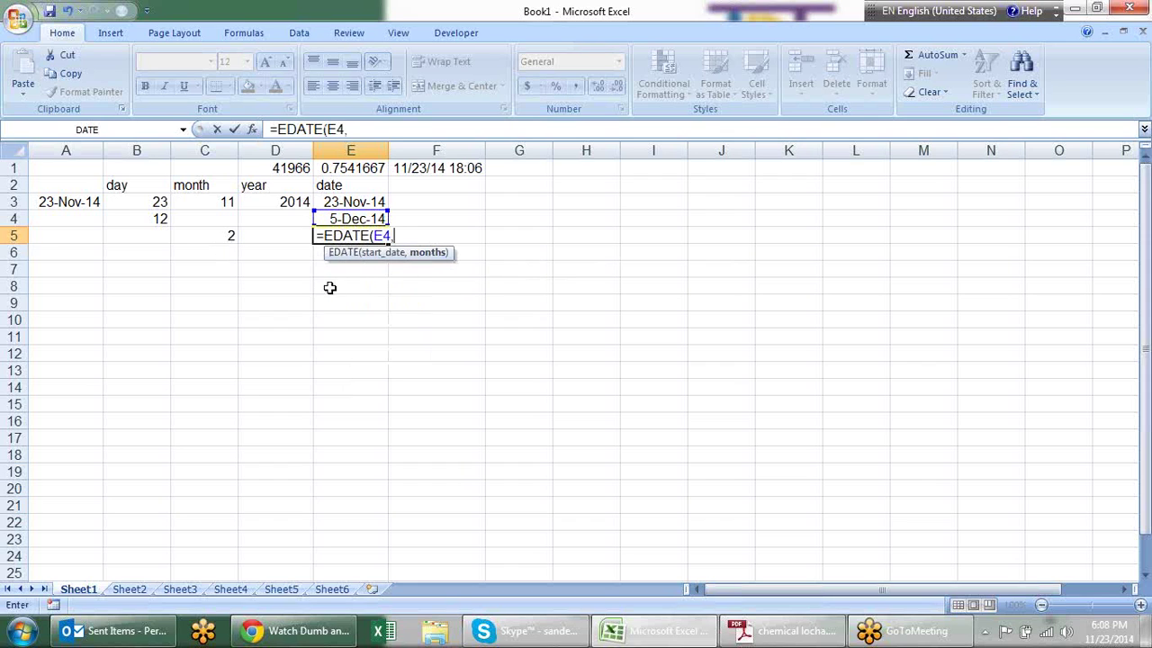
pyautogui.click(212, 236)
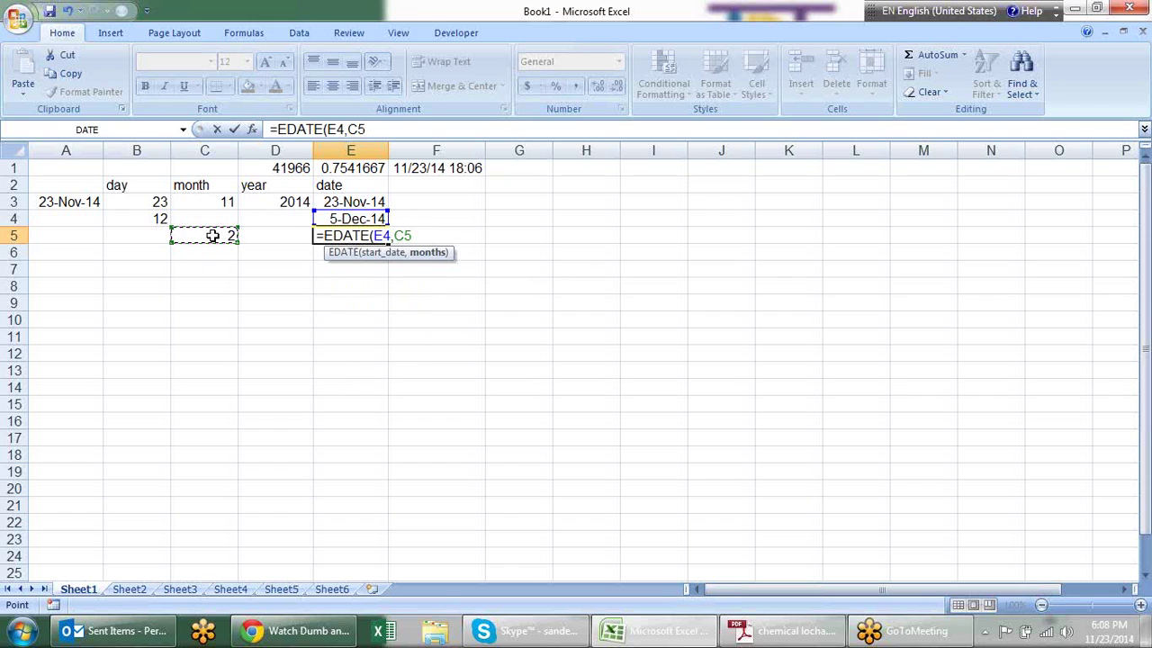
pyautogui.press('Return')
pyautogui.press('Up')
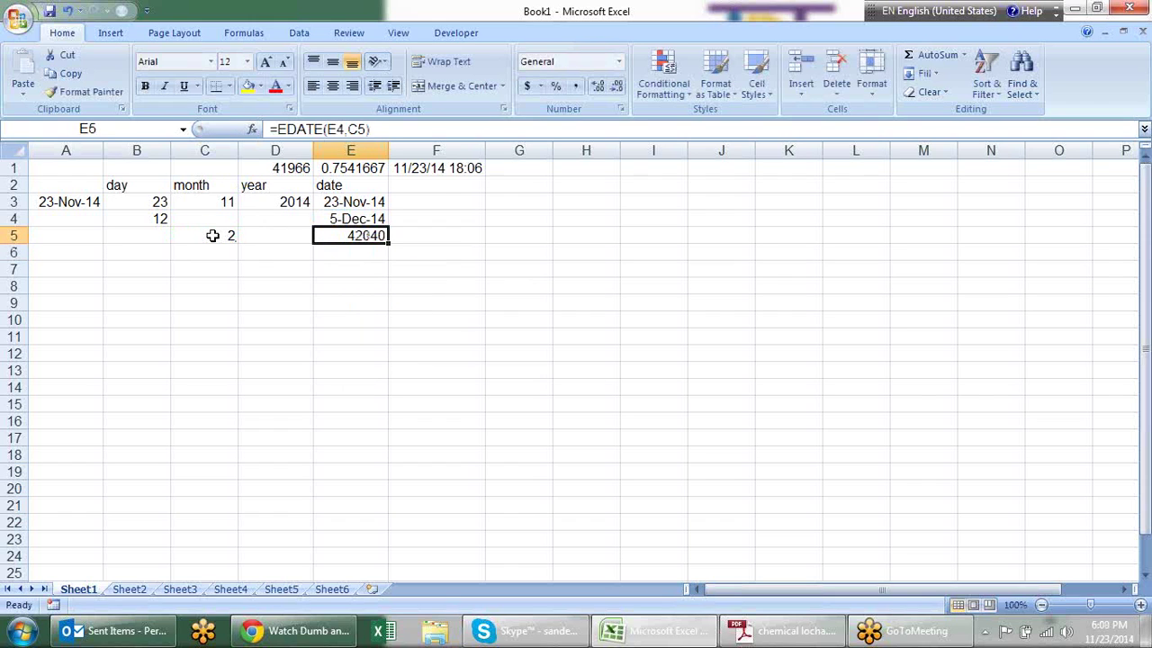
pyautogui.hotkey('ctrl', 'shift', '3')
pyautogui.press('Left')
pyautogui.press('Down')
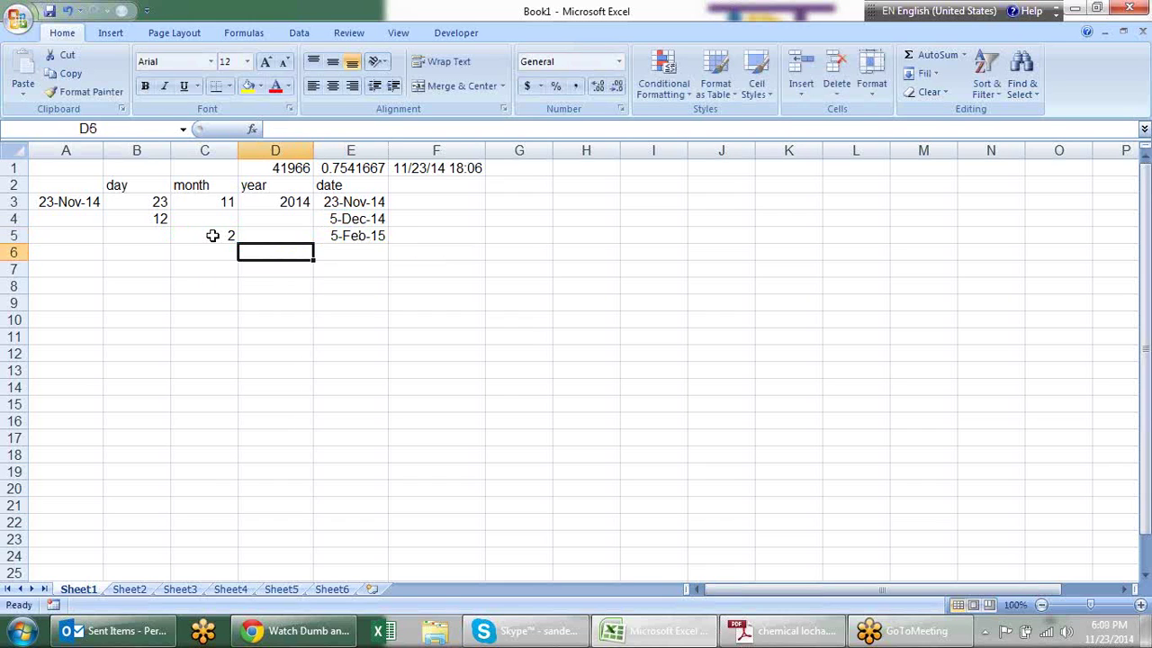
# Enter 2 years in D6 and compute =EDATE(E5,D6*12) in E6, shown as 5-Feb-17.
pyautogui.write('2')
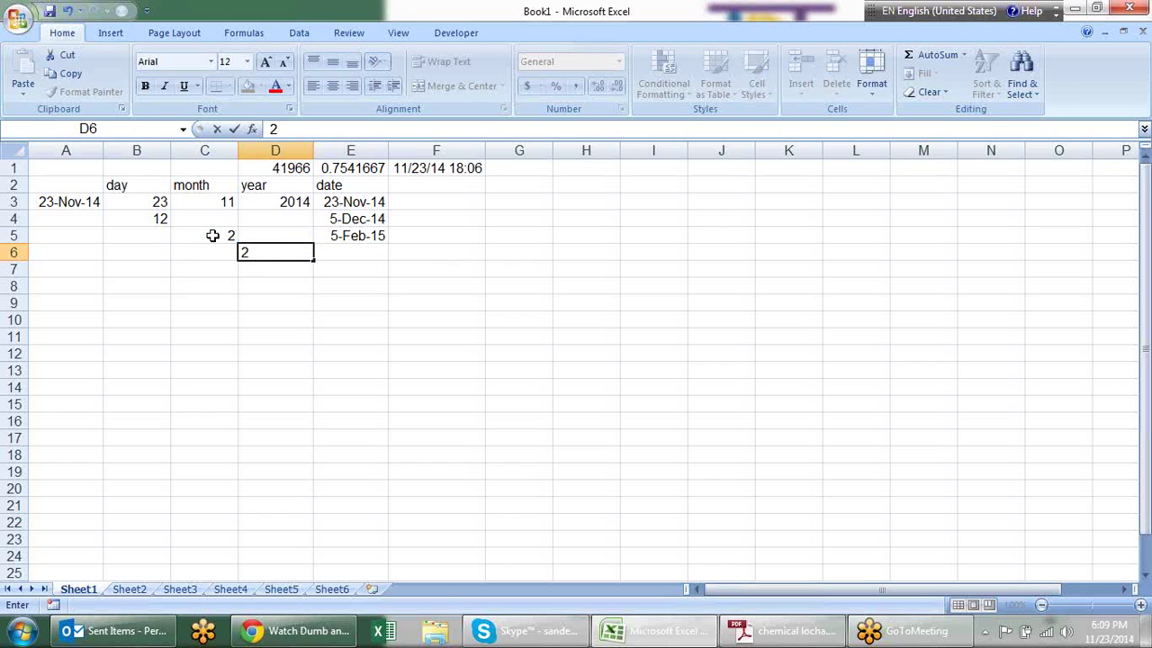
pyautogui.press('Return')
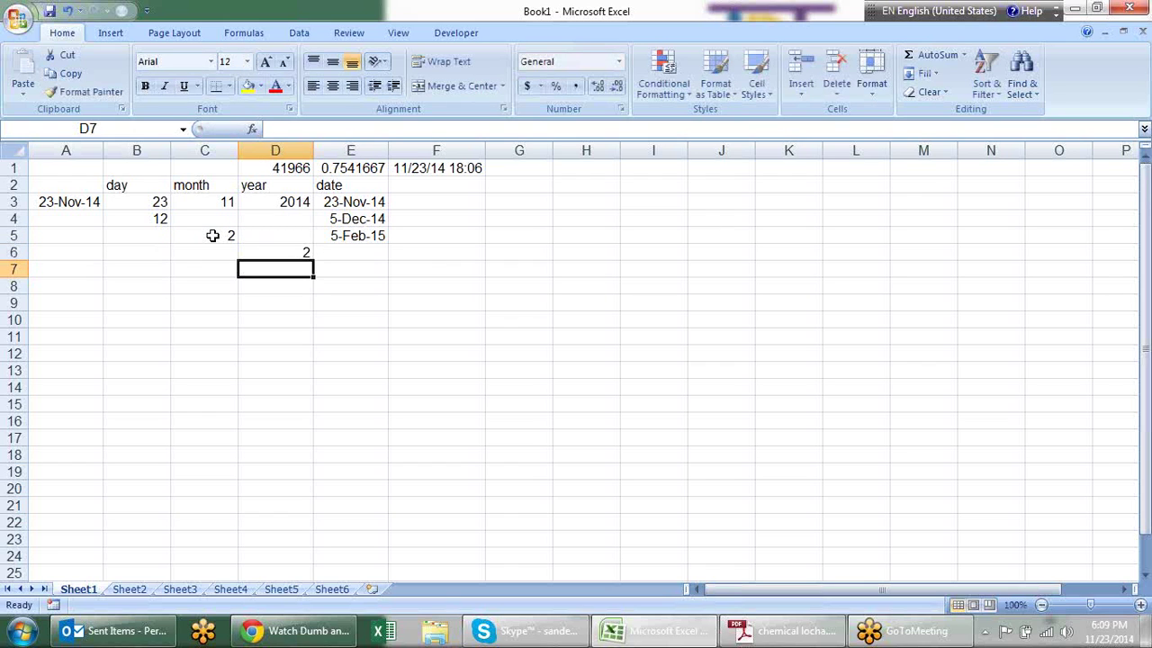
pyautogui.press('Up')
pyautogui.press('Right')
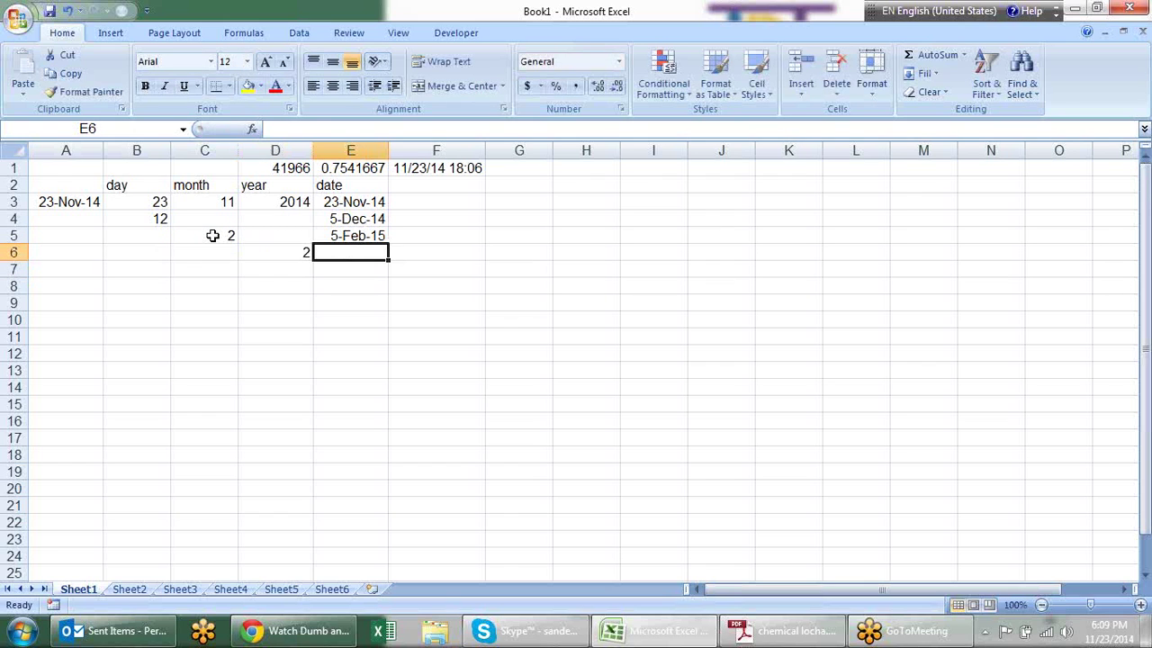
pyautogui.write('=')
pyautogui.press('Up')
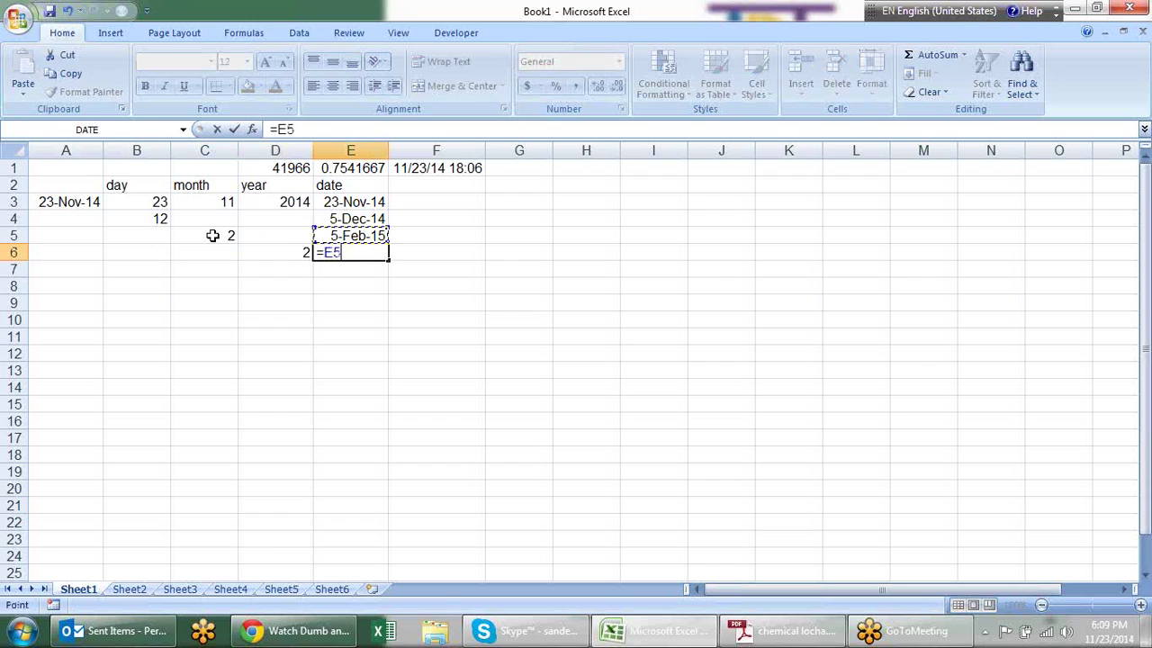
pyautogui.press('BackSpace')
pyautogui.press('BackSpace')
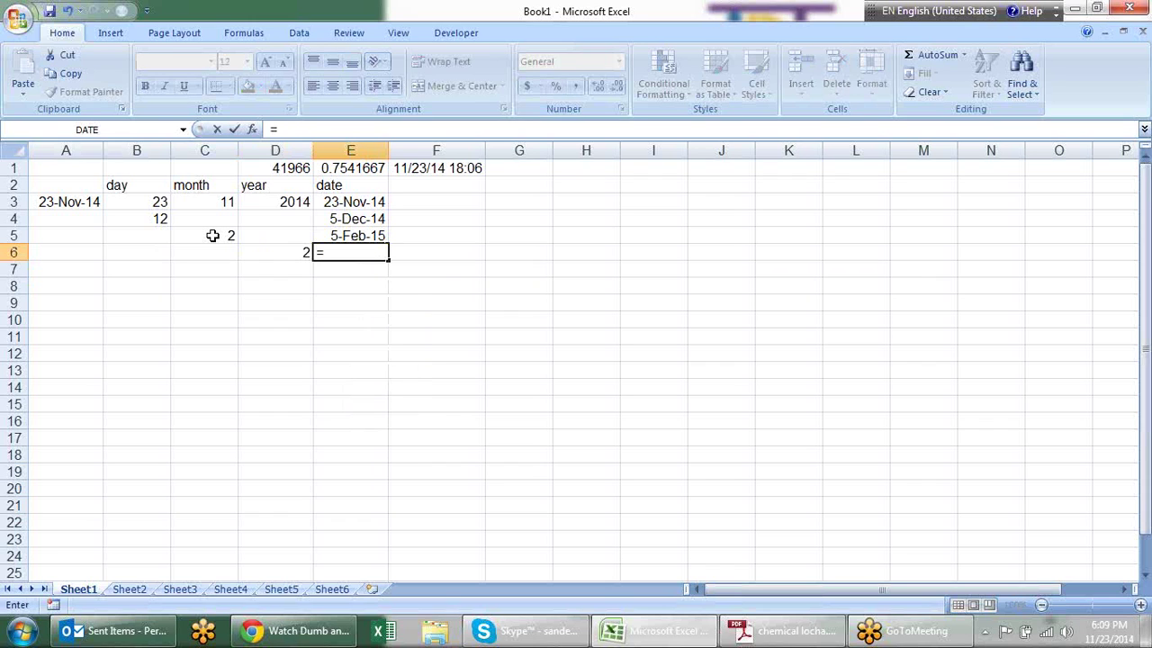
pyautogui.write('ed')
pyautogui.press('Tab')
pyautogui.press('Up')
pyautogui.write(',')
pyautogui.press('Left')
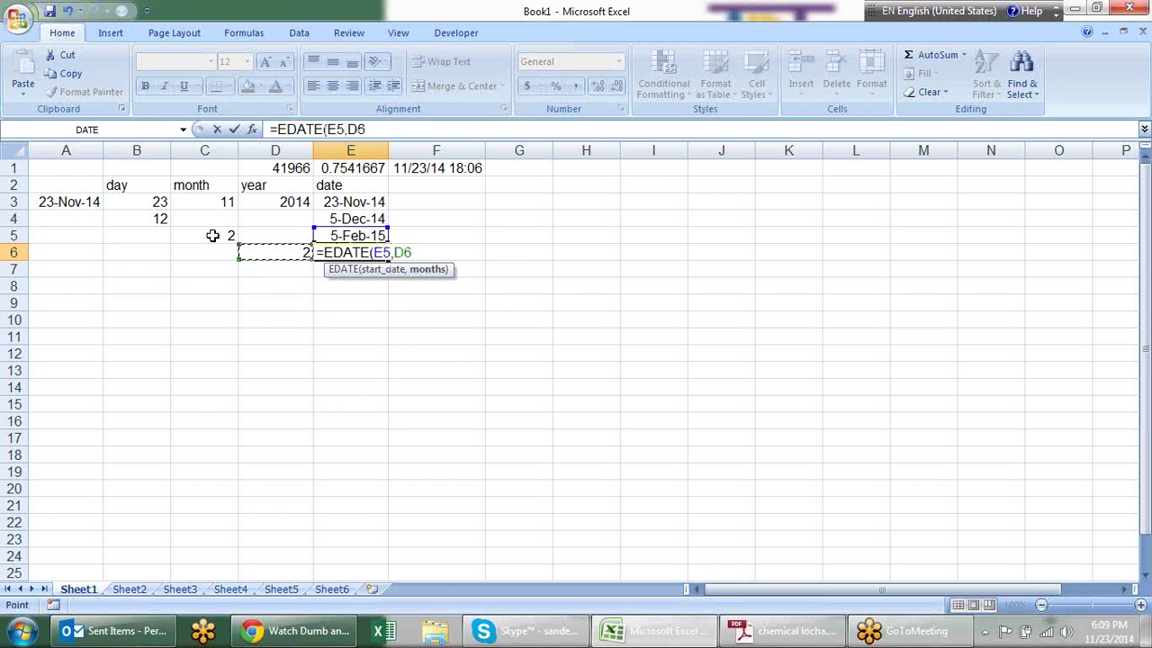
pyautogui.write('812')
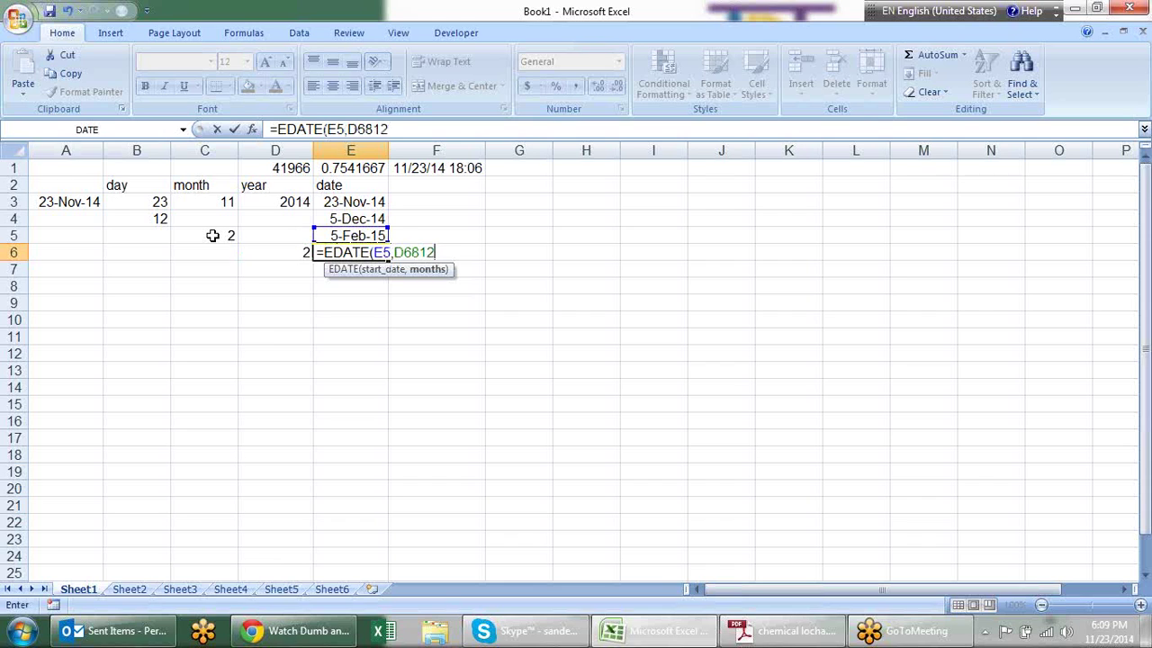
pyautogui.press('BackSpace')
pyautogui.press('BackSpace')
pyautogui.press('BackSpace')
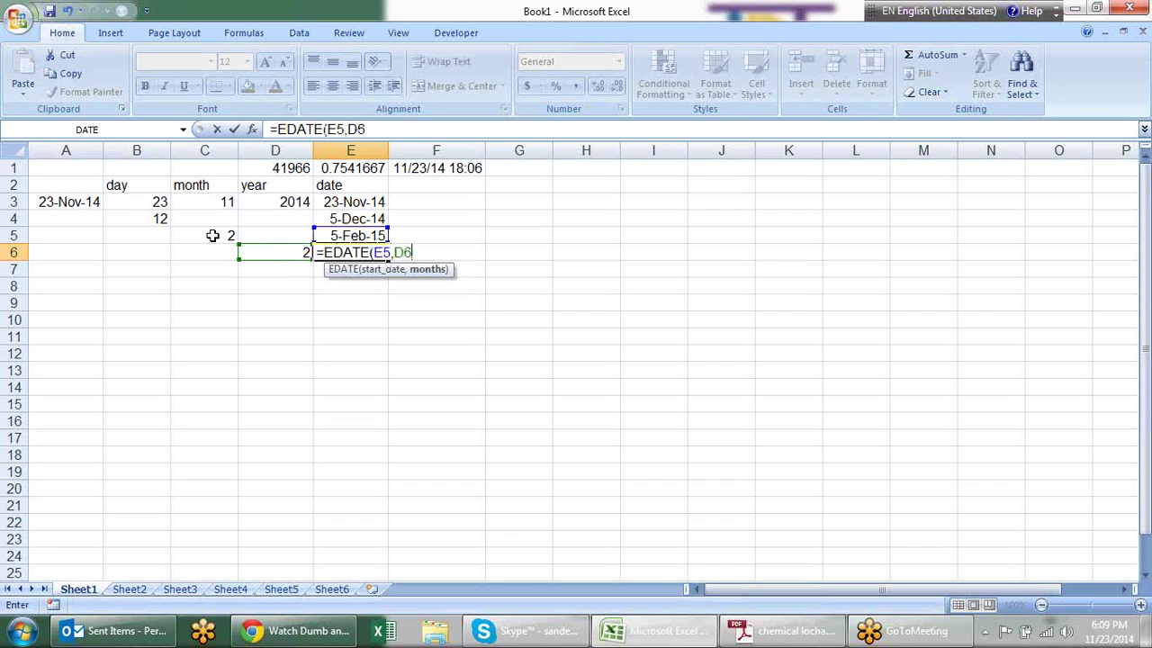
pyautogui.write('*12')
pyautogui.write(')')
pyautogui.press('Return')
pyautogui.press('Up')
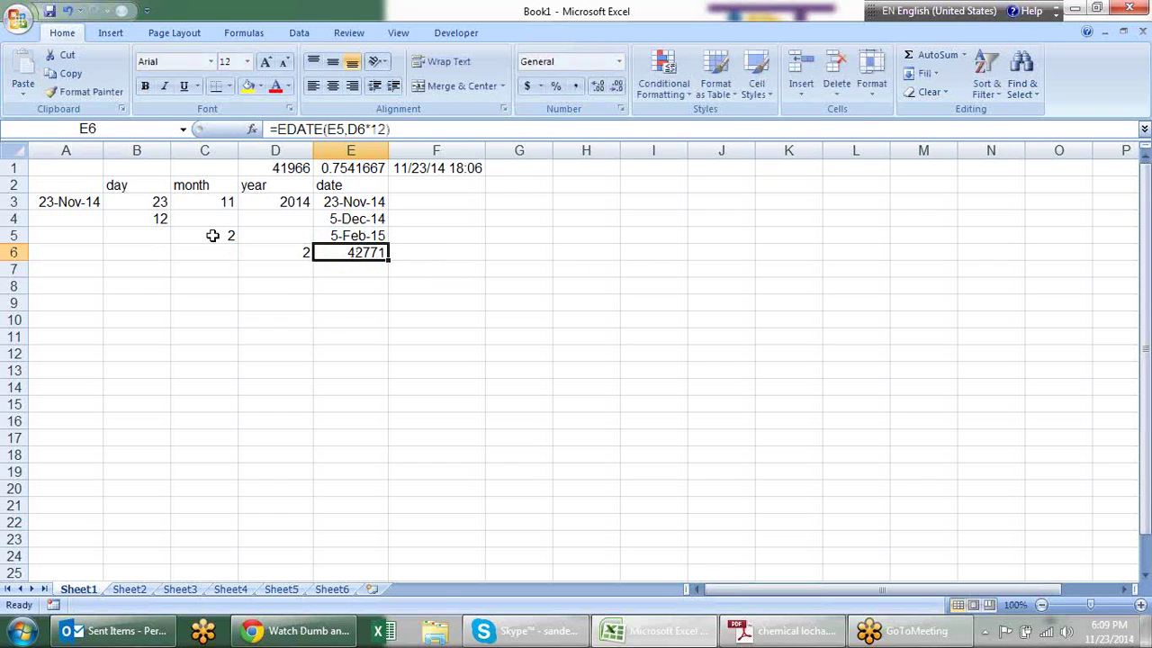
pyautogui.hotkey('ctrl', 'shift', '3')
# Enter 12, 2 and 2 into B7, C7 and D7.
pyautogui.press('Down')
pyautogui.press('Left')
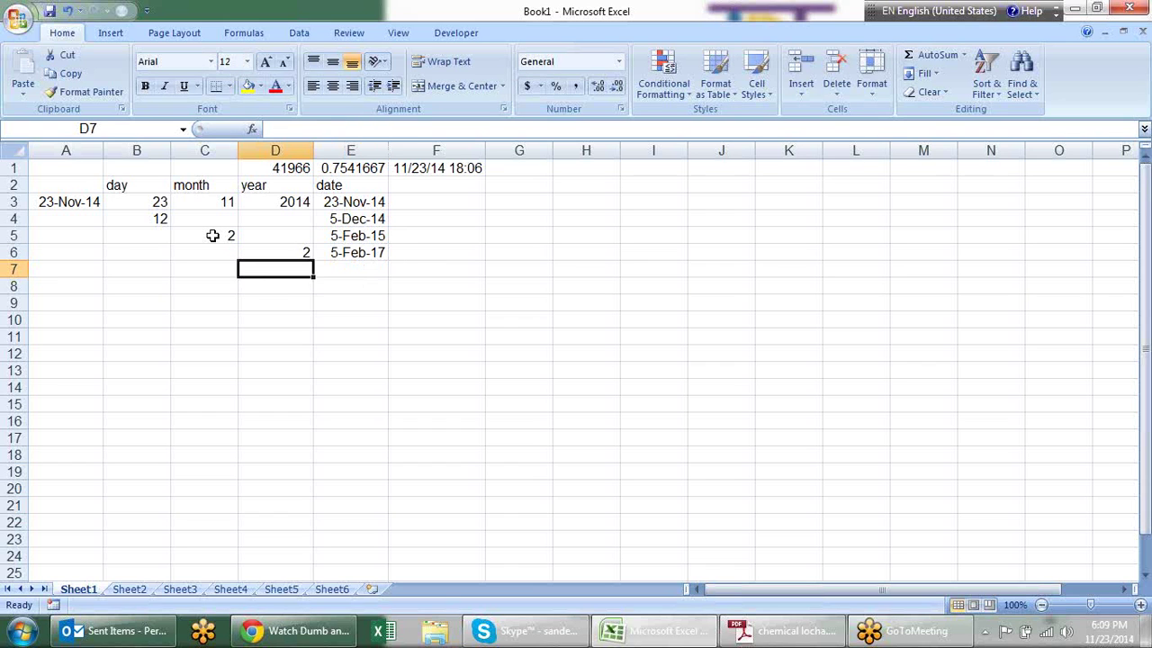
pyautogui.press('Left')
pyautogui.press('Left')
pyautogui.write('12')
pyautogui.press('Tab')
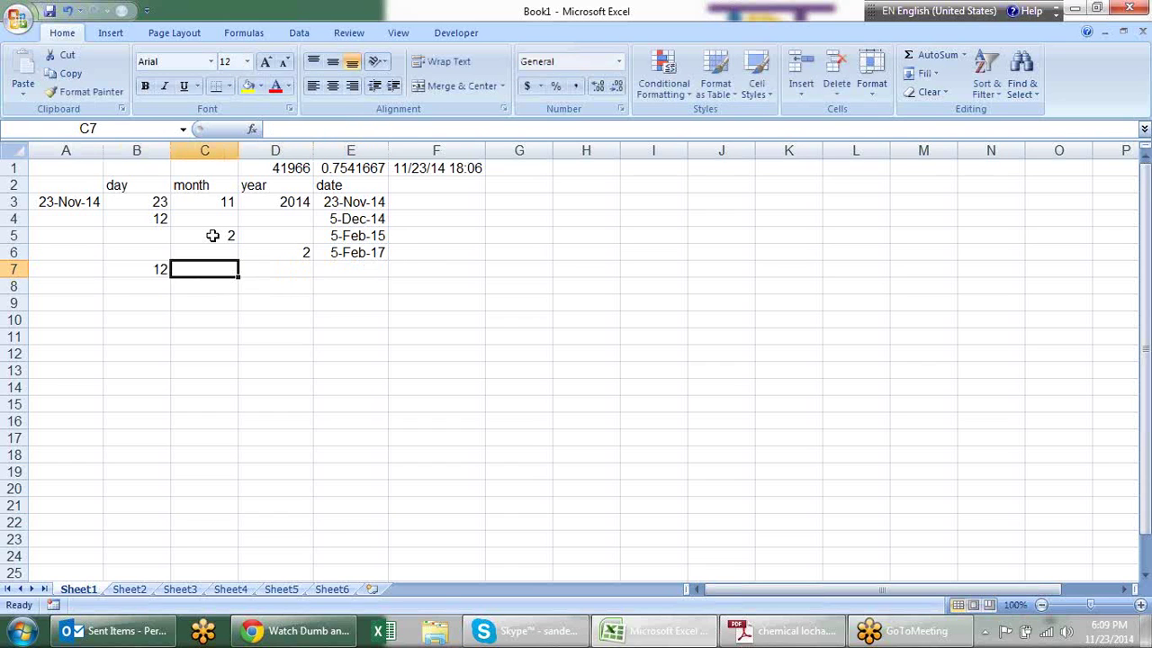
pyautogui.write('2')
pyautogui.press('Tab')
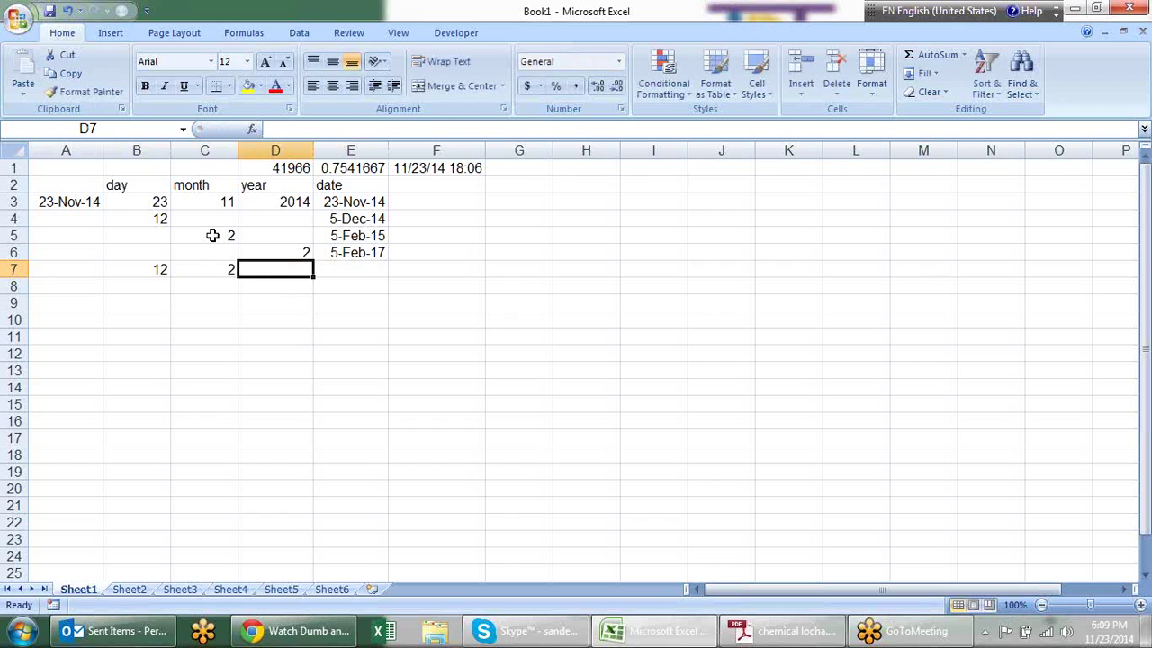
pyautogui.write('2')
pyautogui.press('Return')
pyautogui.press('Up')
# Start a DATE function in E7.
pyautogui.press('Tab')
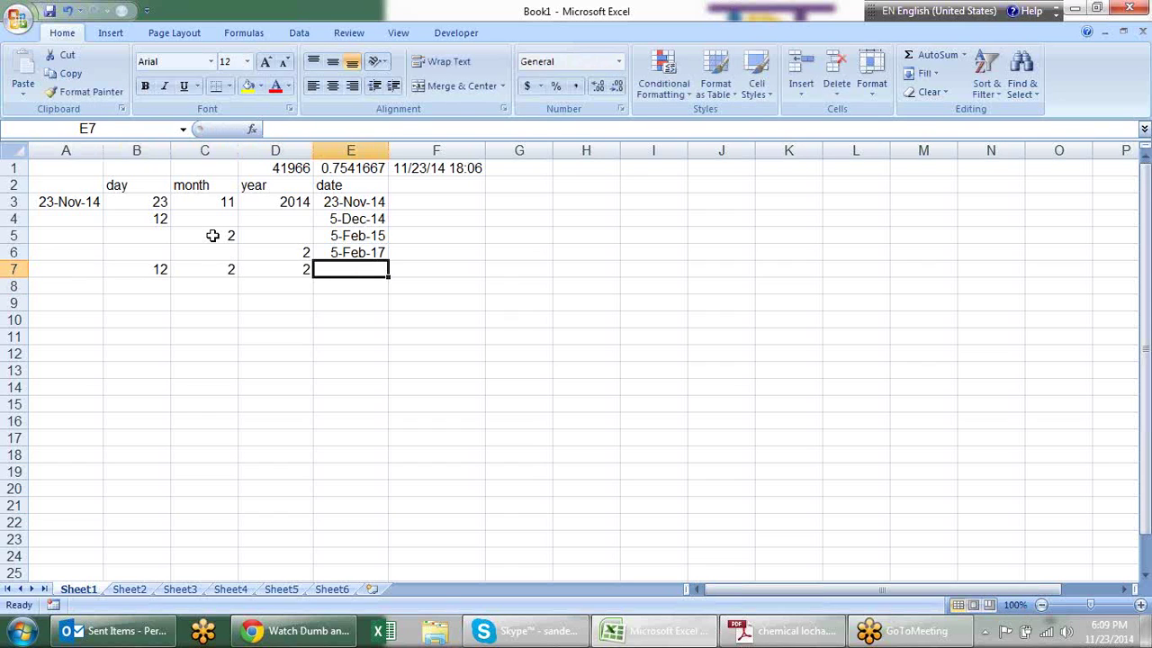
pyautogui.write('=')
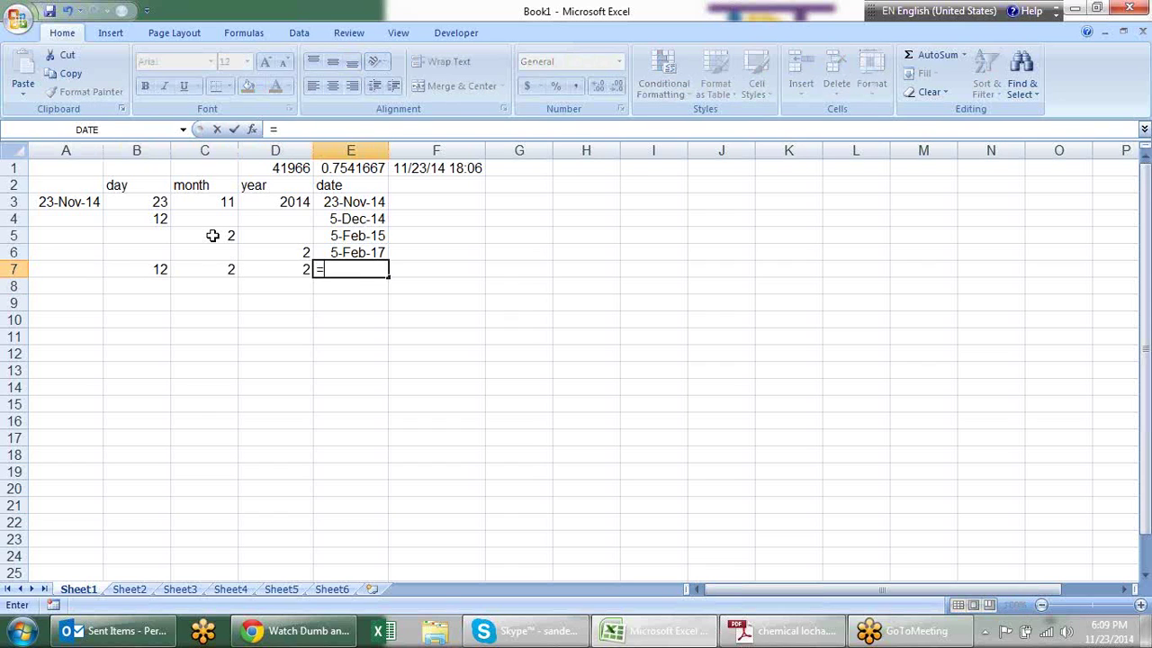
pyautogui.write('da')
pyautogui.press('Tab')
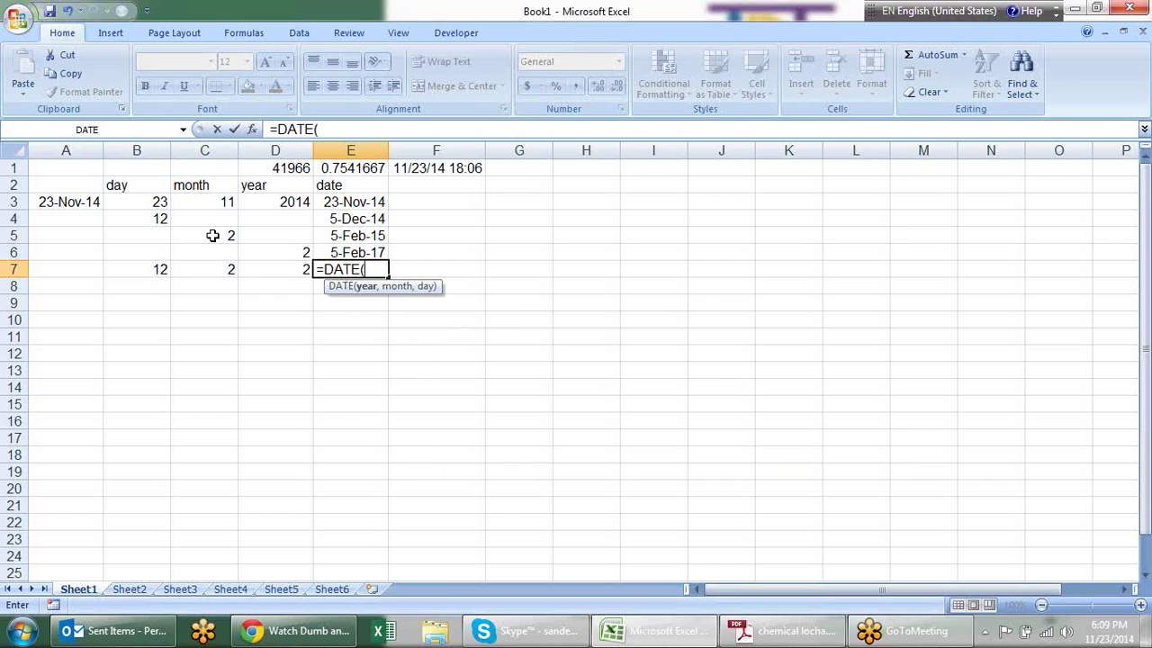
pyautogui.press('Left')
pyautogui.press('Left')
pyautogui.press('Left')
pyautogui.press('Up')
pyautogui.press('Up')
pyautogui.press('Up')
pyautogui.press('Up')
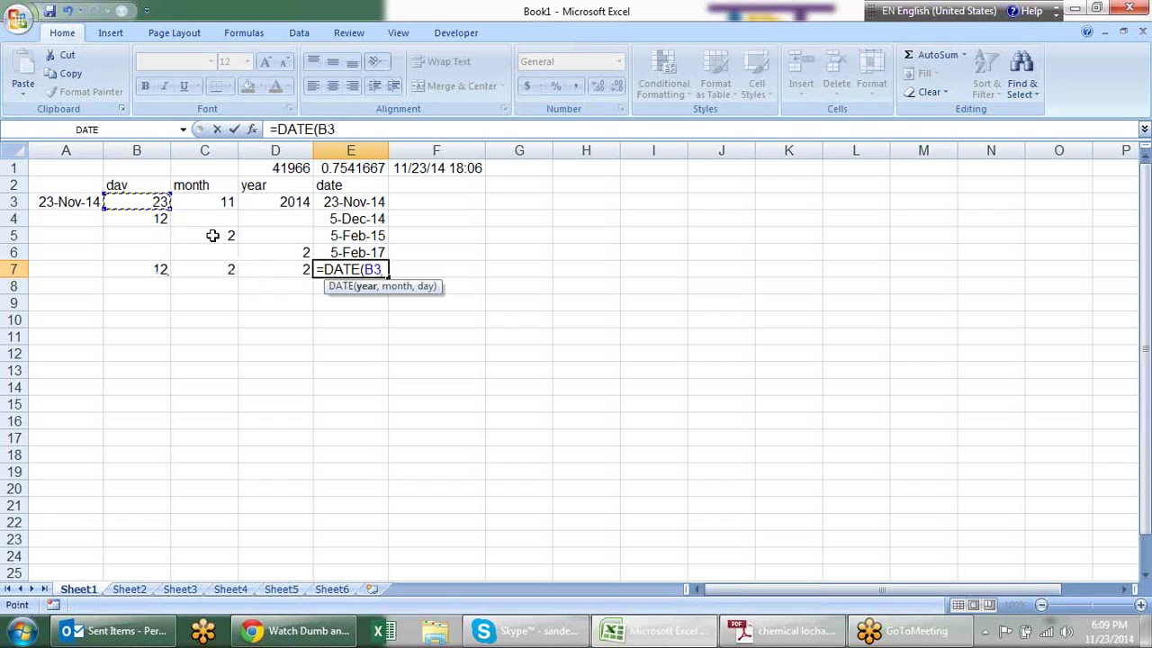
pyautogui.press('Right')
pyautogui.press('Right')
pyautogui.press('Right')
pyautogui.press('Left')
pyautogui.click(212, 236)
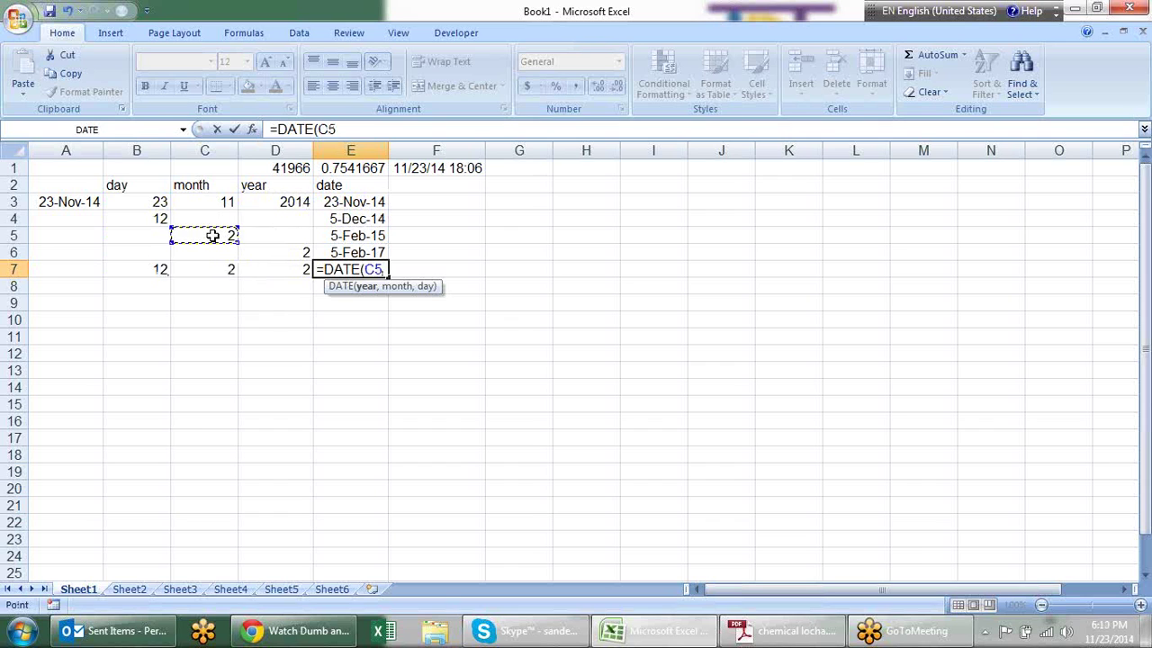
# Complete E7 as =DATE(D3+D7,C3+C7,B3+B7) by clicking the referenced cells.
pyautogui.click(279, 202)
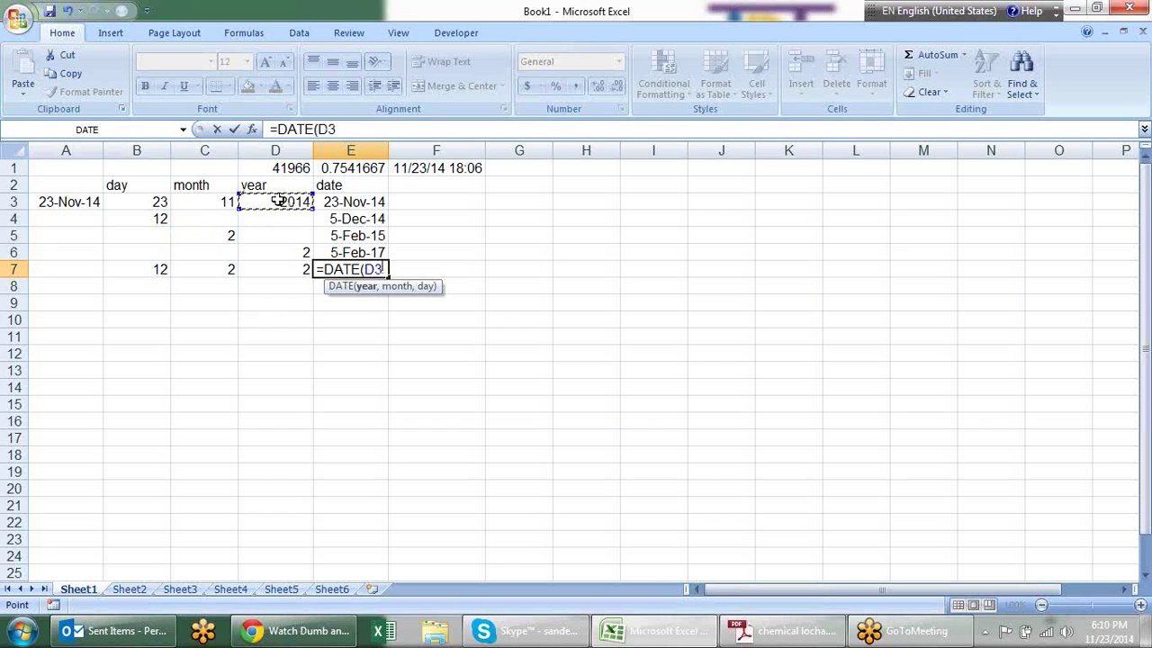
pyautogui.write('+')
pyautogui.click(287, 268)
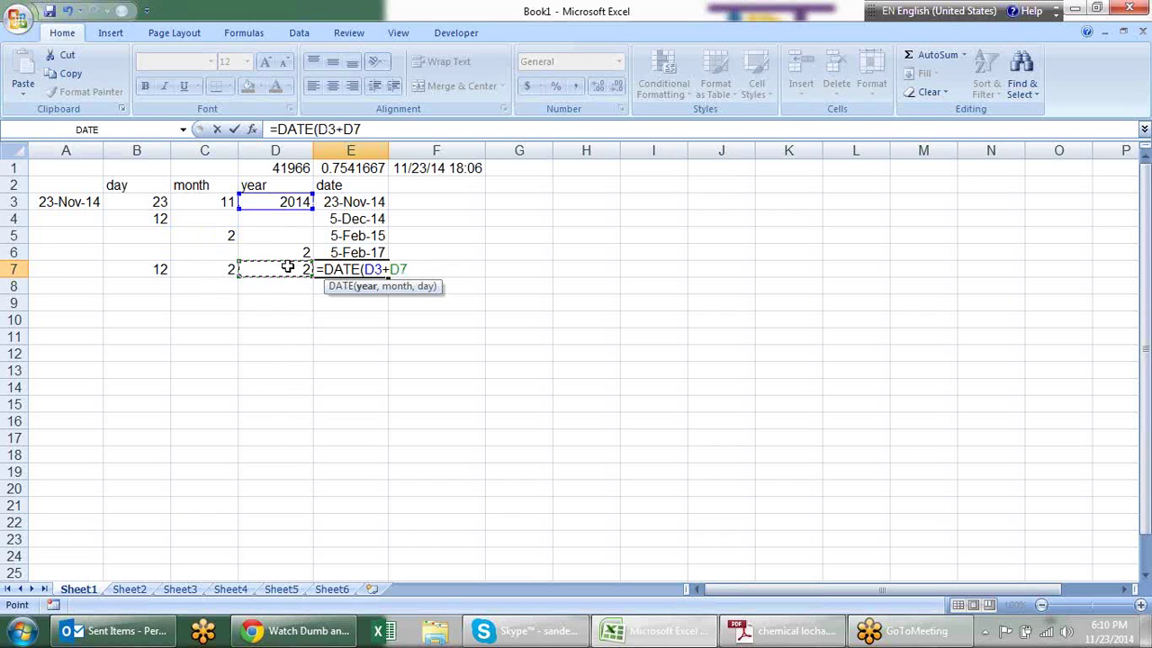
pyautogui.write(',')
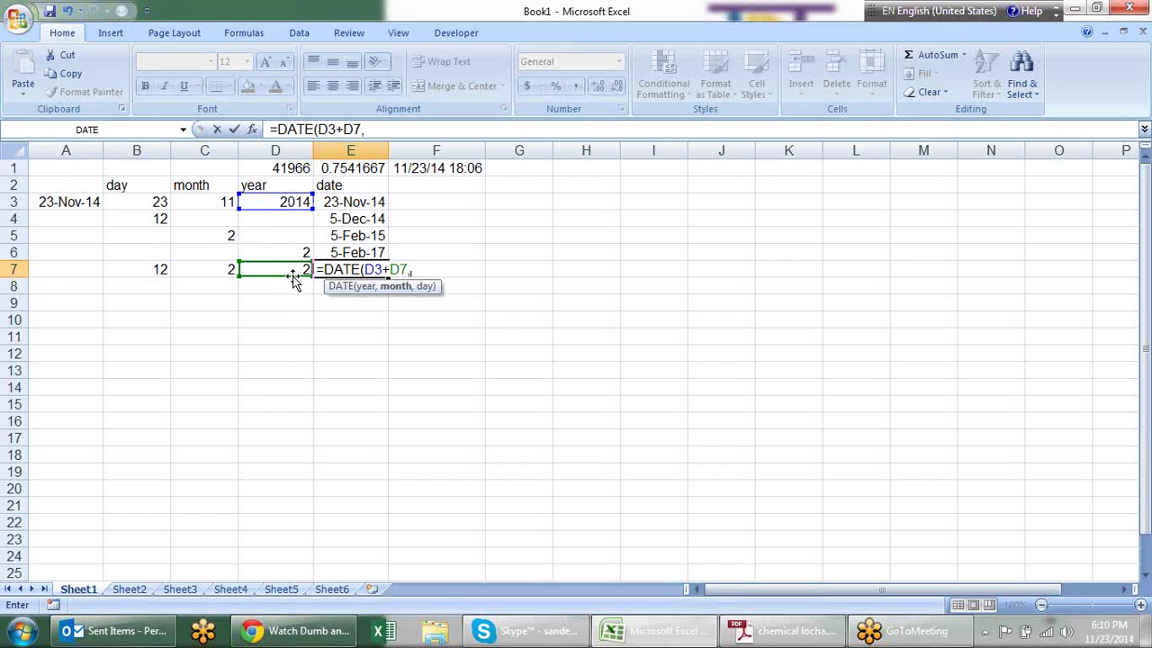
pyautogui.click(219, 203)
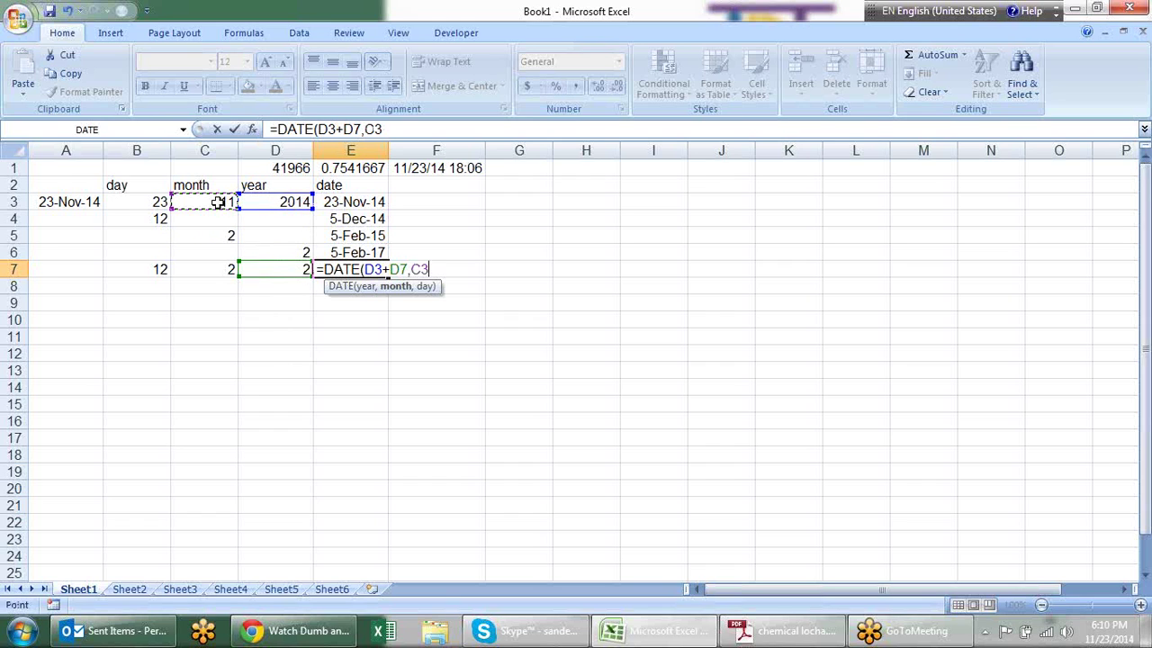
pyautogui.write('+')
pyautogui.click(223, 271)
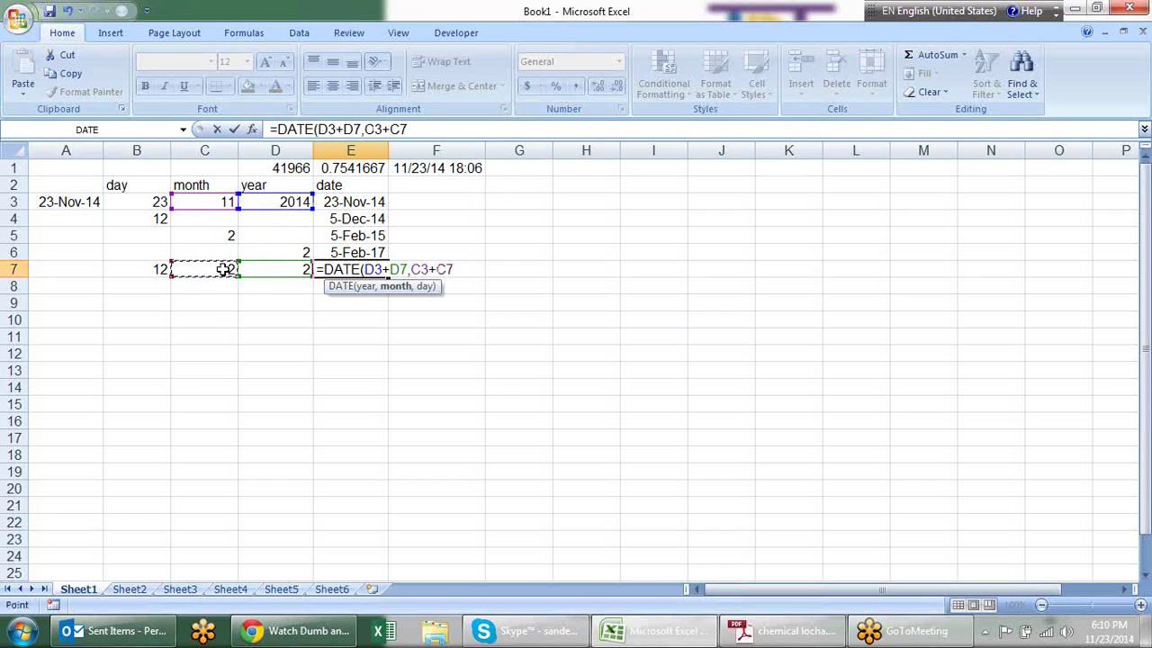
pyautogui.write(',')
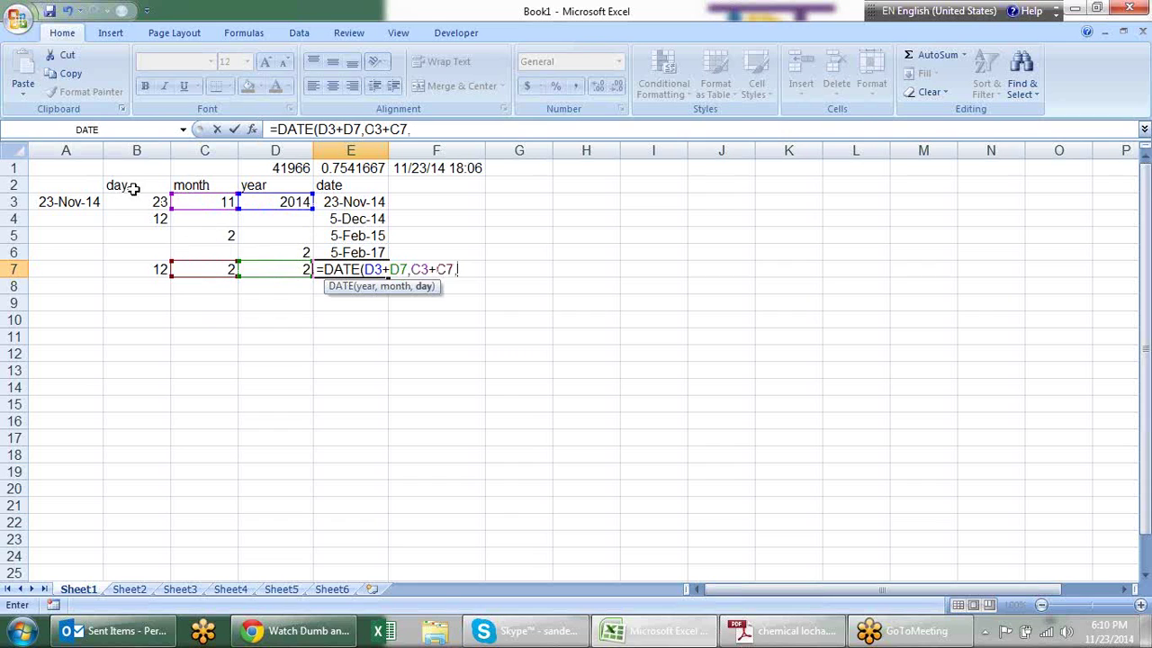
pyautogui.click(142, 203)
pyautogui.write('+')
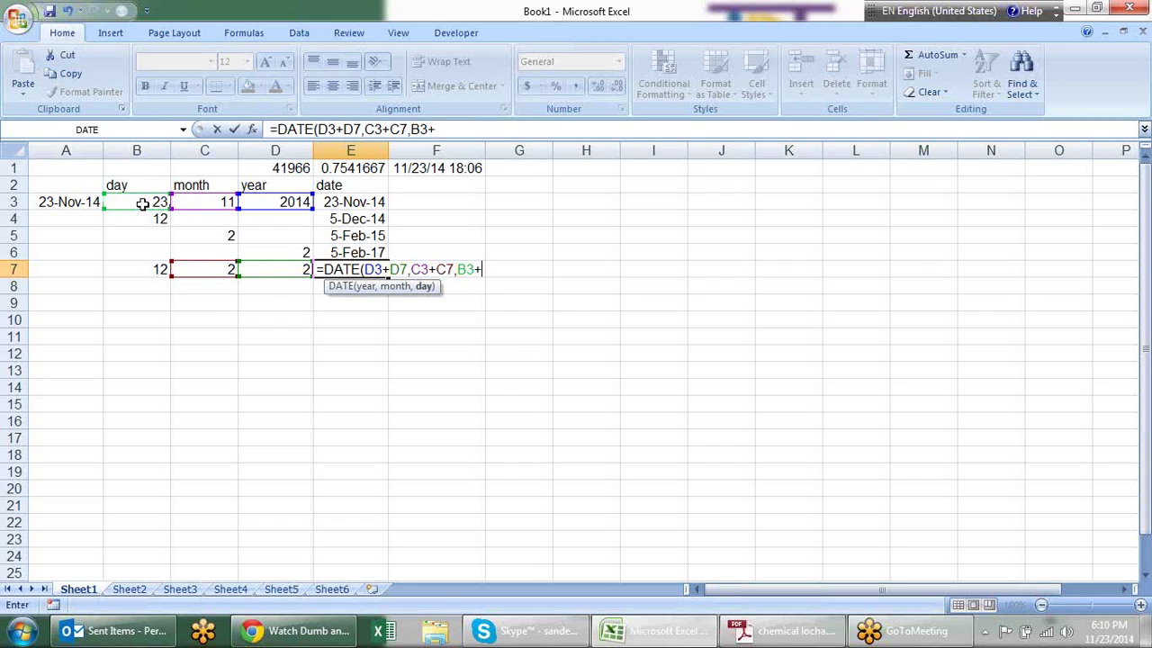
pyautogui.click(153, 267)
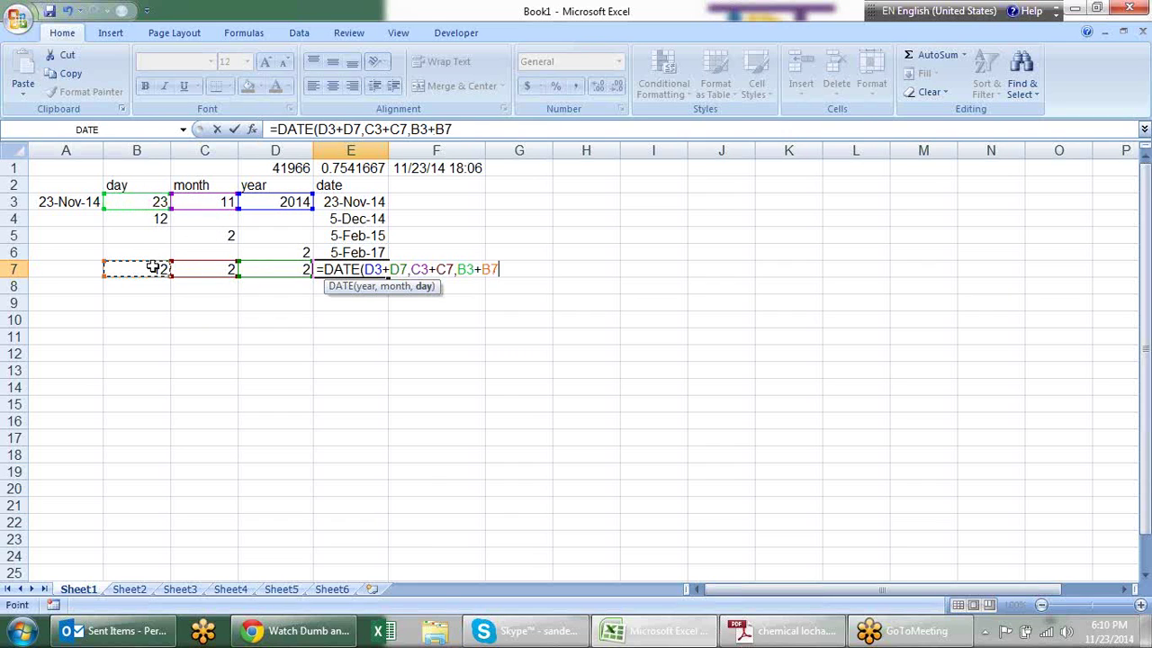
pyautogui.press('Return')
# Format E7 as a date so it shows 4-Feb-17.
pyautogui.press('Up')
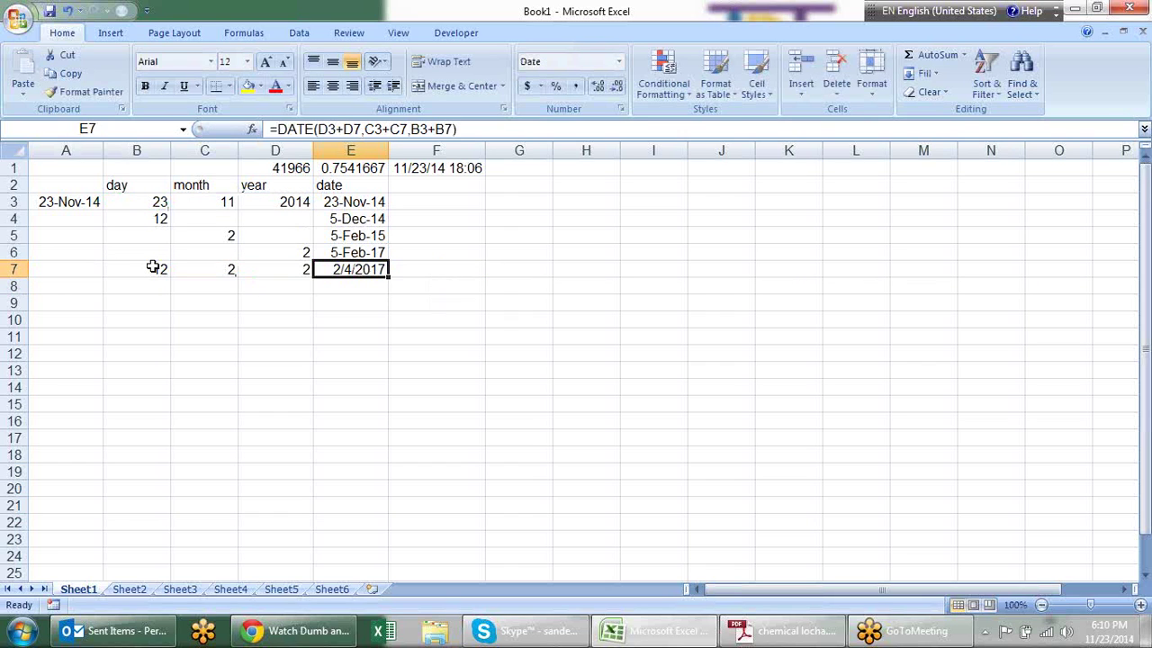
pyautogui.hotkey('ctrl', 'shift', '3')
pyautogui.press('Up')
pyautogui.press('Down')
pyautogui.press('Down')
pyautogui.press('Down')
pyautogui.press('Up')
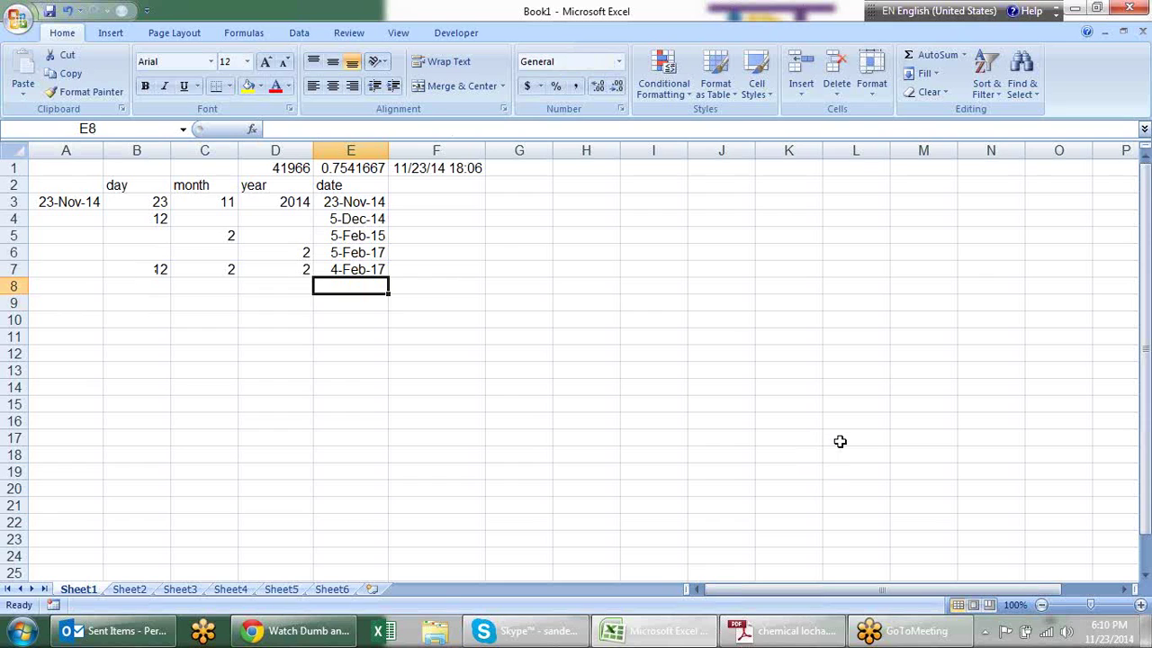
pyautogui.press('Left')
pyautogui.press('Left')
pyautogui.press('Left')
pyautogui.press('Left')
pyautogui.press('Right')
pyautogui.press('Right')
pyautogui.press('Right')
pyautogui.press('Right')
pyautogui.press('Right')
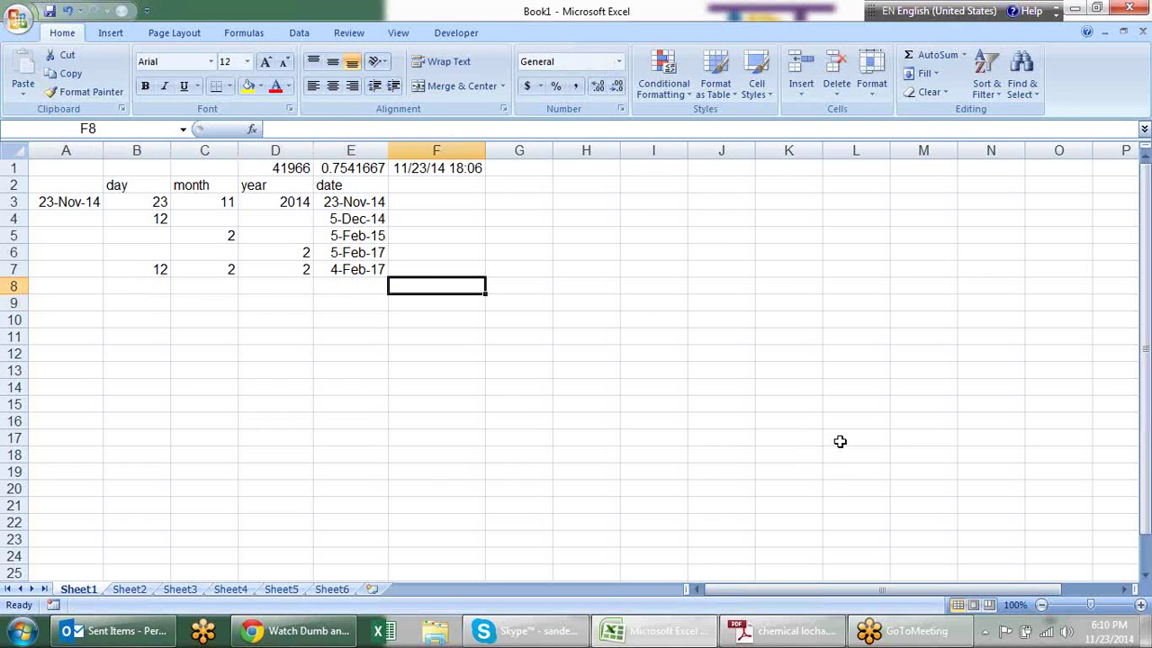
# Insert today's date, 11/23/2014, into G3 with Ctrl+;.
pyautogui.press('Up')
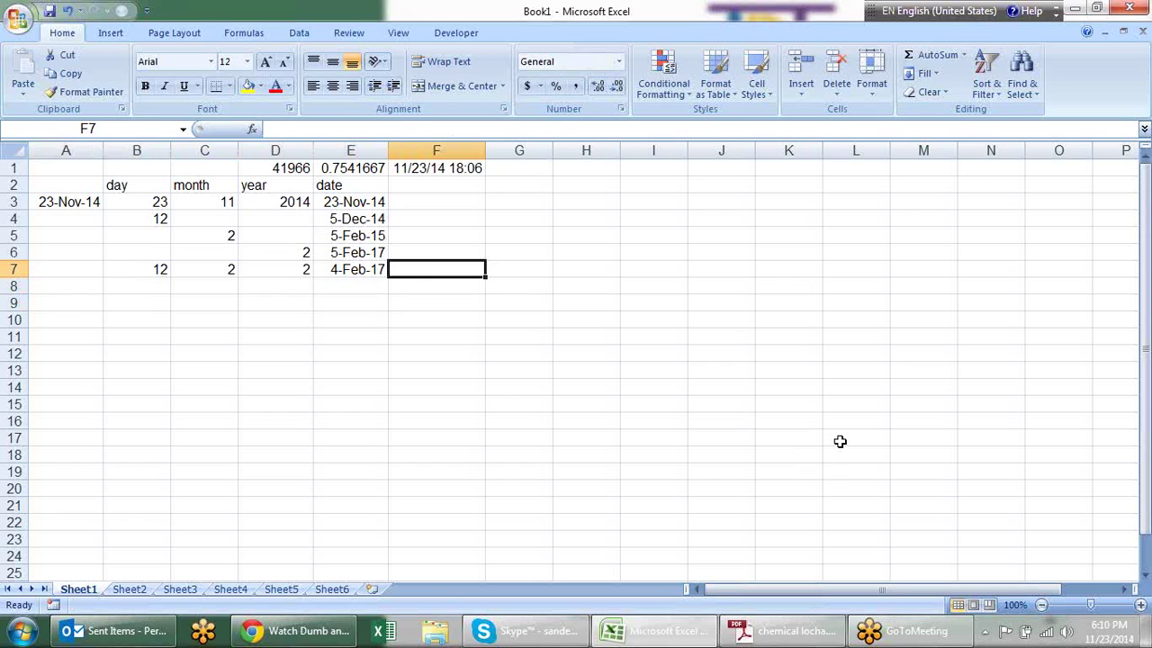
pyautogui.press('Down')
pyautogui.press('Up')
pyautogui.press('Up')
pyautogui.press('Up')
pyautogui.press('Up')
pyautogui.press('Up')
pyautogui.press('Up')
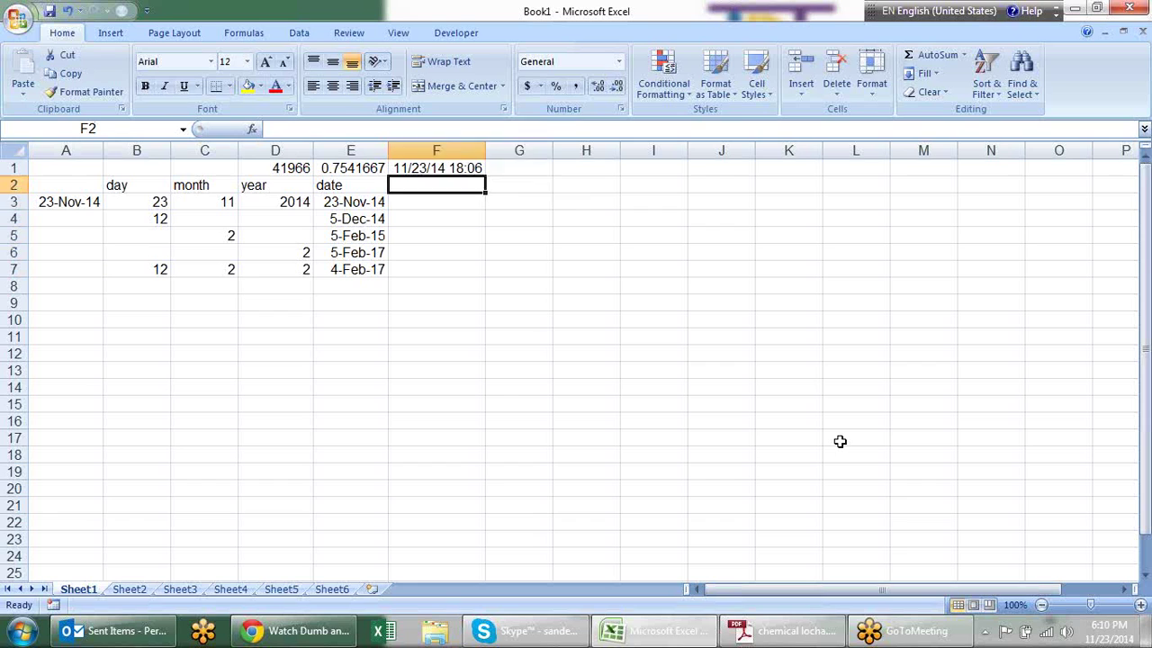
pyautogui.press('Right')
pyautogui.press('Down')
pyautogui.press('Up')
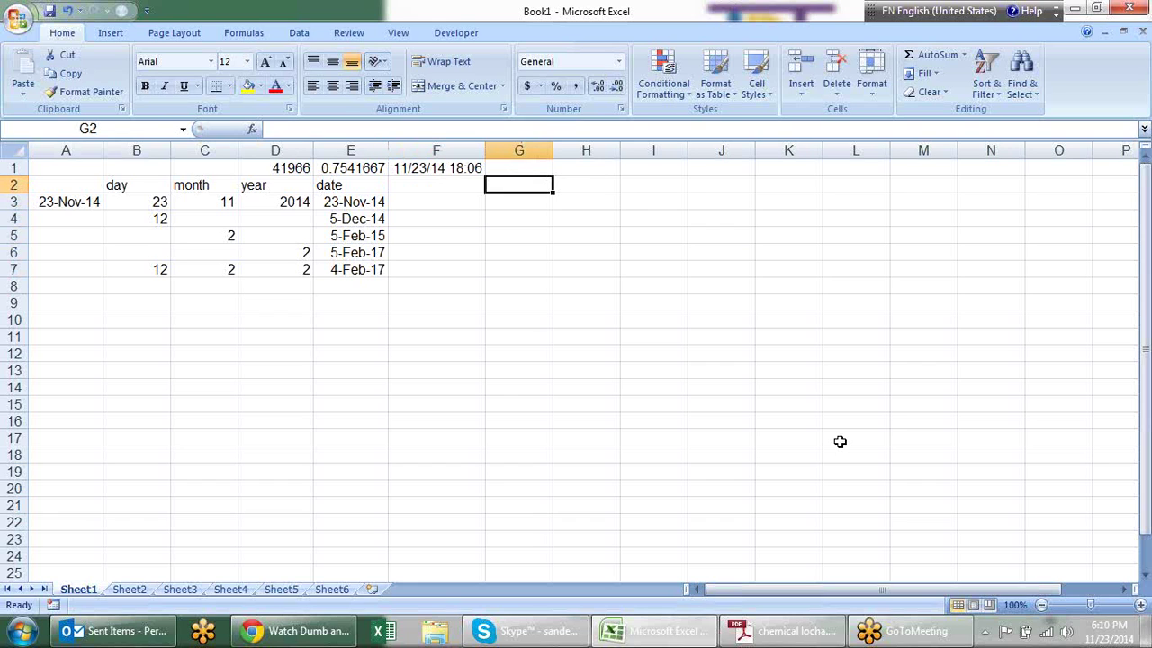
pyautogui.press('Down')
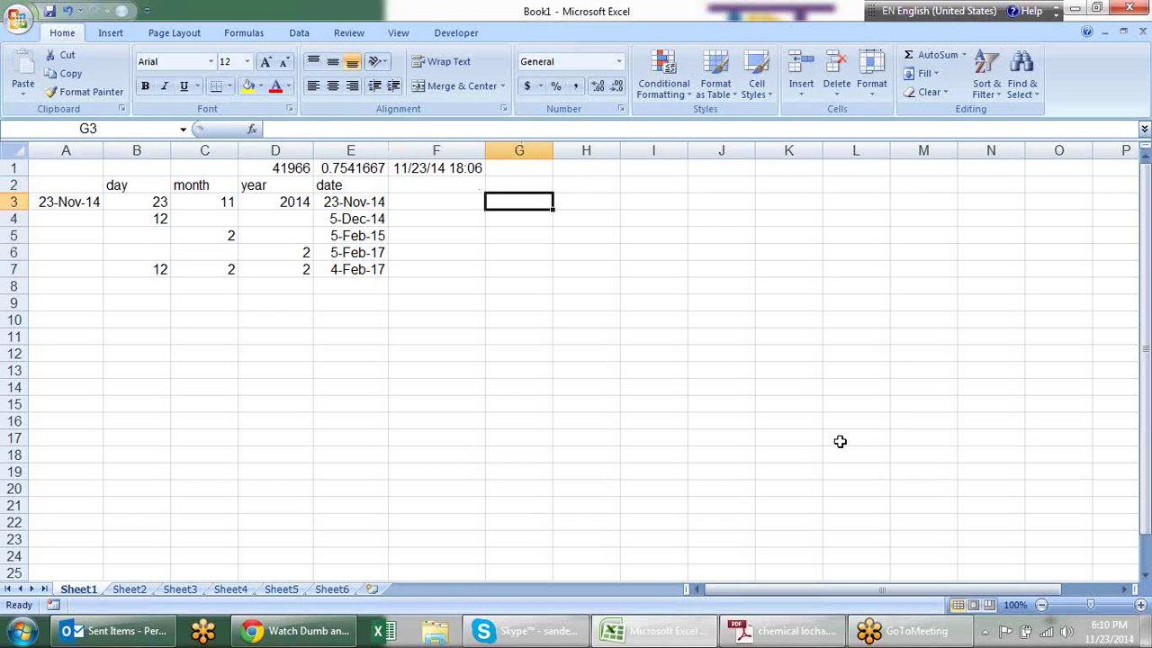
pyautogui.hotkey('ctrl', ';')
pyautogui.press('Return')
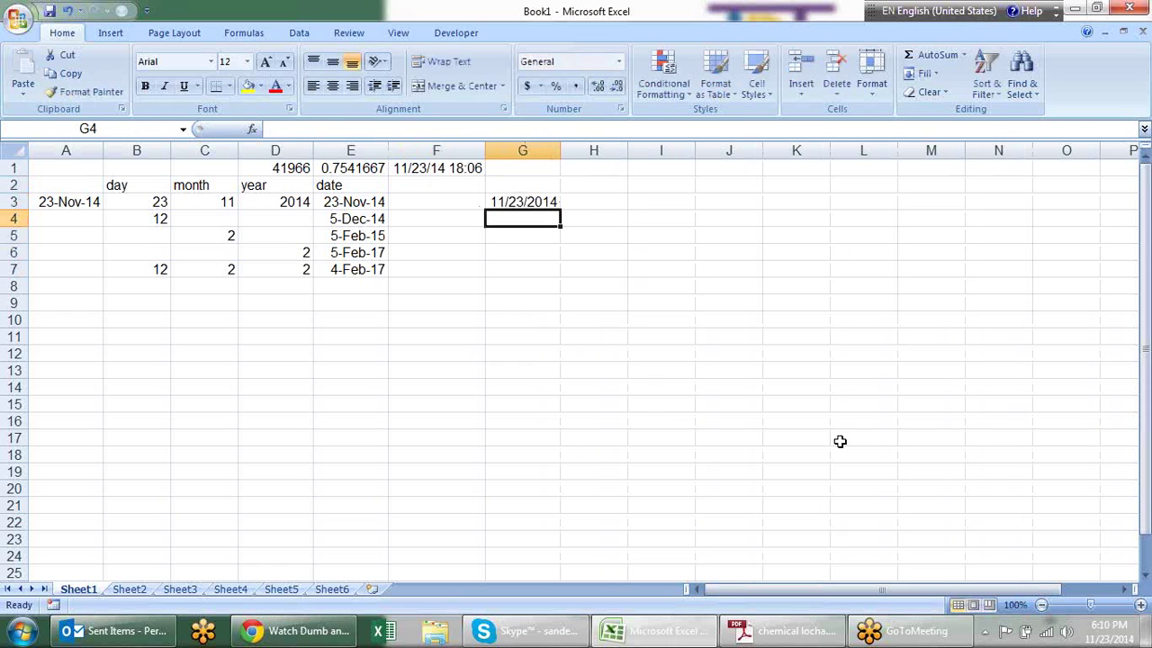
# Enter =EOMONTH(G3,0) in H3 and date-format it to show 30-Nov-14.
pyautogui.press('Up')
pyautogui.press('Right')
pyautogui.write('=eo')
pyautogui.press('Tab')
pyautogui.press('Left')
pyautogui.write(',')
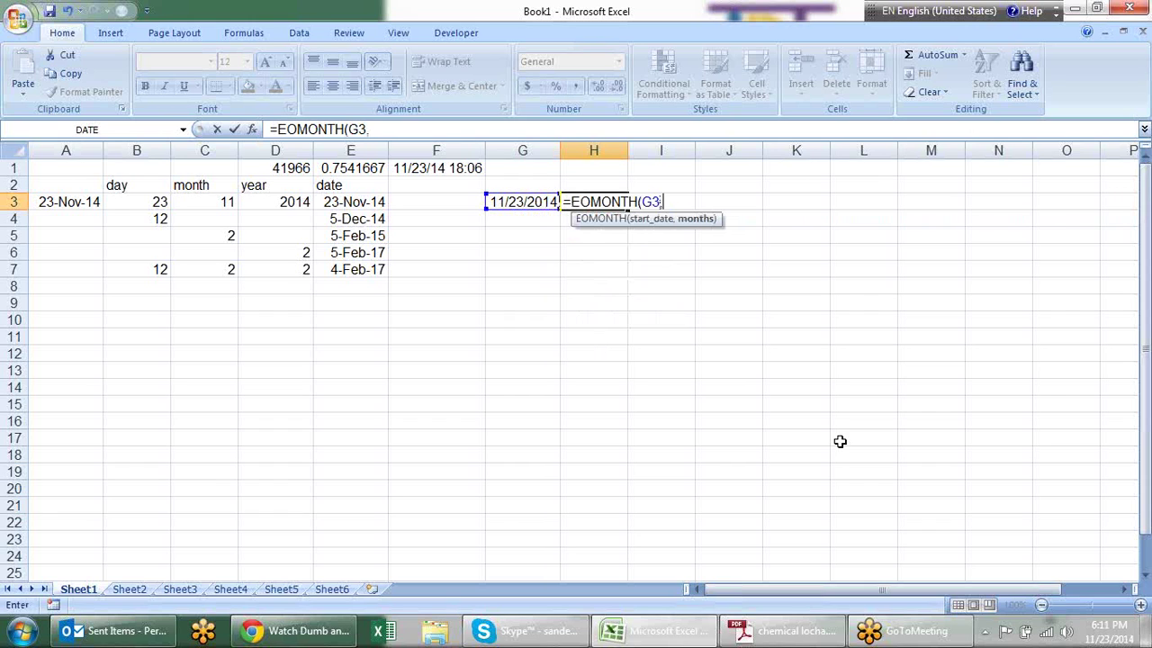
pyautogui.write('0')
pyautogui.write(')')
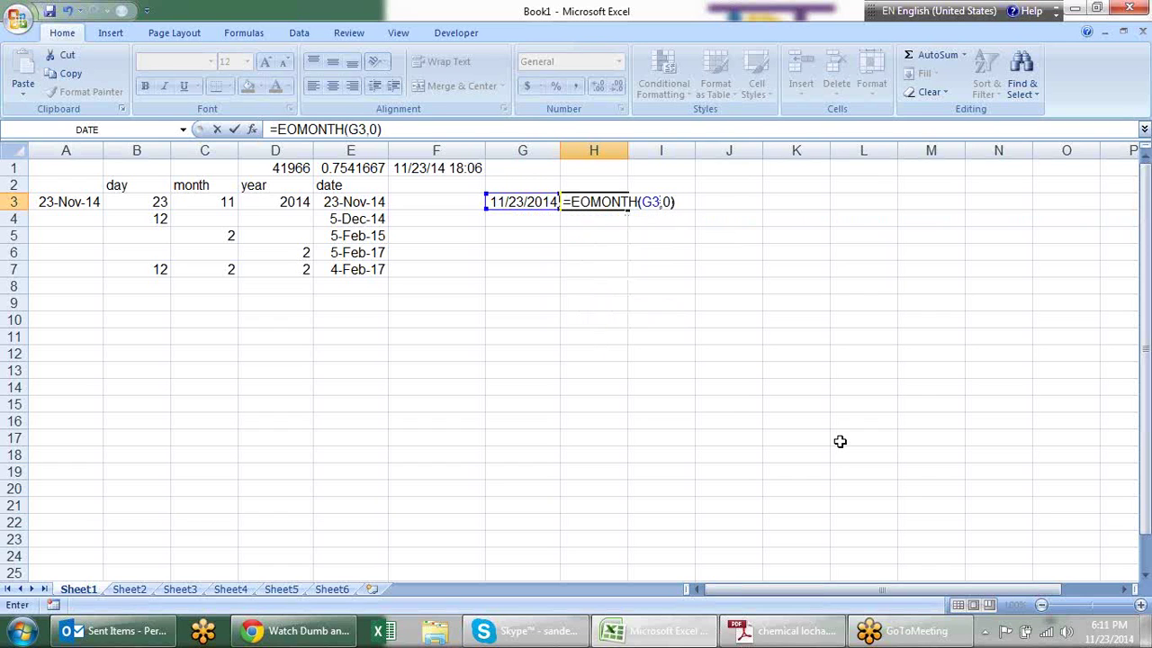
pyautogui.press('Return')
pyautogui.press('Up')
pyautogui.hotkey('ctrl', 'shift', '3')
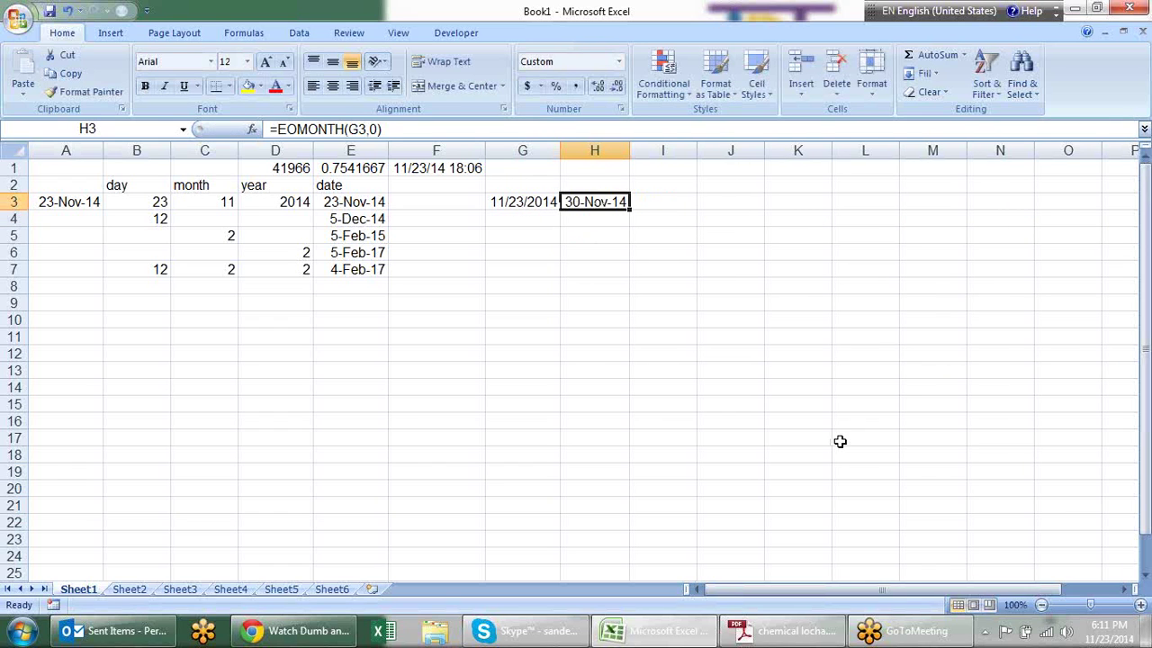
pyautogui.press('Down')
pyautogui.press('Down')
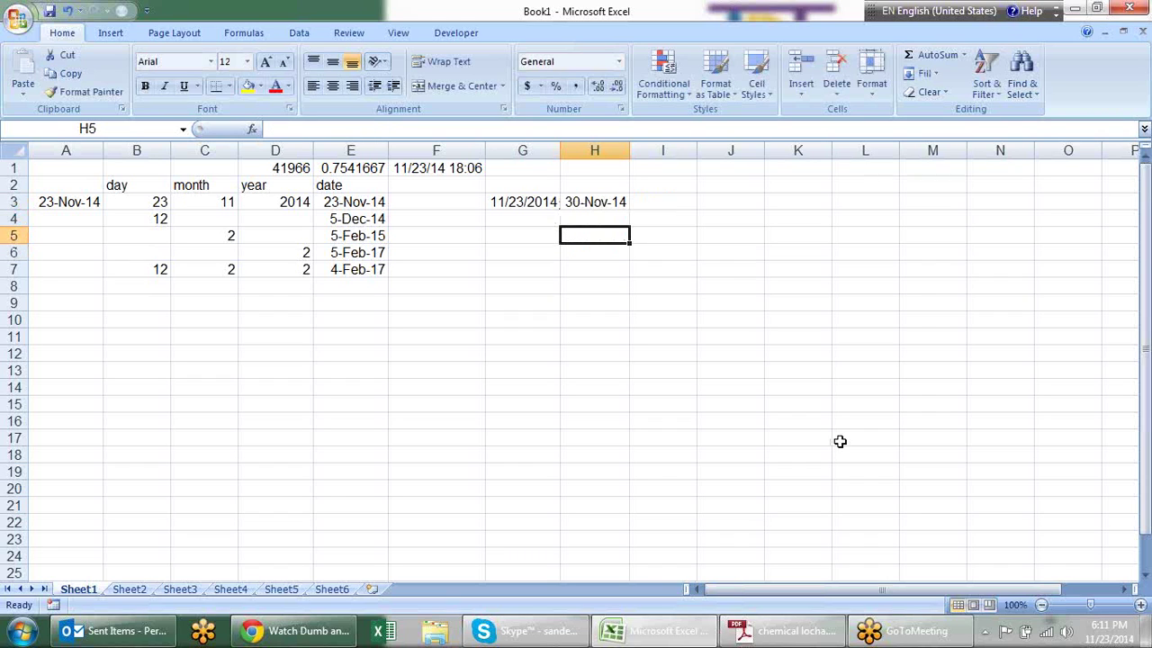
# Enter start date 1-May-14 in G5 and end date 1-Jun-14 in H5.
pyautogui.press('Left')
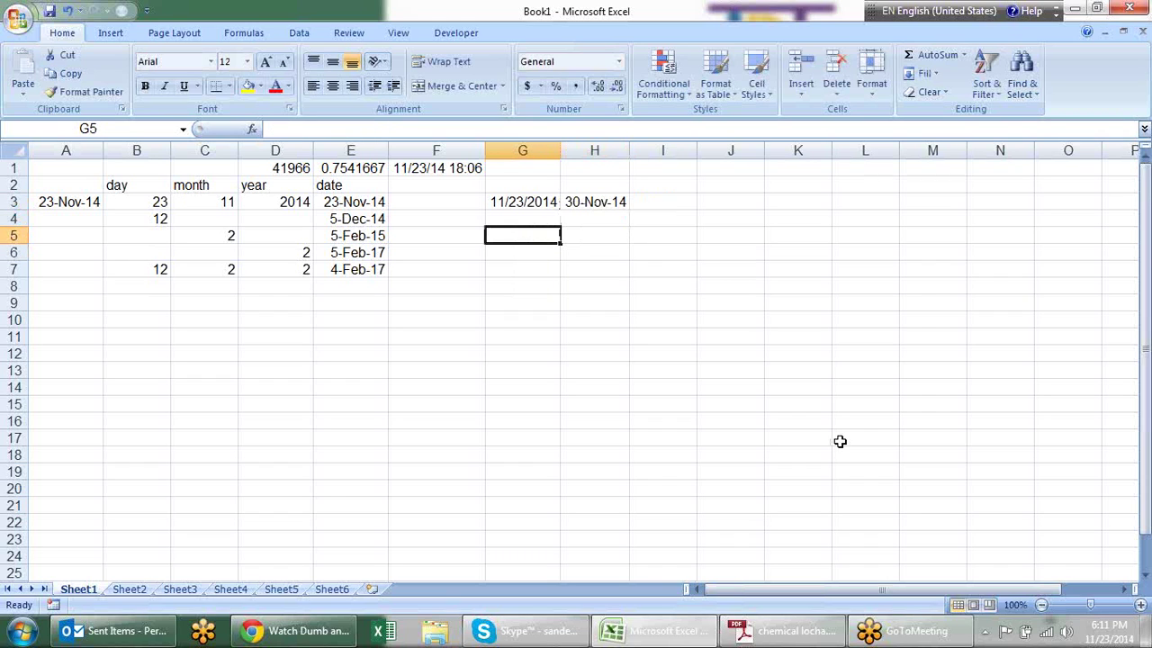
pyautogui.write('1-may-2014')
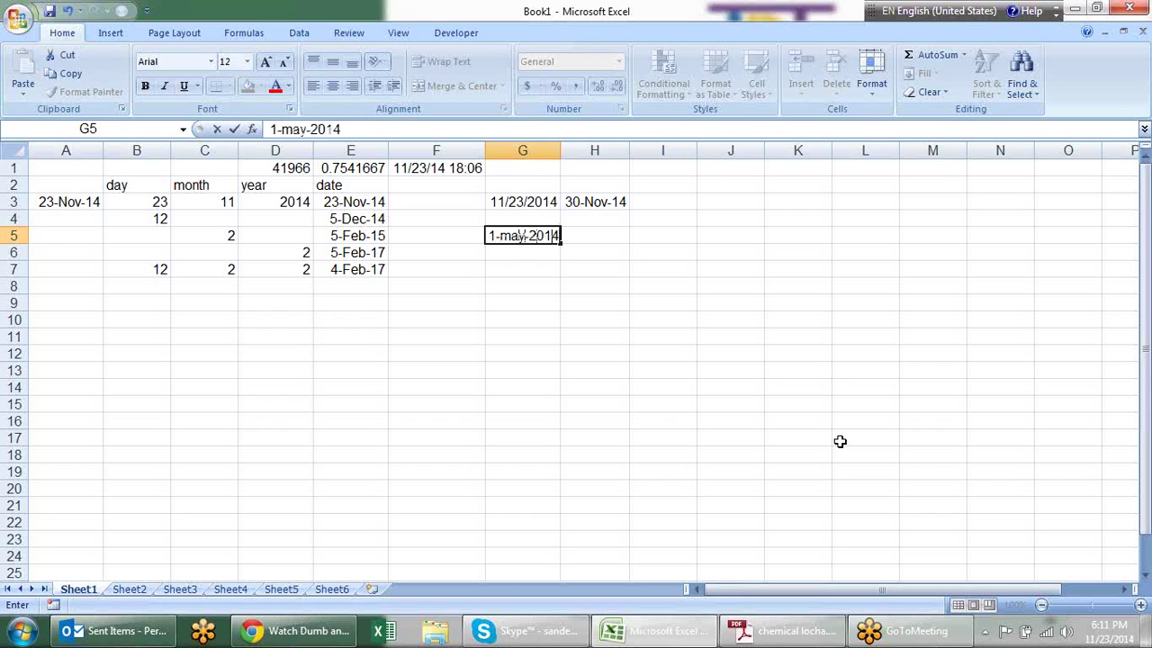
pyautogui.press('Return')
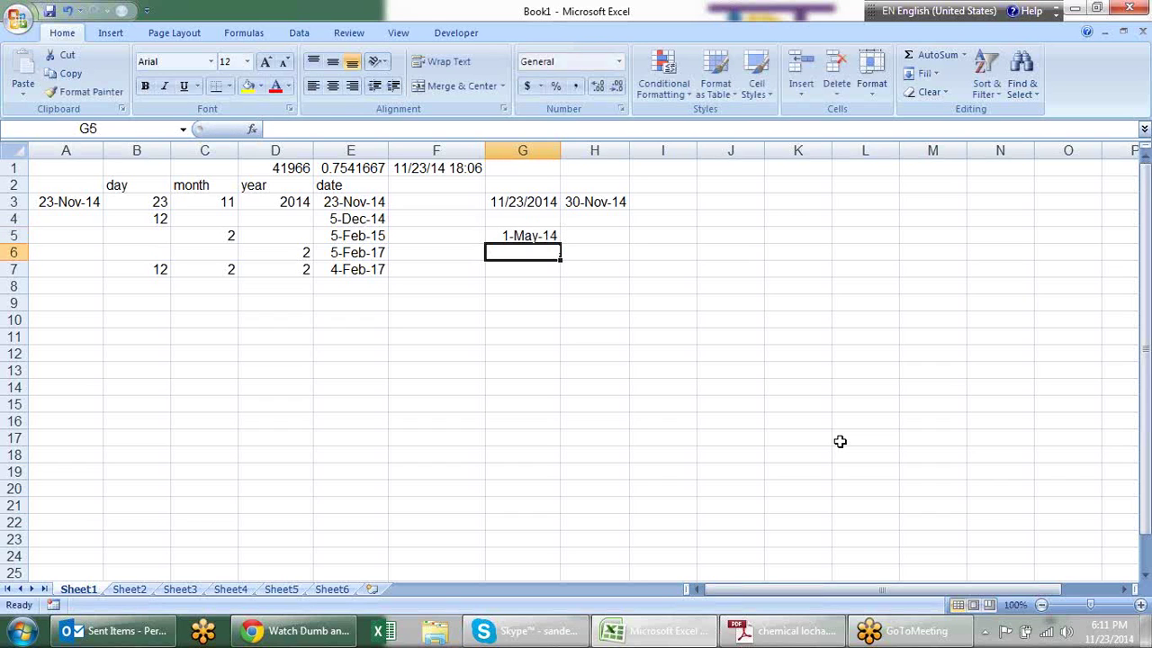
pyautogui.press('Up')
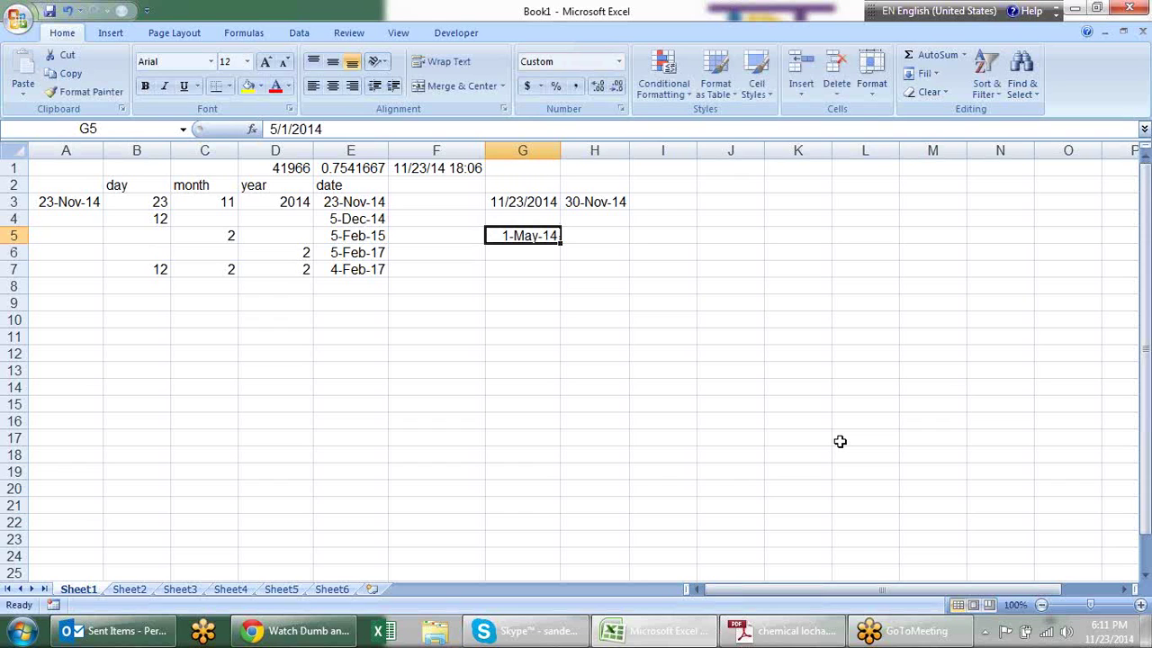
pyautogui.press('Right')
pyautogui.write('1-')
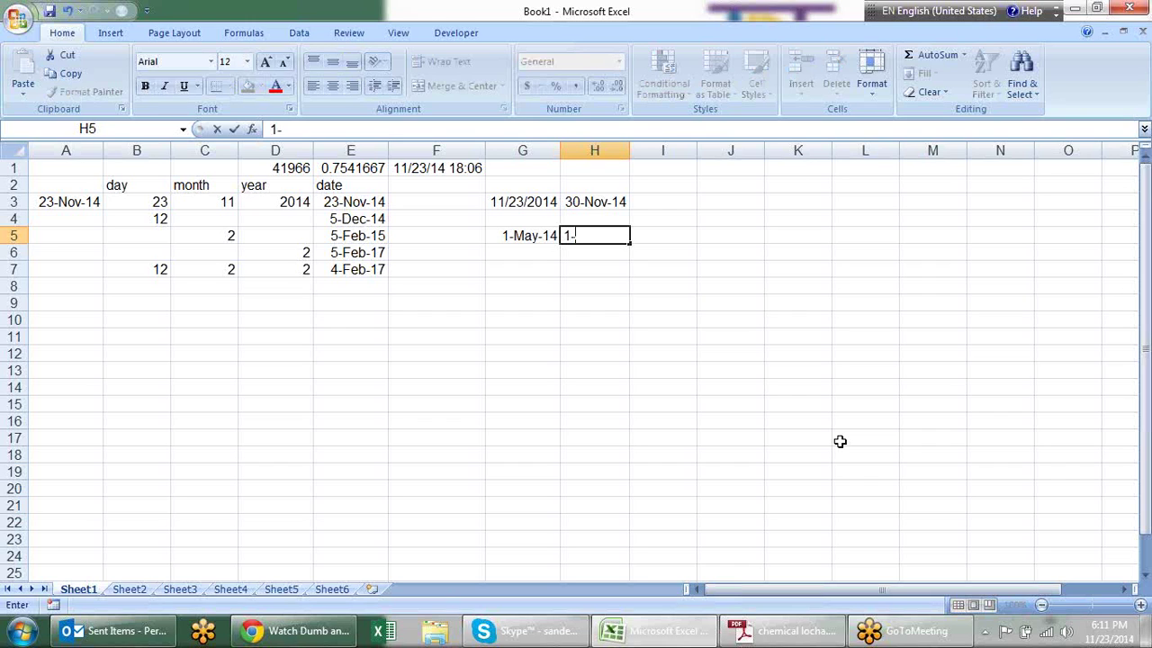
pyautogui.write('jun')
pyautogui.write('-')
pyautogui.write('14')
pyautogui.press('Return')
pyautogui.press('Up')
# Enter =NETWORKDAYS(G5,H5) in I5, returning 22 working days.
pyautogui.press('Right')
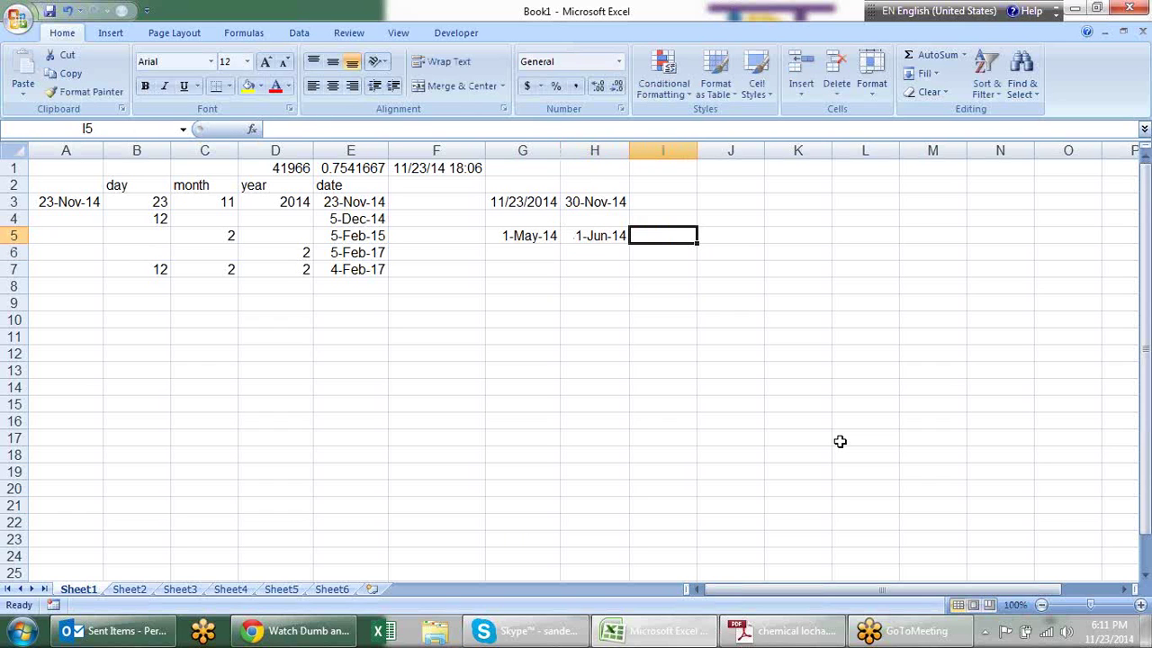
pyautogui.write('=ne')
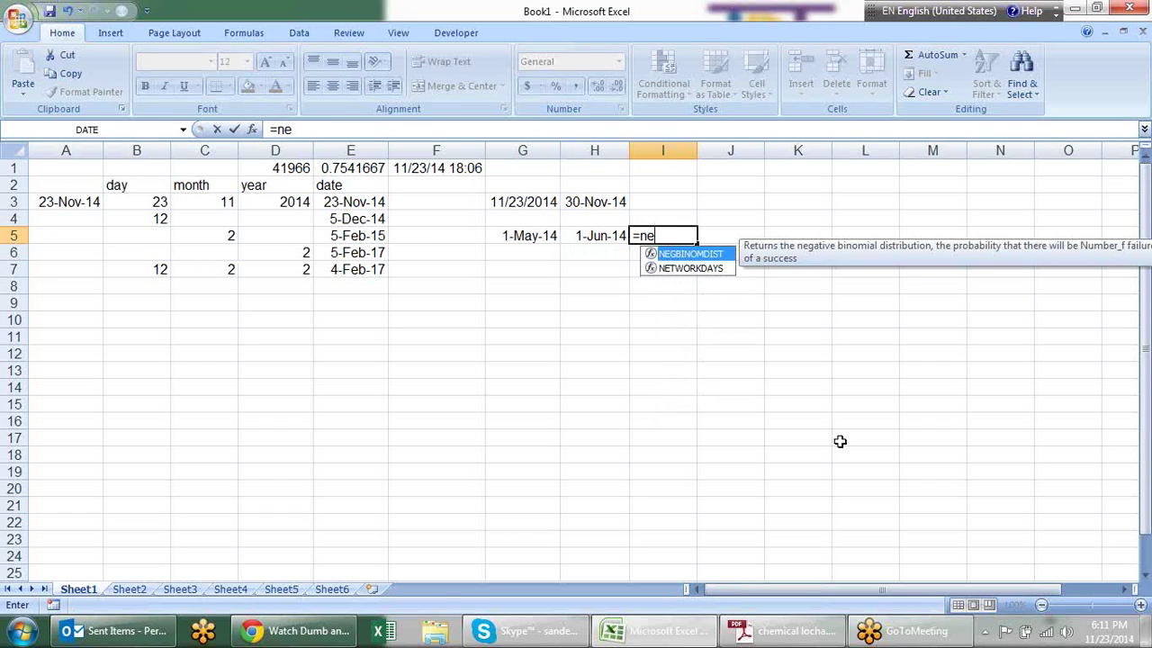
pyautogui.press('Down')
pyautogui.press('Tab')
pyautogui.press('Left')
pyautogui.press('Left')
pyautogui.write(',')
pyautogui.press('Left')
pyautogui.press('Right')
pyautogui.write(')')
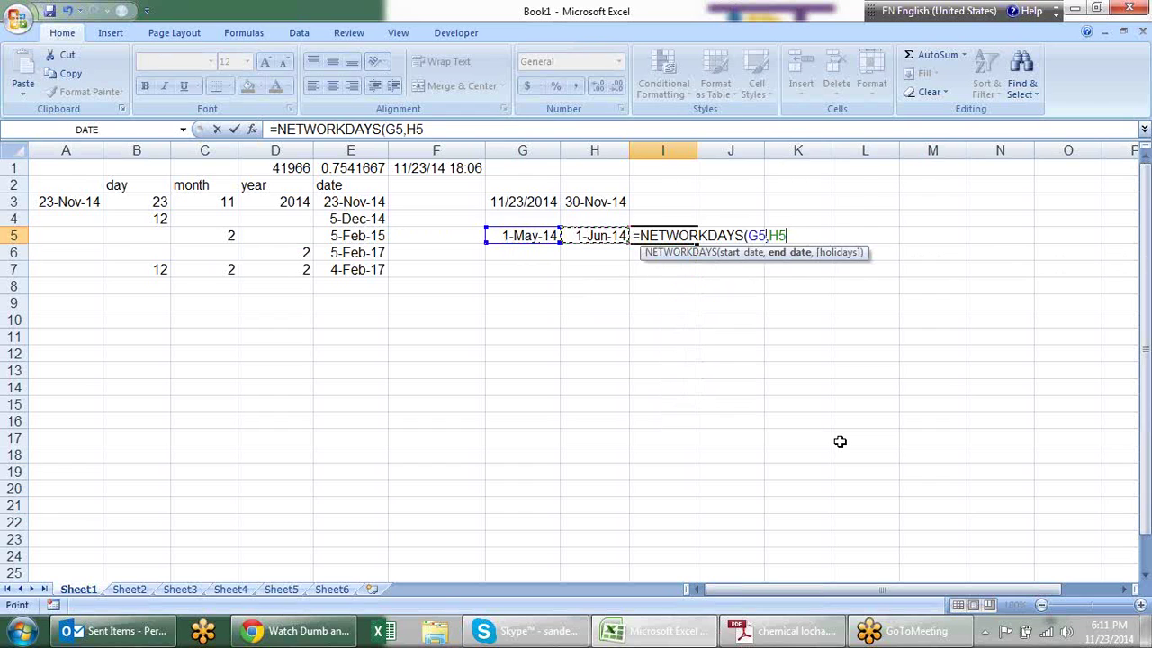
pyautogui.press('Return')
pyautogui.press('Up')
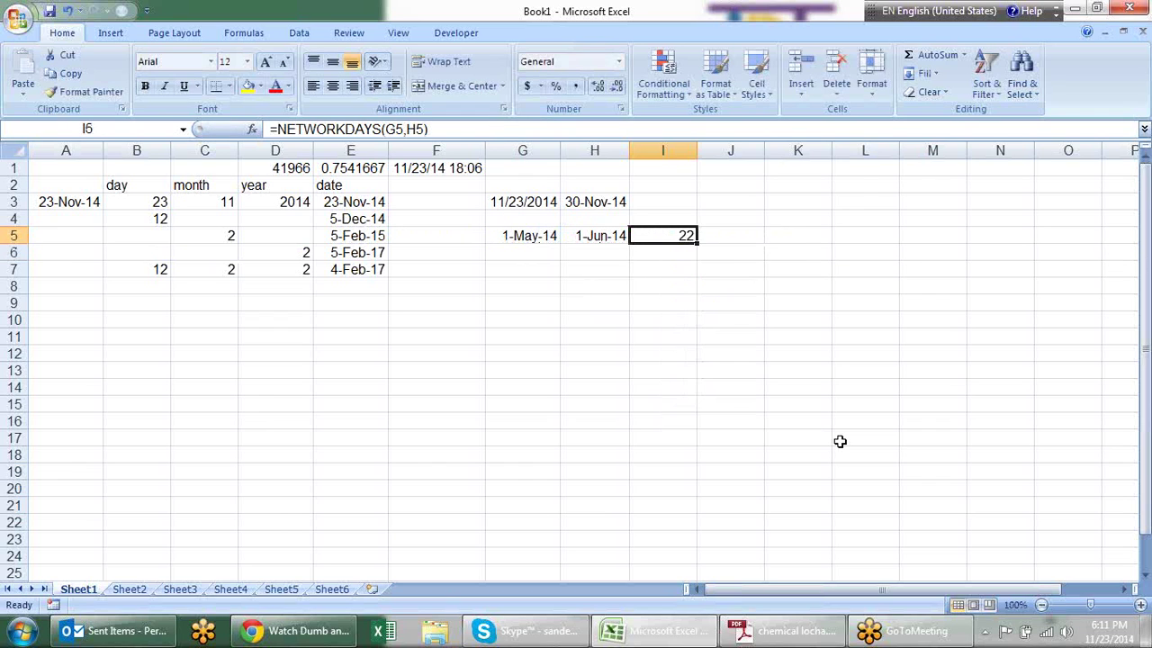
pyautogui.press('Up')
pyautogui.press('Up')
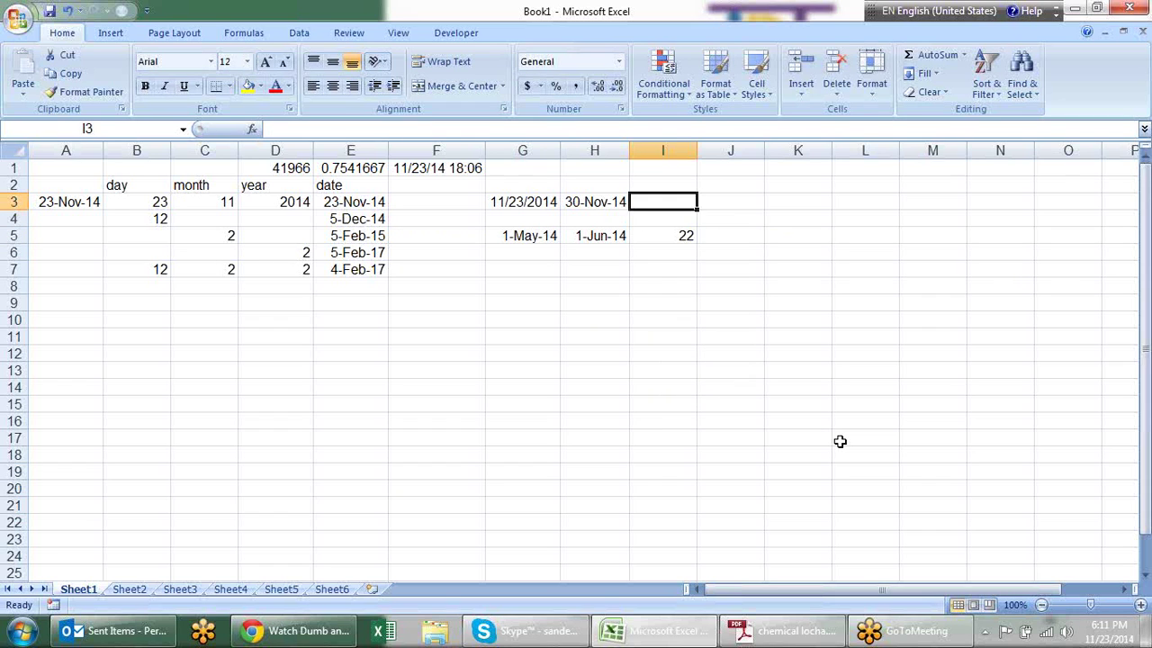
# Enter the holiday date 15-May-14 in J3.
pyautogui.press('Right')
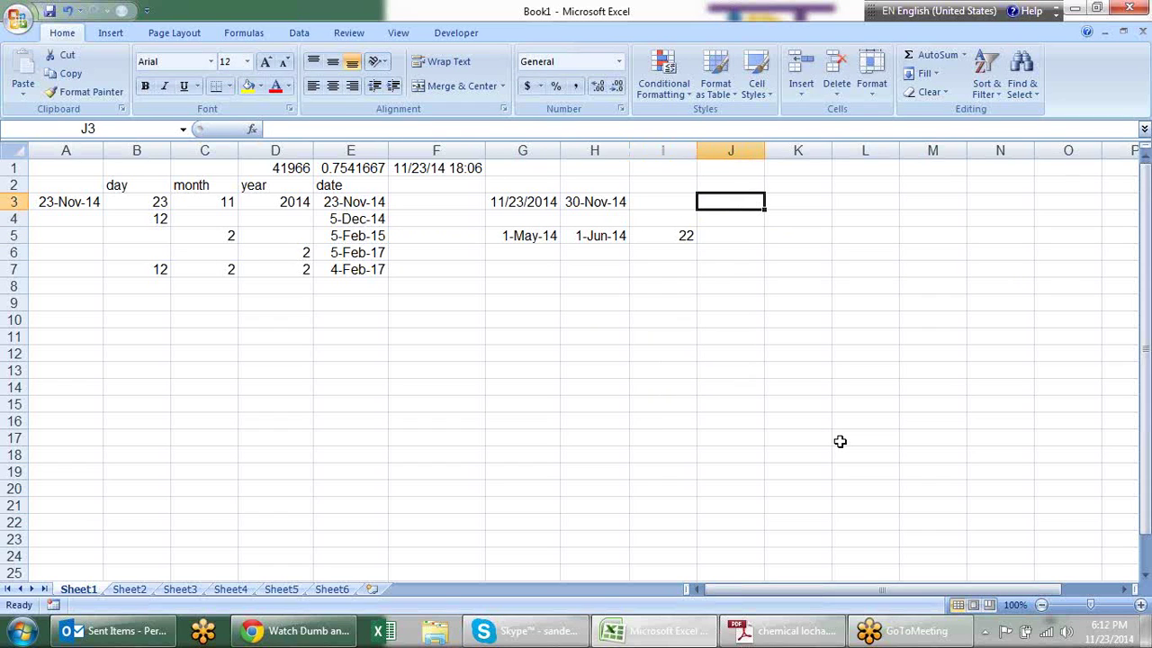
pyautogui.write('15-may-14')
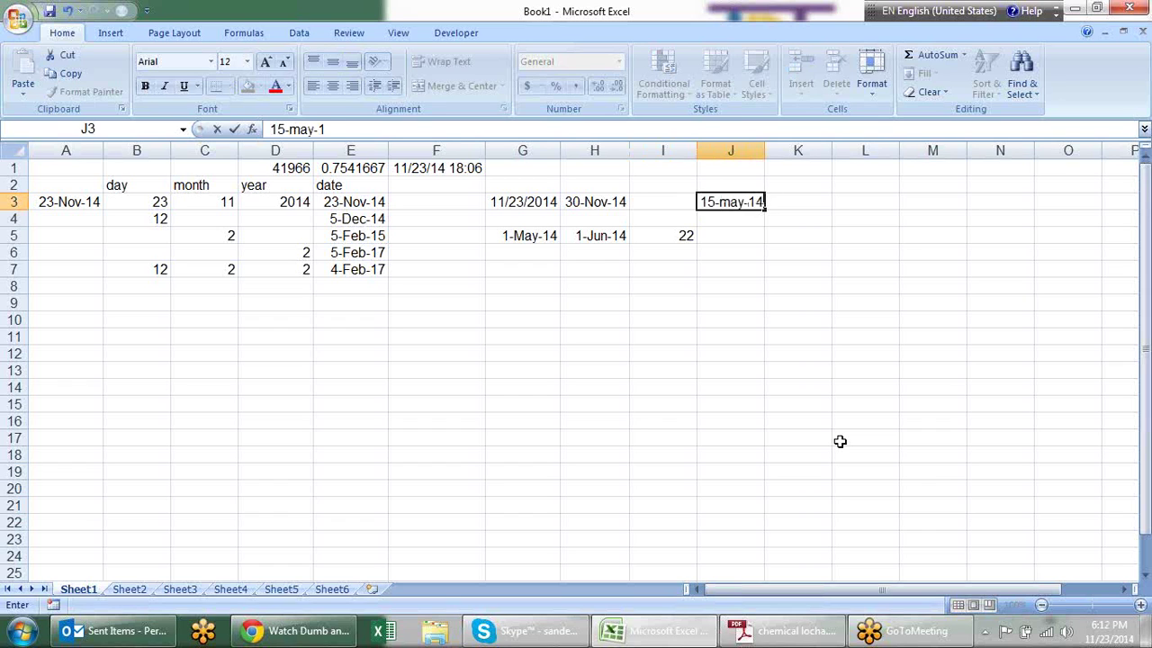
pyautogui.press('Return')
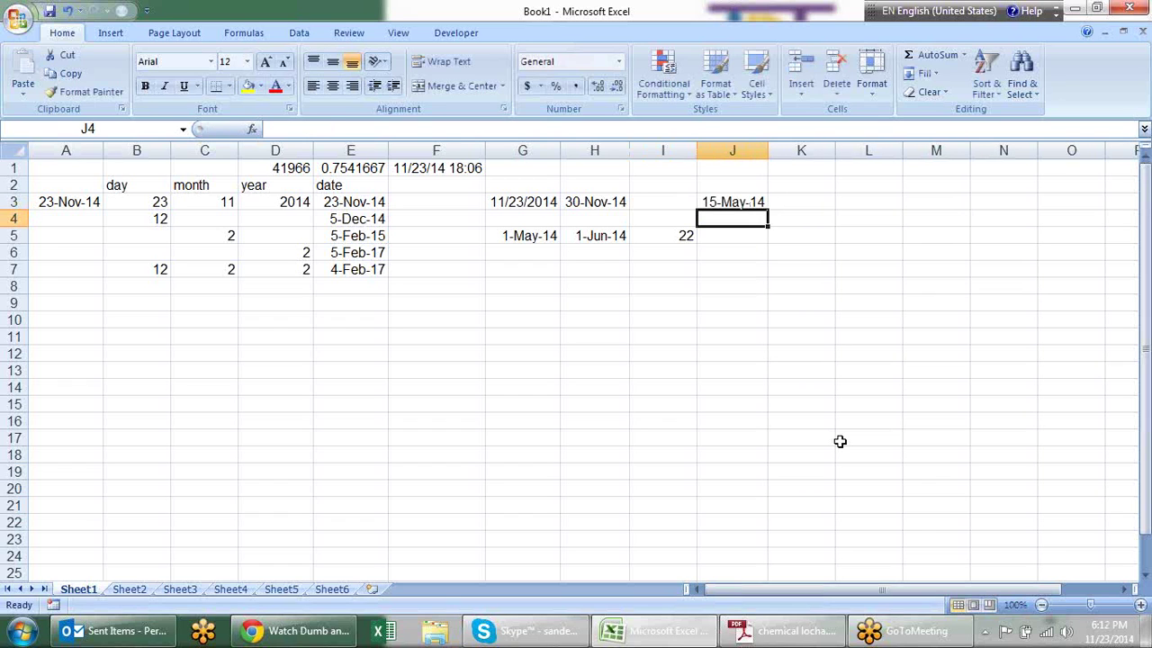
pyautogui.press('Down')
# Add J1:J4 as the holidays argument to I5's NETWORKDAYS formula, giving 21.
pyautogui.press('Left')
pyautogui.press('F2')
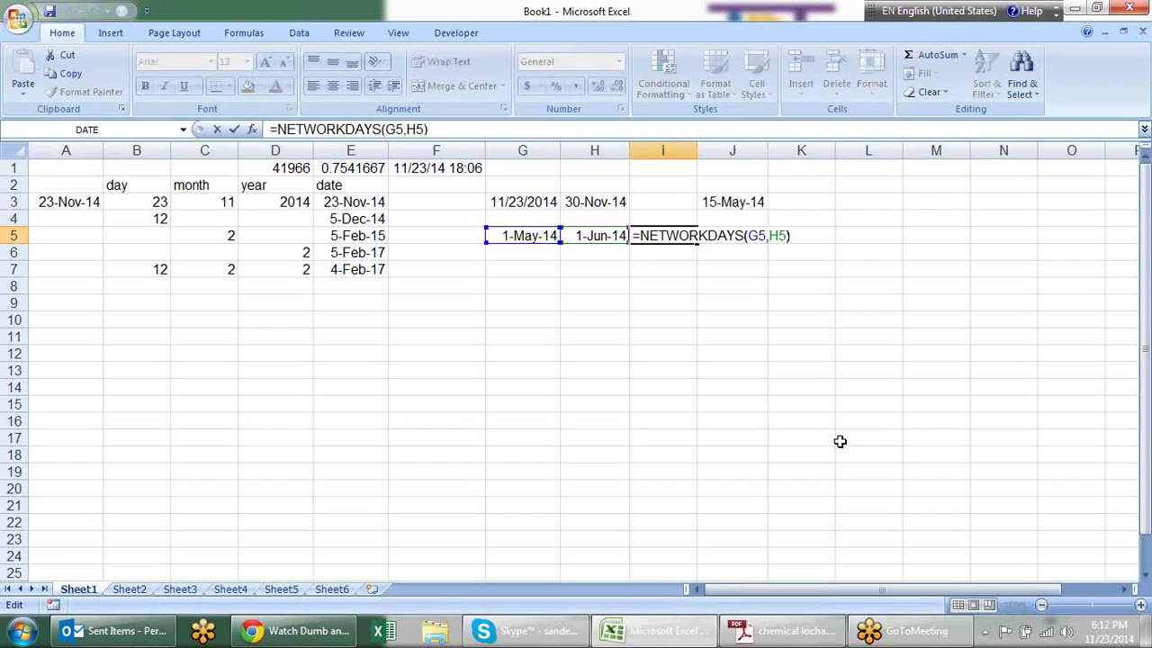
pyautogui.write(',')
pyautogui.moveTo(732, 175); pyautogui.dragTo(734, 218)
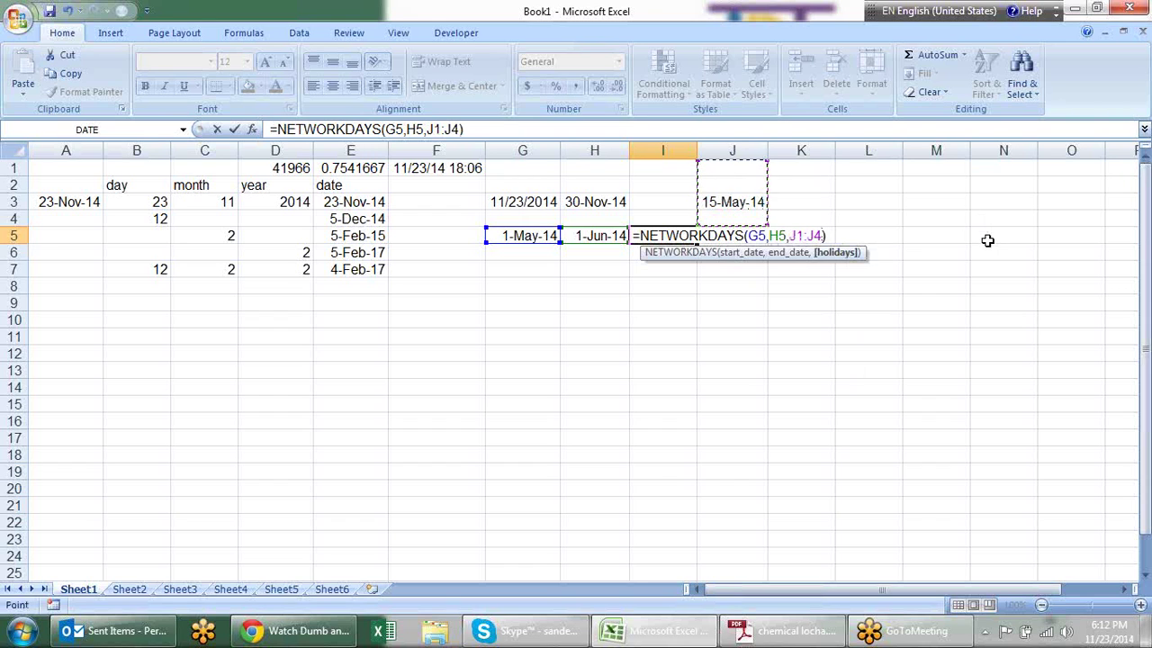
pyautogui.press('Return')
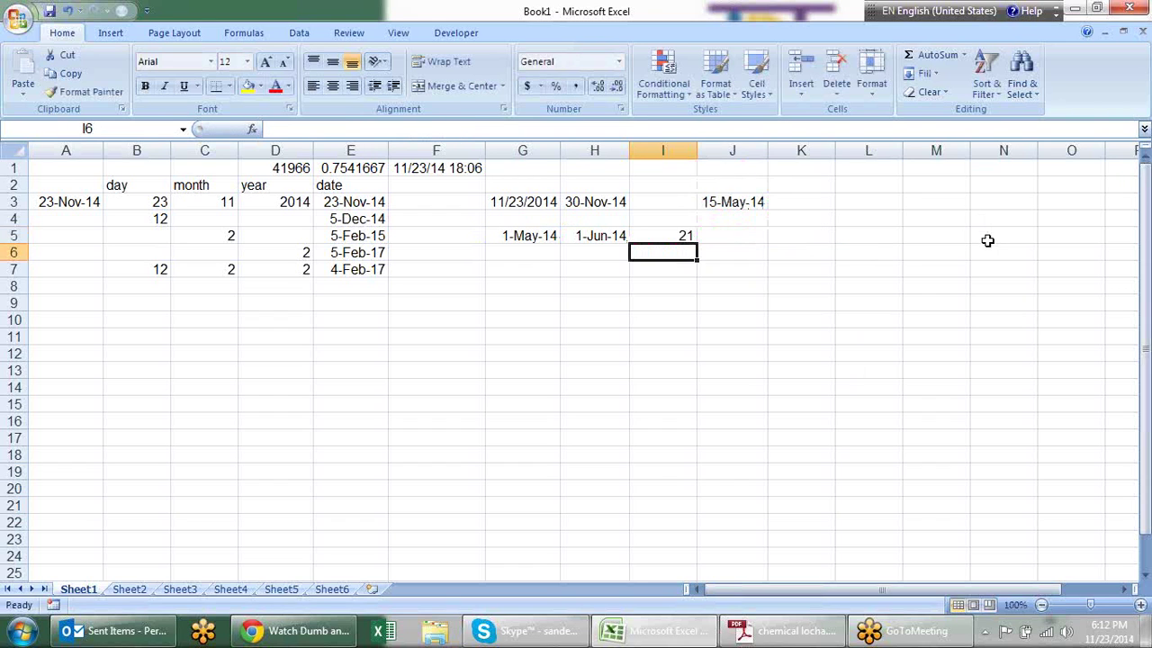
pyautogui.press('Up')
pyautogui.press('Down')
pyautogui.press('Down')
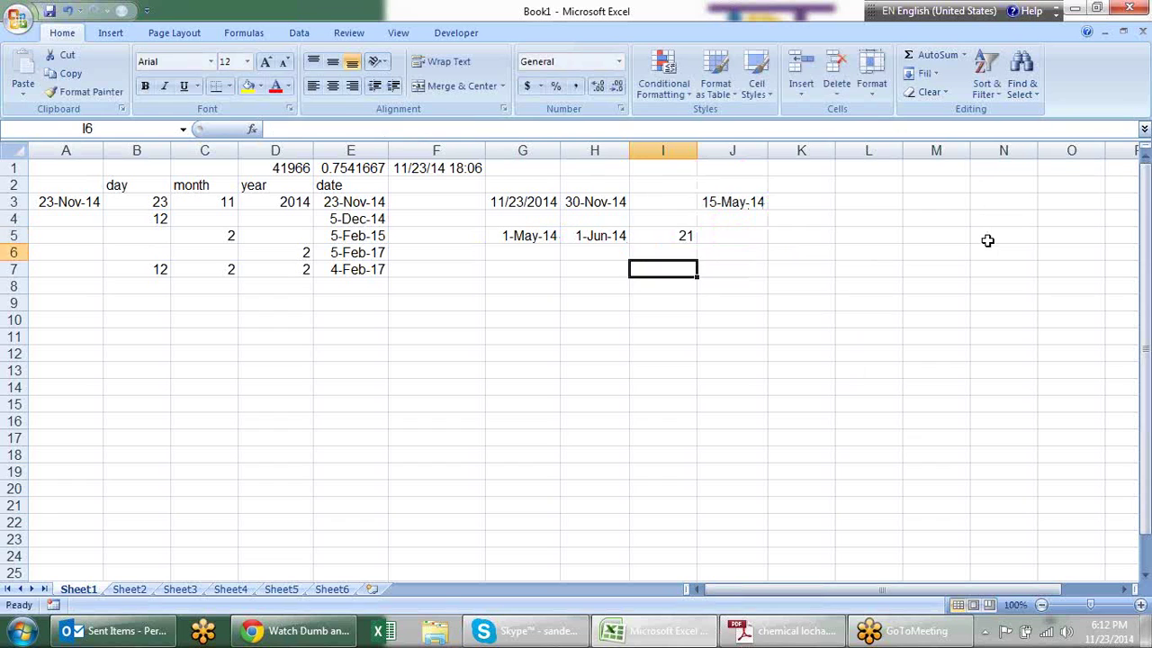
pyautogui.press('Left')
pyautogui.press('Left')
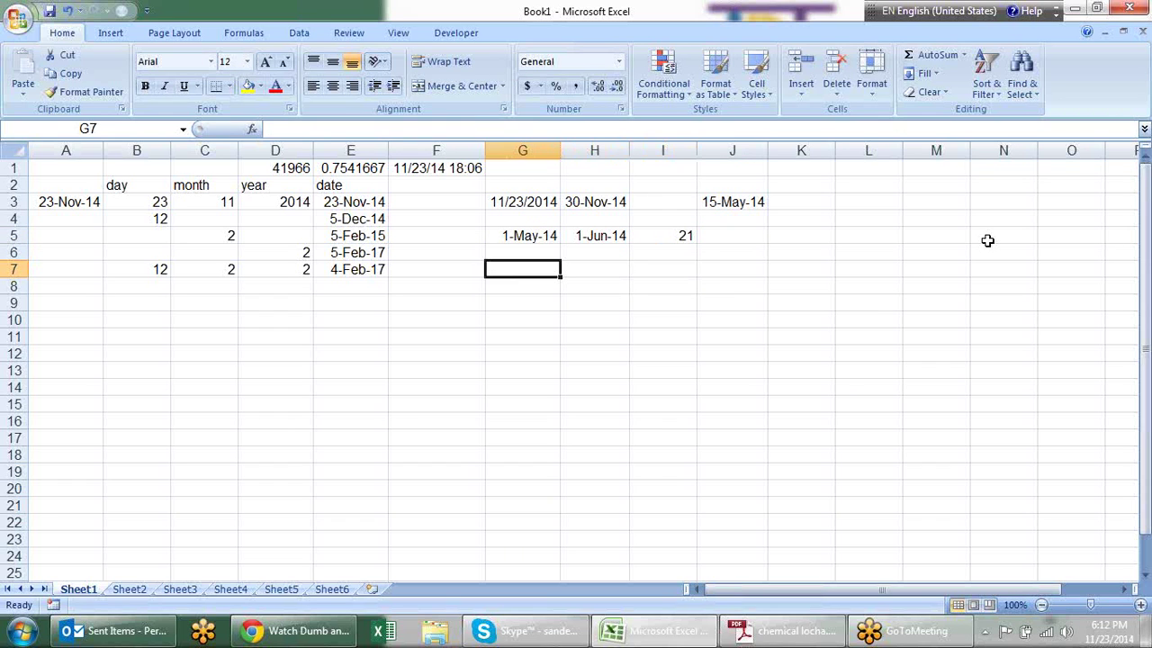
# Enter start date 1-Jul-14 in G7 and 20 days in H7.
pyautogui.write('1-july-1')
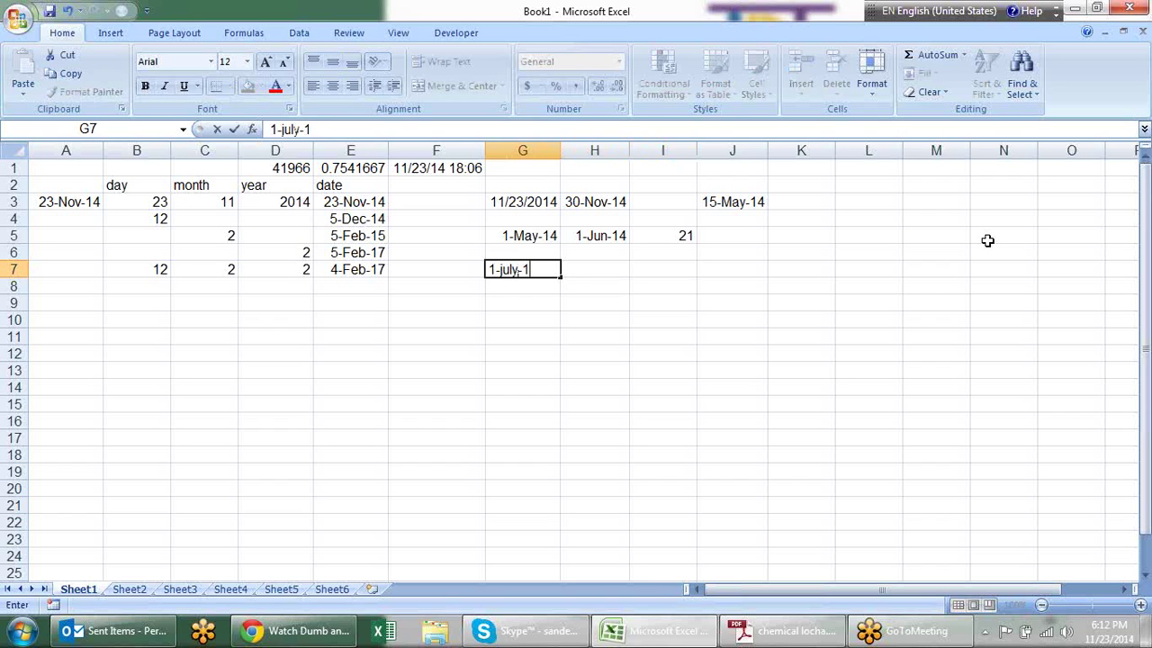
pyautogui.write('4')
pyautogui.press('Return')
pyautogui.press('Up')
pyautogui.press('Right')
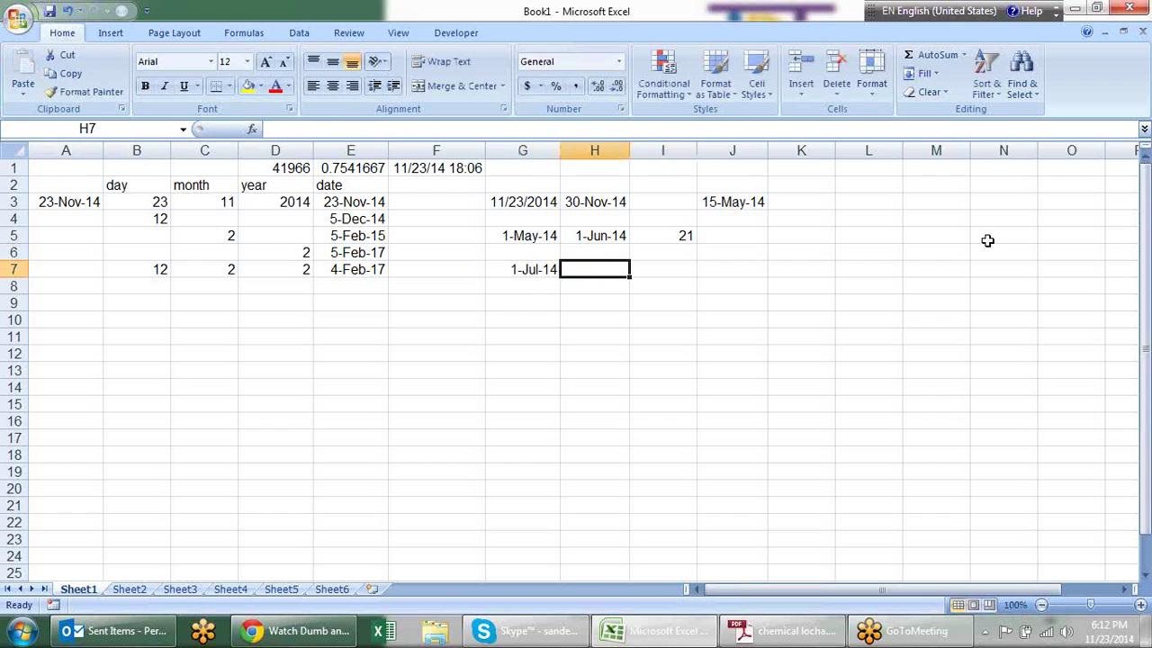
pyautogui.write('20')
pyautogui.press('Right')
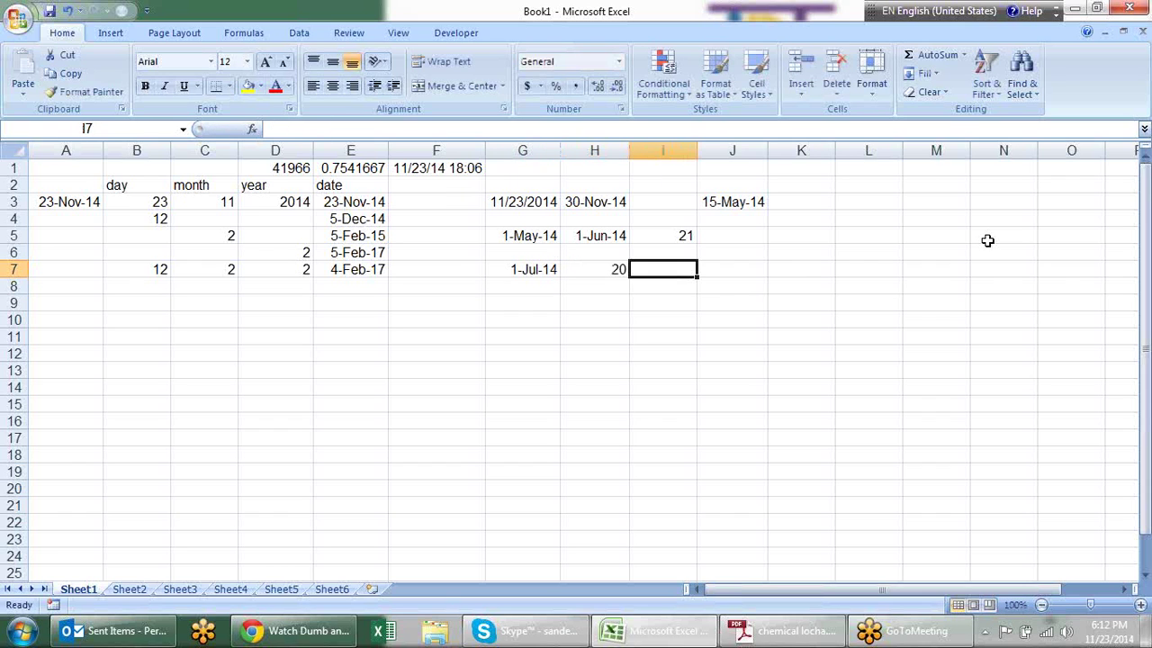
# Enter =WORKDAY(G7,H7) in I7 and date-format it to show 29-Jul-14.
pyautogui.write('=')
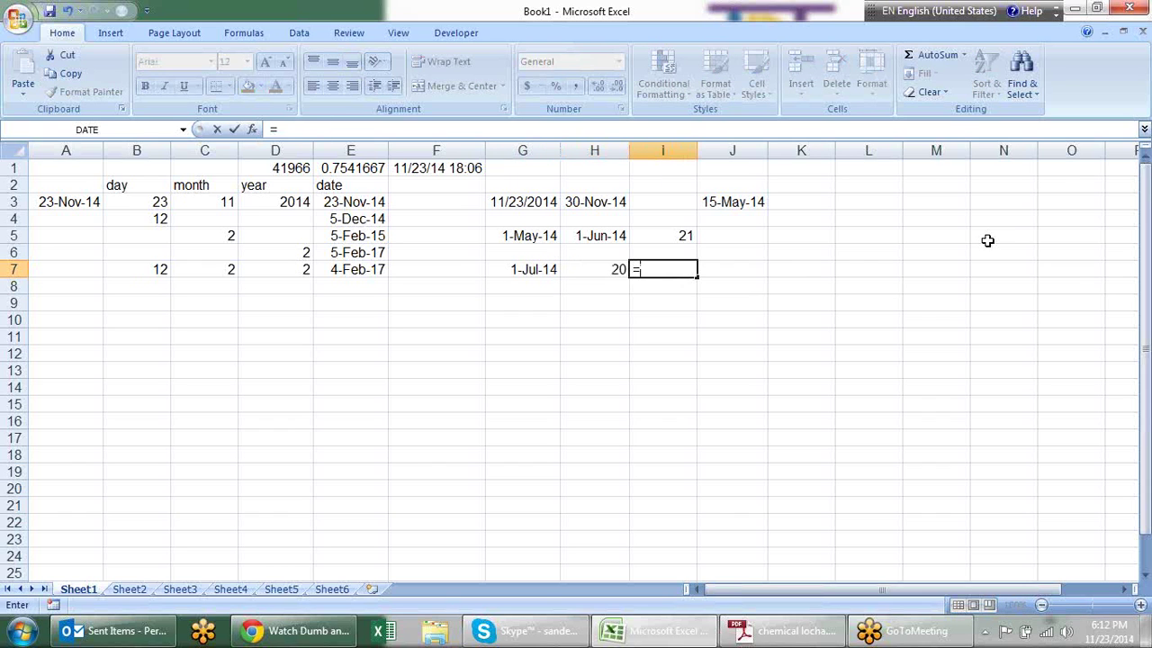
pyautogui.write('work')
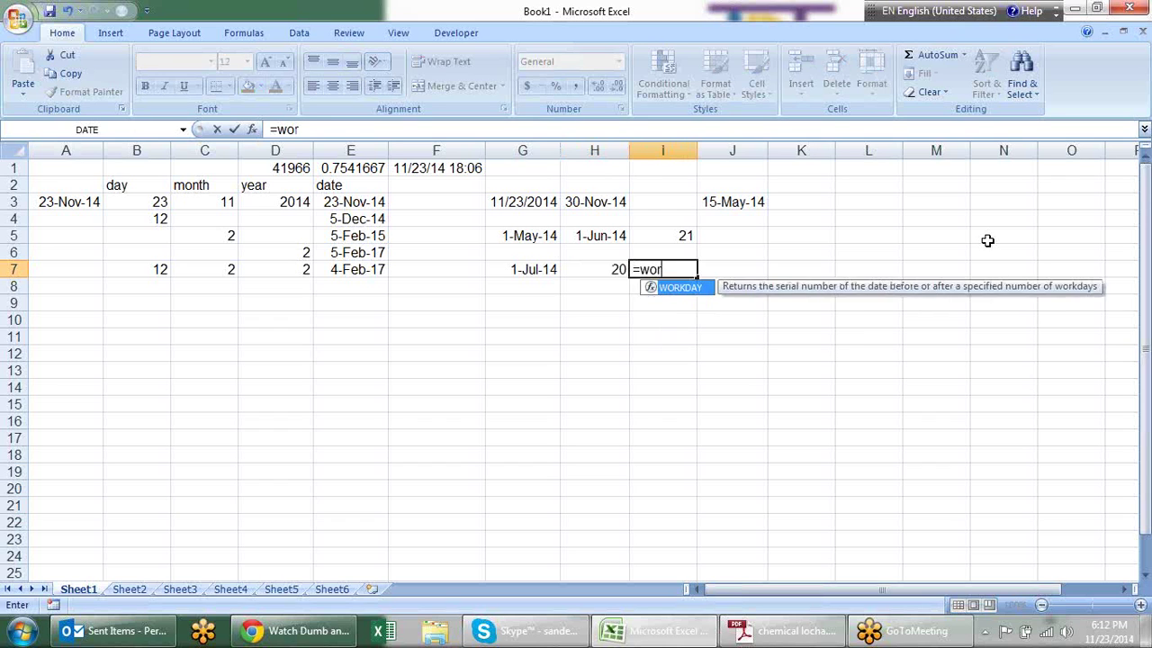
pyautogui.press('Right')
pyautogui.press('Left')
pyautogui.write('=work')
pyautogui.press('Tab')
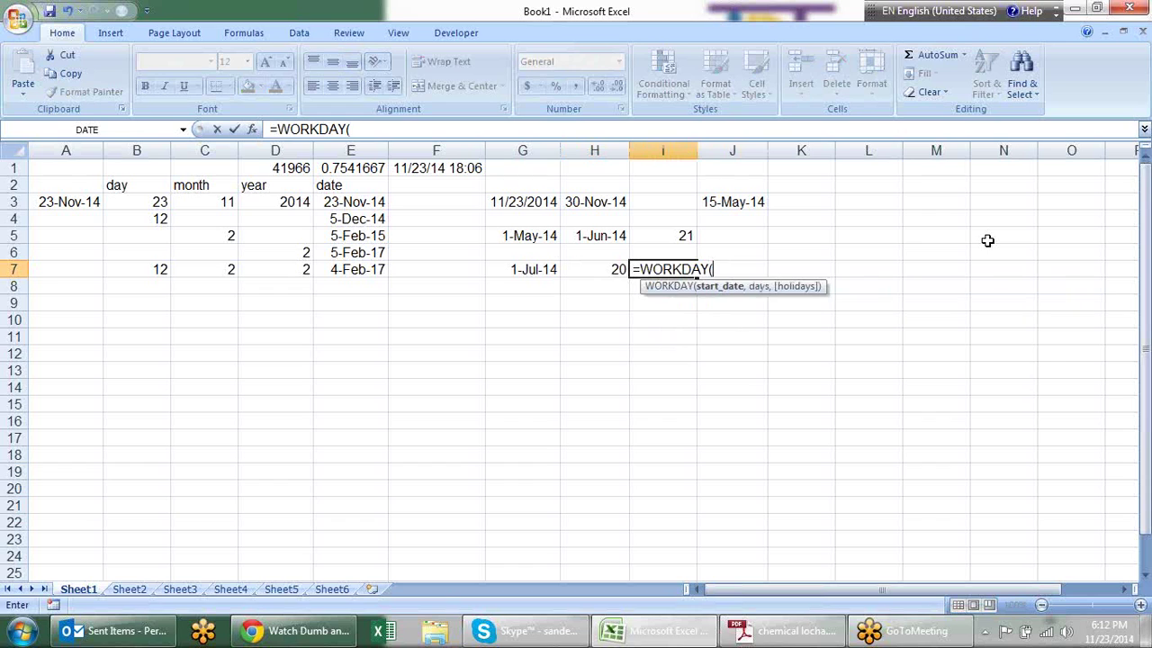
pyautogui.press('Left')
pyautogui.press('Left')
pyautogui.write(',')
pyautogui.press('Left')
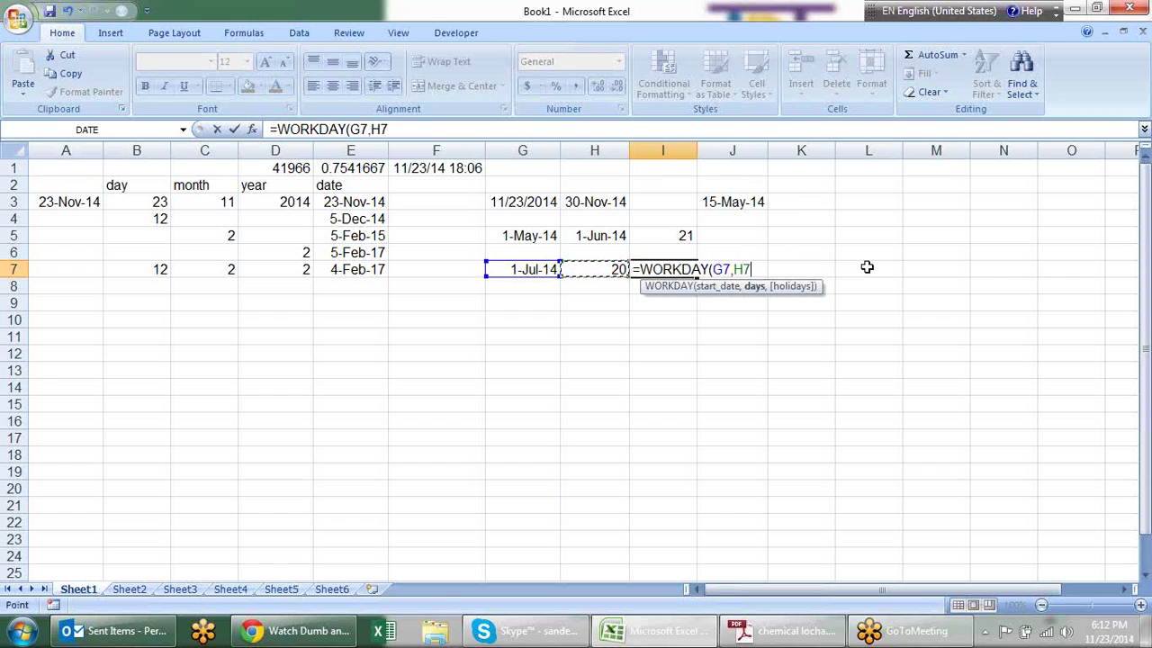
pyautogui.press('Return')
pyautogui.press('Up')
pyautogui.hotkey('ctrl', 'shift', '3')
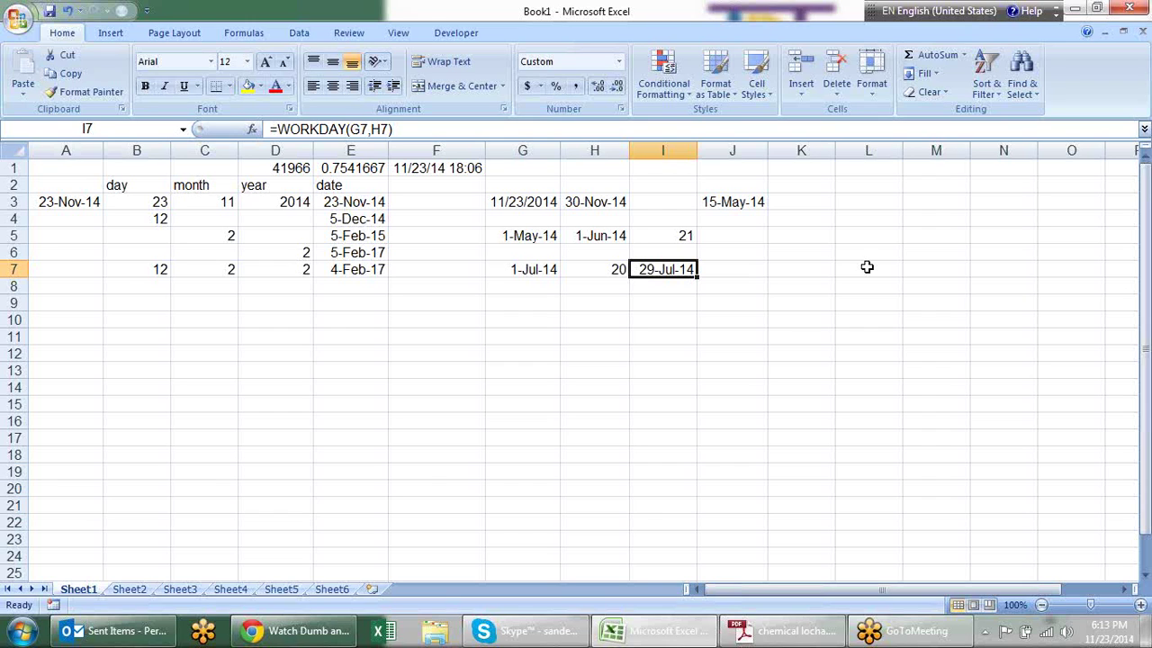
# In a new blank workbook, preview NETWORKDAYS.INTL weekend options, then cancel the formula.
pyautogui.click(382, 630)
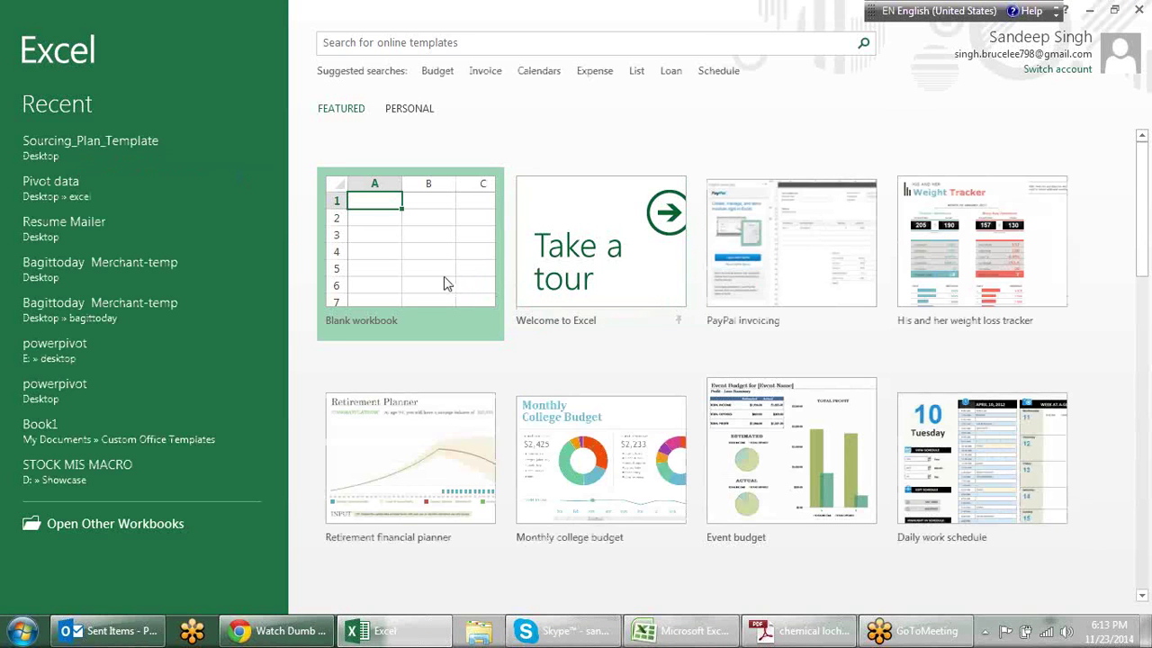
pyautogui.click(443, 281)
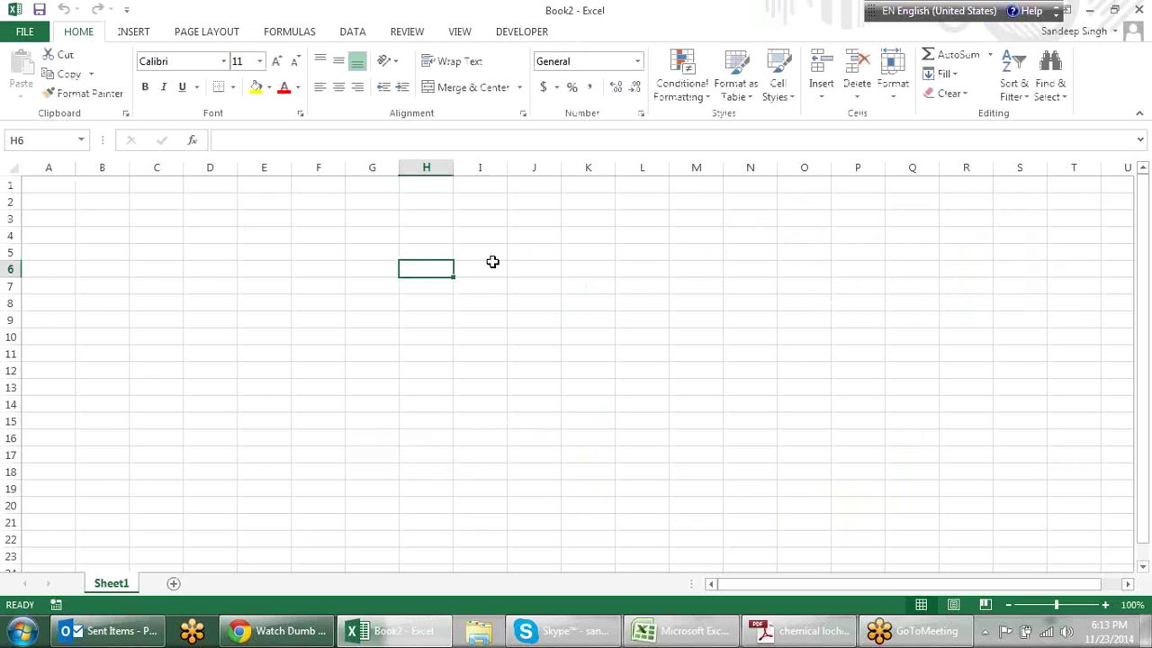
pyautogui.write('=net')
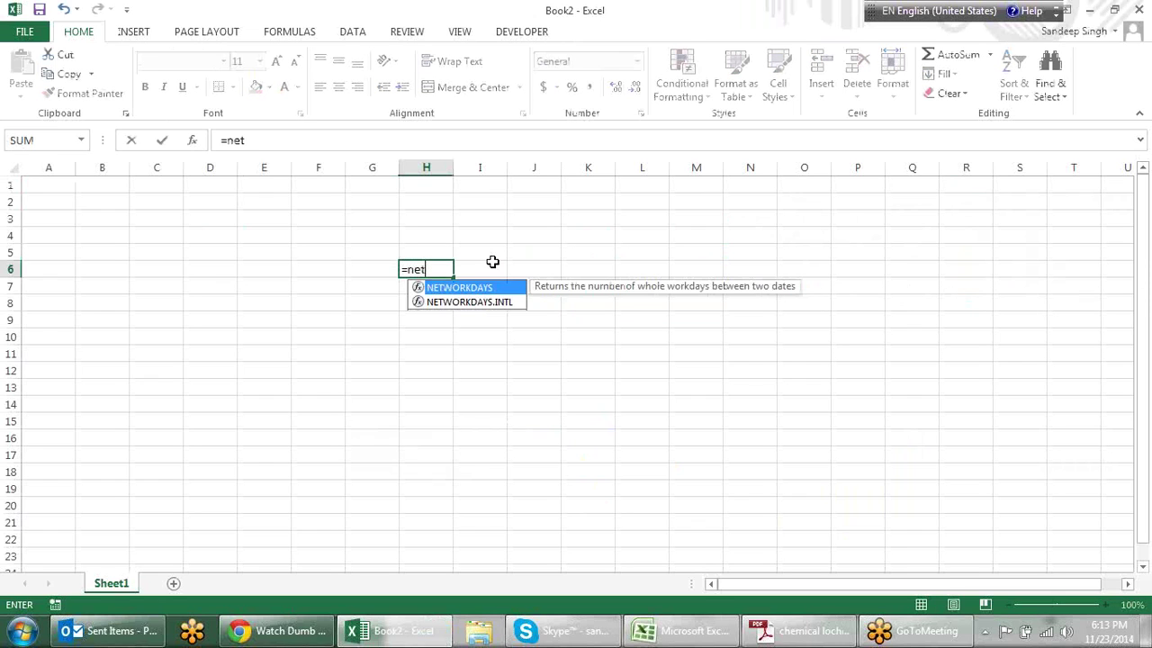
pyautogui.press('Down')
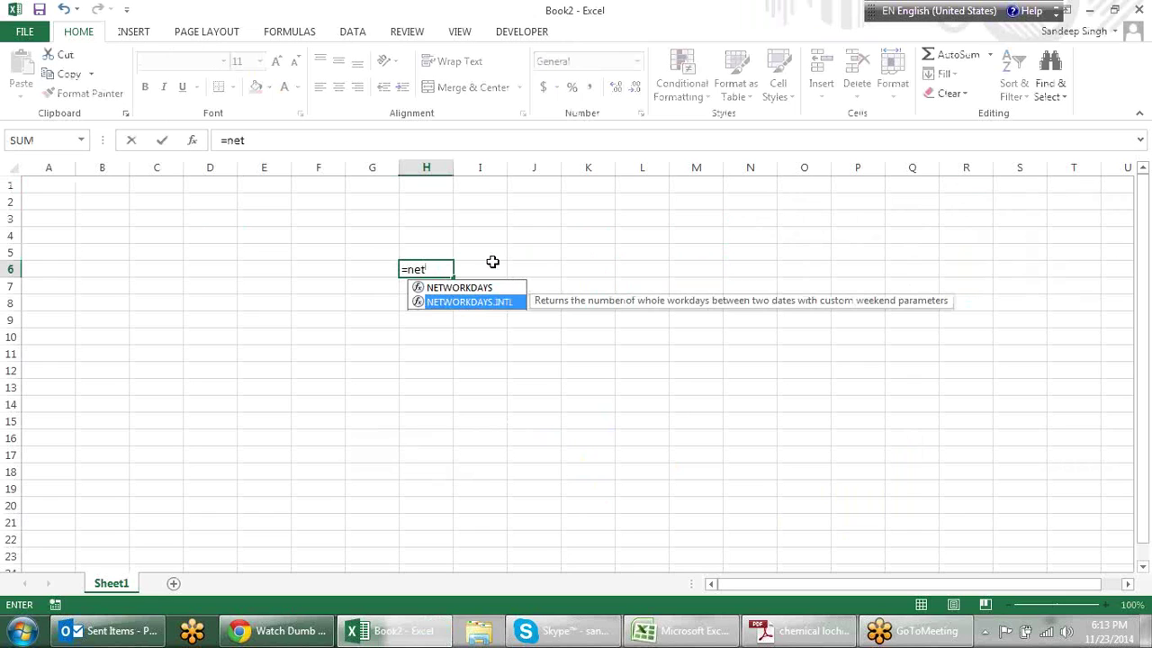
pyautogui.press('Tab')
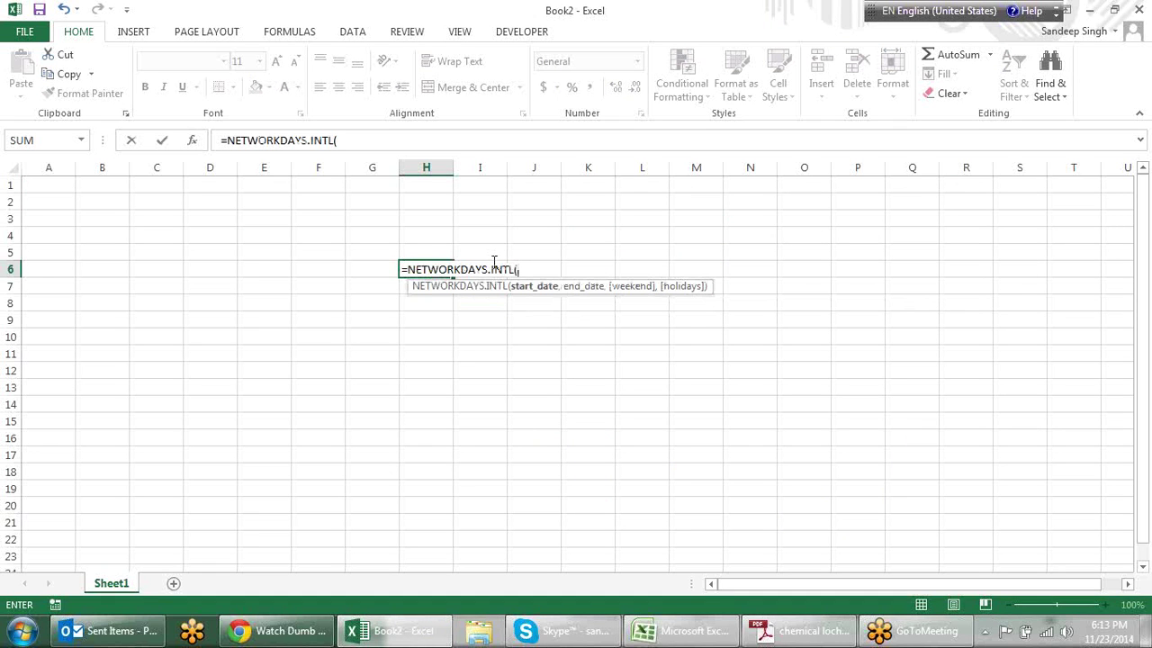
pyautogui.write('1,1')
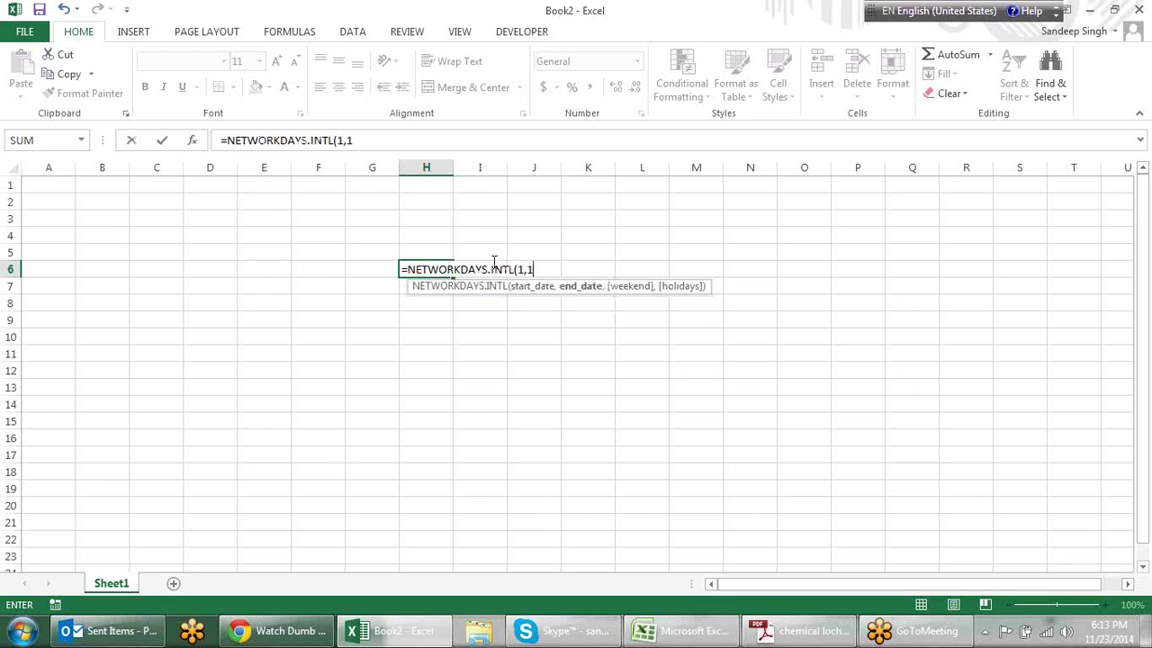
pyautogui.write(',')
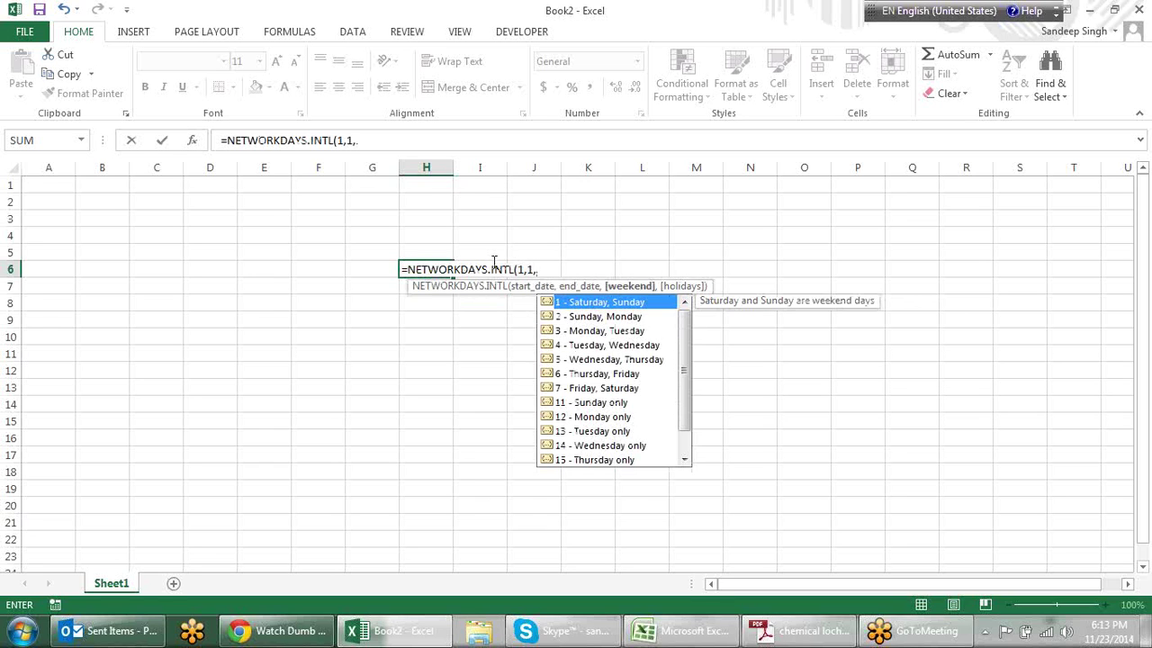
pyautogui.write('0')
pyautogui.press('BackSpace')
pyautogui.press('Down')
pyautogui.press('Down')
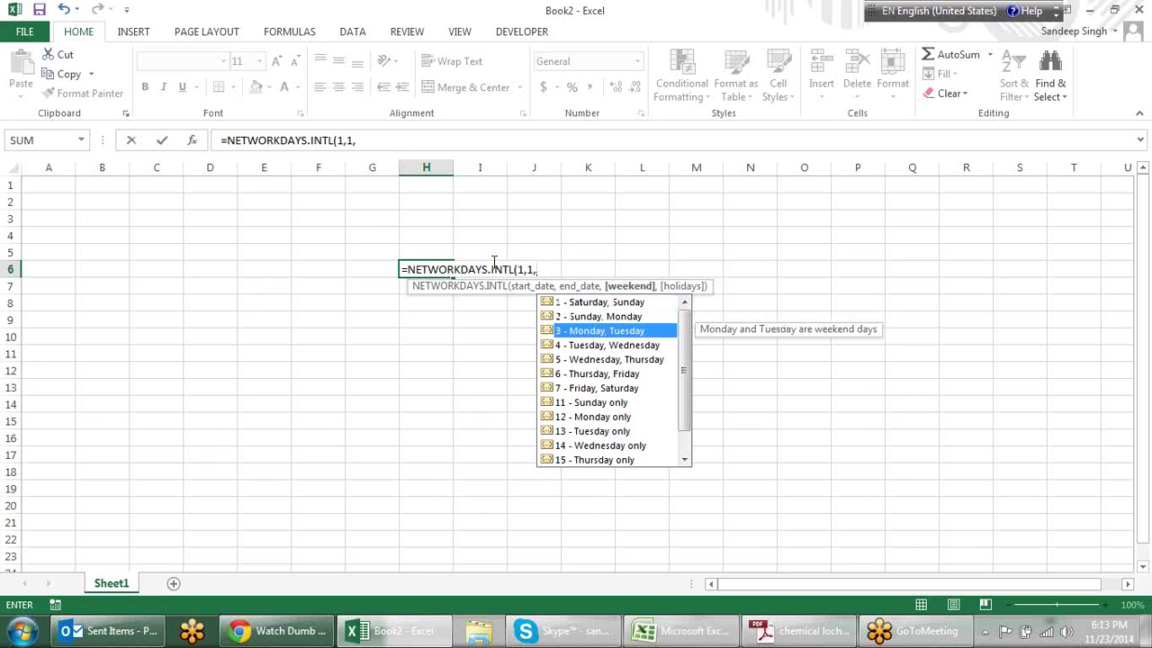
pyautogui.press('Down')
pyautogui.press('Down')
pyautogui.press('Down')
pyautogui.press('Down')
pyautogui.press('Down')
pyautogui.press('Down')
pyautogui.press('Down')
pyautogui.press('Up')
pyautogui.press('Up')
pyautogui.press('Up')
pyautogui.press('Up')
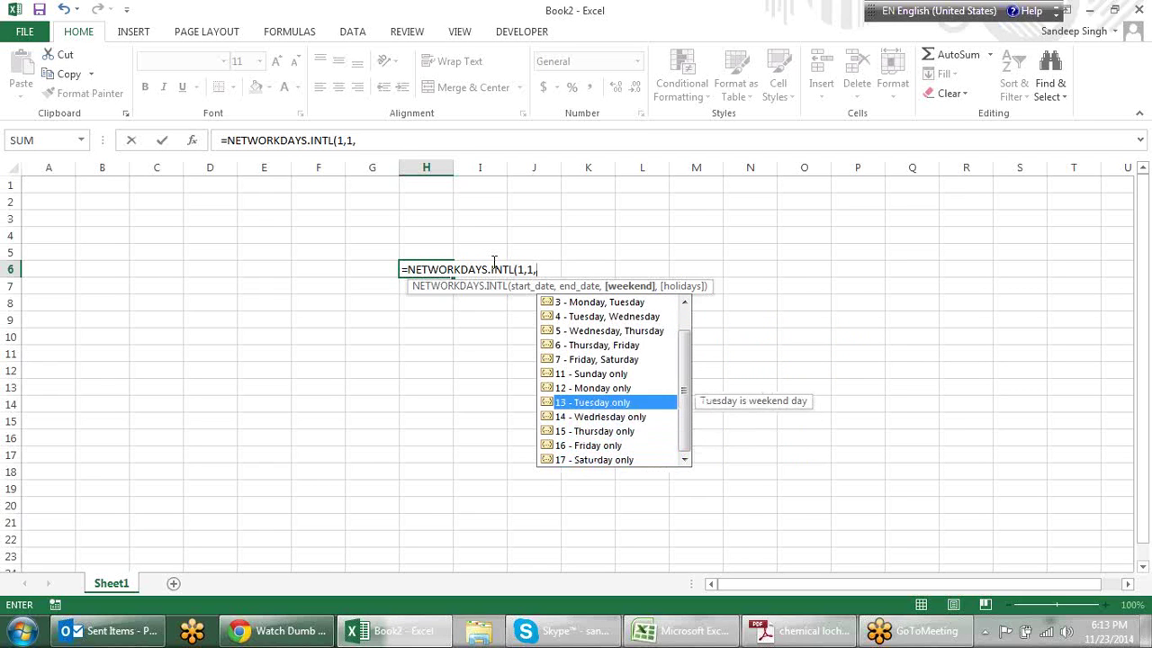
pyautogui.press('Escape')
pyautogui.press('Escape')
# Insert WORKDAY.INTL in H6, then cancel it to leave H6 empty.
pyautogui.write('=')
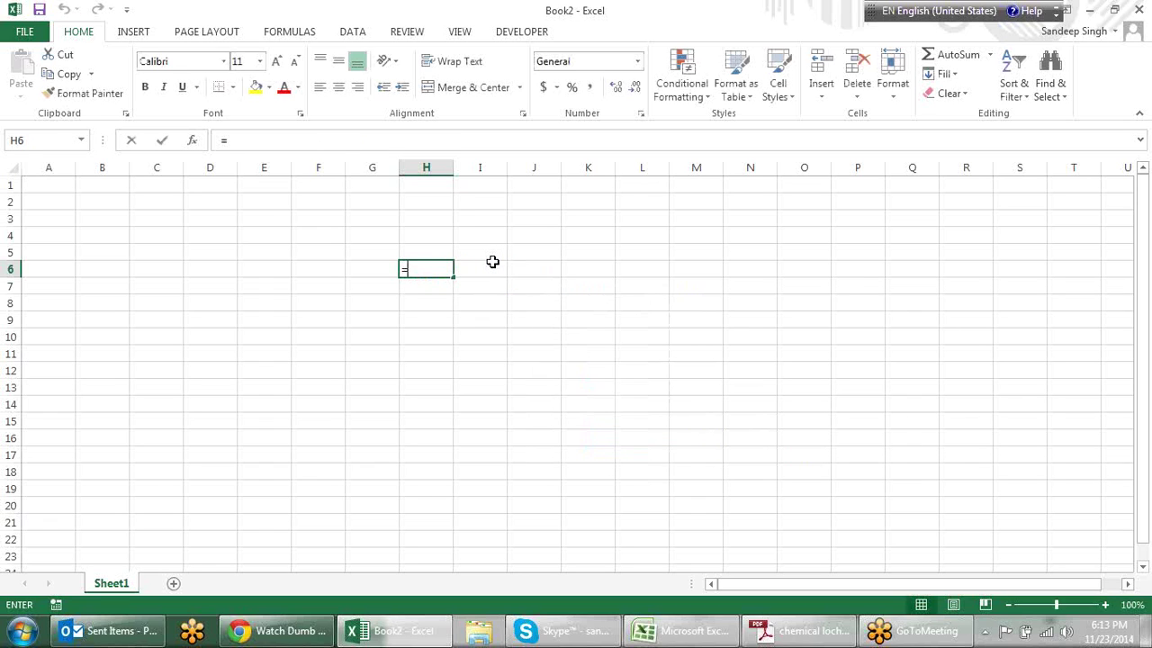
pyautogui.write('work')
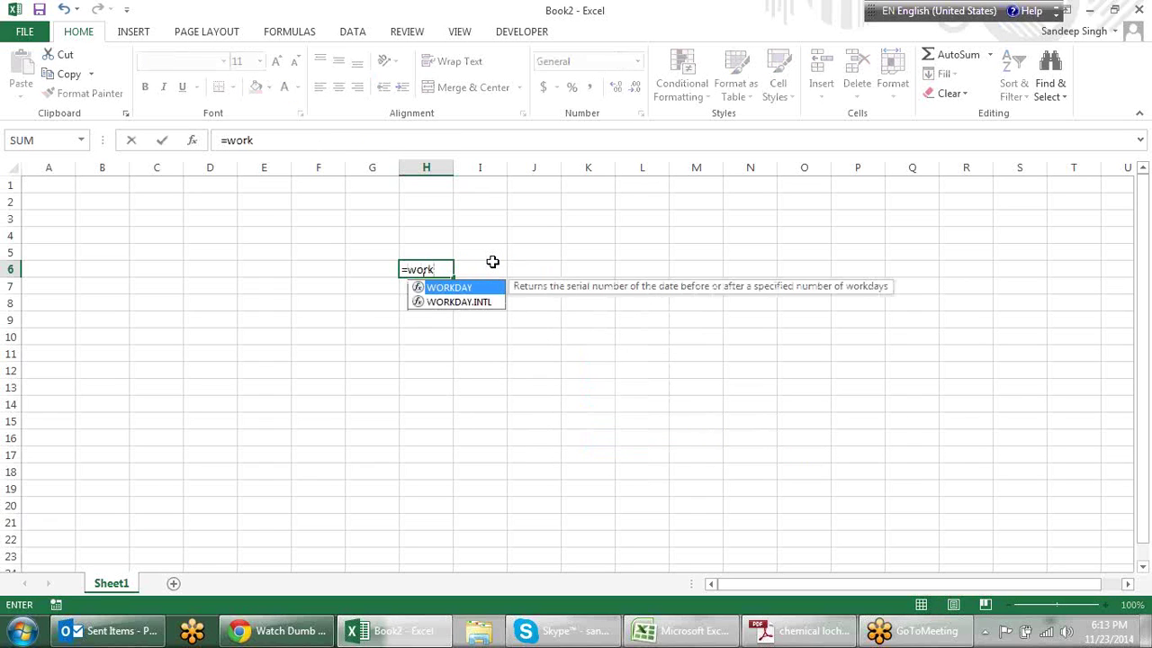
pyautogui.press('Down')
pyautogui.press('Tab')
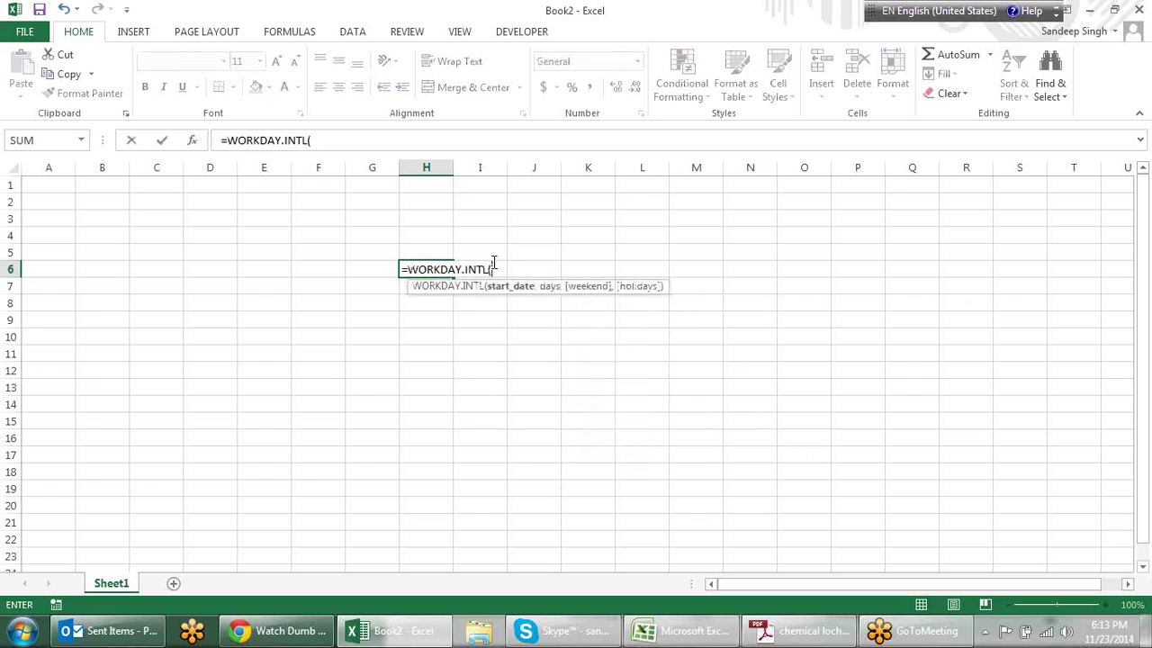
pyautogui.press('Escape')
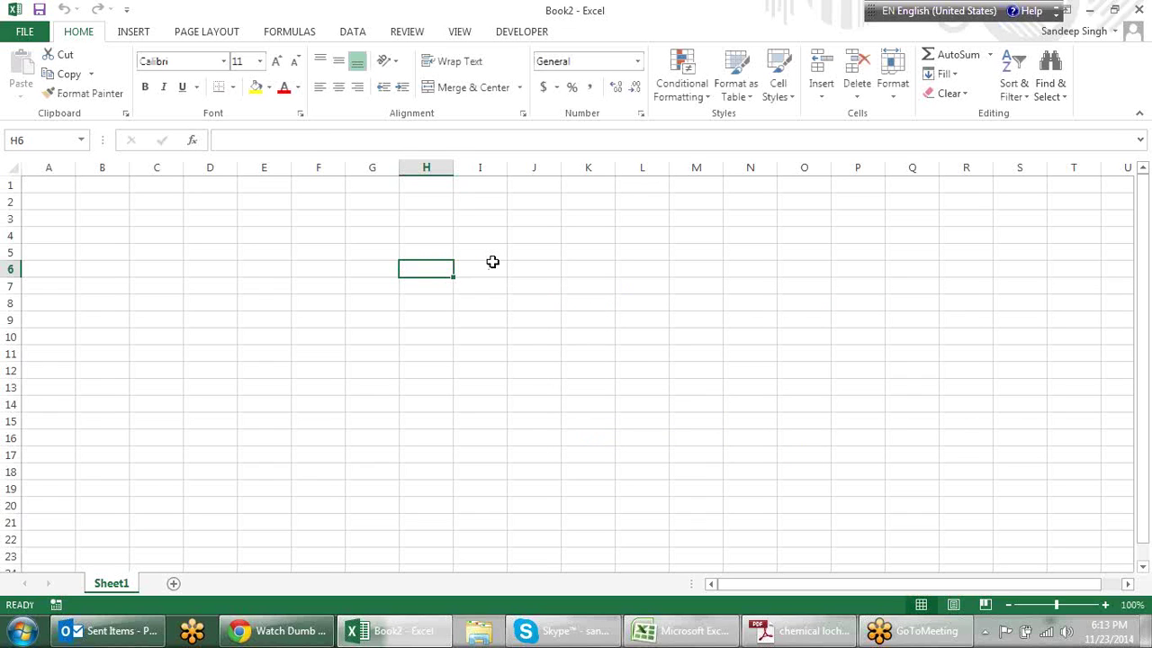
# Close Book2 without saving and review the WORKDAY results in H7 and I7 of Book1.
pyautogui.click(1140, 9)
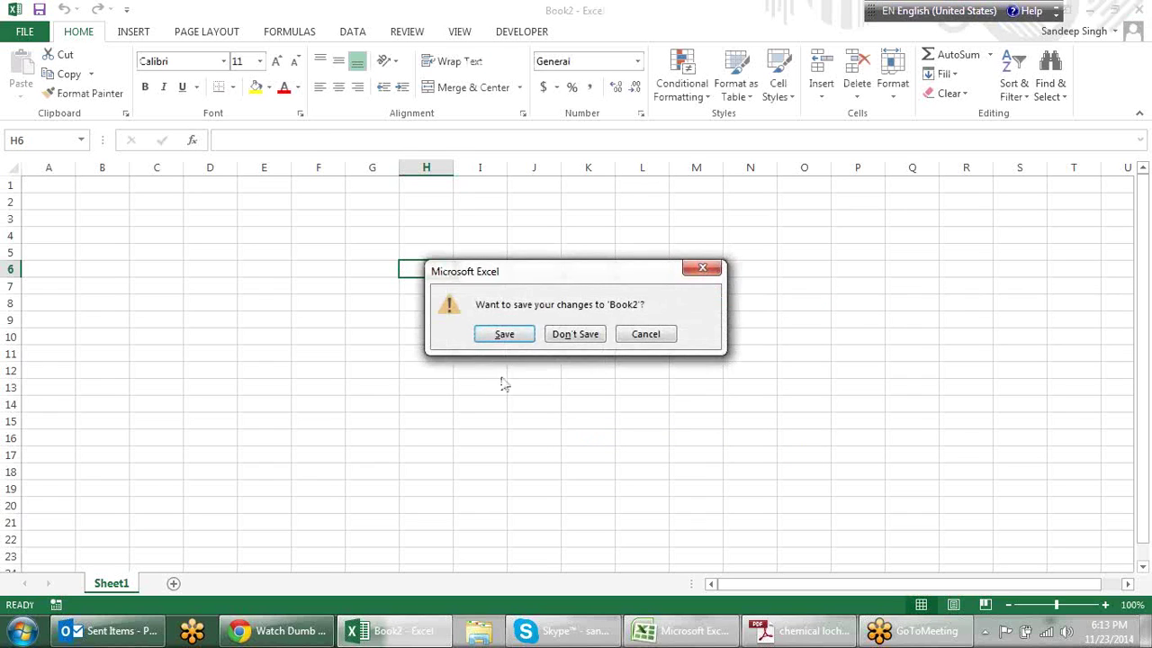
pyautogui.click(580, 336)
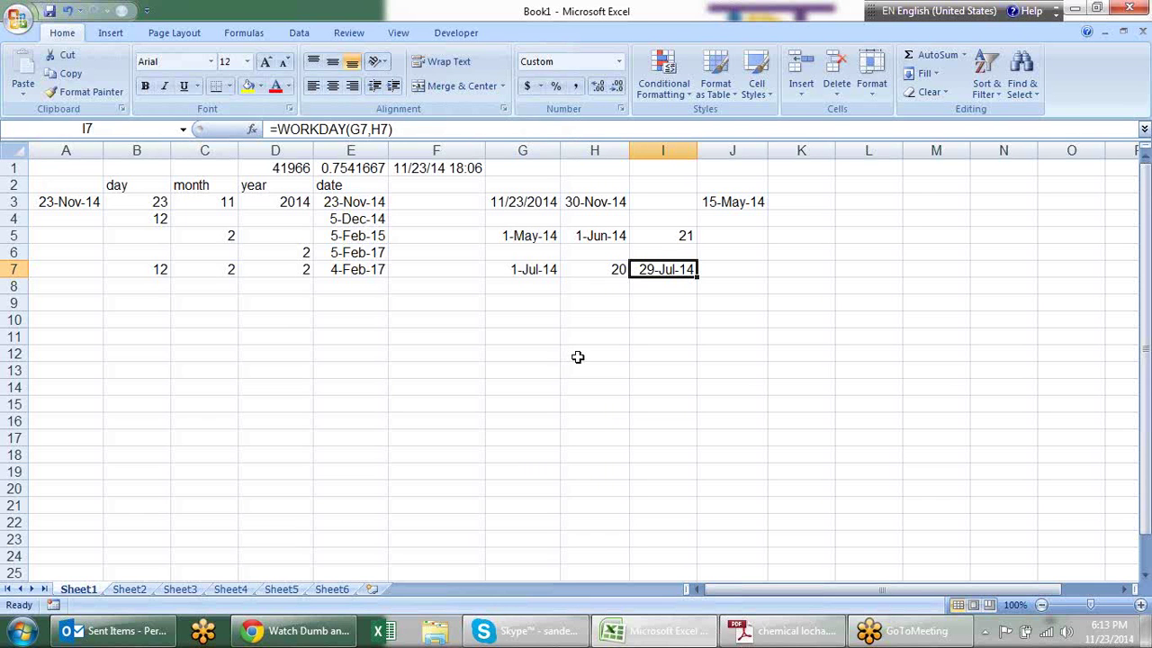
pyautogui.click(555, 321)
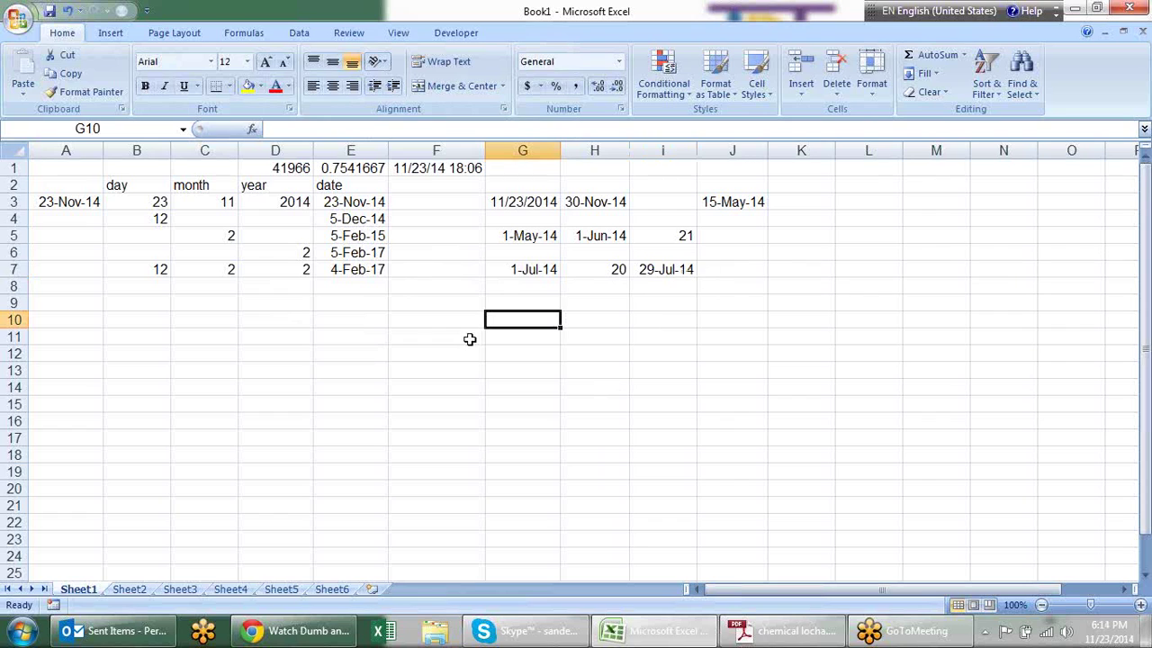
pyautogui.click(650, 271)
pyautogui.click(575, 272)
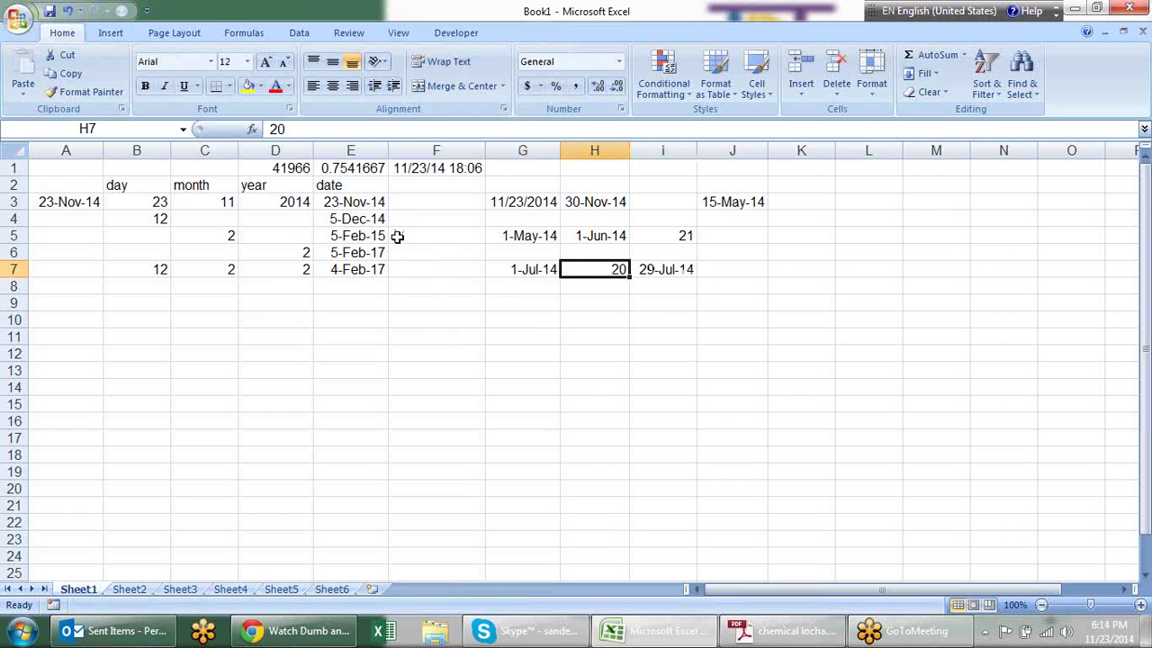
# Enter =WEEKDAY(E3) in F3 for the 23-Nov-14 date.
pyautogui.click(415, 207)
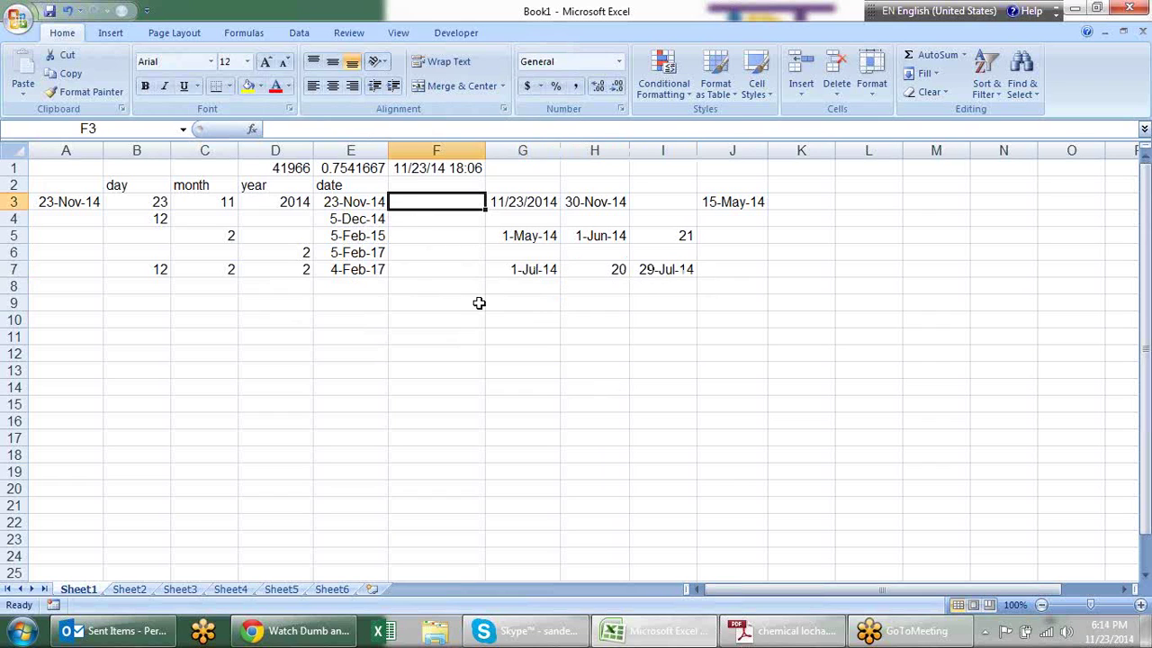
pyautogui.write('=wi')
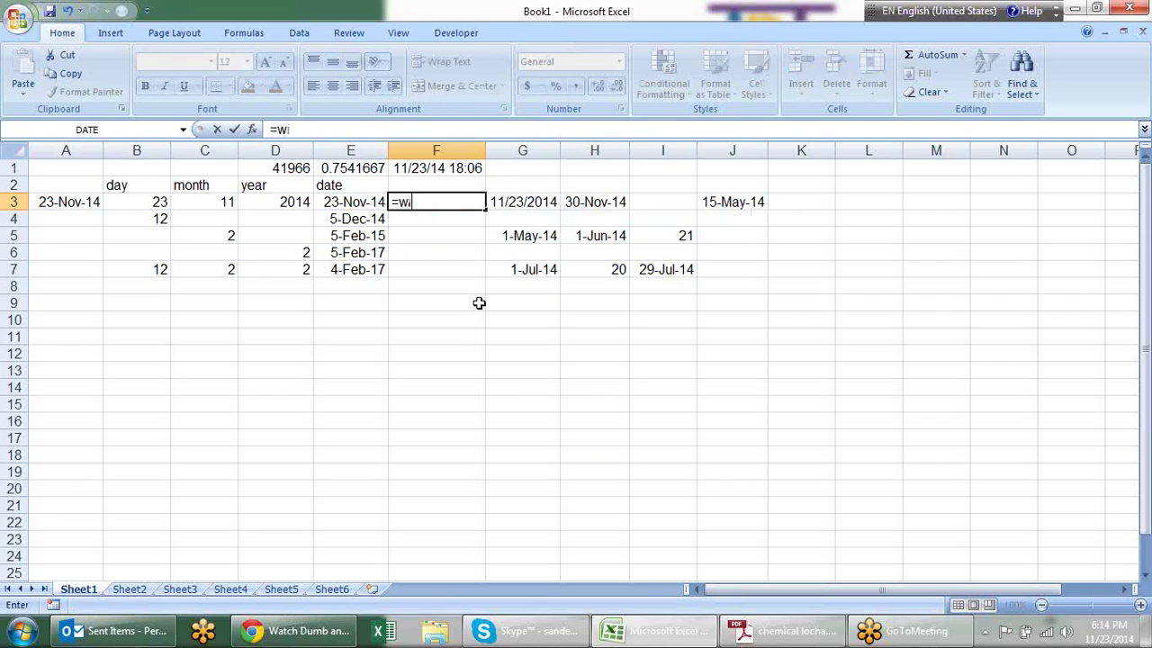
pyautogui.press('BackSpace')
pyautogui.press('Tab')
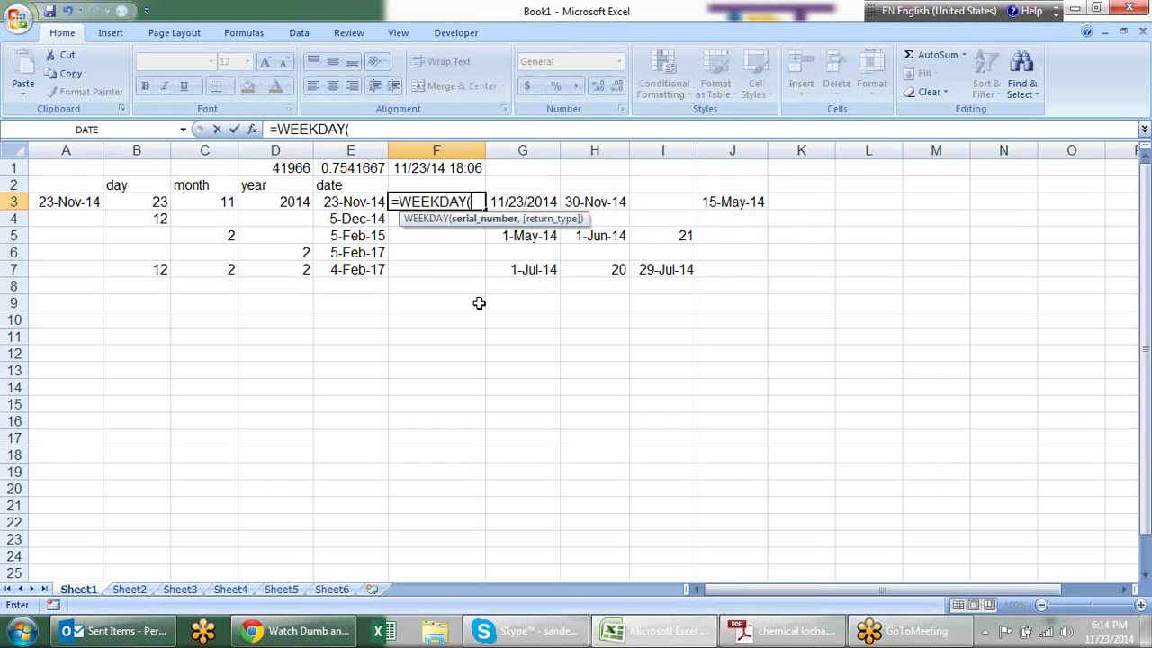
pyautogui.press('Left')
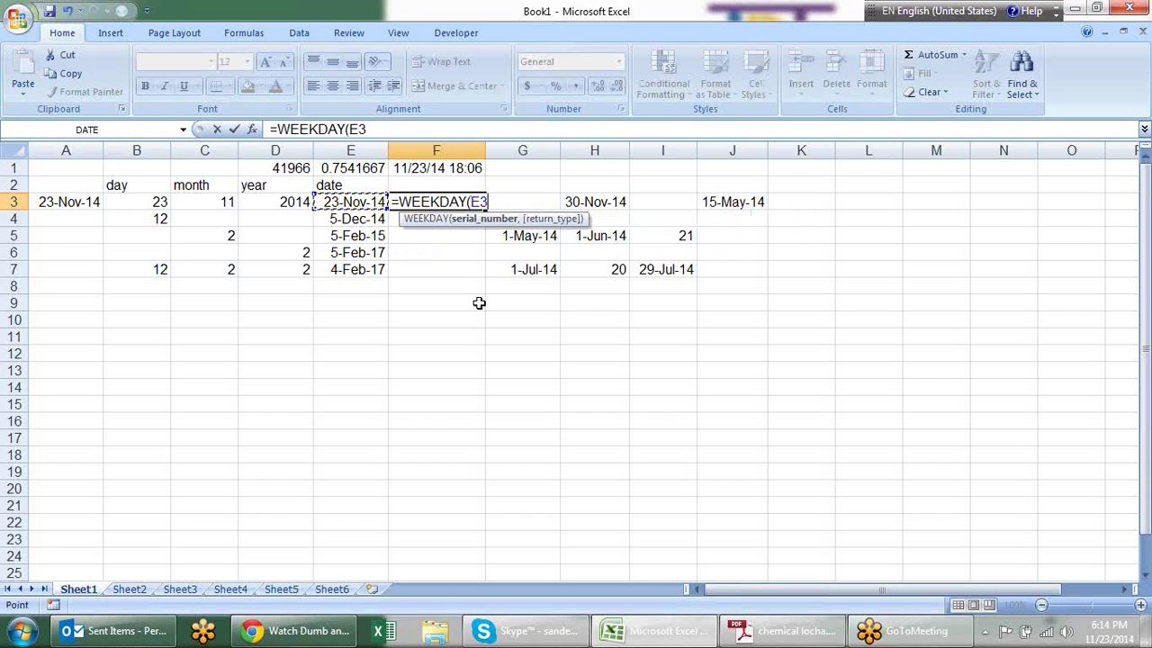
pyautogui.write(')')
pyautogui.press('Return')
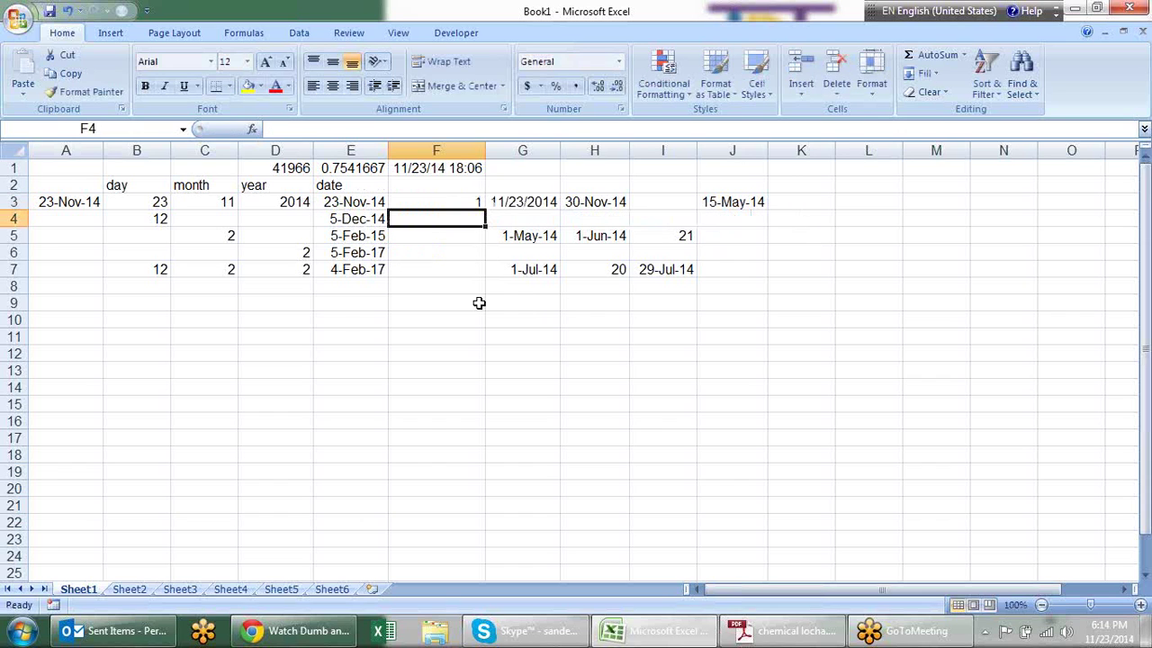
# Change F3 to =WEEKDAY(E3,2), which returns 7.
pyautogui.press('Up')
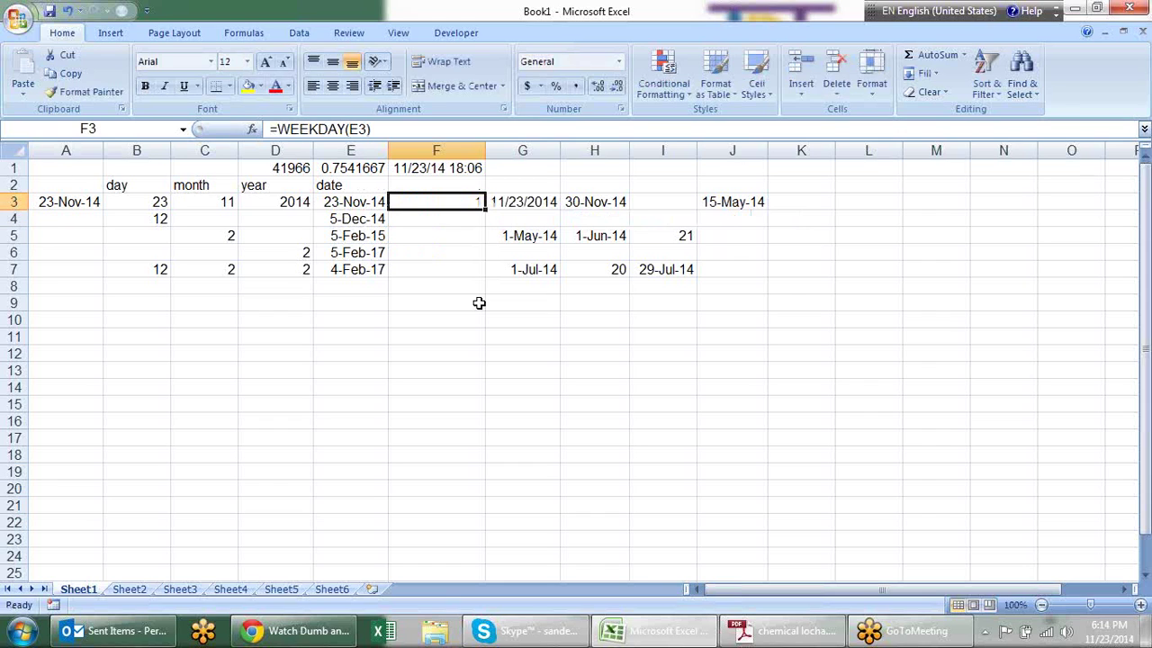
pyautogui.press('F2')
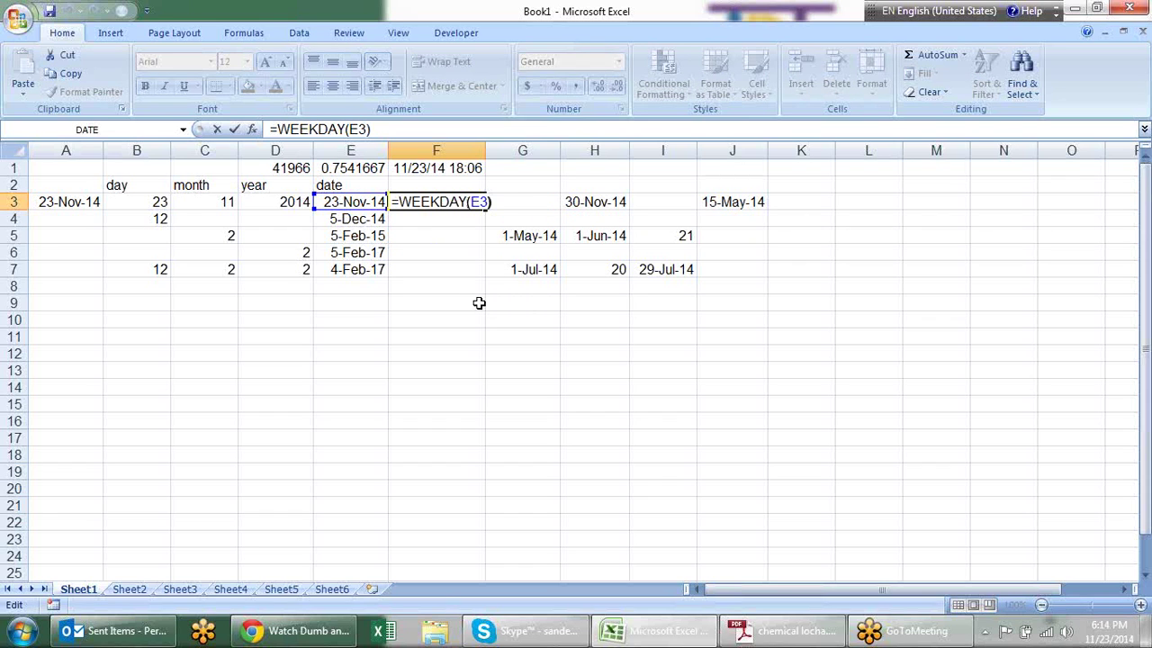
pyautogui.press('Left')
pyautogui.write(',')
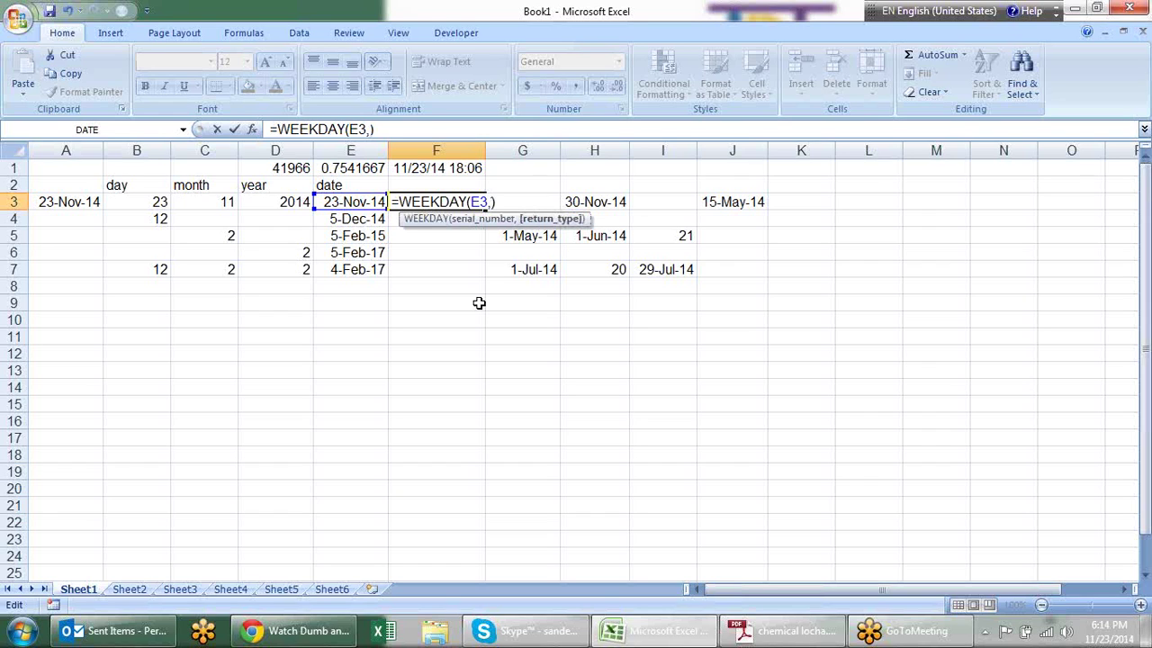
pyautogui.write('2')
pyautogui.press('Return')
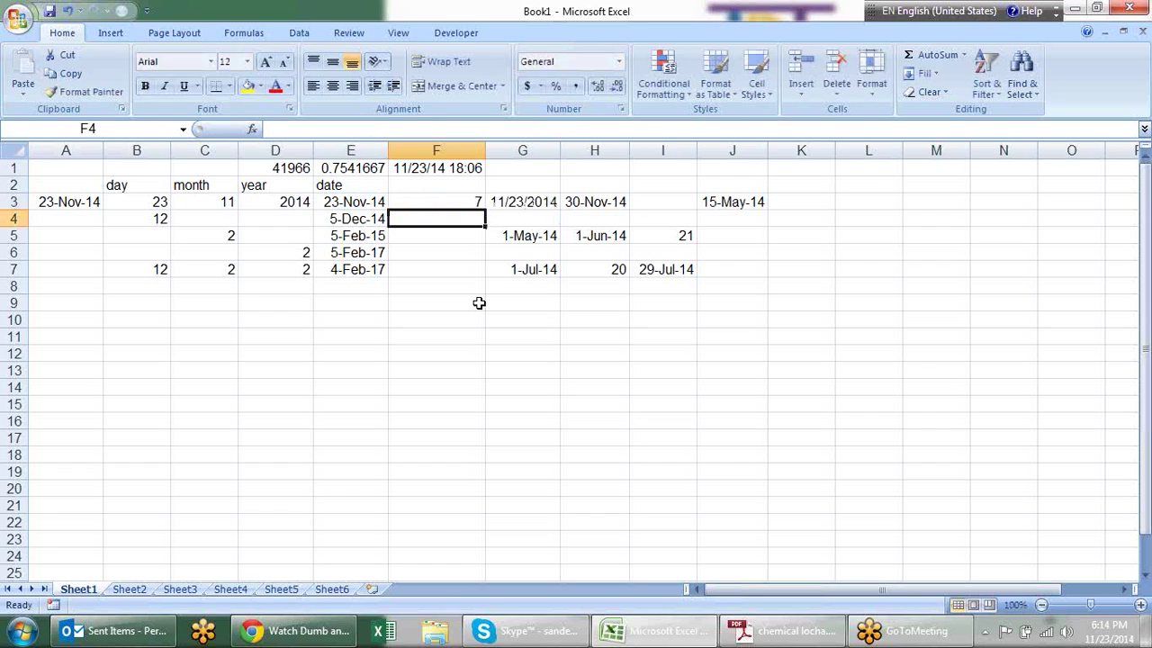
# Change the return type in F3 to 3, giving =WEEKDAY(E3,3) with result 6.
pyautogui.press('Up')
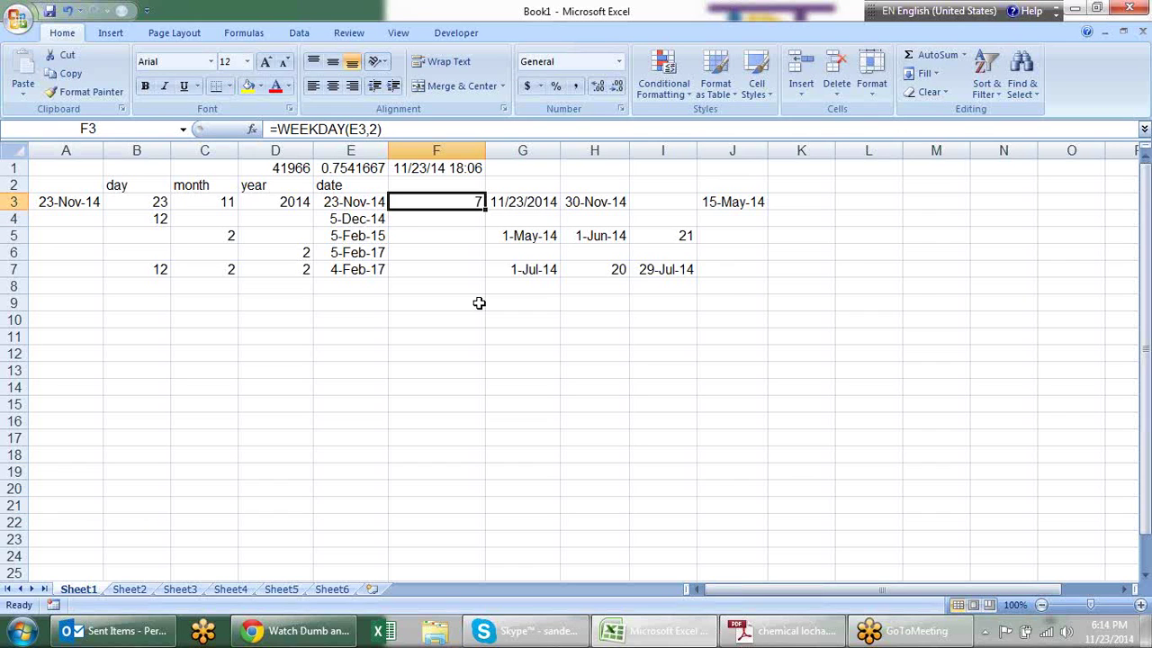
pyautogui.press('F2')
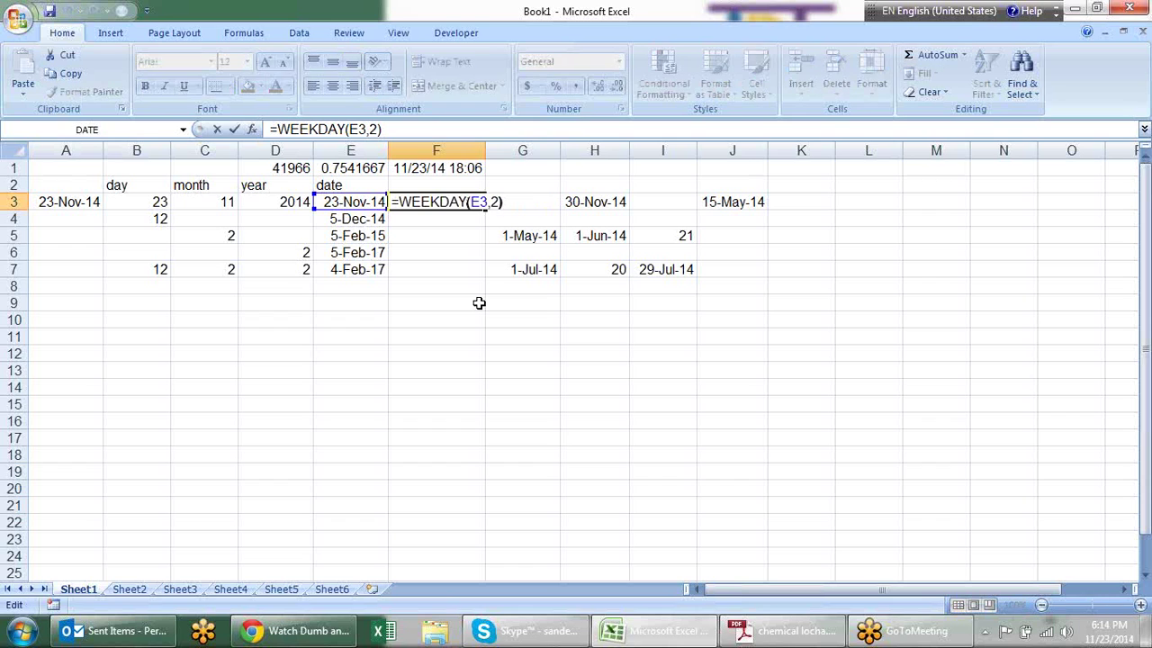
pyautogui.press('Left')
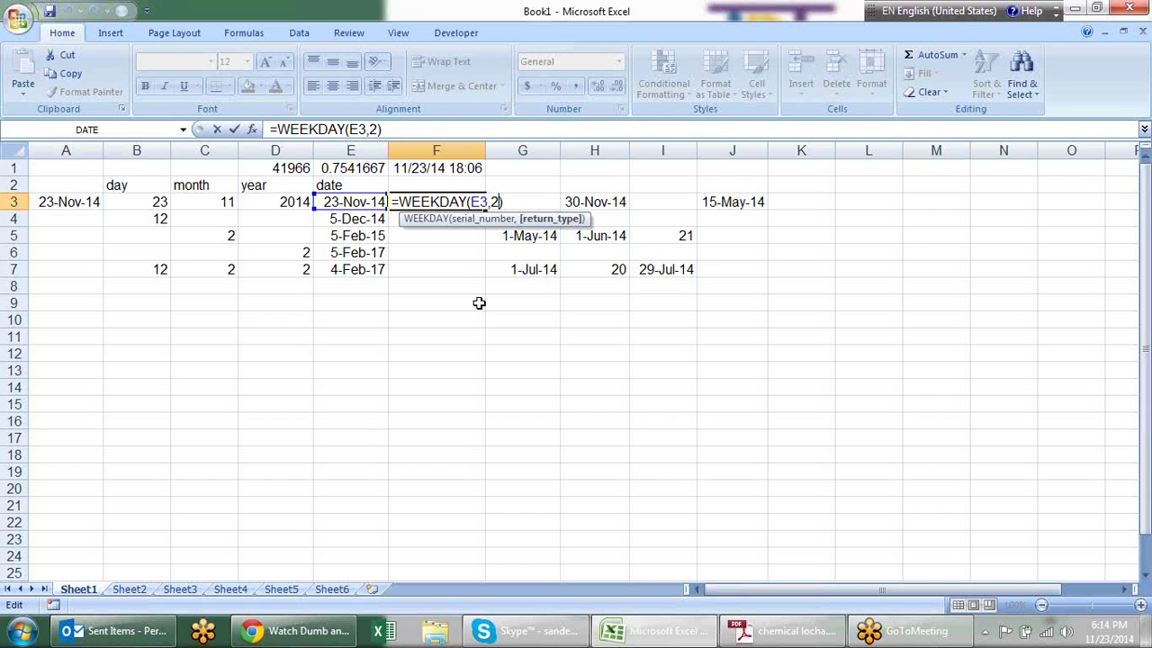
pyautogui.press('BackSpace')
pyautogui.write('3')
pyautogui.press('Return')
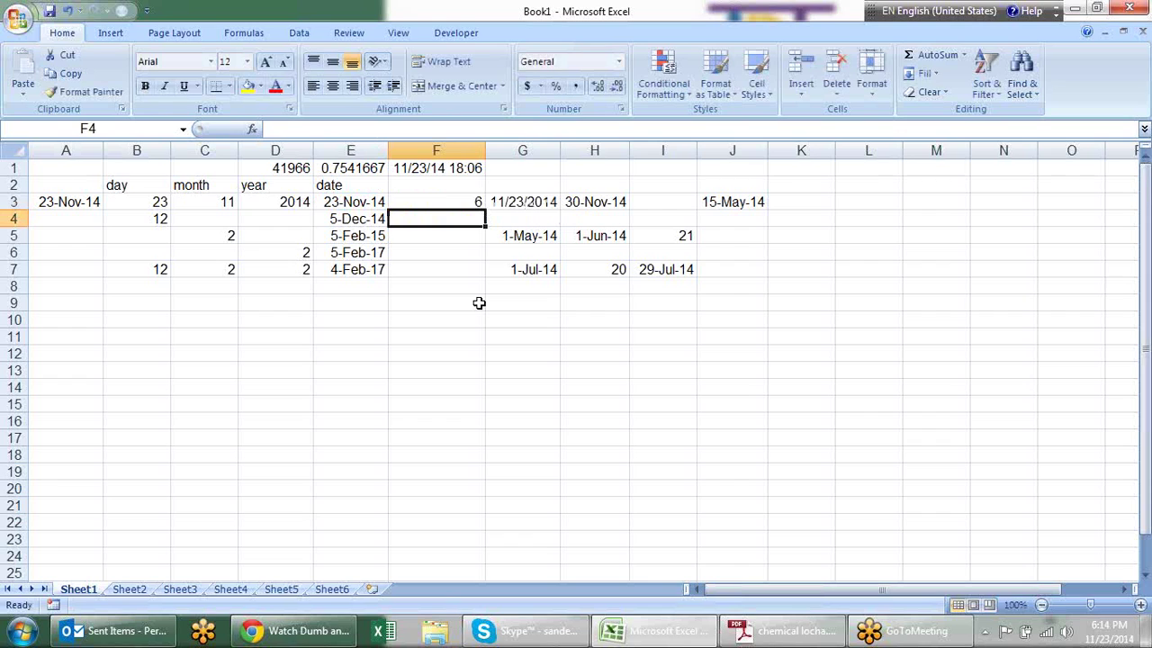
pyautogui.press('Up')
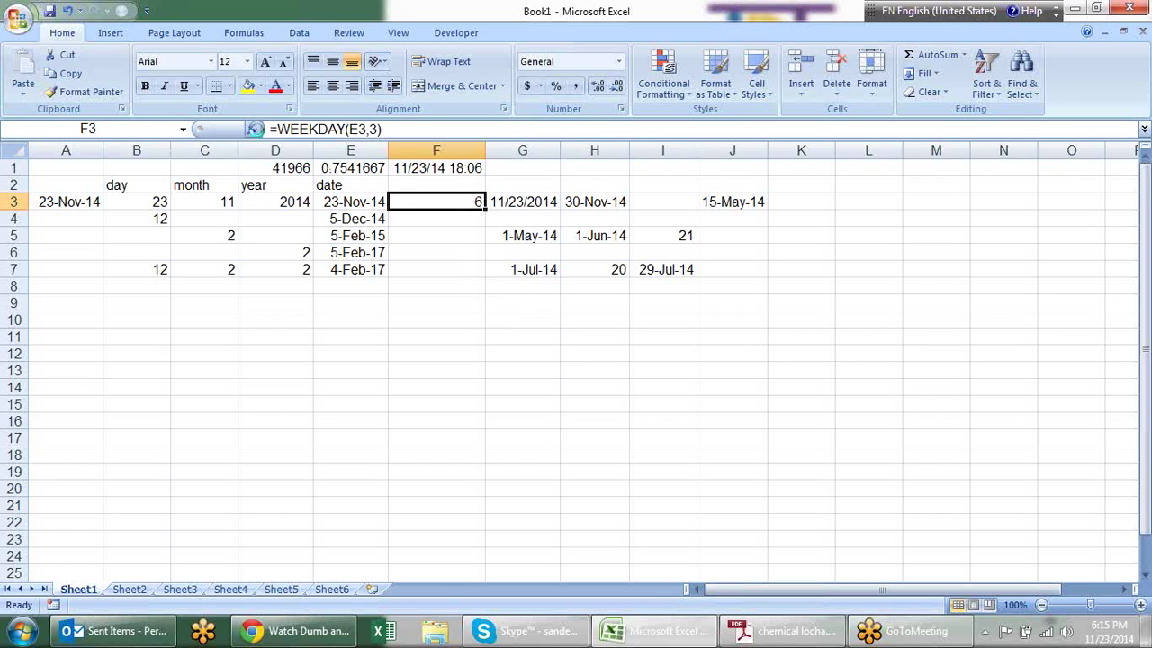
pyautogui.click(253, 130)
pyautogui.click(658, 161)
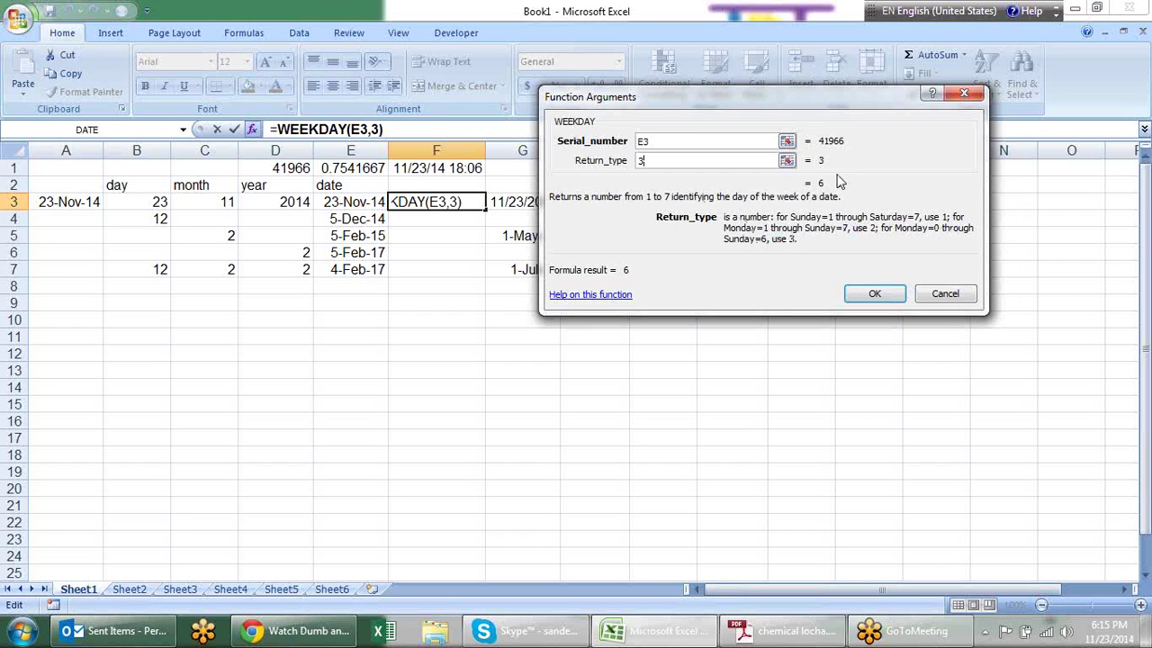
pyautogui.click(970, 298)
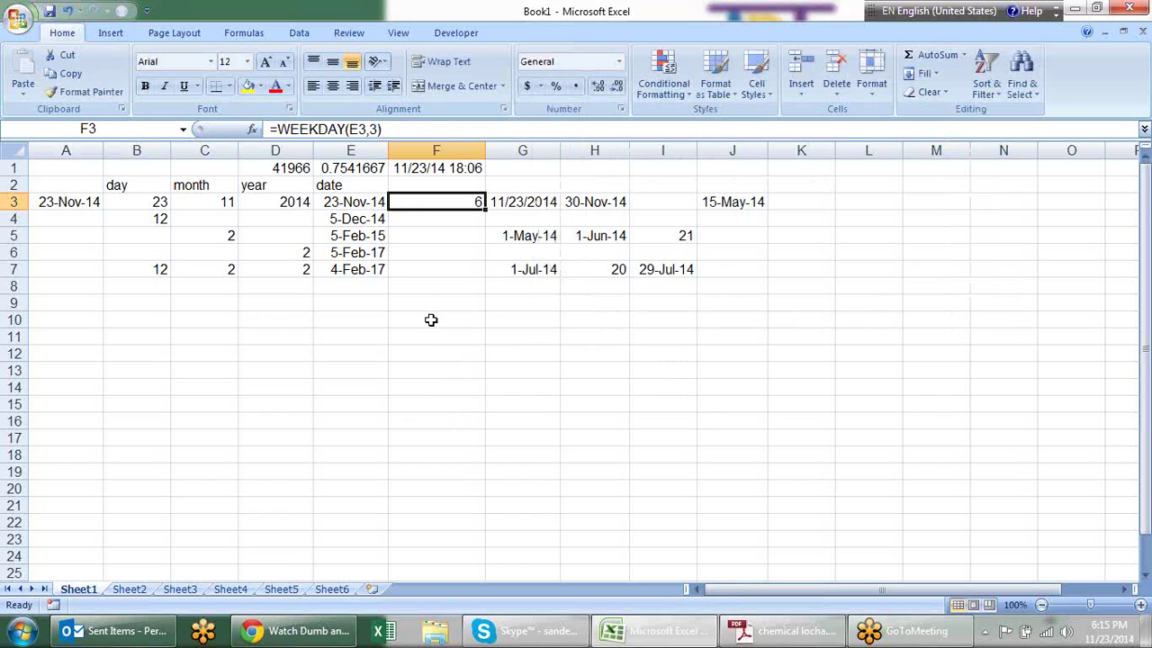
# Enter =WEEKNUM(E4) in F4 for the 5-Dec-14 date.
pyautogui.press('Down')
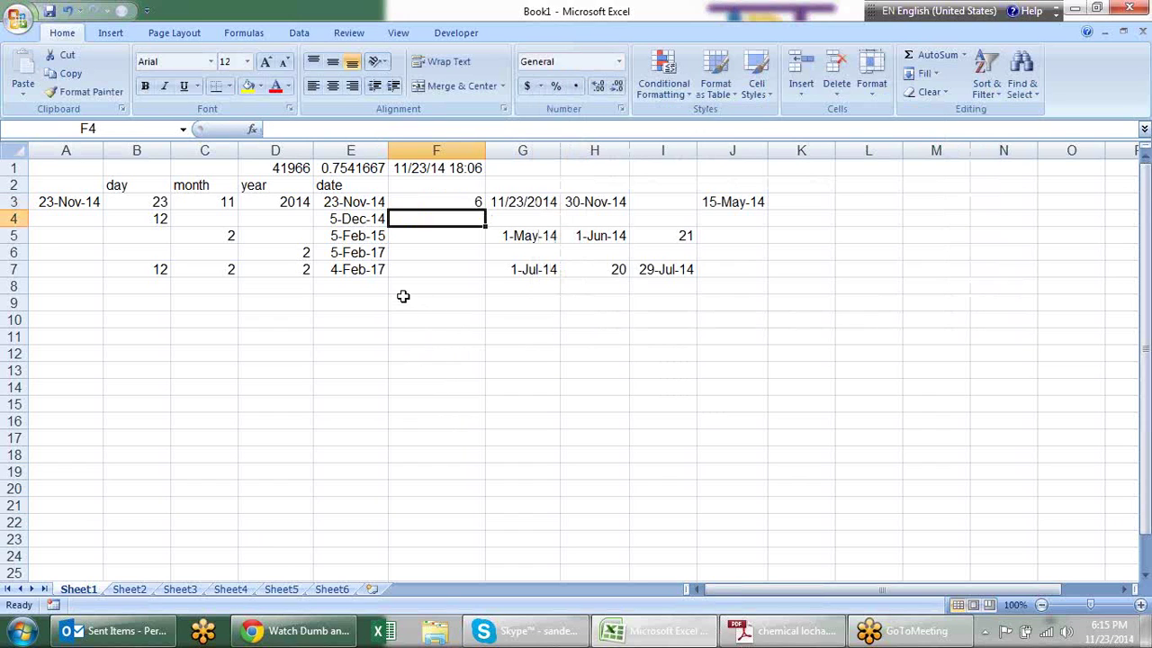
pyautogui.write('=w')
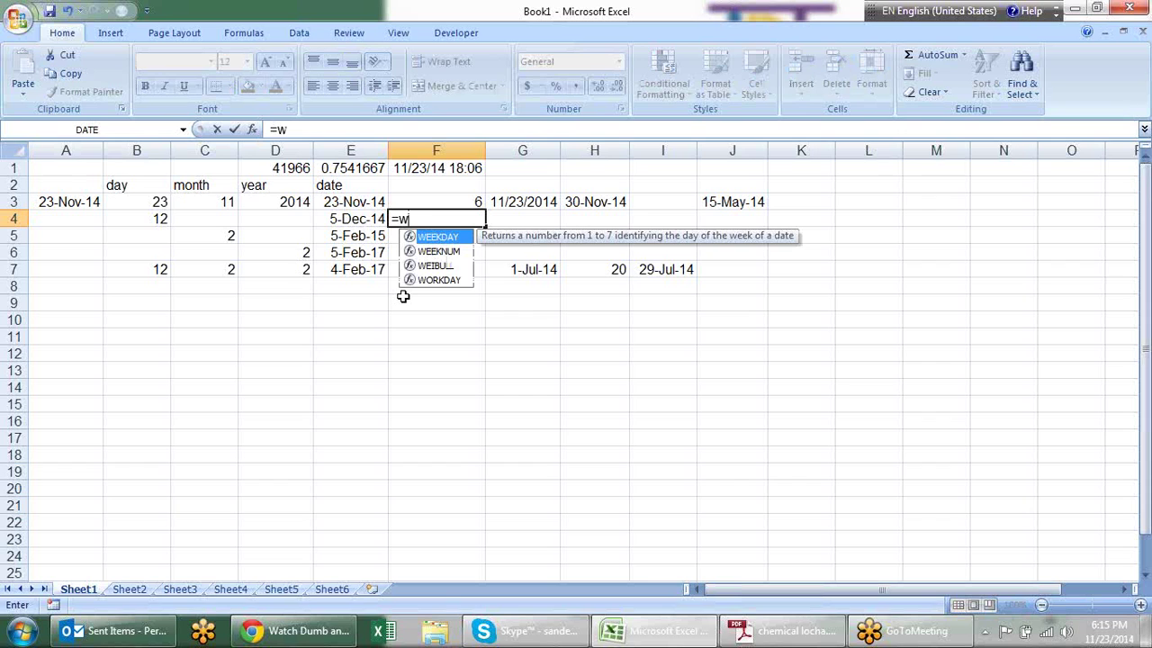
pyautogui.press('Down')
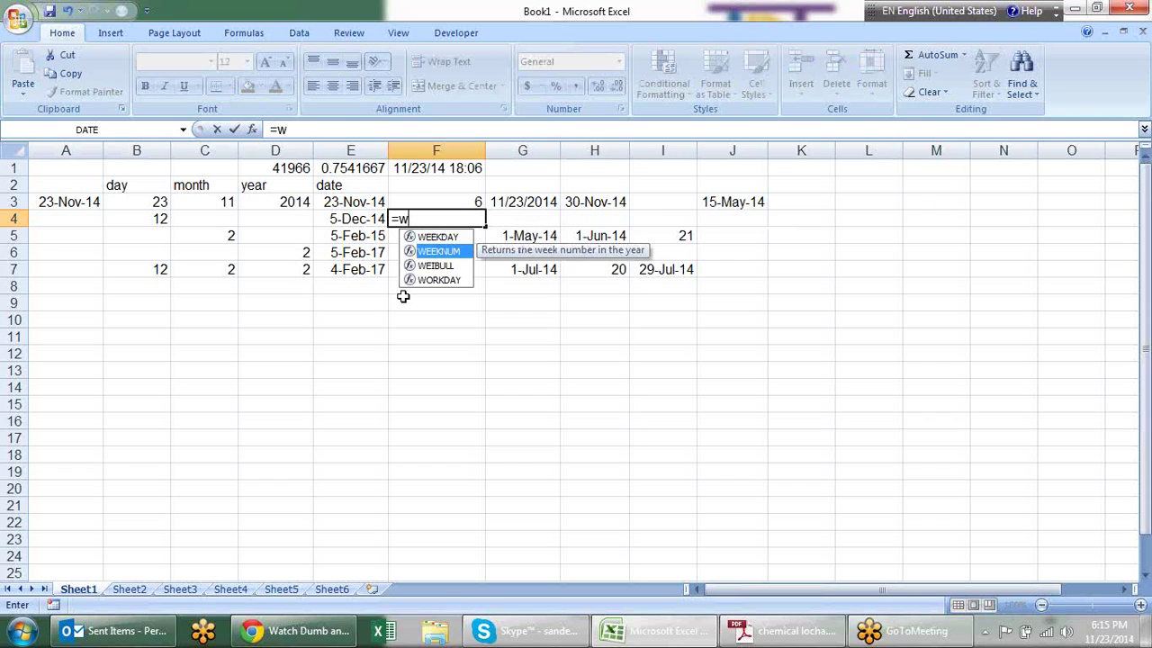
pyautogui.press('Tab')
pyautogui.press('Left')
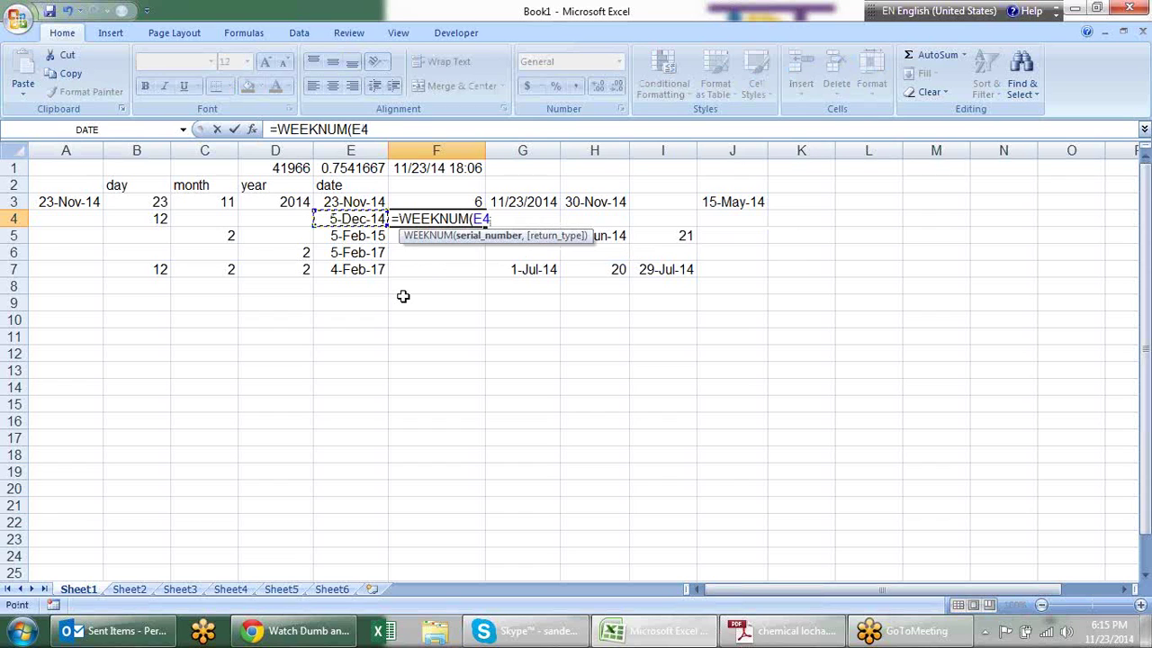
pyautogui.write(',')
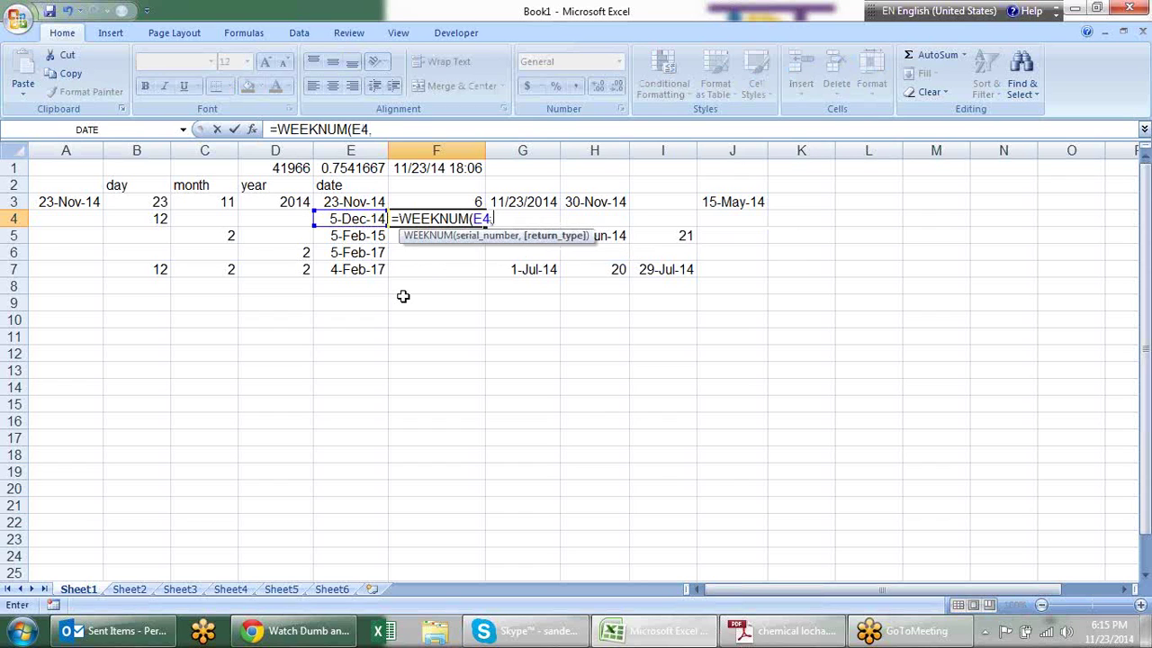
pyautogui.press('BackSpace')
pyautogui.press('Return')
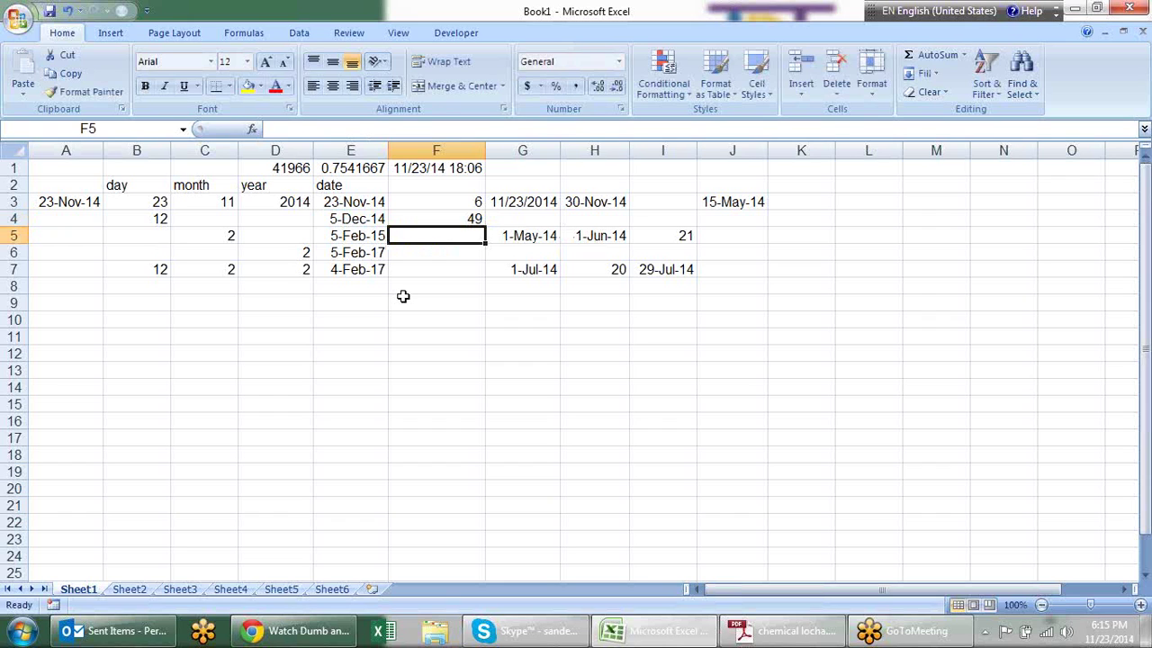
pyautogui.press('Up')
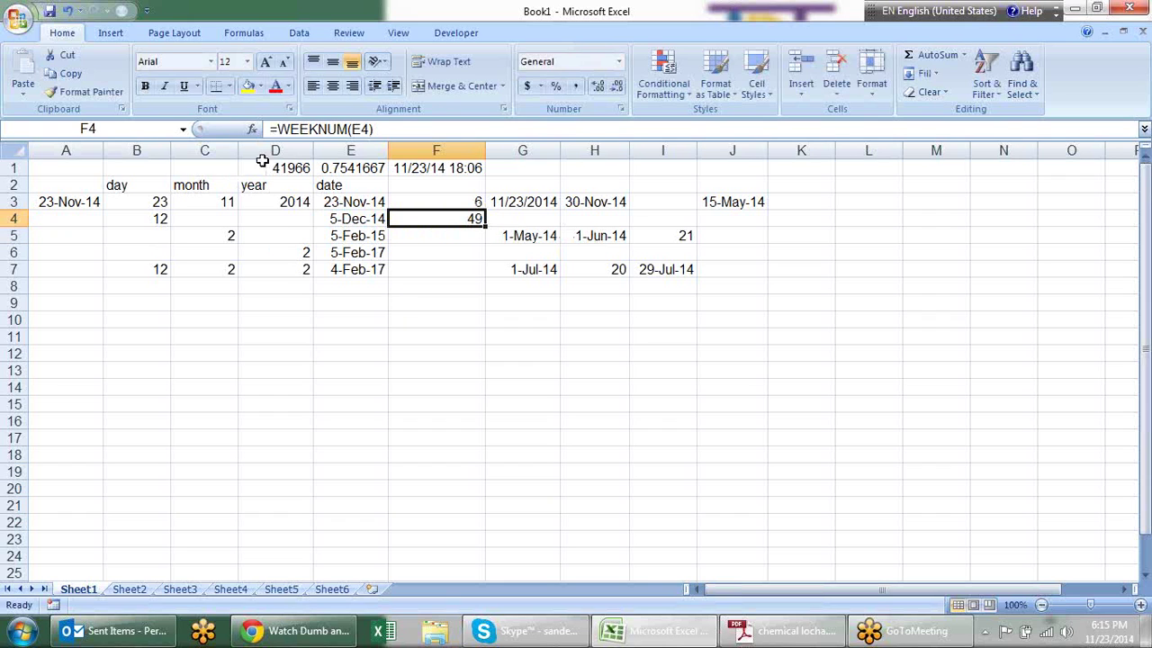
# In WEEKNUM's Function Arguments, try Return_type 2, then set it to 1 for week 49.
pyautogui.click(252, 130)
pyautogui.click(722, 160)
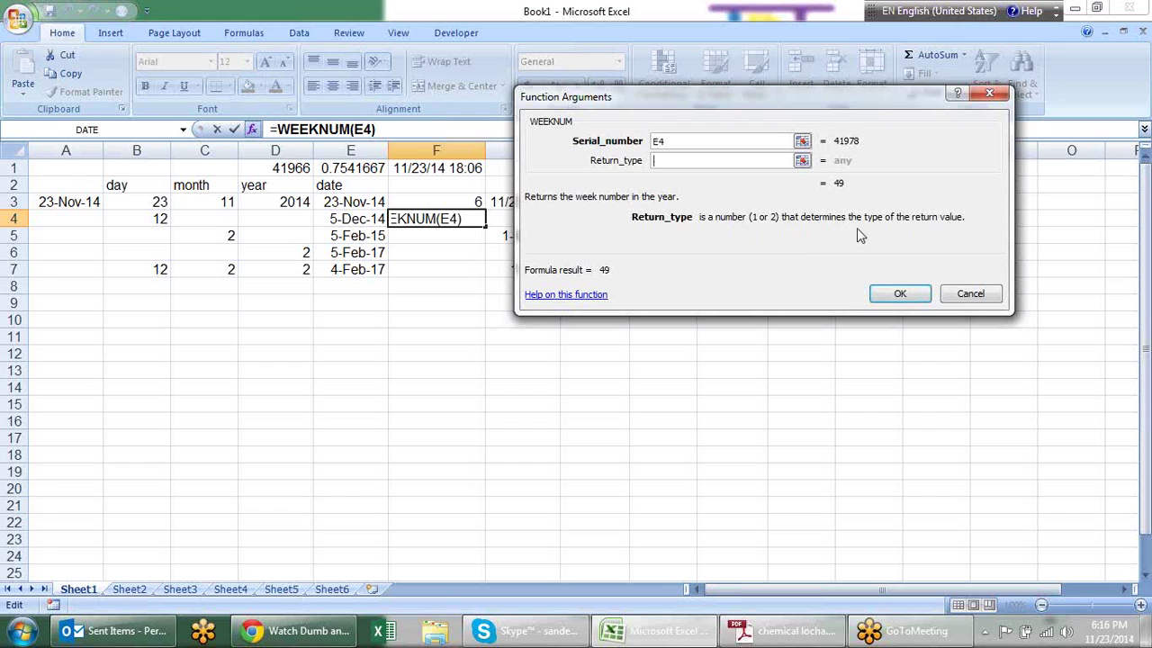
pyautogui.write('2')
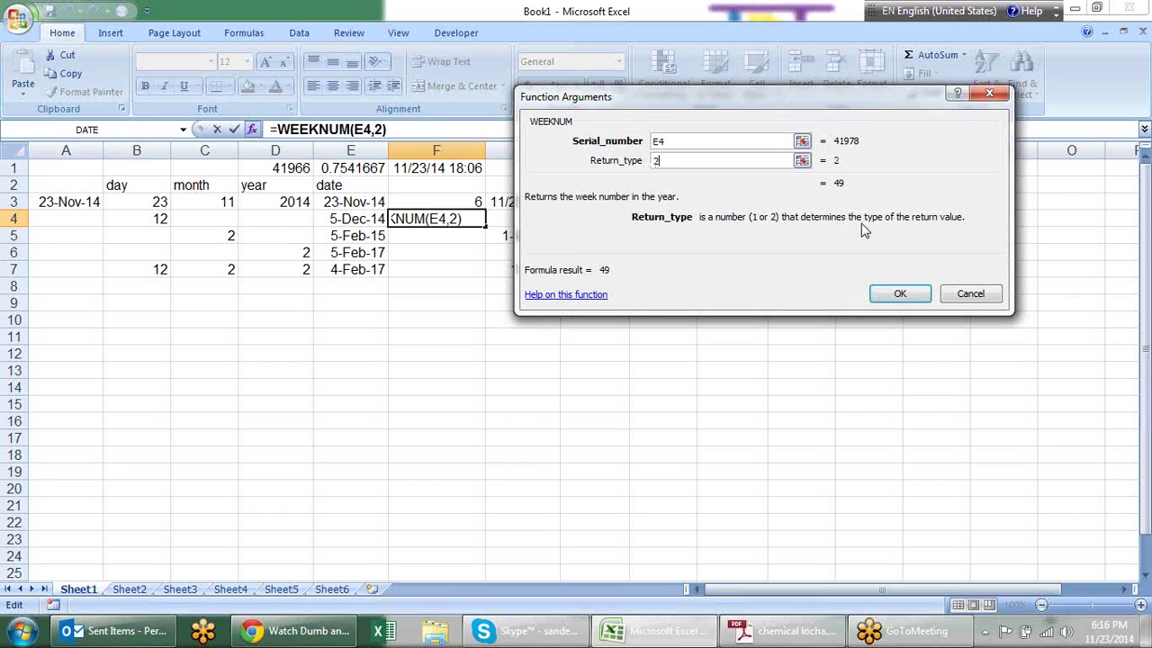
pyautogui.press('Tab')
pyautogui.click(739, 141)
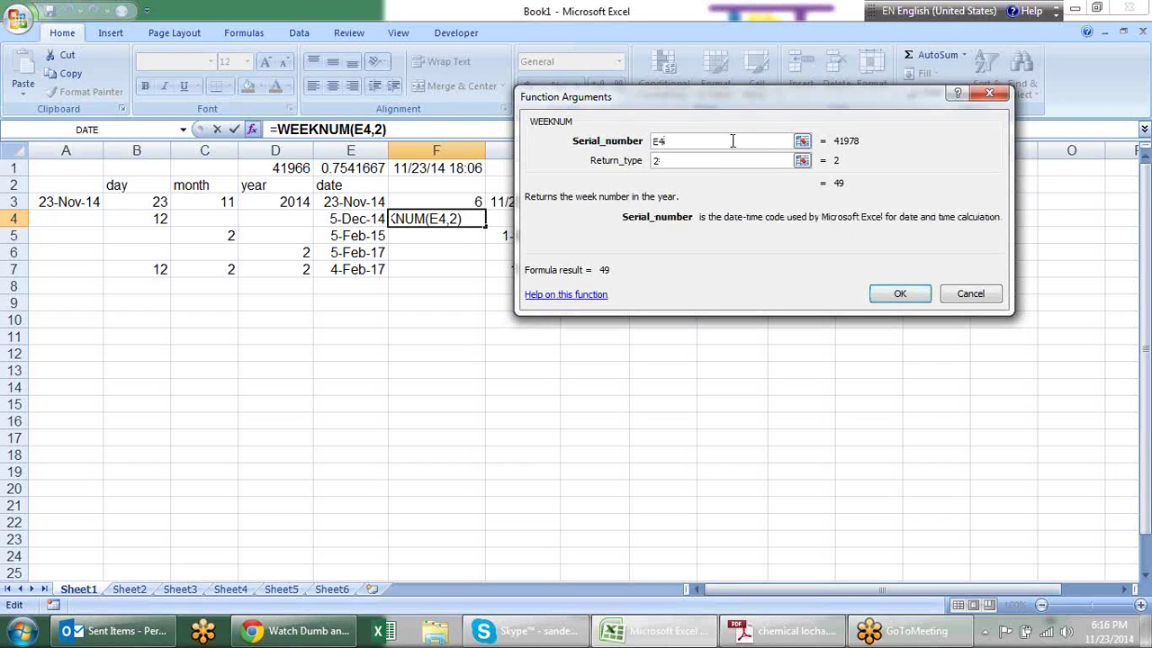
pyautogui.click(722, 161)
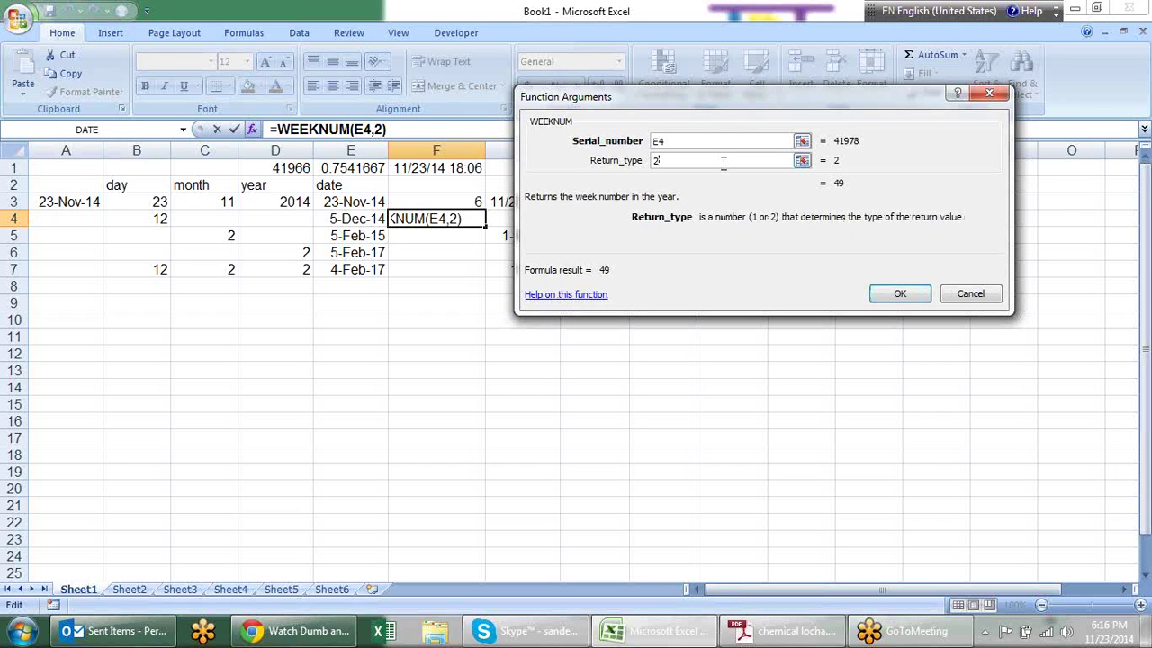
pyautogui.press('BackSpace')
pyautogui.write('1')
pyautogui.press('Tab')
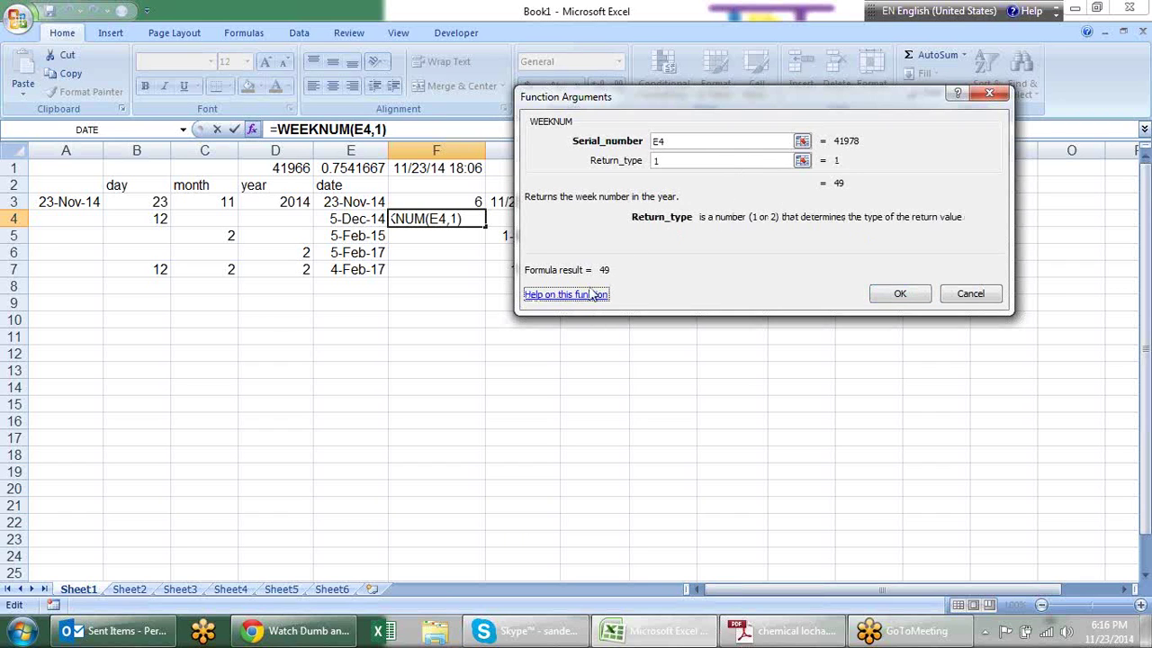
# Read the WEEKNUM help, highlighting the Sunday and Monday week-start rows of the Return_type table.
pyautogui.click(590, 301)
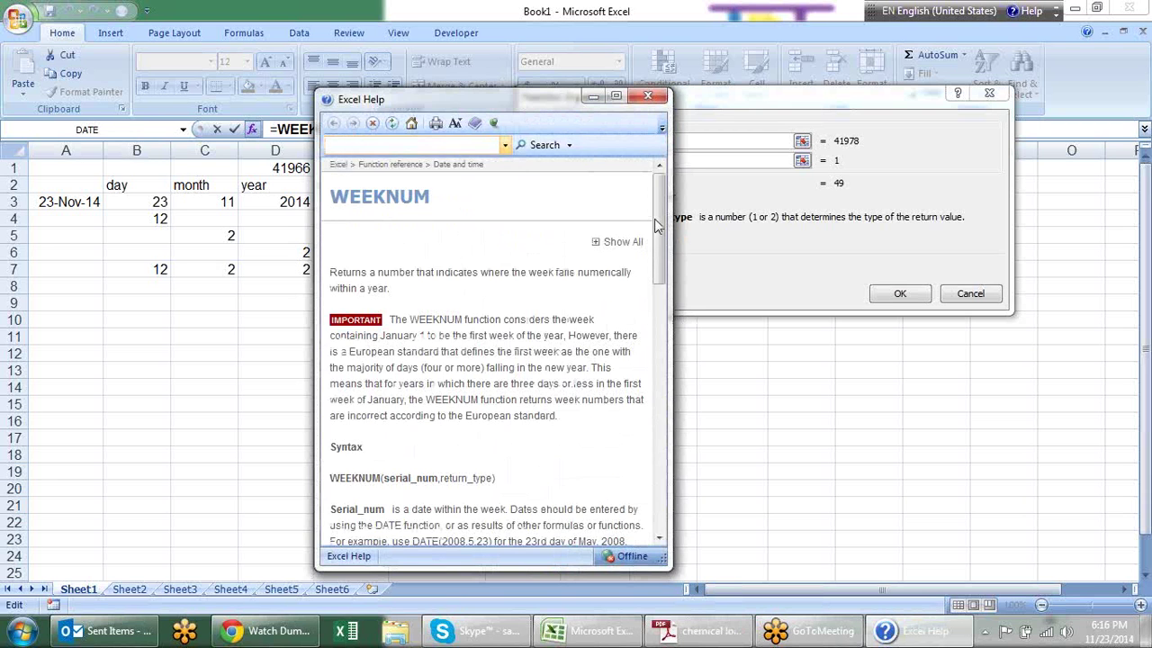
pyautogui.moveTo(658, 225); pyautogui.dragTo(661, 307)
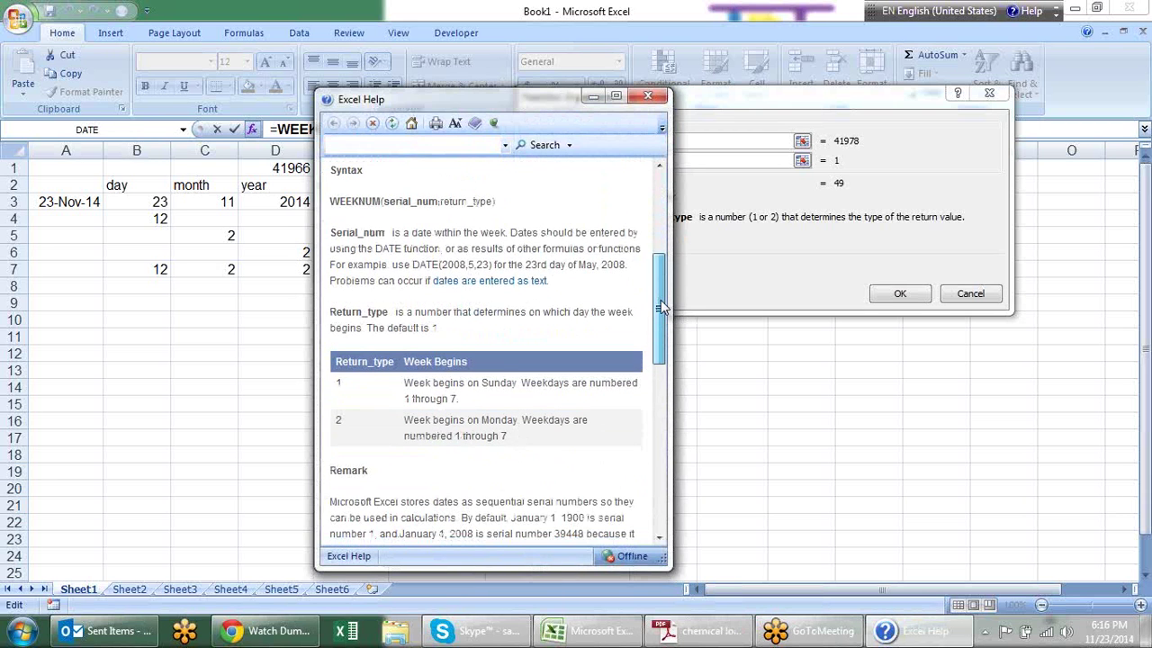
pyautogui.moveTo(411, 398); pyautogui.dragTo(484, 387)
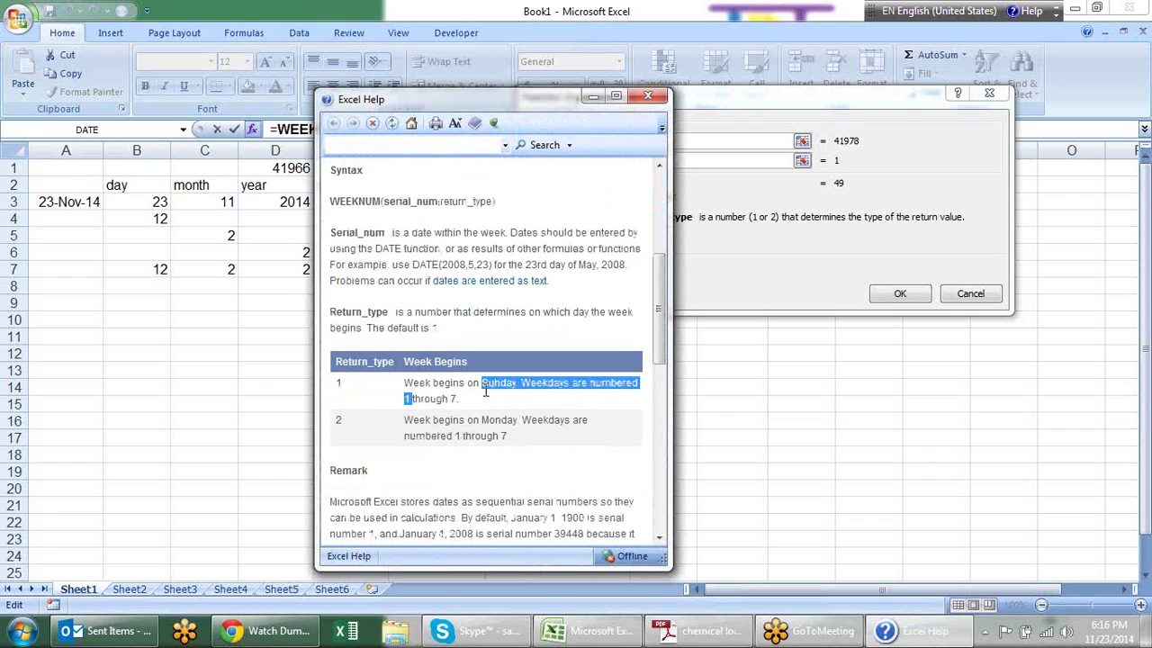
pyautogui.click(531, 395)
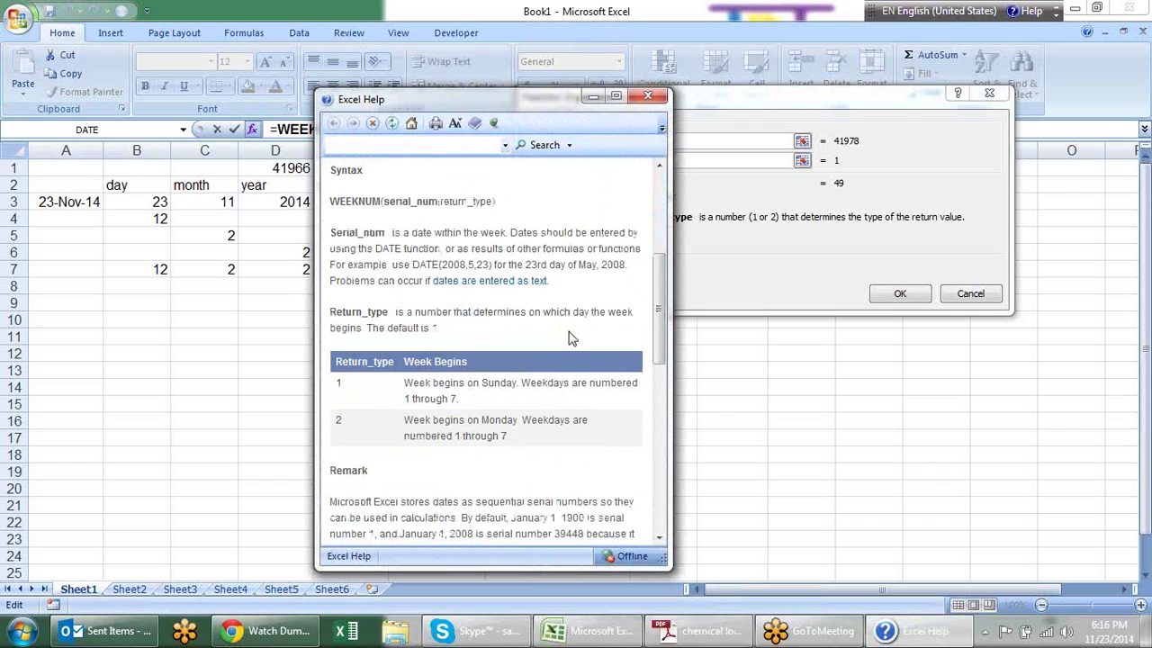
pyautogui.moveTo(435, 383); pyautogui.dragTo(536, 378)
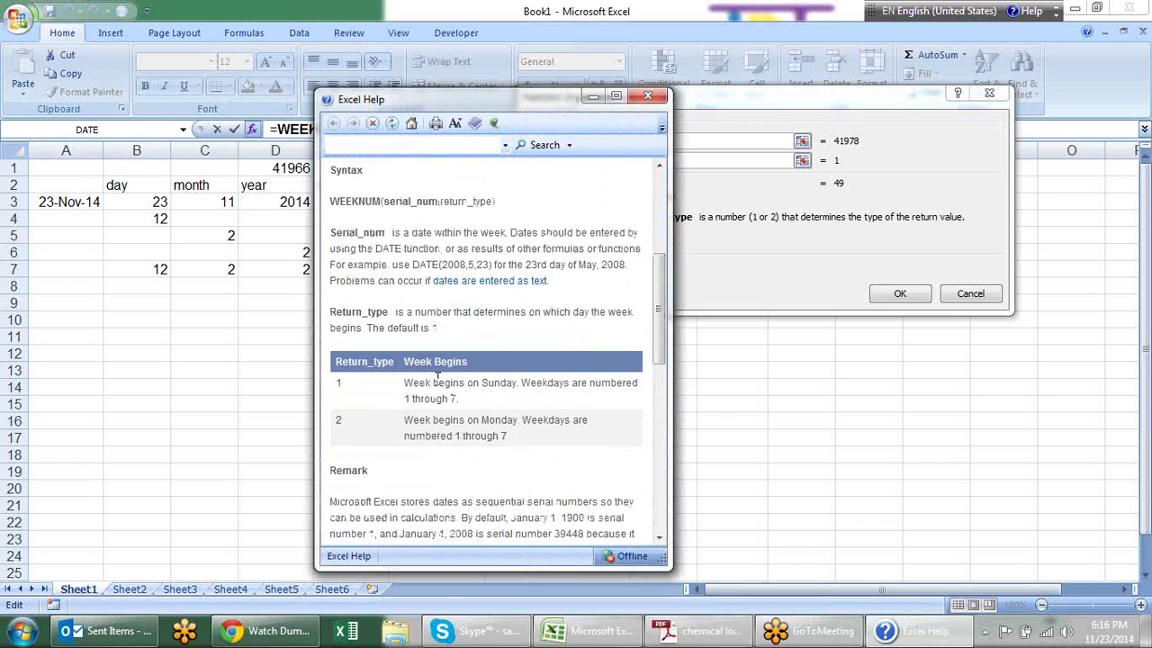
pyautogui.click(544, 386)
pyautogui.moveTo(550, 383); pyautogui.dragTo(576, 398)
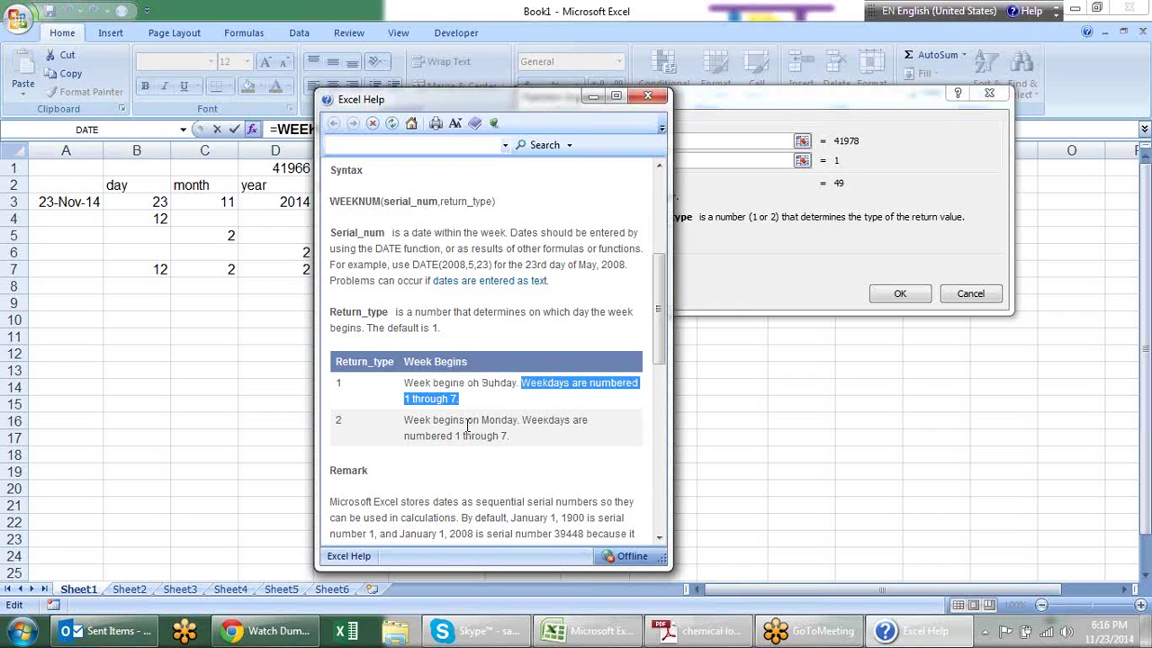
pyautogui.moveTo(419, 417); pyautogui.dragTo(509, 434)
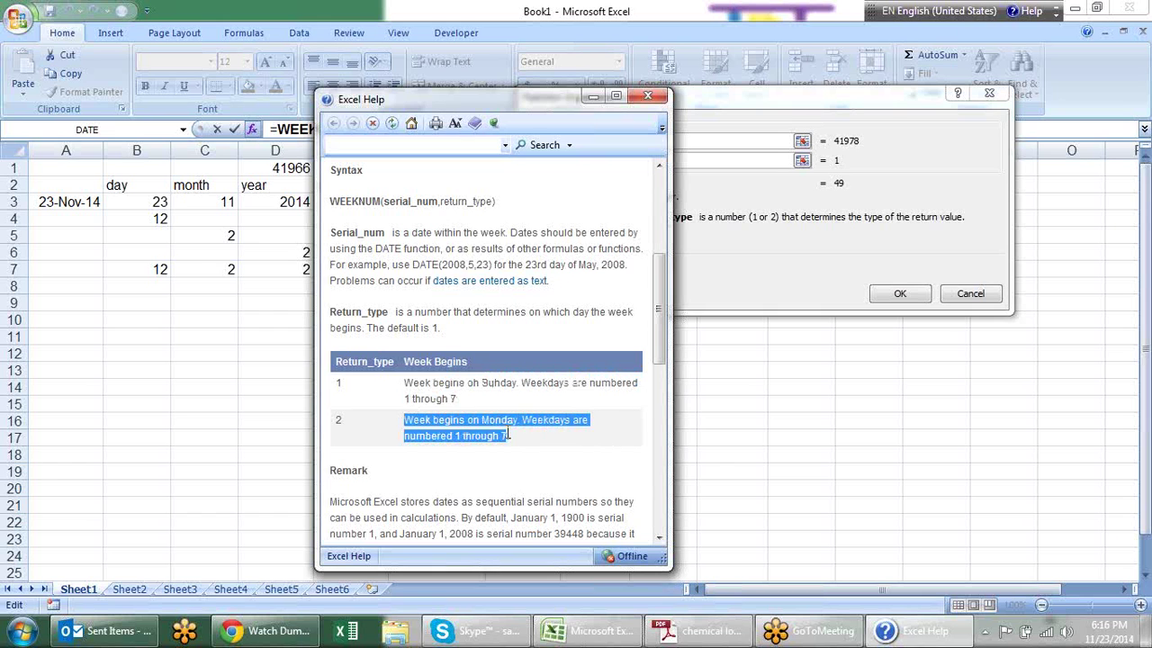
pyautogui.click(515, 382)
pyautogui.moveTo(541, 104); pyautogui.dragTo(650, 270)
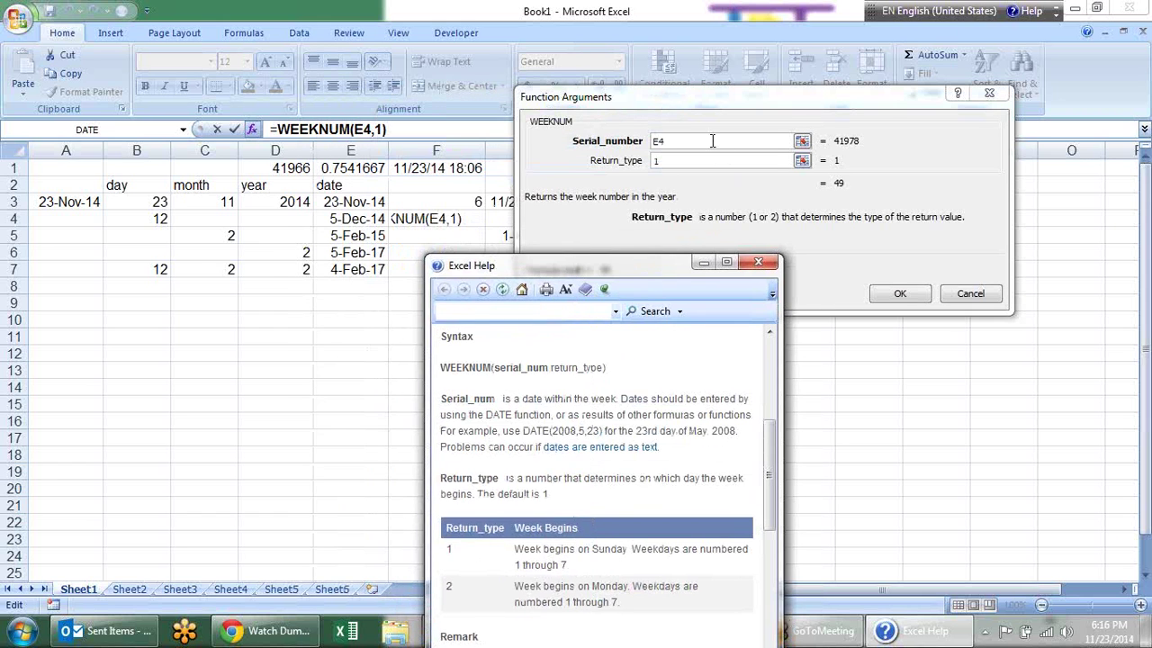
# Close the WEEKNUM help and cancel the Function Arguments, leaving F4 at week 49.
pyautogui.click(712, 140)
pyautogui.click(679, 161)
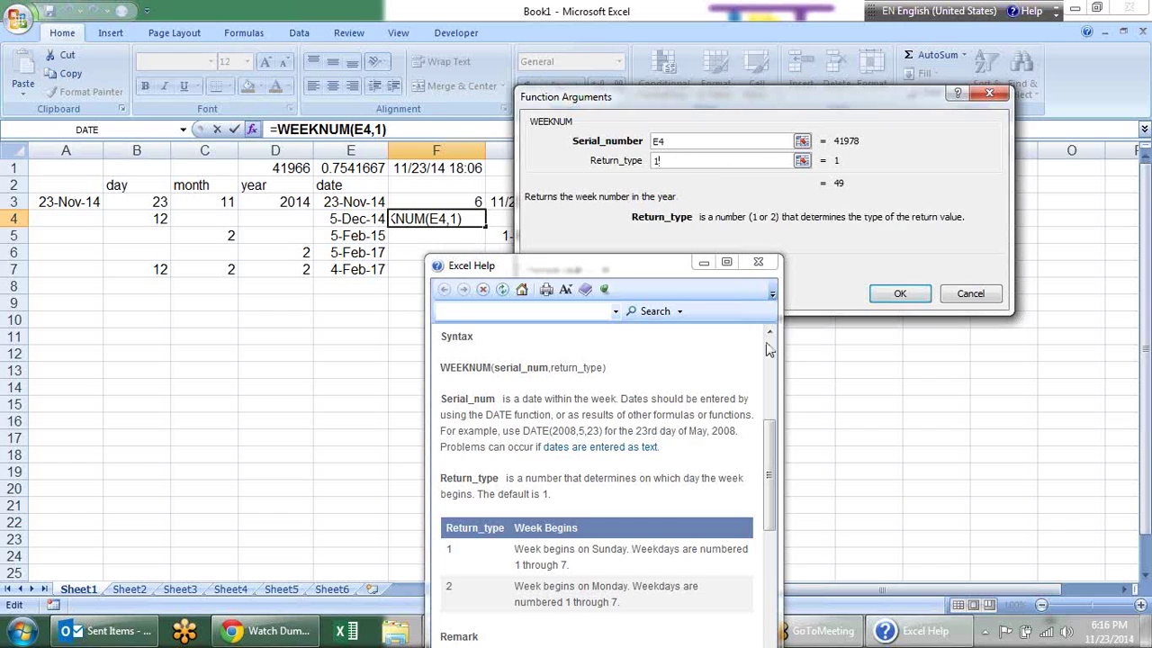
pyautogui.click(758, 262)
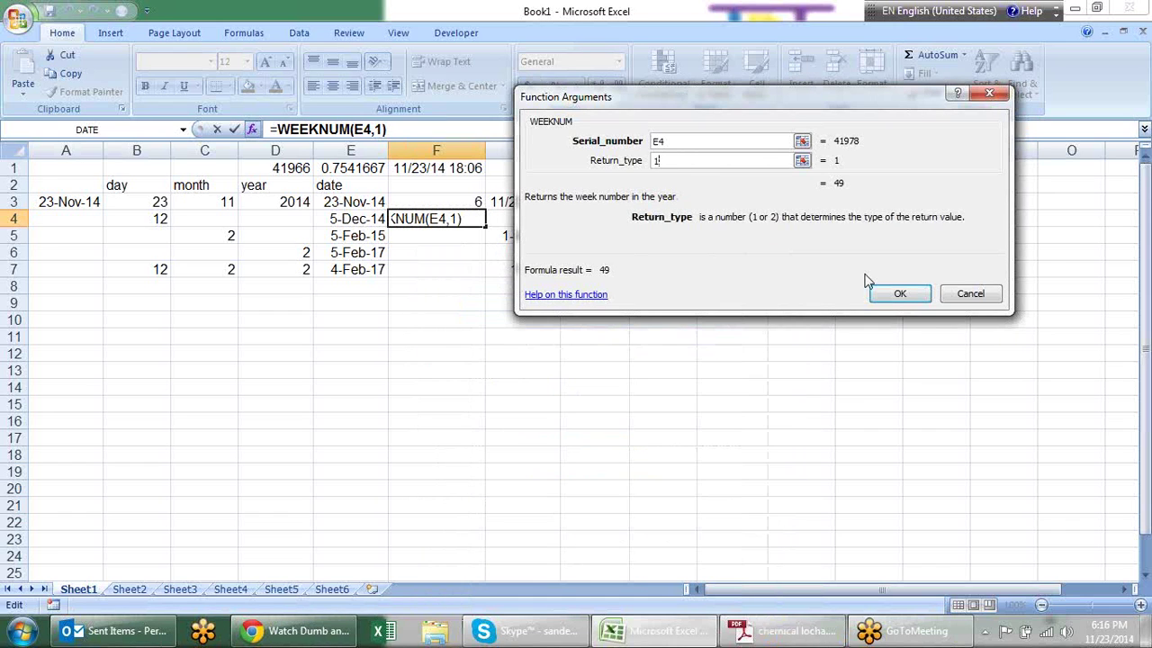
pyautogui.click(985, 297)
pyautogui.click(569, 287)
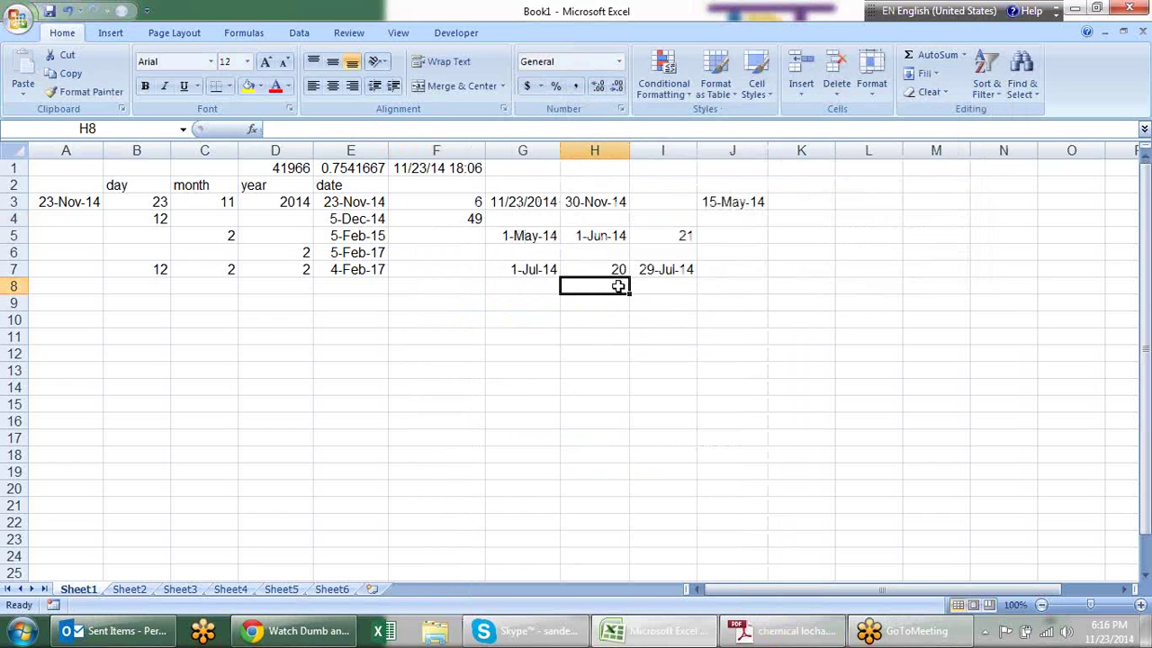
# Select A10 and browse the Date & Time function list on the Formulas ribbon.
pyautogui.click(446, 287)
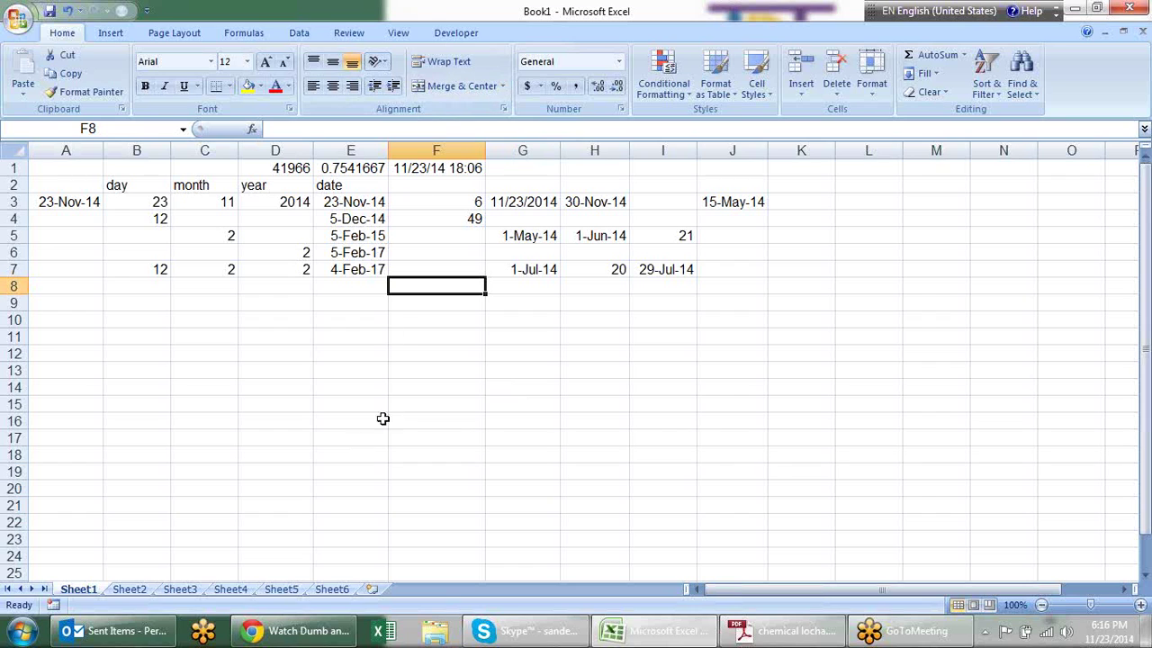
pyautogui.click(90, 317)
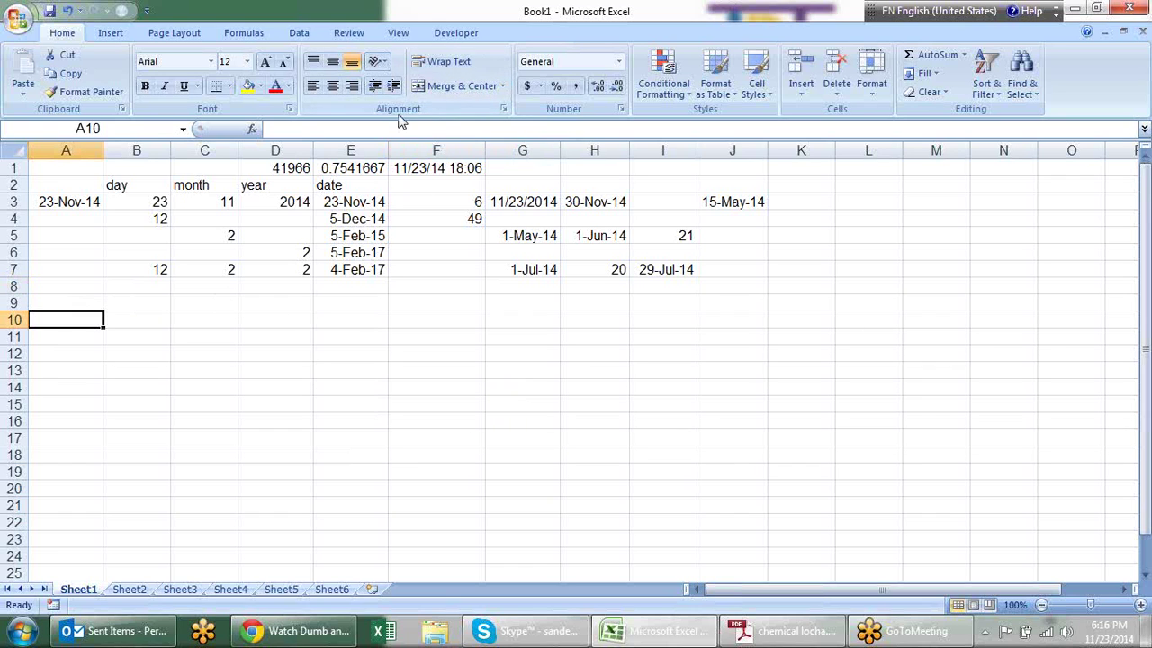
pyautogui.click(297, 32)
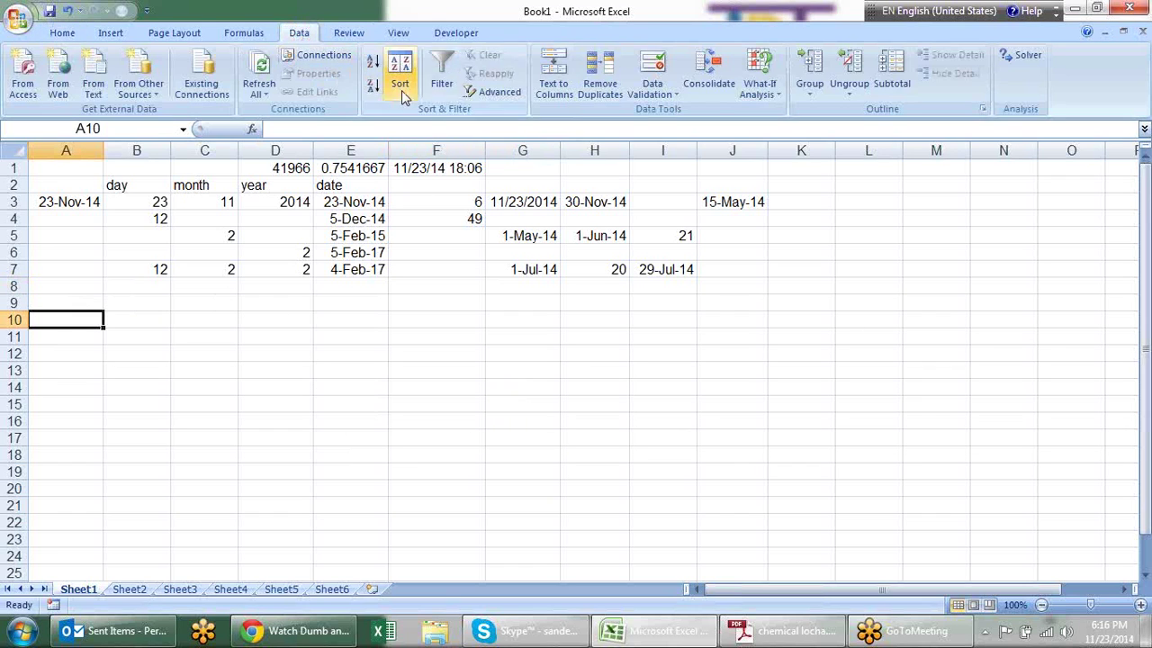
pyautogui.click(248, 33)
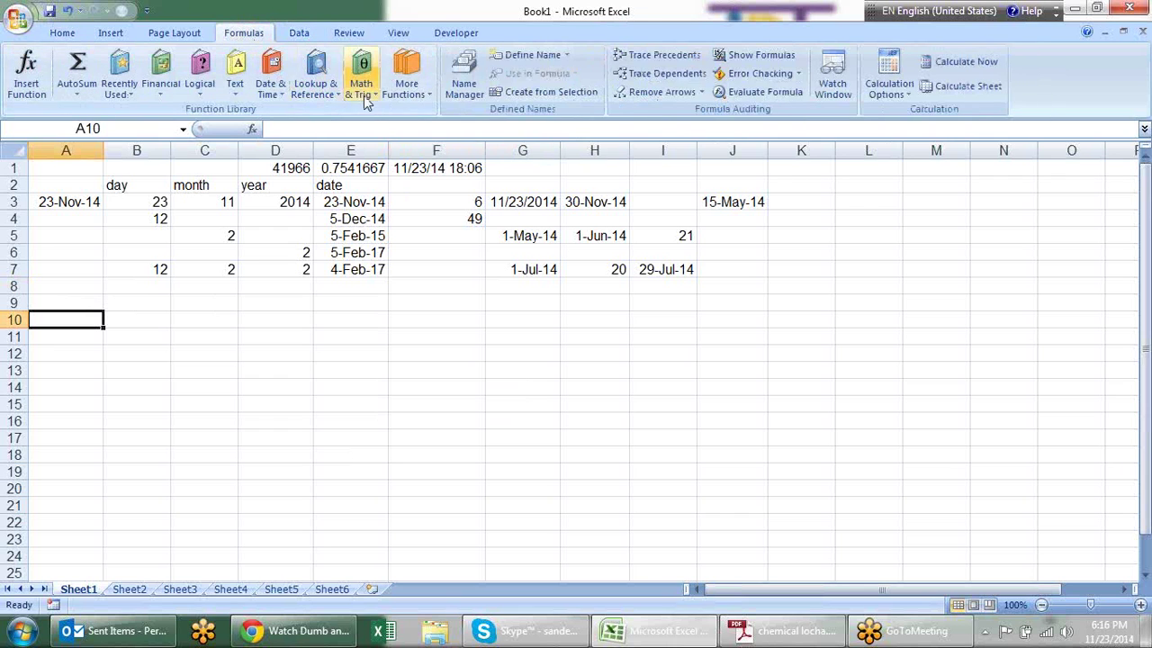
pyautogui.click(270, 89)
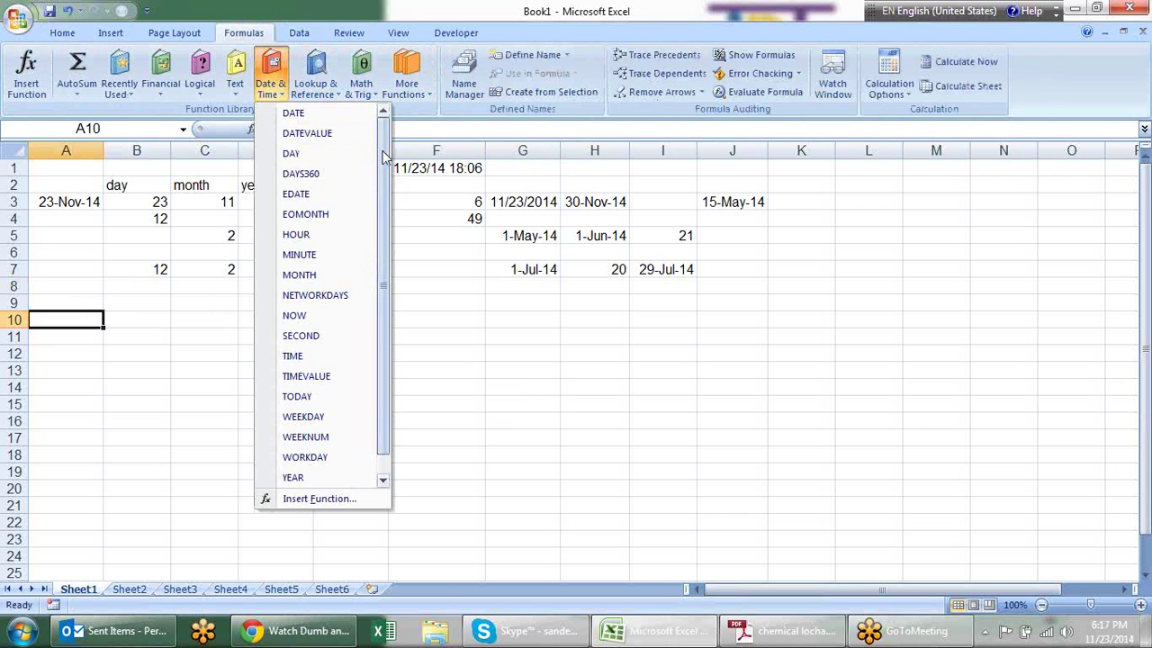
pyautogui.scroll(-1, 373, 173)
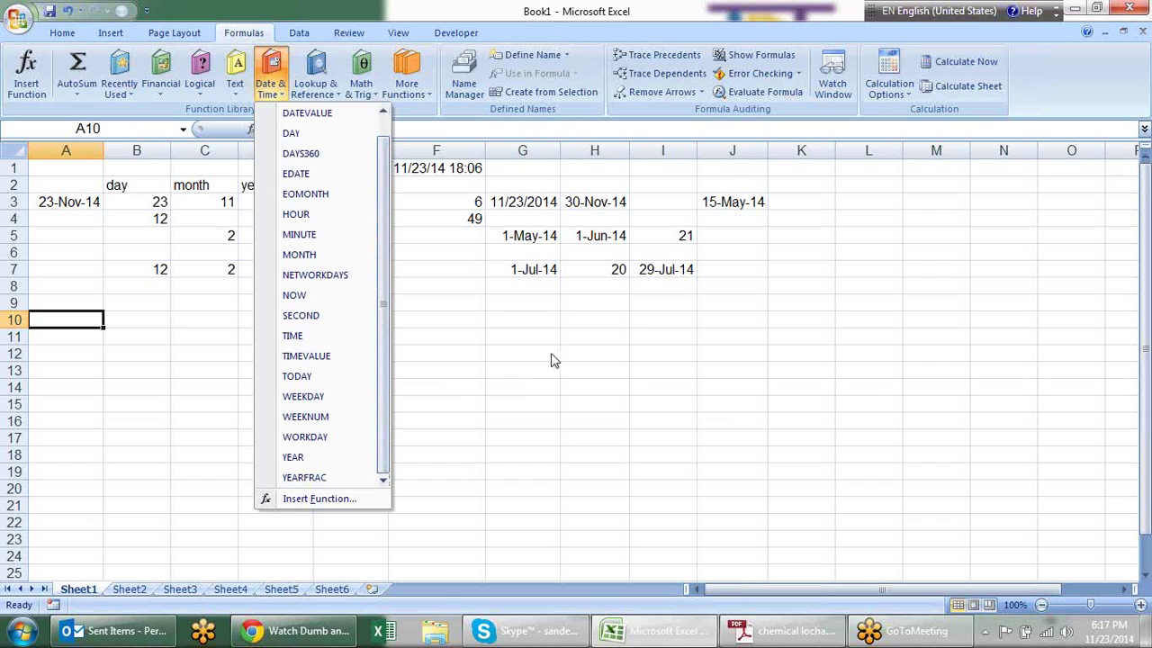
pyautogui.click(532, 372)
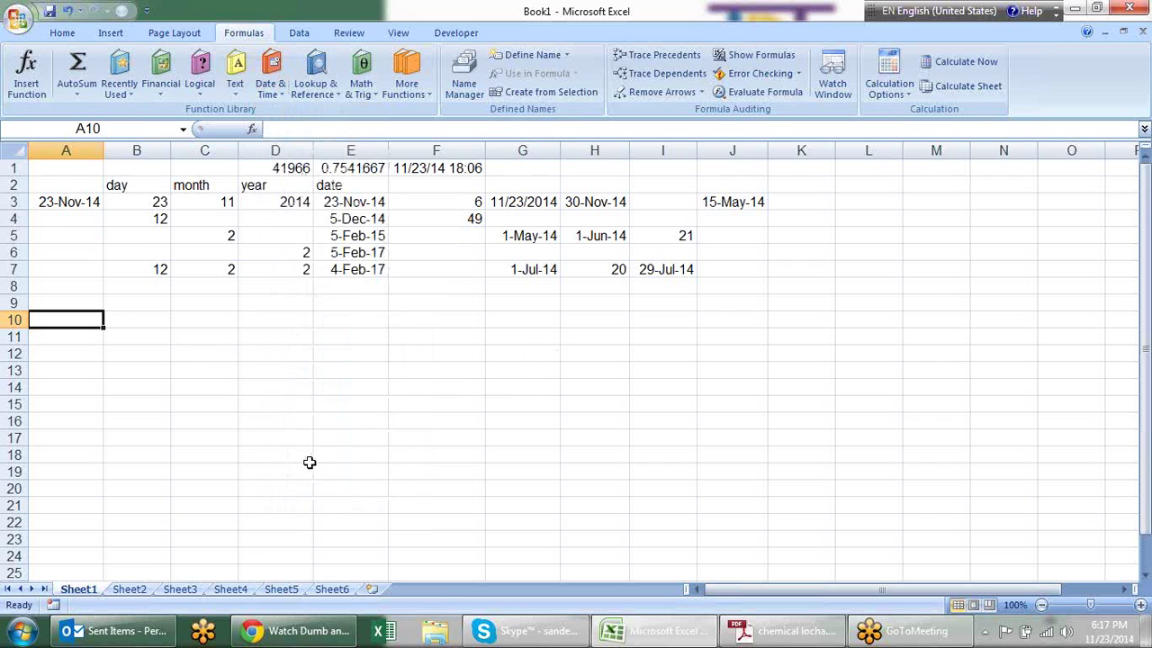
# Insert the current time, 6:17 PM, into A10 with Ctrl+Shift+;.
pyautogui.hotkey('ctrl', ';')
pyautogui.press('Escape')
pyautogui.hotkey('ctrl', 'shift', ';')
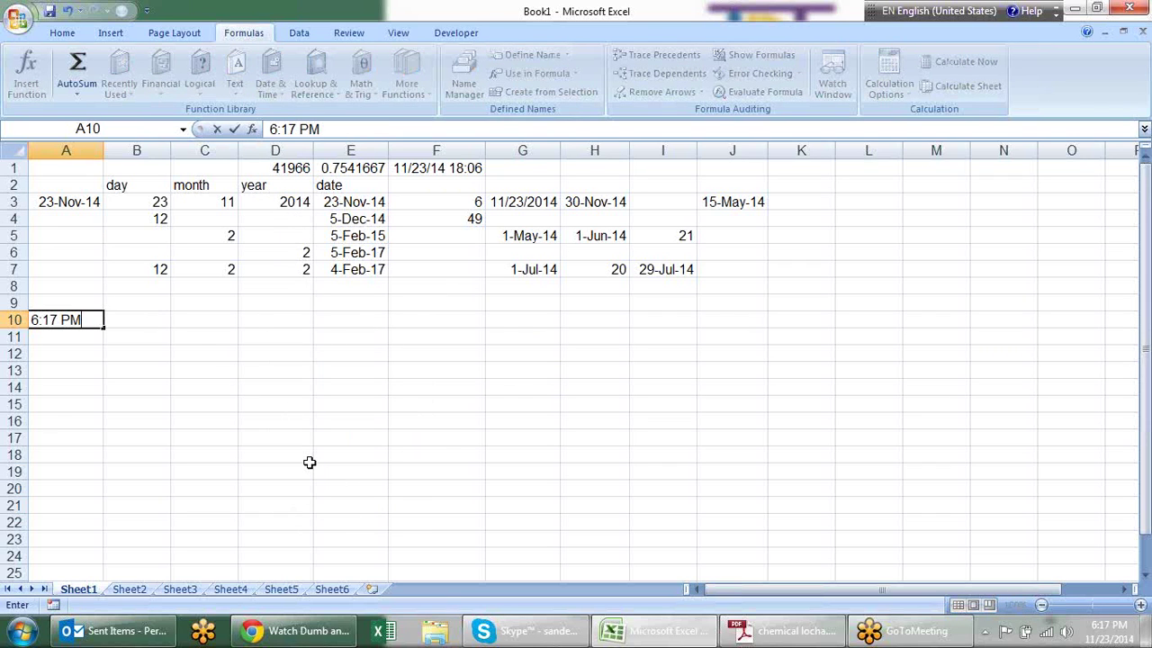
pyautogui.press('Right')
# Add headings hour, minute, second and time in B9 through E9.
pyautogui.press('Up')
pyautogui.write('hour')
pyautogui.press('Tab')
pyautogui.write('minute')
pyautogui.press('Tab')
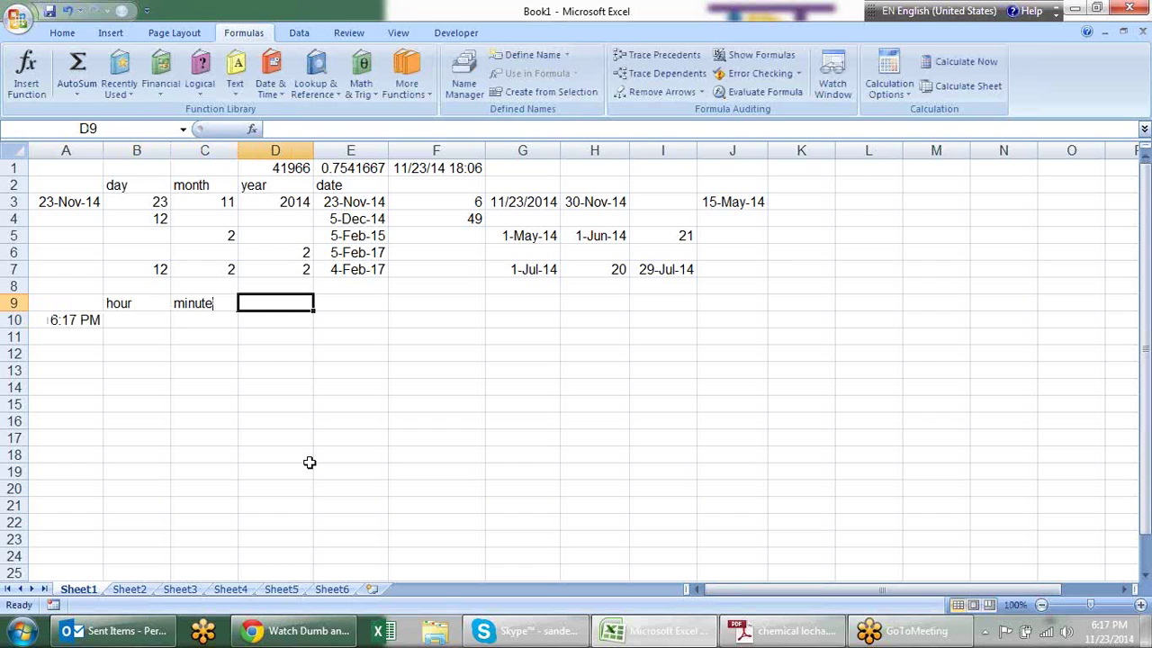
pyautogui.write('second')
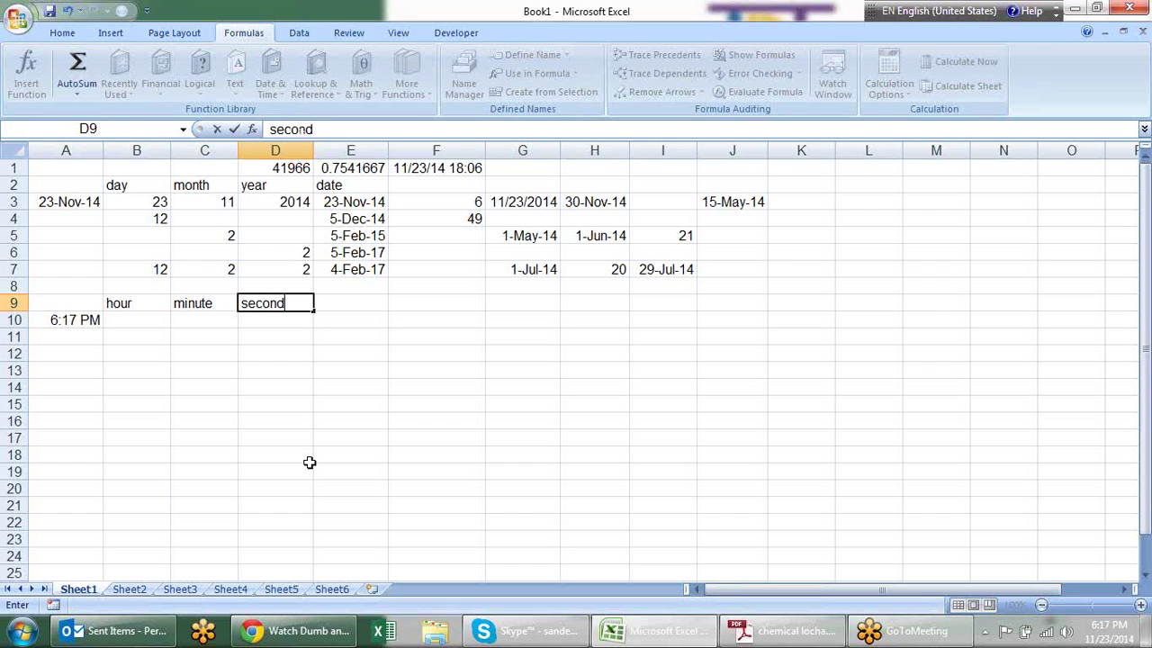
pyautogui.press('Tab')
pyautogui.write('time')
pyautogui.press('Return')
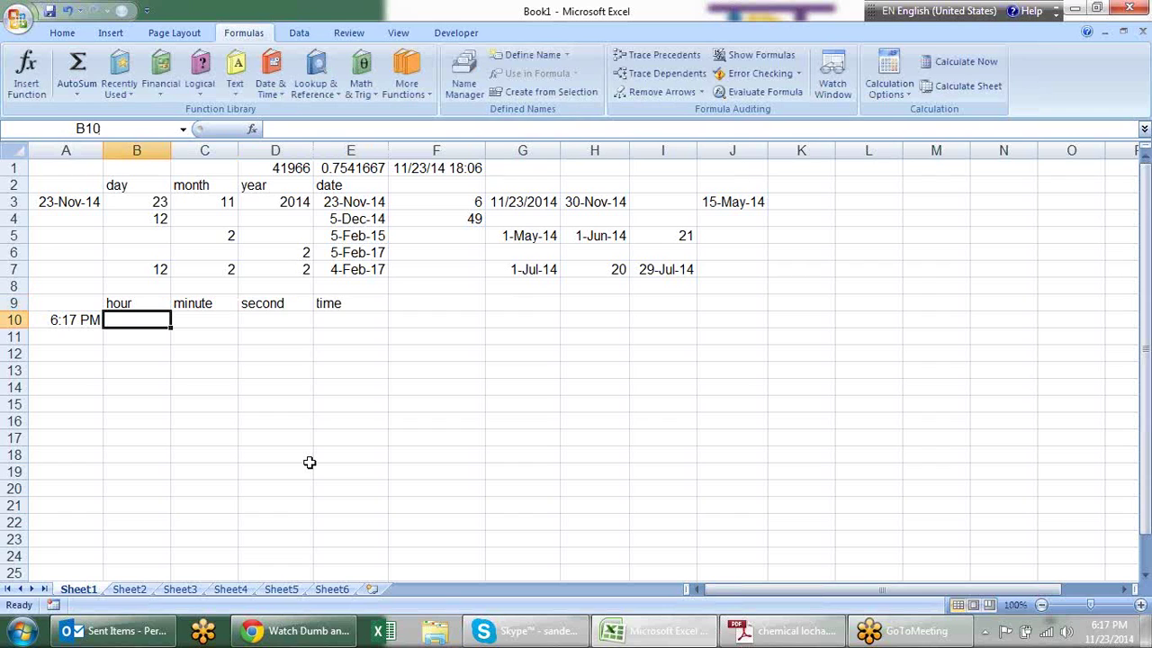
# Enter =HOUR(A10) in B10 and =MINUTE(A10) in C10, giving 18 and 17.
pyautogui.write('=hou')
pyautogui.press('Tab')
pyautogui.write('A10')
pyautogui.press('Return')
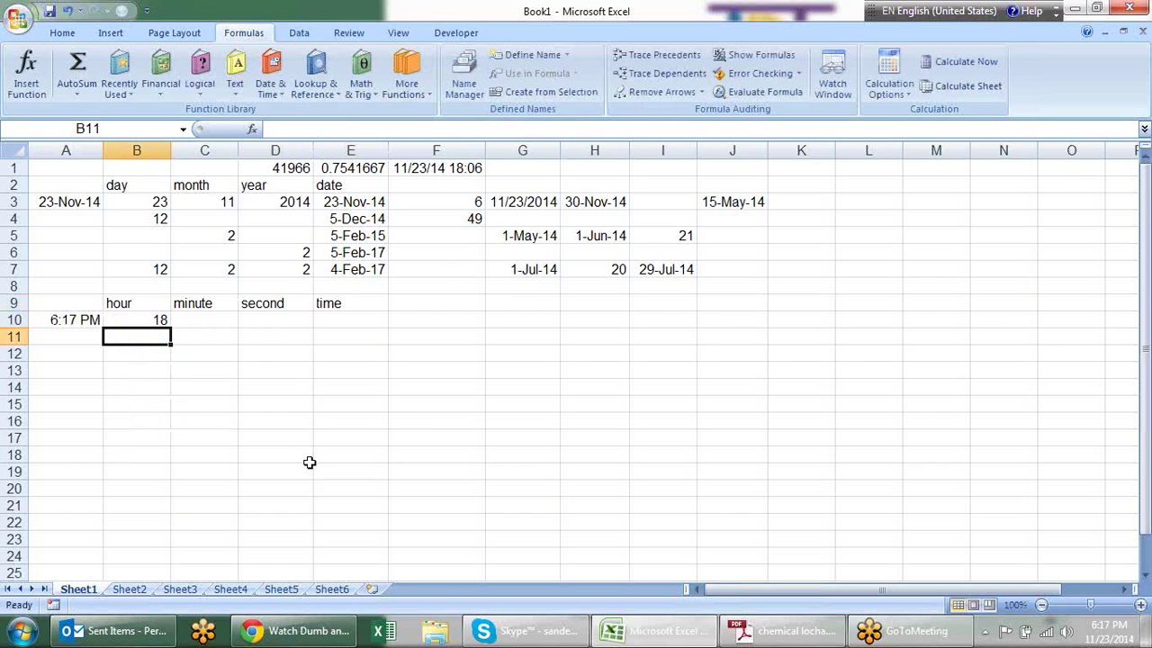
pyautogui.press('Up')
pyautogui.press('Right')
pyautogui.write('=')
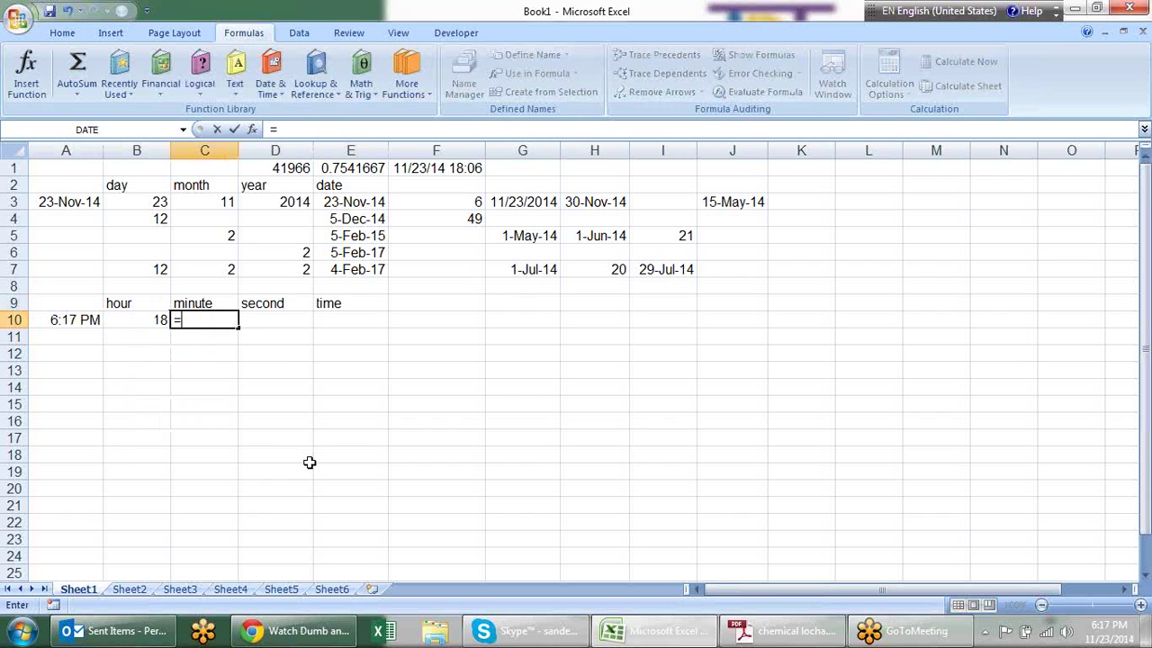
pyautogui.write('min')
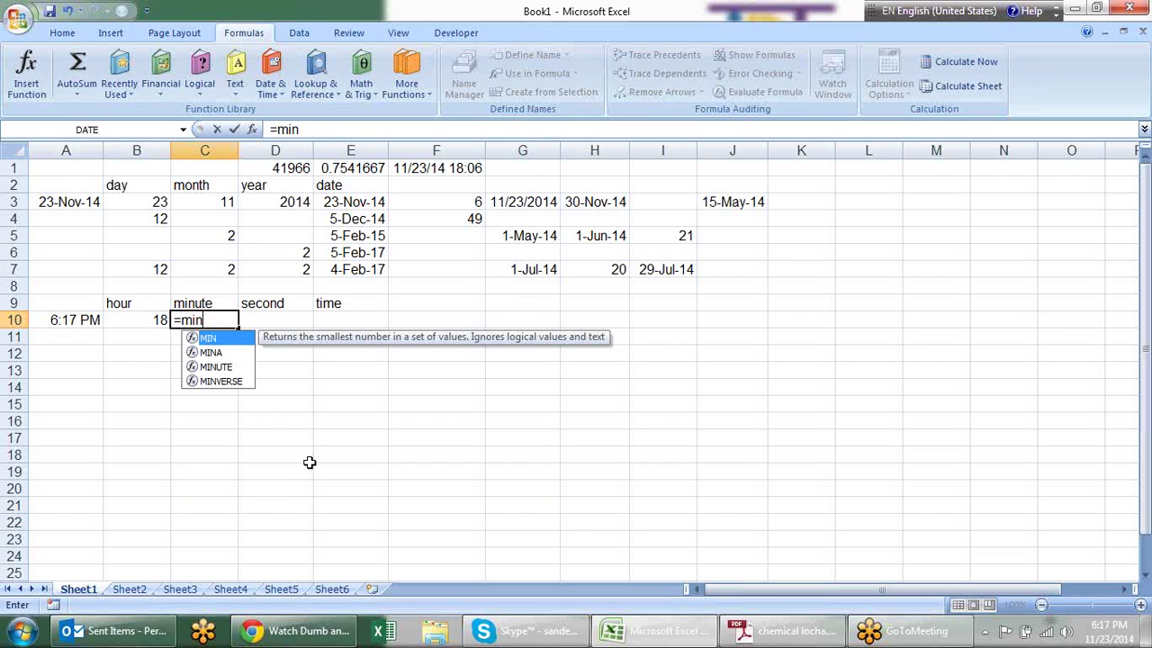
pyautogui.press('Down')
pyautogui.press('Down')
pyautogui.press('Tab')
pyautogui.press('Left')
pyautogui.press('Left')
pyautogui.press('Return')
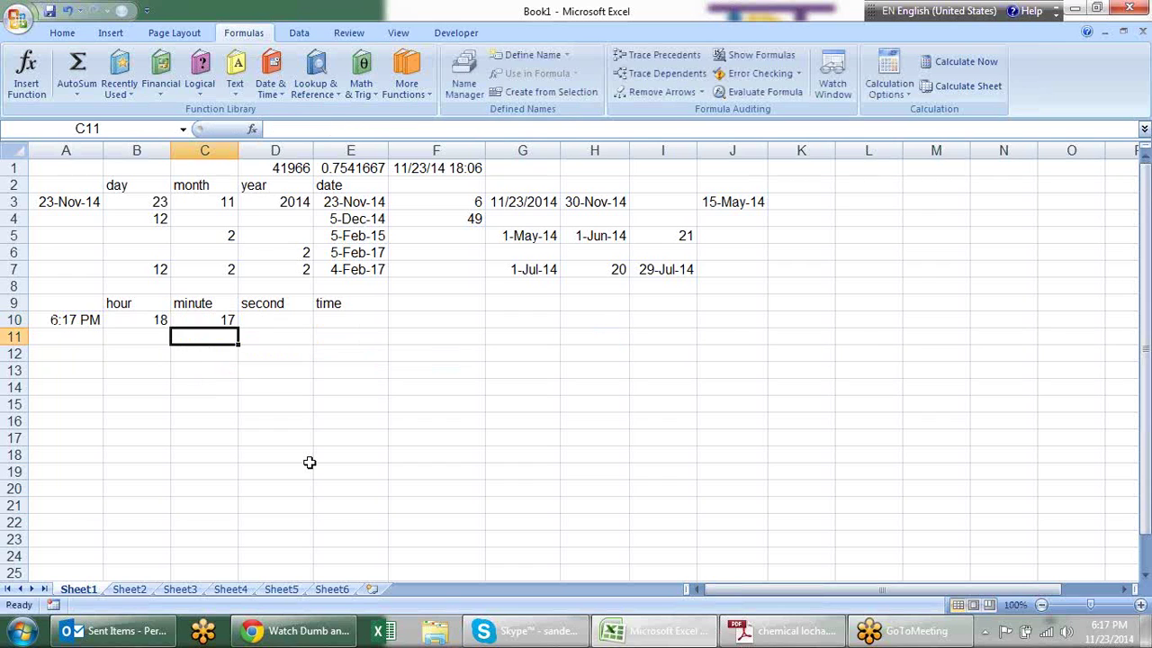
# Enter =SECOND(A10) in D10, returning 0.
pyautogui.press('Up')
pyautogui.press('Right')
pyautogui.write('=')
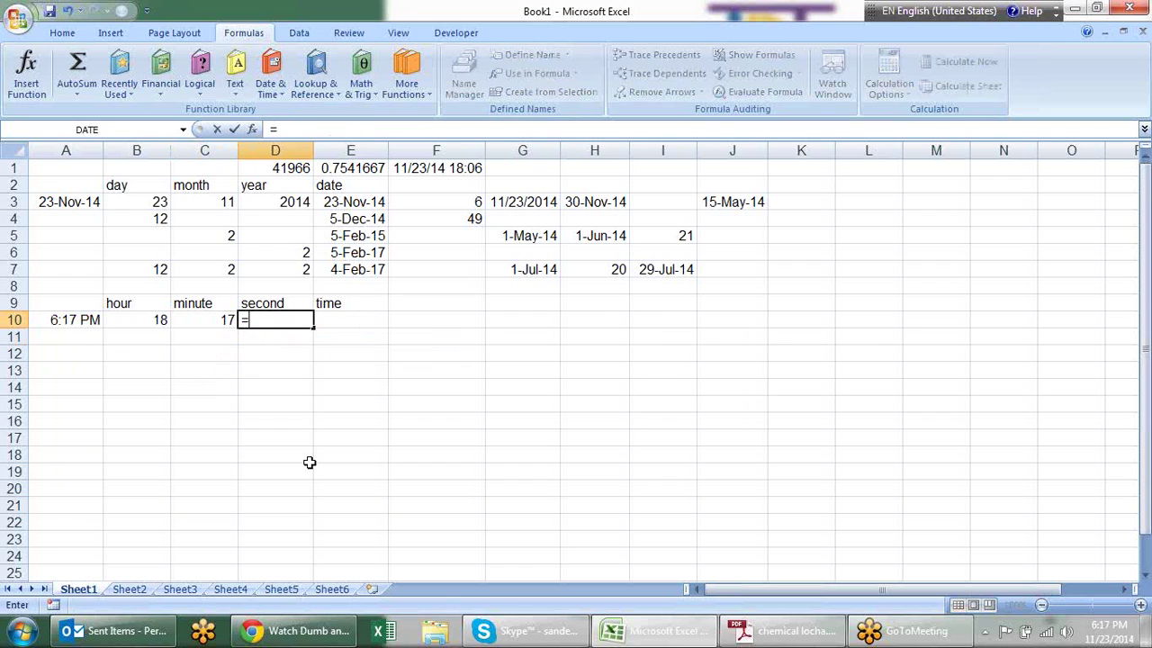
pyautogui.write('se')
pyautogui.press('Down')
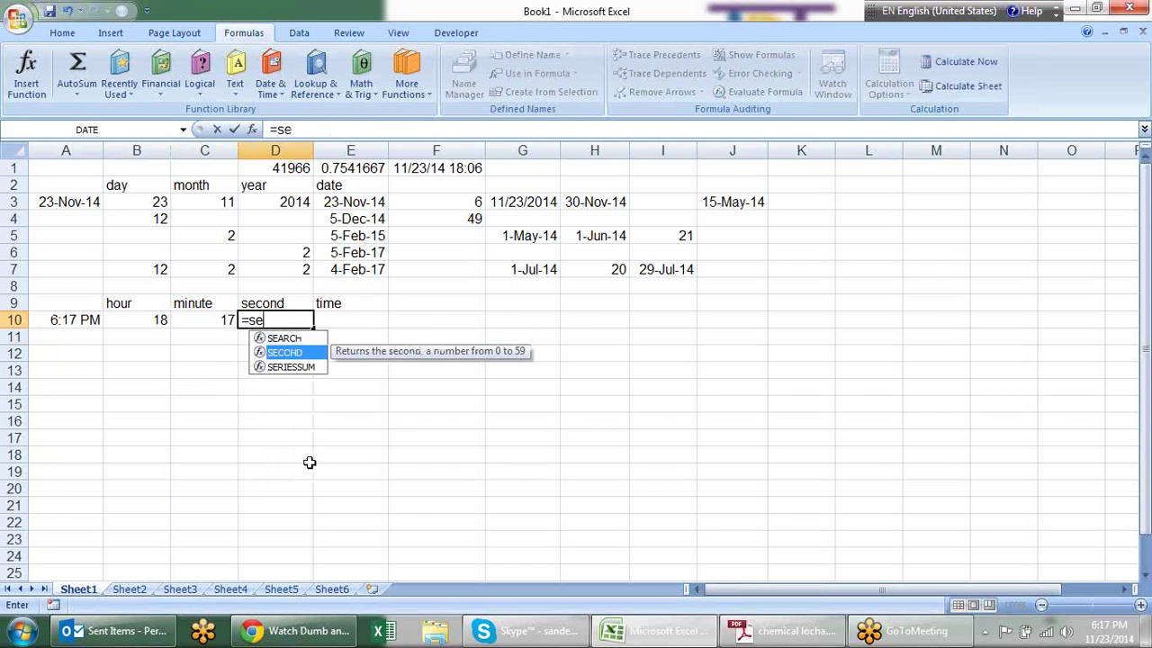
pyautogui.press('Tab')
pyautogui.press('Left')
pyautogui.press('Left')
pyautogui.press('Left')
pyautogui.press('Return')
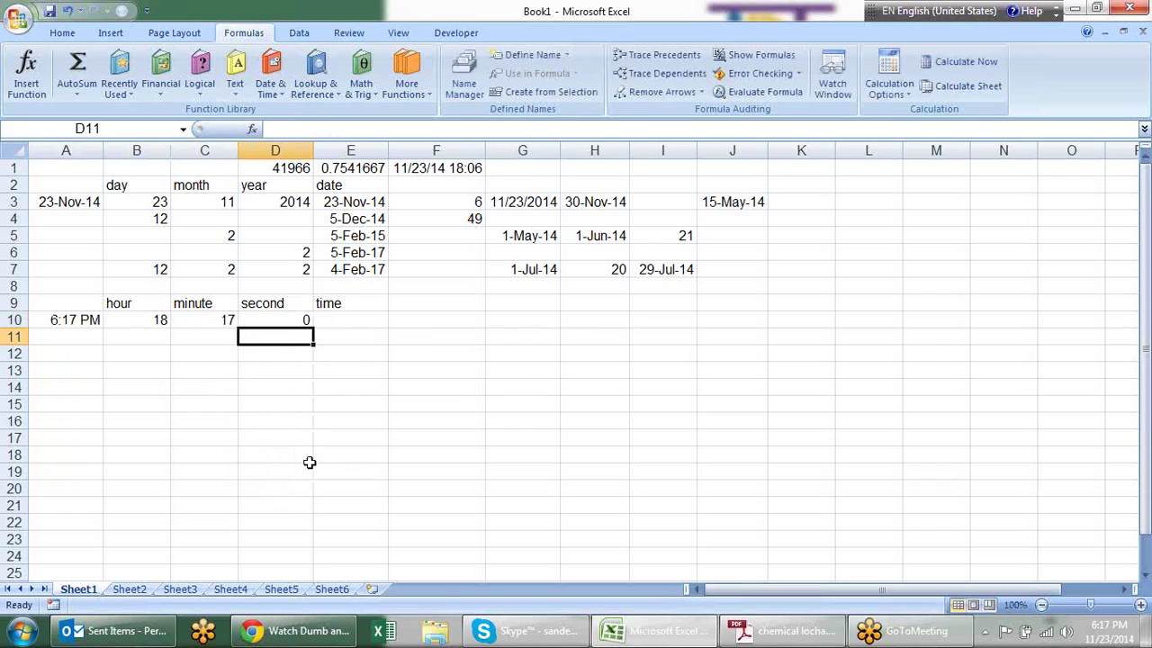
pyautogui.press('Up')
pyautogui.press('Right')
# Enter =TIME(B10,C10,D10) in E10 to show 6:17 PM.
pyautogui.write('=')
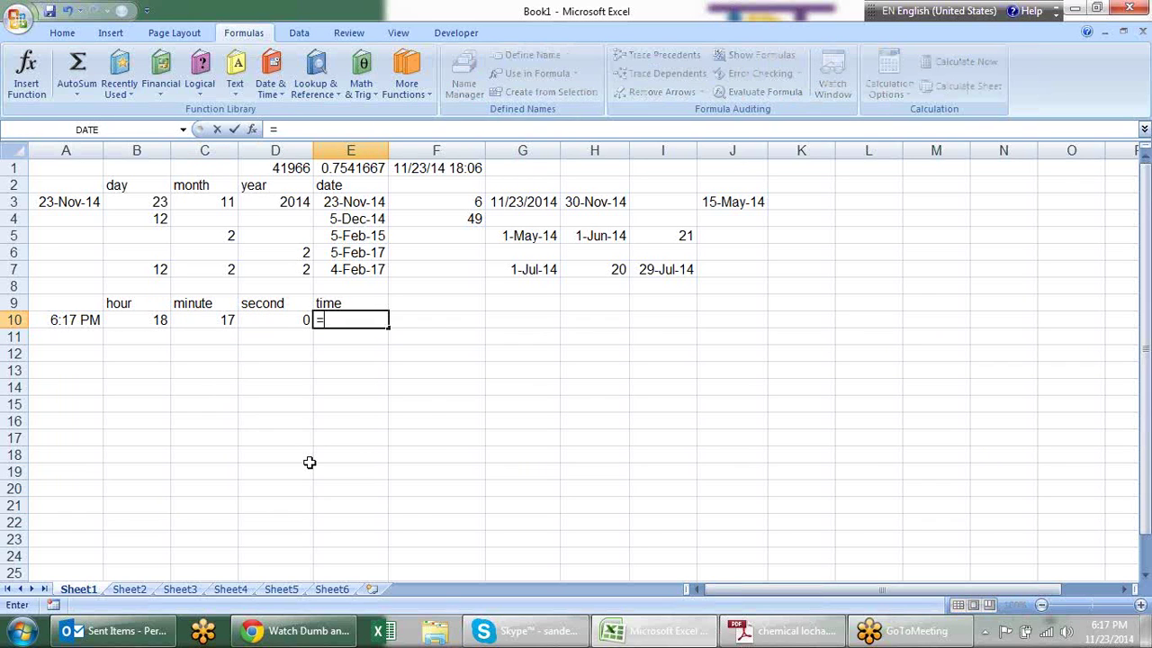
pyautogui.write('tim')
pyautogui.press('Tab')
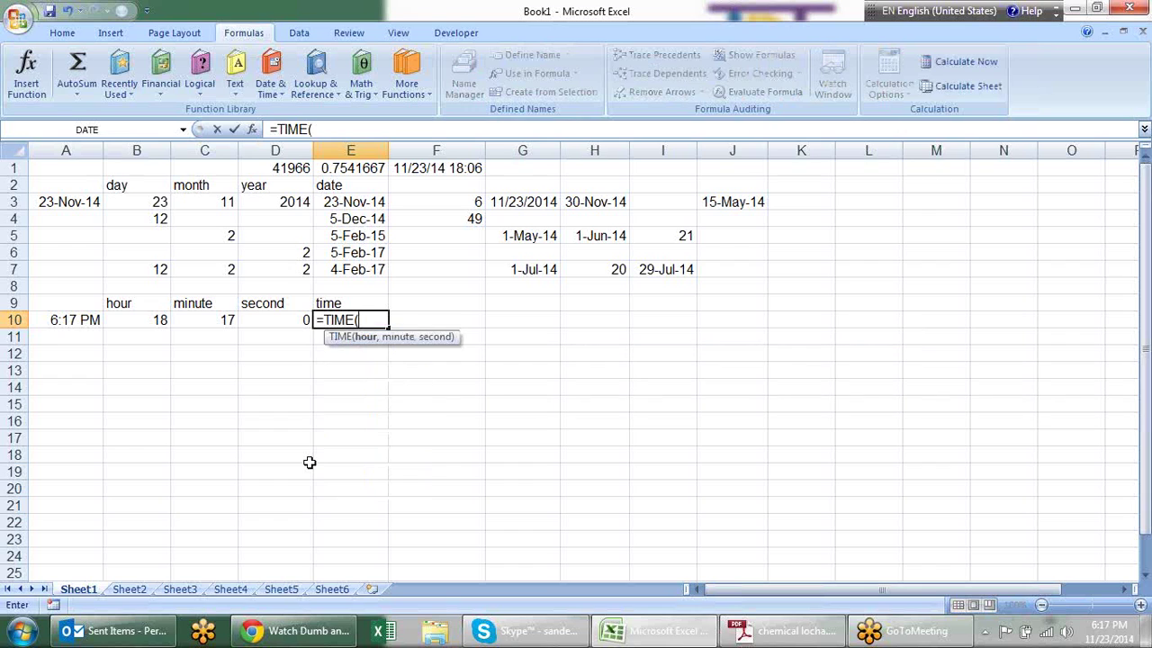
pyautogui.press('Left')
pyautogui.press('Left')
pyautogui.press('Left')
pyautogui.write(',')
pyautogui.press('Left')
pyautogui.press('Left')
pyautogui.write(',')
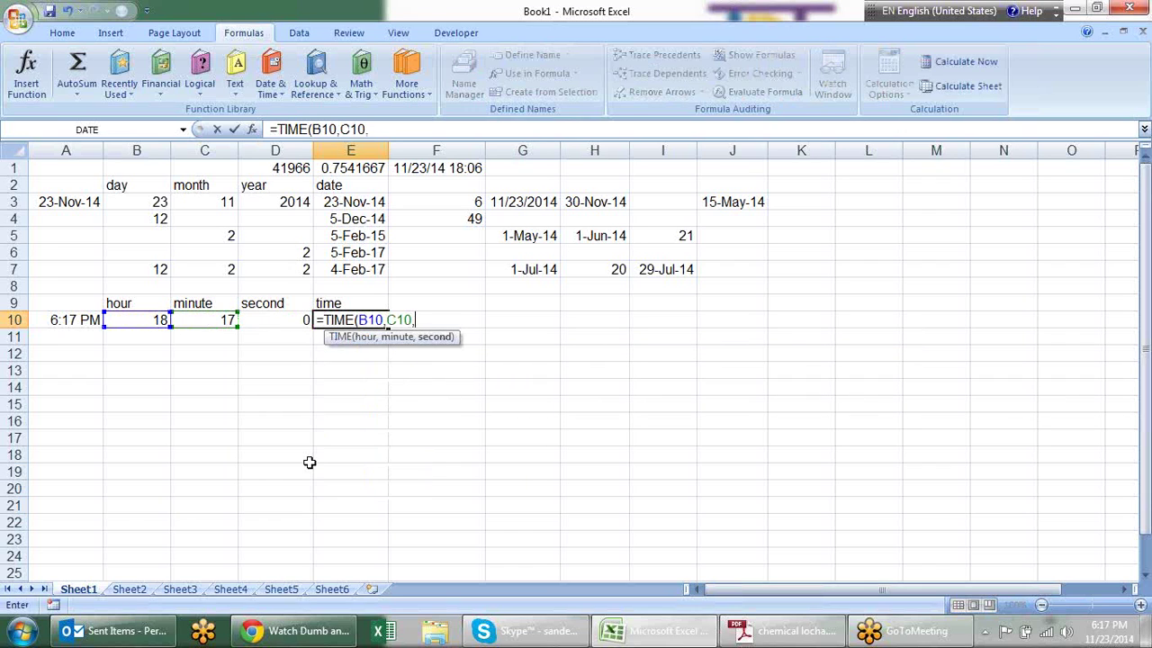
pyautogui.press('Left')
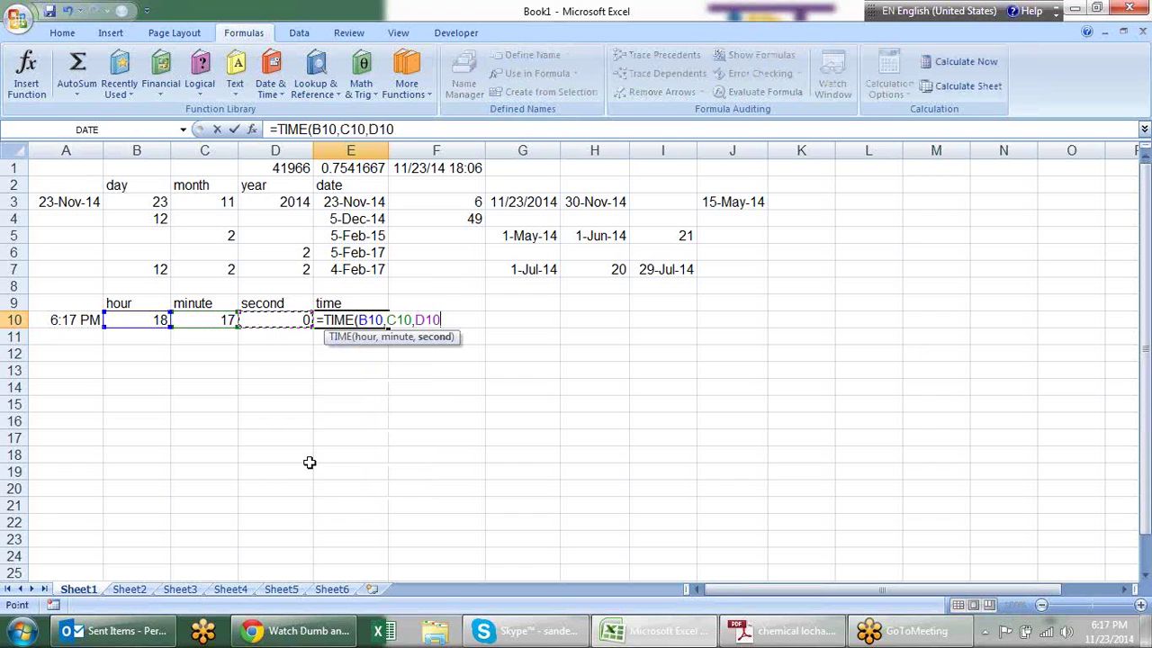
pyautogui.press('Return')
pyautogui.press('Up')
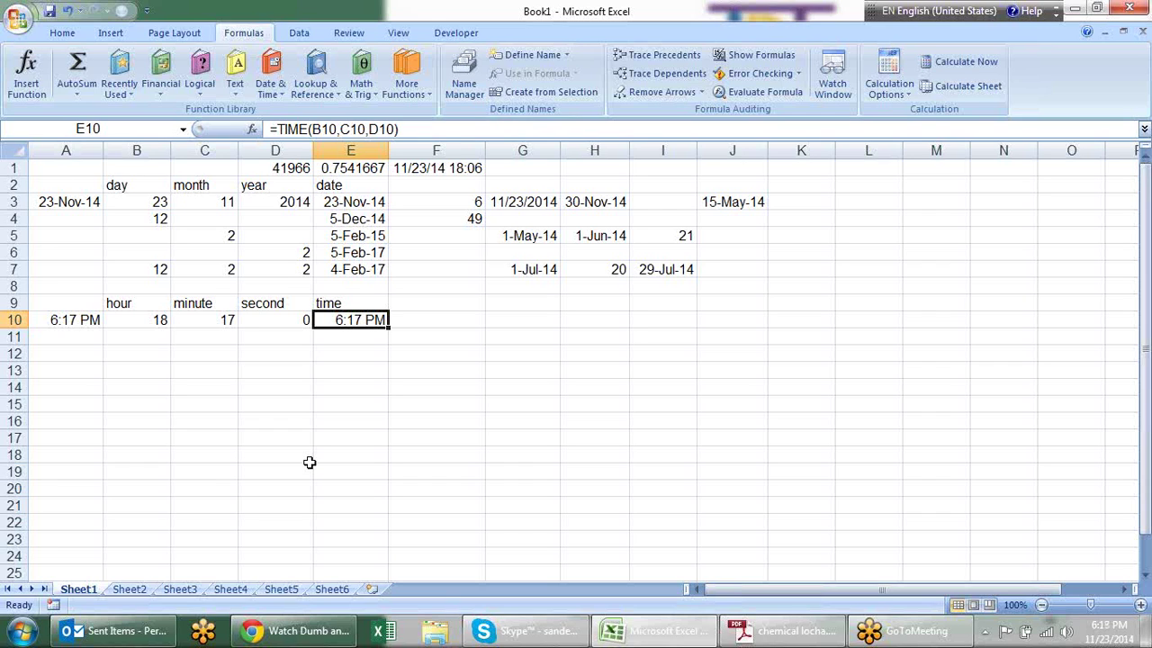
# Enter 2 hours, 5 minutes and 15 seconds in B11, C11 and D11.
pyautogui.press('Down')
pyautogui.press('Left')
pyautogui.press('Left')
pyautogui.press('Up')
pyautogui.press('Down')
pyautogui.press('Left')
pyautogui.write('2')
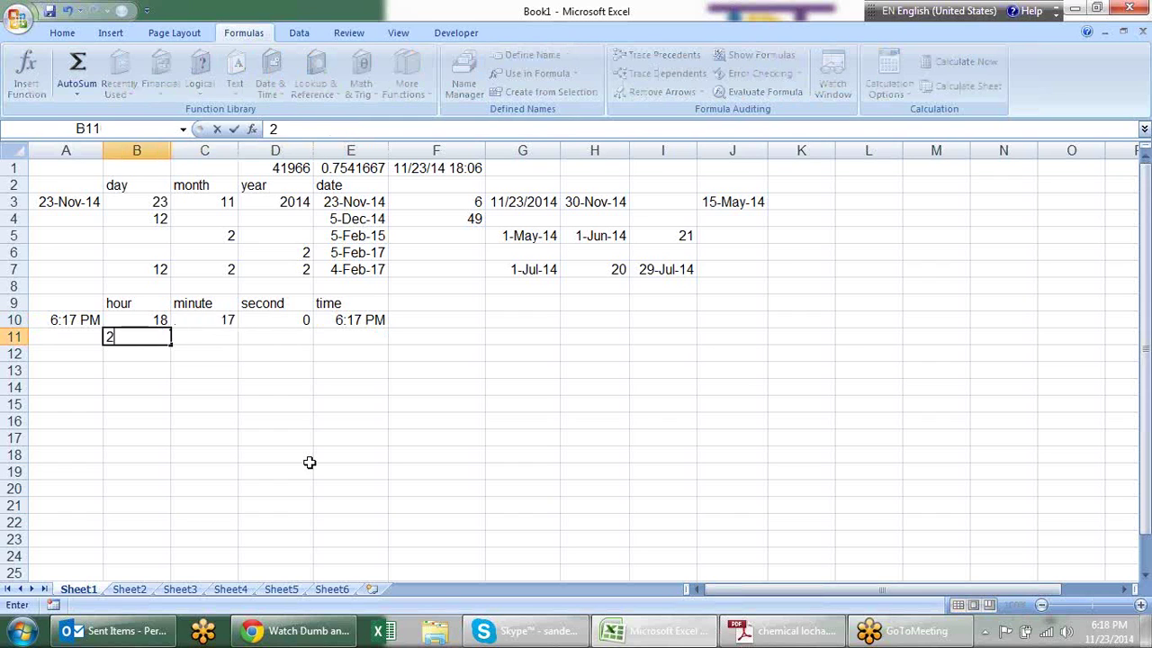
pyautogui.press('Tab')
pyautogui.write('5')
pyautogui.press('Tab')
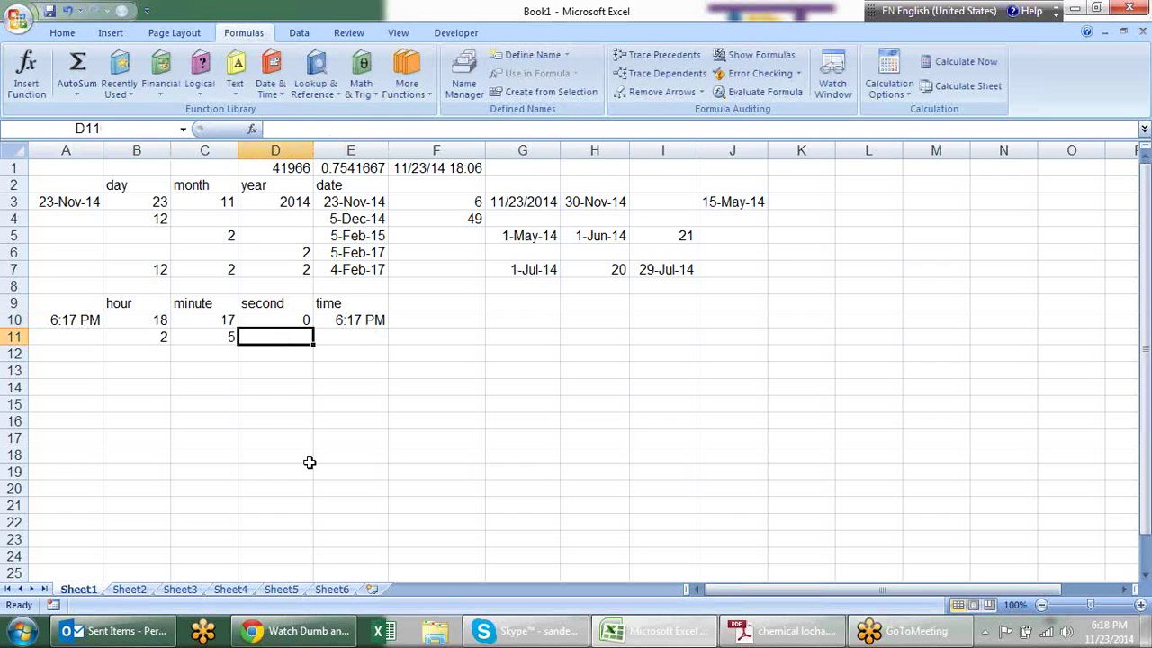
pyautogui.write('15')
pyautogui.press('Return')
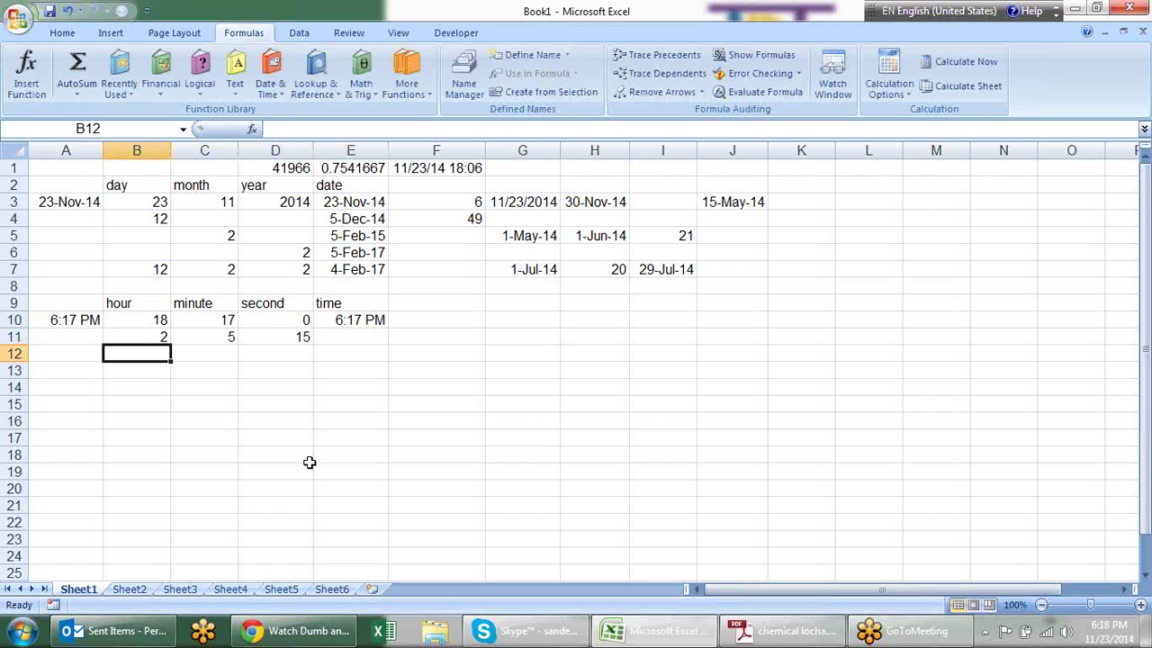
# Enter =E10+(B11/24) in E11 and format the result as a time.
pyautogui.press('Up')
pyautogui.press('Right')
pyautogui.press('Right')
pyautogui.press('Right')
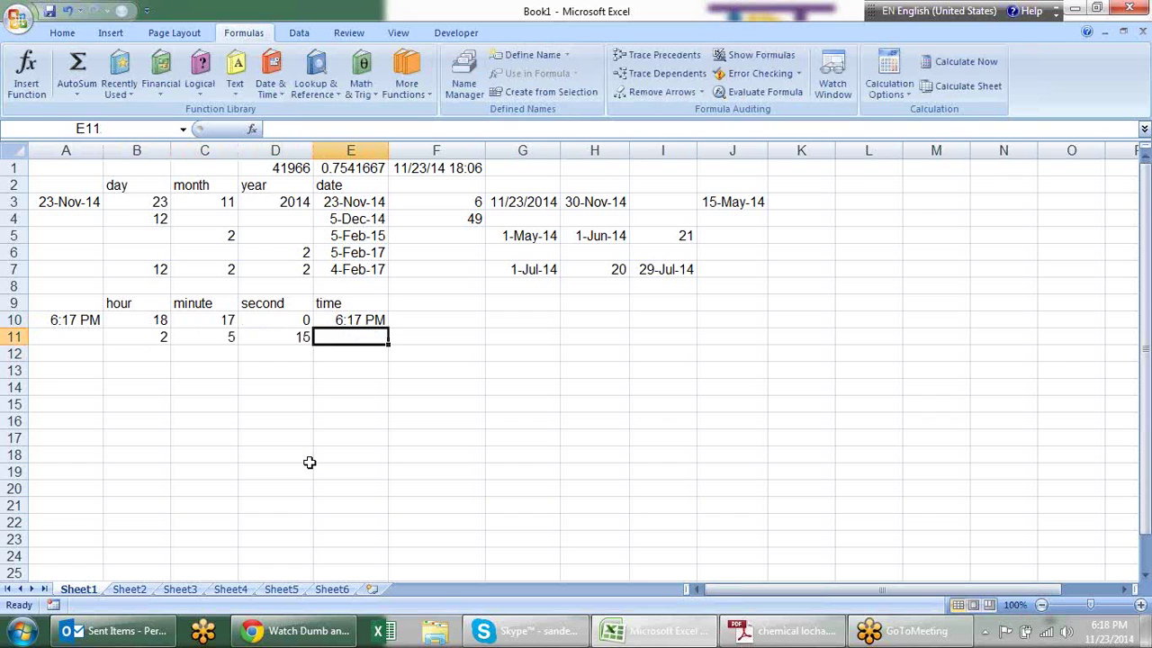
pyautogui.write('=')
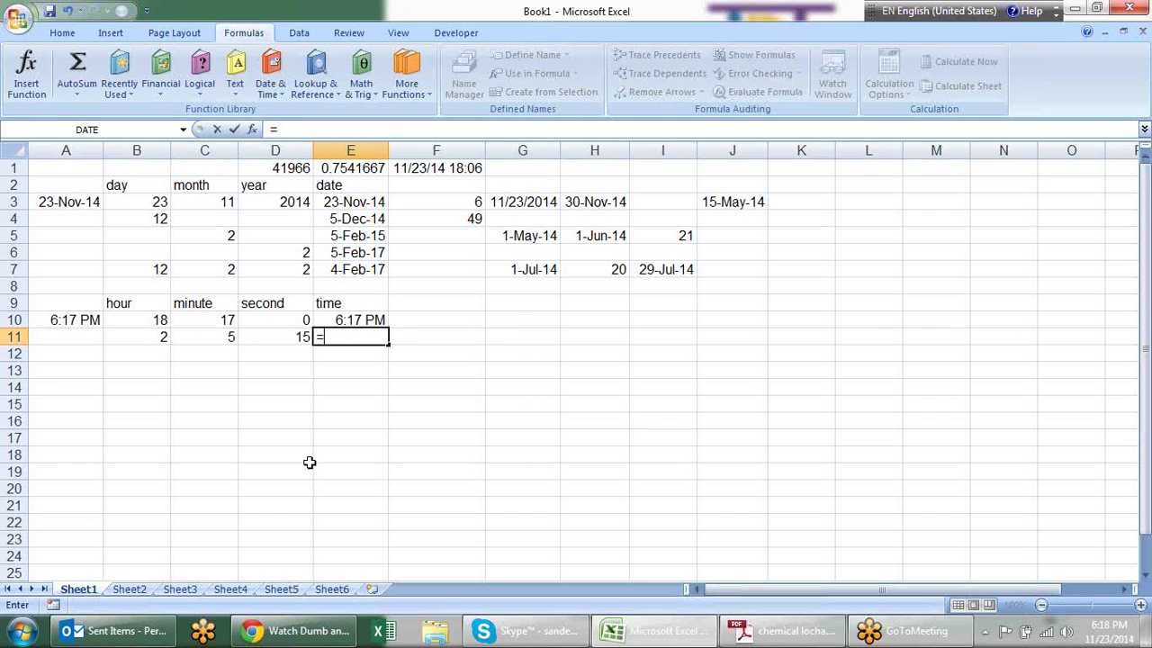
pyautogui.press('Up')
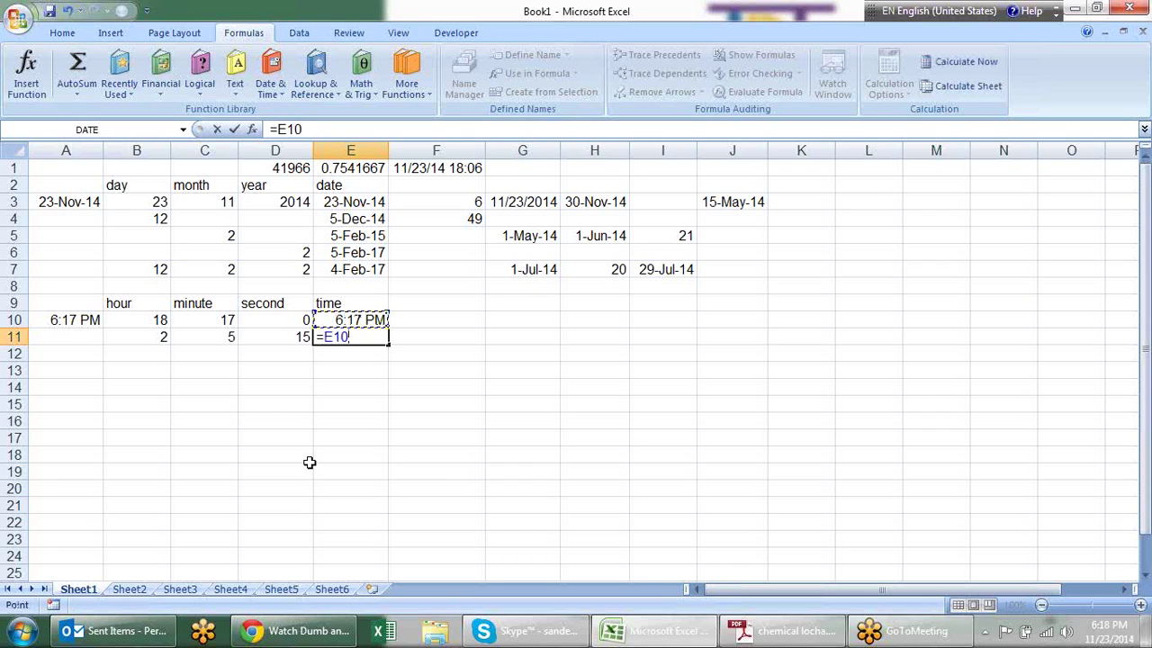
pyautogui.write('+')
pyautogui.write('(')
pyautogui.click(163, 337)
pyautogui.write('/24)')
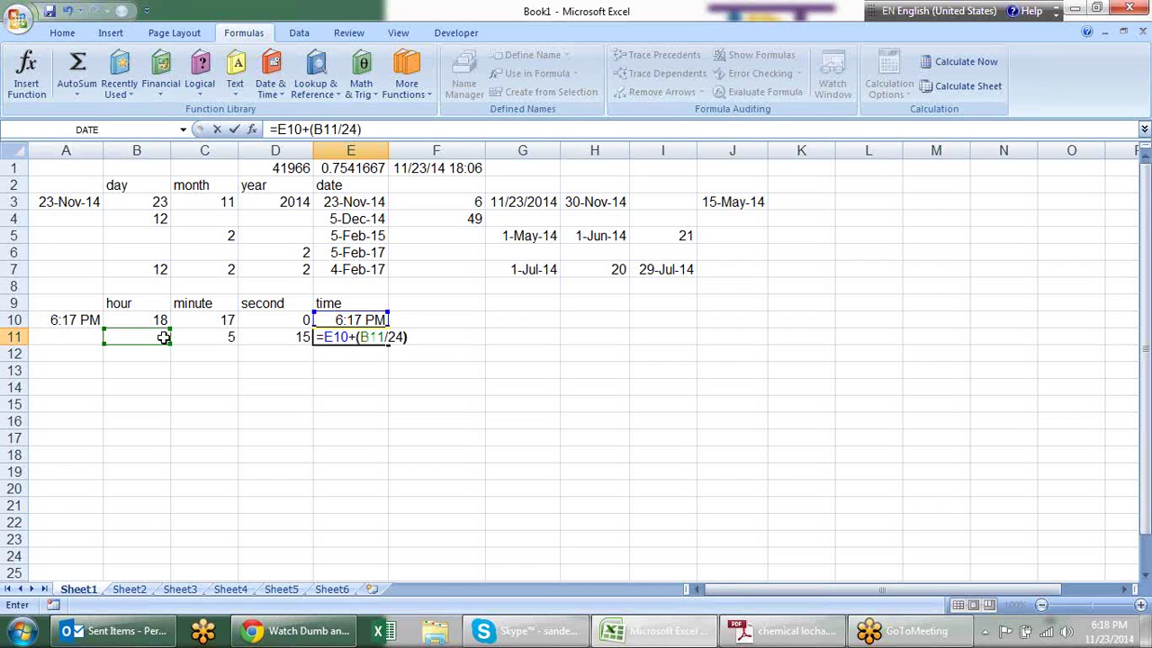
pyautogui.press('Return')
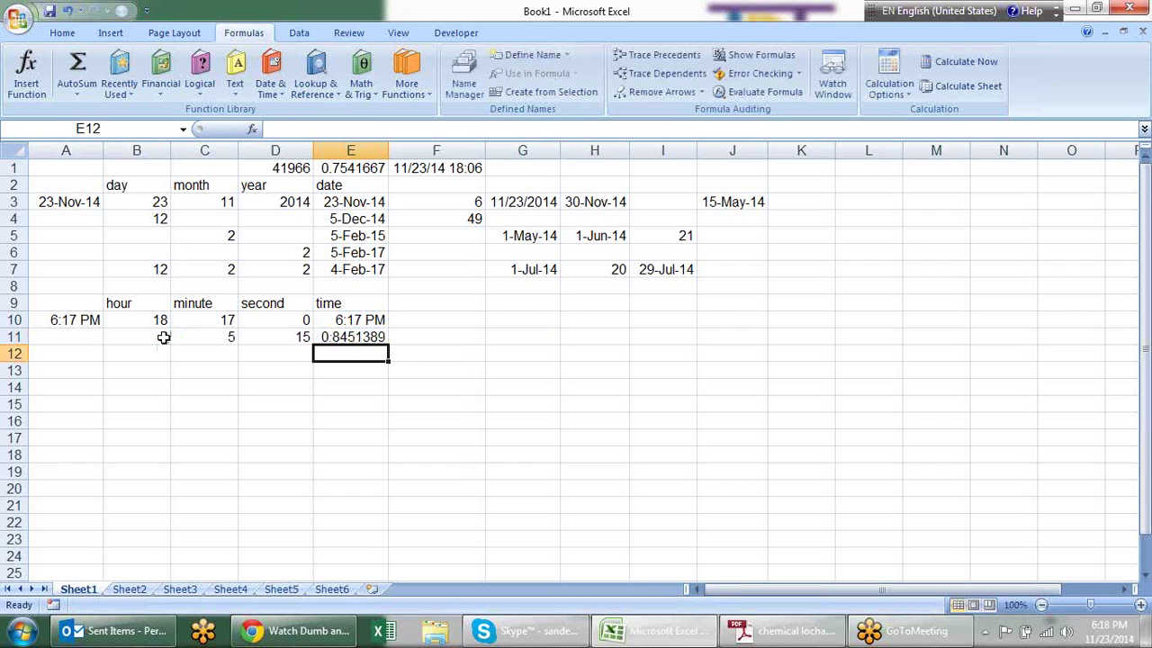
pyautogui.press('Up')
pyautogui.hotkey('ctrl', 'shift', '2')
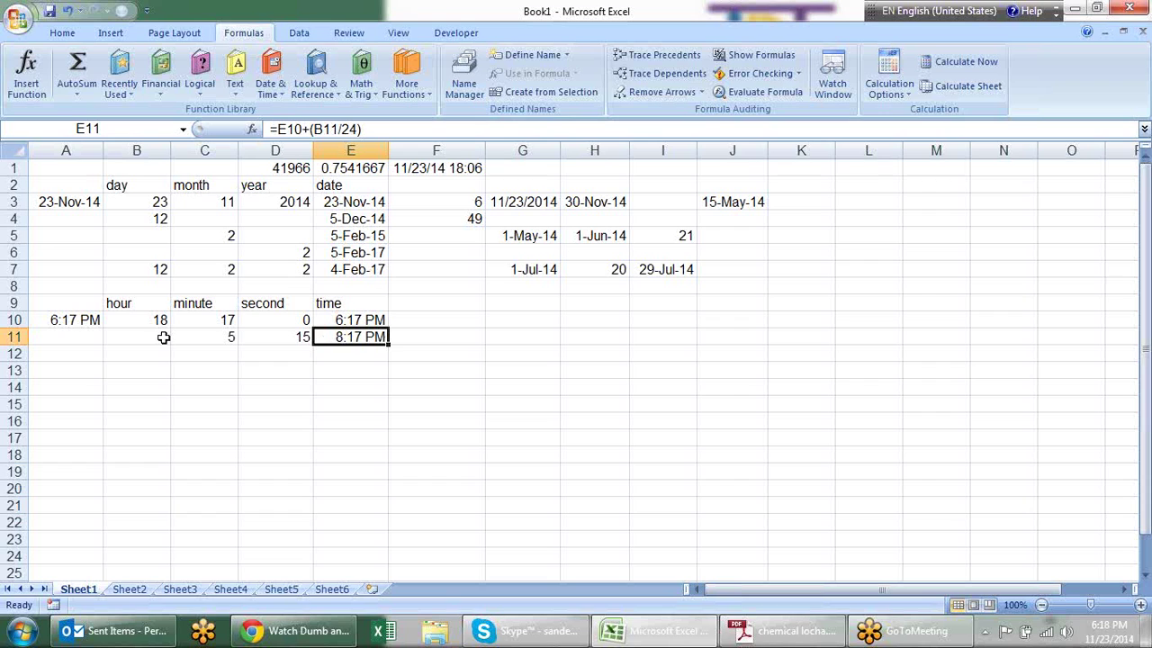
# Extend E11's formula with the minutes term +(C11/(24*60)).
pyautogui.press('F2')
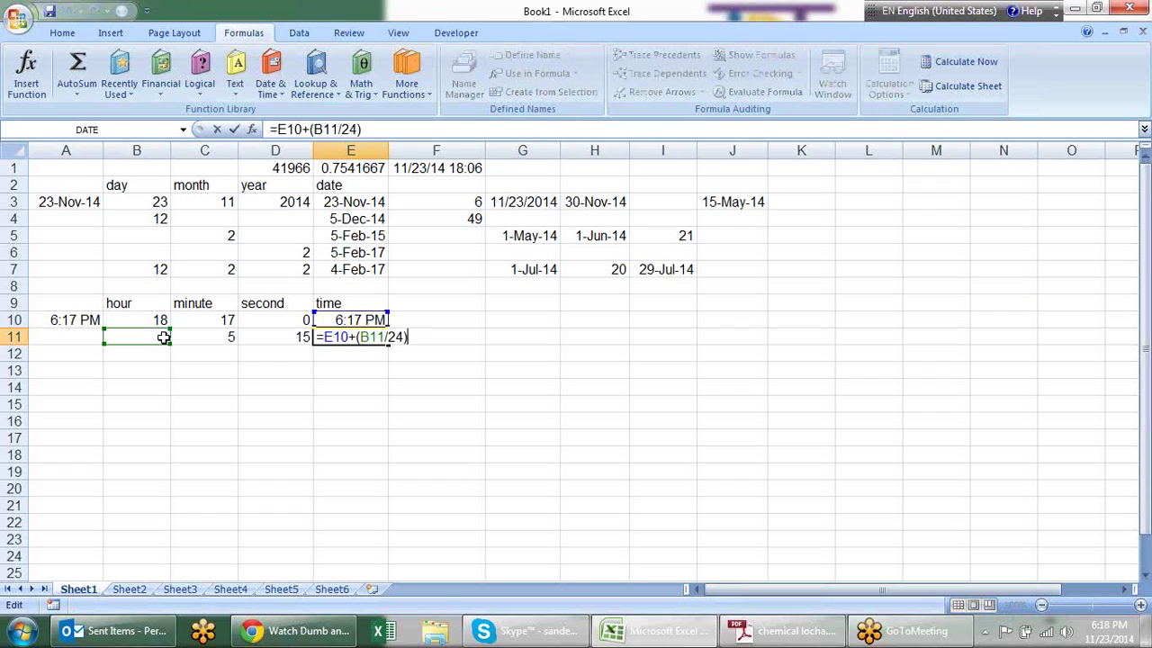
pyautogui.write('+')
pyautogui.write('(')
pyautogui.click(210, 337)
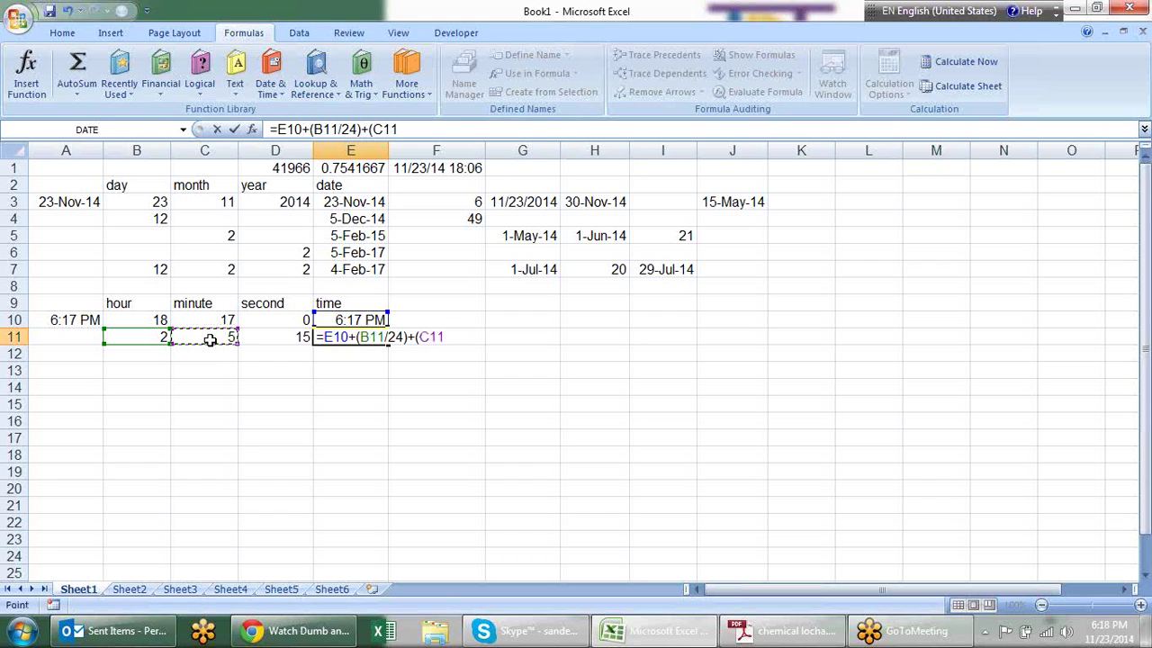
pyautogui.write('/(24*60)')
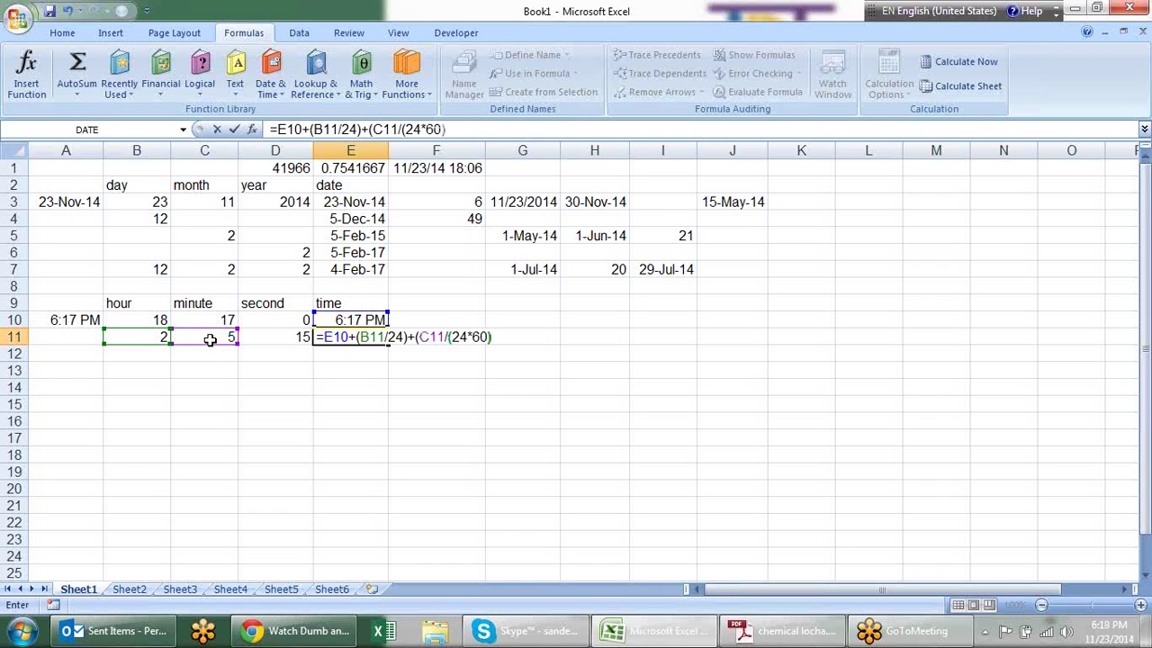
pyautogui.write(')')
pyautogui.press('Return')
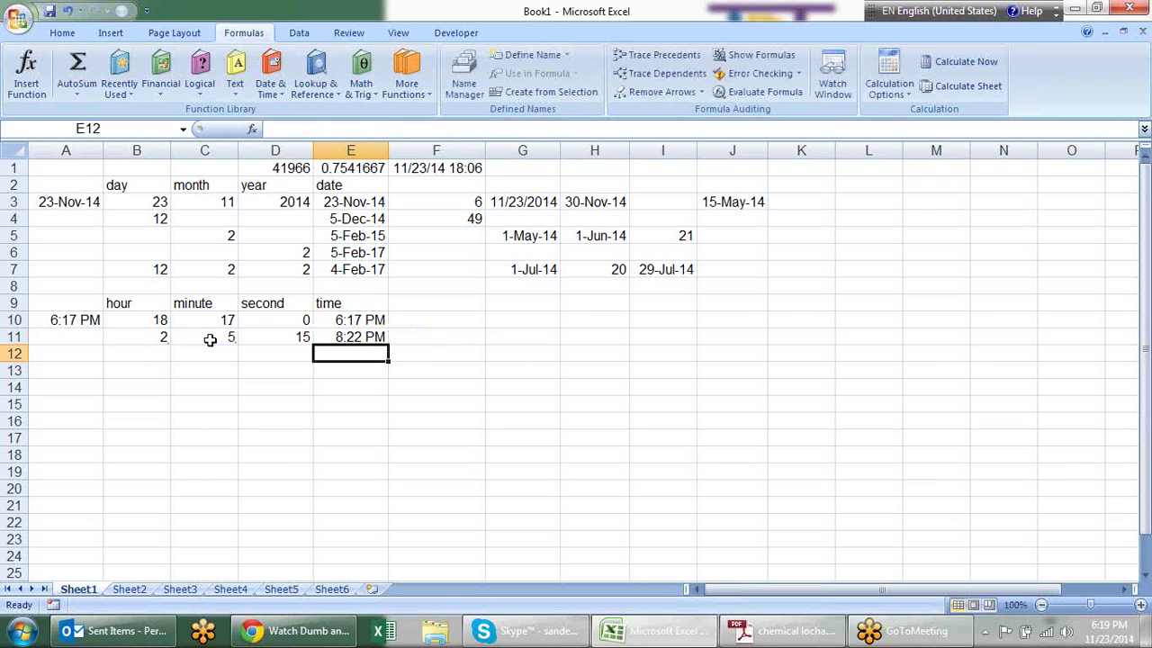
pyautogui.press('Up')
# Append the seconds term +(D11/(24*60*60)) to E11's formula, giving 8:22 PM.
pyautogui.press('F2')
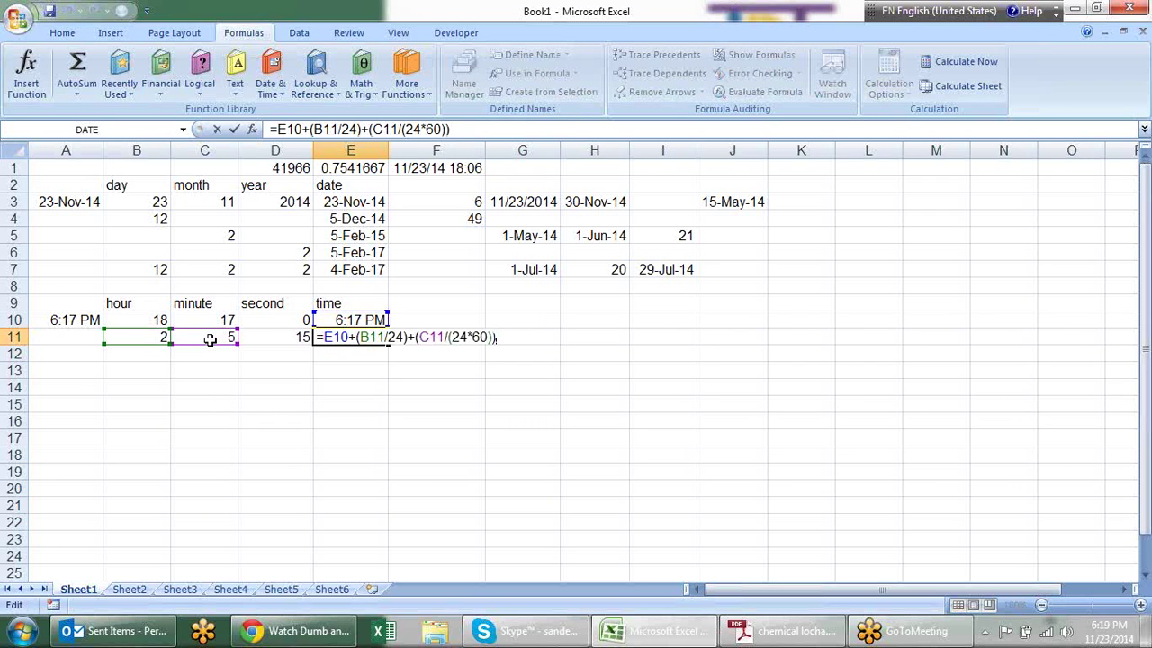
pyautogui.hotkey('shift', 'Left')
pyautogui.hotkey('shift', 'Left')
pyautogui.hotkey('shift', 'Left')
pyautogui.hotkey('shift', 'Left')
pyautogui.hotkey('shift', 'Left')
pyautogui.hotkey('shift', 'Left')
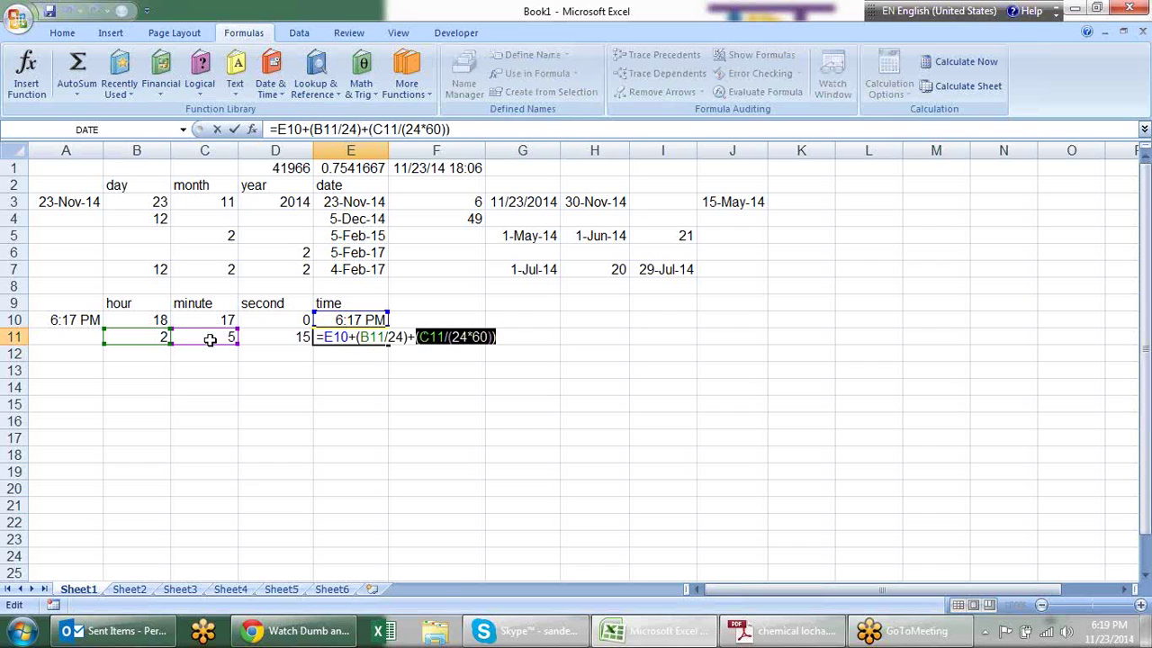
pyautogui.press('Left')
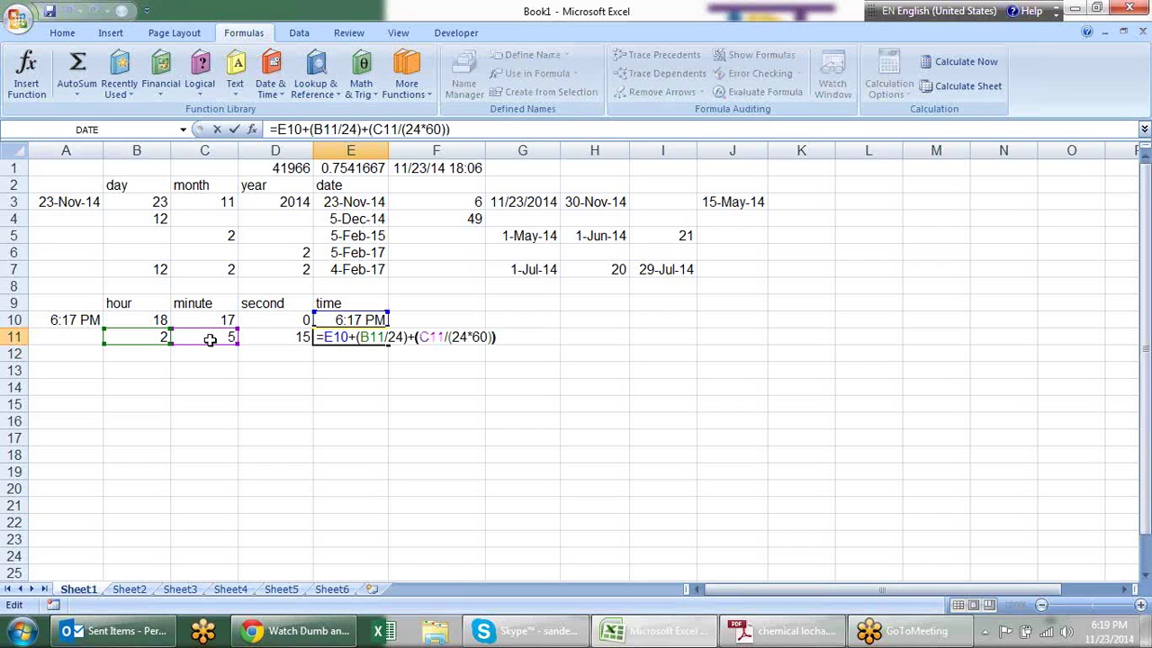
pyautogui.press('Right')
pyautogui.press('Right')
pyautogui.press('Right')
pyautogui.press('Right')
pyautogui.press('Right')
pyautogui.press('Right')
pyautogui.press('Right')
pyautogui.write('+')
pyautogui.hotkey('ctrl', 'v')
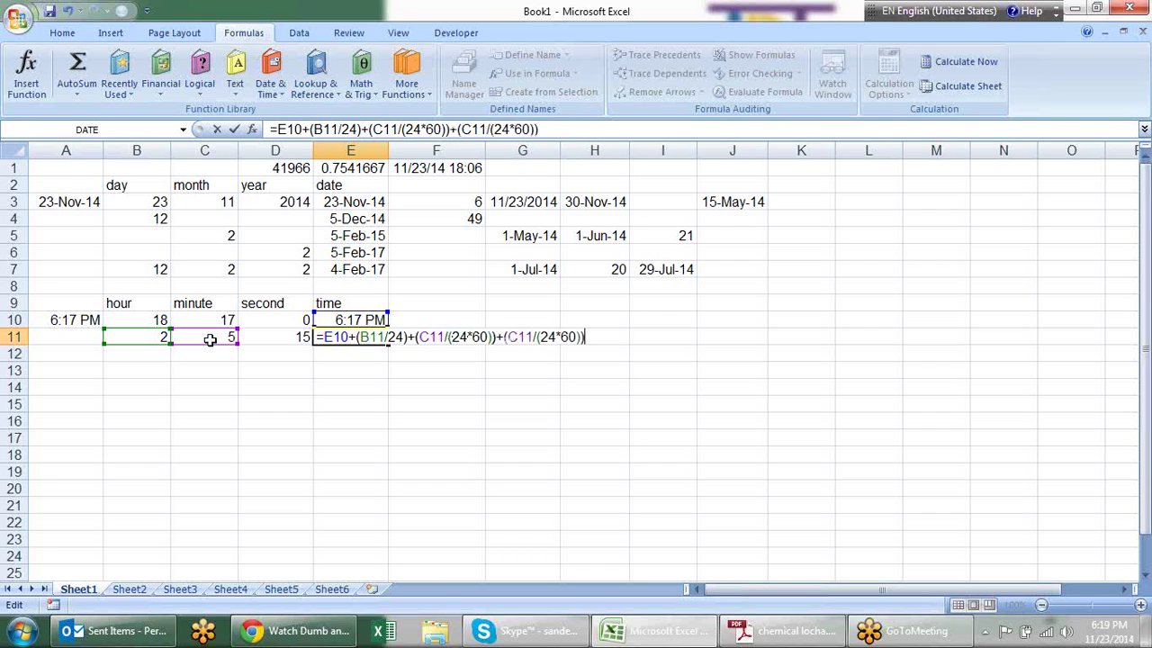
pyautogui.click(570, 337)
pyautogui.write('0*6')
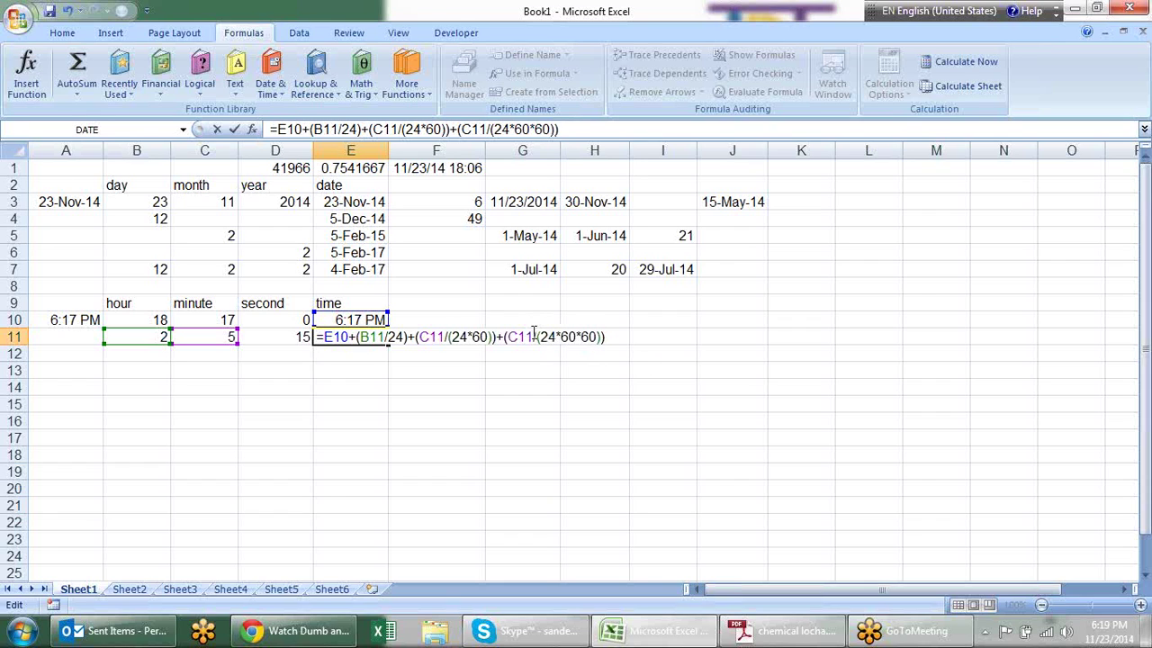
pyautogui.click(521, 337)
pyautogui.press('BackSpace')
pyautogui.write('d')
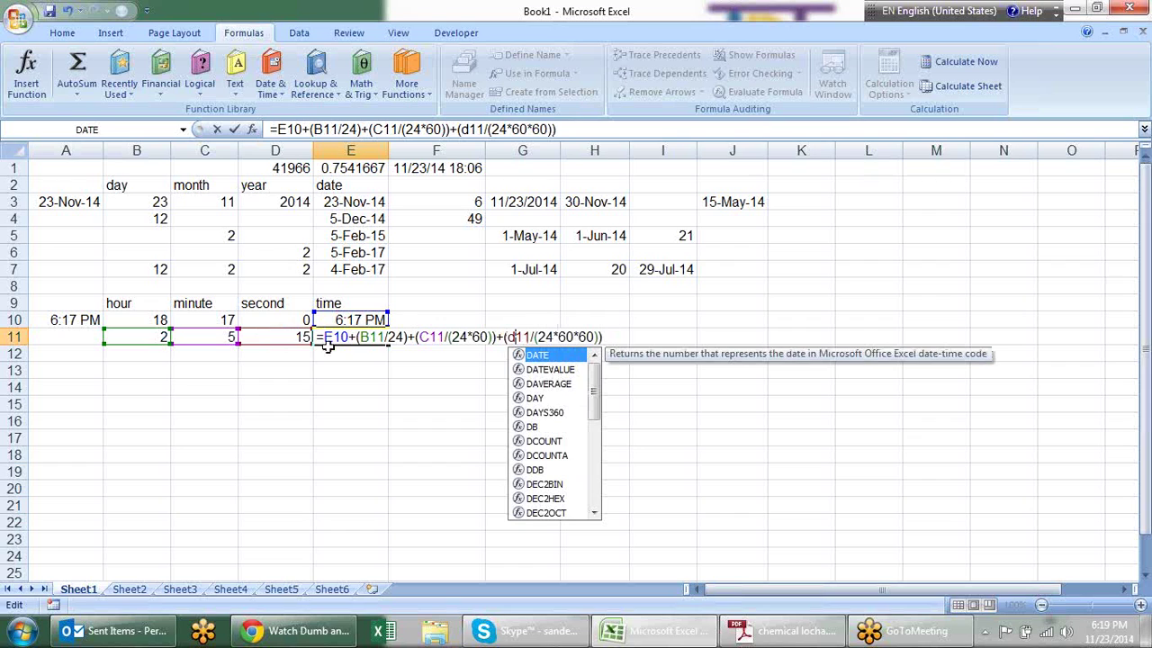
pyautogui.press('Return')
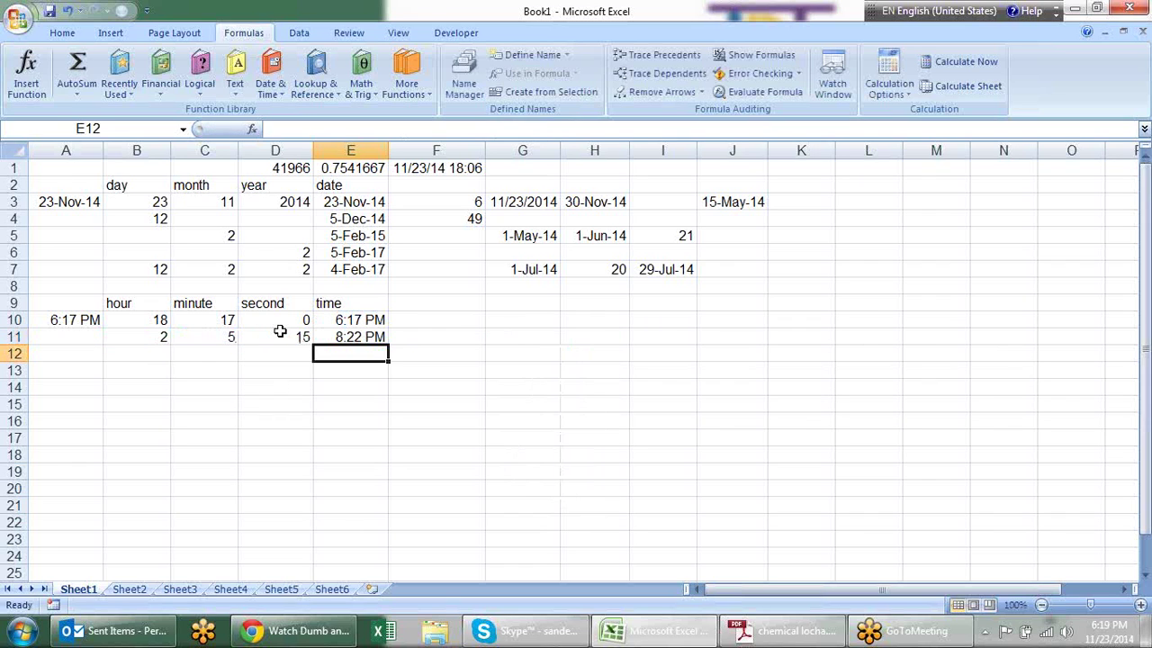
pyautogui.press('Up')
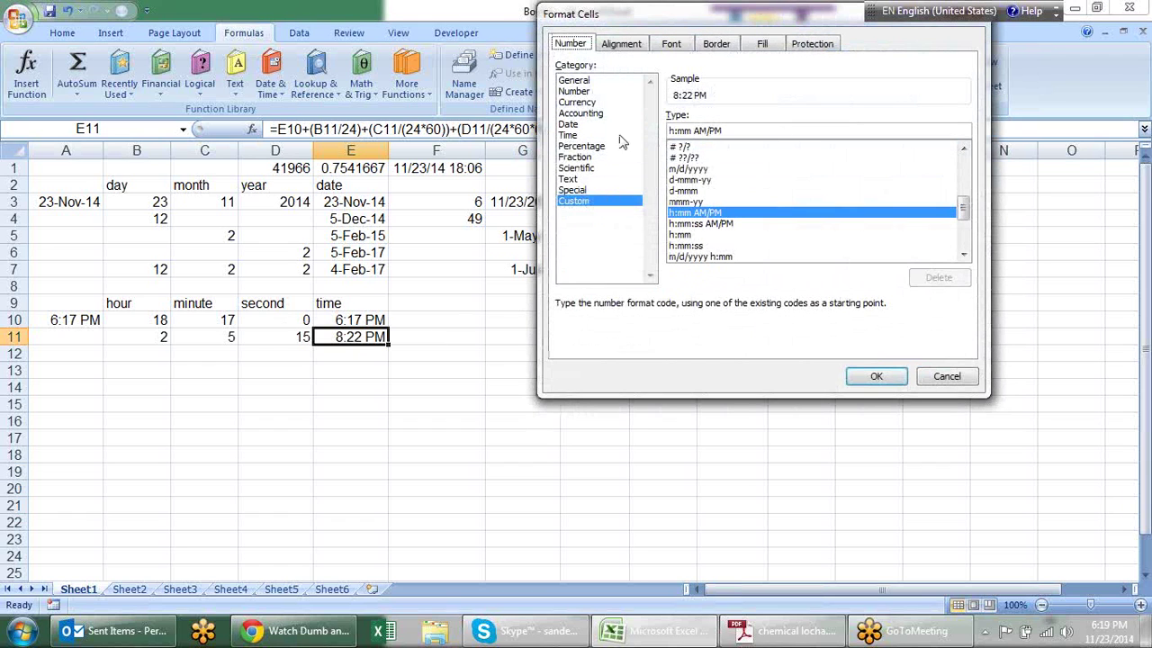
# Apply the 1:30:55 PM time format to E11 so it shows 8:22:15 PM.
pyautogui.click(592, 135)
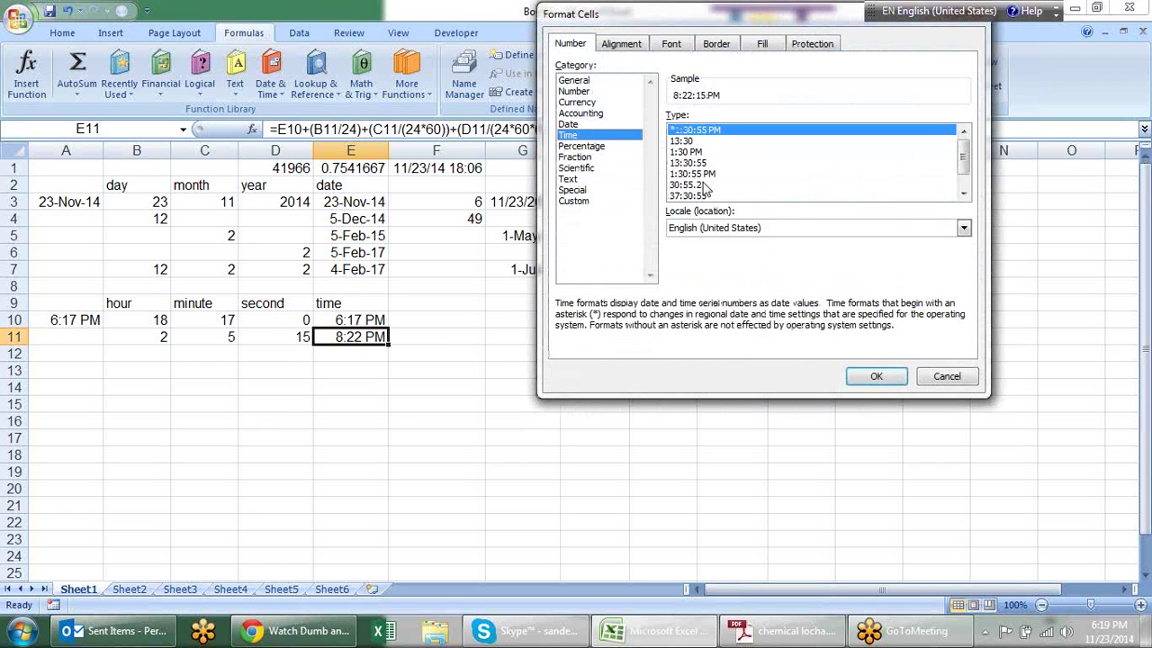
pyautogui.click(704, 177)
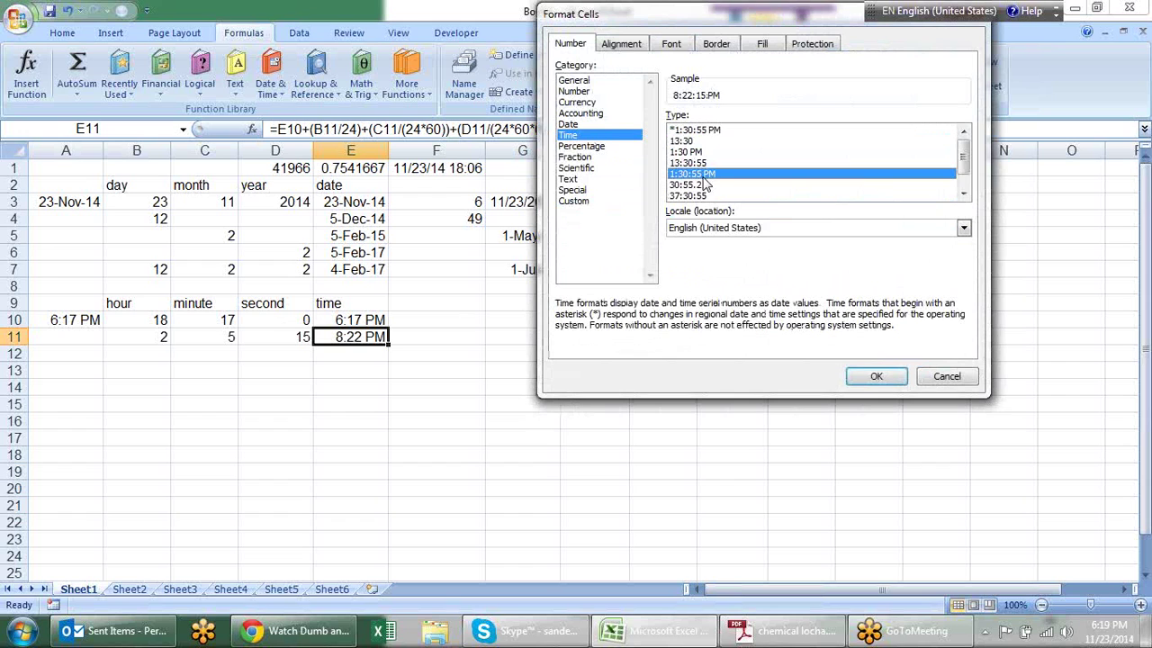
pyautogui.click(870, 372)
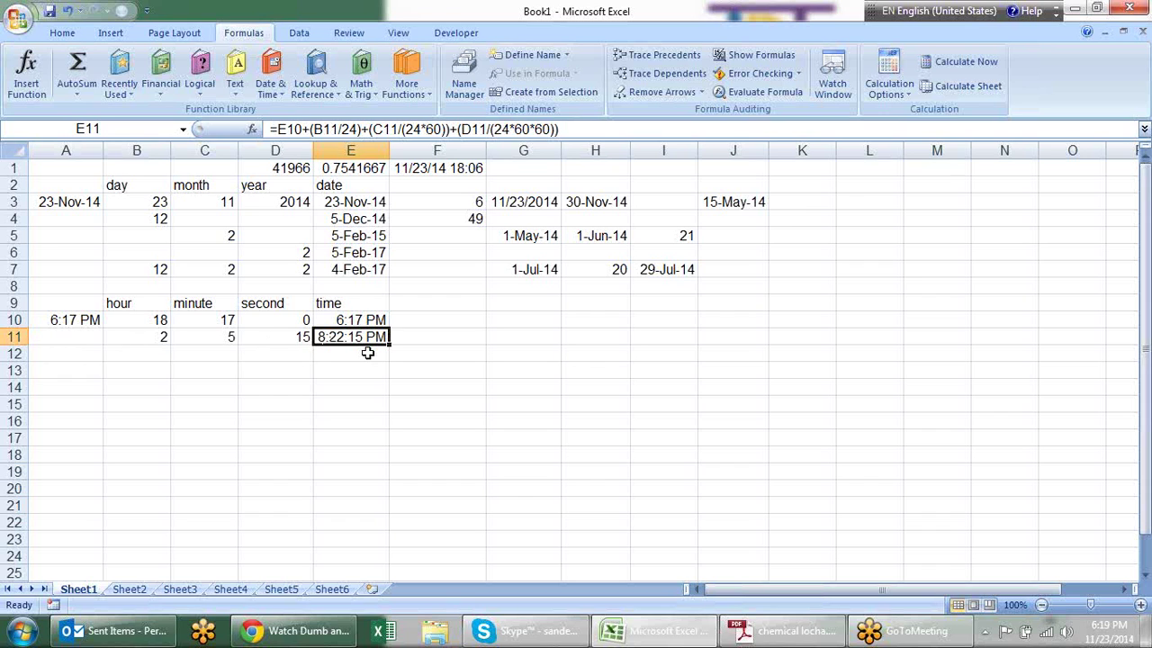
# Start a =TIME( formula in F11 with the hour argument B10+B11.
pyautogui.click(410, 338)
pyautogui.write('=')
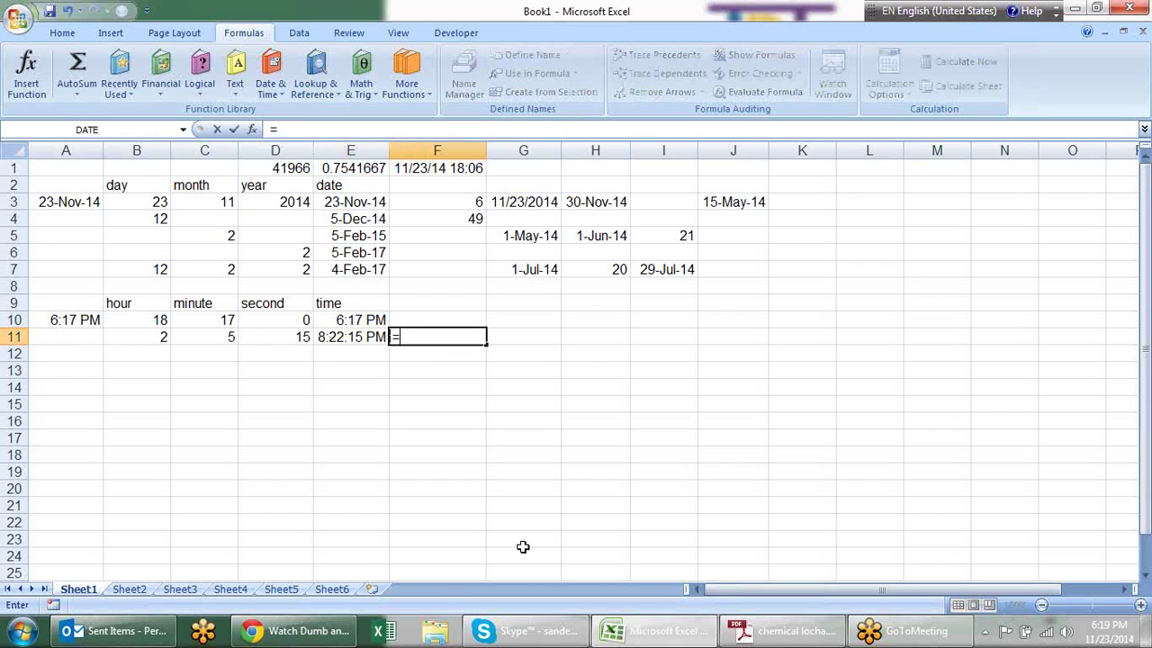
pyautogui.write('tim')
pyautogui.press('Tab')
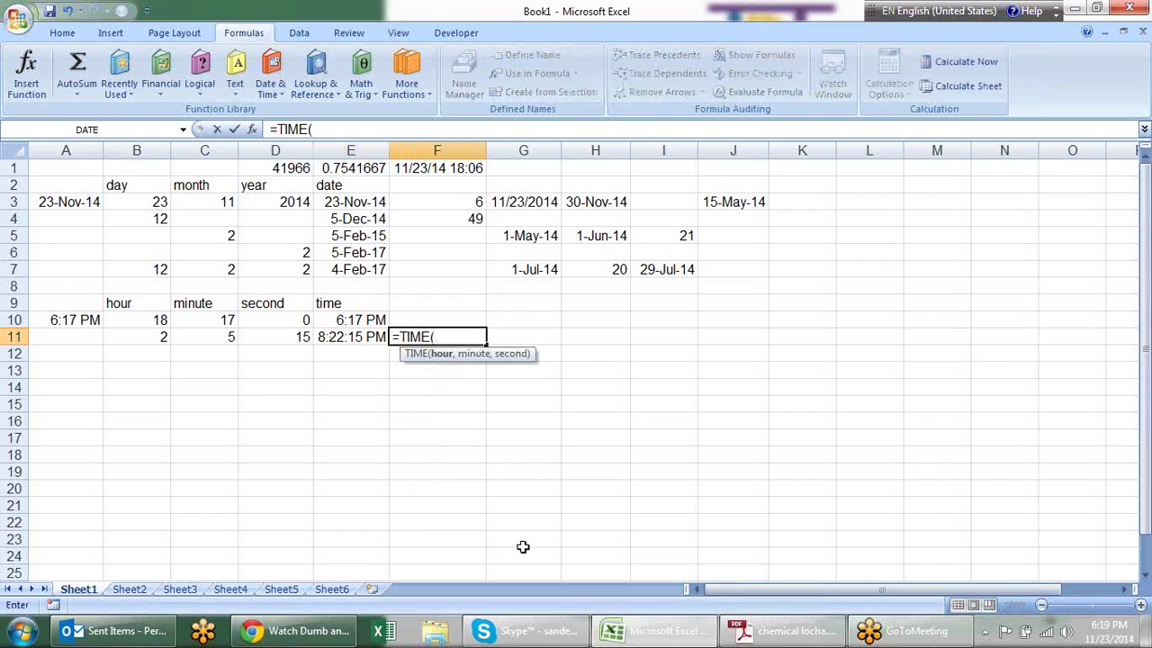
pyautogui.press('Left')
pyautogui.press('Left')
pyautogui.press('Left')
pyautogui.press('Left')
pyautogui.press('Up')
pyautogui.write('+')
pyautogui.press('Left')
pyautogui.press('Left')
pyautogui.press('Left')
pyautogui.press('Left')
pyautogui.write(',')
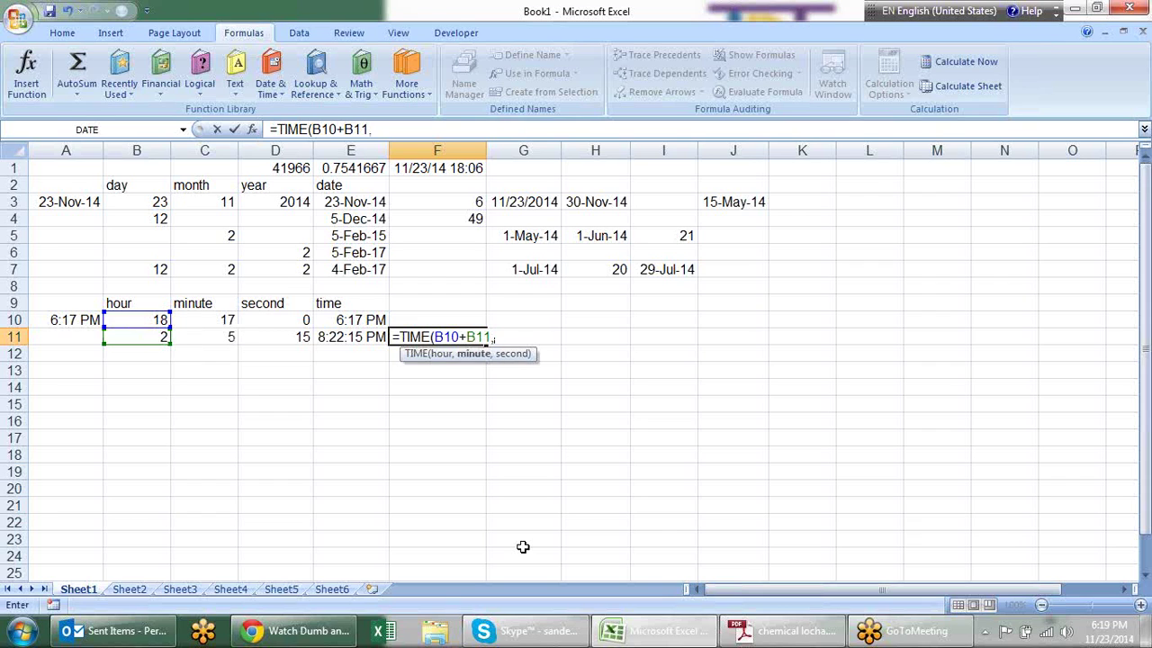
# Add the minute argument C10+C11 to the TIME formula.
pyautogui.press('Up')
pyautogui.press('Up')
pyautogui.press('Down')
pyautogui.press('Left')
pyautogui.press('Left')
pyautogui.press('Left')
pyautogui.write('+')
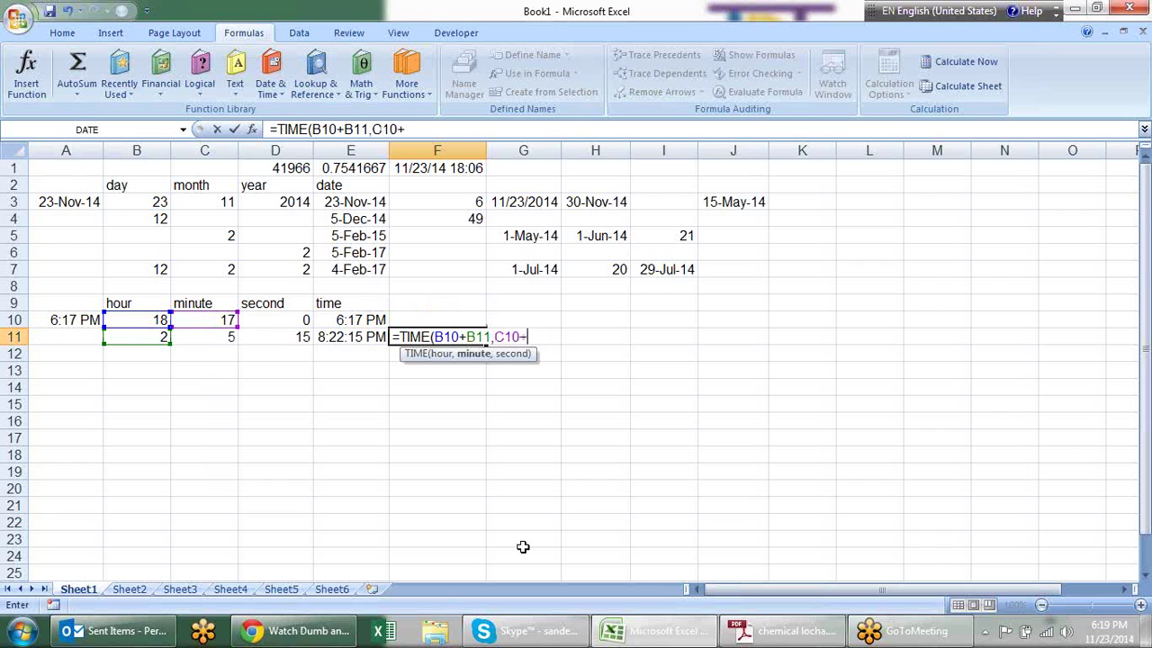
pyautogui.press('Down')
pyautogui.press('Left')
pyautogui.press('Left')
# Add the seconds argument D10+D11 and finish the formula, showing 8:22 PM.
pyautogui.press('Left')
pyautogui.press('Up')
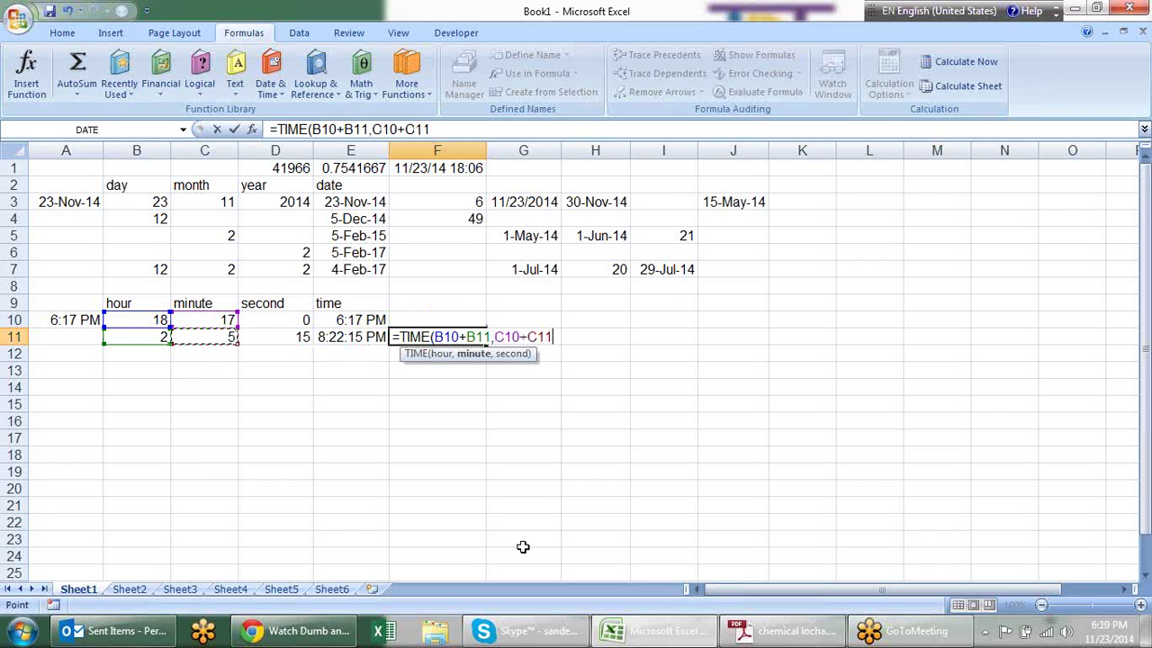
pyautogui.write(',')
pyautogui.press('Up')
pyautogui.press('Up')
pyautogui.press('Down')
pyautogui.press('Left')
pyautogui.press('Left')
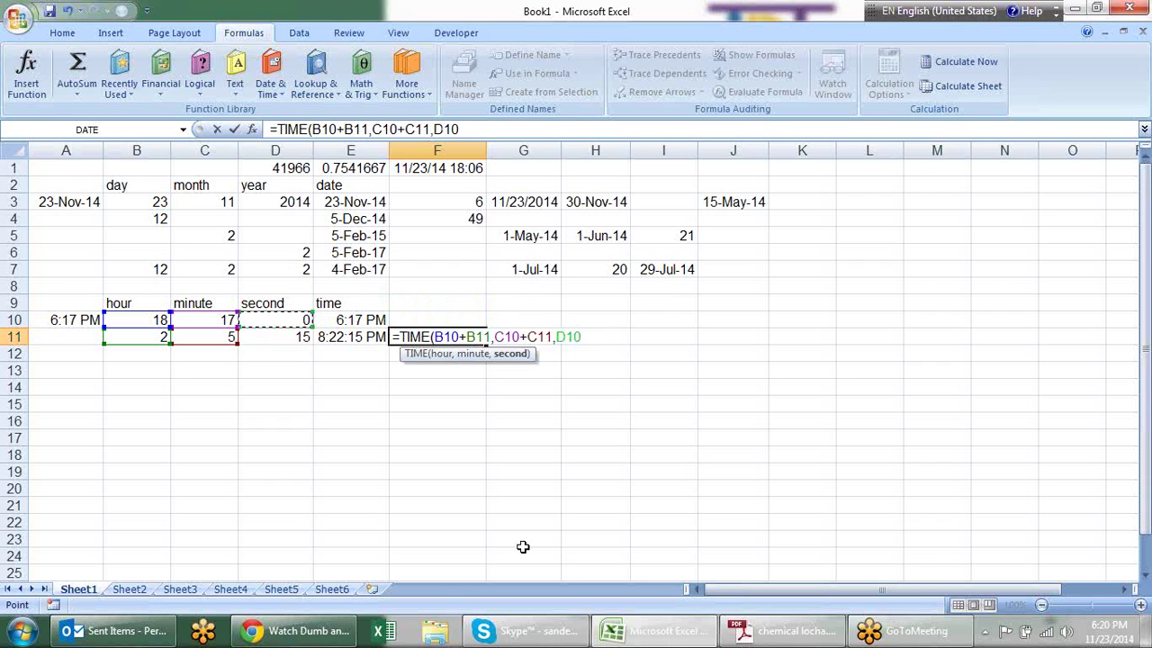
pyautogui.write('+')
pyautogui.press('Left')
pyautogui.press('Left')
pyautogui.press('Return')
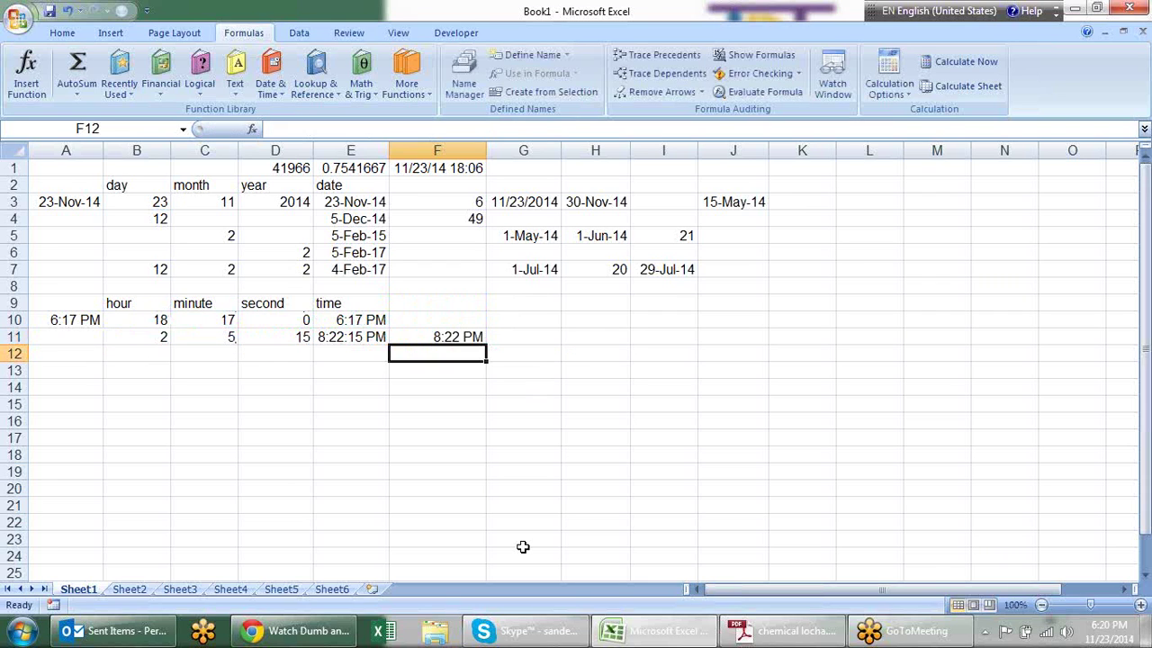
pyautogui.press('Up')
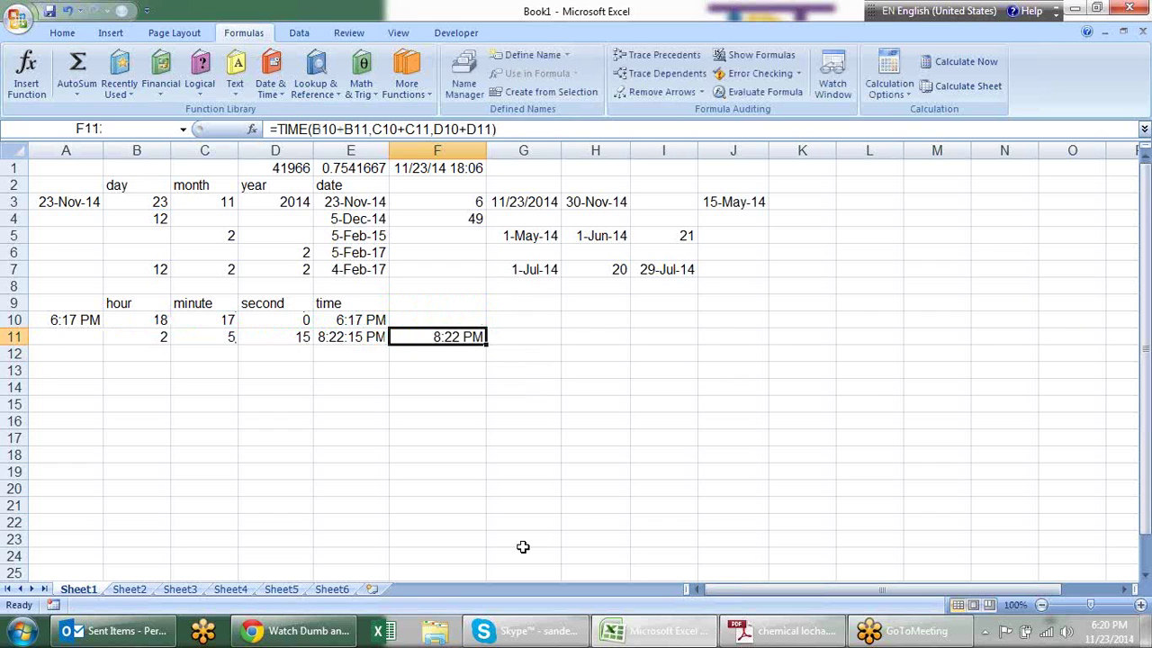
pyautogui.press('Left')
# Copy E11's time format to F11 with Format Painter, showing 8:22:15 PM.
pyautogui.click(62, 32)
pyautogui.click(85, 91)
pyautogui.click(446, 337)
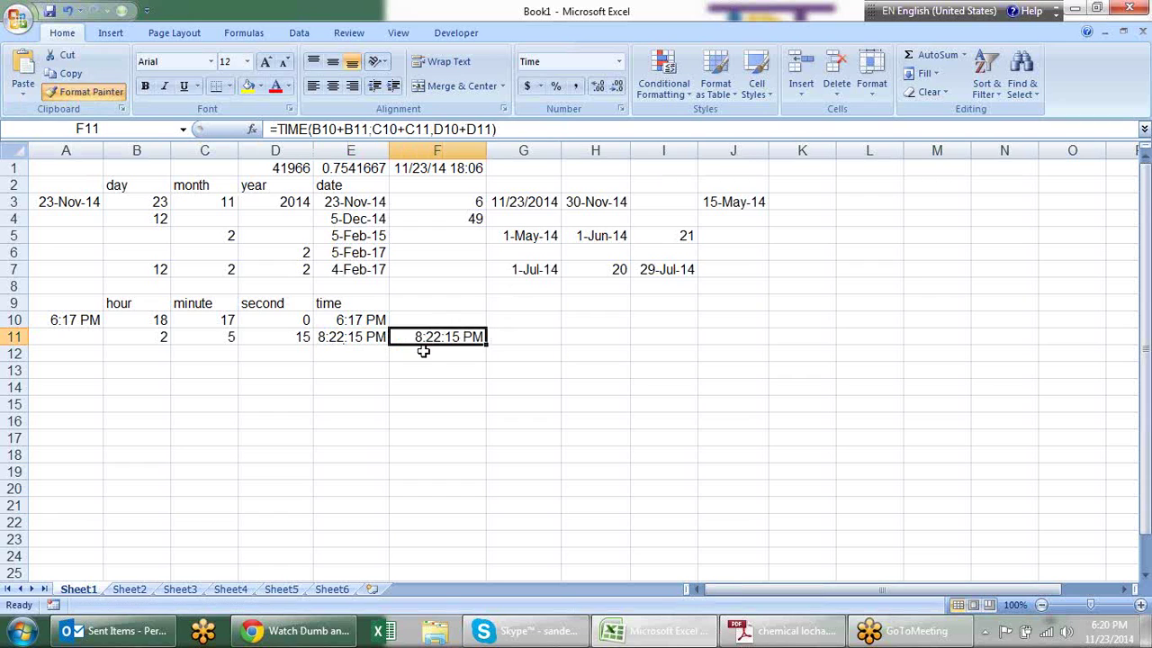
pyautogui.click(396, 389)
pyautogui.click(401, 336)
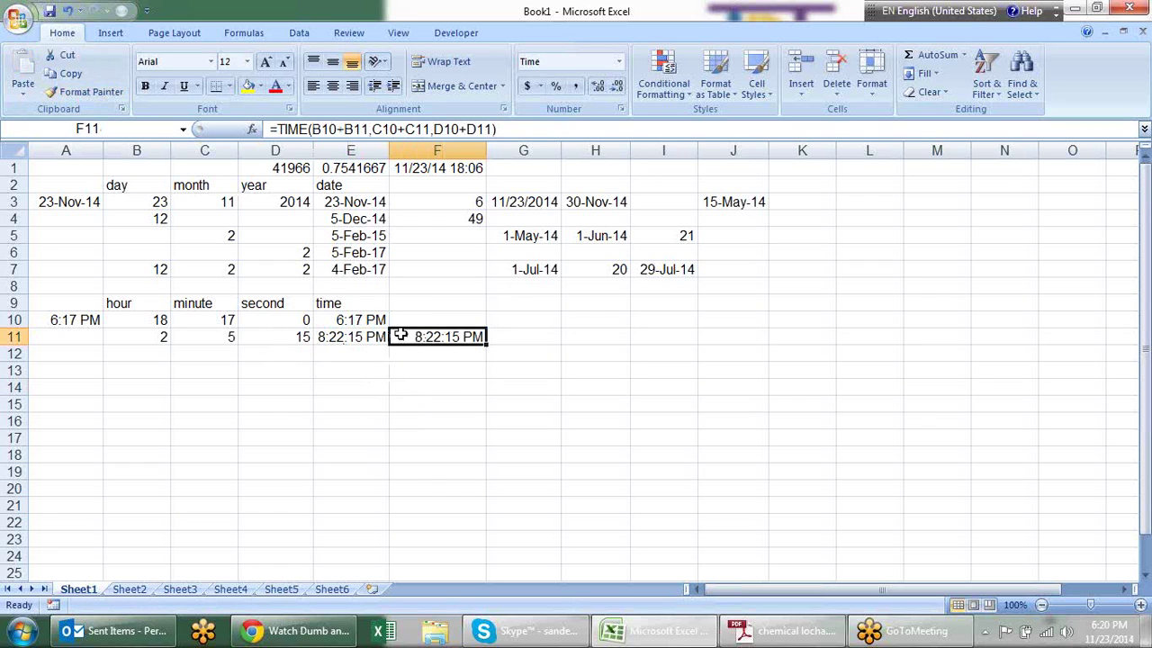
# Compare E11's arithmetic formula with F11's TIME formula and D10's SECOND formula.
pyautogui.click(367, 335)
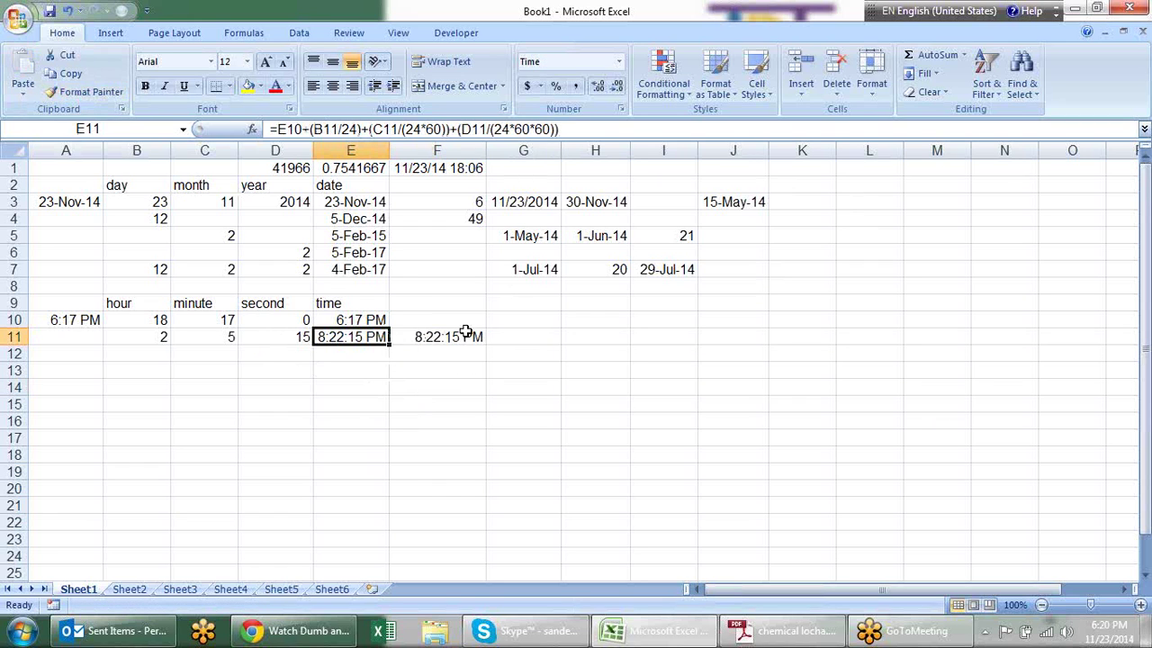
pyautogui.click(465, 335)
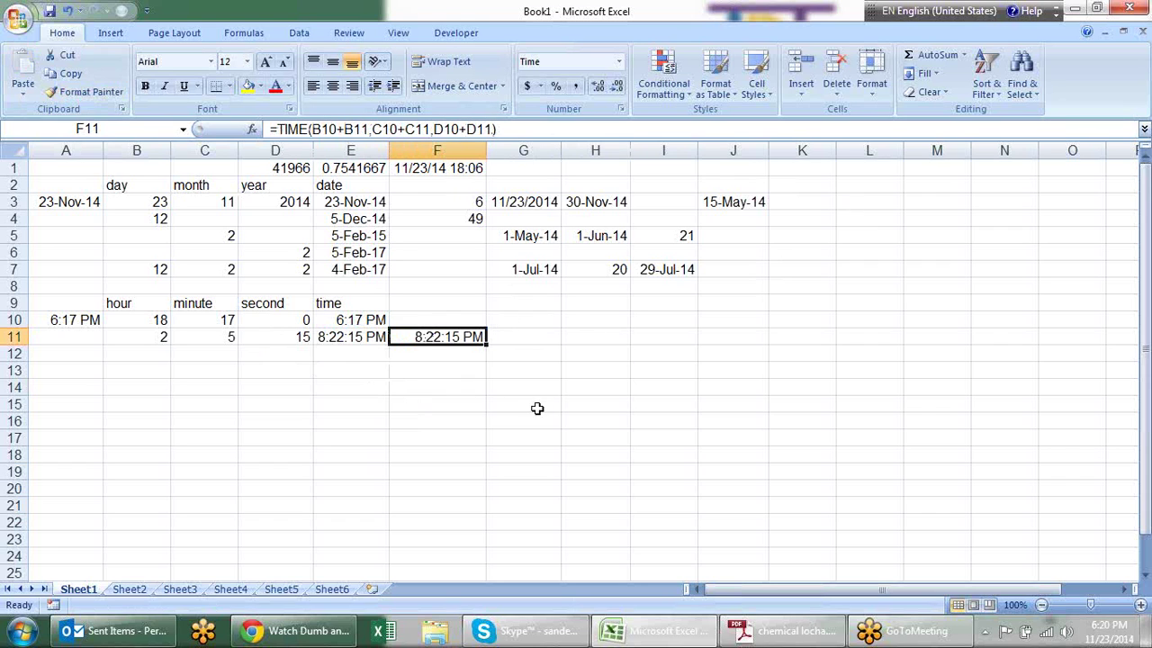
pyautogui.click(367, 339)
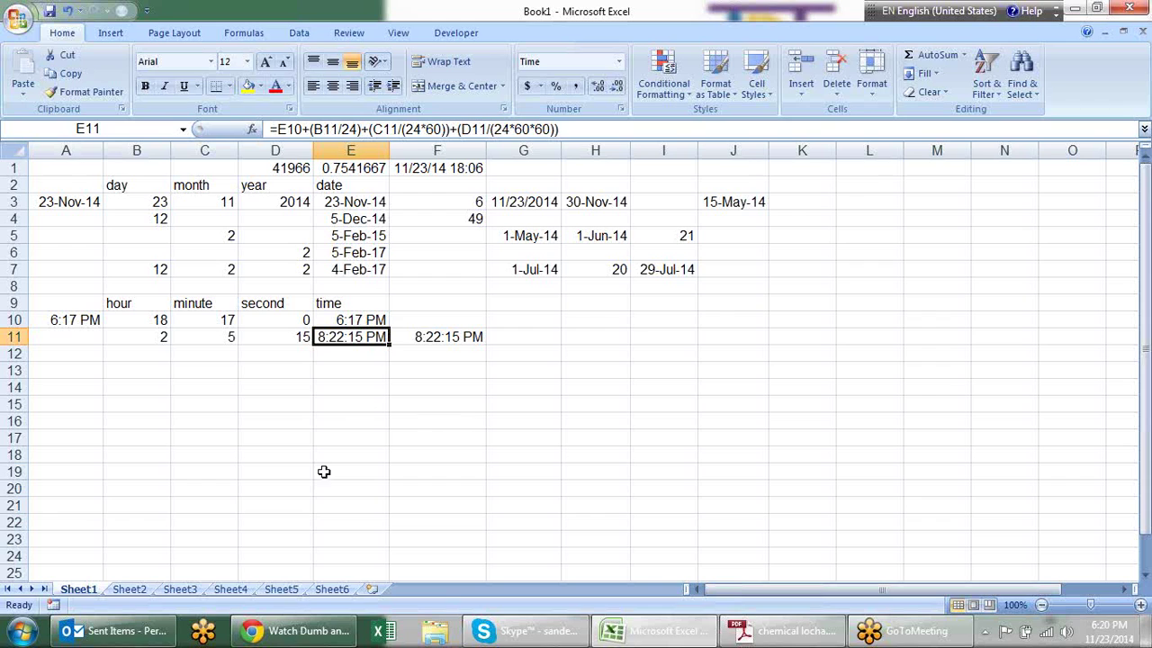
pyautogui.click(535, 334)
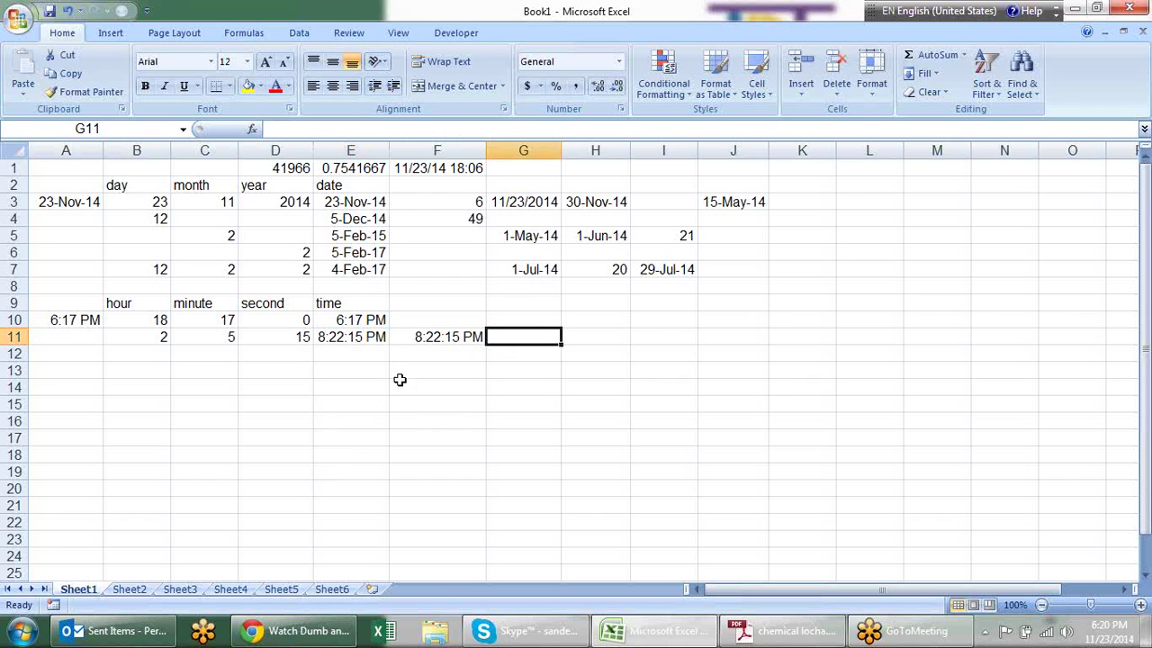
pyautogui.click(356, 365)
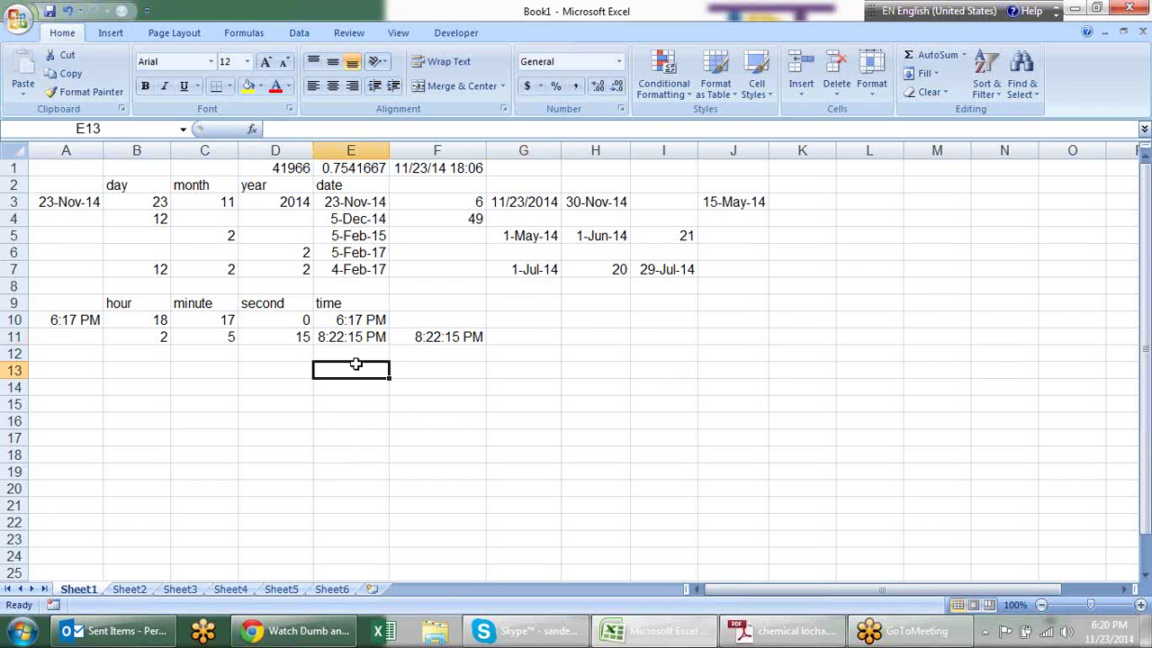
pyautogui.click(250, 322)
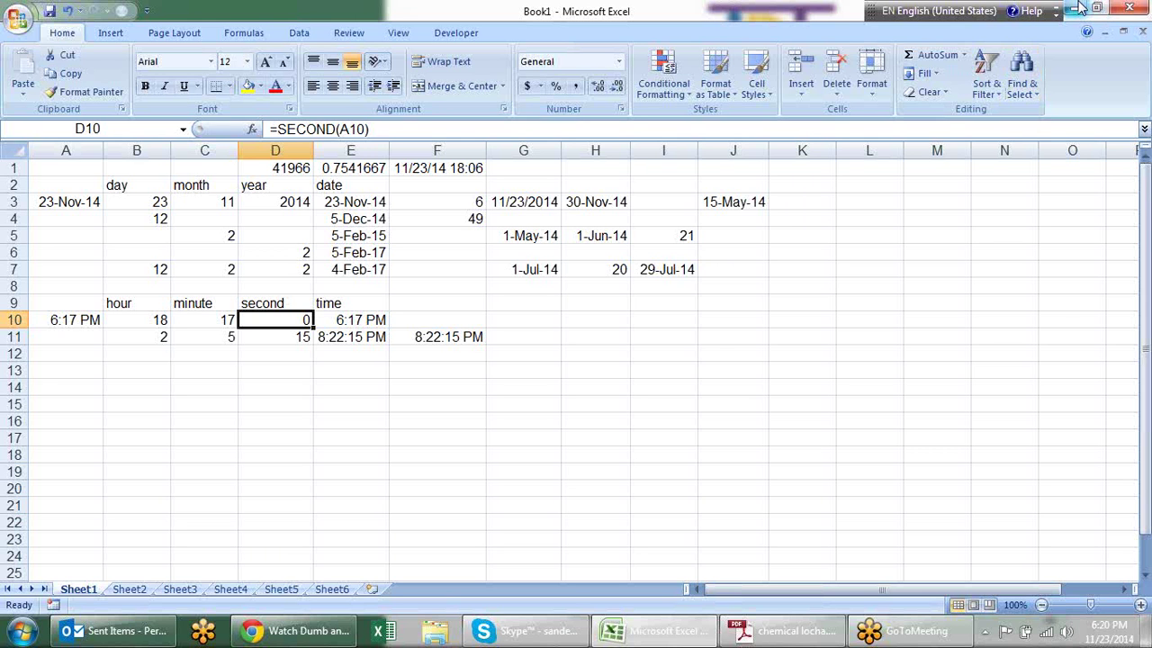
pyautogui.click(1080, 7)
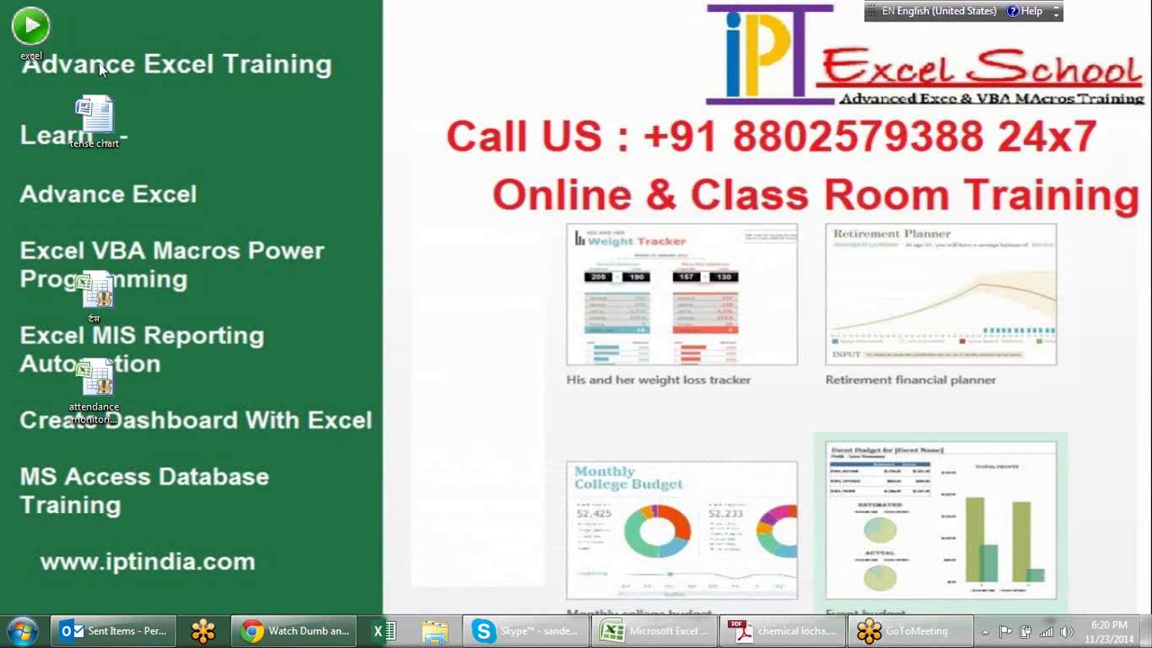
# Open the DATE TIME FORMULA workbook from the excel folder.
pyautogui.click(514, 226)
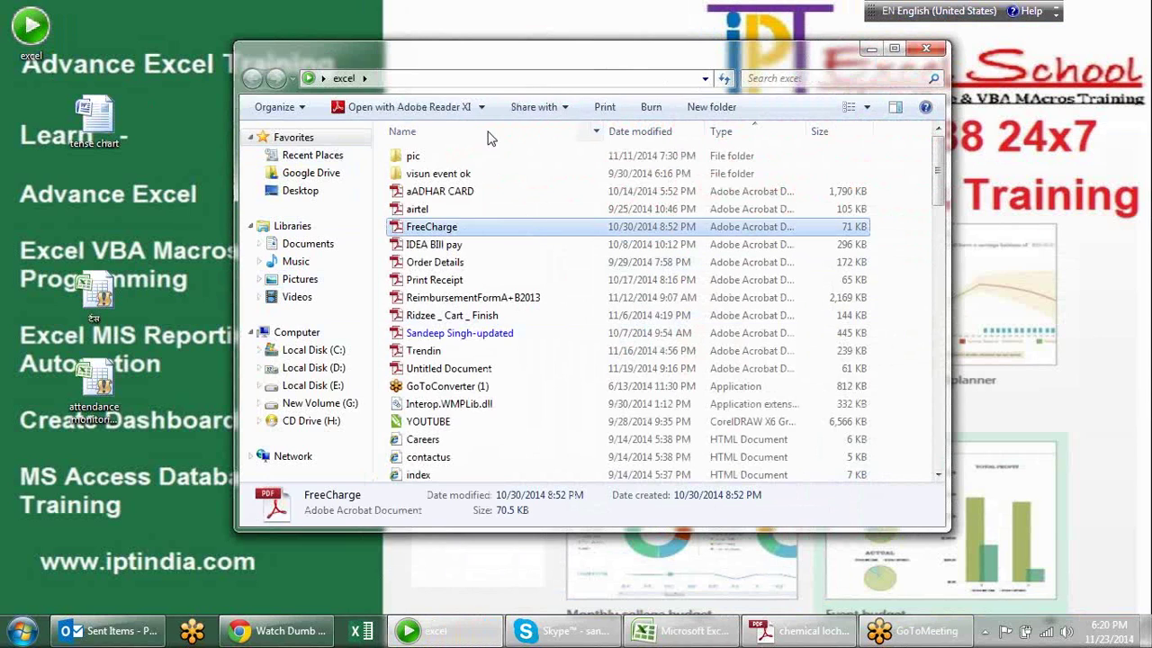
pyautogui.press('t')
pyautogui.press('h')
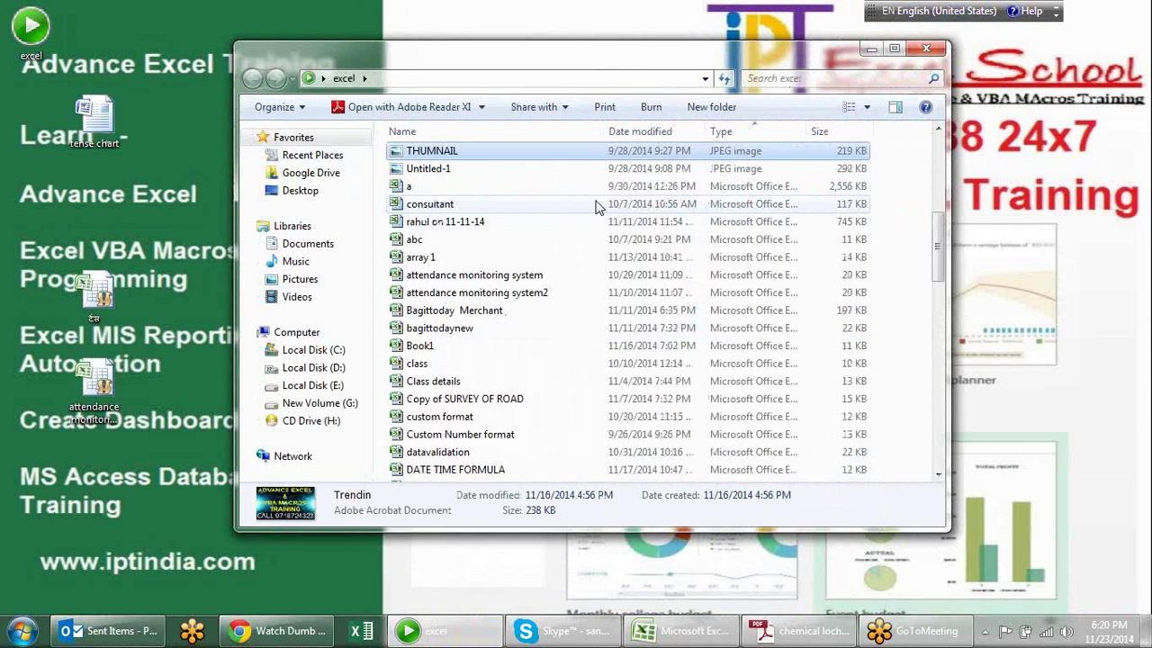
pyautogui.press('t')
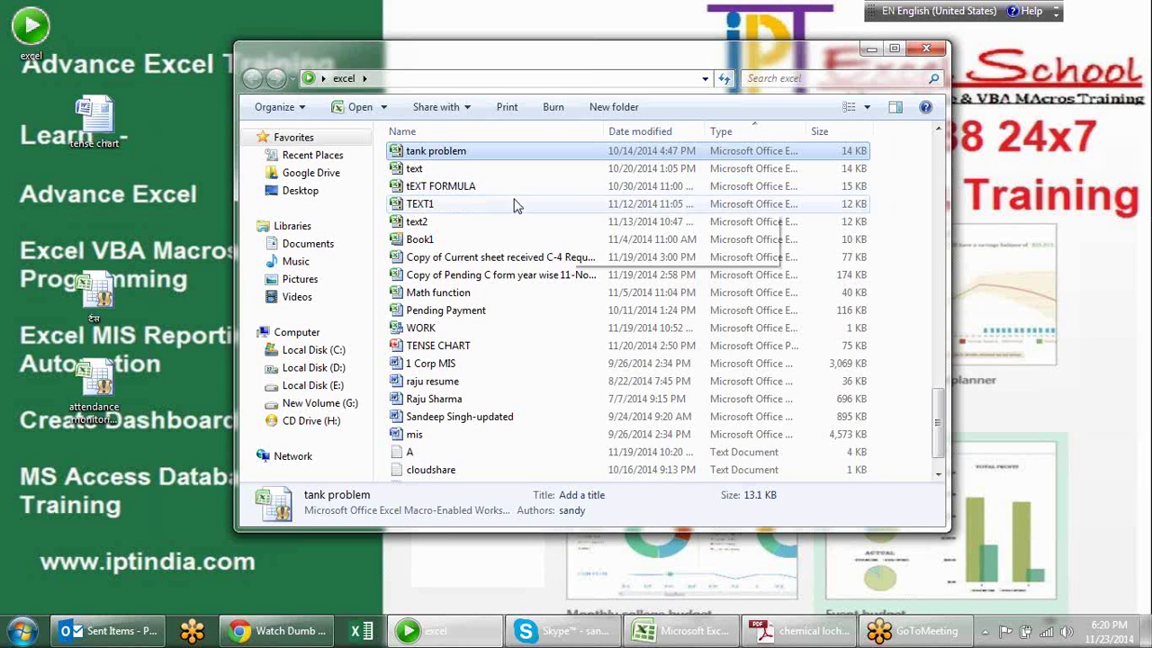
pyautogui.press('d')
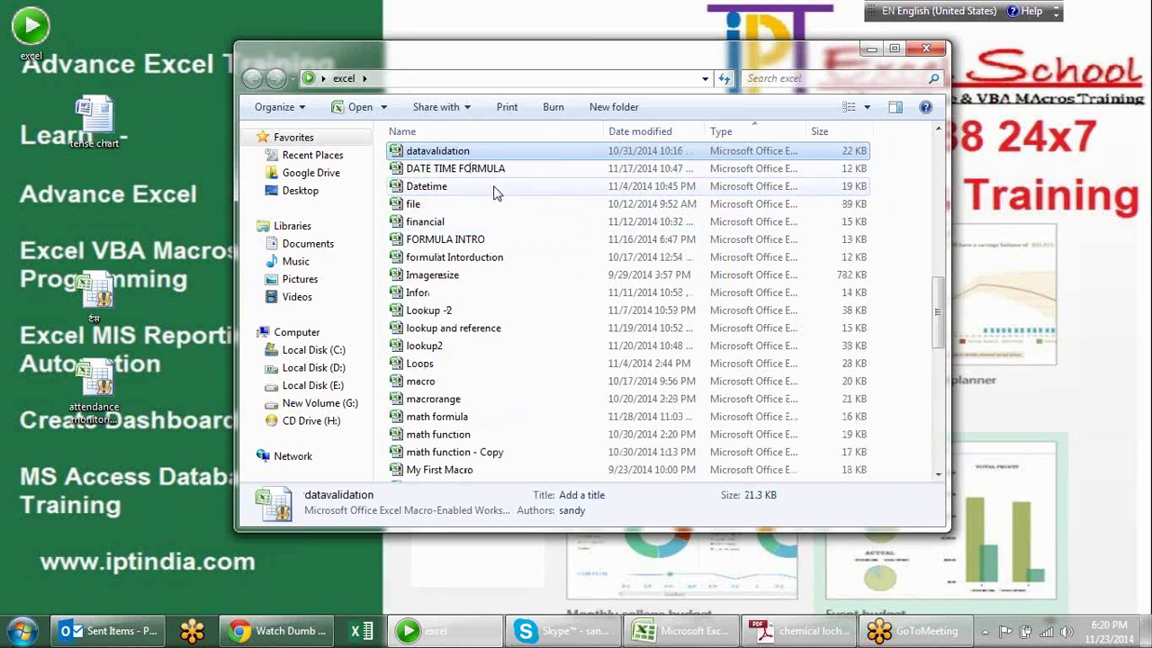
pyautogui.doubleClick(494, 170)
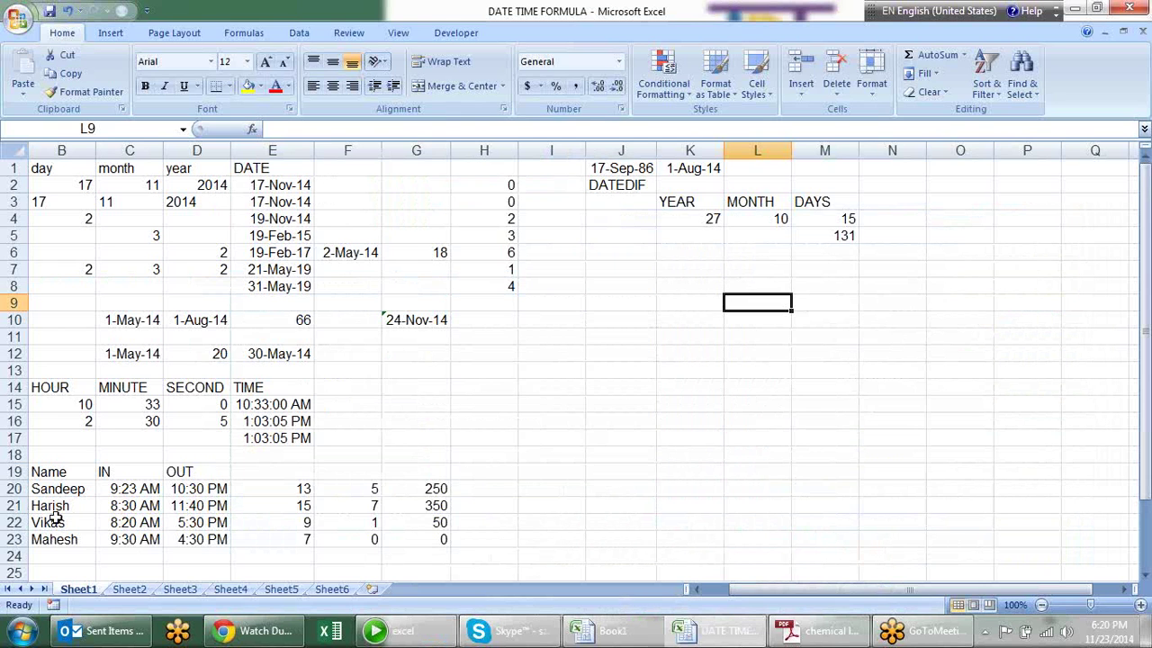
# Copy the Name/IN/OUT tables B19:D30 from DATE TIME FORMULA into Book1 at A13.
pyautogui.scroll(-3, 54, 520)
pyautogui.scroll(-1, 135, 288)
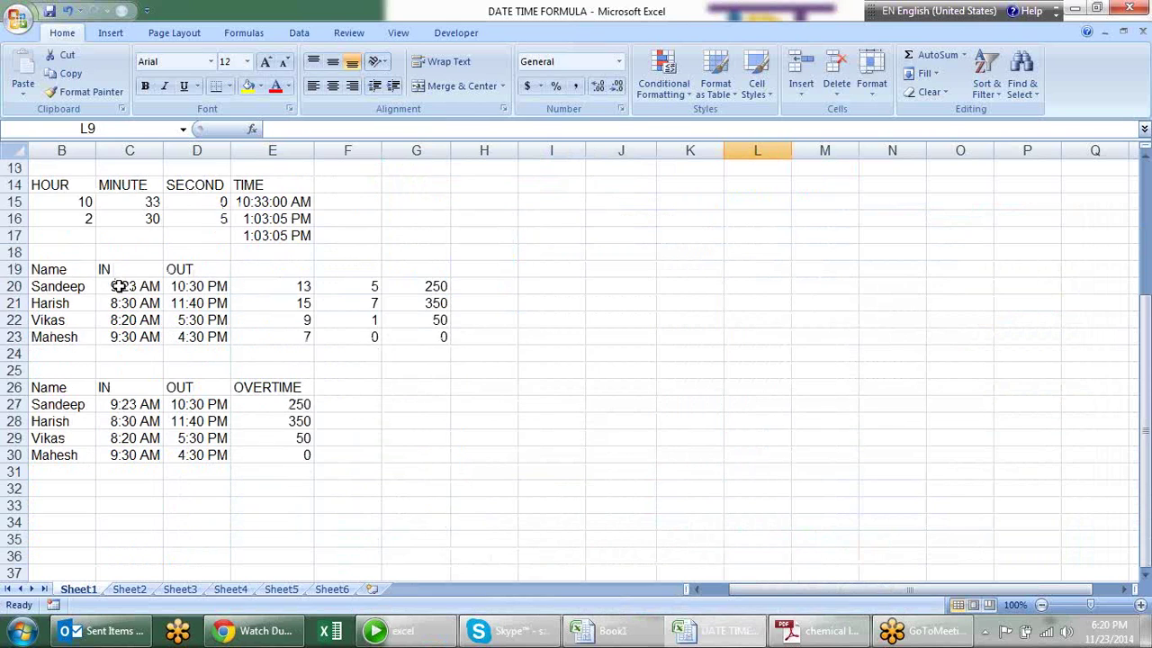
pyautogui.moveTo(51, 269); pyautogui.dragTo(209, 459)
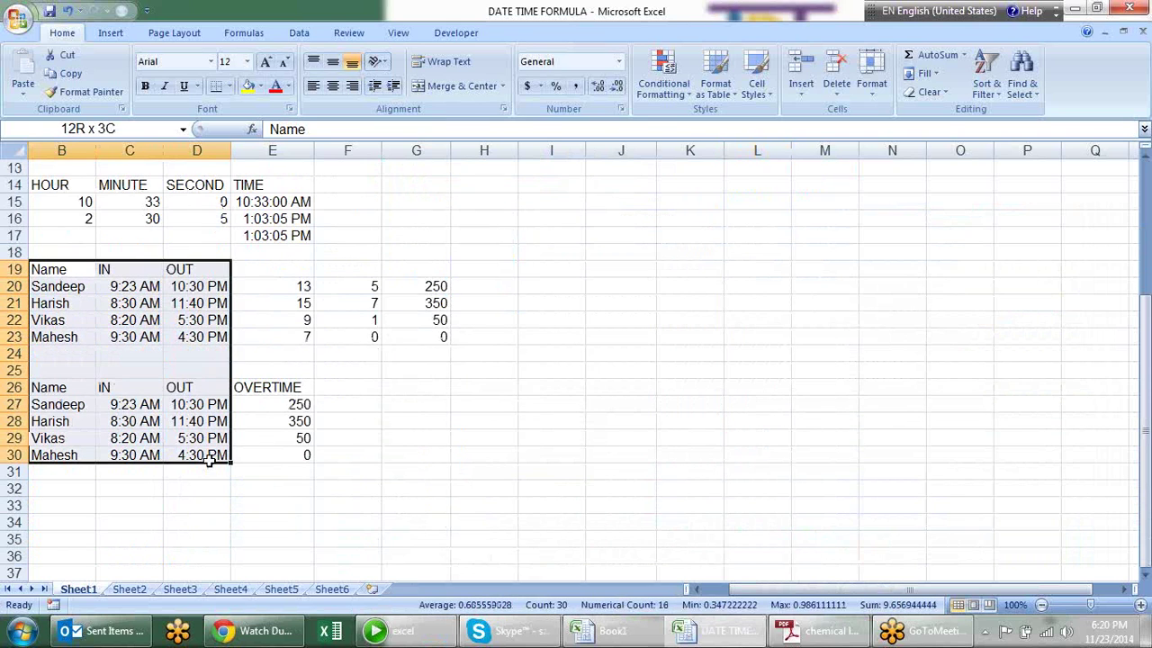
pyautogui.hotkey('ctrl', 'c')
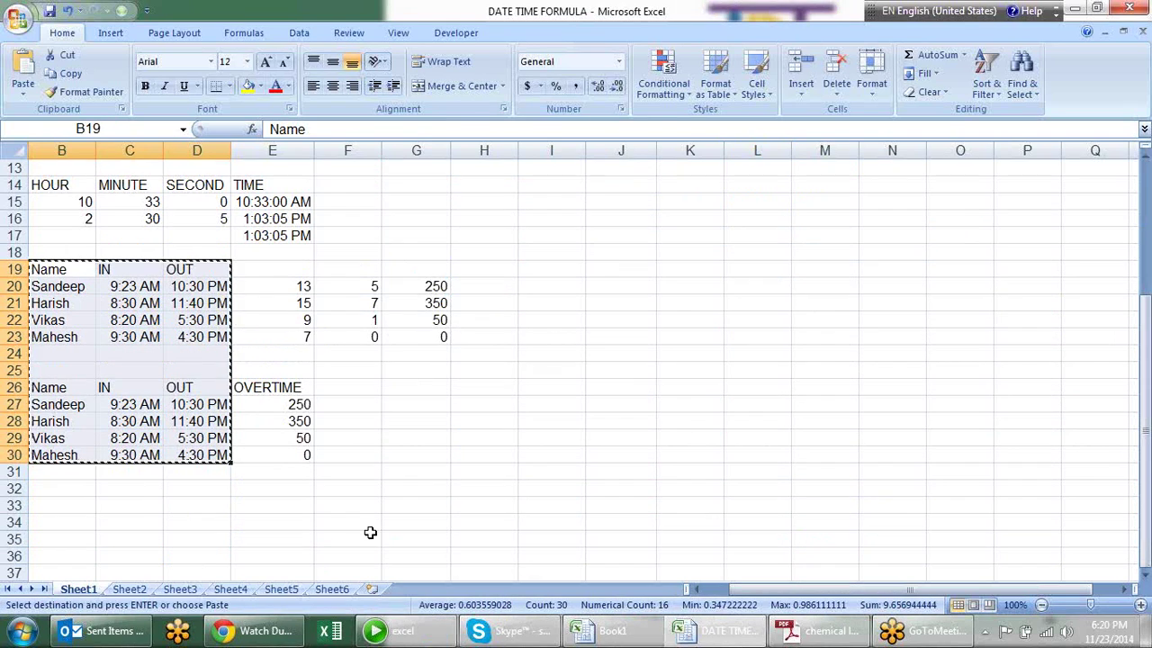
pyautogui.hotkey('ctrl', 'Tab')
pyautogui.click(79, 373)
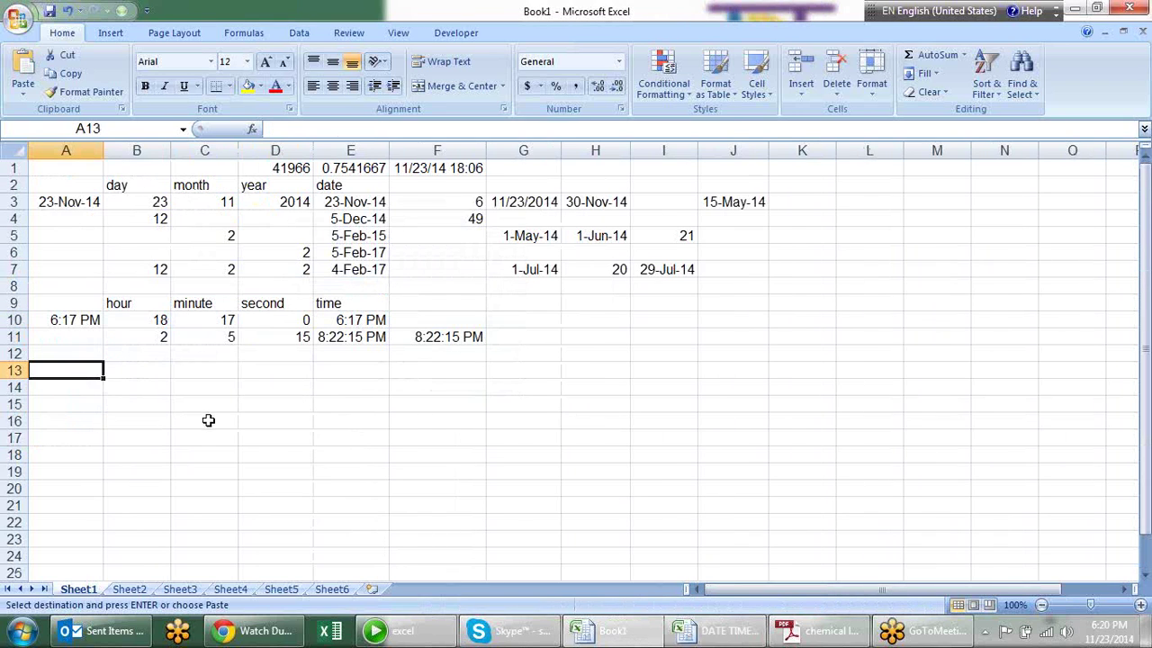
pyautogui.hotkey('ctrl', 'v')
# Check the pasted IN and OUT times in the attendance tables.
pyautogui.click(360, 452)
pyautogui.click(135, 401)
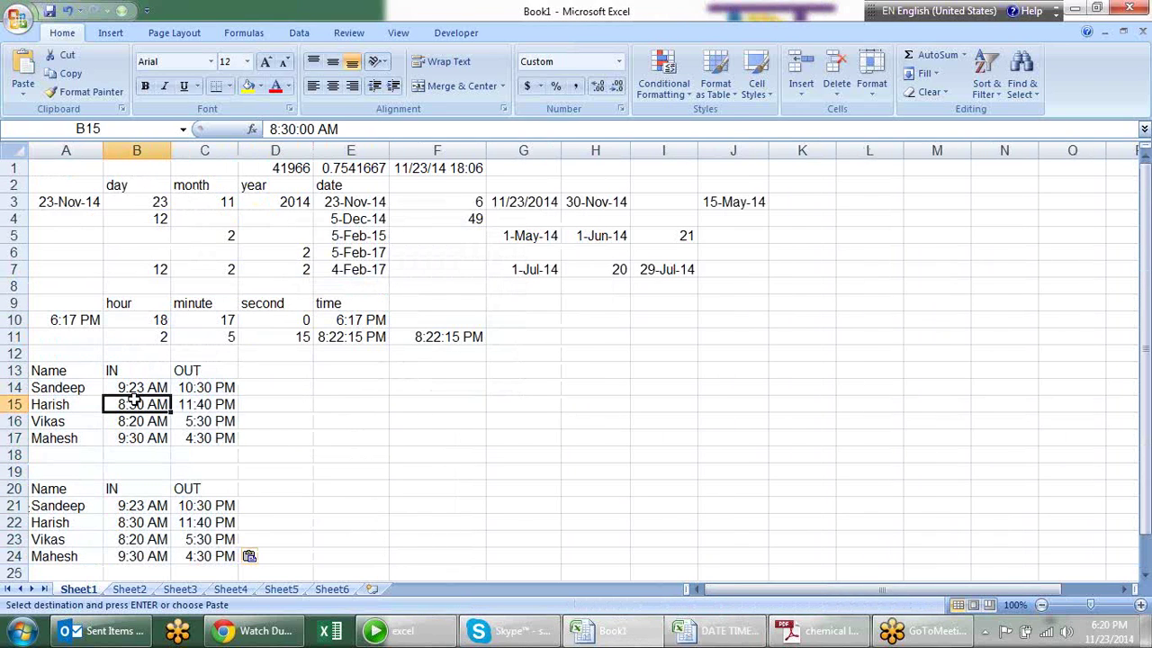
pyautogui.click(142, 386)
pyautogui.click(203, 387)
pyautogui.click(160, 405)
pyautogui.click(229, 405)
pyautogui.click(218, 421)
pyautogui.click(149, 423)
pyautogui.click(151, 438)
pyautogui.click(225, 436)
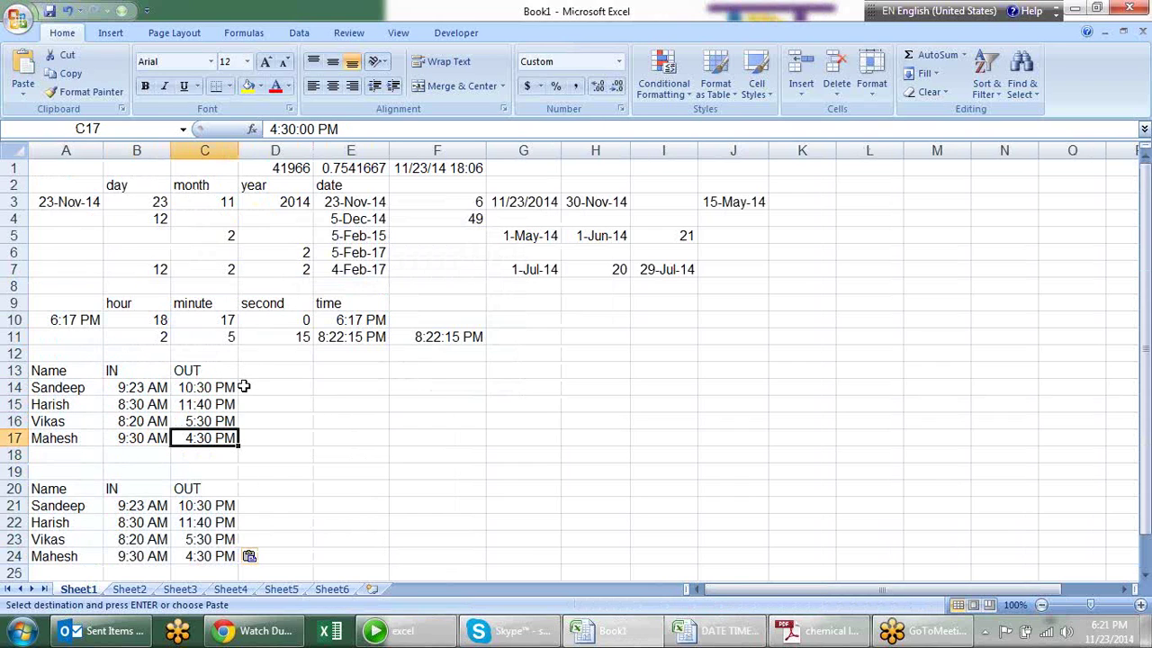
pyautogui.click(289, 365)
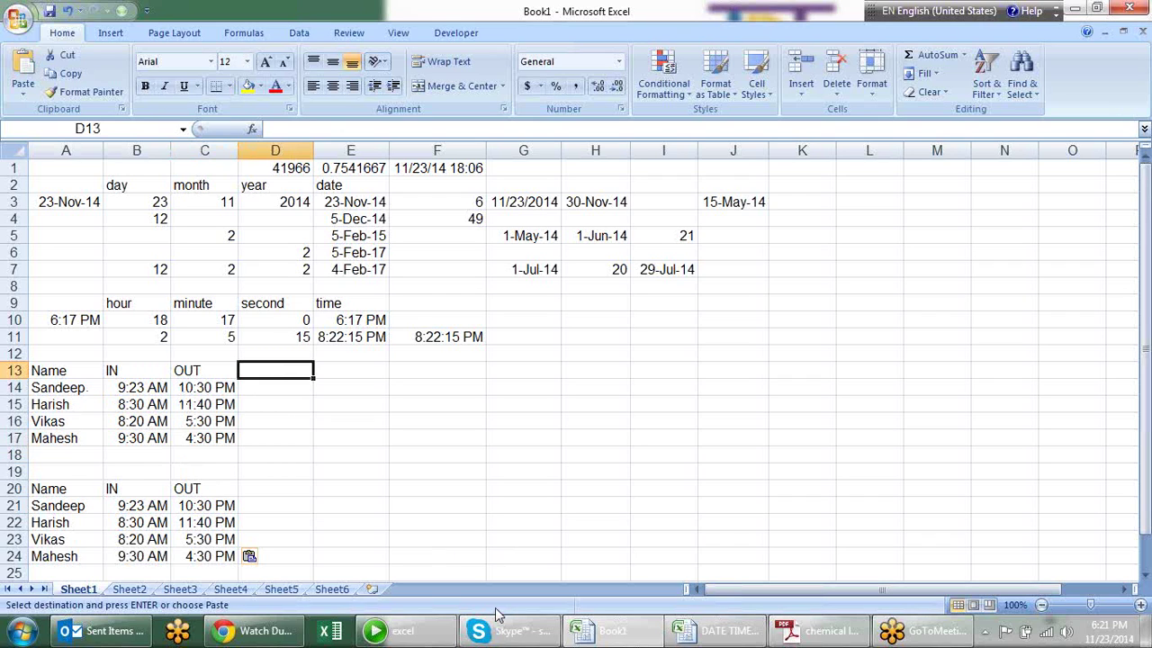
# Enter a time-difference formula =C14-B14 in D14.
pyautogui.press('Down')
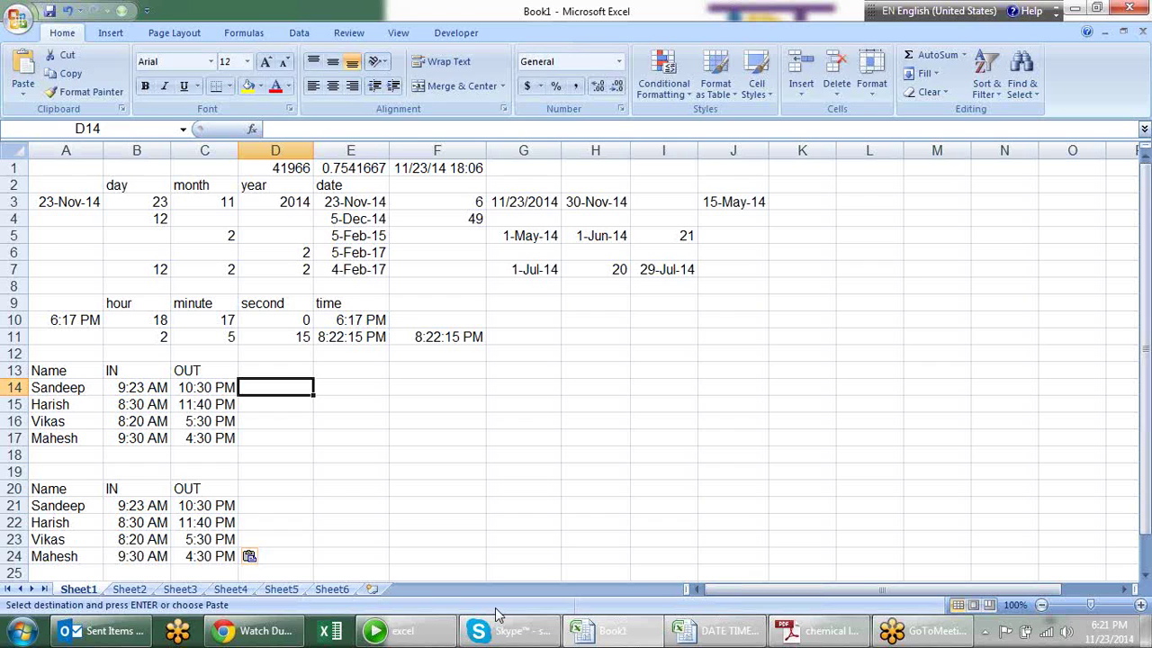
pyautogui.write('=')
pyautogui.press('Left')
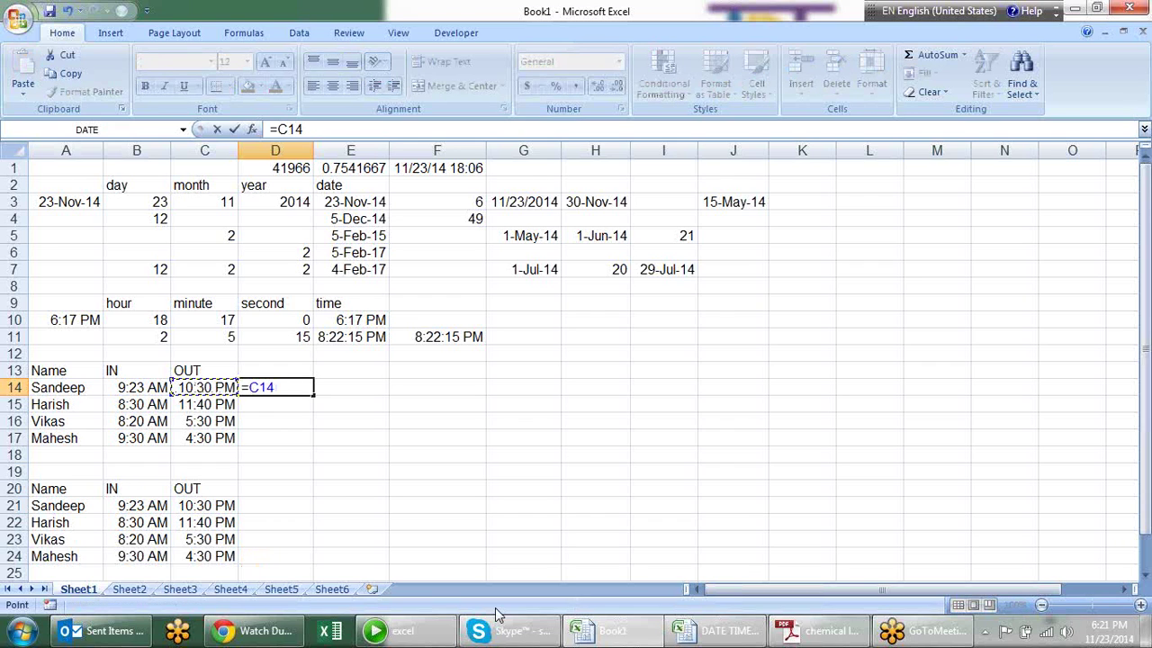
pyautogui.write('-')
pyautogui.press('Left')
pyautogui.press('Left')
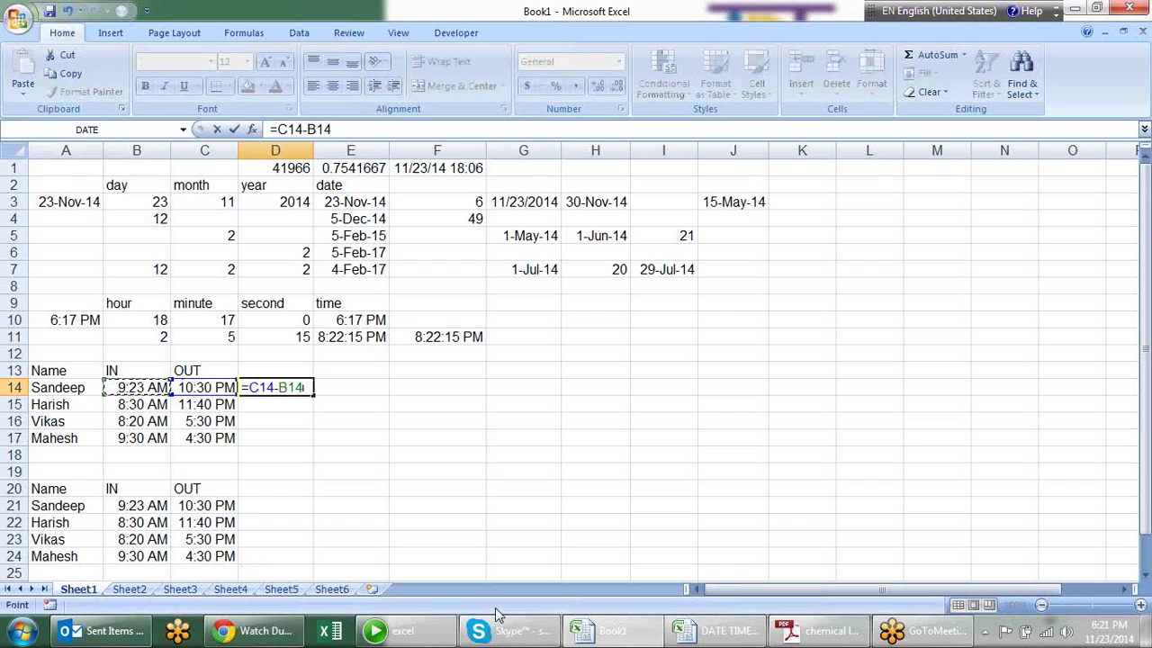
pyautogui.press('Return')
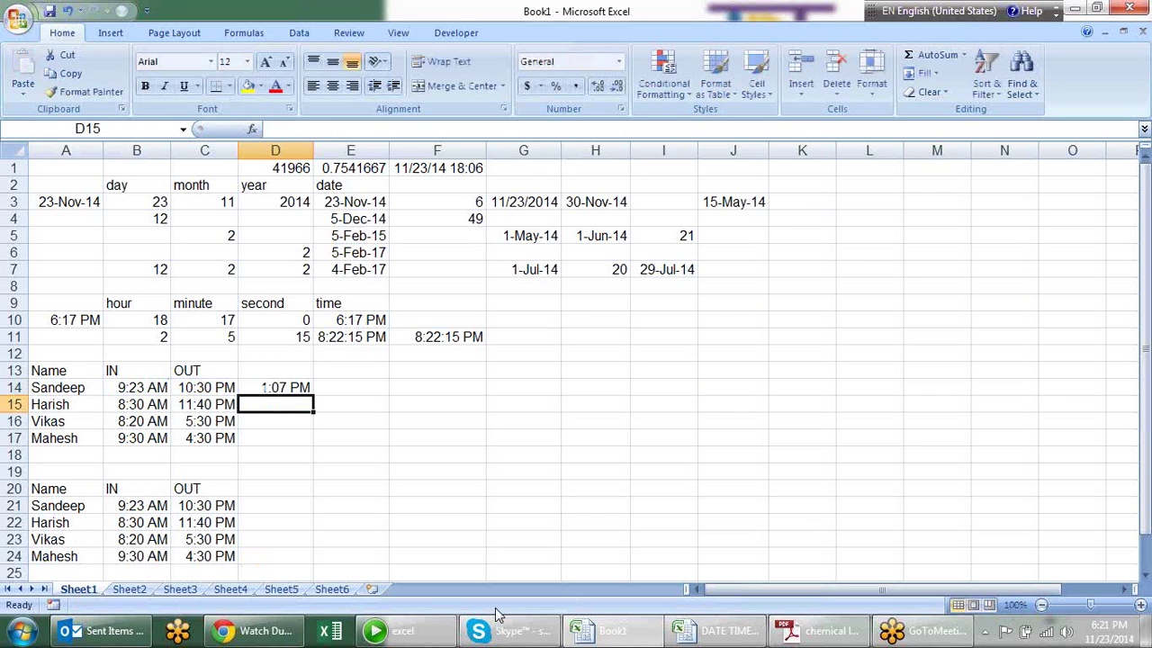
# Rewrite D14 as =HOUR(C14)-HOUR(B14), accepting Excel's parenthesis correction.
pyautogui.press('Up')
pyautogui.press('F2')
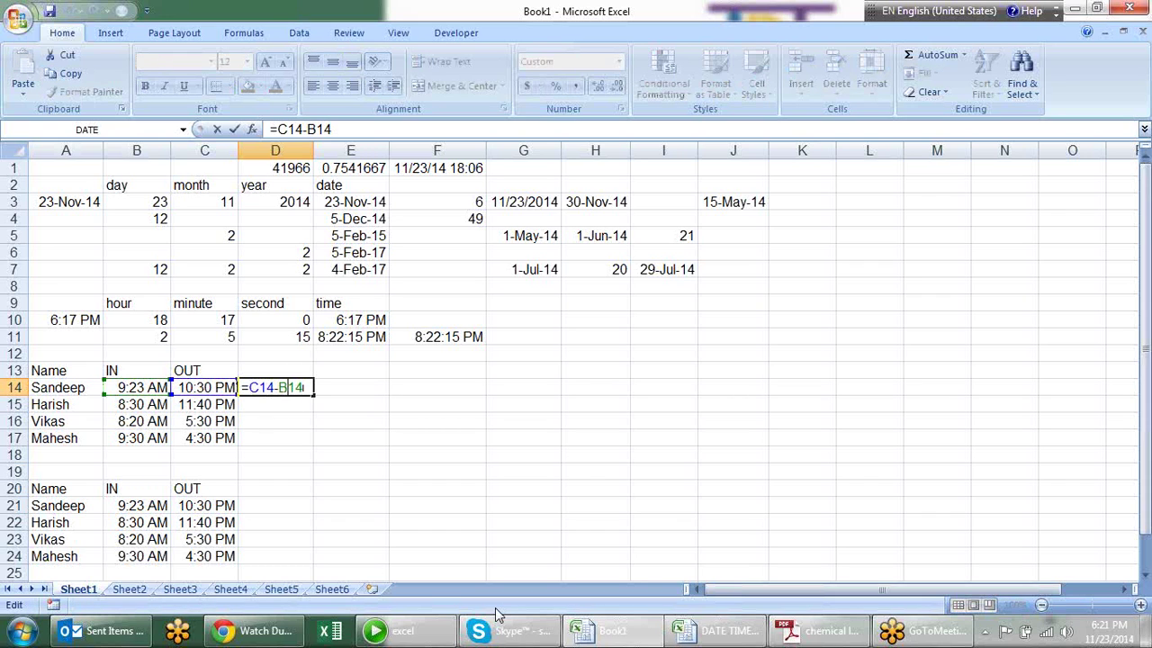
pyautogui.press('BackSpace')
pyautogui.press('BackSpace')
pyautogui.press('BackSpace')
pyautogui.write('hou')
pyautogui.press('Tab')
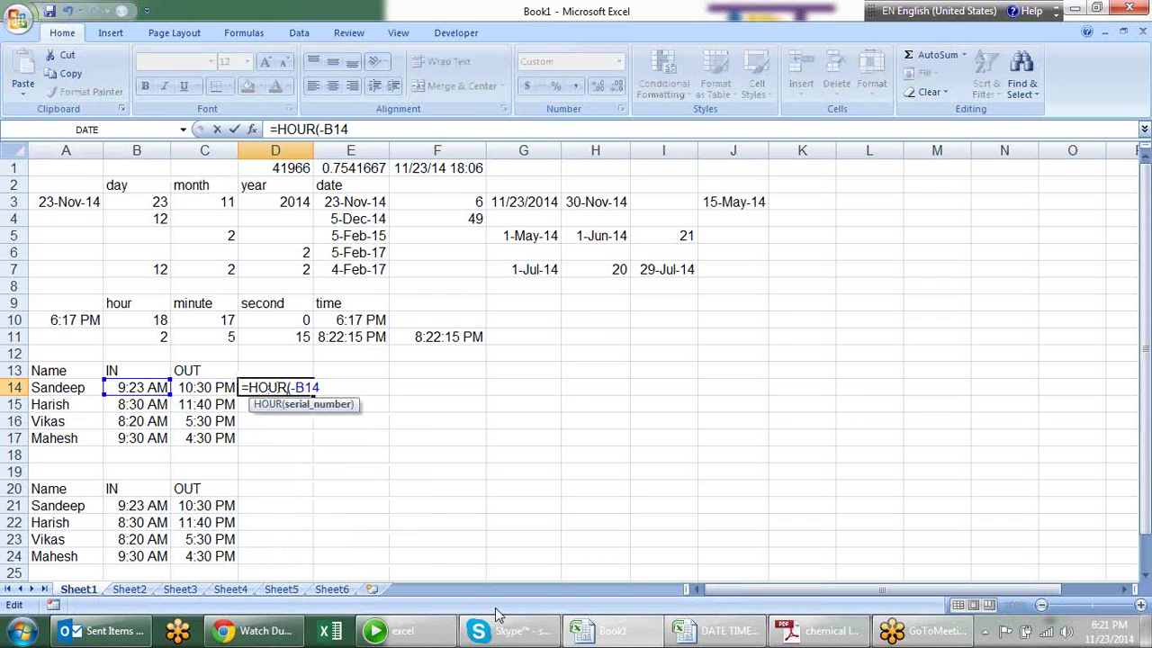
pyautogui.click(218, 387)
pyautogui.write(')')
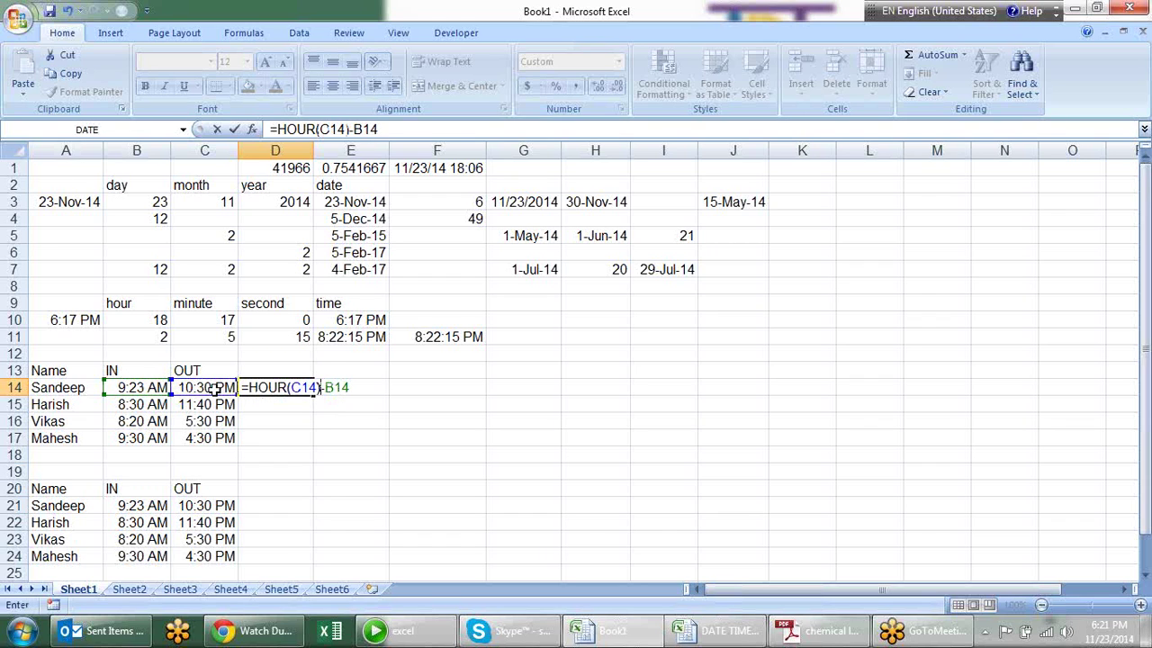
pyautogui.click(326, 387)
pyautogui.write('HOU')
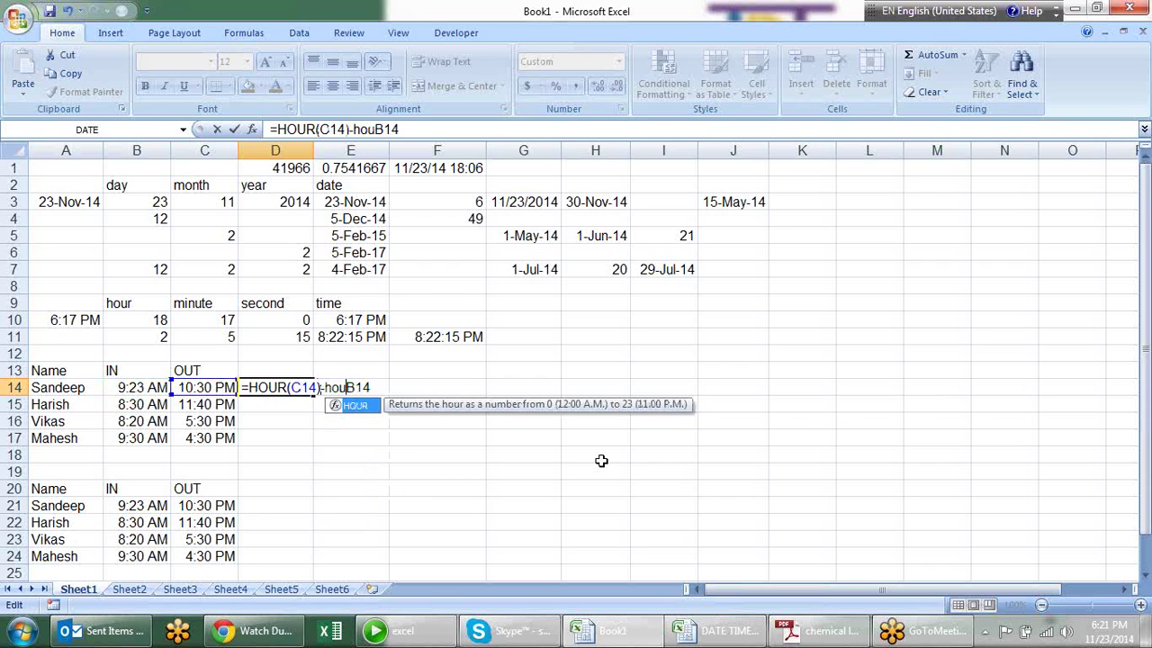
pyautogui.write('R(')
pyautogui.press('Return')
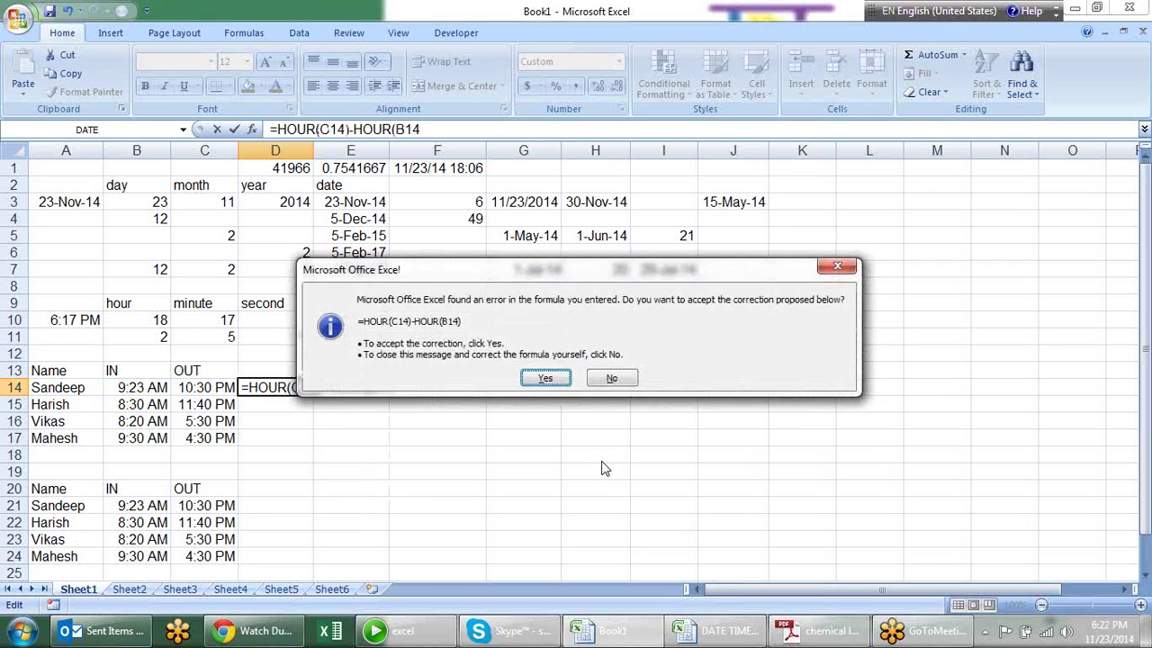
pyautogui.press('Return')
# Show D14 as a plain number and fill the hours formula down to D17 (13, 15, 9, 7).
pyautogui.press('Up')
pyautogui.hotkey('ctrl', 'shift', '`')
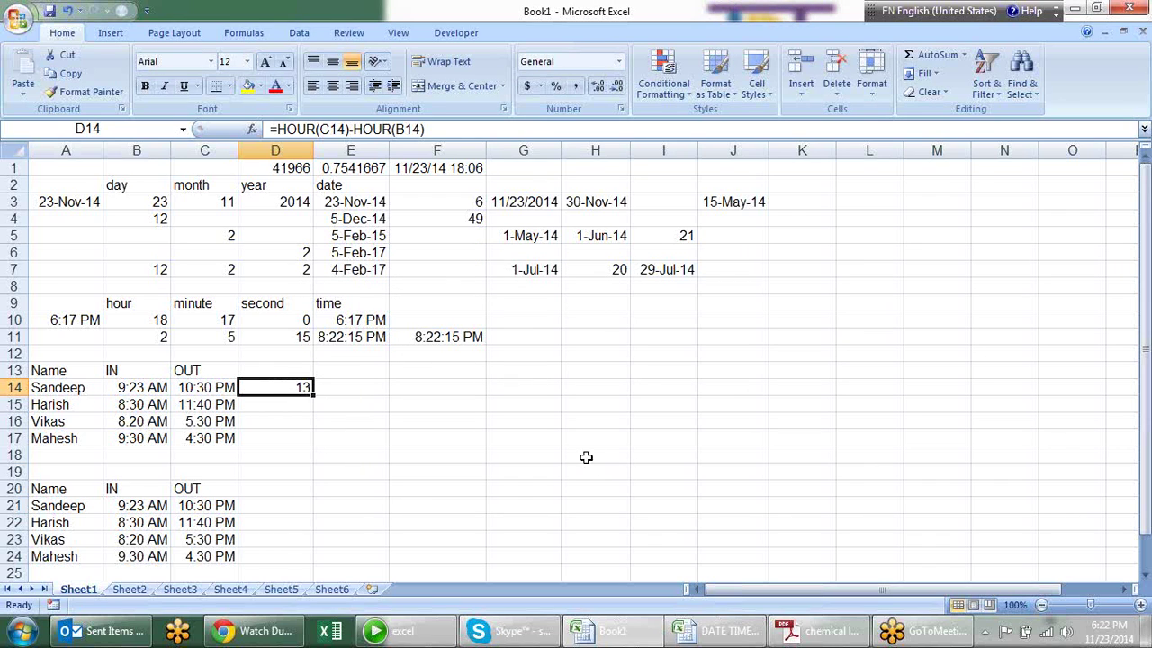
pyautogui.moveTo(313, 395); pyautogui.dragTo(316, 445)
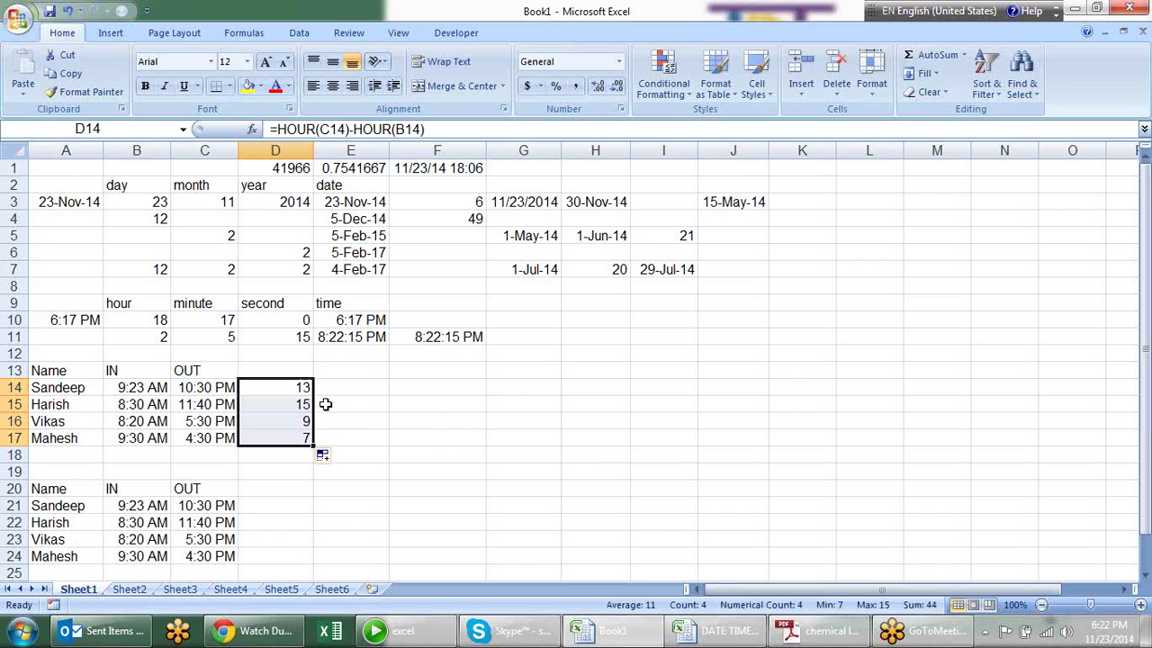
# Enter =IF(D14>8,D14-8,0) in E14 and fill it to E17 for overtime 5, 7, 1, 0.
pyautogui.click(329, 386)
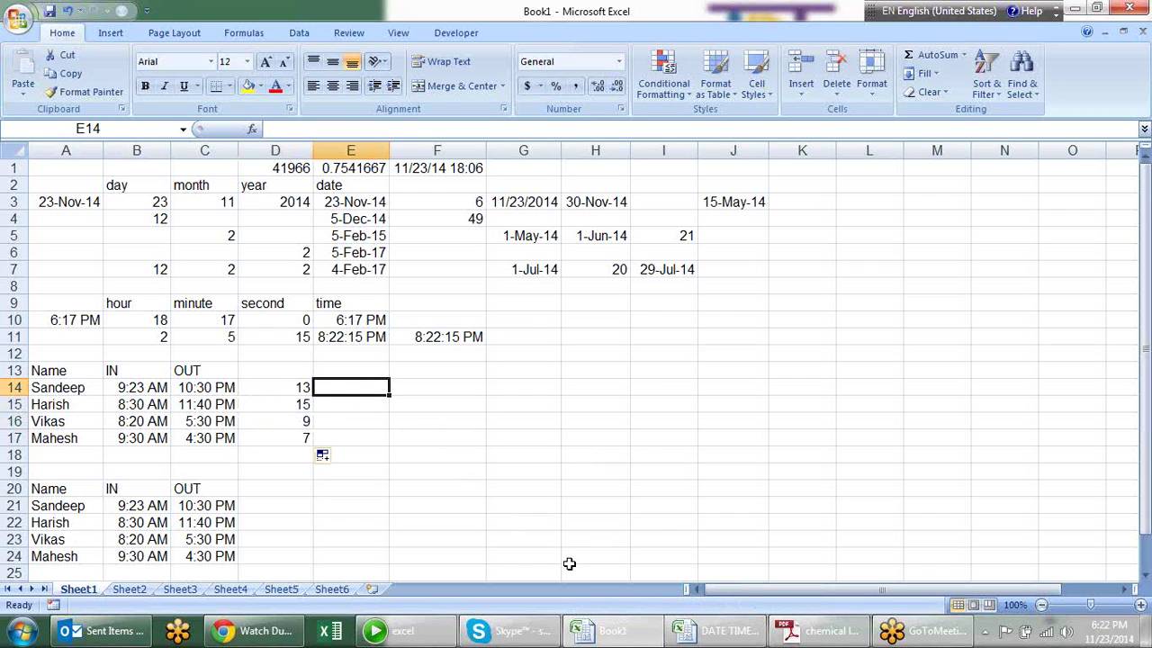
pyautogui.write('=if')
pyautogui.press('Tab')
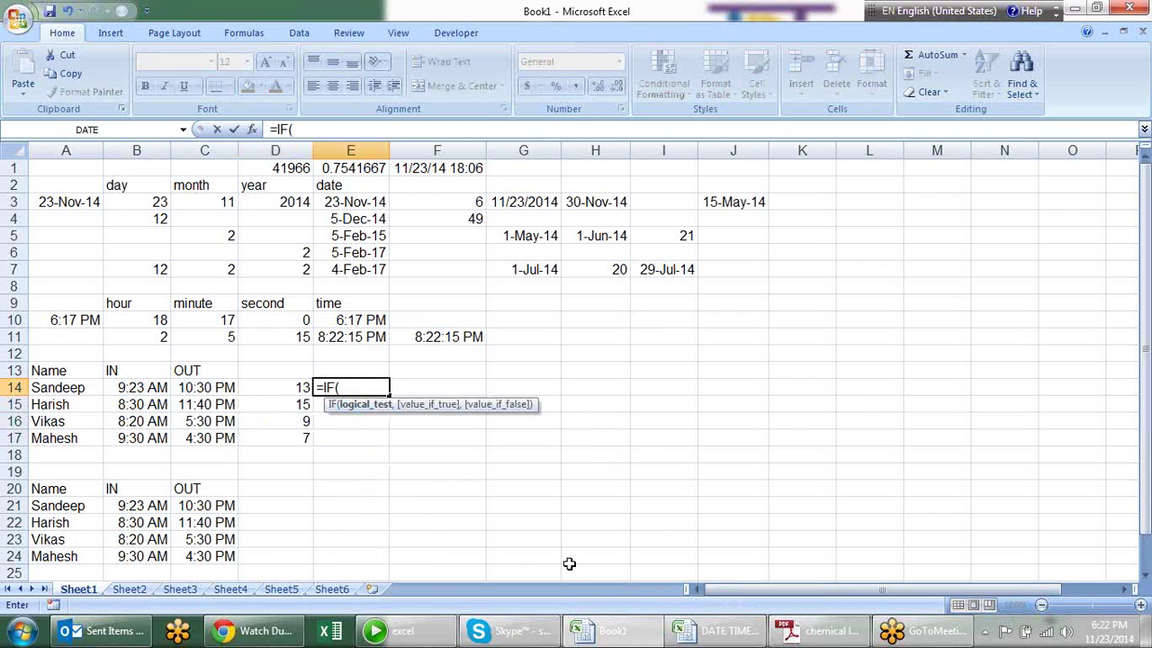
pyautogui.press('Left')
pyautogui.write('>8,')
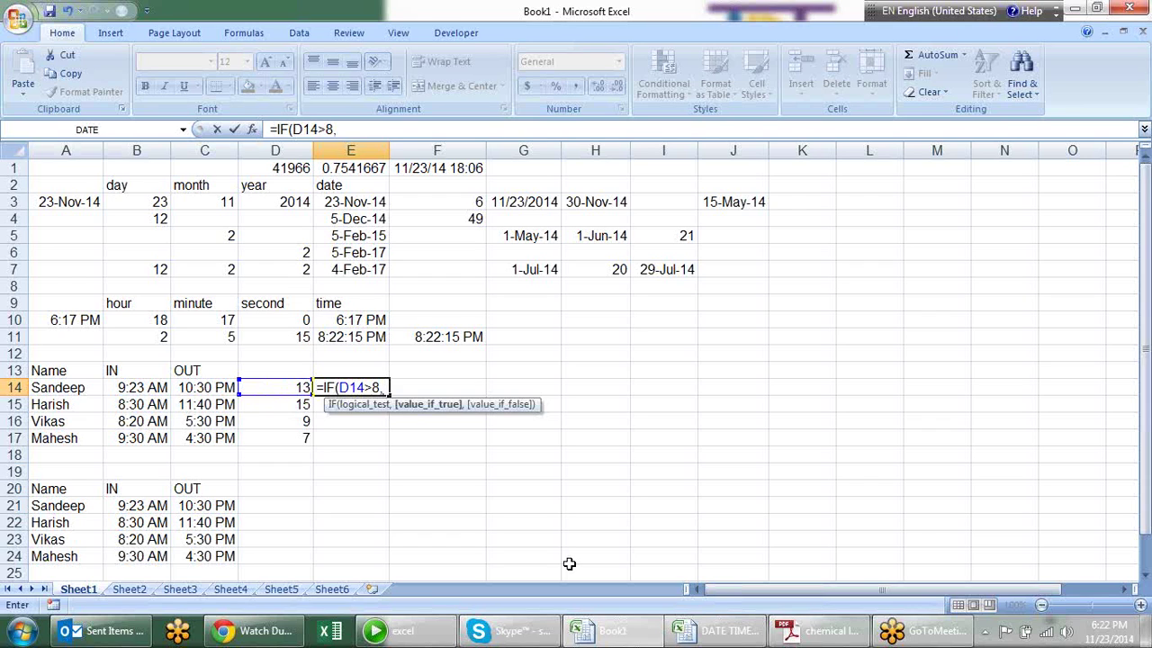
pyautogui.click(293, 389)
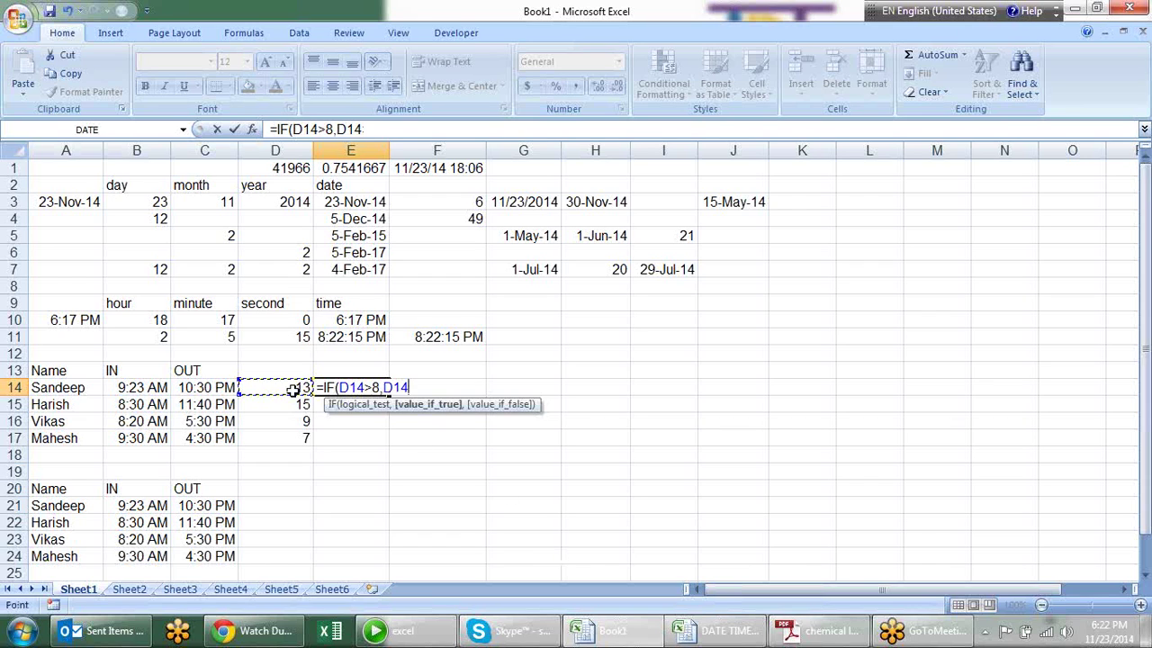
pyautogui.write('-8')
pyautogui.write(',0')
pyautogui.press('Return')
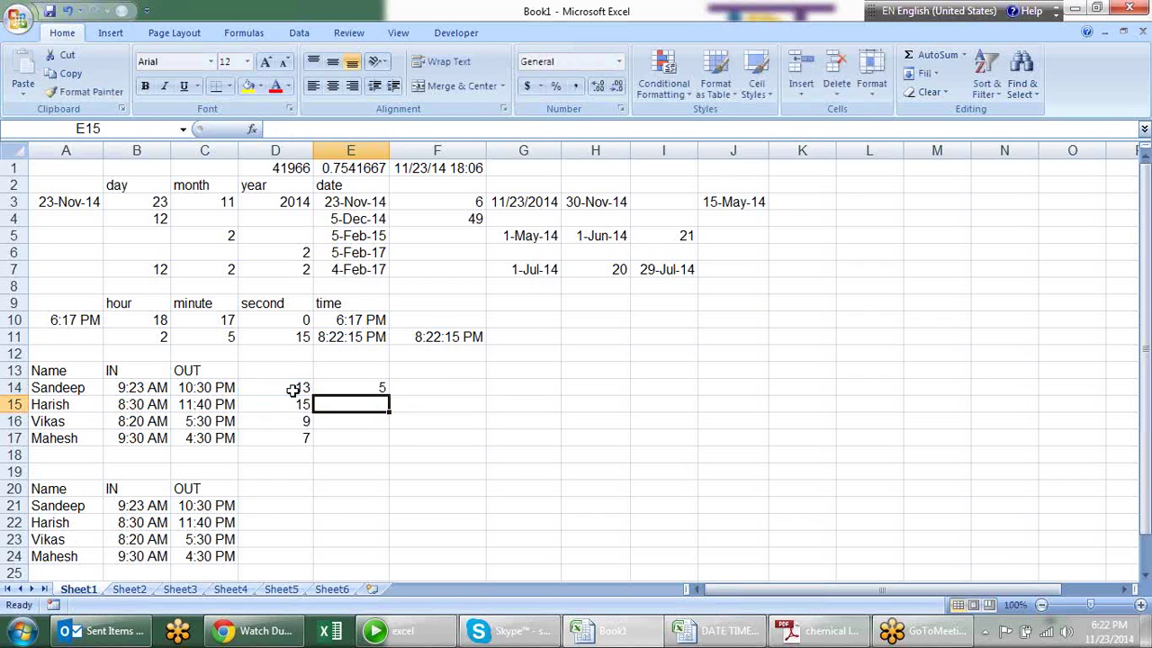
pyautogui.click(387, 389)
pyautogui.moveTo(388, 393); pyautogui.dragTo(387, 442)
# Enter overtime pay =E14*50 in F14 and fill down to F17 (250, 350, 50, 0).
pyautogui.click(426, 386)
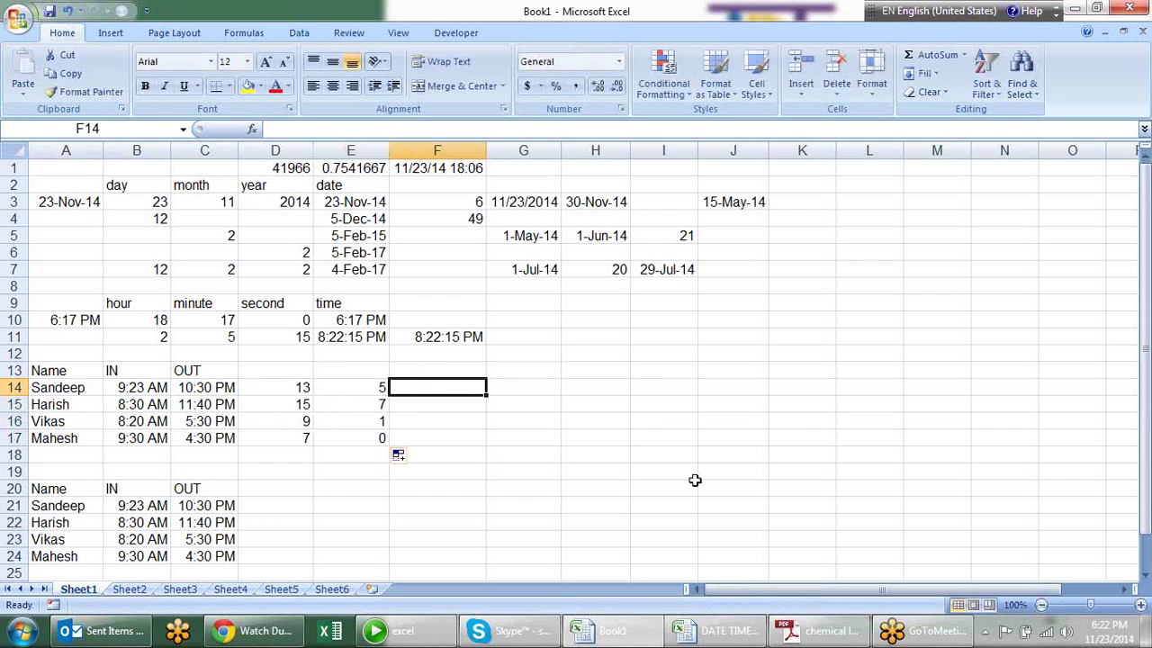
pyautogui.write('=')
pyautogui.press('Left')
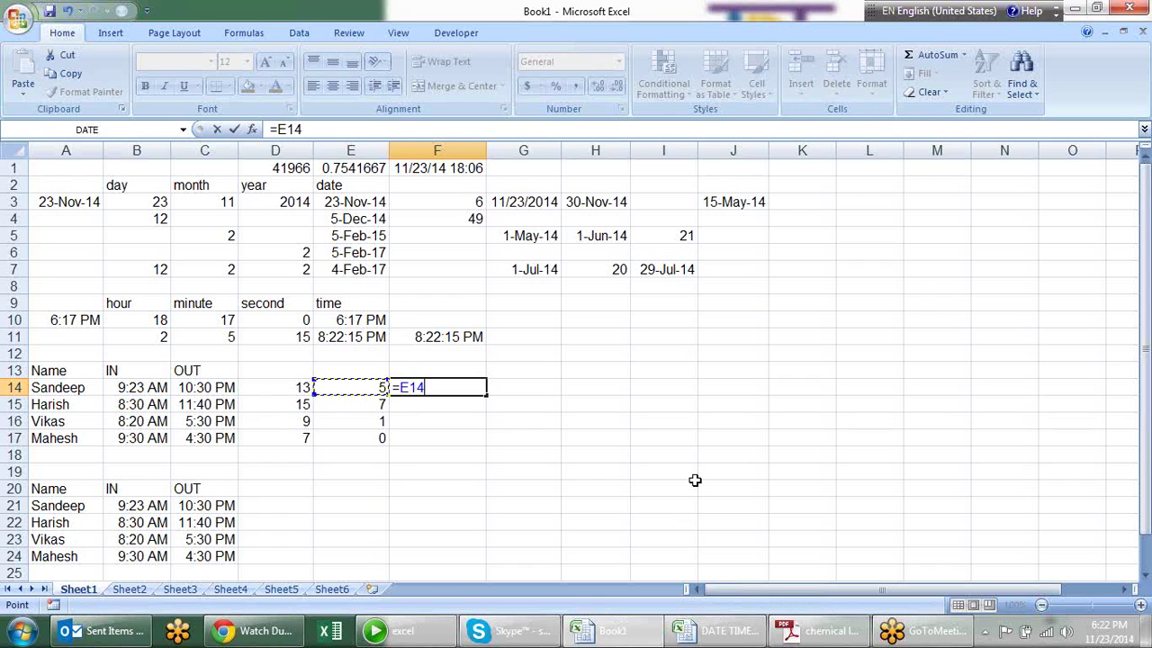
pyautogui.write('*5')
pyautogui.write('0')
pyautogui.press('Return')
pyautogui.hotkey('ctrl', 'd')
pyautogui.press('Down')
pyautogui.hotkey('ctrl', 'd')
pyautogui.press('Down')
pyautogui.hotkey('ctrl', 'd')
pyautogui.press('Down')
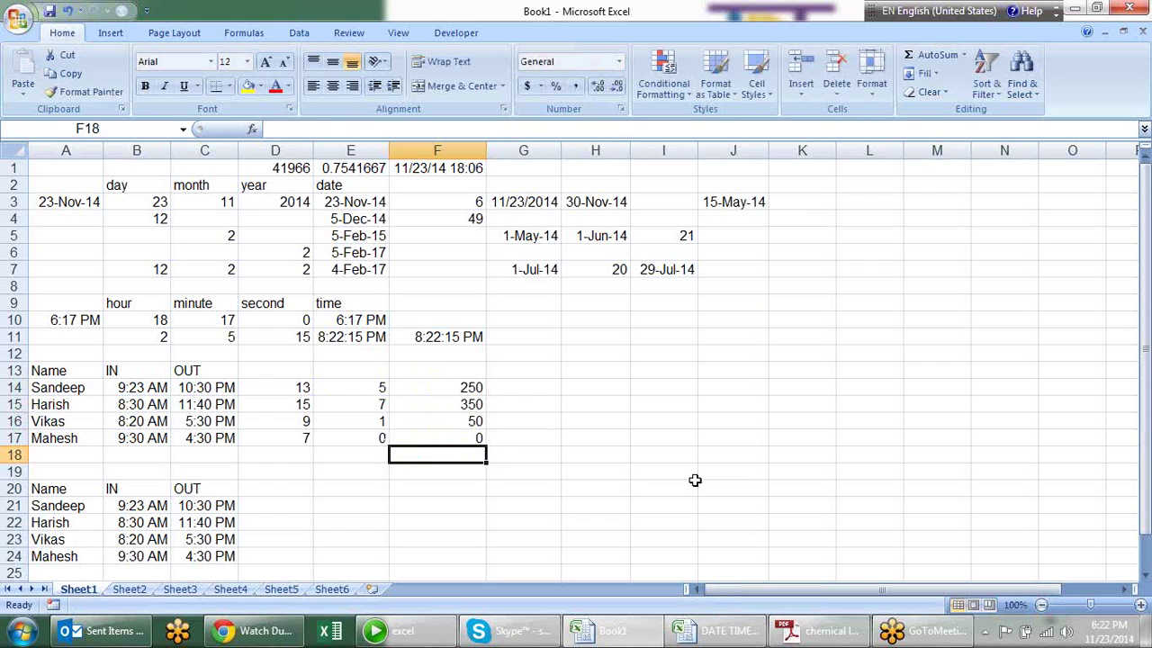
# Copy the D14:F17 results block.
pyautogui.press('Up')
pyautogui.press('Up')
pyautogui.press('Up')
pyautogui.press('Up')
pyautogui.press('Left')
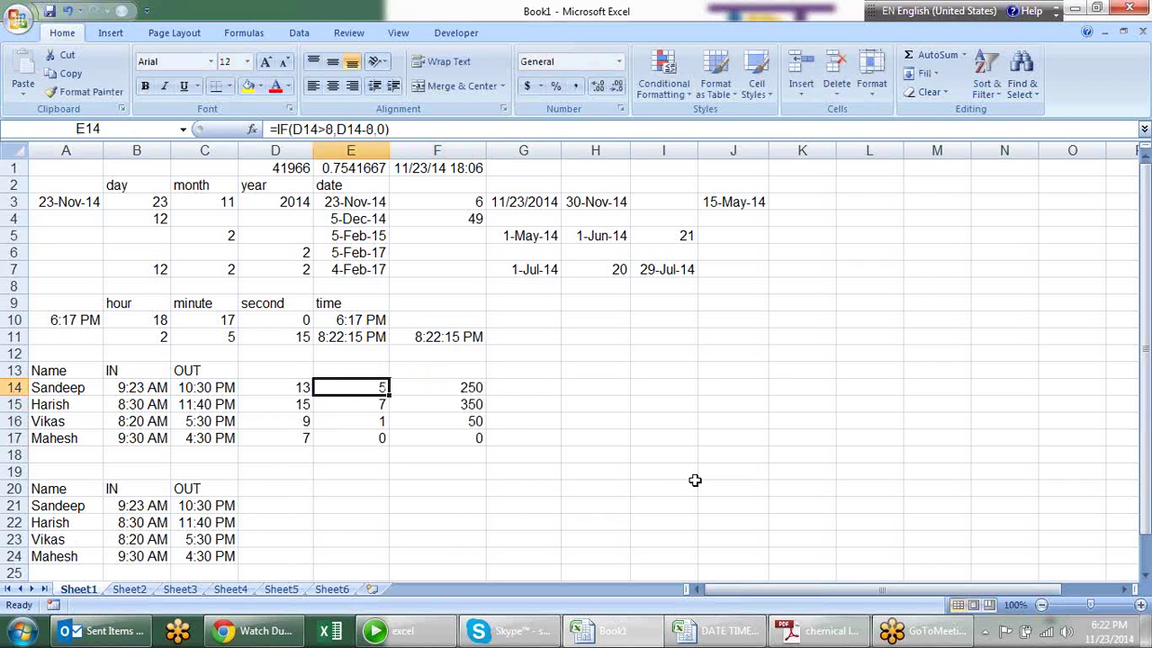
pyautogui.press('Left')
pyautogui.hotkey('shift', 'Right')
pyautogui.hotkey('shift', 'Right')
pyautogui.hotkey('shift', 'Down')
pyautogui.hotkey('shift', 'Down')
pyautogui.hotkey('shift', 'Down')
pyautogui.hotkey('ctrl', 'c')
pyautogui.press('Down')
pyautogui.press('Down')
pyautogui.press('Down')
pyautogui.press('Down')
pyautogui.press('Down')
pyautogui.press('Down')
pyautogui.press('Down')
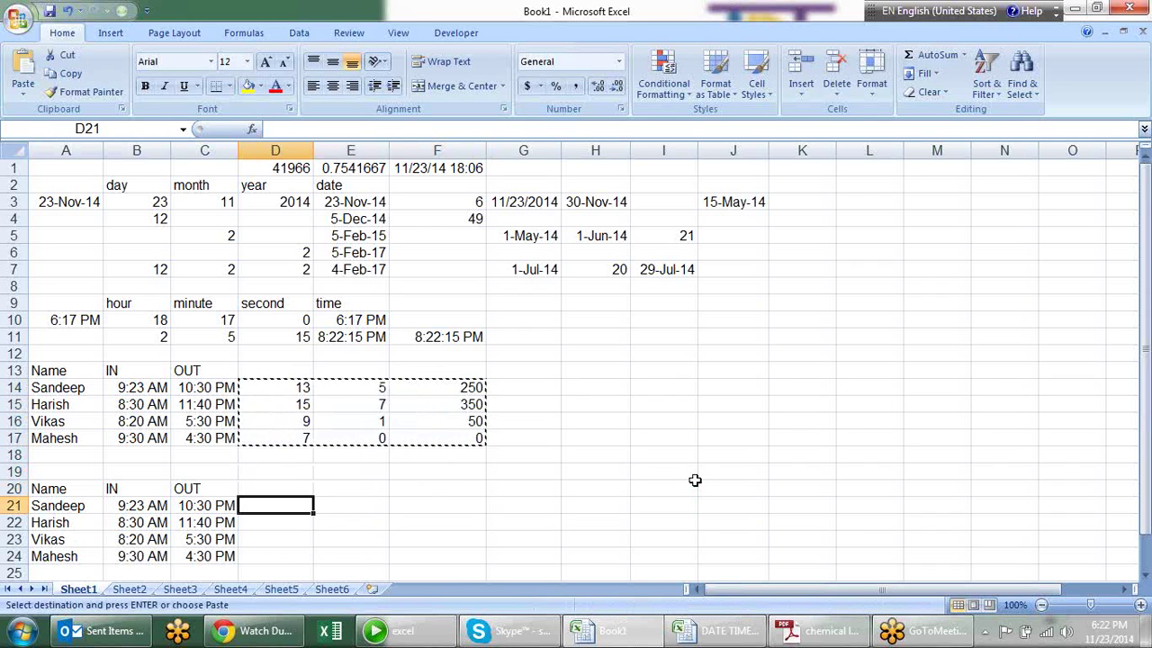
# Paste the results block into D21:F24 and label D20 'Overtime'.
pyautogui.press('Return')
pyautogui.press('Up')
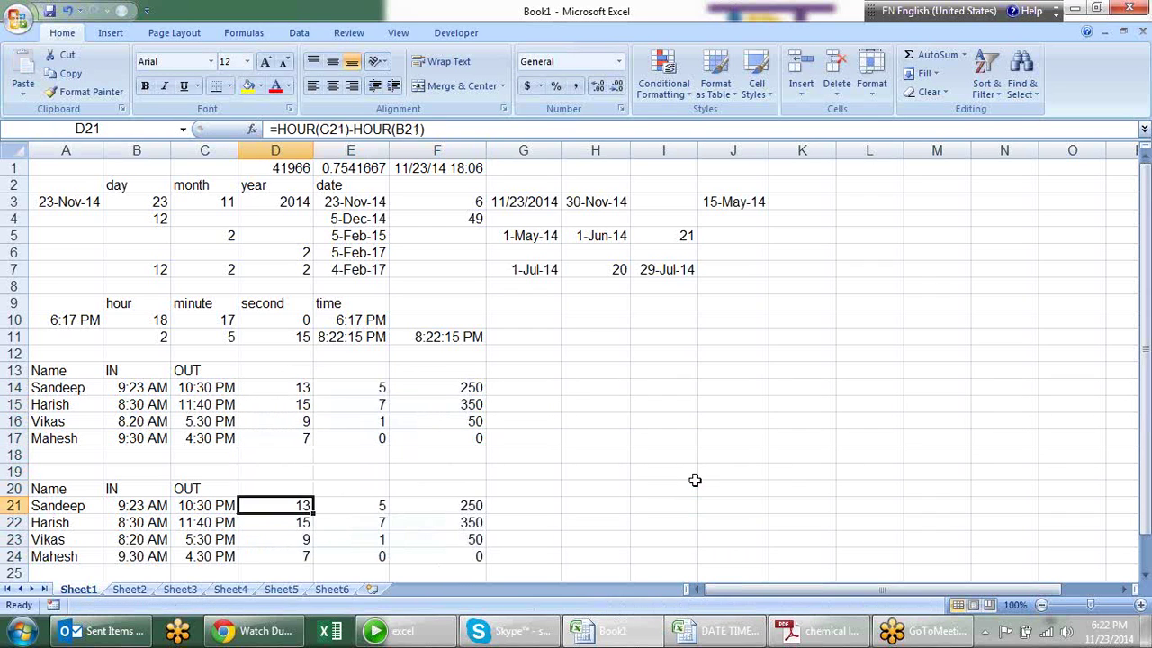
pyautogui.press('Up')
pyautogui.write('Over')
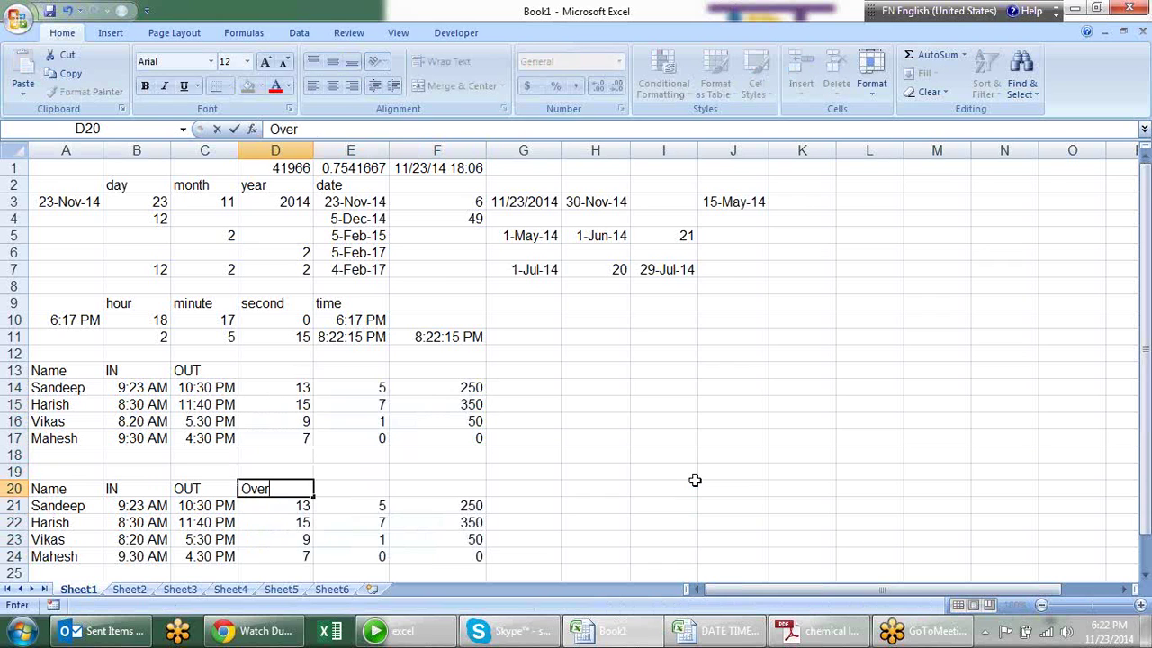
pyautogui.write('time')
pyautogui.press('Return')
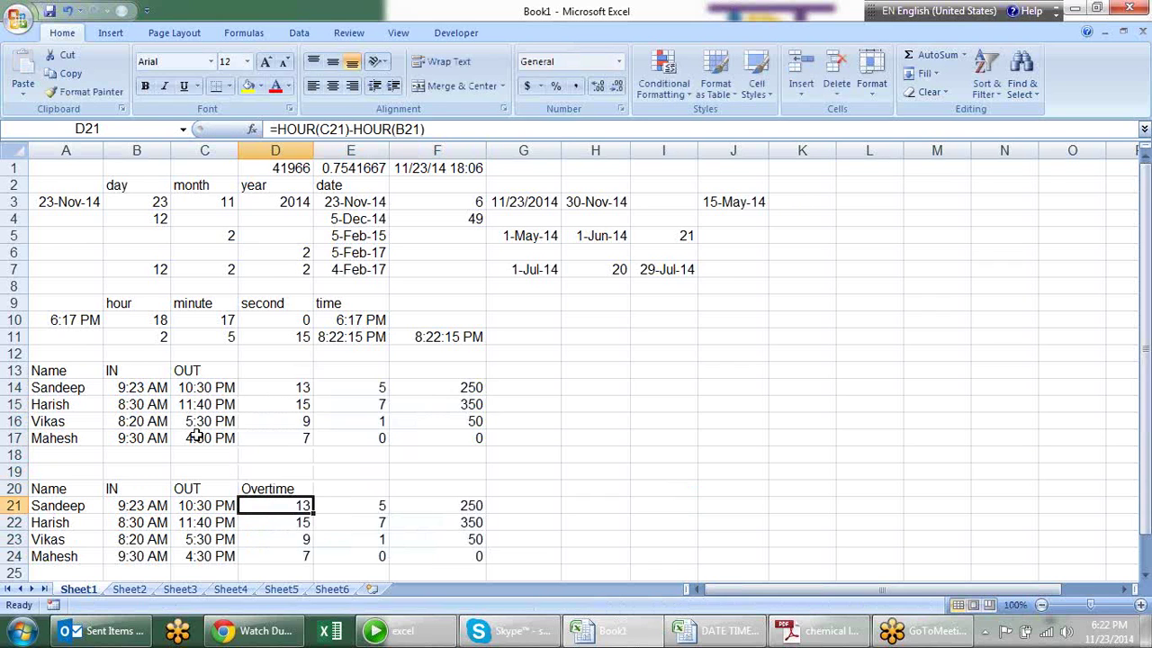
# Review the overtime formula in E21 and the HOUR formula in D21.
pyautogui.scroll(-3, 207, 433)
pyautogui.scroll(1, 260, 412)
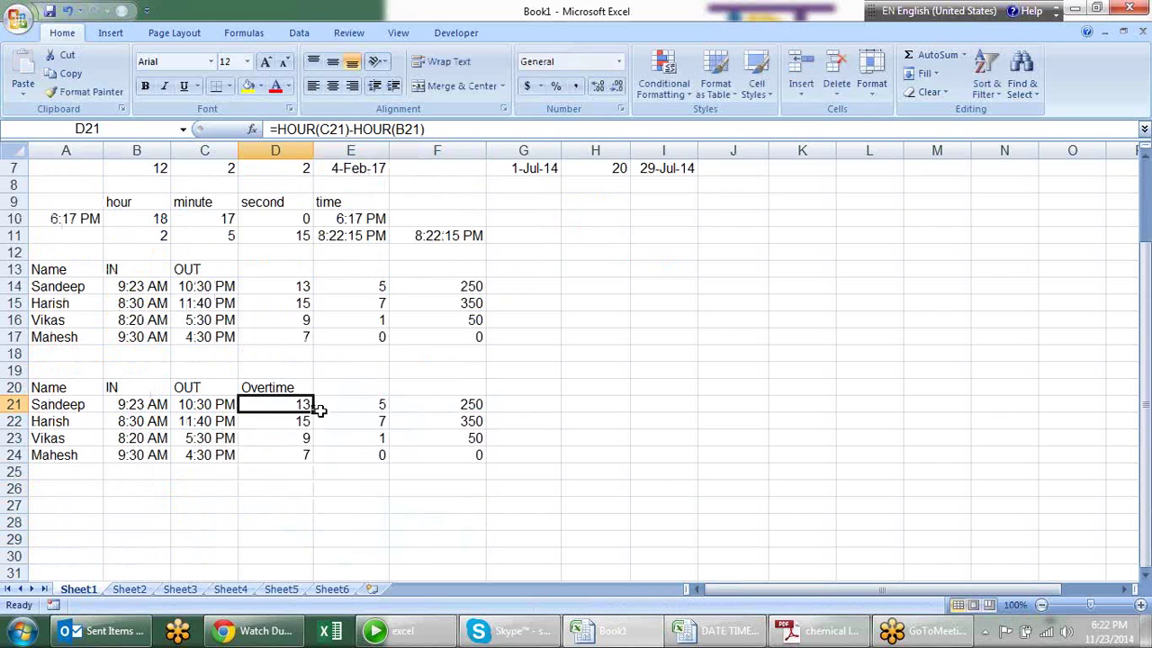
pyautogui.click(358, 405)
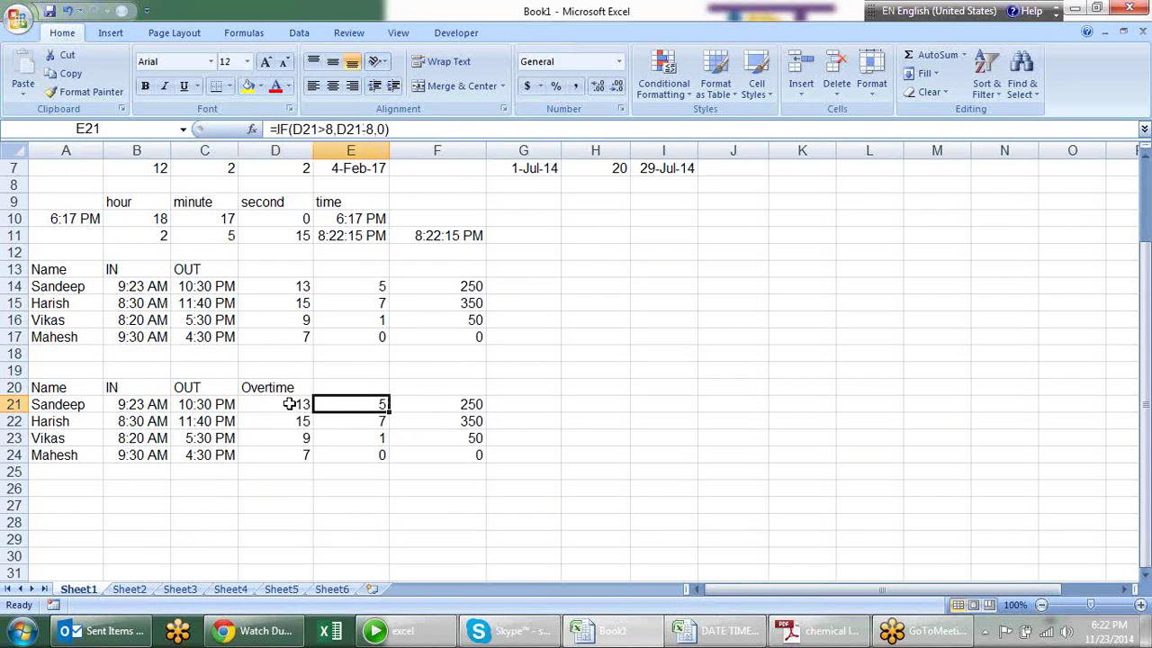
pyautogui.doubleClick(352, 406)
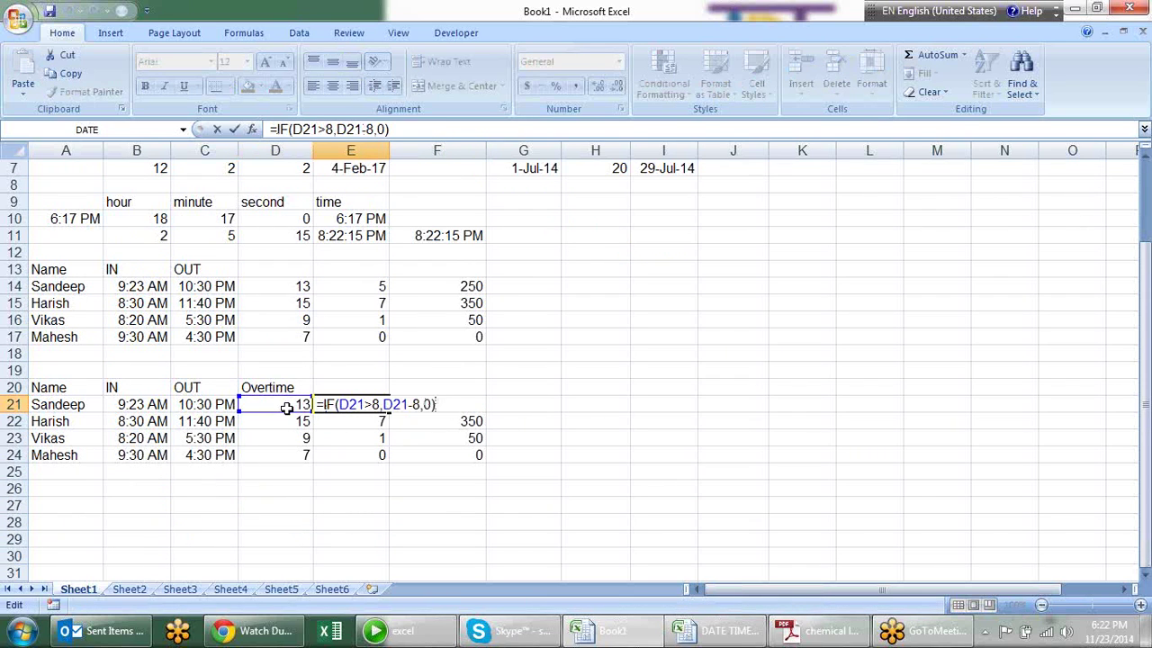
pyautogui.press('Escape')
pyautogui.doubleClick(303, 406)
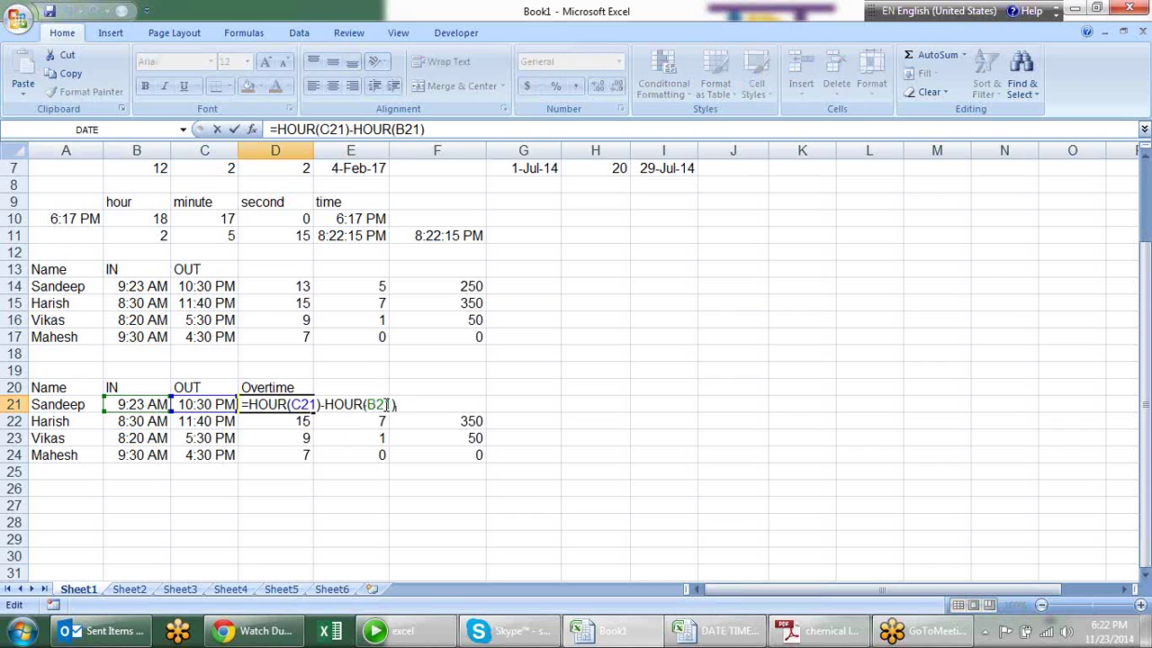
pyautogui.moveTo(403, 405); pyautogui.dragTo(249, 404)
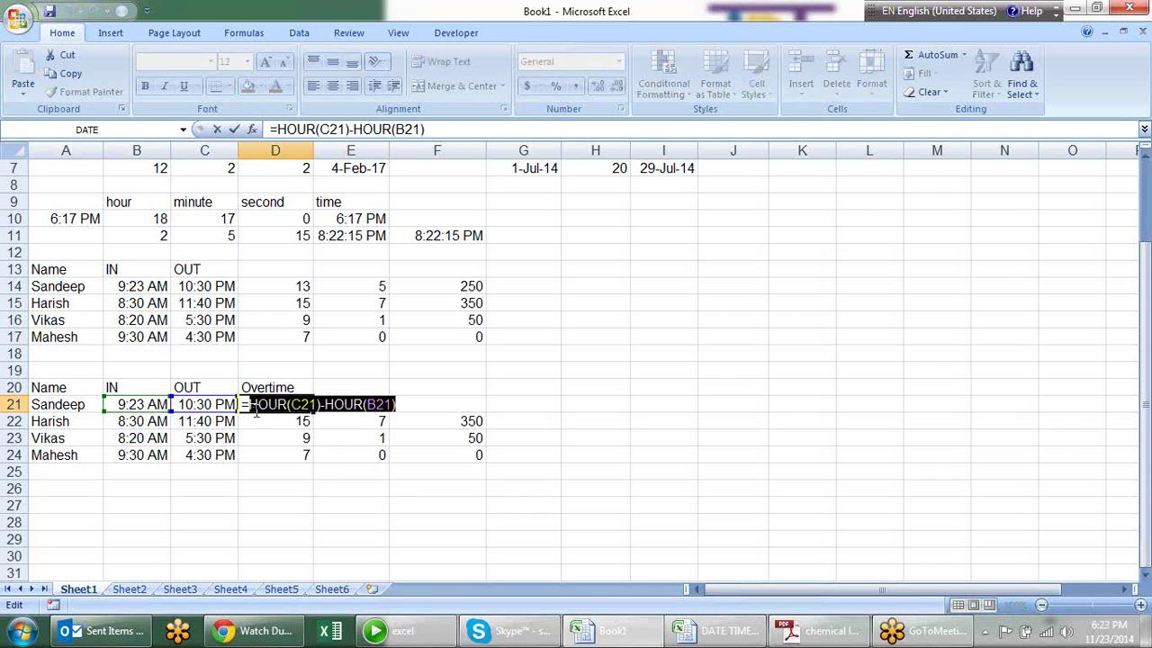
pyautogui.press('Escape')
# Replace the D21 references in E21's IF formula with HOUR(C21)-HOUR(B21), giving 5.
pyautogui.click(375, 405)
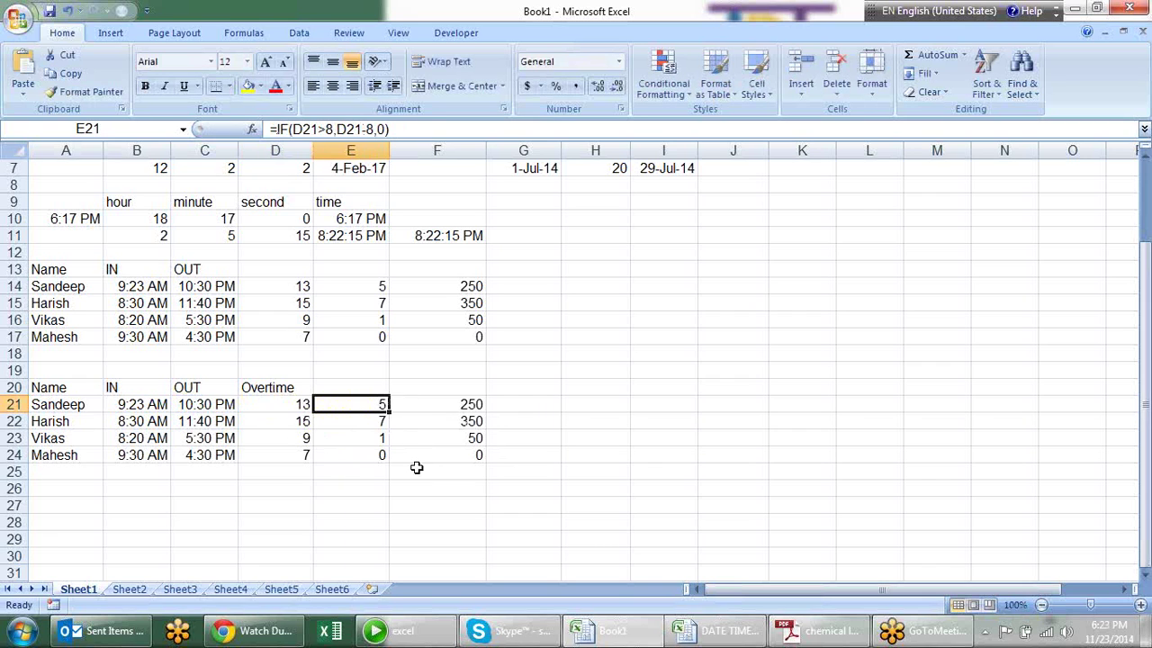
pyautogui.press('F2')
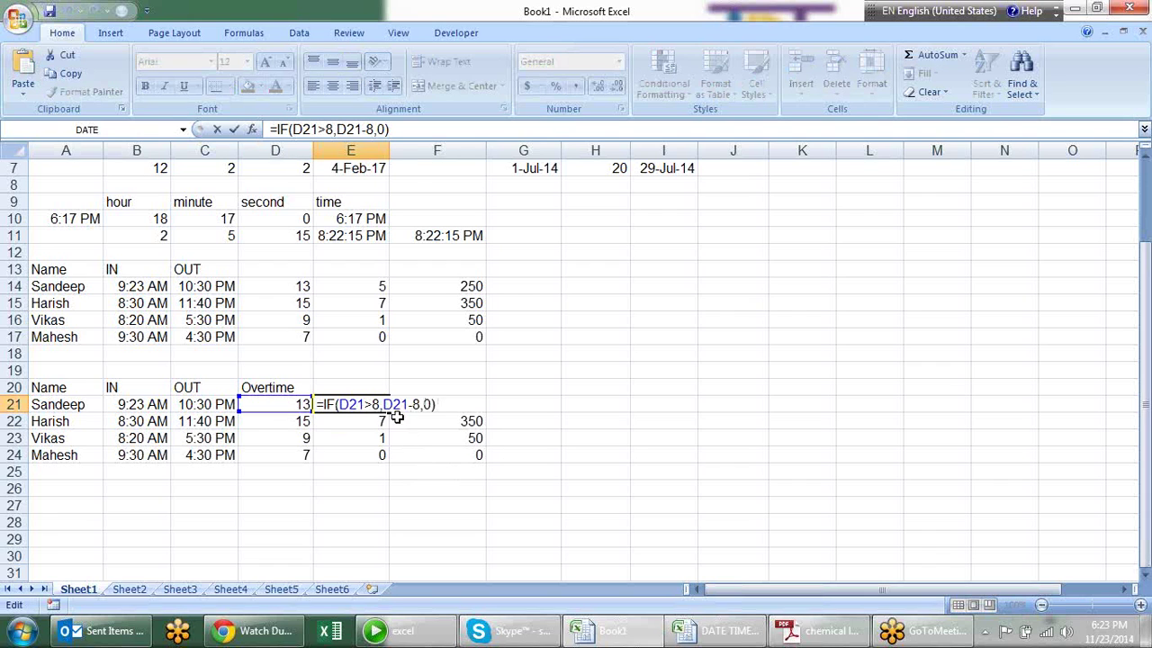
pyautogui.moveTo(366, 404); pyautogui.dragTo(338, 404)
pyautogui.write('HOUR(C21)-HOUR(B21)')
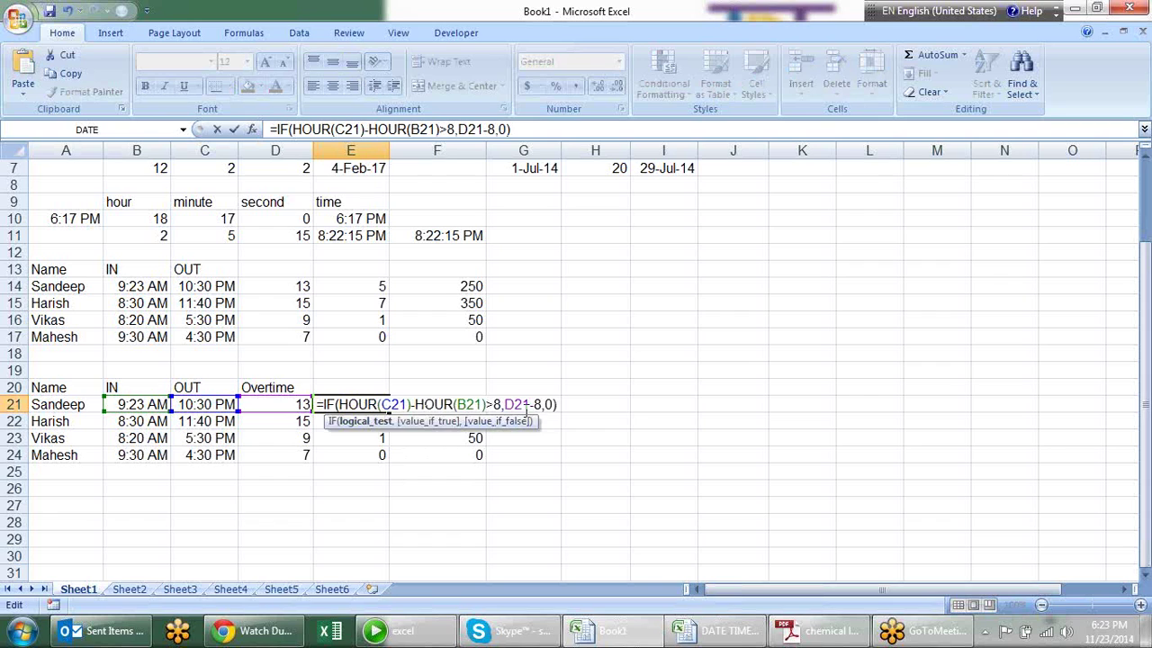
pyautogui.doubleClick(530, 405)
pyautogui.hotkey('ctrl', 'v')
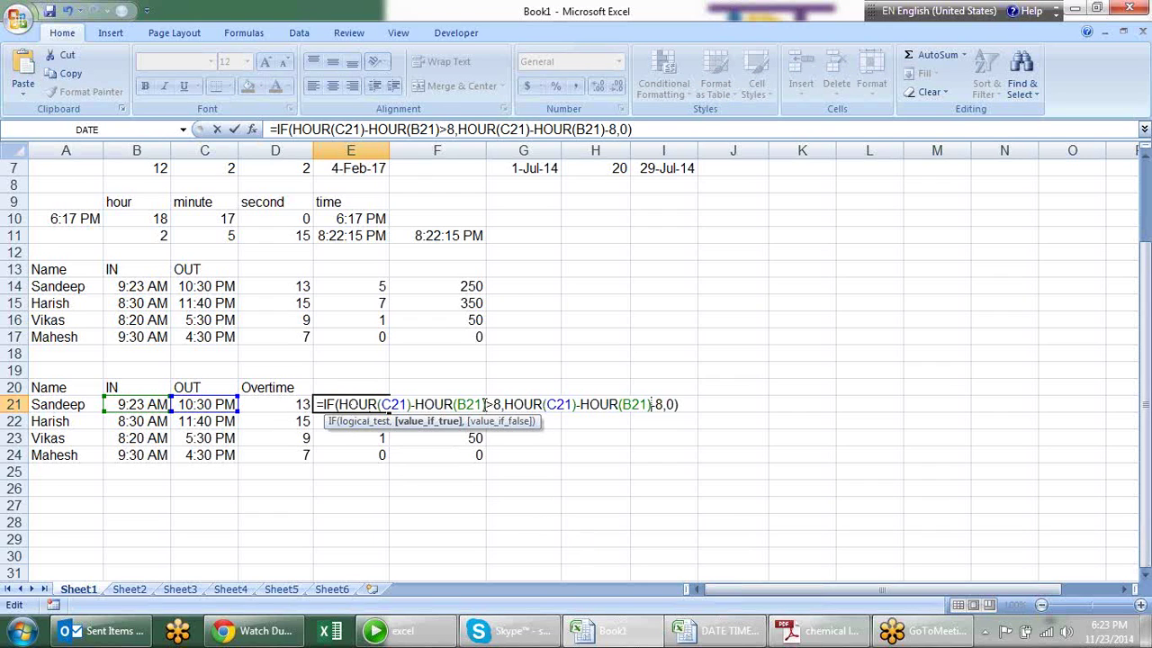
pyautogui.click(486, 404)
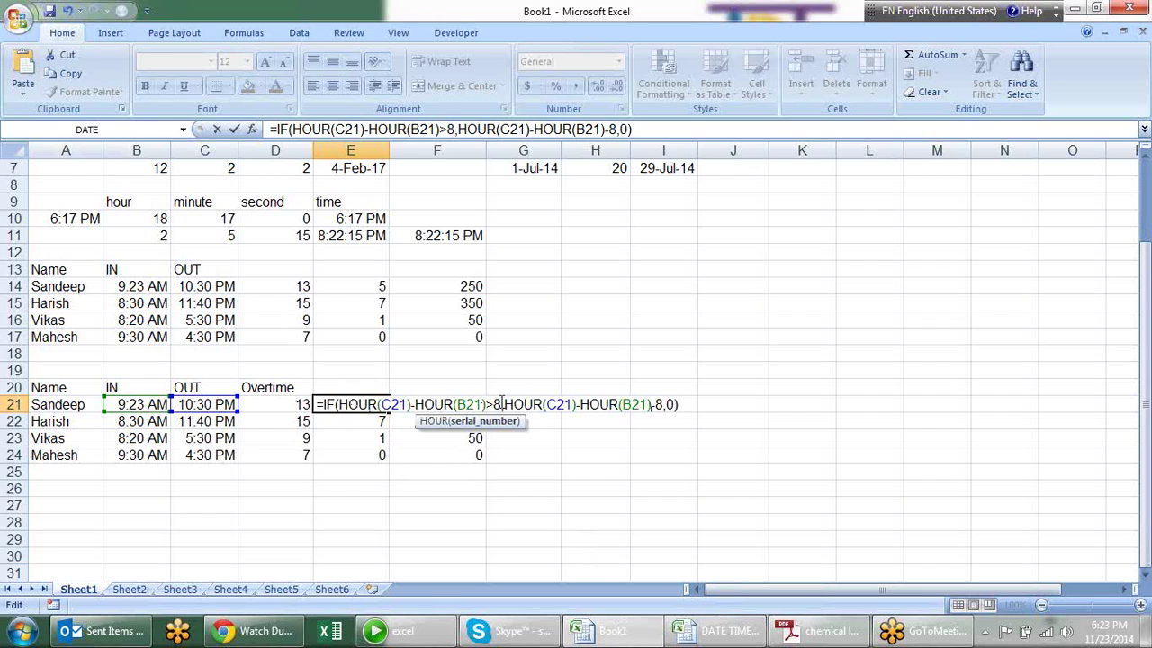
pyautogui.press('Return')
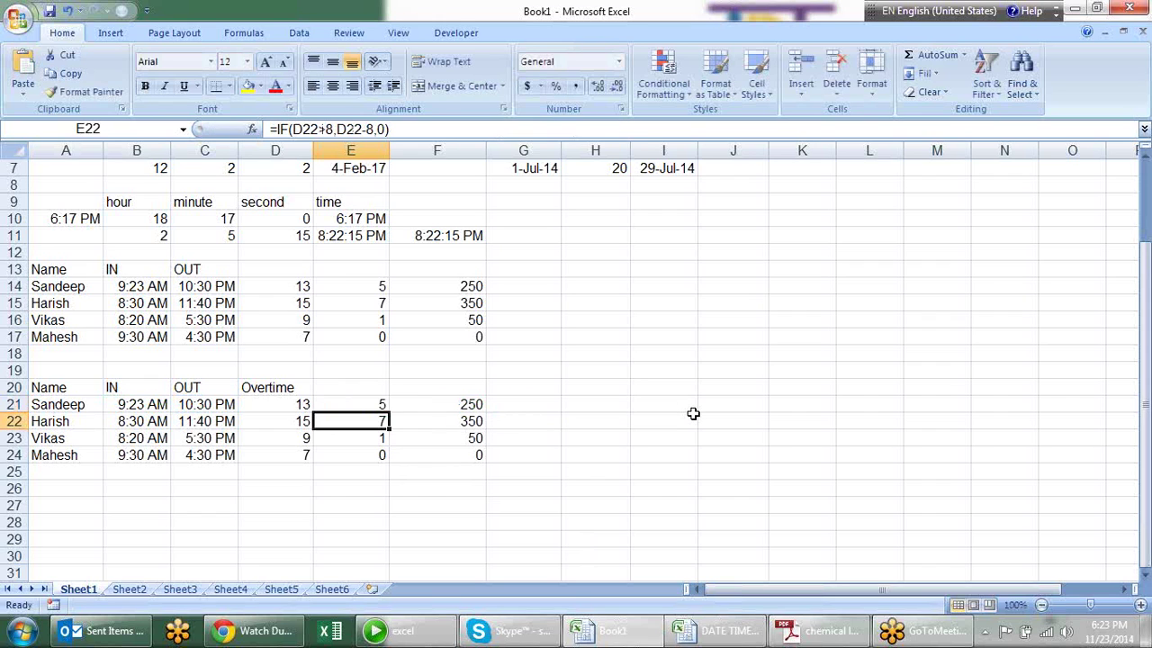
# Substitute E21's IF formula for the E21 reference in F21's pay formula.
pyautogui.click(355, 400)
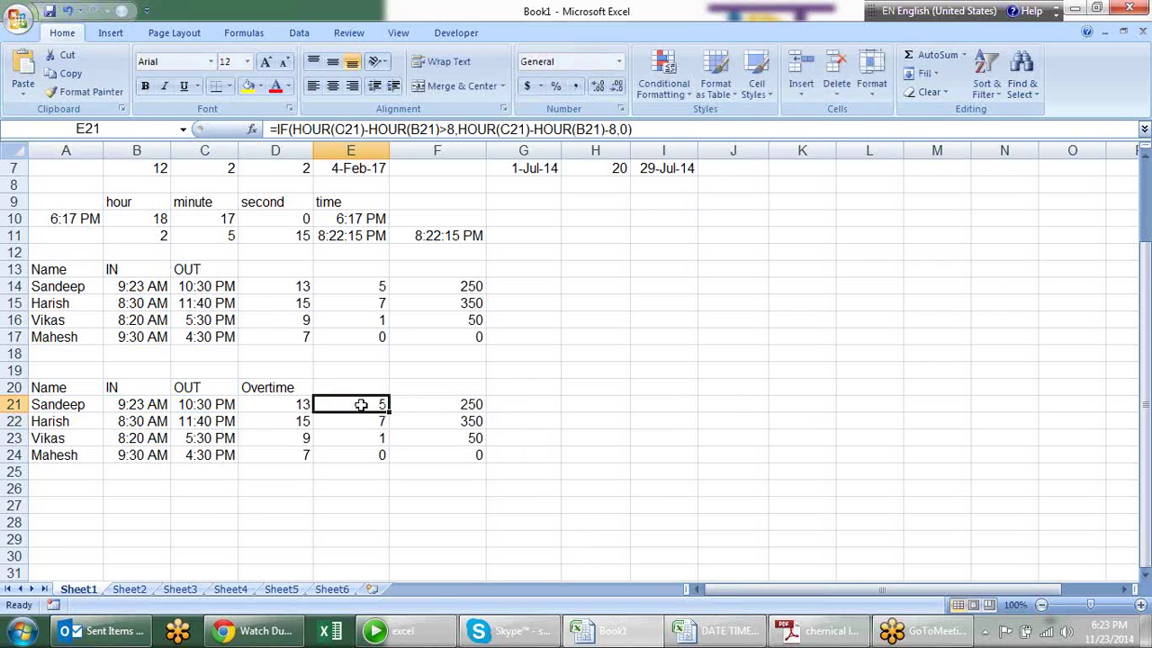
pyautogui.click(436, 405)
pyautogui.click(382, 403)
pyautogui.press('F2')
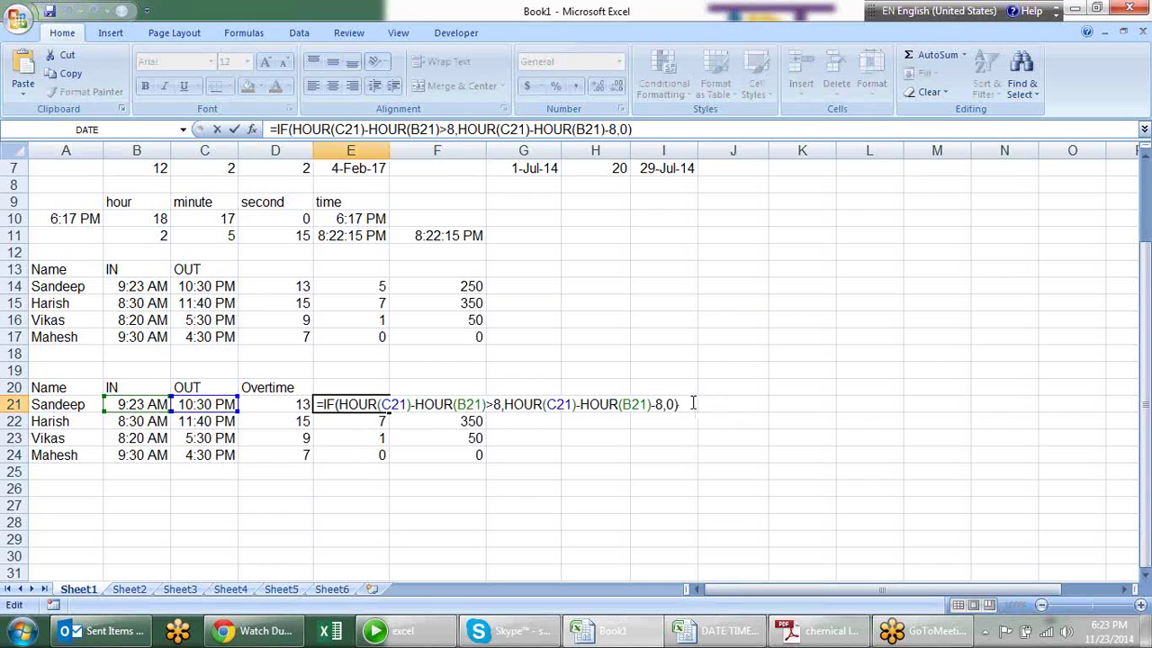
pyautogui.hotkey('shift', 'Home')
pyautogui.hotkey('ctrl', 'c')
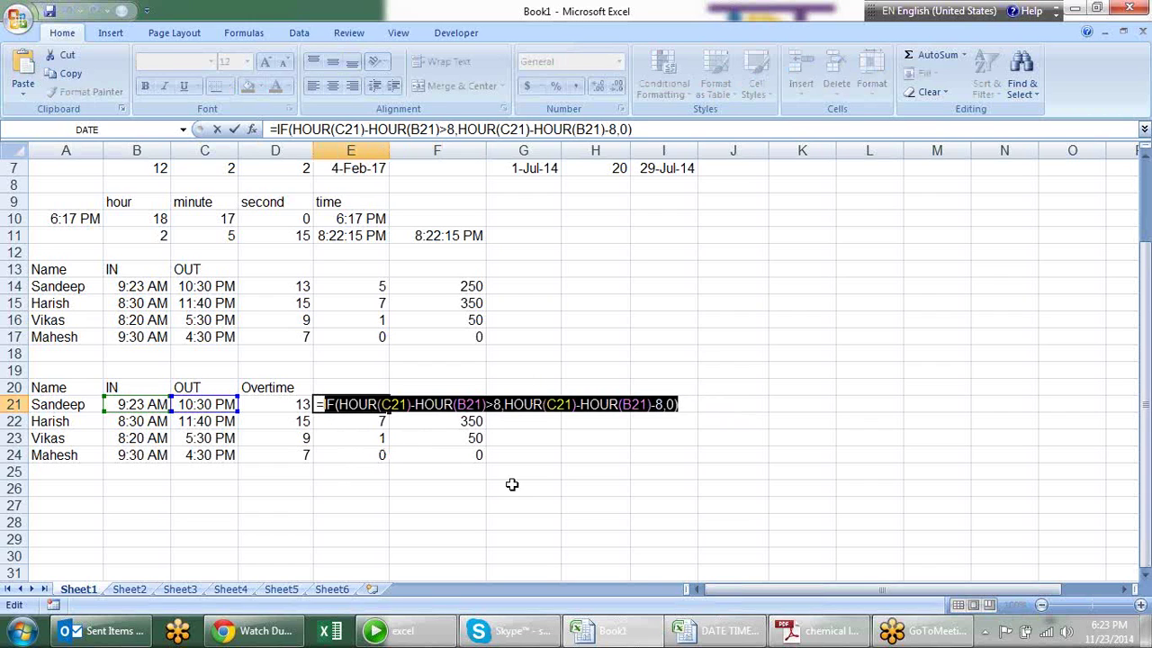
pyautogui.press('Escape')
pyautogui.click(473, 391)
pyautogui.doubleClick(475, 404)
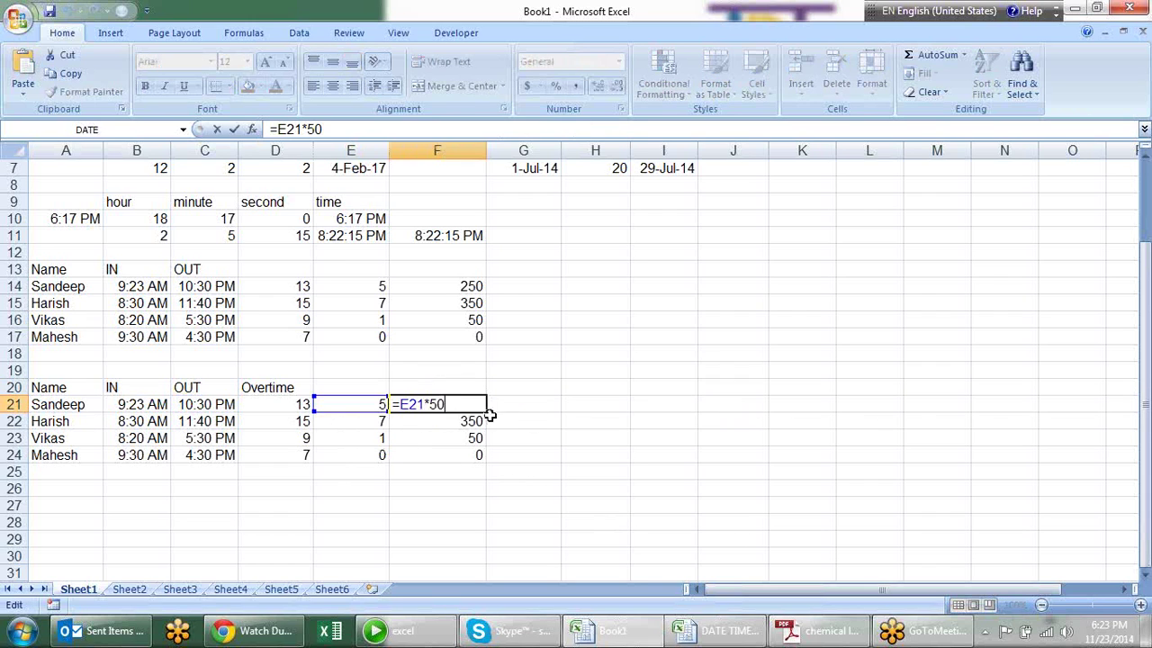
pyautogui.moveTo(424, 405); pyautogui.dragTo(401, 404)
pyautogui.hotkey('ctrl', 'v')
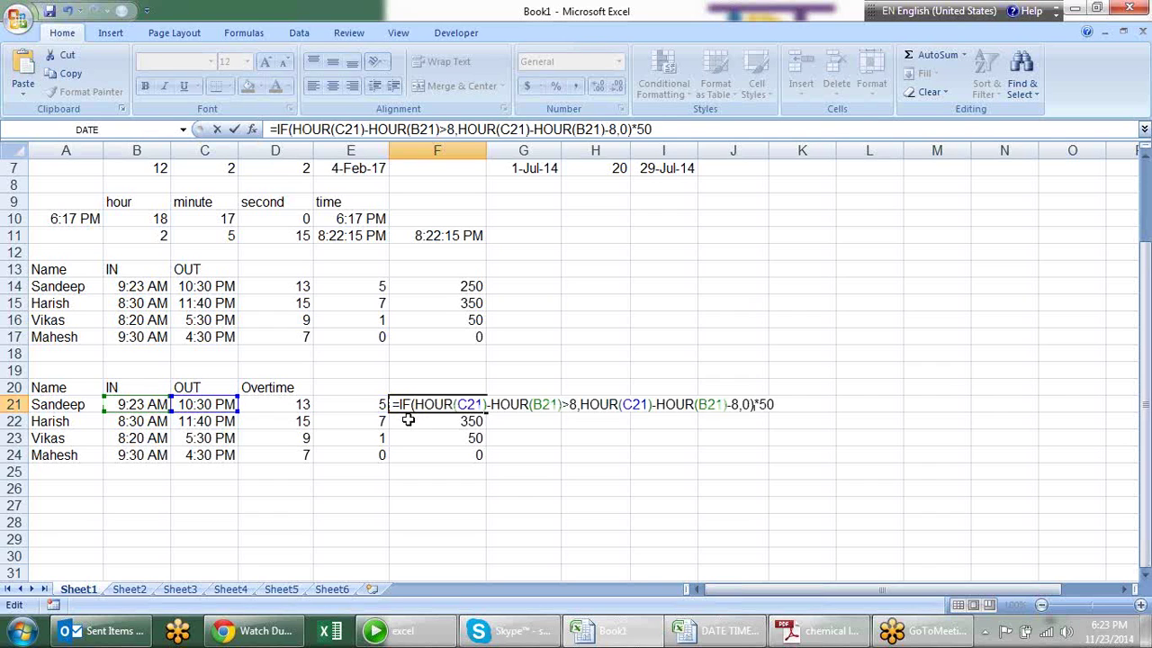
pyautogui.press('Return')
# Move the combined pay formula into D21 and fill it down to D24.
pyautogui.click(424, 403)
pyautogui.hotkey('ctrl', 'x')
pyautogui.press('Left')
pyautogui.press('Left')
pyautogui.hotkey('ctrl', 'v')
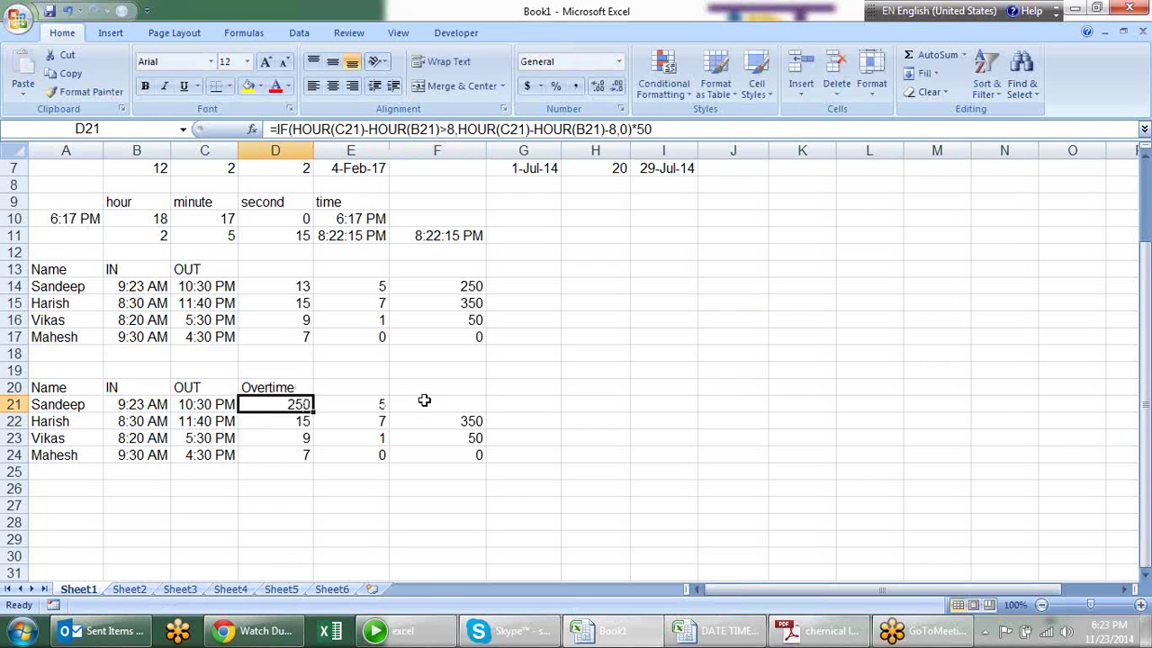
pyautogui.moveTo(315, 411); pyautogui.dragTo(317, 464)
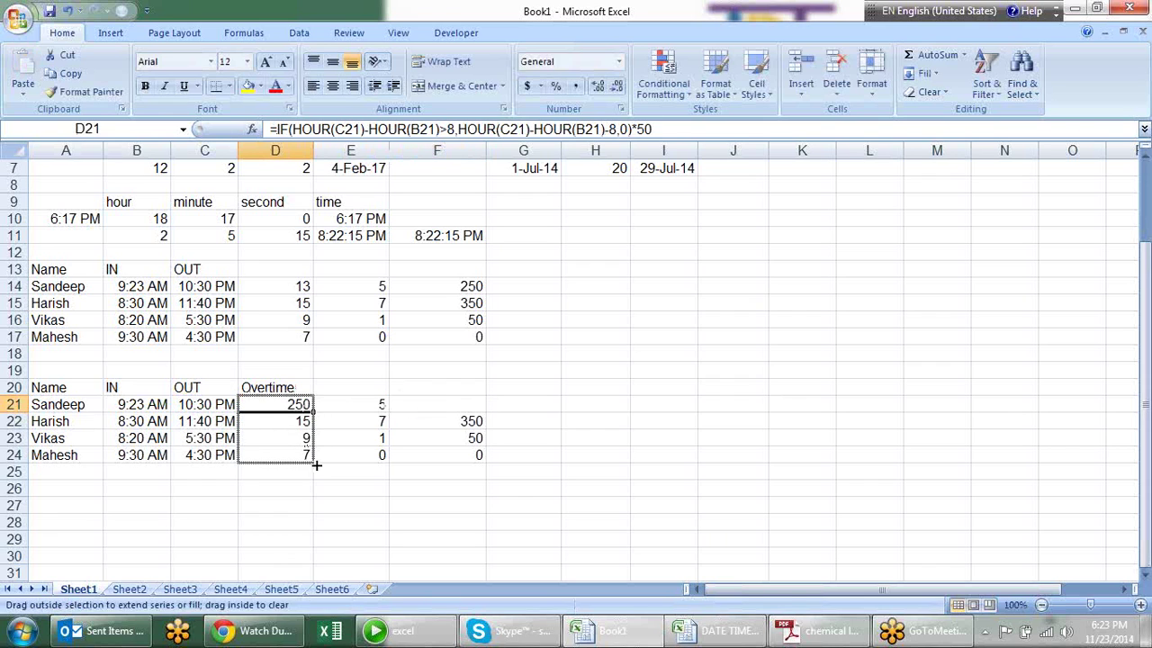
# Clear the leftover helper cells E21:G24.
pyautogui.moveTo(372, 405); pyautogui.dragTo(508, 453)
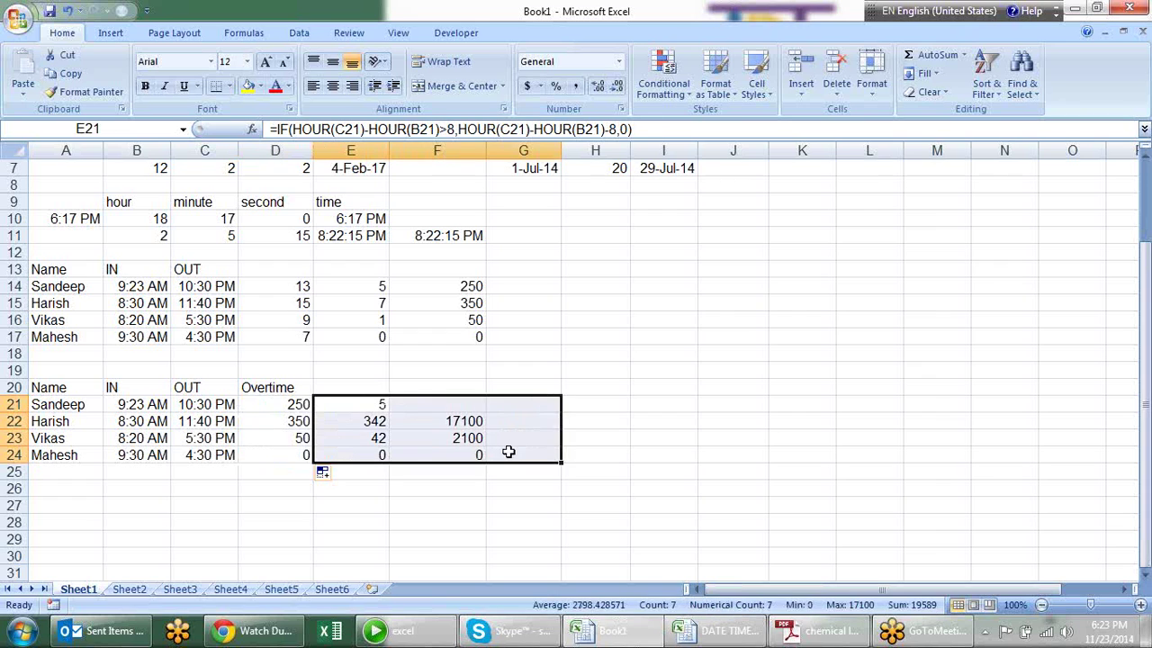
pyautogui.press('Delete')
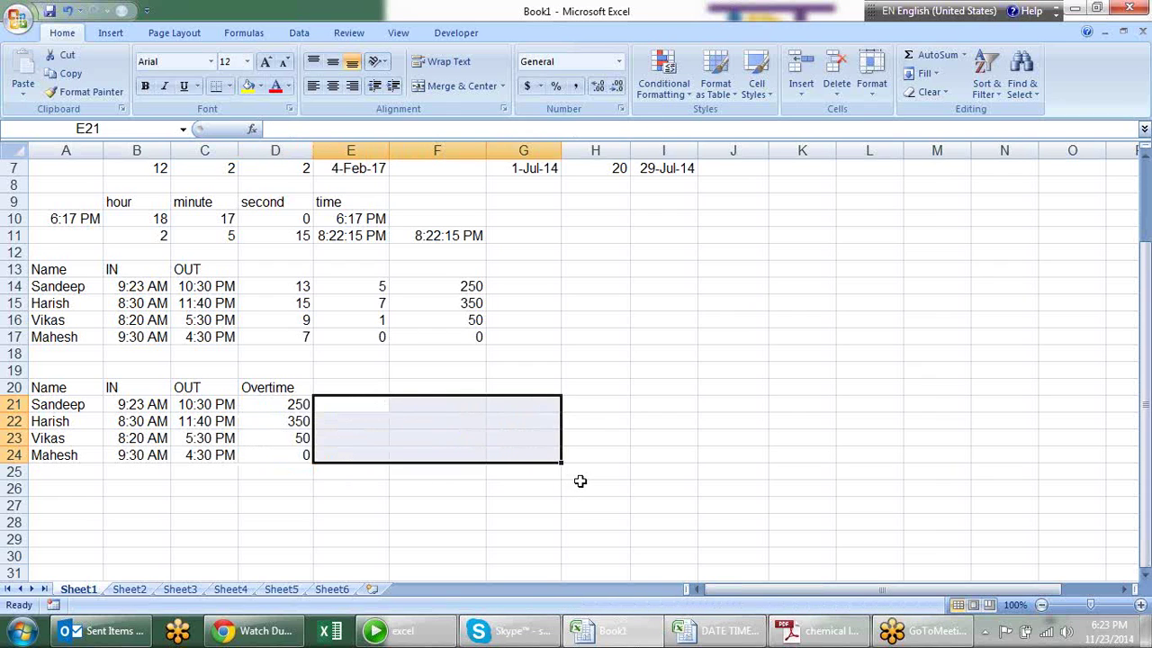
pyautogui.click(567, 501)
# Check the Overtime formulas in D21:D24 show 250, 350, 50 and 0.
pyautogui.click(267, 408)
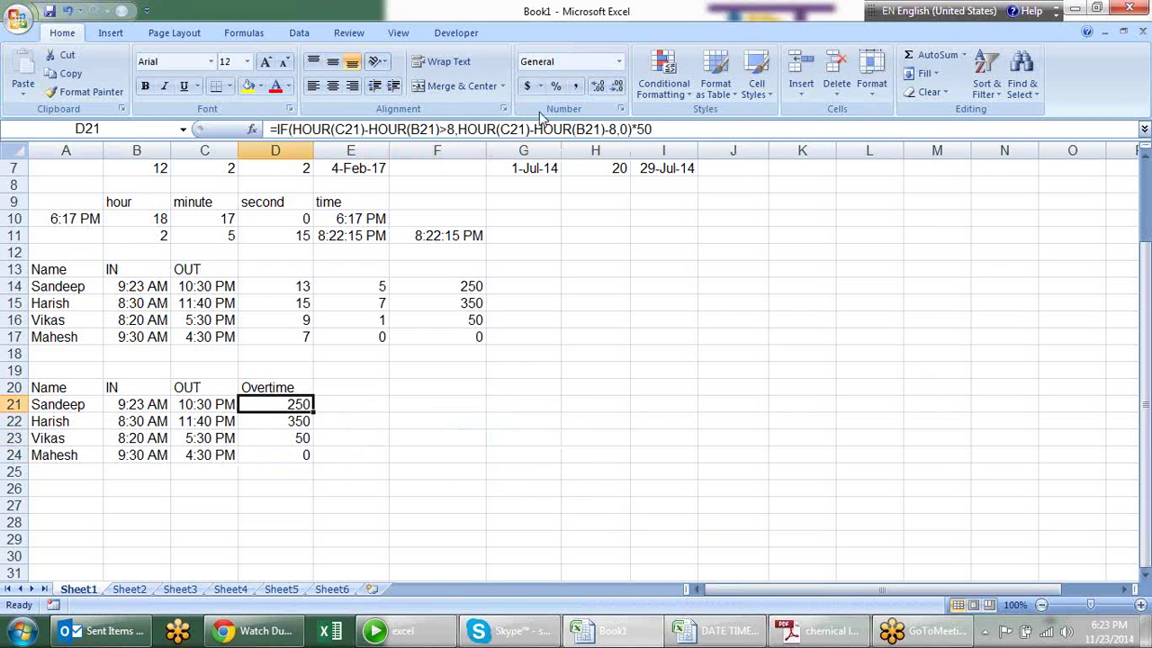
pyautogui.click(491, 129)
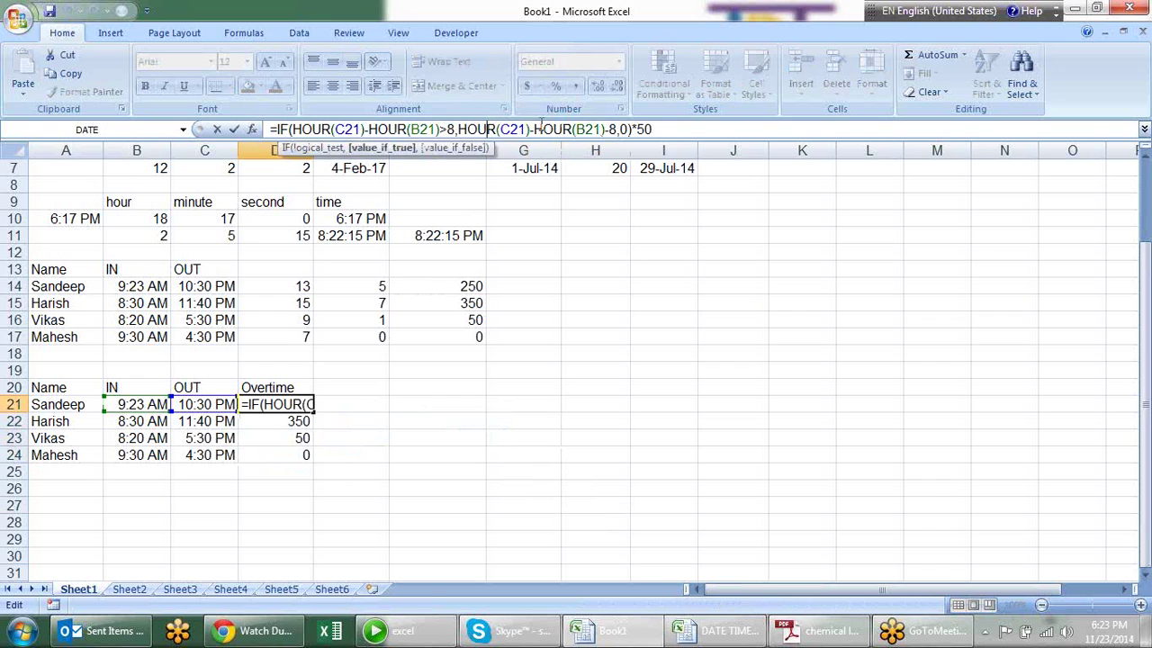
pyautogui.press('Return')
pyautogui.press('Down')
pyautogui.press('Down')
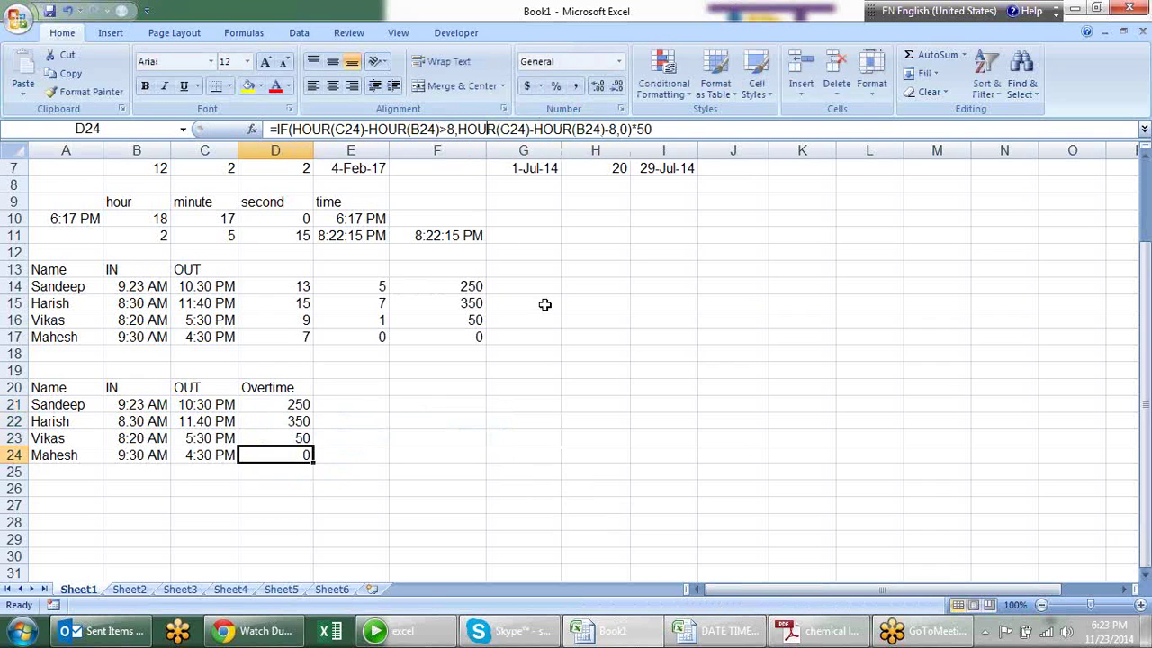
pyautogui.click(305, 420)
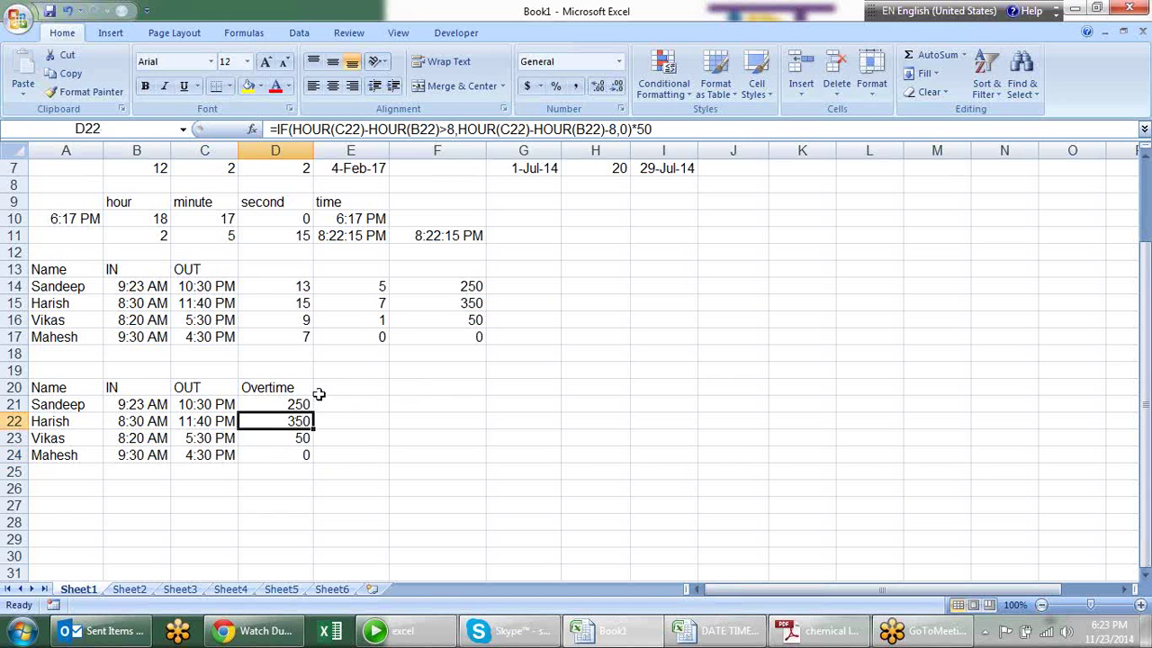
pyautogui.scroll(2, 537, 315)
pyautogui.scroll(-2, 540, 231)
pyautogui.scroll(1, 621, 275)
pyautogui.scroll(1, 621, 274)
pyautogui.click(294, 506)
pyautogui.click(290, 524)
pyautogui.click(284, 543)
pyautogui.click(285, 556)
pyautogui.click(287, 540)
pyautogui.click(289, 520)
pyautogui.click(292, 506)
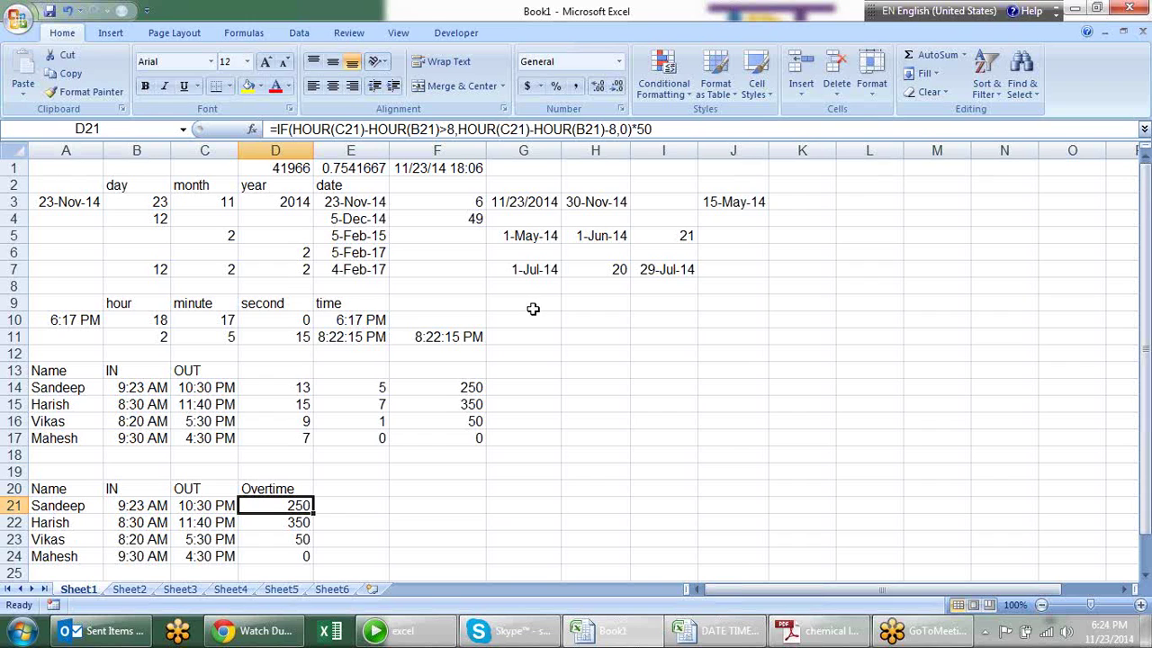
pyautogui.click(670, 367)
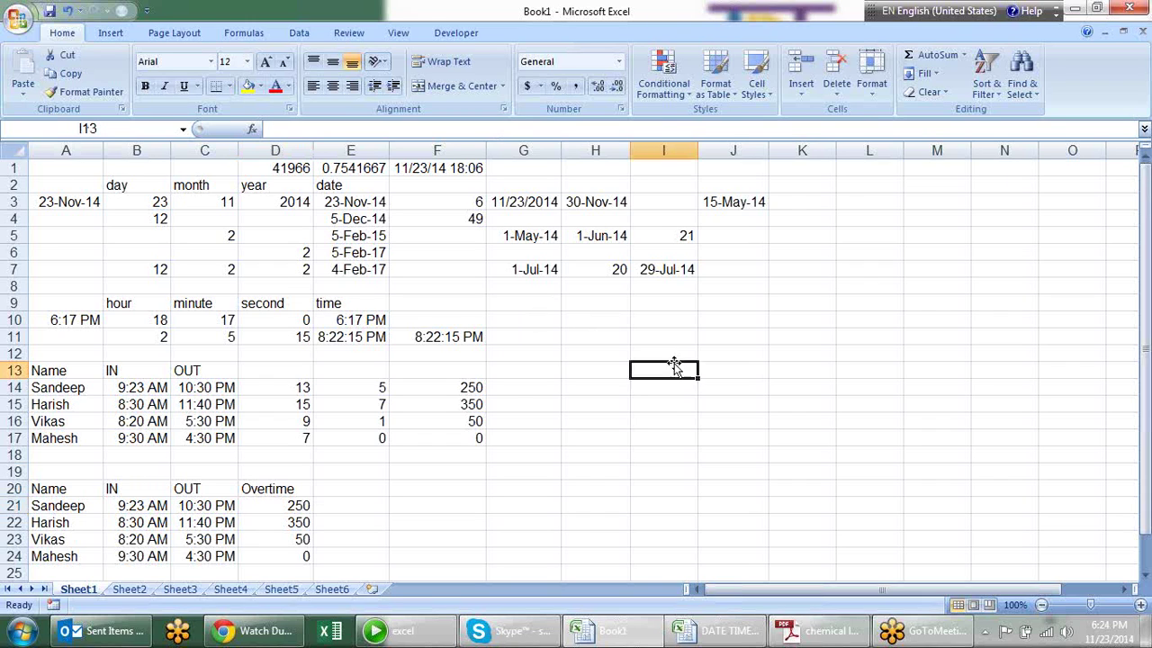
pyautogui.click(643, 342)
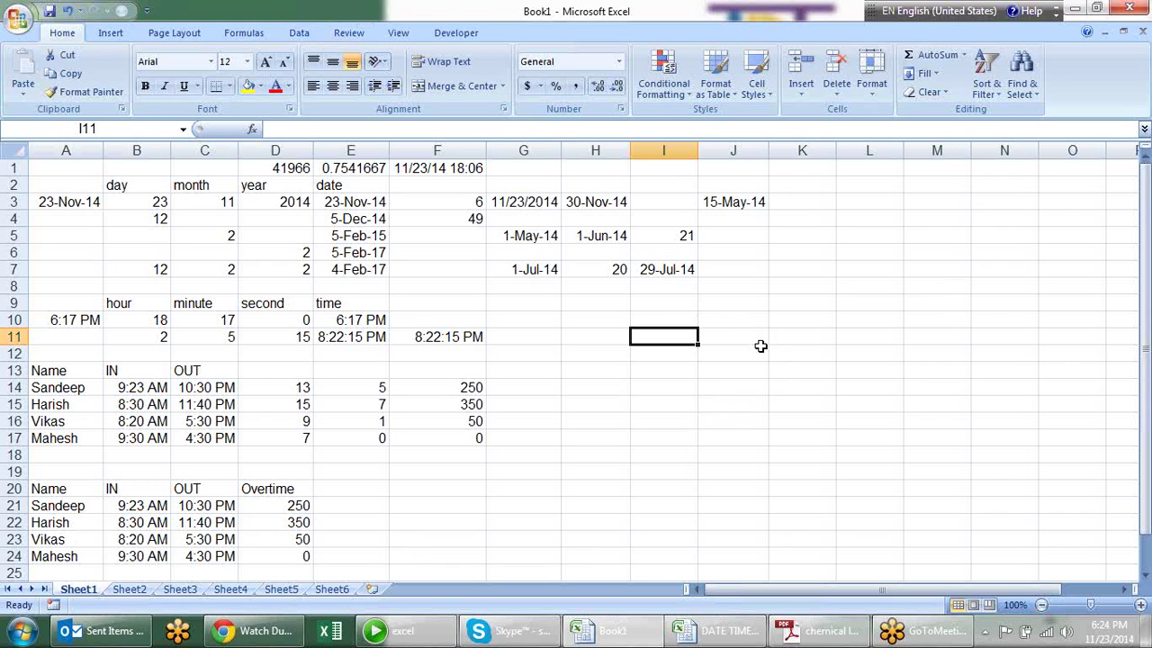
# Rename the Sheet1 tab to 'Datetime'.
pyautogui.rightClick(79, 586)
pyautogui.write('Data')
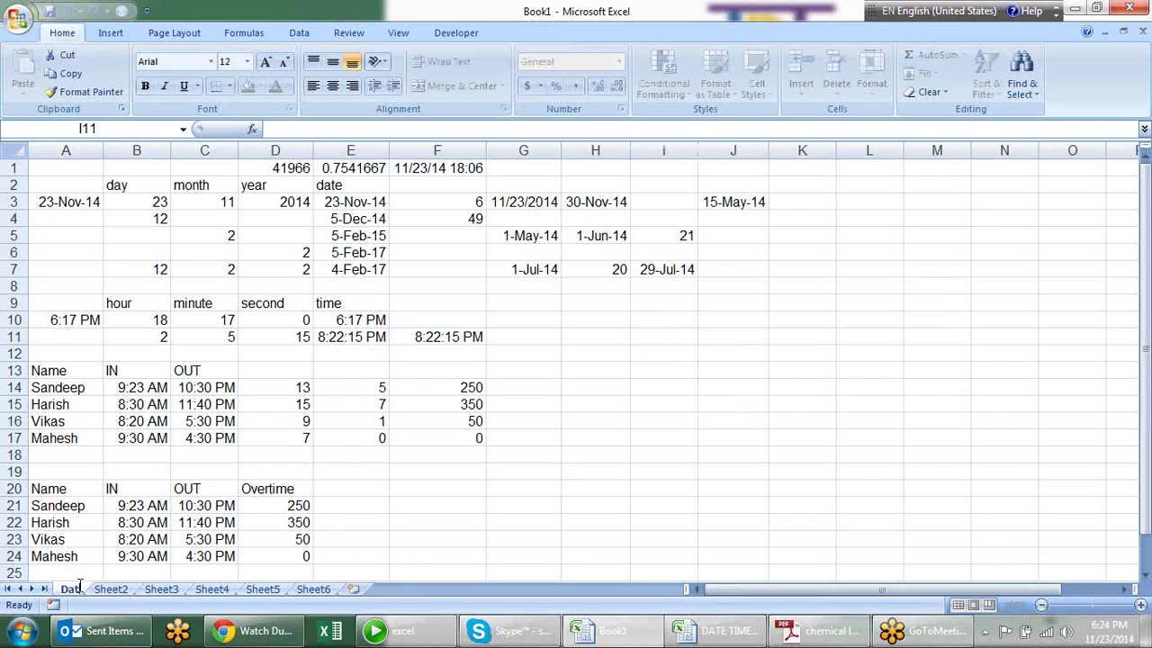
pyautogui.write('time')
pyautogui.press('Return')
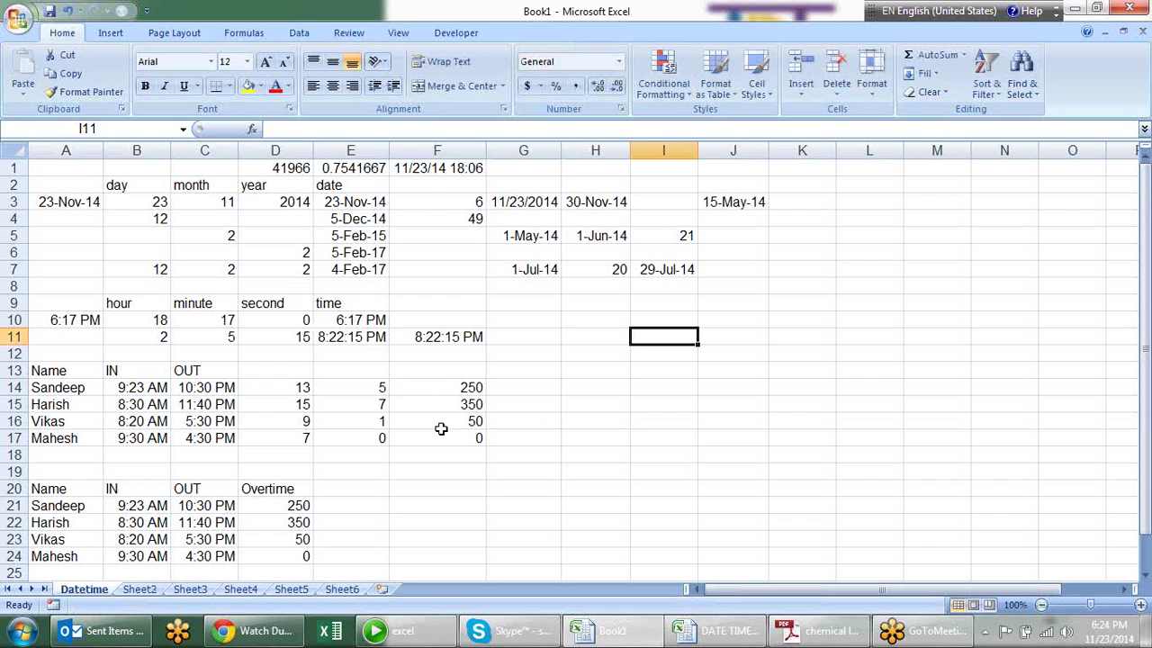
# Switch to Sheet2, browse the Math & Trig functions list, and select B1.
pyautogui.click(140, 593)
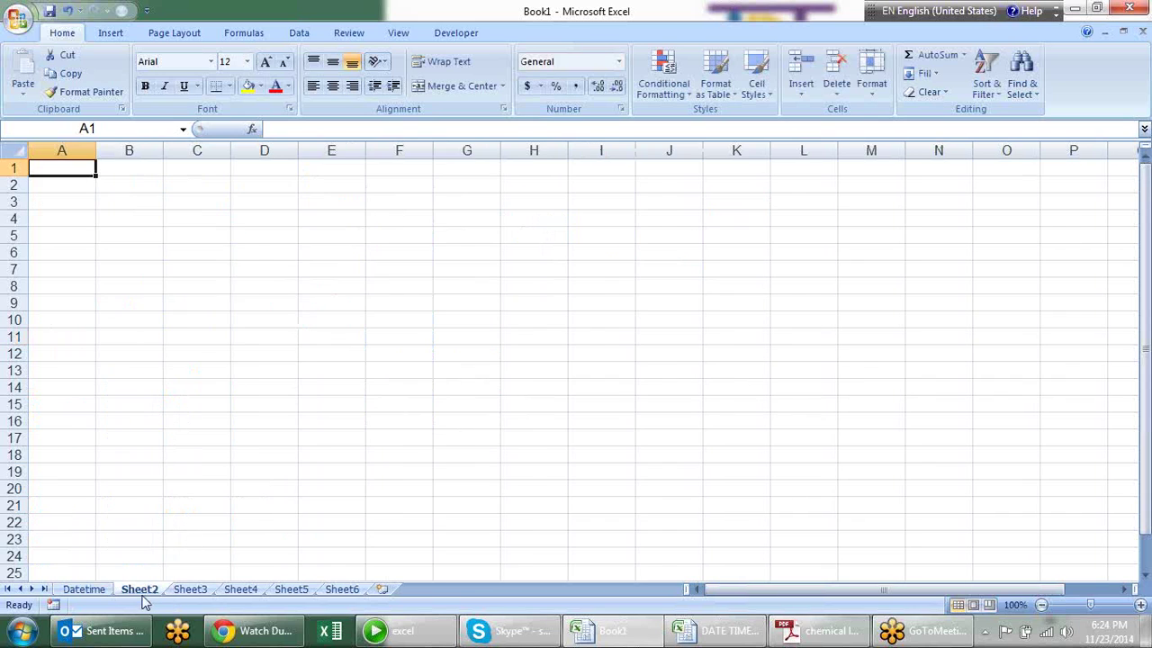
pyautogui.click(259, 33)
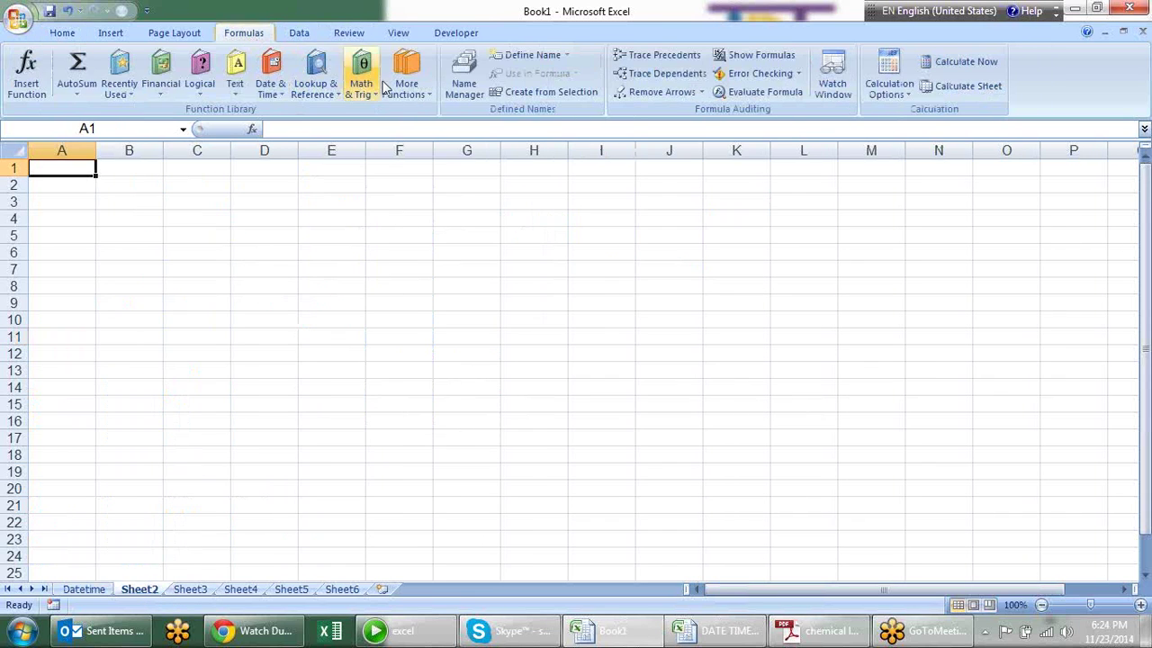
pyautogui.click(364, 94)
pyautogui.click(630, 391)
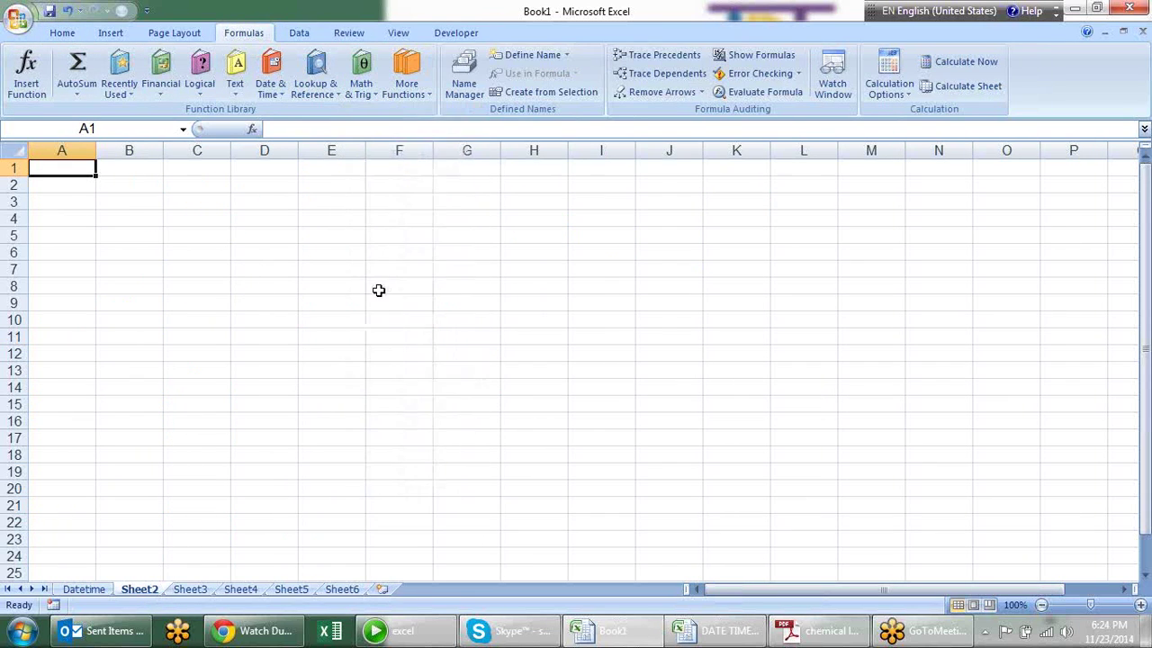
pyautogui.click(149, 172)
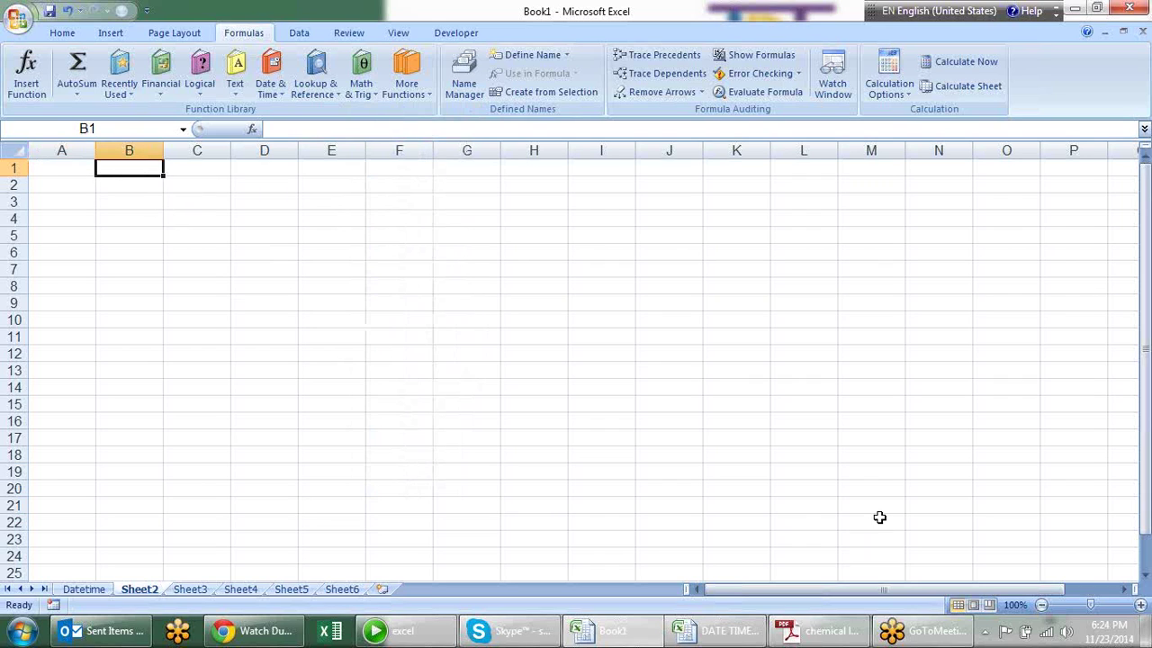
# Fill B1:B11 with =RANDBETWEEN(10,90).
pyautogui.hotkey('shift', 'Down')
pyautogui.hotkey('shift', 'Down')
pyautogui.hotkey('shift', 'Down')
pyautogui.hotkey('shift', 'Down')
pyautogui.hotkey('shift', 'Down')
pyautogui.hotkey('shift', 'Down')
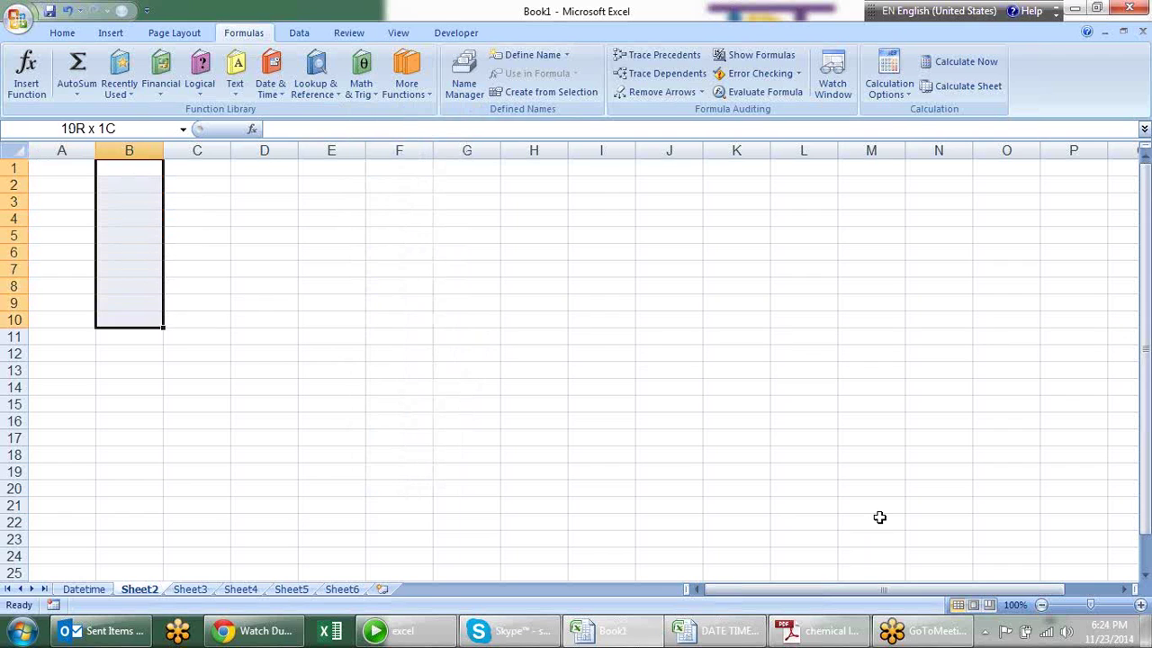
pyautogui.hotkey('shift', 'Down')
pyautogui.write('=ran')
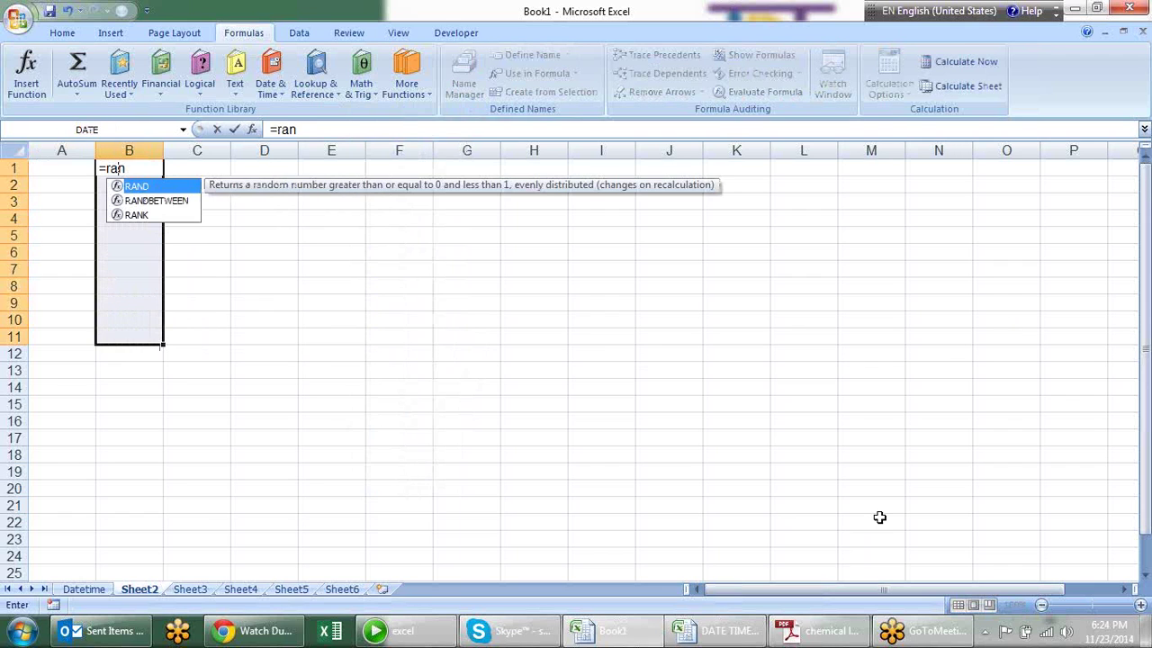
pyautogui.press('Down')
pyautogui.press('Tab')
pyautogui.write('10,90')
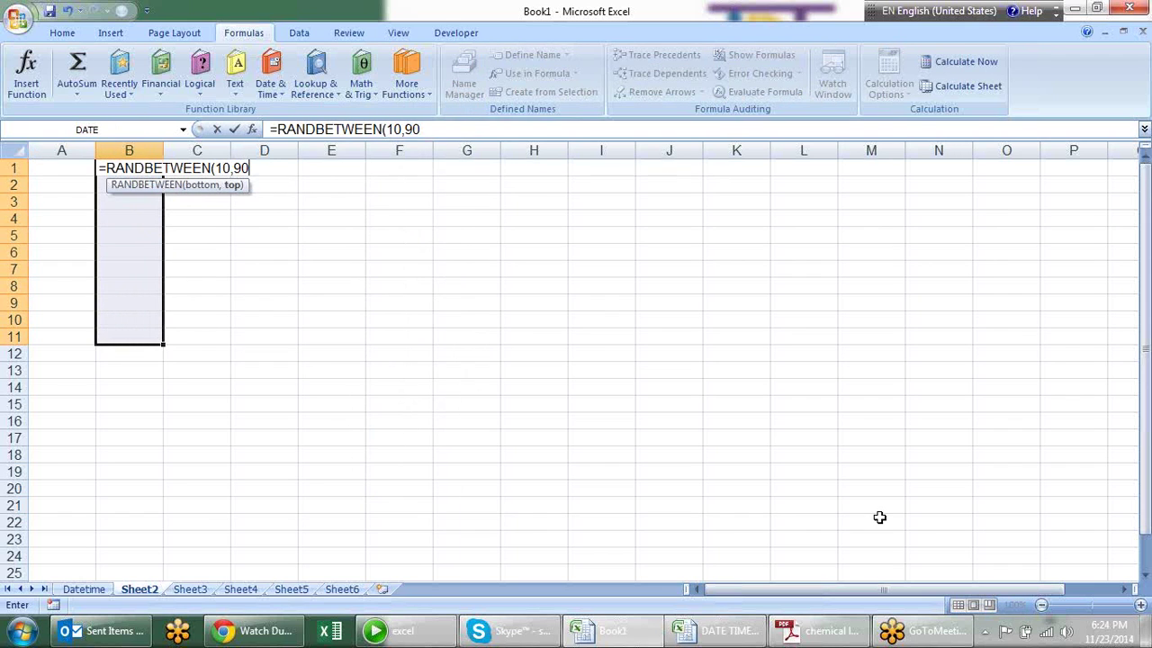
pyautogui.press('Return')
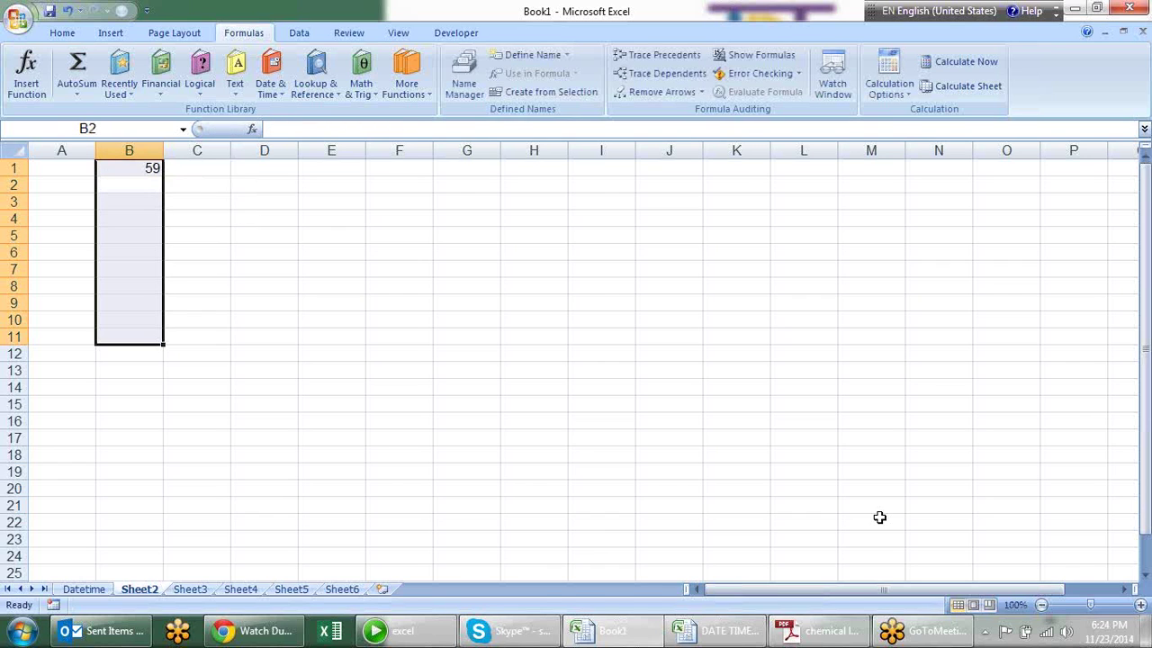
pyautogui.hotkey('ctrl', 'd')
# Convert the random numbers in B1:B11 to fixed values with Paste Special Values.
pyautogui.hotkey('ctrl', 'c')
pyautogui.hotkey('alt', 'e')
pyautogui.press('s')
pyautogui.press('v')
pyautogui.press('Return')
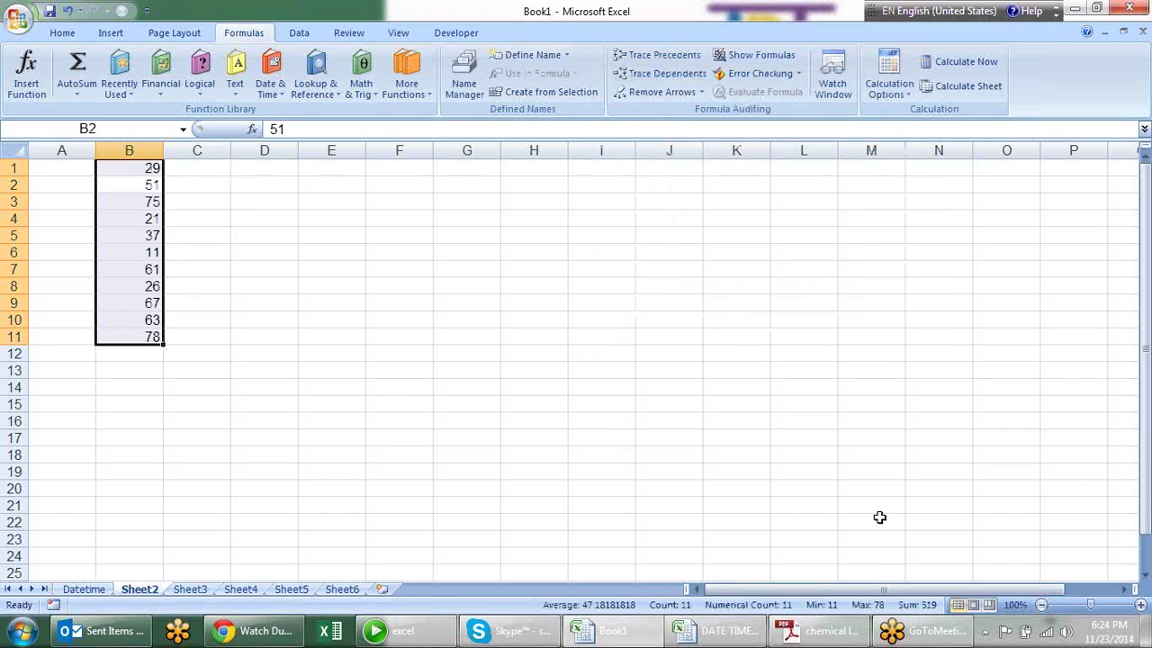
# Make B4, B6 and B8 negative: -21, -11 and -26.
pyautogui.press('Down')
pyautogui.press('Down')
pyautogui.press('F2')
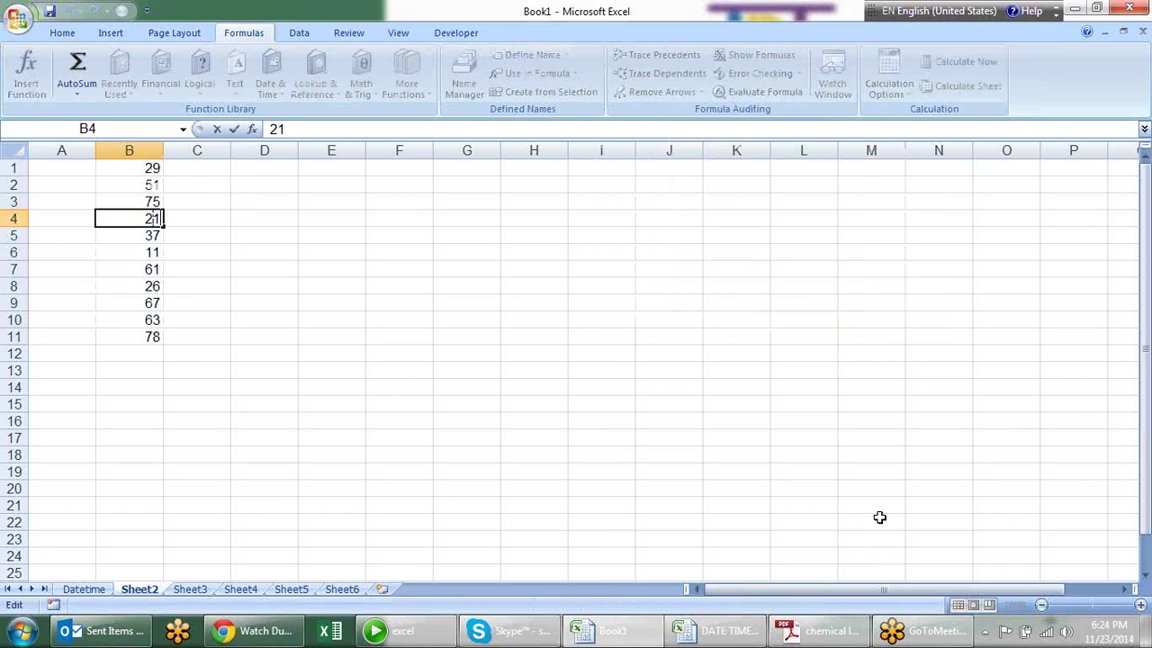
pyautogui.press('Home')
pyautogui.write('-')
pyautogui.press('Return')
pyautogui.press('Down')
pyautogui.press('F2')
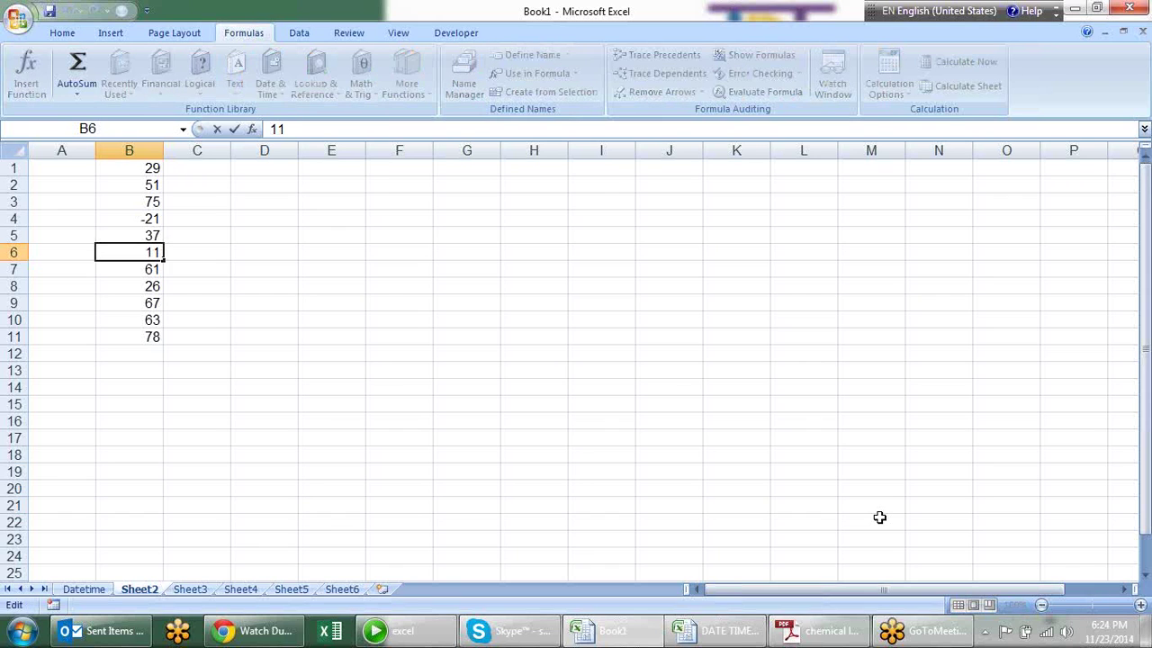
pyautogui.press('Home')
pyautogui.write('-')
pyautogui.press('Return')
pyautogui.press('Down')
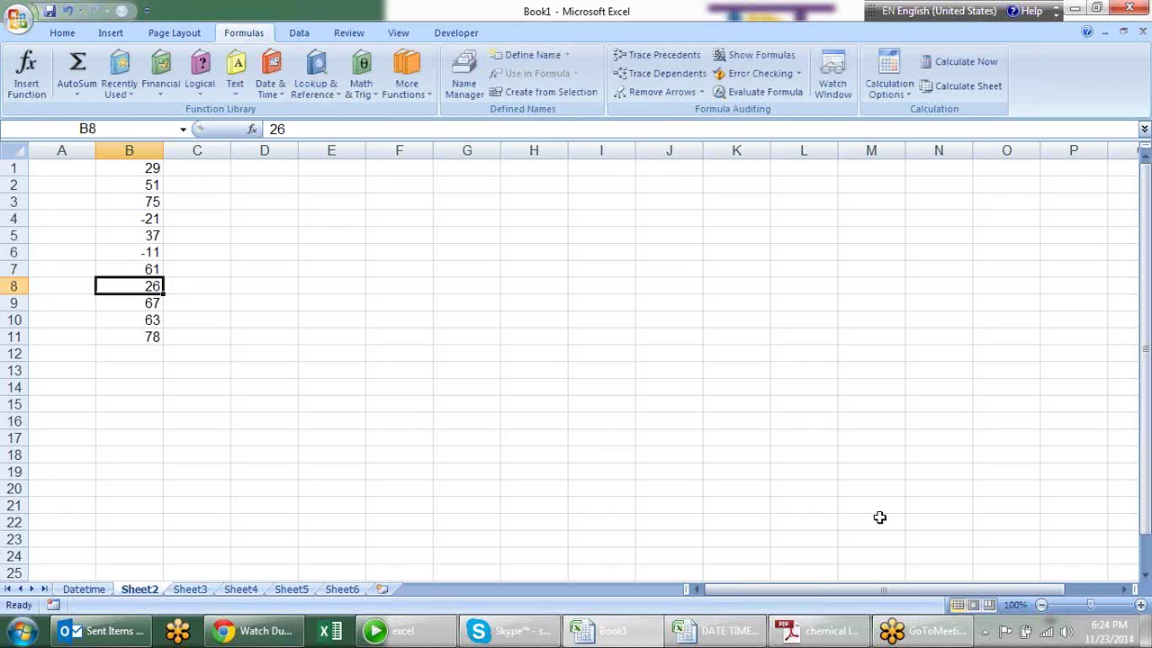
pyautogui.press('F2')
pyautogui.press('Home')
pyautogui.write('-')
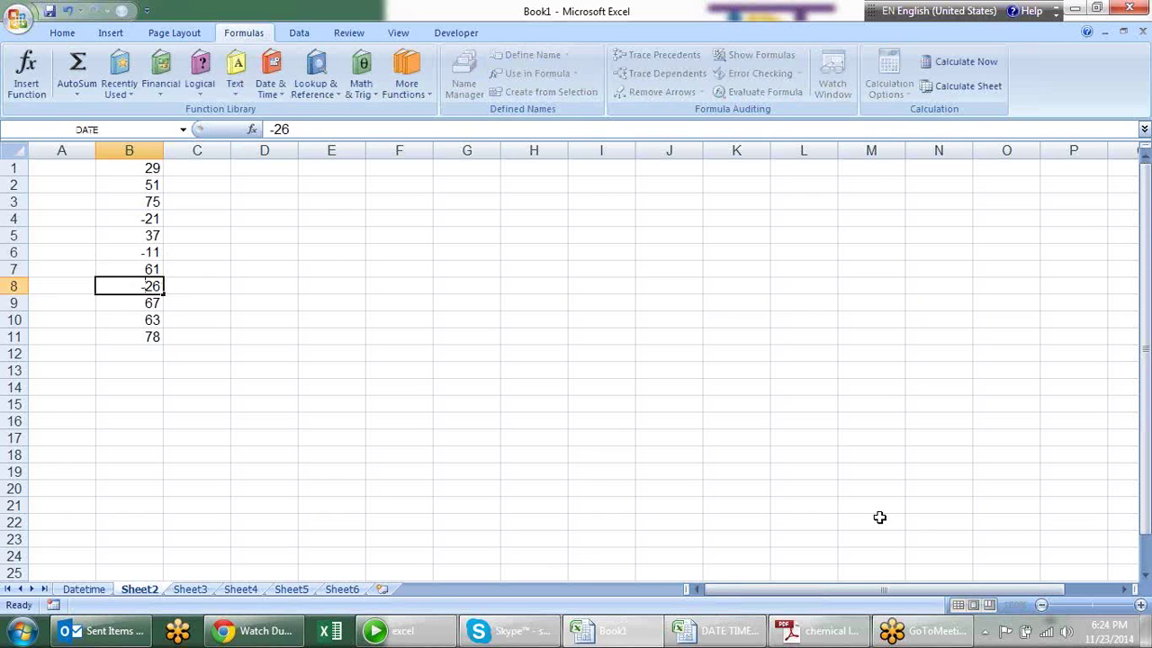
pyautogui.press('Return')
# Enter =ABS(B1) in C1 and fill it down to C11.
pyautogui.click(225, 171)
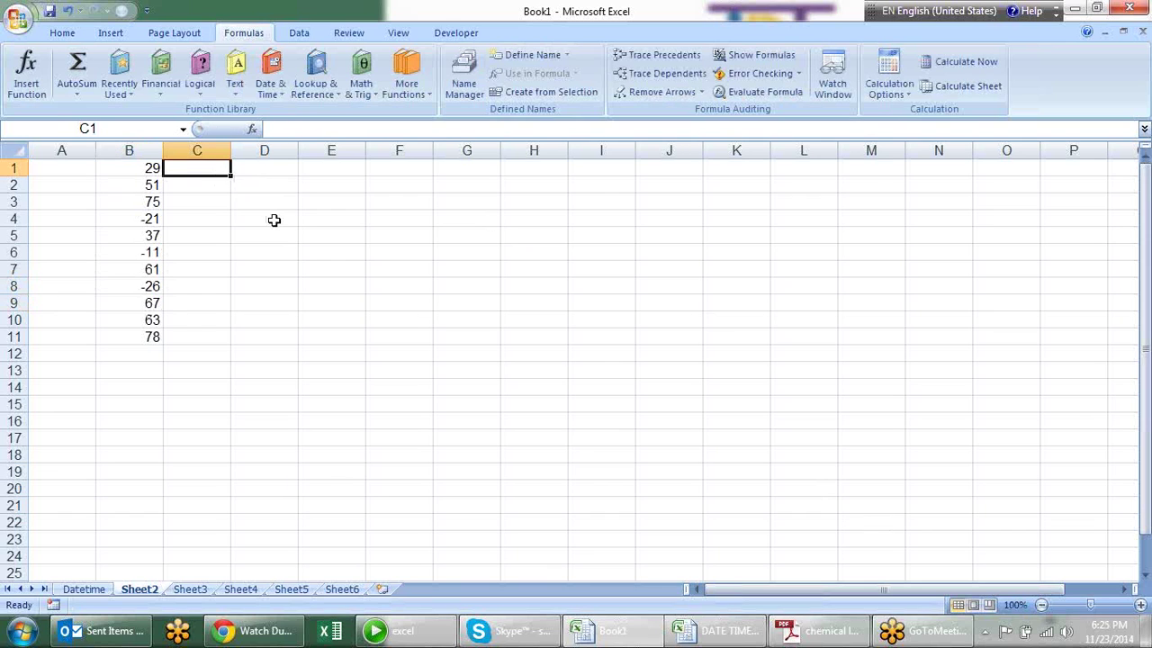
pyautogui.write('=abs')
pyautogui.press('Tab')
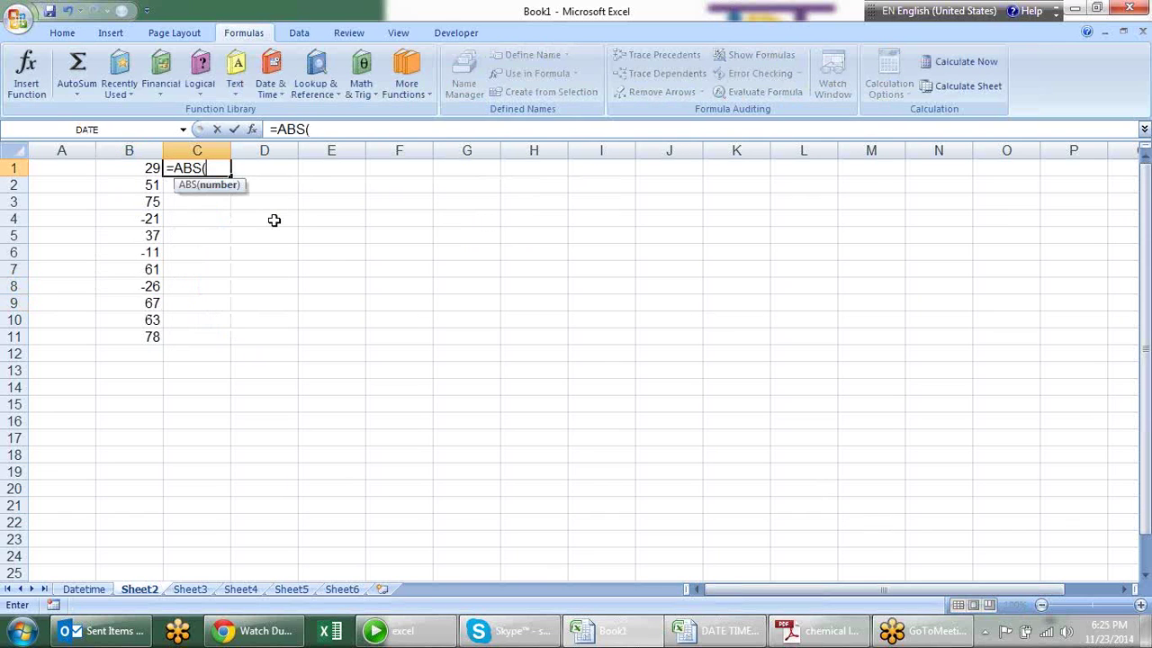
pyautogui.press('Left')
pyautogui.press('Return')
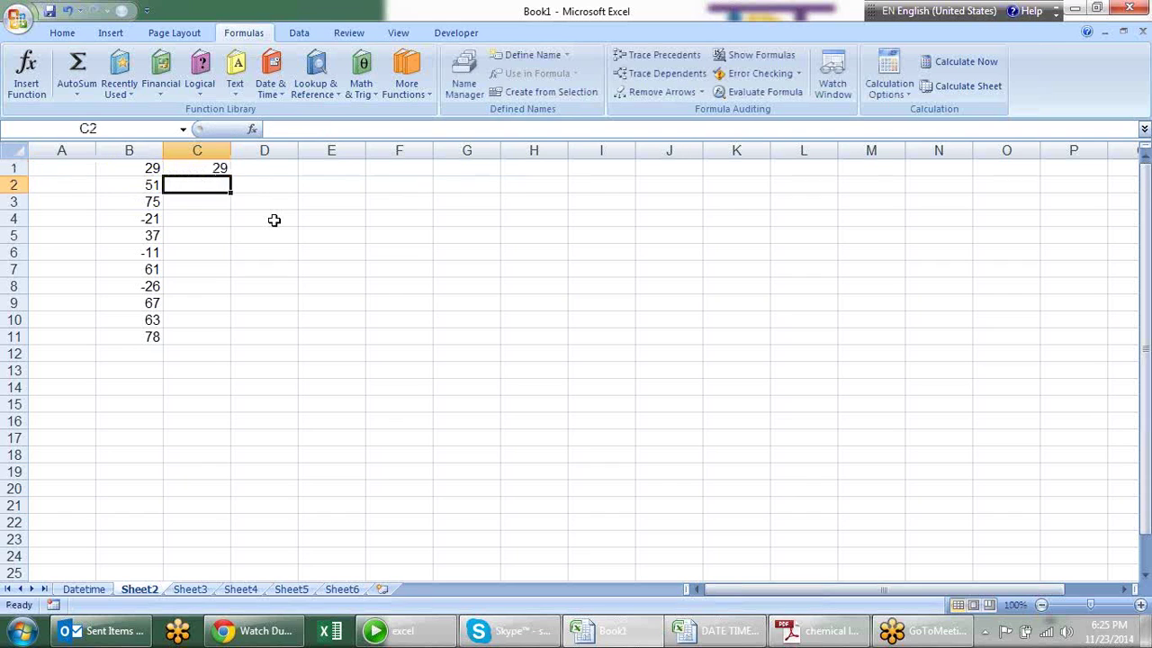
pyautogui.click(227, 173)
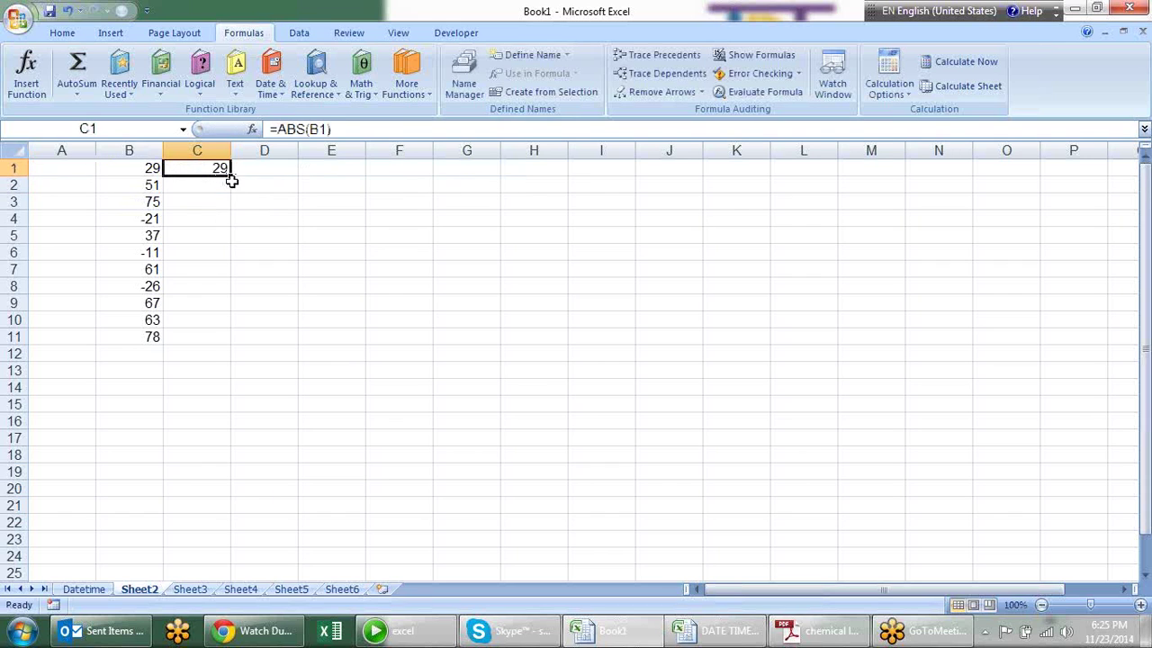
pyautogui.doubleClick(230, 173)
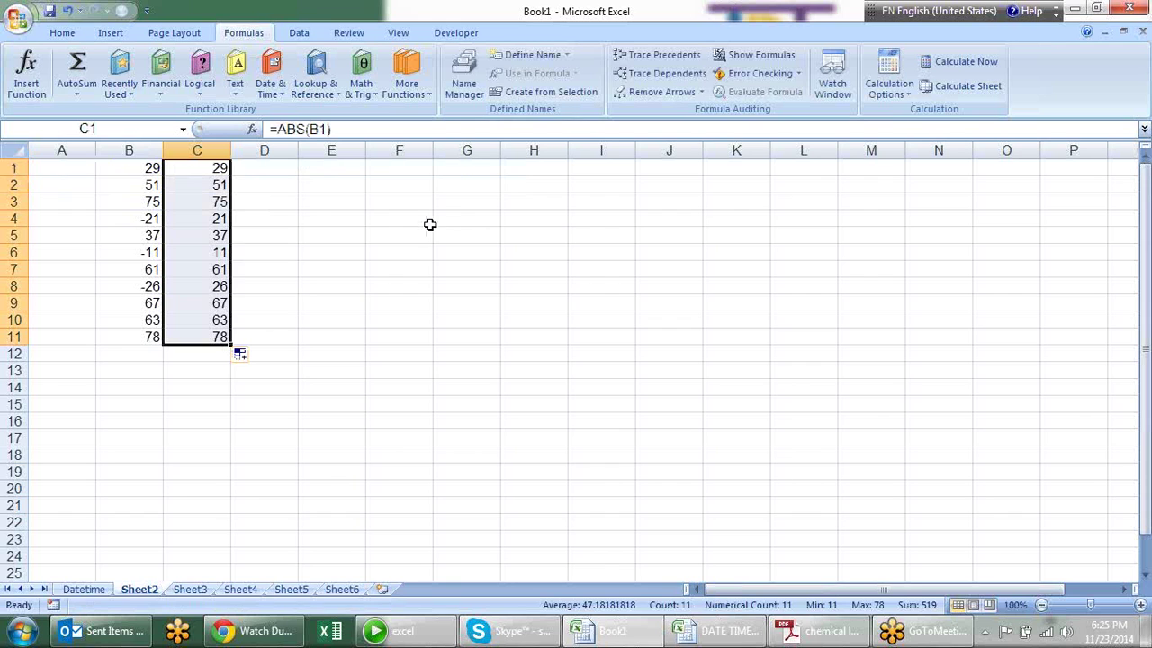
# Browse the Math & Trig function list, then settle on cell E1.
pyautogui.click(305, 183)
pyautogui.click(364, 90)
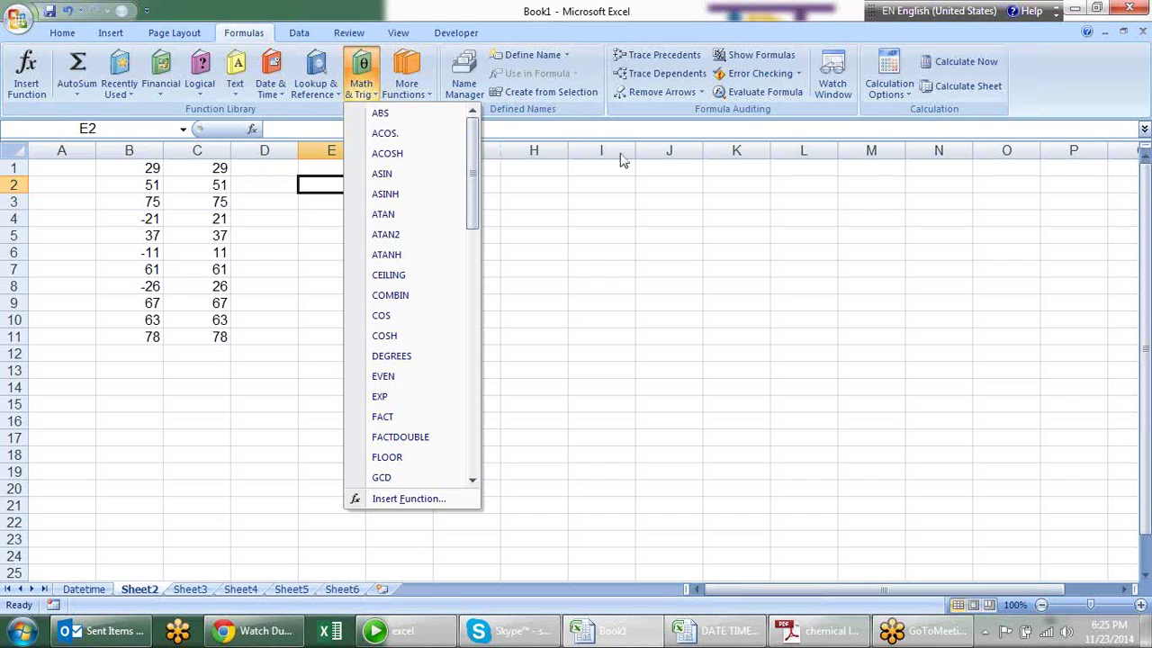
pyautogui.click(463, 192)
pyautogui.click(356, 161)
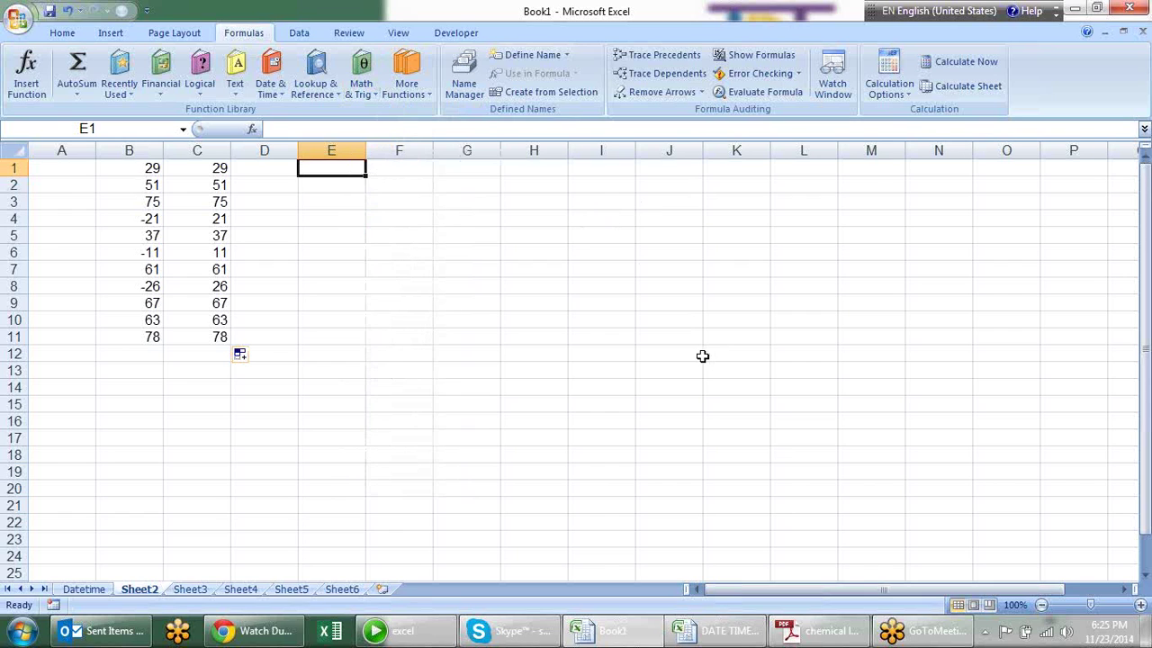
# Fill E2:E23 with the counting series 1 to 22.
pyautogui.press('Down')
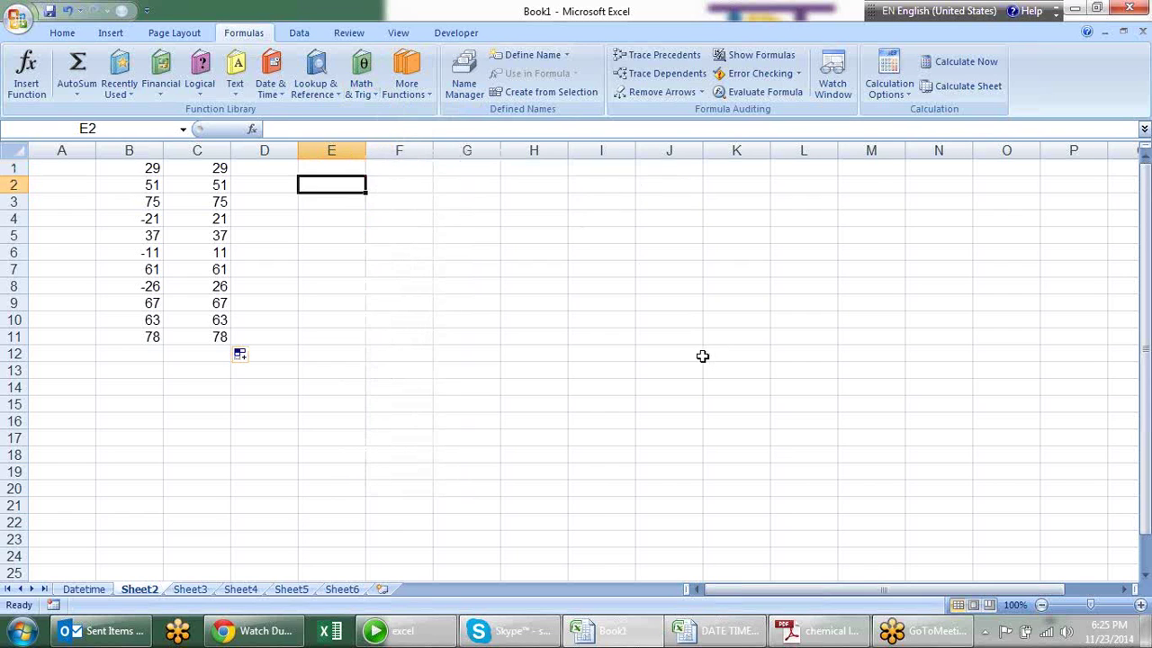
pyautogui.write('1')
pyautogui.press('Return')
pyautogui.write('2')
pyautogui.press('Return')
pyautogui.write('3')
pyautogui.press('Return')
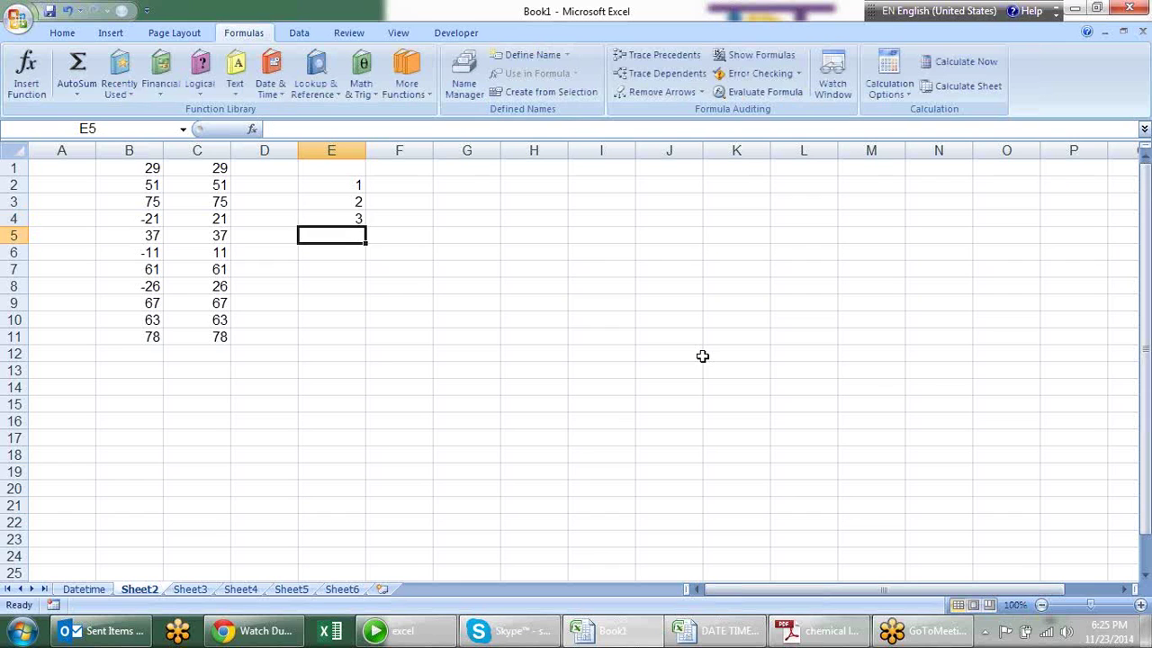
pyautogui.moveTo(349, 186); pyautogui.dragTo(377, 557)
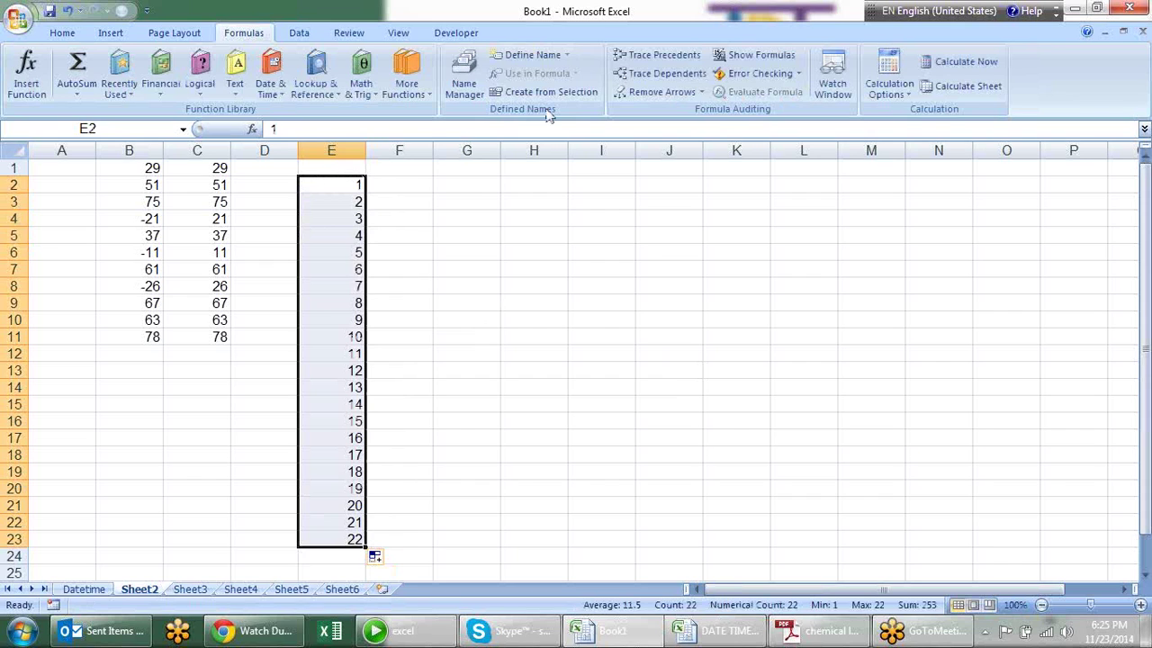
# Add the headings 'ceiling' in F1 and 'floor' in G1.
pyautogui.click(415, 187)
pyautogui.write('=')
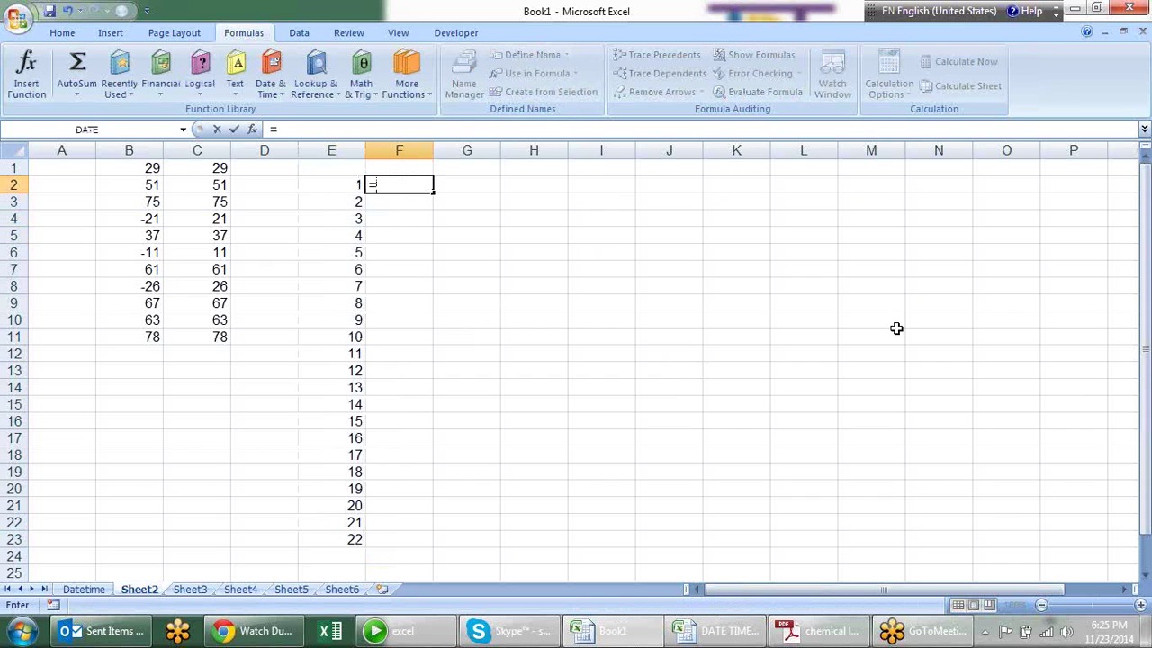
pyautogui.press('Escape')
pyautogui.press('Up')
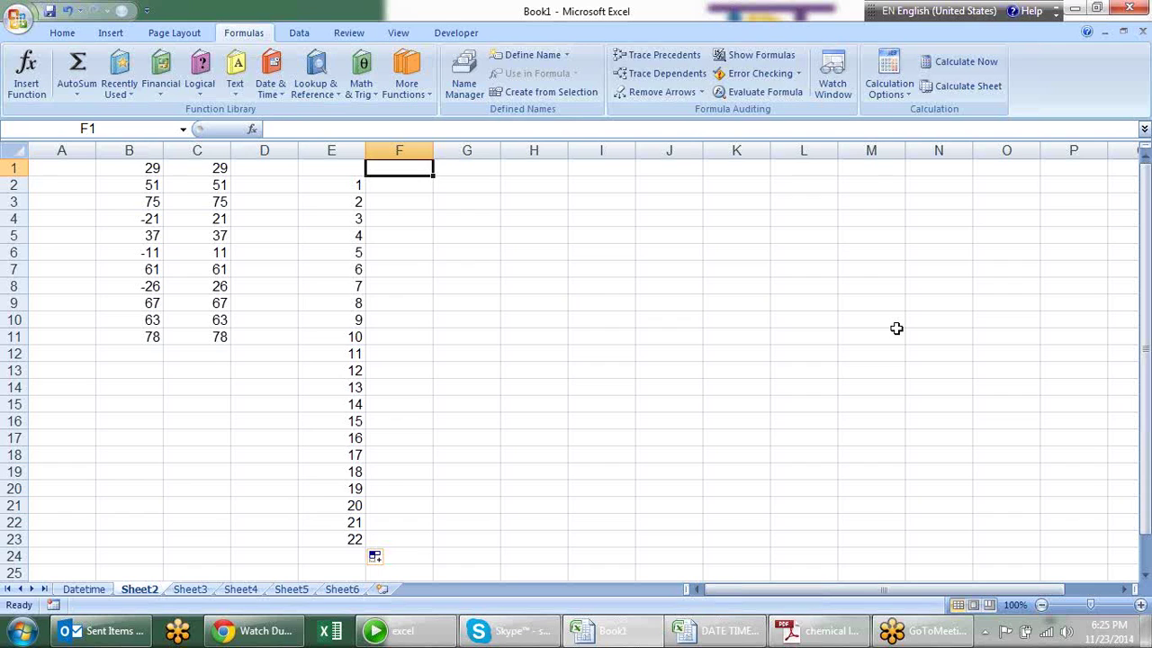
pyautogui.write('e')
pyautogui.press('BackSpace')
pyautogui.write('cei')
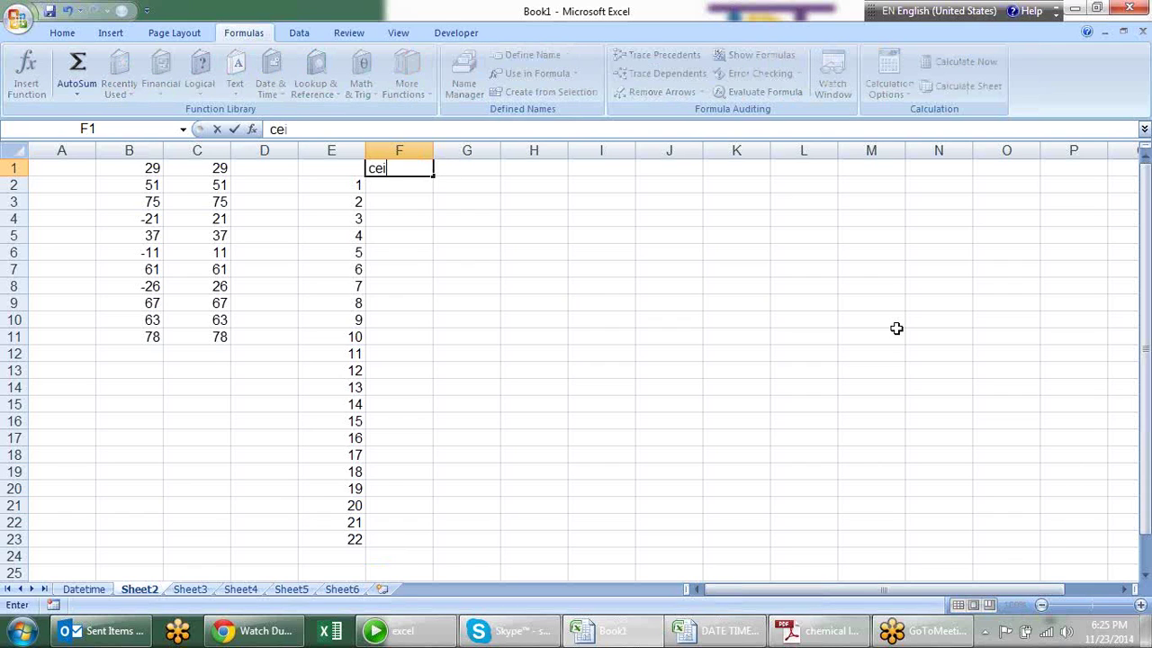
pyautogui.write('ling')
pyautogui.press('Tab')
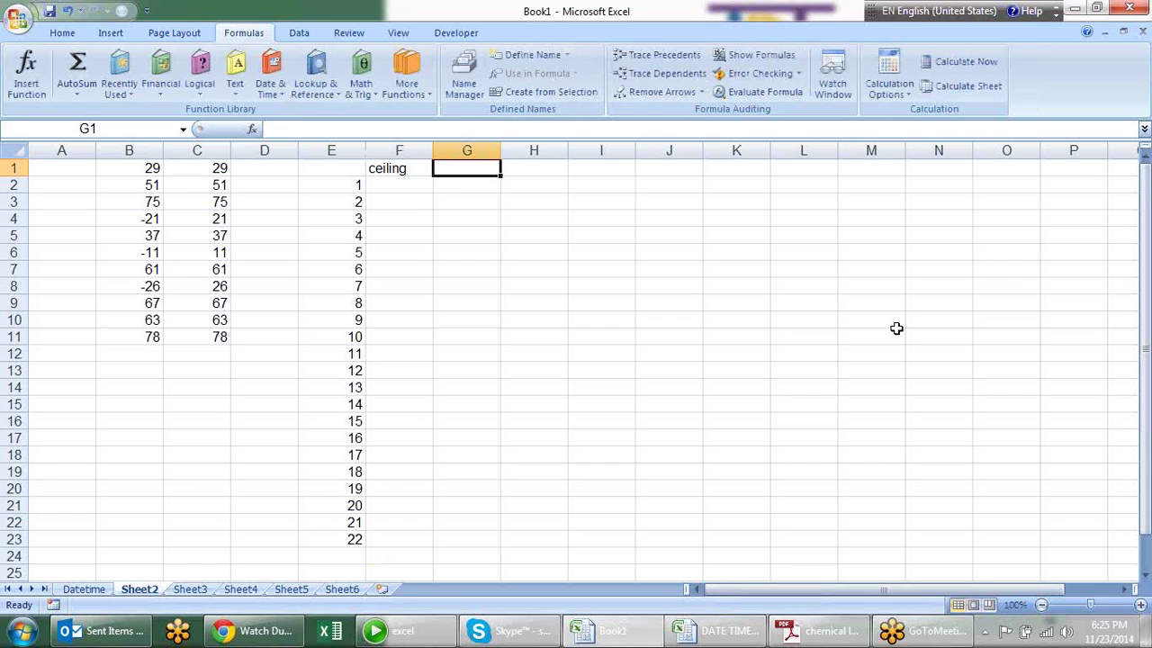
pyautogui.write('fl')
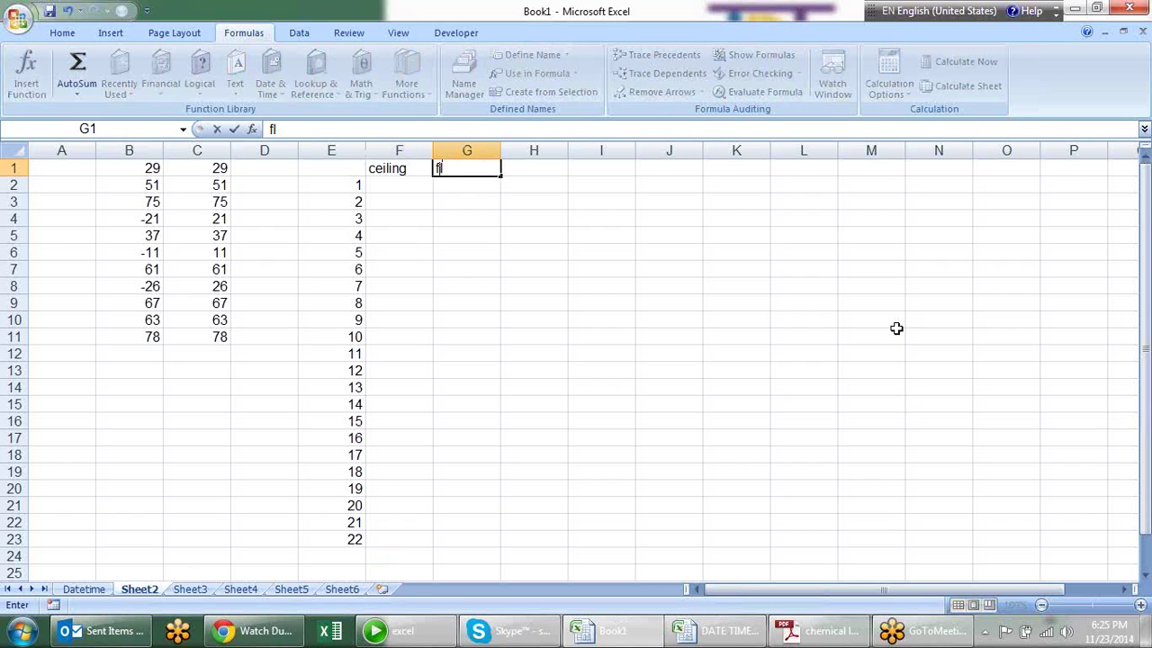
pyautogui.write('oor')
pyautogui.press('Return')
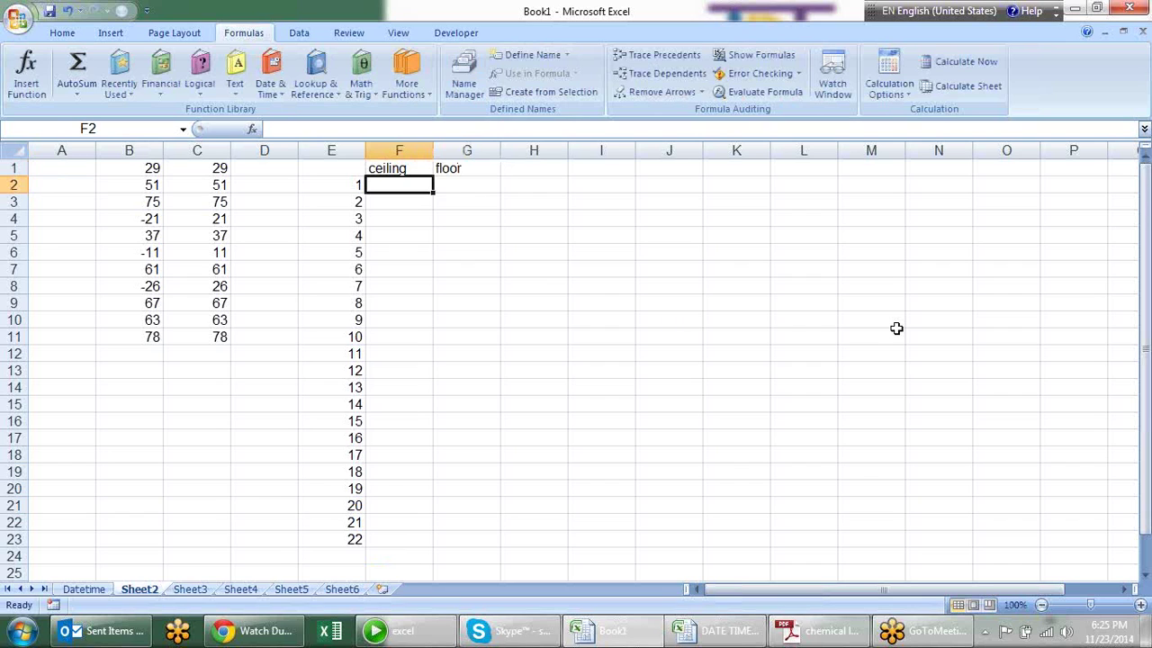
# Enter =CEILING(E2,7) in F2.
pyautogui.write('=ce')
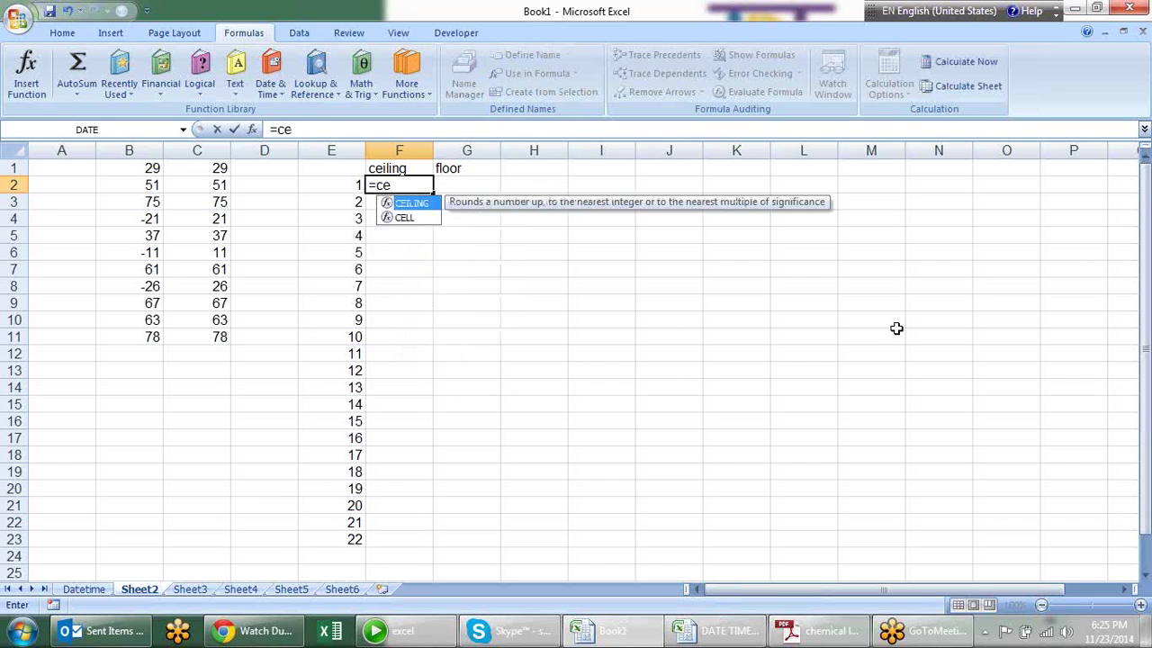
pyautogui.press('Tab')
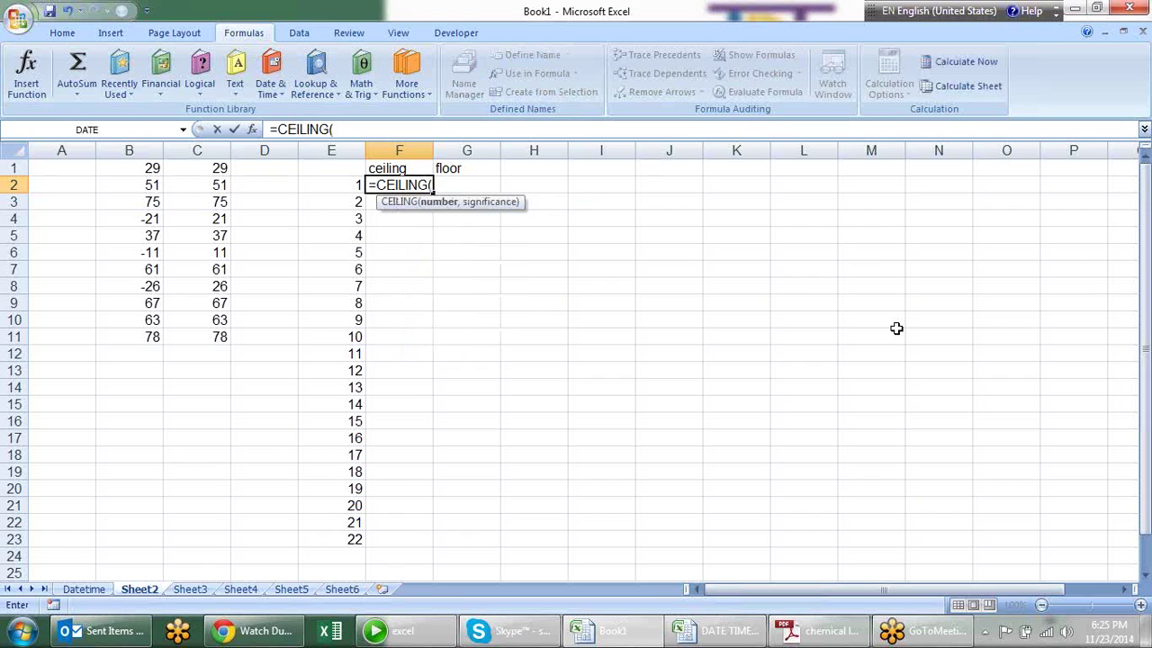
pyautogui.press('Left')
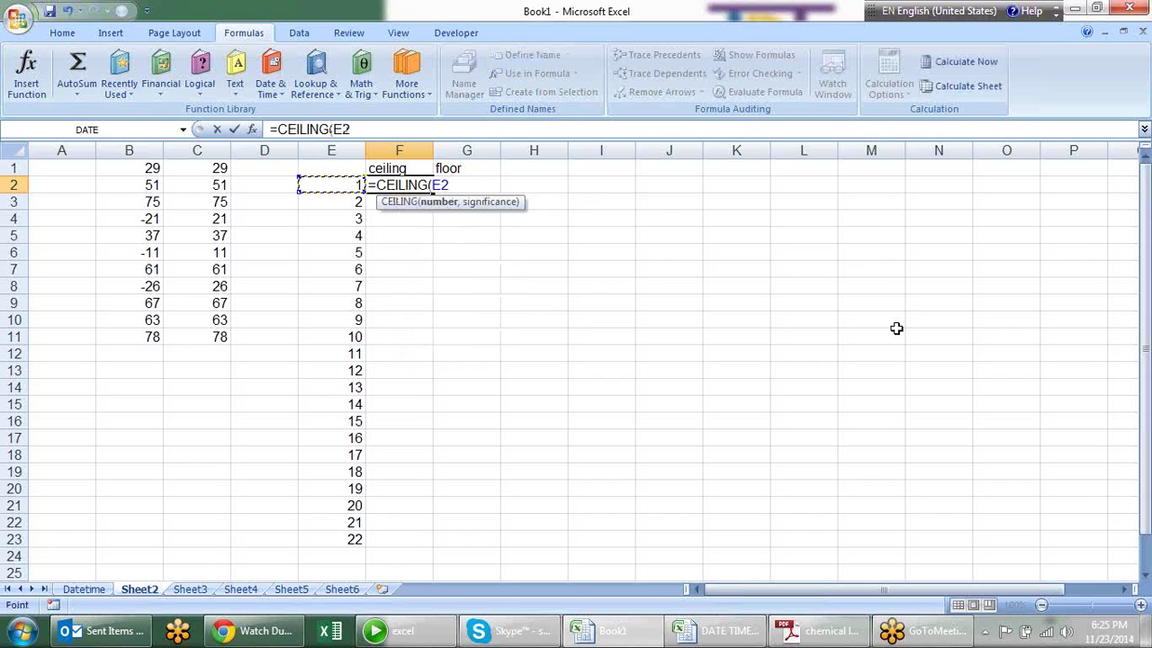
pyautogui.write(',7')
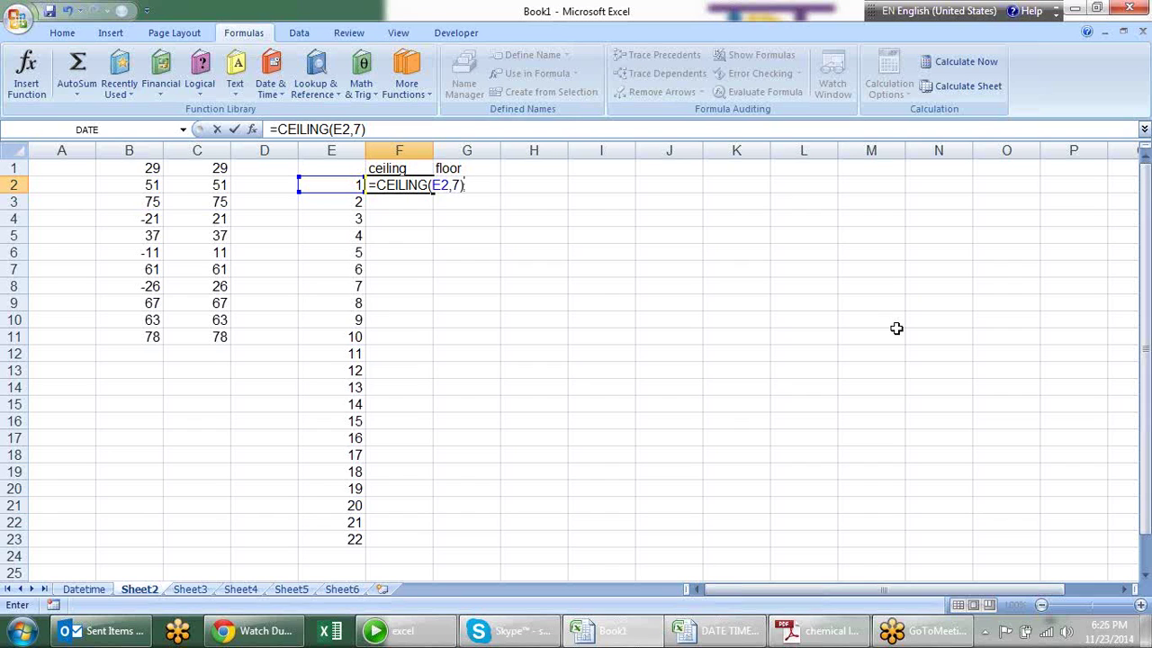
pyautogui.press('Return')
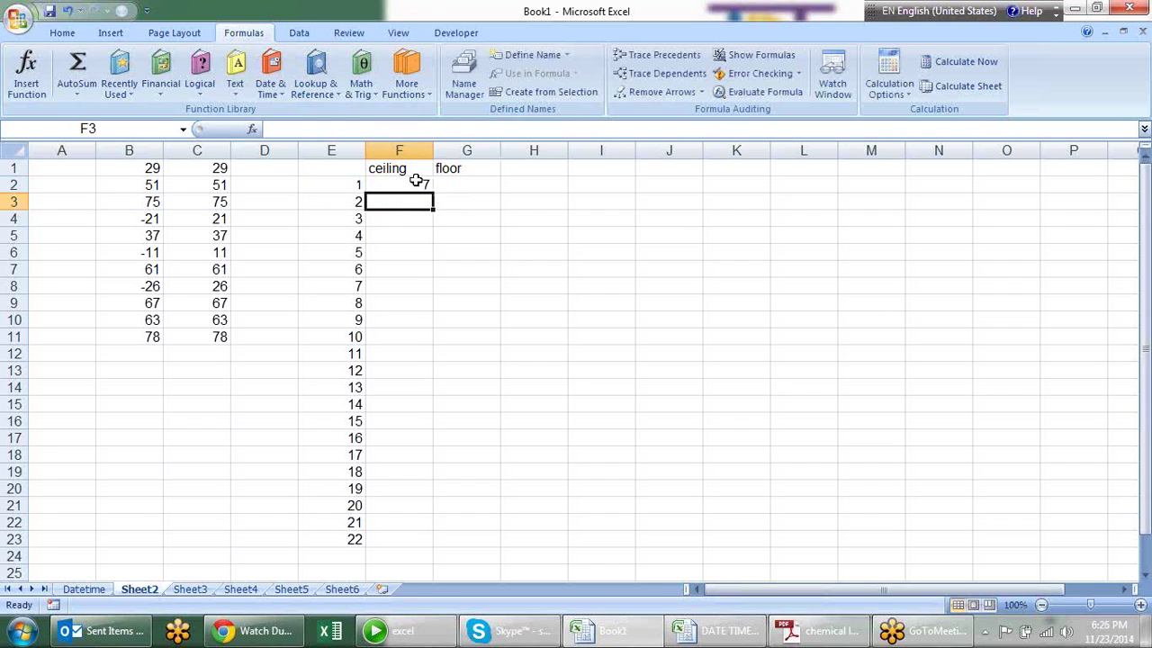
# Copy the CEILING formula down to F23, checking results such as 15 rounding up.
pyautogui.click(417, 182)
pyautogui.moveTo(435, 193); pyautogui.dragTo(414, 290)
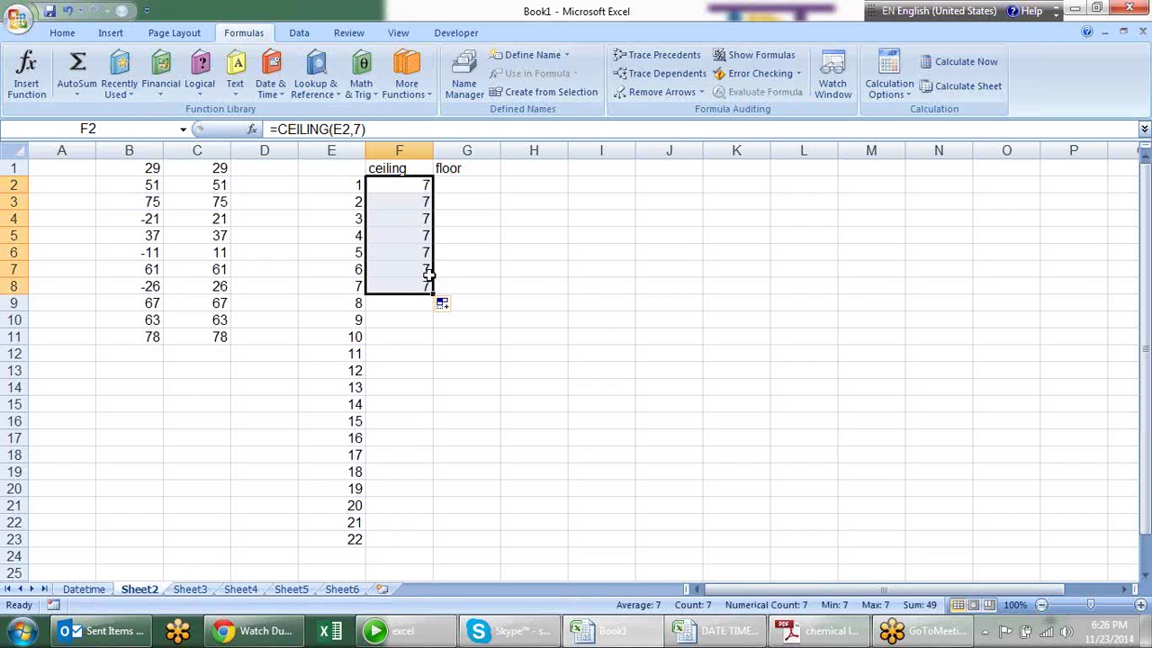
pyautogui.moveTo(433, 294); pyautogui.dragTo(399, 474)
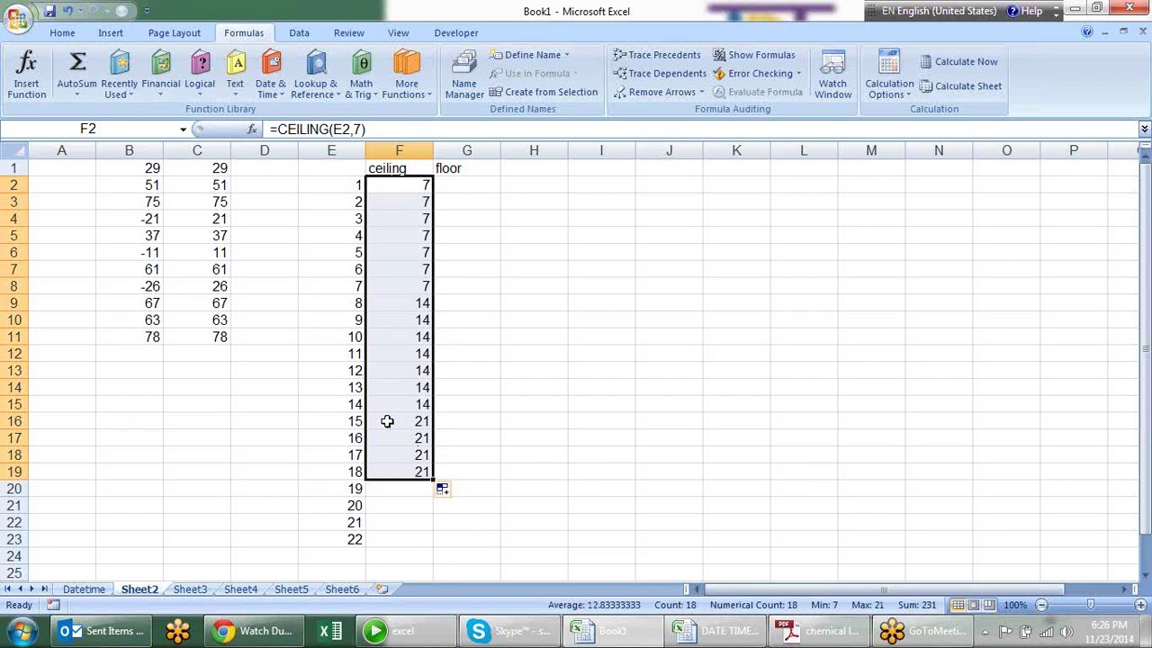
pyautogui.click(351, 407)
pyautogui.click(351, 419)
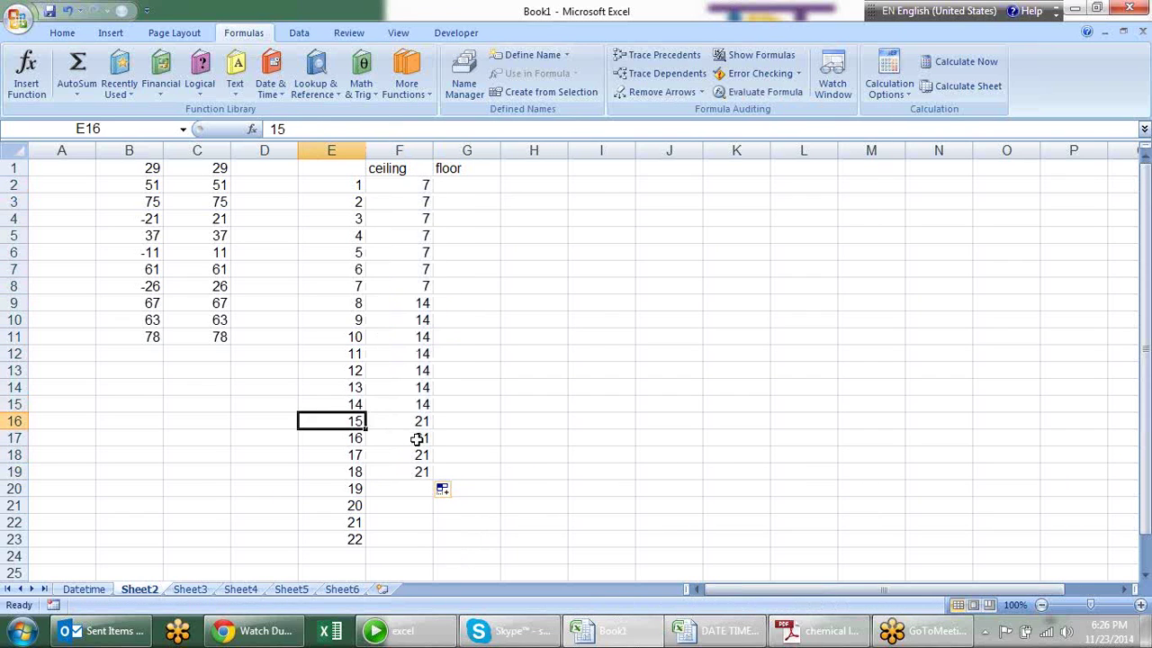
pyautogui.click(418, 422)
pyautogui.click(429, 471)
pyautogui.moveTo(419, 184)
pyautogui.mouseDown()
pyautogui.moveTo(408, 473)
pyautogui.moveTo(436, 487)
pyautogui.mouseUp()
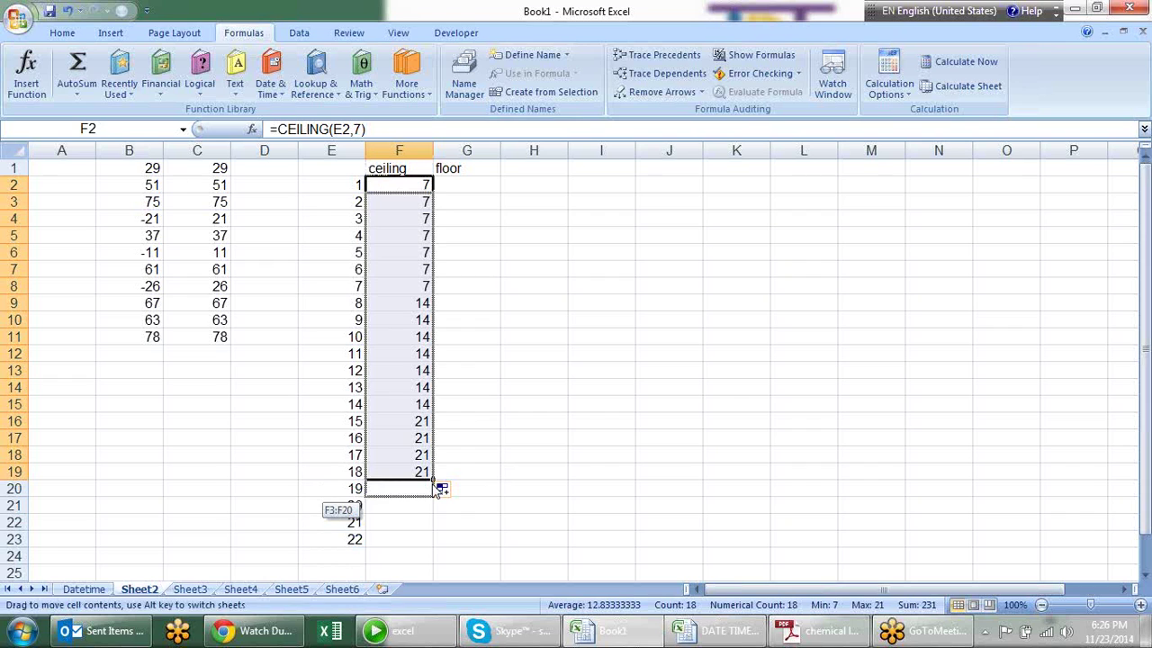
pyautogui.moveTo(438, 489); pyautogui.dragTo(438, 535)
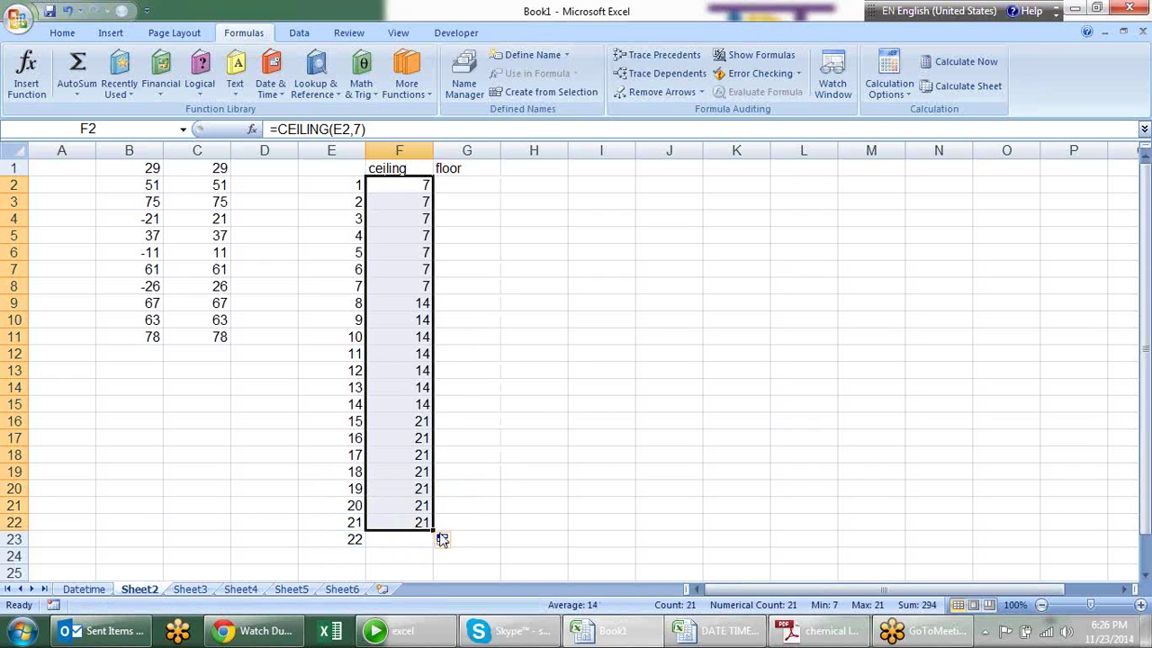
pyautogui.moveTo(434, 531); pyautogui.dragTo(436, 548)
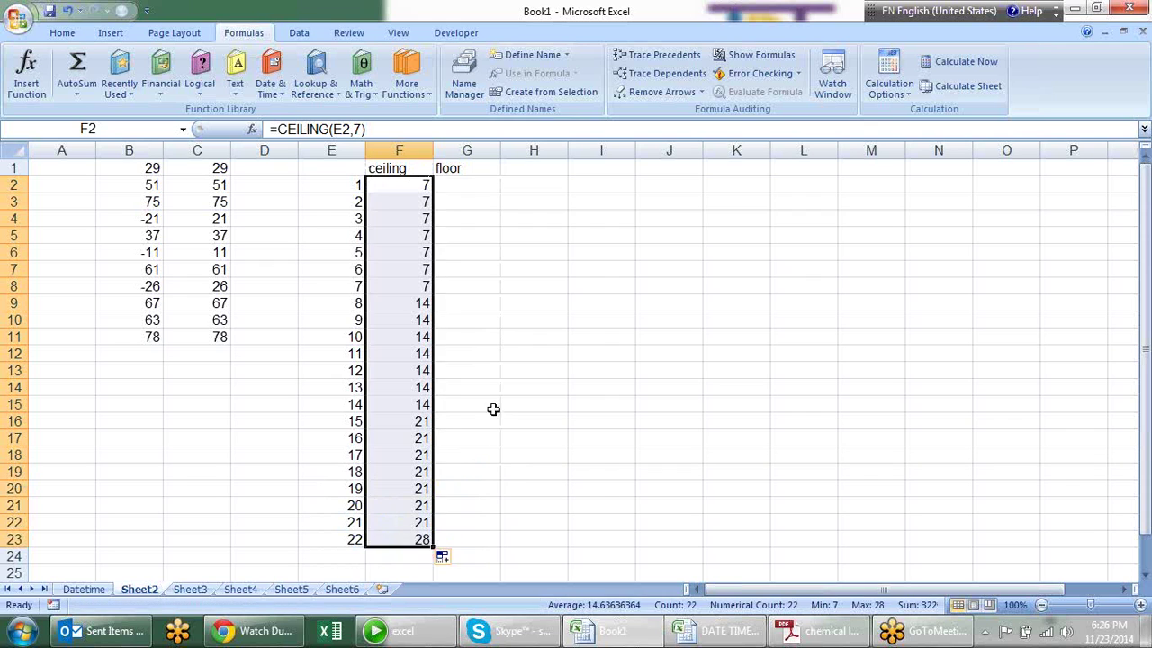
# Verify the copied formula in F3 and begin a FLOOR formula in G2.
pyautogui.click(503, 271)
pyautogui.click(430, 200)
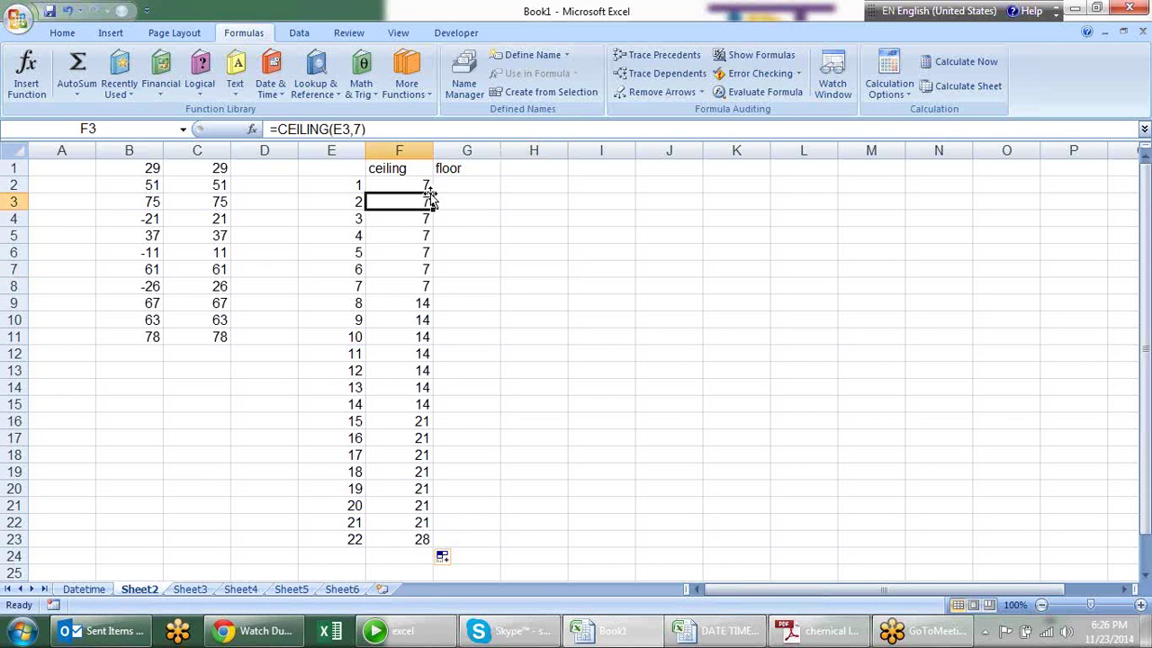
pyautogui.click(475, 188)
pyautogui.write('=')
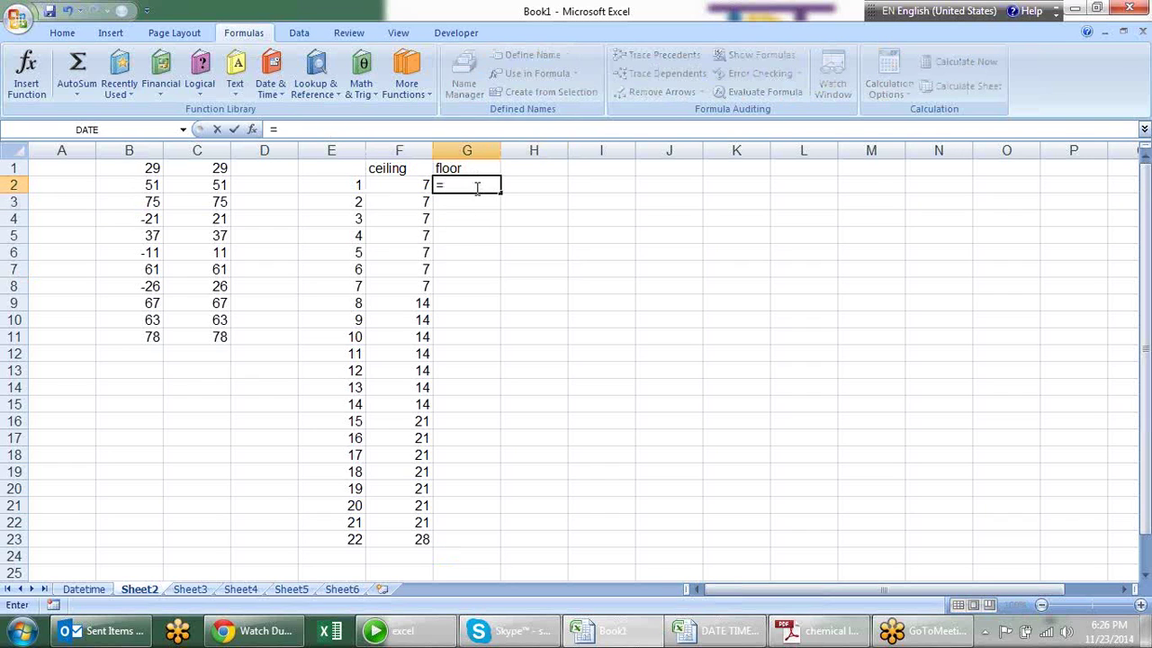
pyautogui.write('fl')
pyautogui.press('Tab')
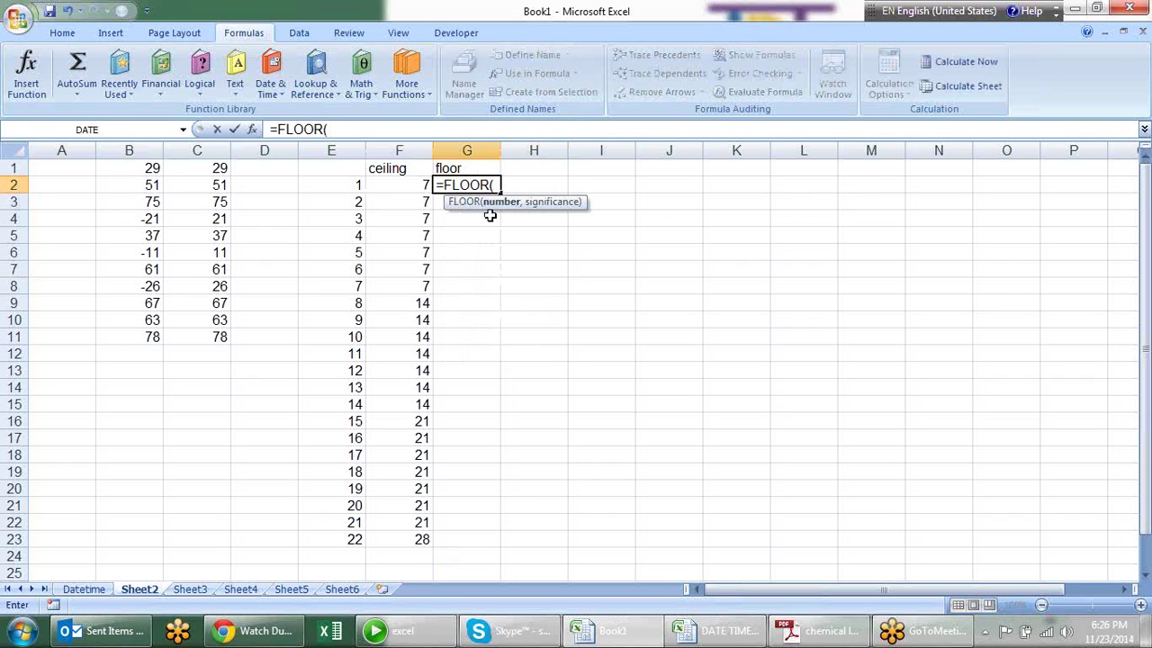
# Complete =FLOOR(E2,7) in G2.
pyautogui.click(348, 183)
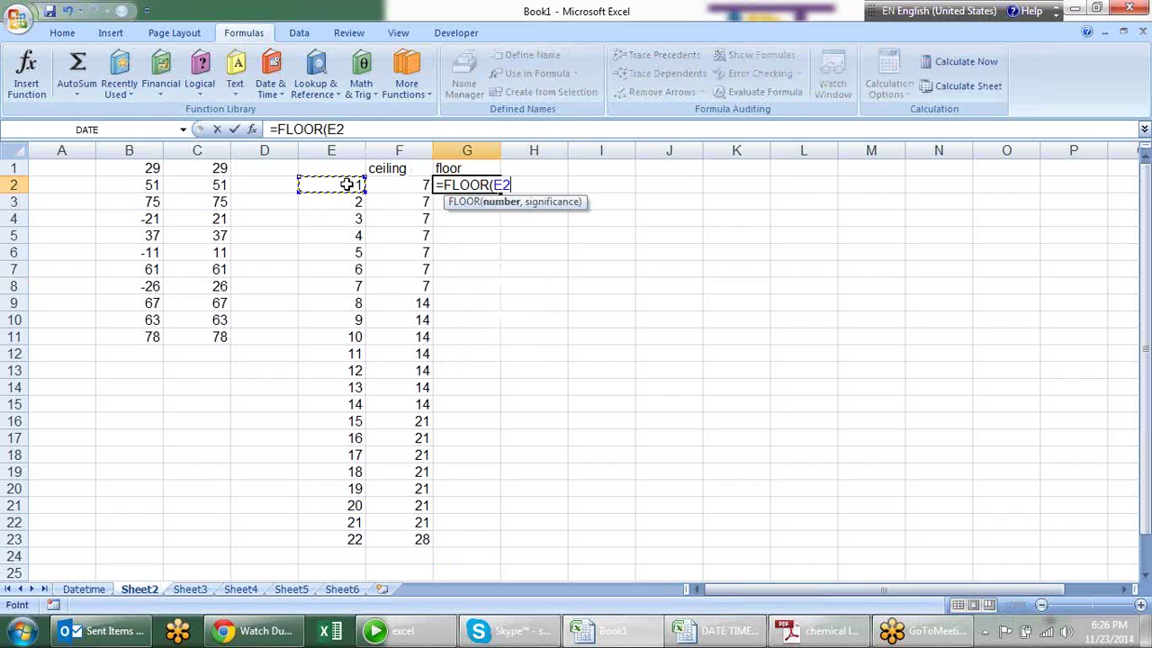
pyautogui.write(',7')
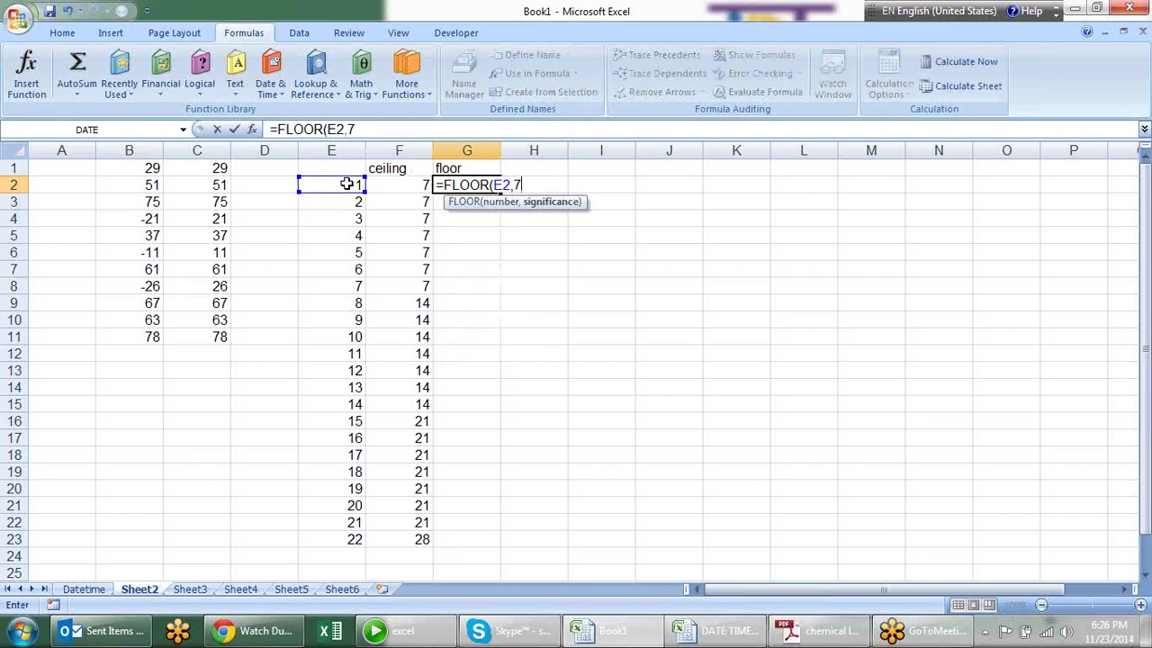
pyautogui.press('Return')
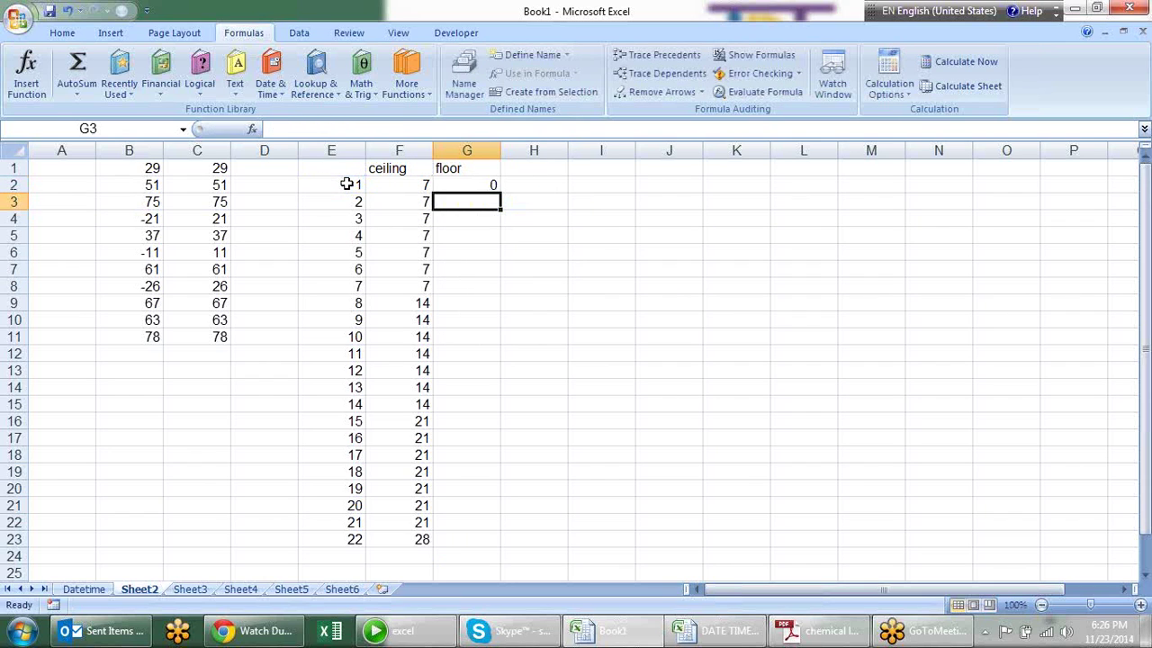
pyautogui.click(425, 202)
pyautogui.click(468, 184)
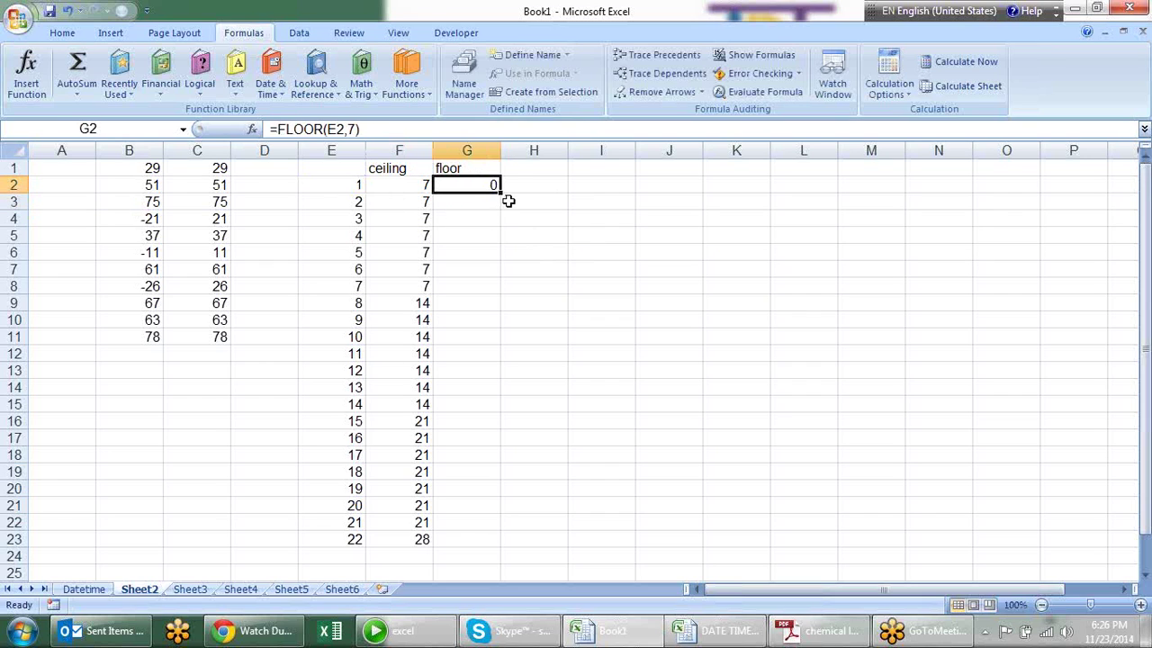
# Compare column E numbers with their CEILING results in F6, F8, F10 and F12.
pyautogui.click(355, 203)
pyautogui.click(355, 220)
pyautogui.click(354, 252)
pyautogui.click(410, 252)
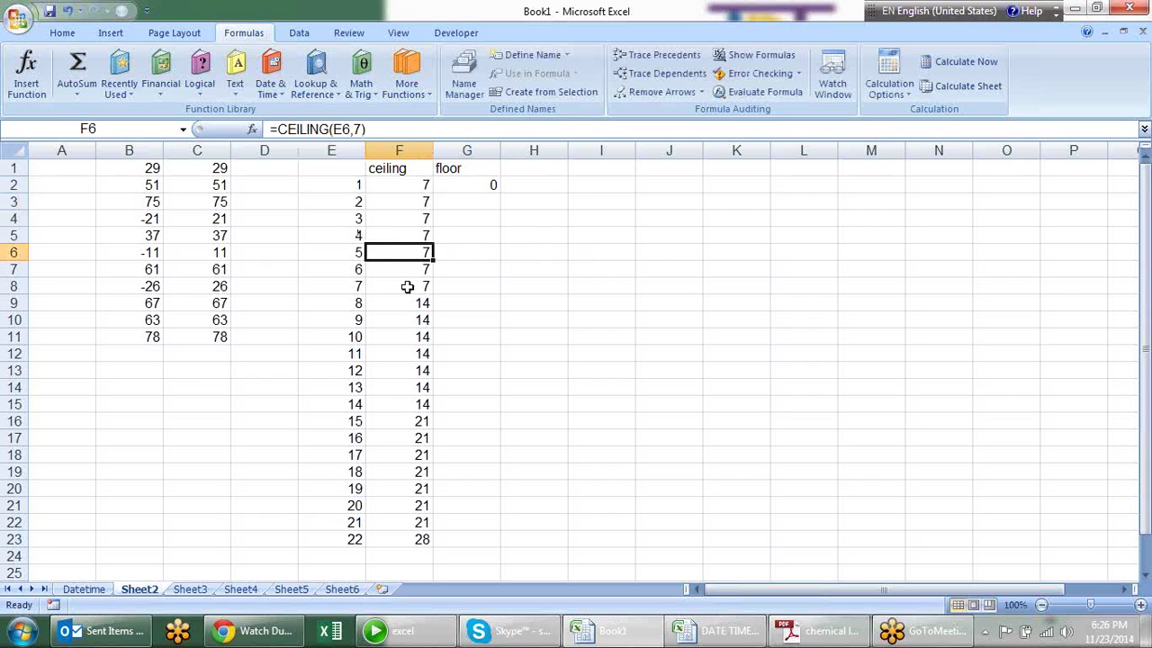
pyautogui.click(408, 287)
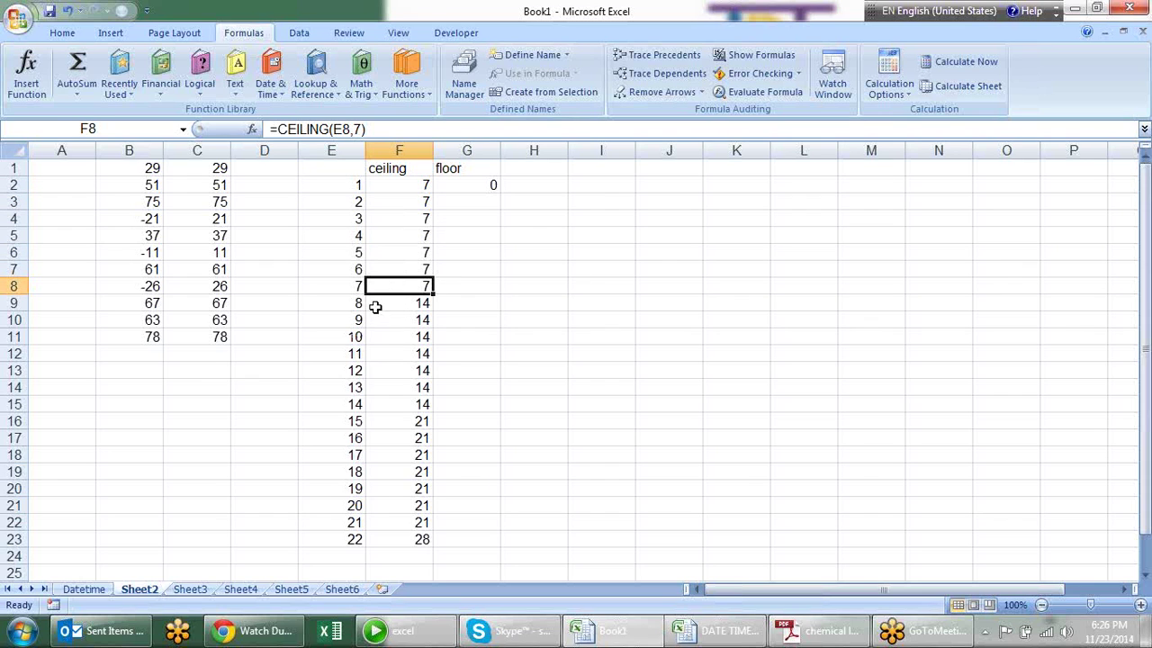
pyautogui.click(360, 404)
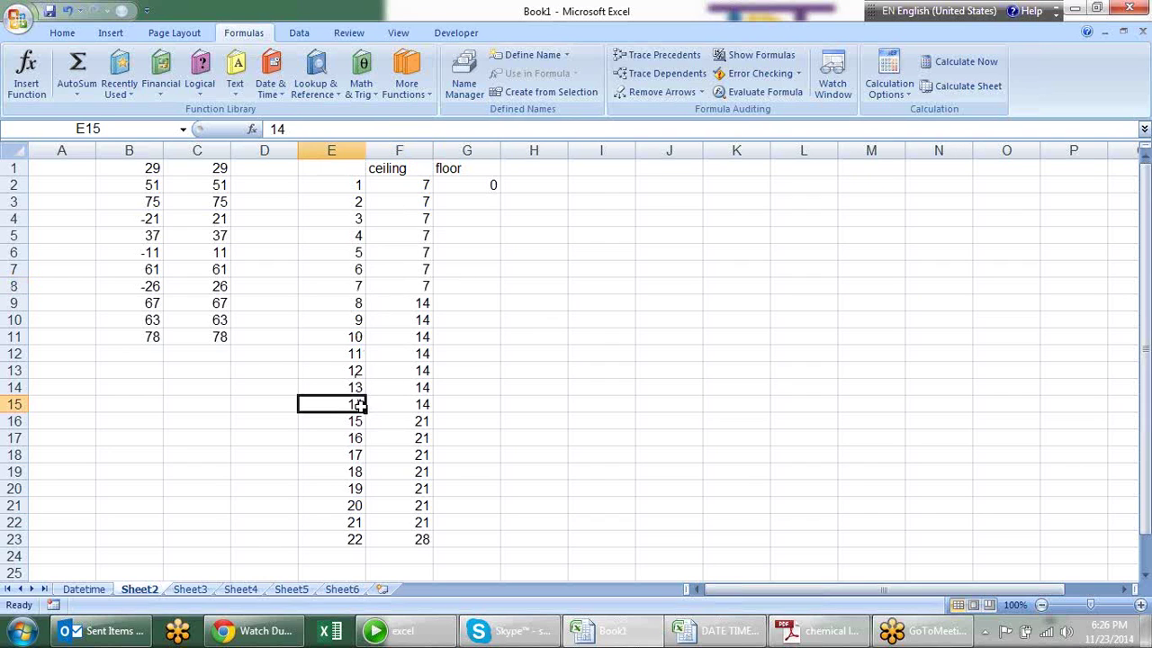
pyautogui.click(407, 319)
pyautogui.click(406, 355)
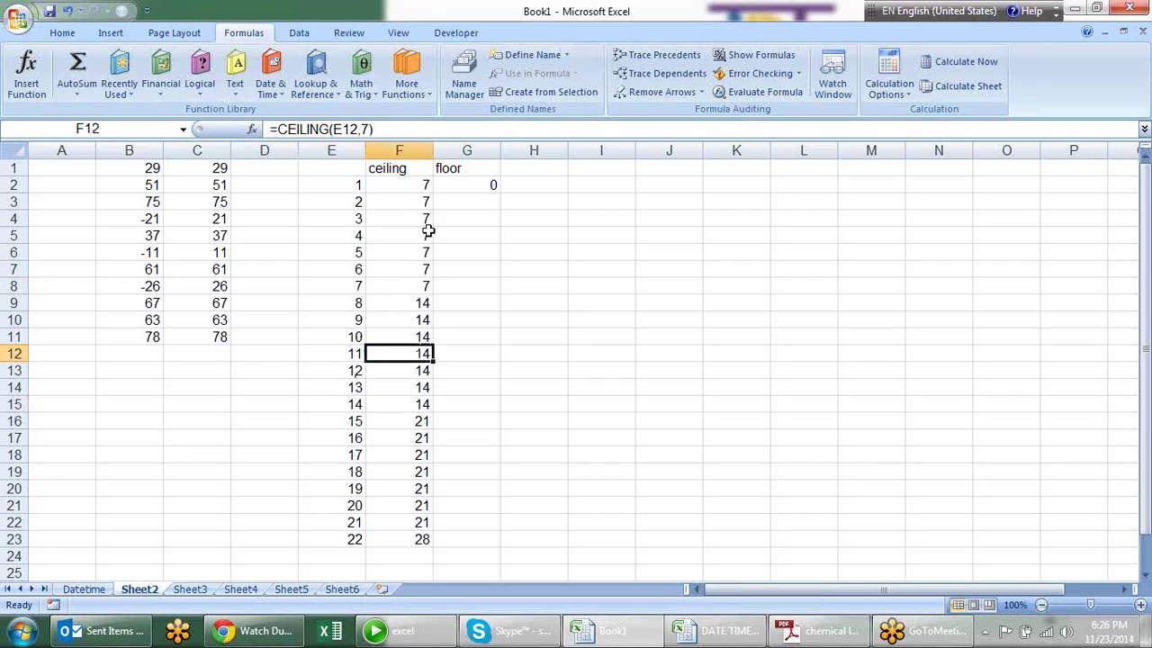
# Copy the FLOOR formula from G2 down to G23.
pyautogui.click(466, 179)
pyautogui.moveTo(500, 191); pyautogui.dragTo(499, 545)
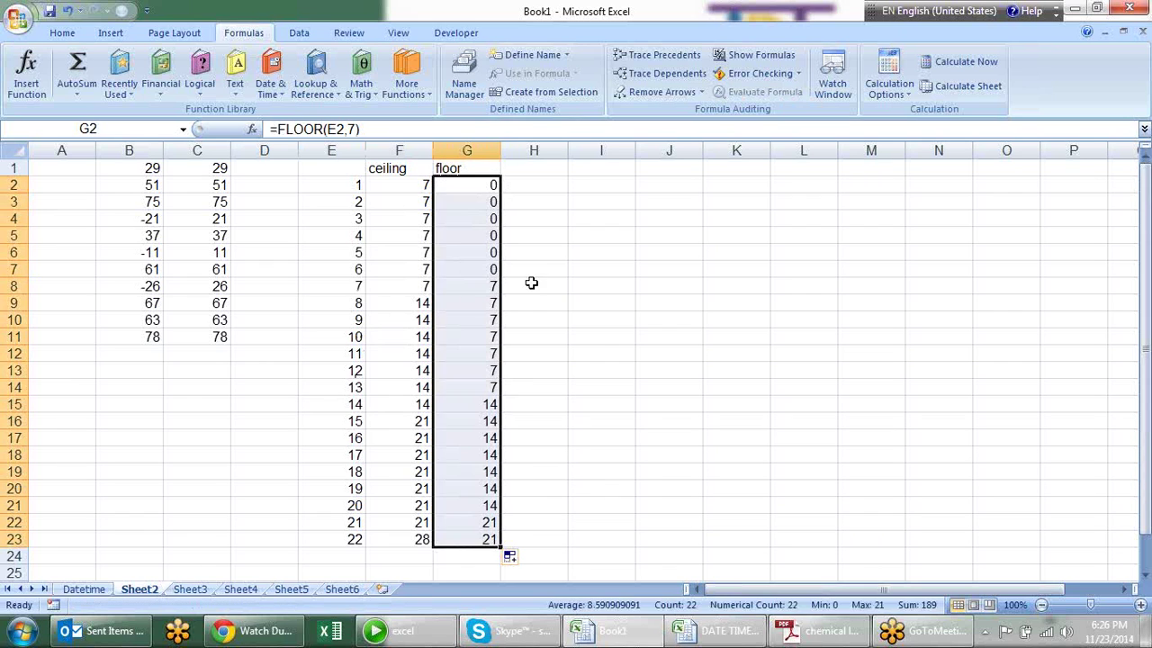
pyautogui.click(550, 237)
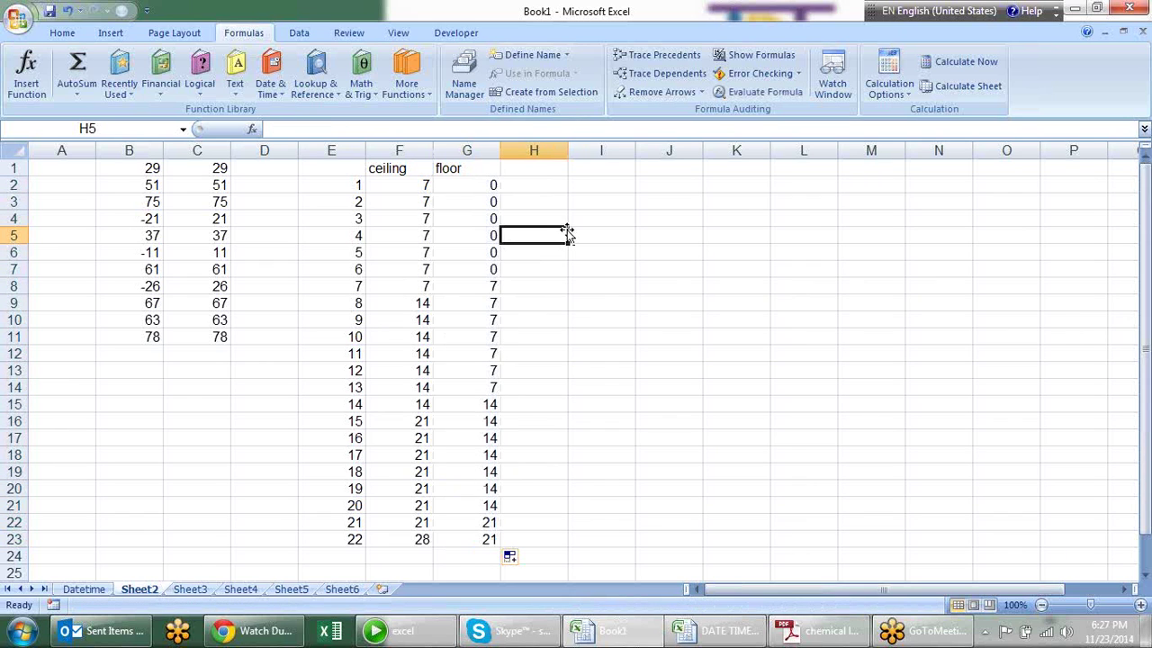
pyautogui.click(491, 241)
pyautogui.click(490, 286)
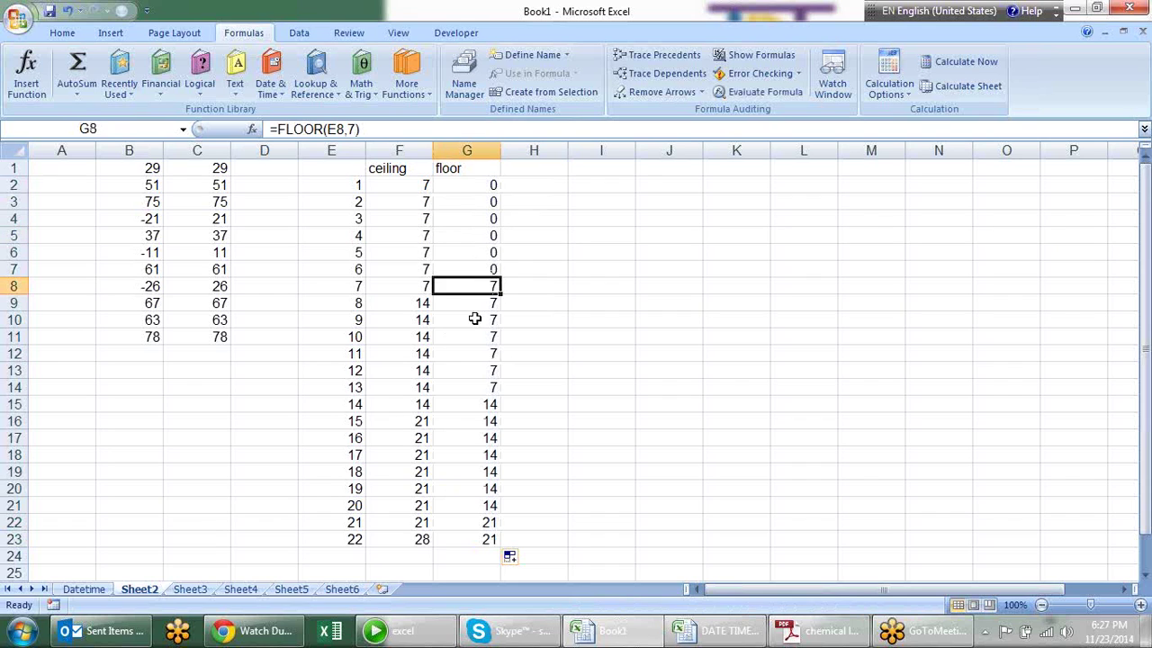
pyautogui.click(479, 315)
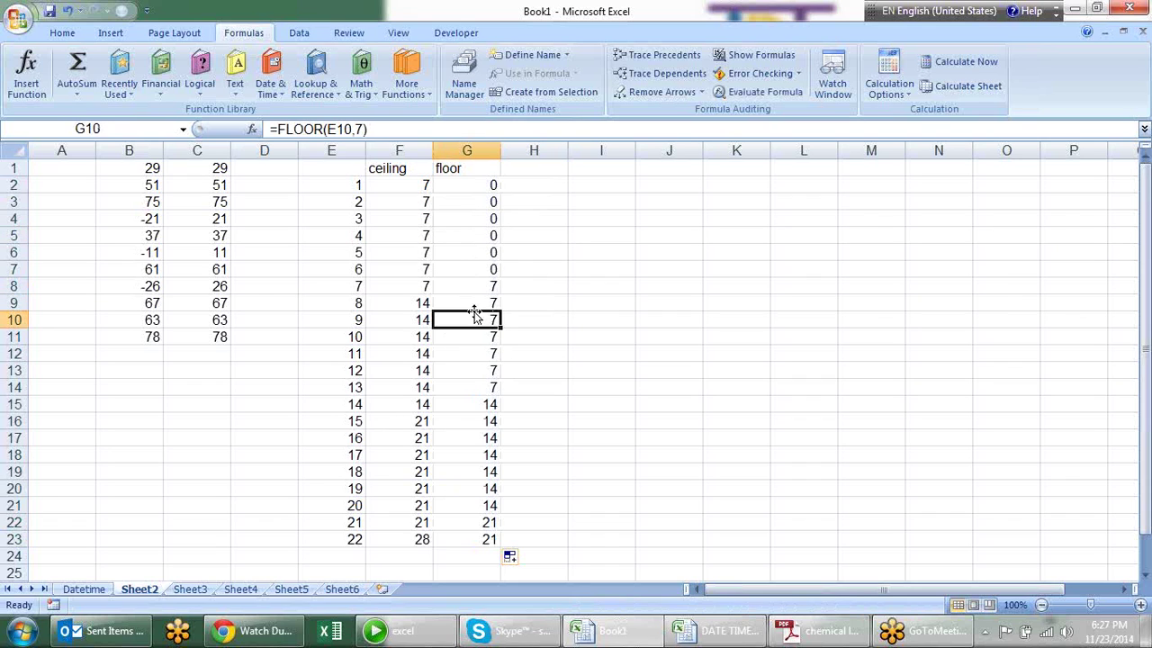
pyautogui.click(472, 342)
pyautogui.click(480, 372)
pyautogui.click(478, 383)
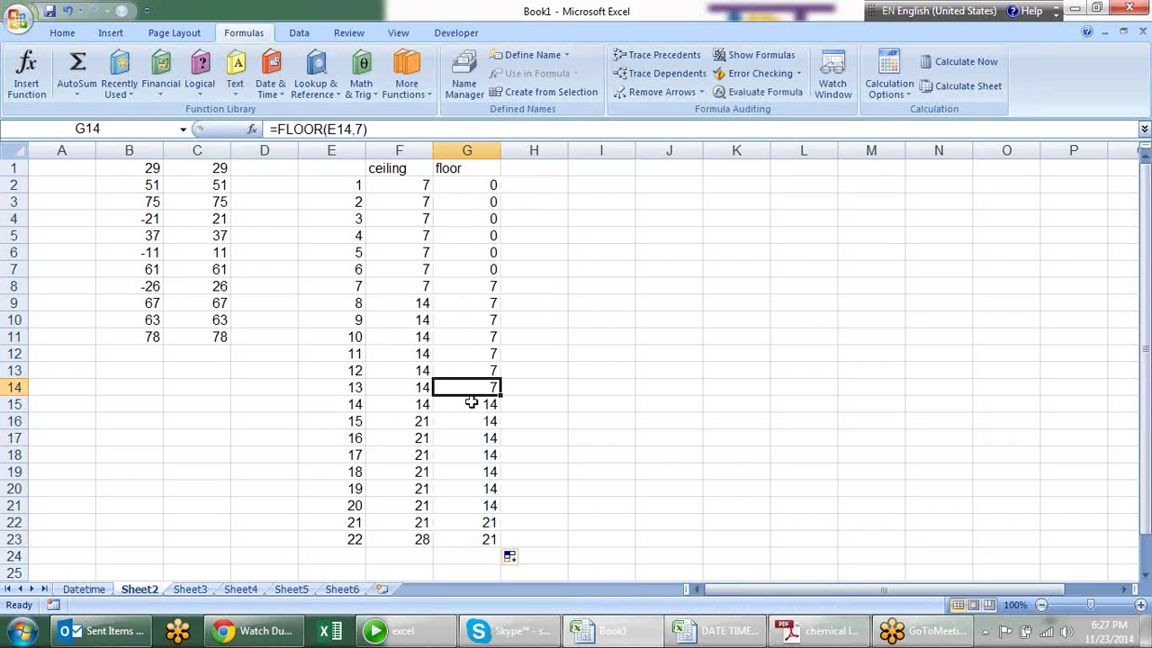
pyautogui.click(487, 405)
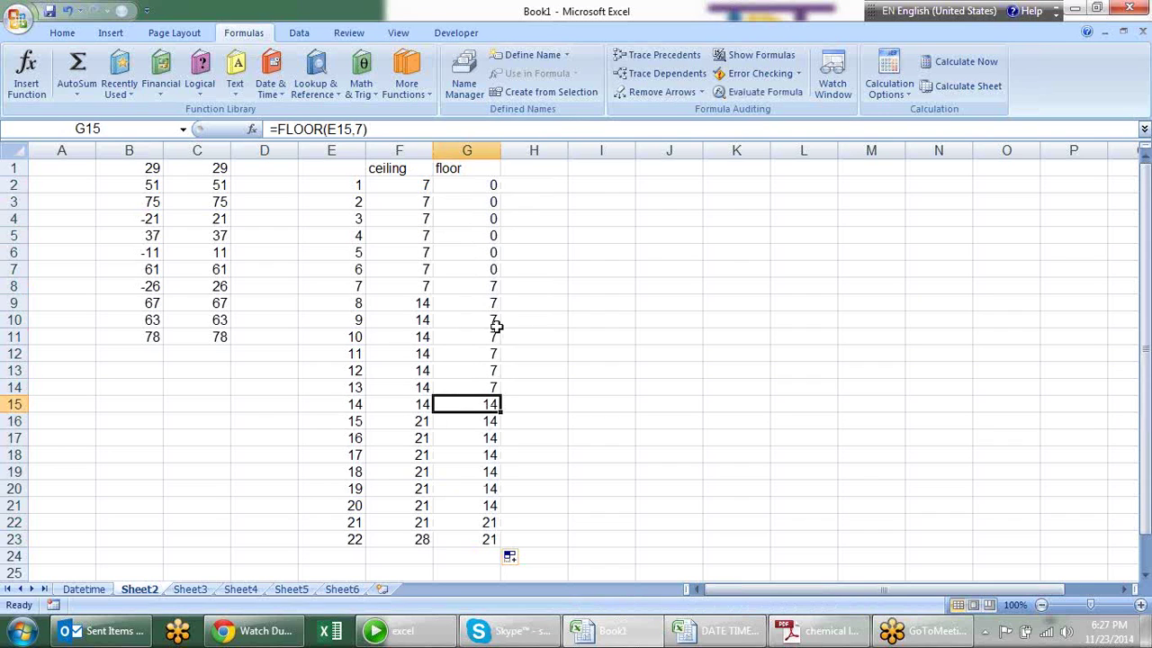
pyautogui.click(485, 438)
pyautogui.click(490, 487)
pyautogui.click(487, 520)
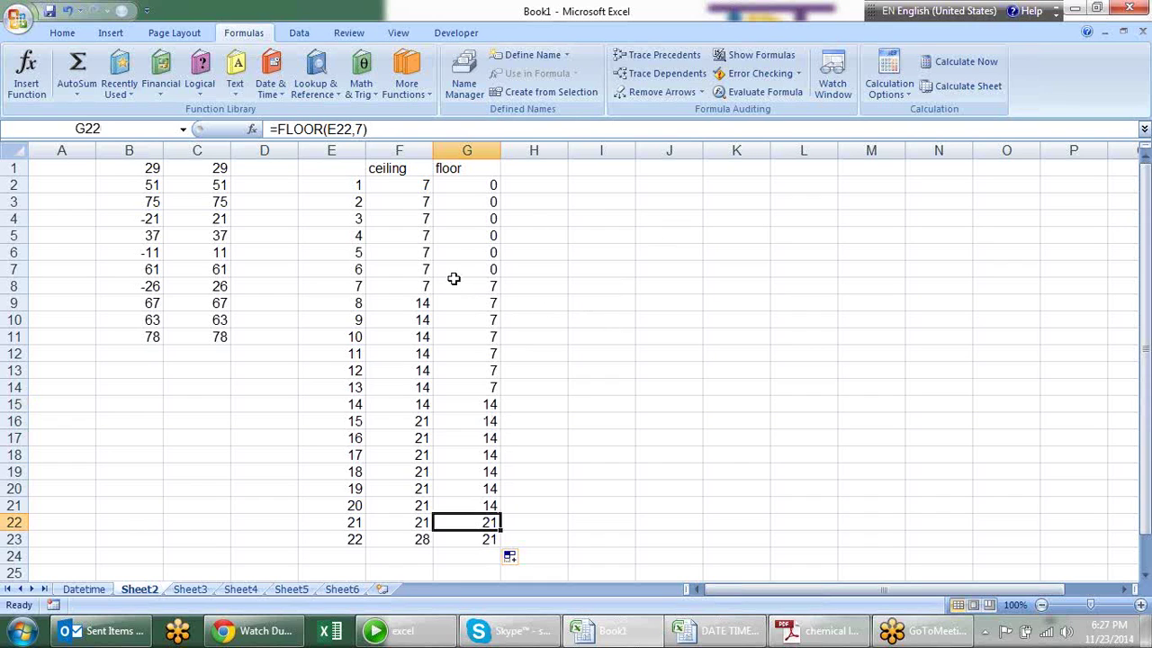
pyautogui.moveTo(419, 187); pyautogui.dragTo(409, 284)
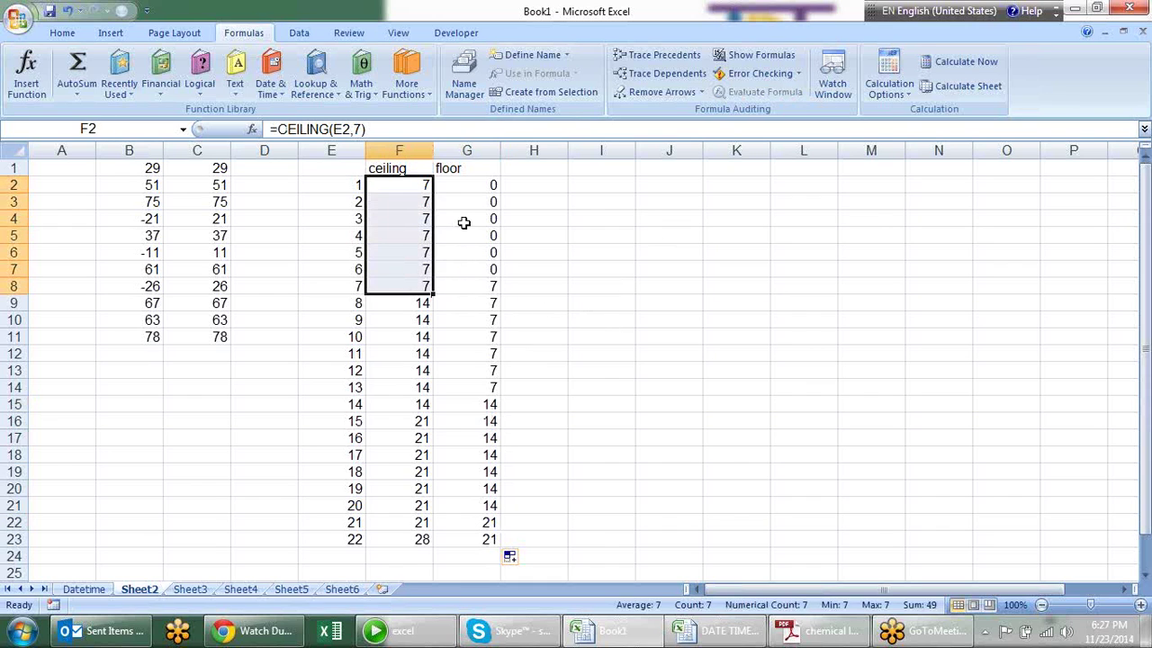
pyautogui.moveTo(475, 198); pyautogui.dragTo(475, 250)
pyautogui.click(504, 308)
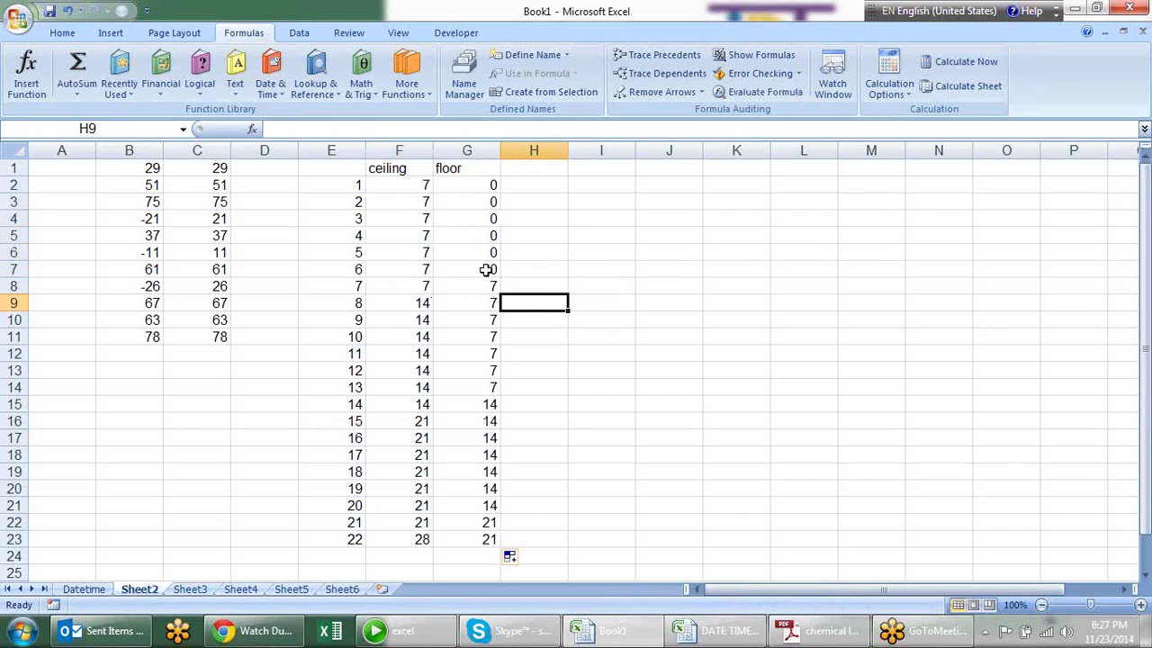
pyautogui.click(420, 185)
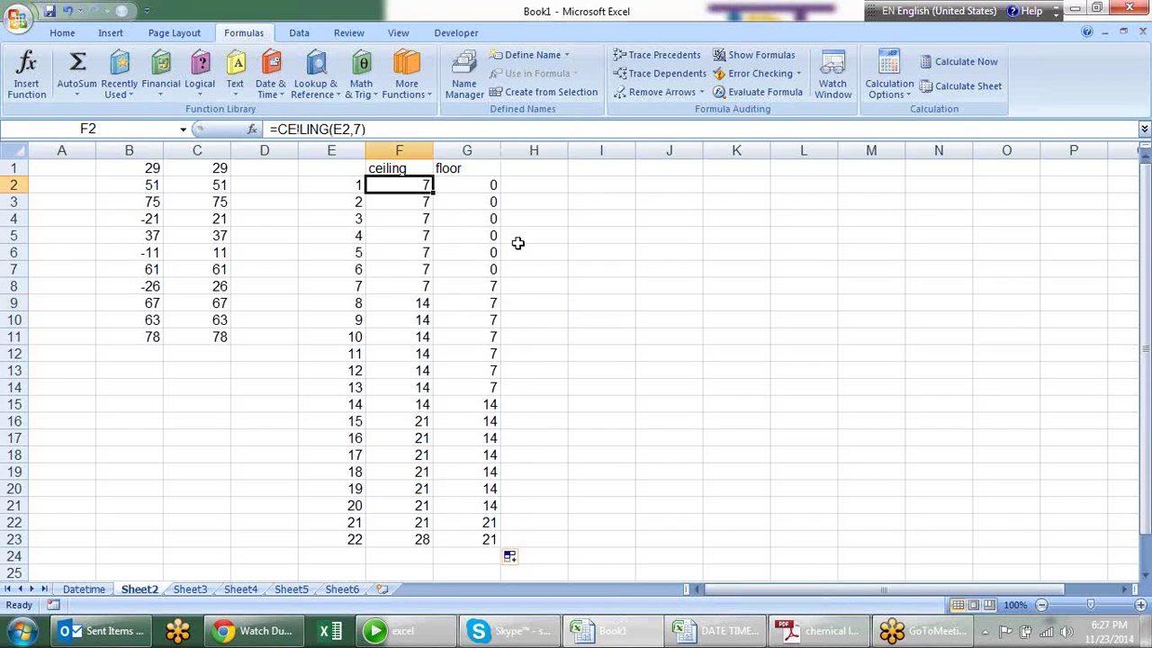
# Change F2 to =CEILING(E2,7)/7 and fill it down to F23.
pyautogui.press('F2')
pyautogui.write('/7')
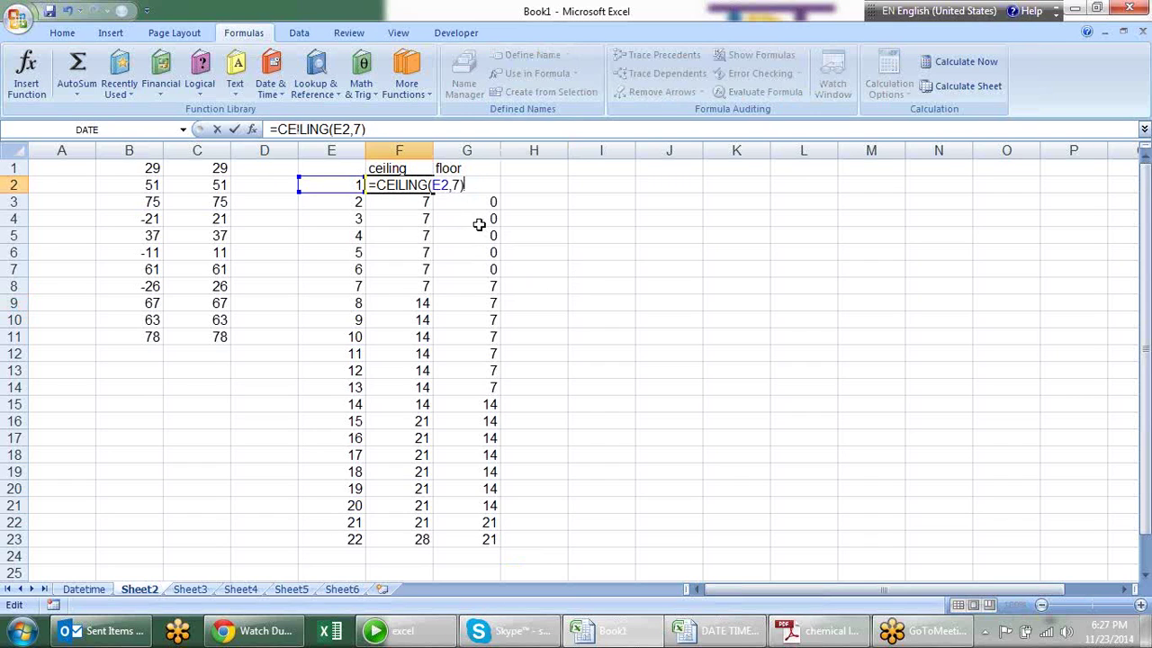
pyautogui.write('/7')
pyautogui.press('Return')
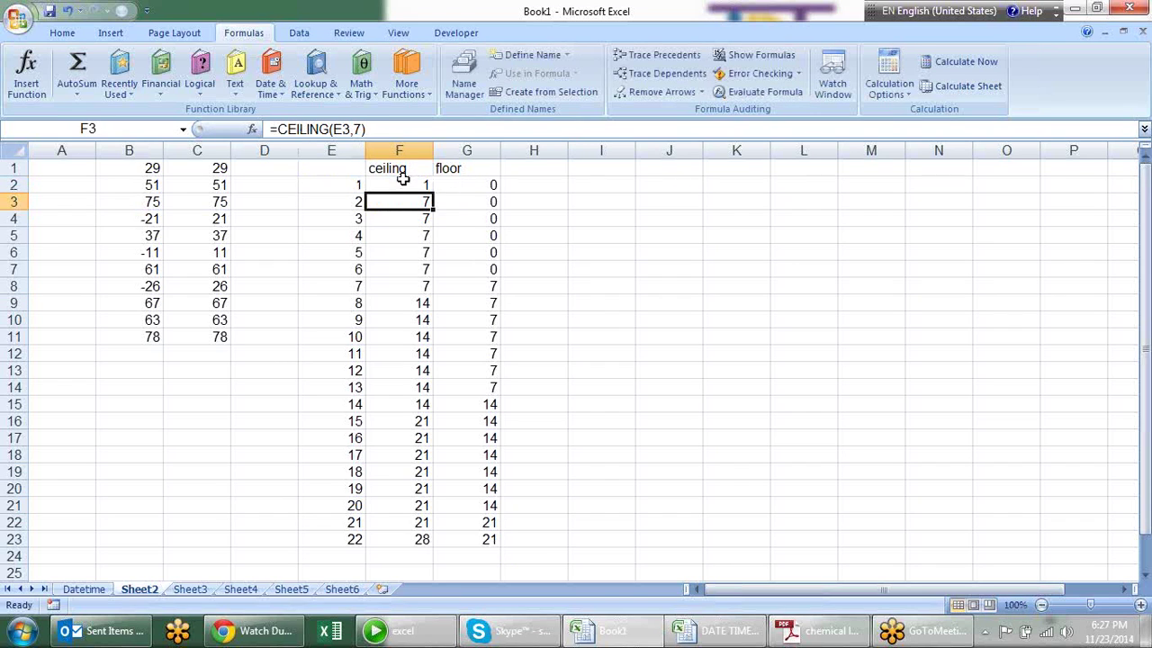
pyautogui.click(399, 169)
pyautogui.click(413, 183)
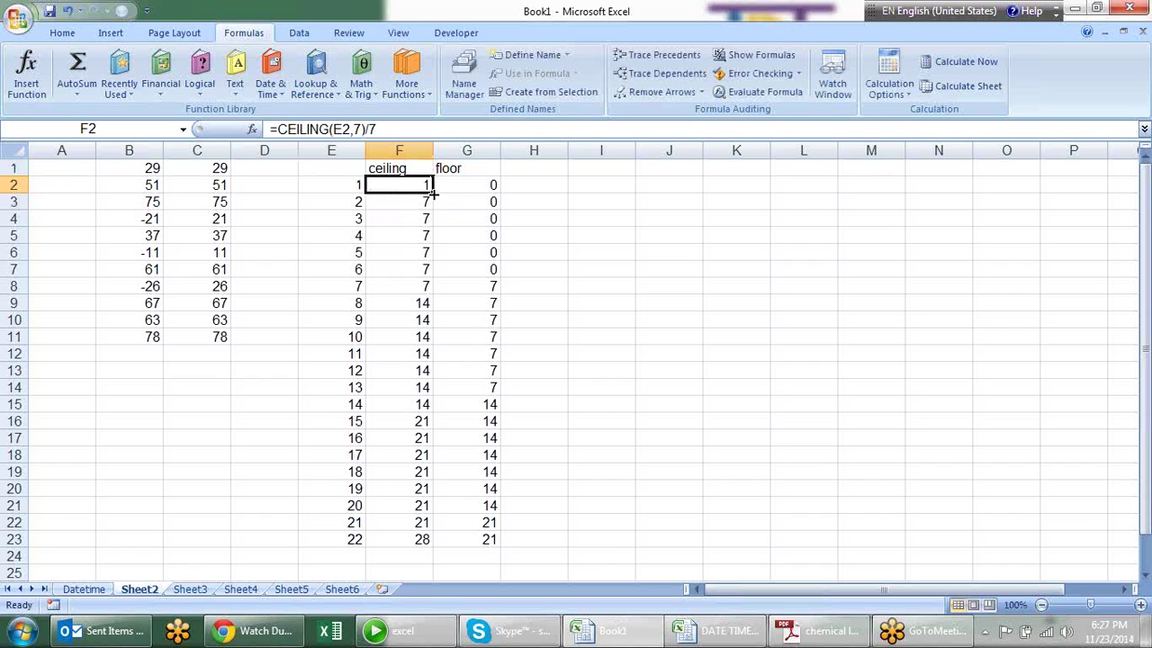
pyautogui.doubleClick(433, 193)
# Change G2 to =FLOOR(E2,7)/7 and fill it down to G23.
pyautogui.click(494, 189)
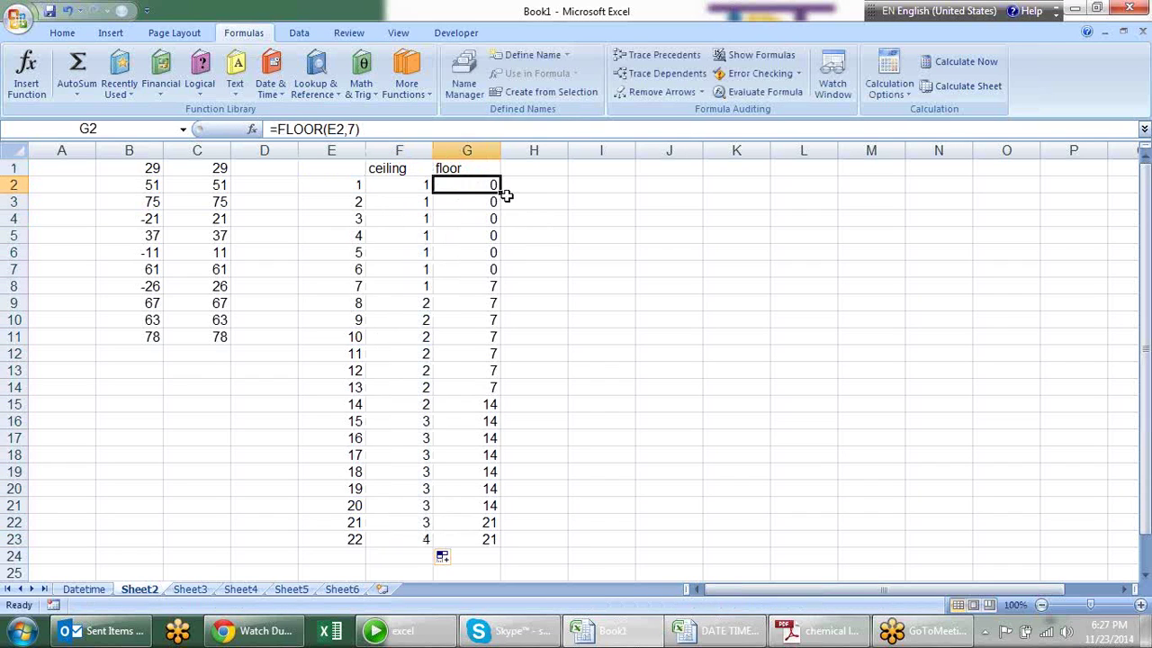
pyautogui.press('F2')
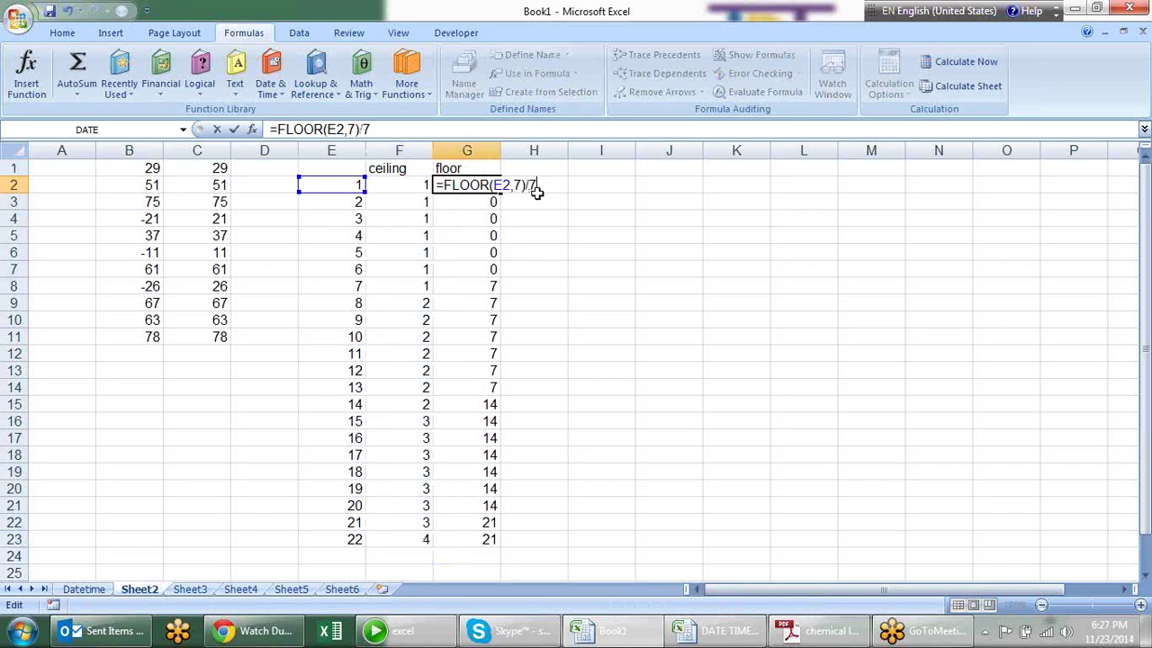
pyautogui.press('Return')
pyautogui.click(477, 186)
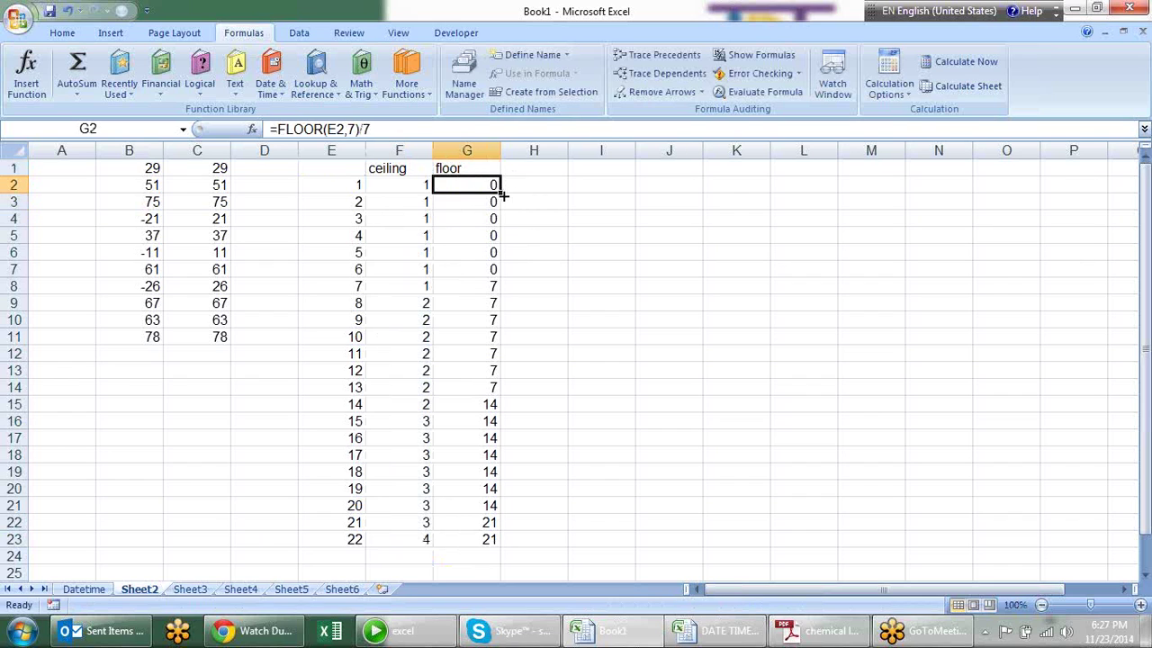
pyautogui.doubleClick(504, 192)
pyautogui.click(580, 255)
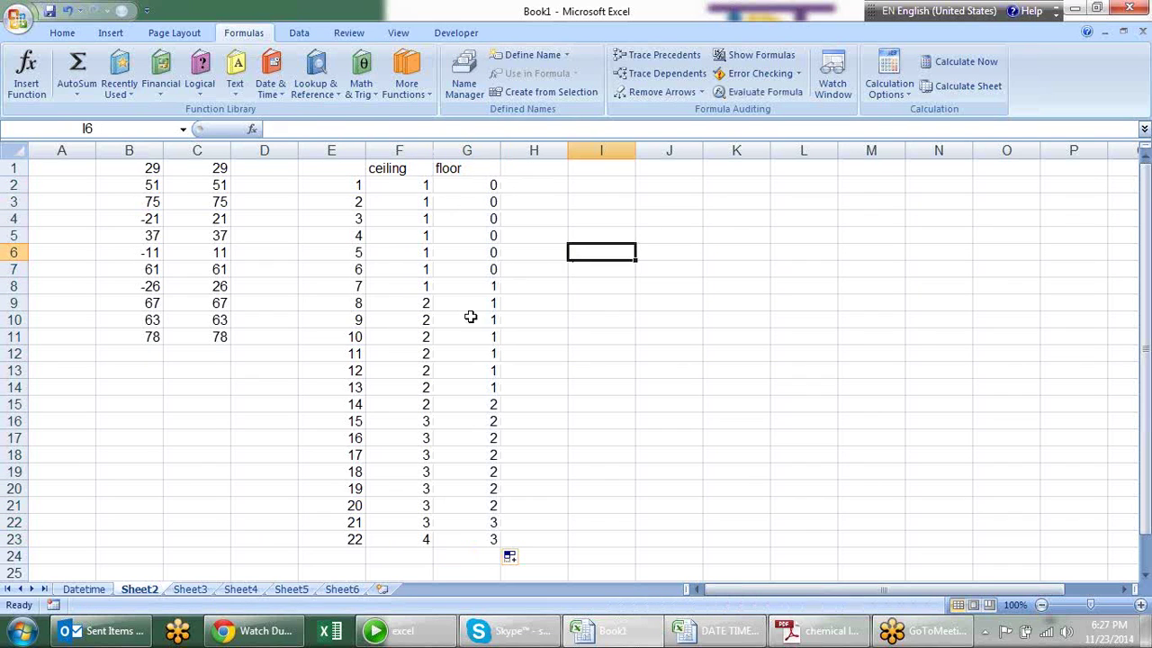
pyautogui.click(421, 233)
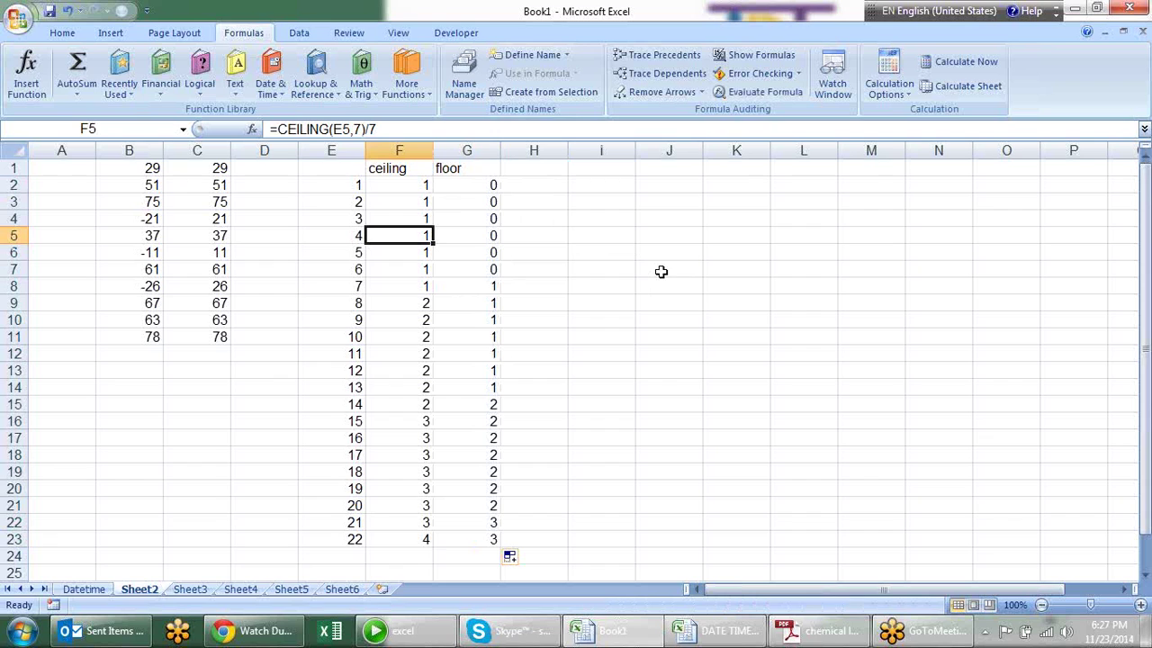
pyautogui.click(359, 286)
pyautogui.moveTo(359, 285); pyautogui.dragTo(357, 187)
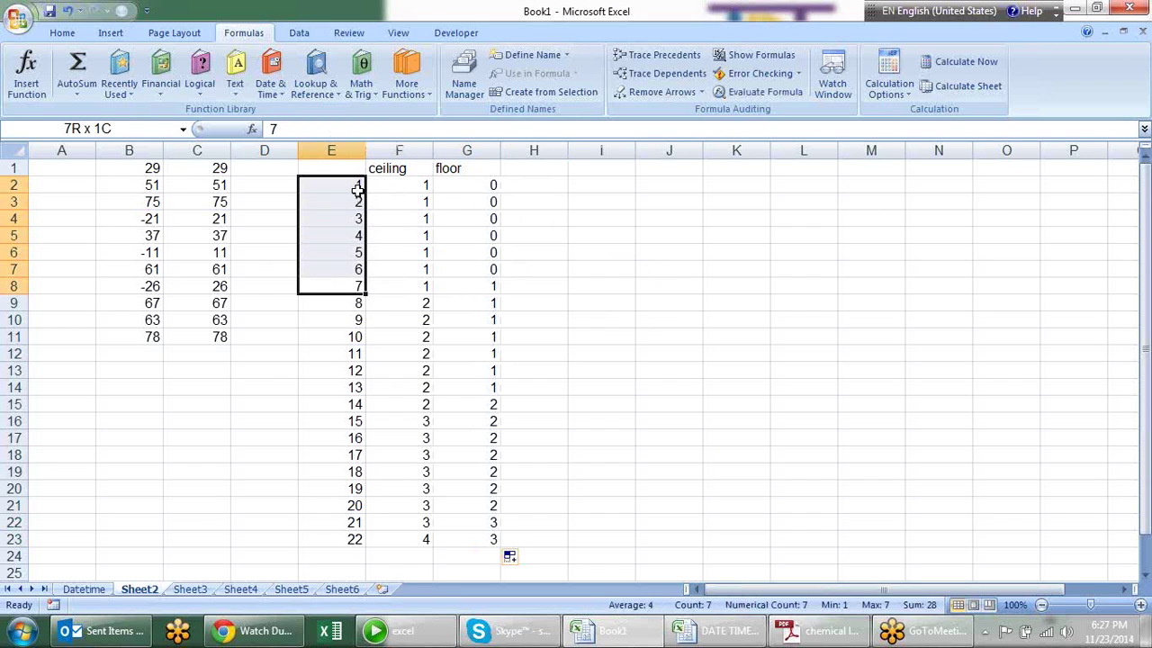
pyautogui.click(406, 253)
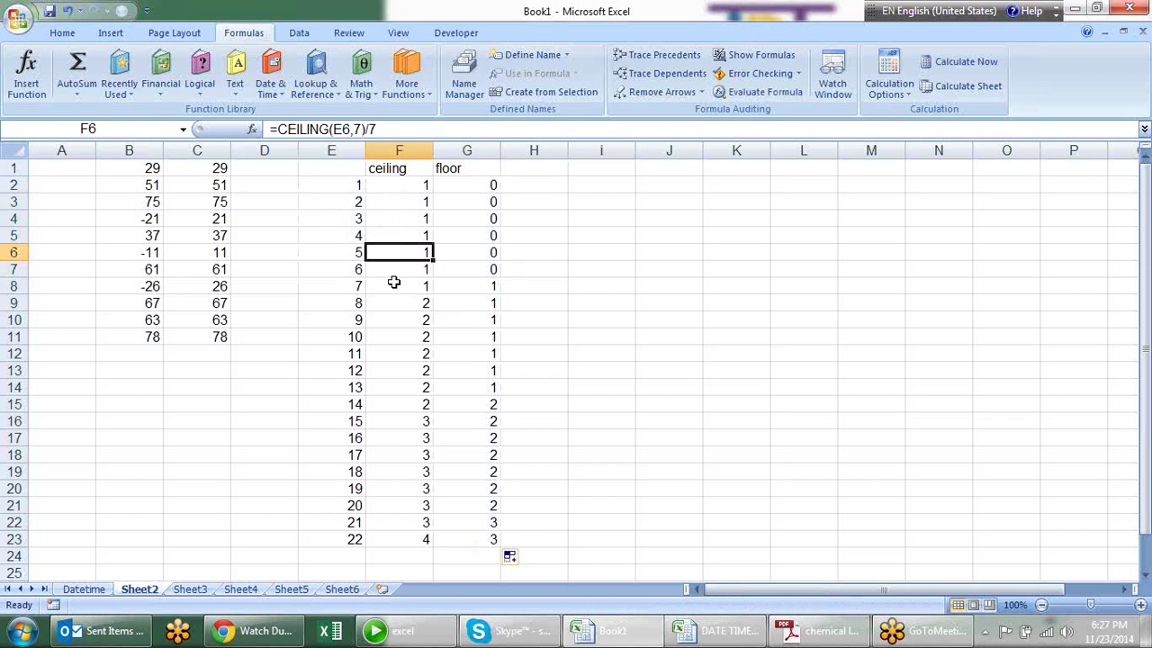
pyautogui.moveTo(358, 285); pyautogui.dragTo(351, 186)
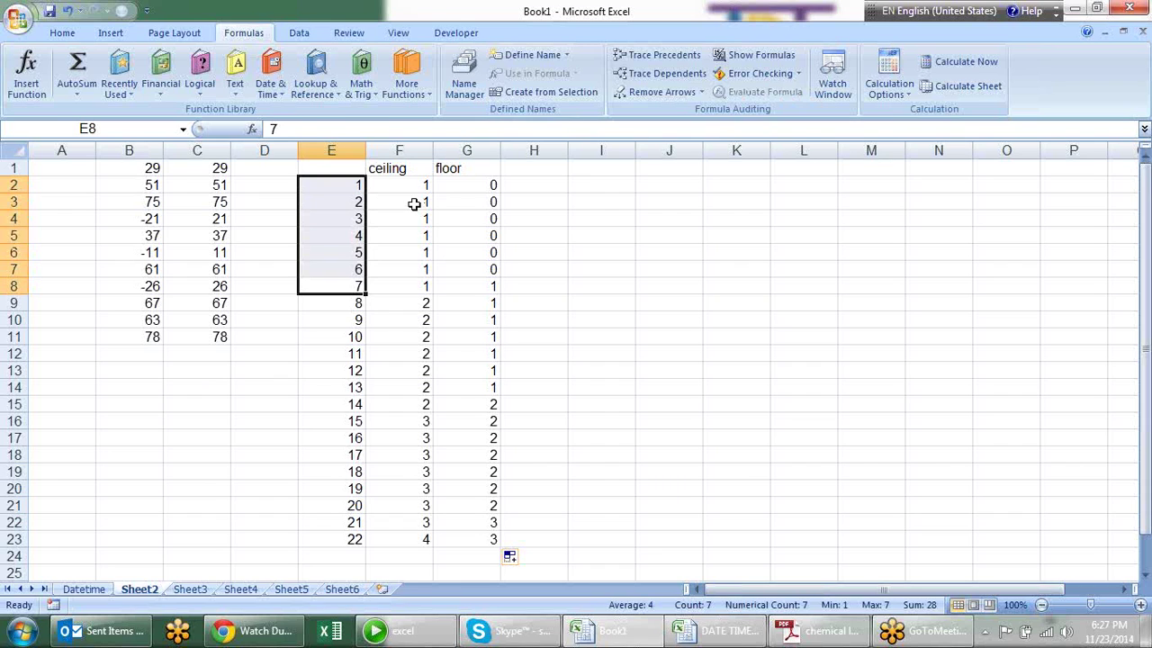
pyautogui.click(405, 232)
pyautogui.click(356, 438)
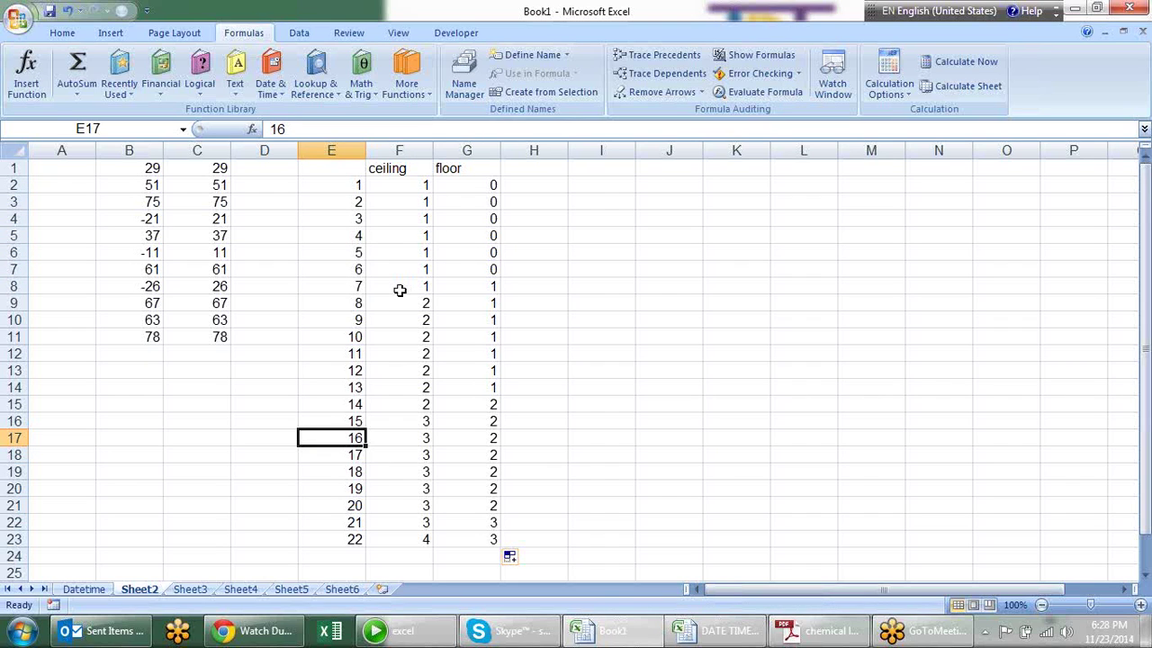
pyautogui.click(412, 438)
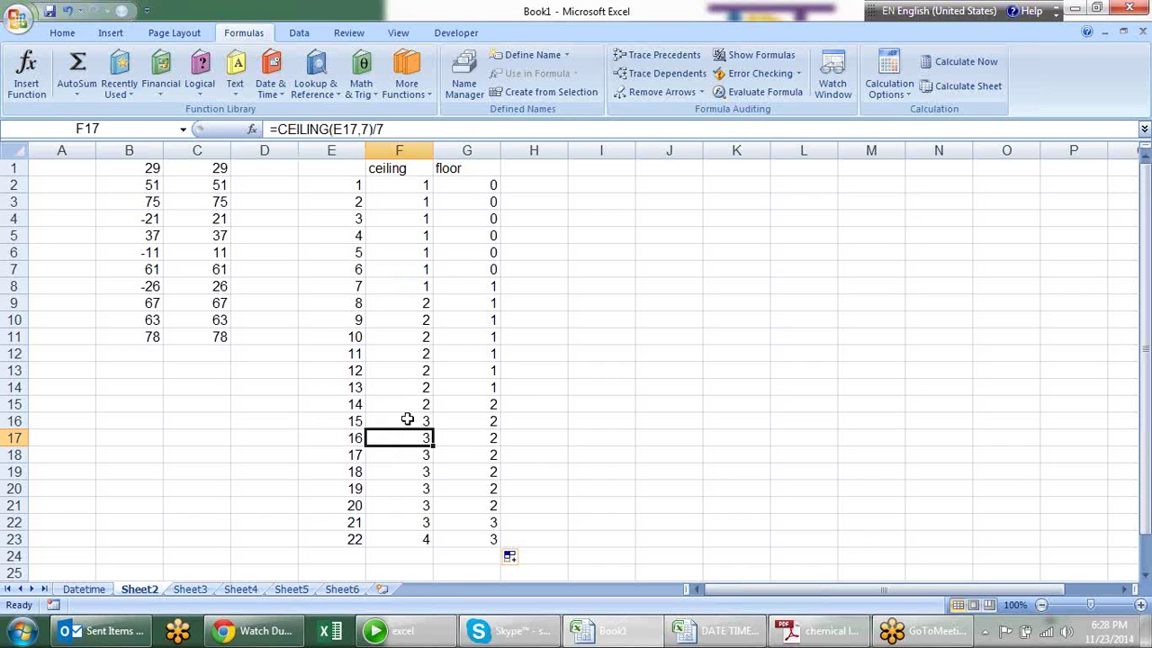
pyautogui.click(490, 202)
pyautogui.click(478, 239)
pyautogui.click(476, 268)
pyautogui.click(479, 288)
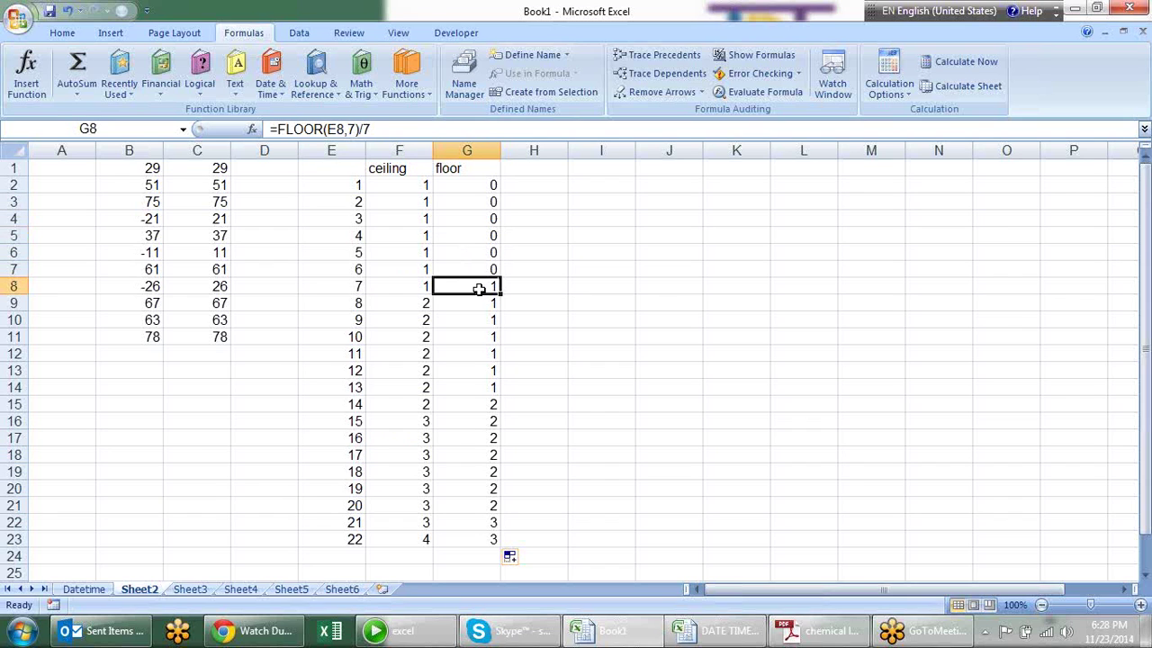
pyautogui.click(486, 202)
pyautogui.click(475, 284)
pyautogui.click(475, 337)
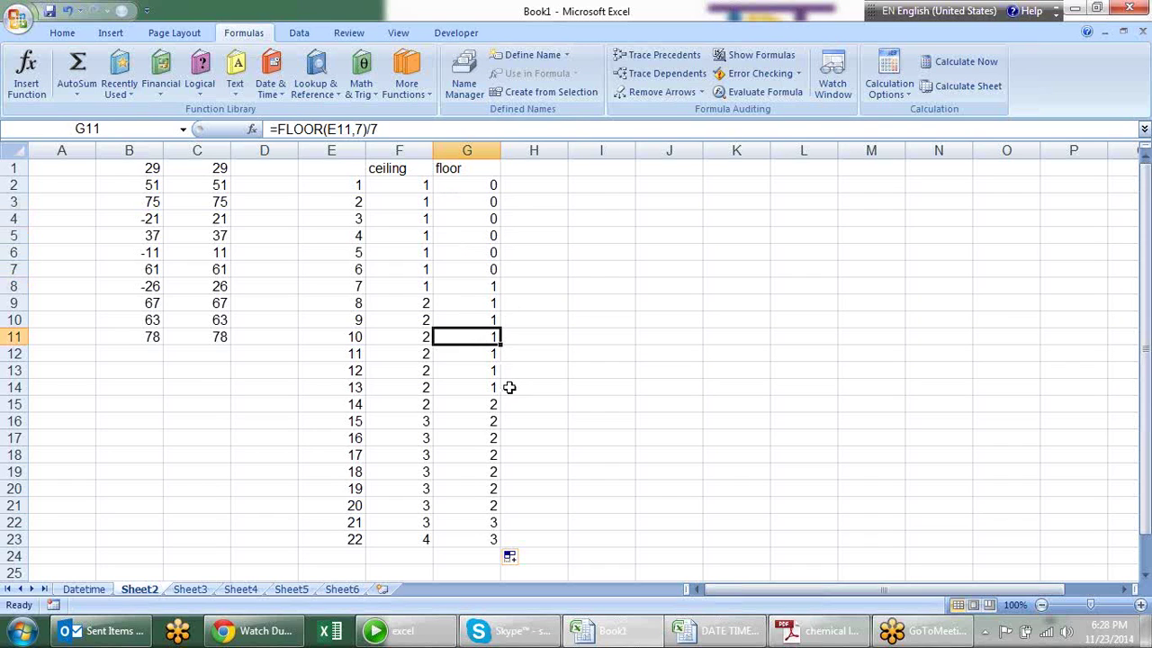
pyautogui.click(359, 457)
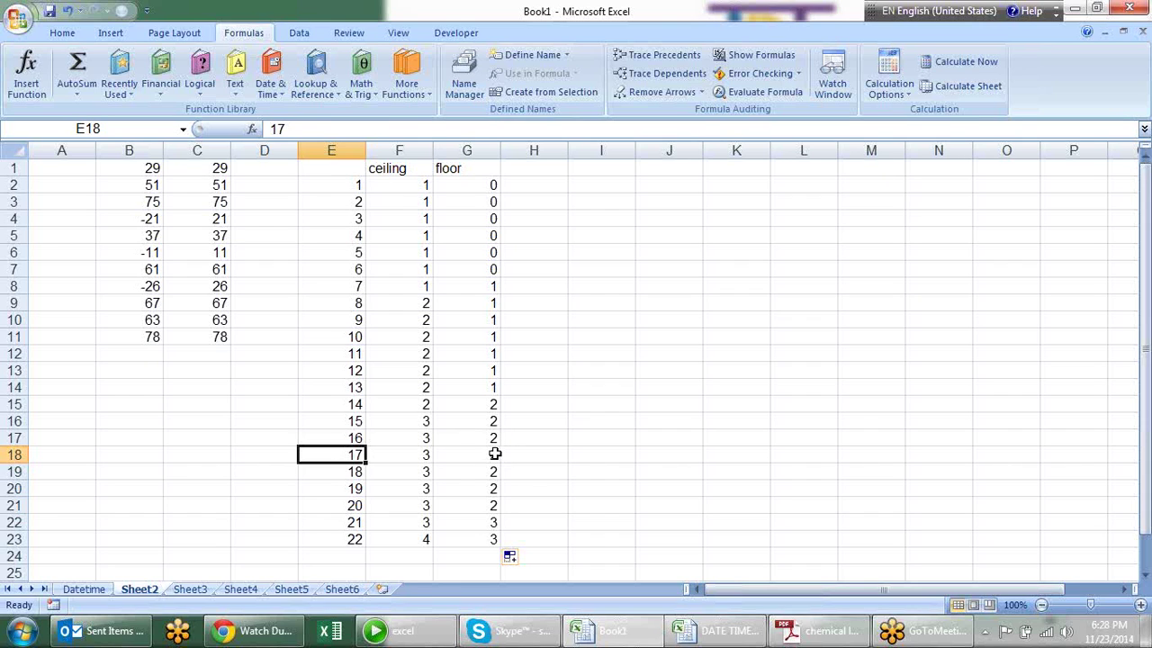
pyautogui.click(495, 454)
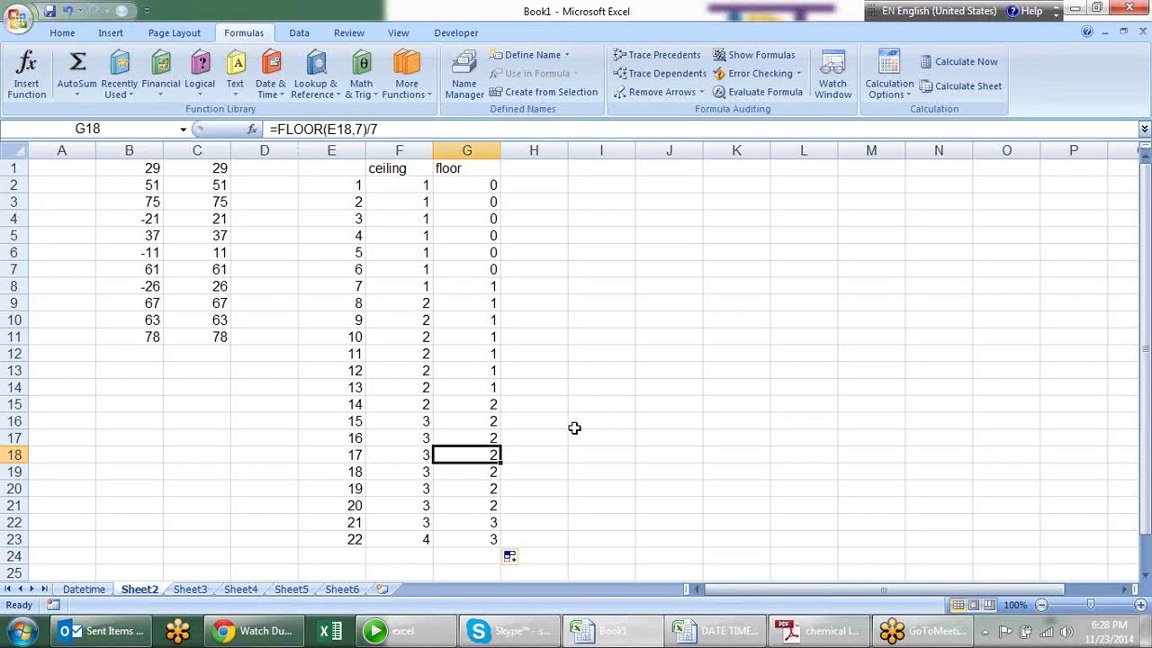
pyautogui.click(420, 340)
pyautogui.click(495, 354)
pyautogui.click(481, 386)
pyautogui.click(423, 372)
pyautogui.click(482, 357)
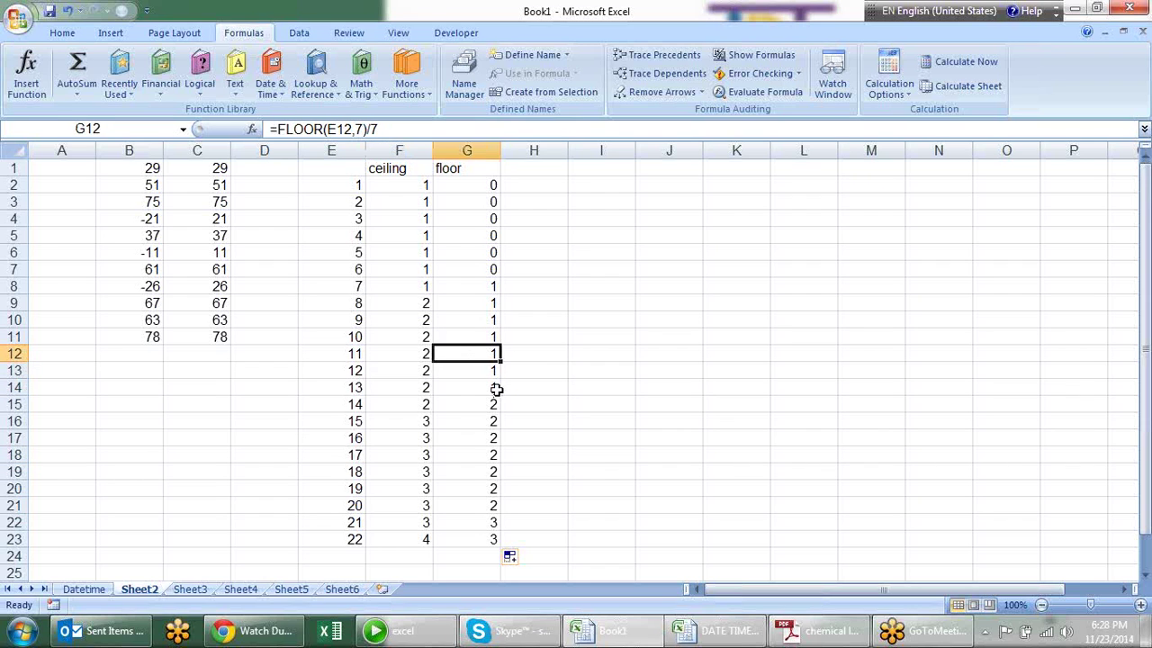
pyautogui.click(459, 405)
pyautogui.click(418, 412)
pyautogui.click(414, 387)
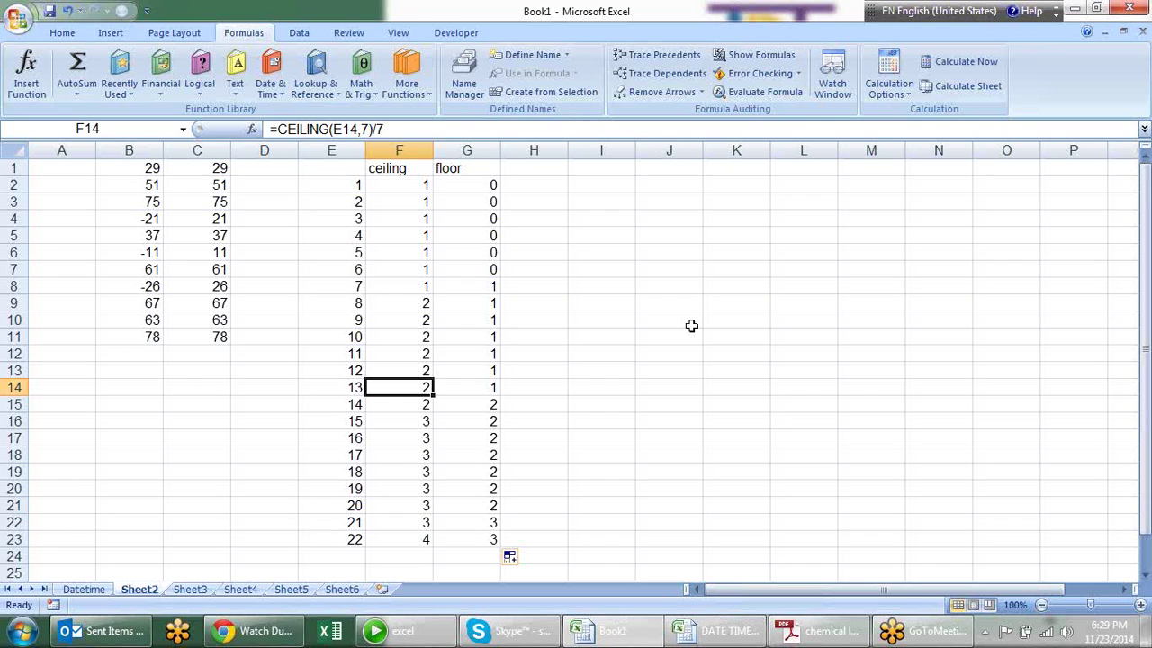
pyautogui.click(407, 252)
pyautogui.click(428, 348)
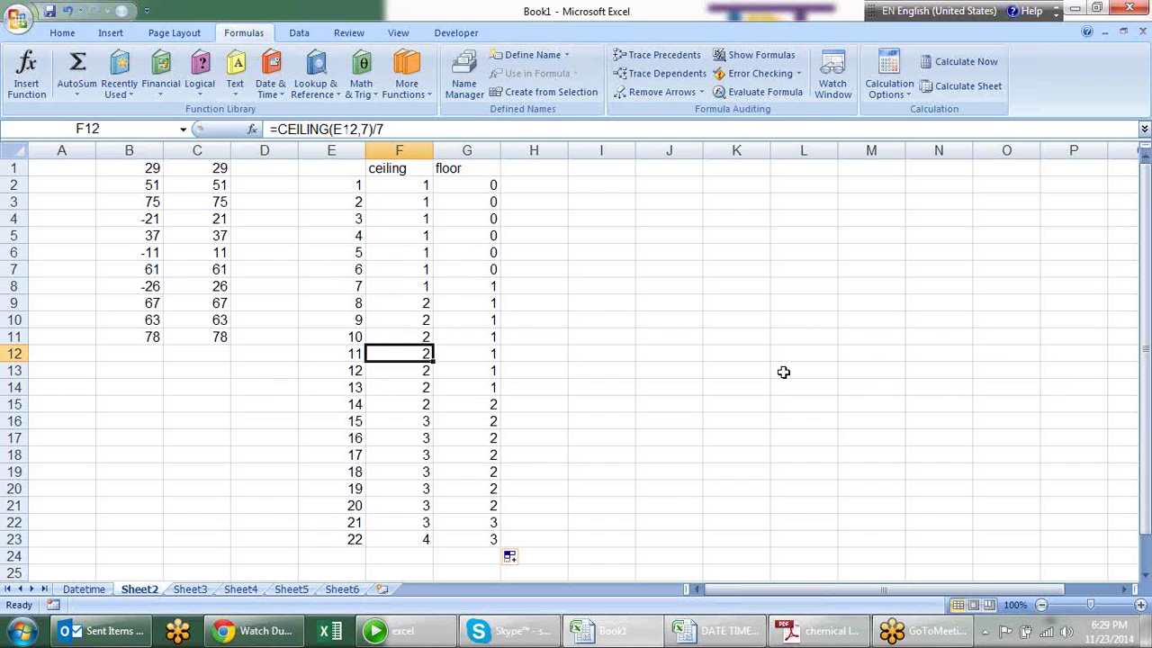
pyautogui.click(358, 307)
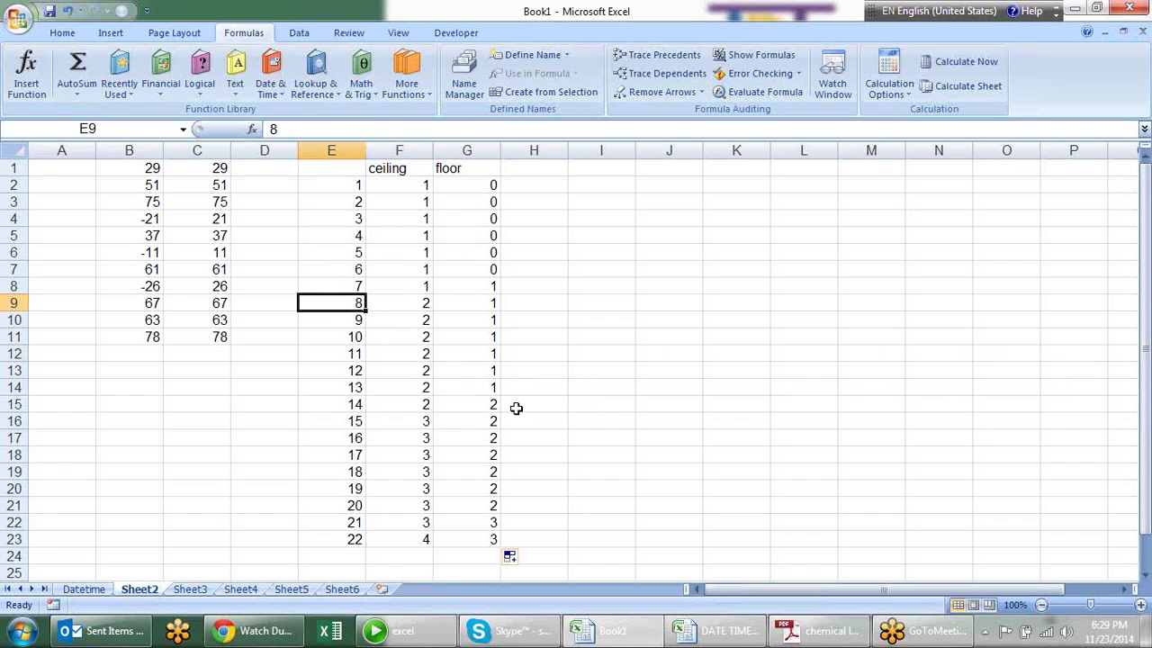
pyautogui.click(425, 306)
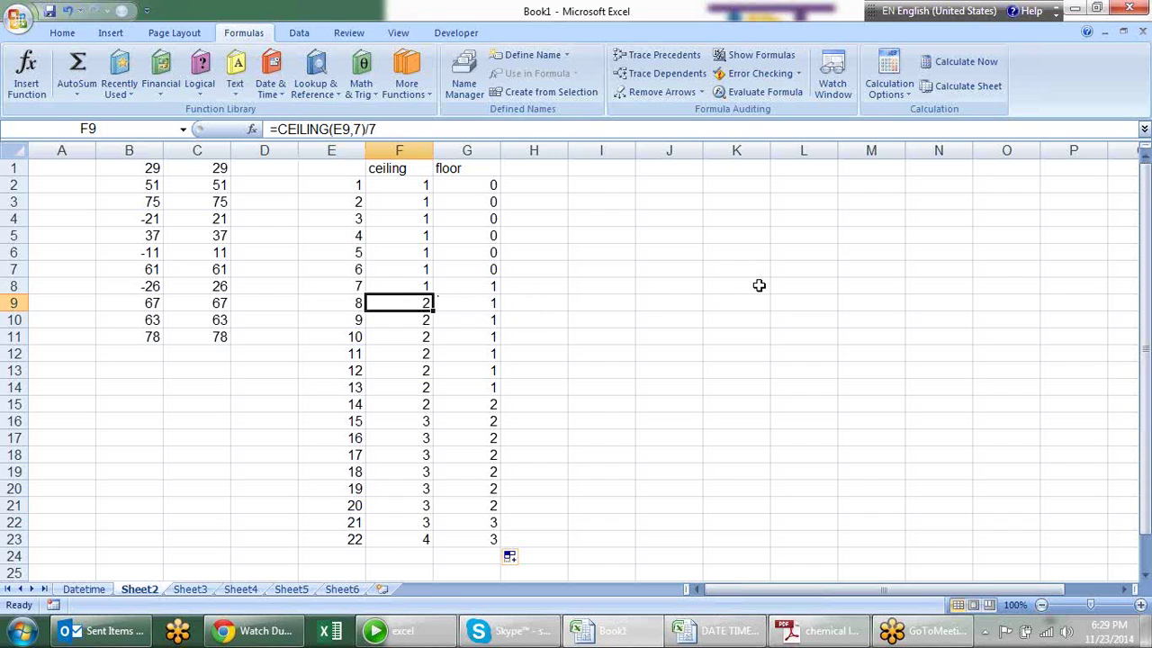
pyautogui.click(621, 285)
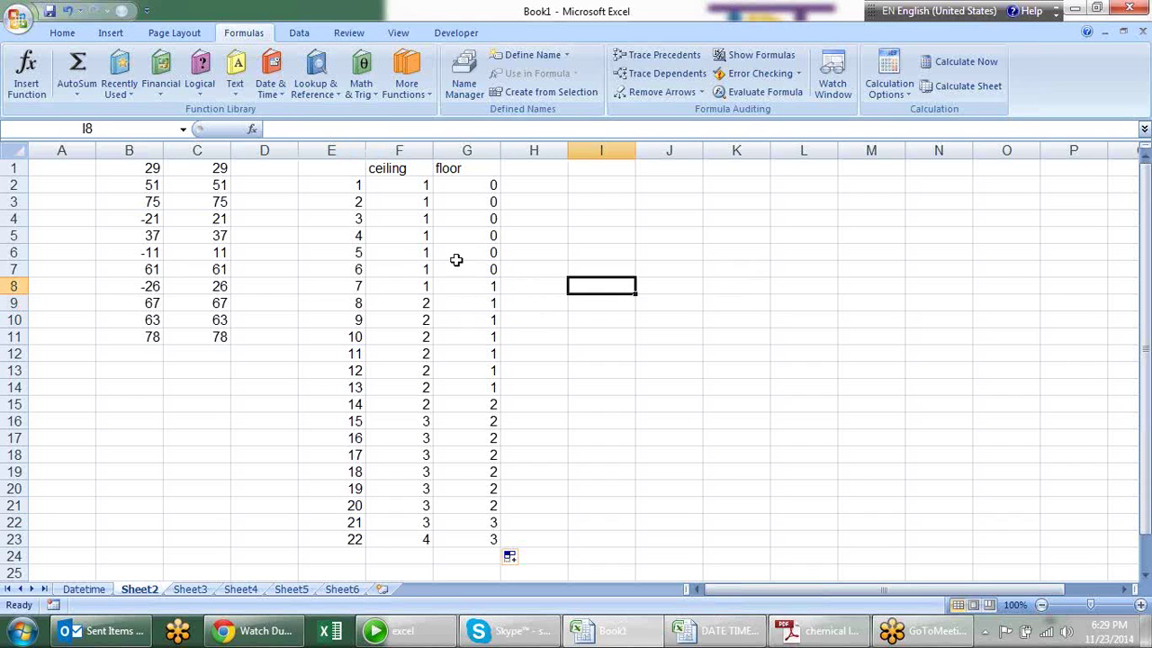
pyautogui.click(403, 260)
pyautogui.click(469, 315)
pyautogui.click(409, 324)
pyautogui.click(455, 369)
pyautogui.click(417, 385)
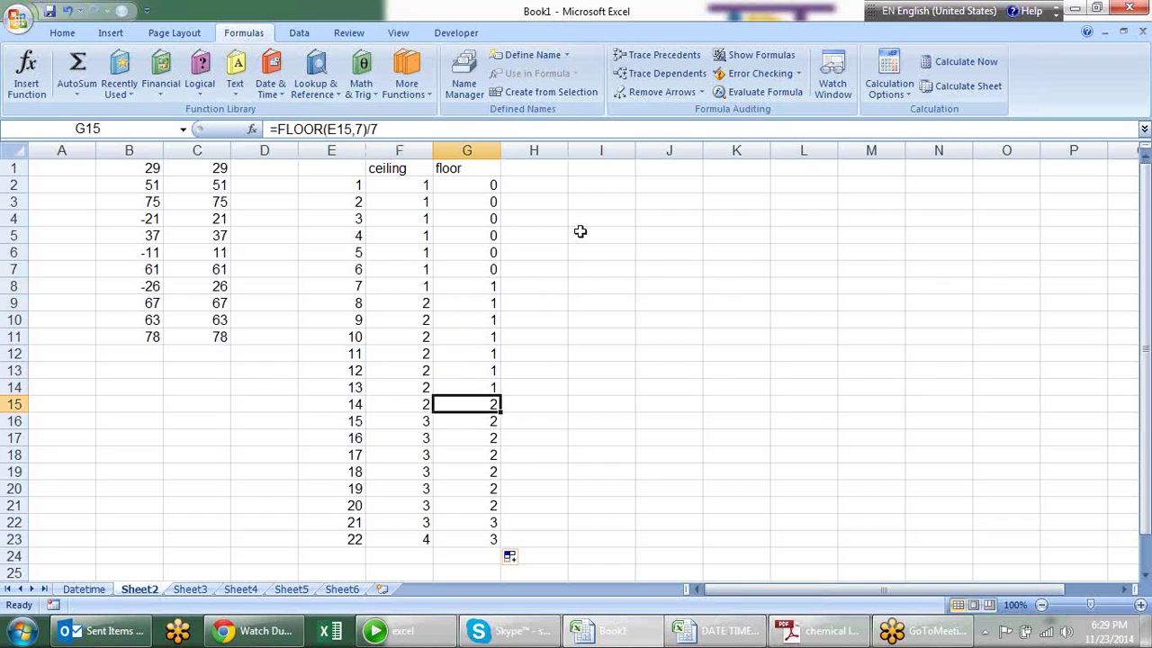
pyautogui.click(552, 167)
# Add the headings 'even' in H1 and 'odd' in I1.
pyautogui.write('even')
pyautogui.press('Return')
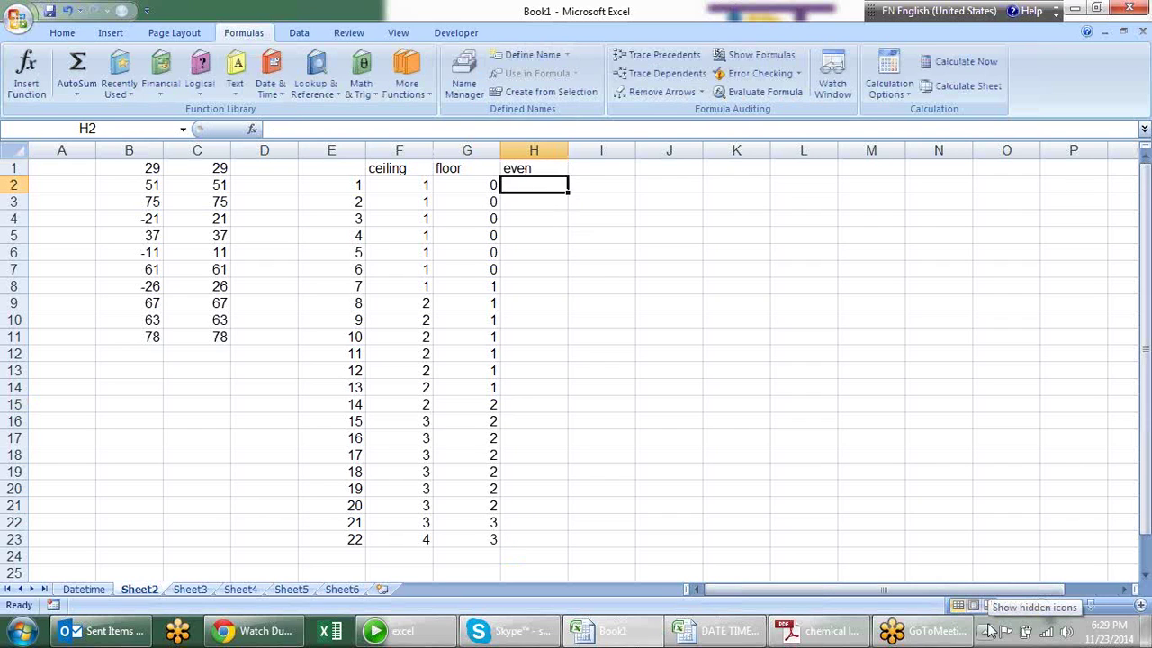
pyautogui.press('Up')
pyautogui.press('Right')
pyautogui.write('o')
pyautogui.press('Escape')
pyautogui.write('odd')
pyautogui.press('Return')
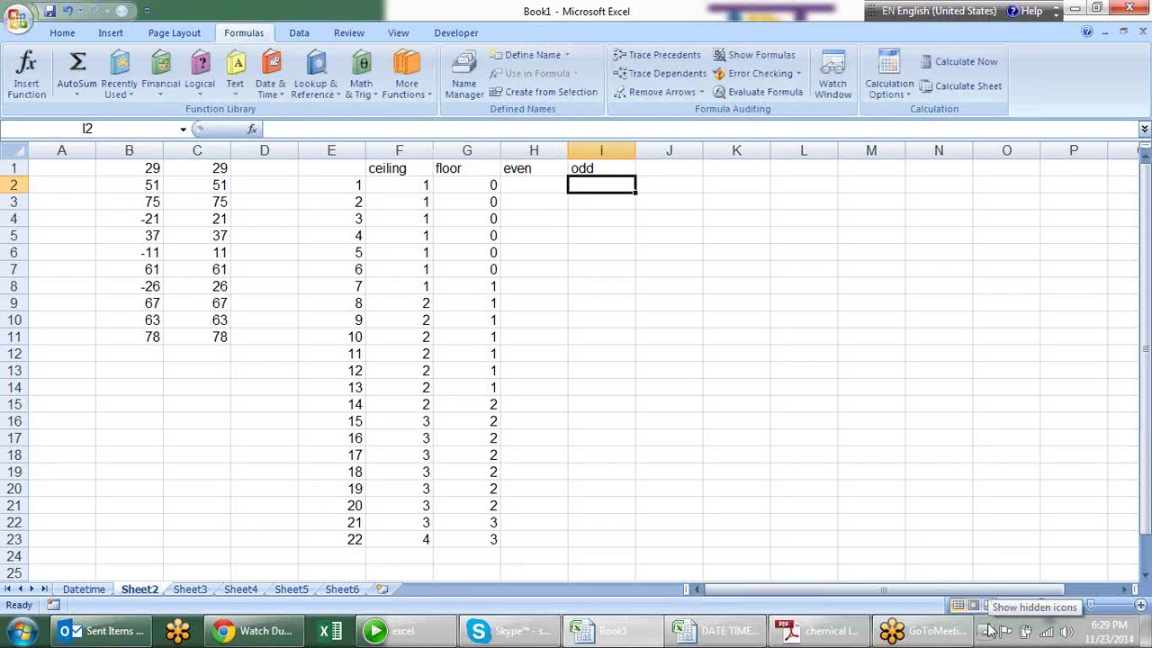
# Enter =EVEN(E2) in H2 and copy it down to H23.
pyautogui.press('Left')
pyautogui.write('=')
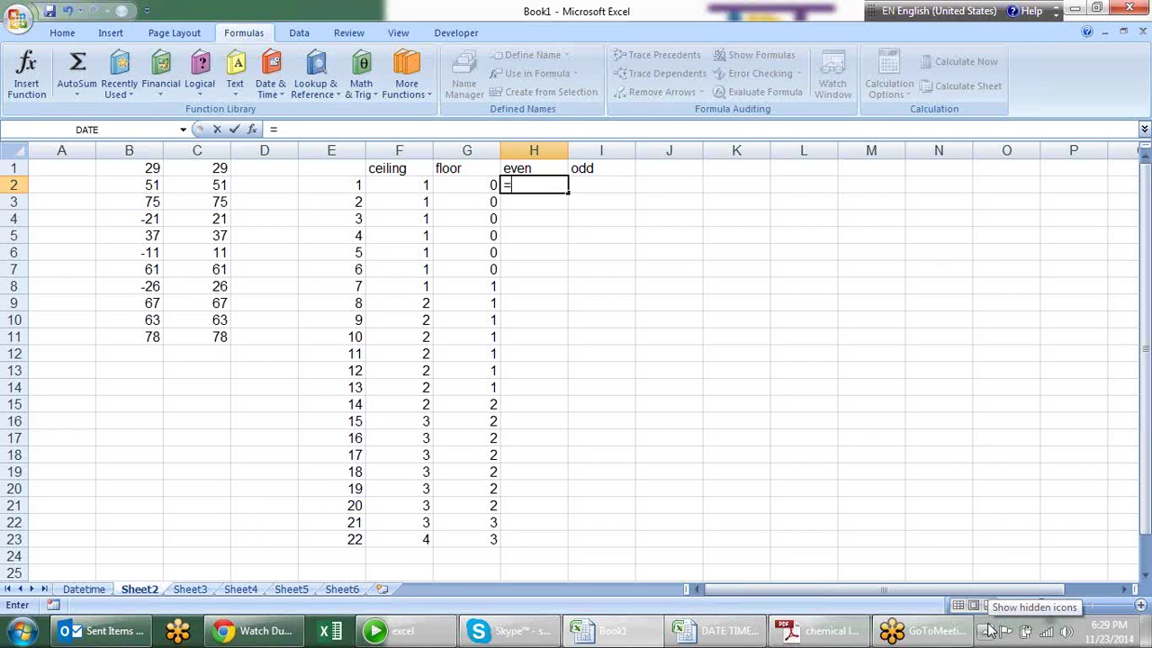
pyautogui.write('ev')
pyautogui.press('BackSpace')
pyautogui.write('v')
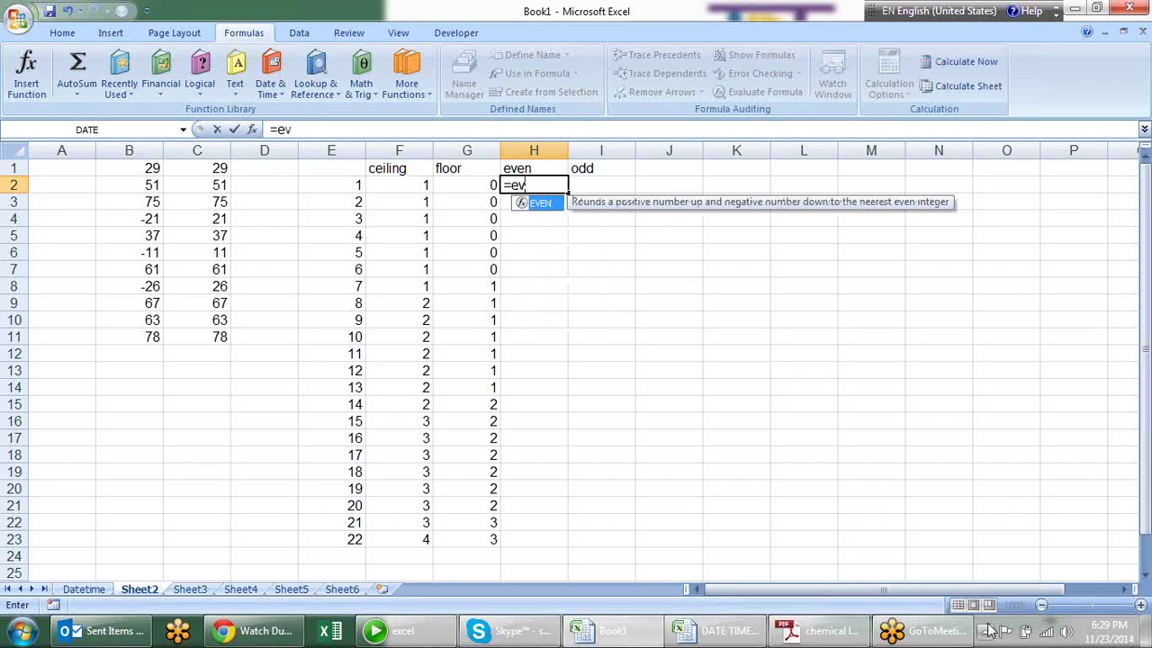
pyautogui.press('Tab')
pyautogui.click(338, 183)
pyautogui.press('Return')
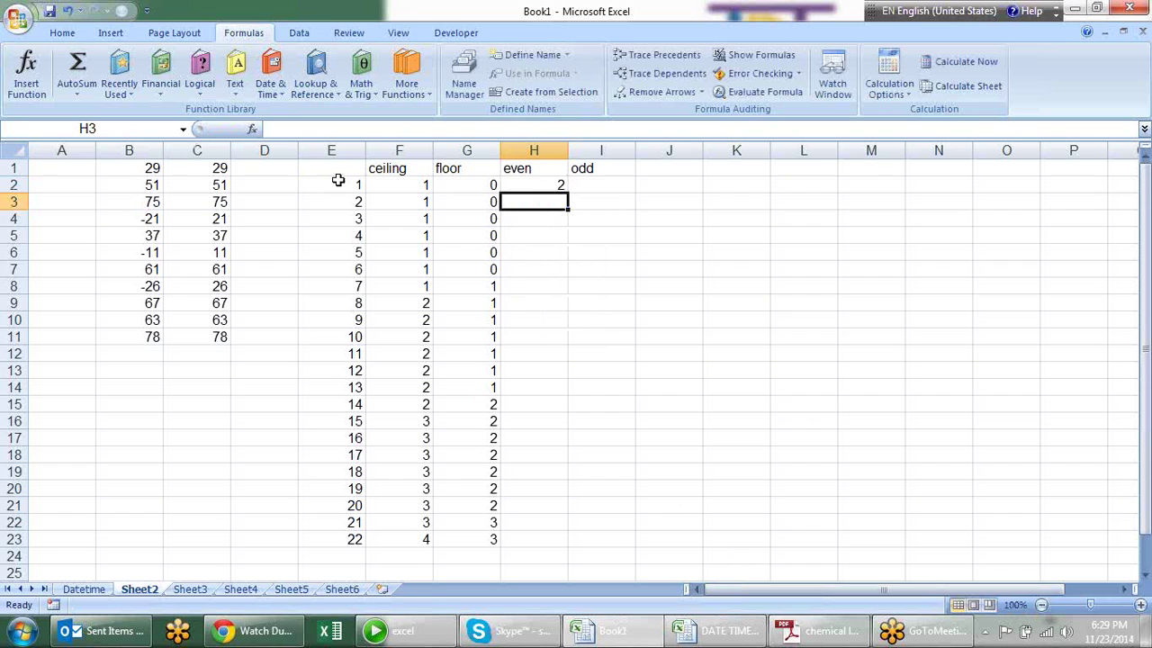
pyautogui.click(545, 186)
pyautogui.moveTo(568, 192); pyautogui.dragTo(536, 544)
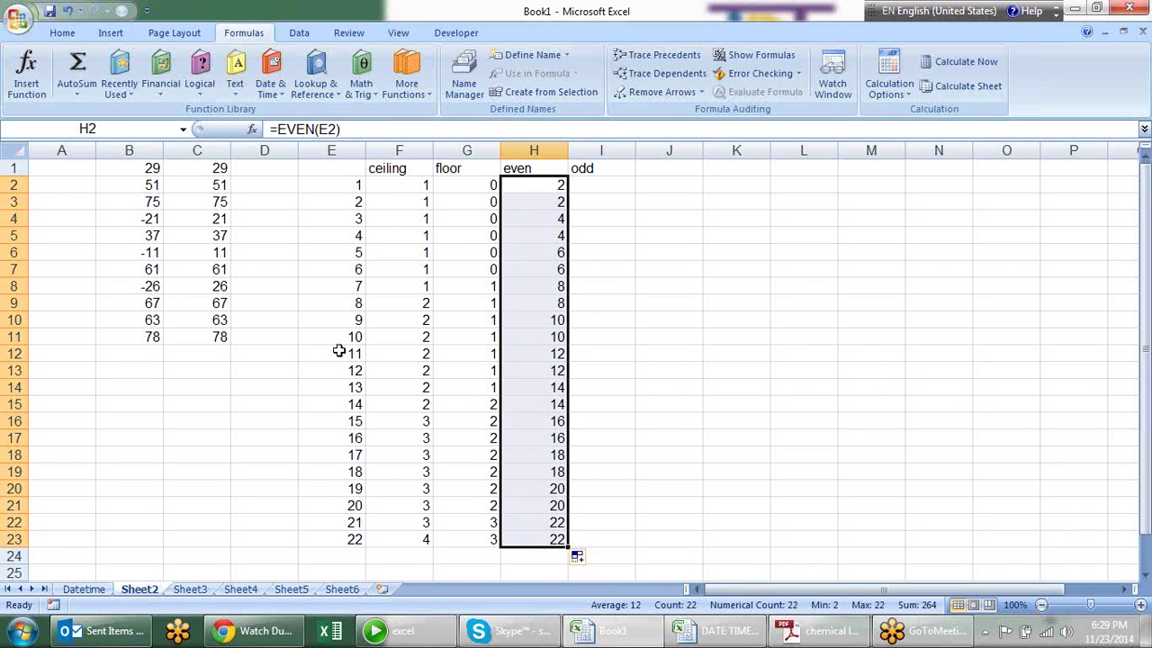
# Check the EVEN results, e.g. 3 becomes 4 and 5 becomes 6.
pyautogui.click(532, 201)
pyautogui.click(540, 219)
pyautogui.click(537, 252)
pyautogui.click(345, 220)
pyautogui.click(563, 220)
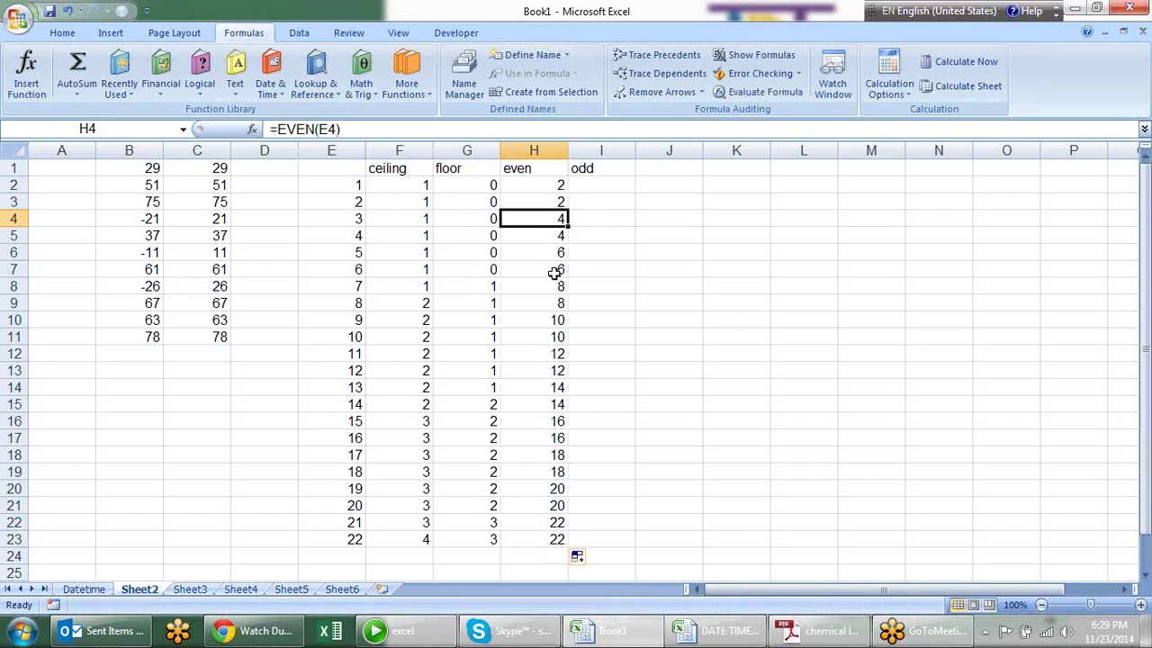
pyautogui.click(354, 252)
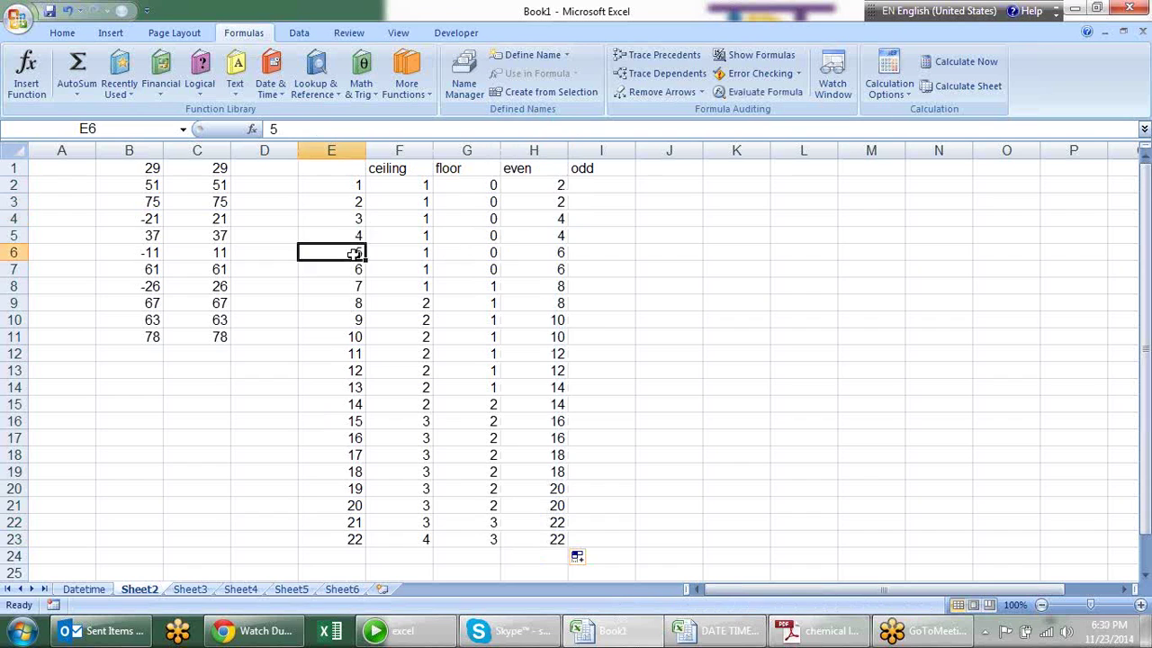
pyautogui.click(532, 254)
# Enter =ODD(E2) in I2 and copy it down to I23.
pyautogui.click(607, 185)
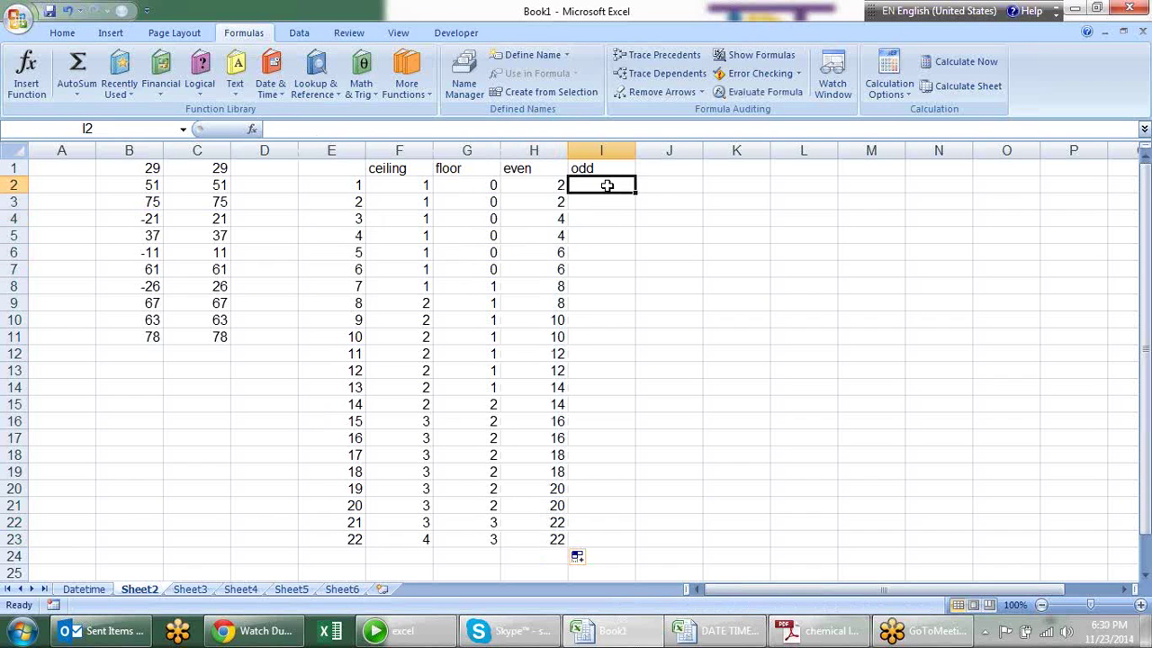
pyautogui.write('=of')
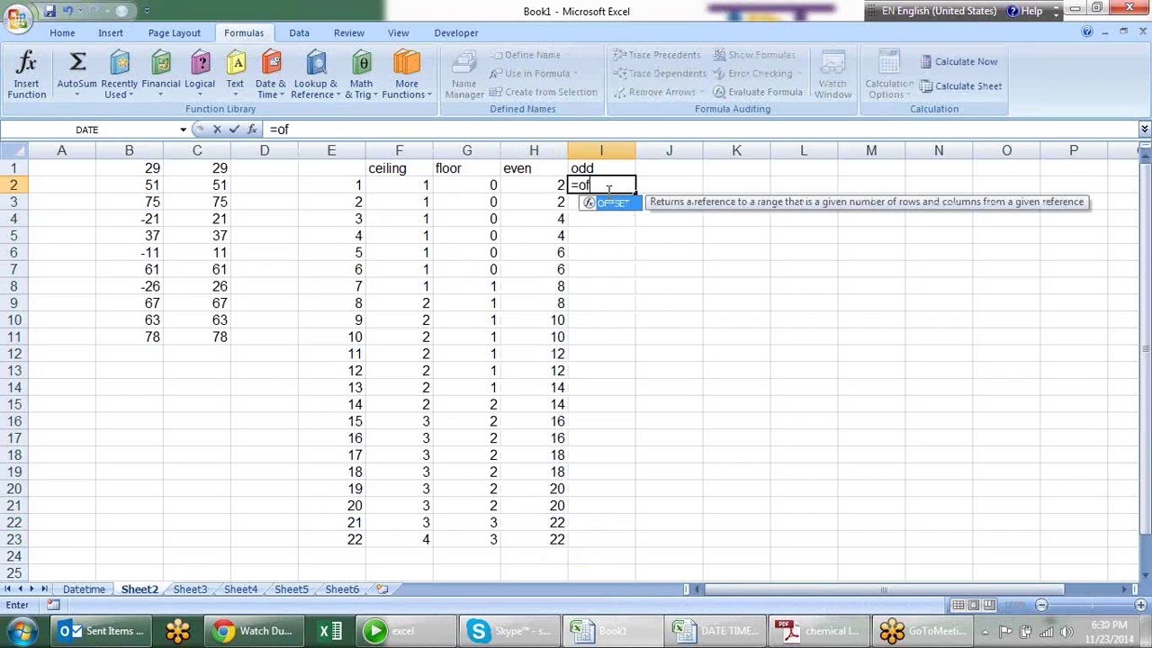
pyautogui.press('BackSpace')
pyautogui.write('d')
pyautogui.press('Tab')
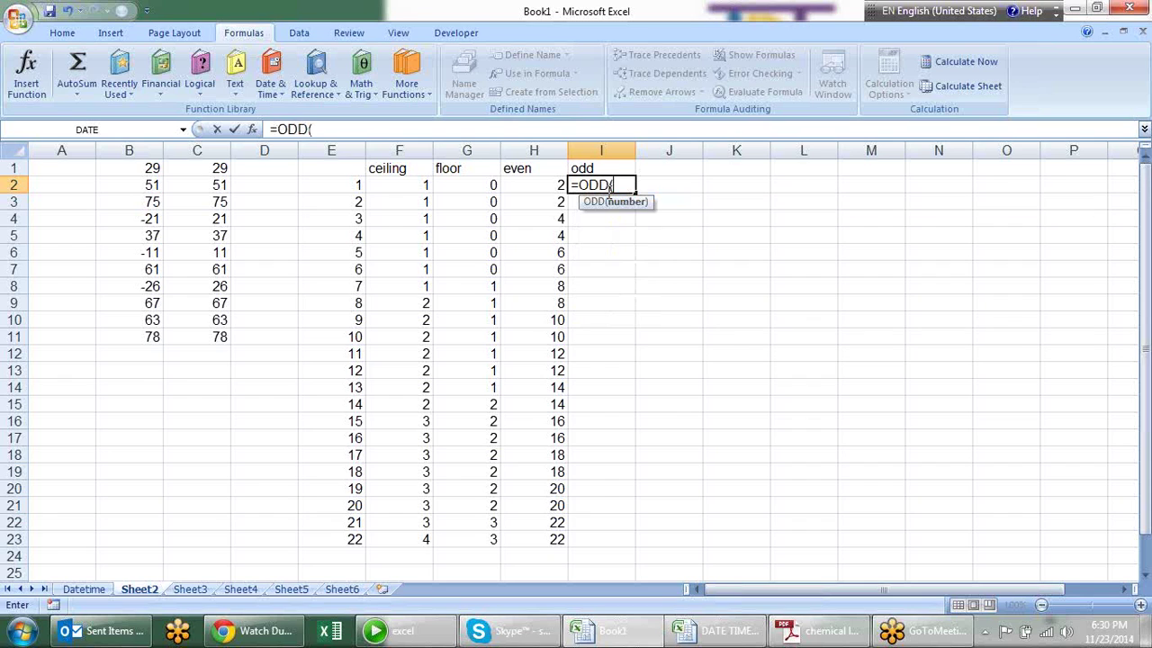
pyautogui.click(338, 182)
pyautogui.press('Return')
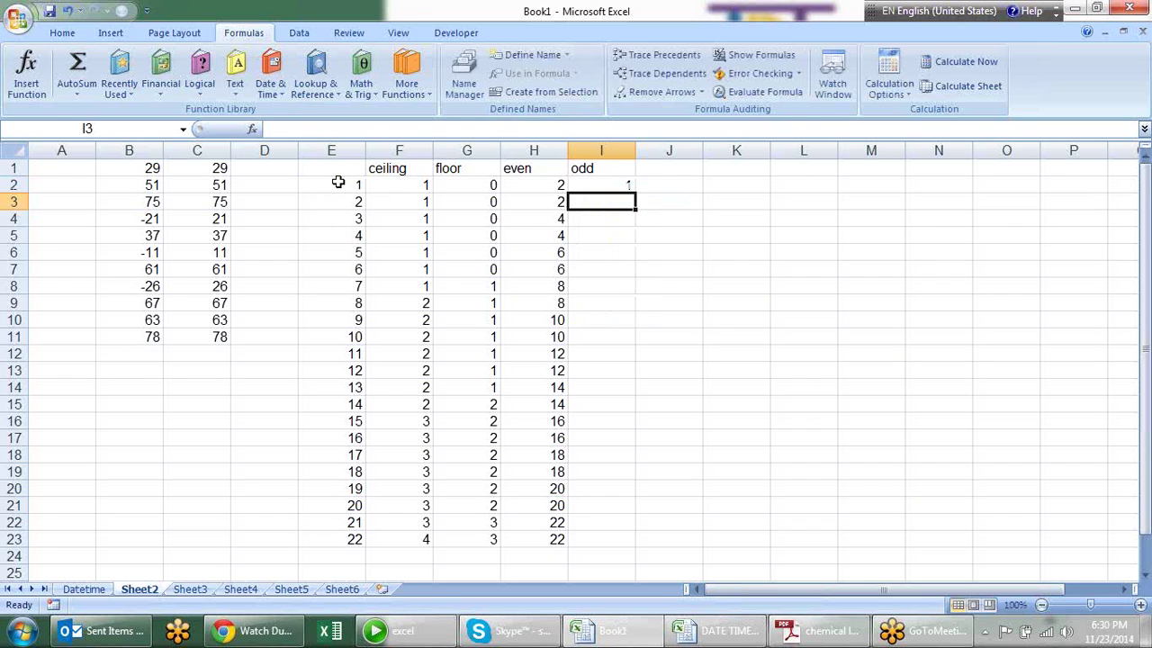
pyautogui.click(595, 185)
pyautogui.moveTo(634, 192); pyautogui.dragTo(646, 545)
# Check the ODD results in I3 and I5, then select K3 for the factorial example.
pyautogui.click(622, 206)
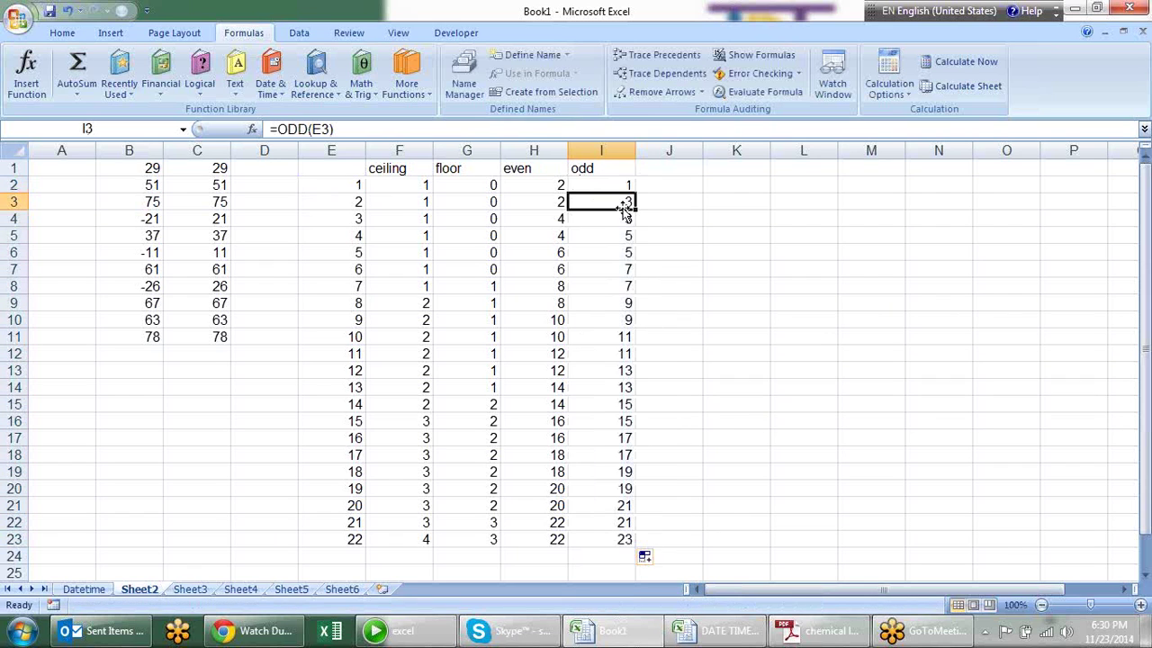
pyautogui.click(625, 235)
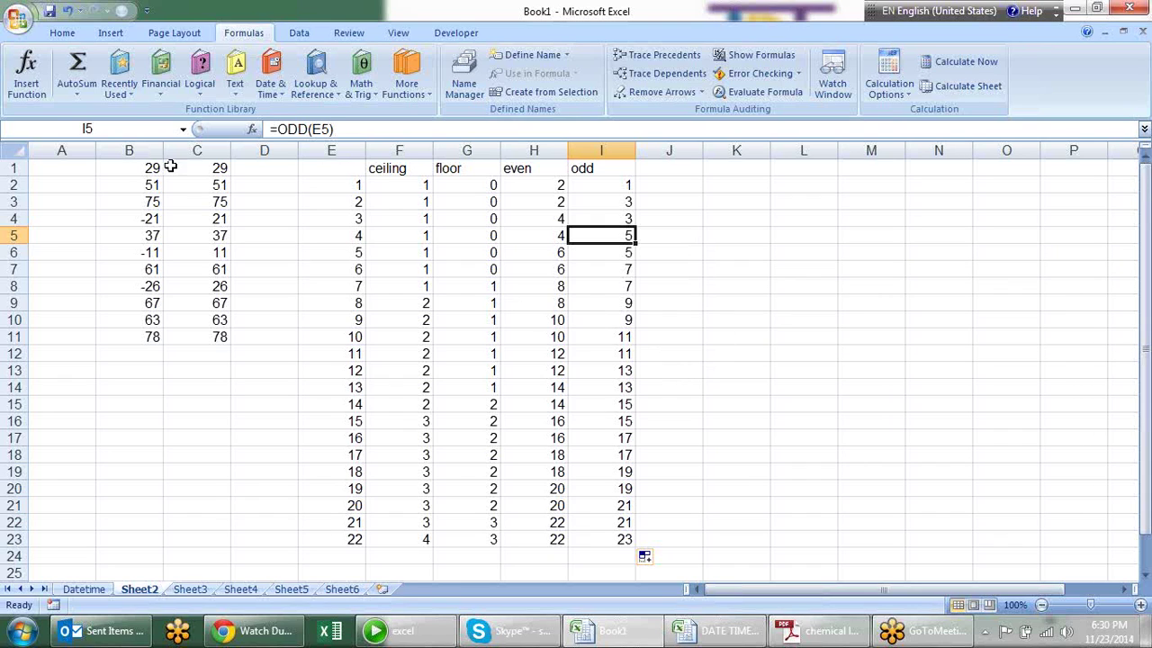
pyautogui.click(755, 252)
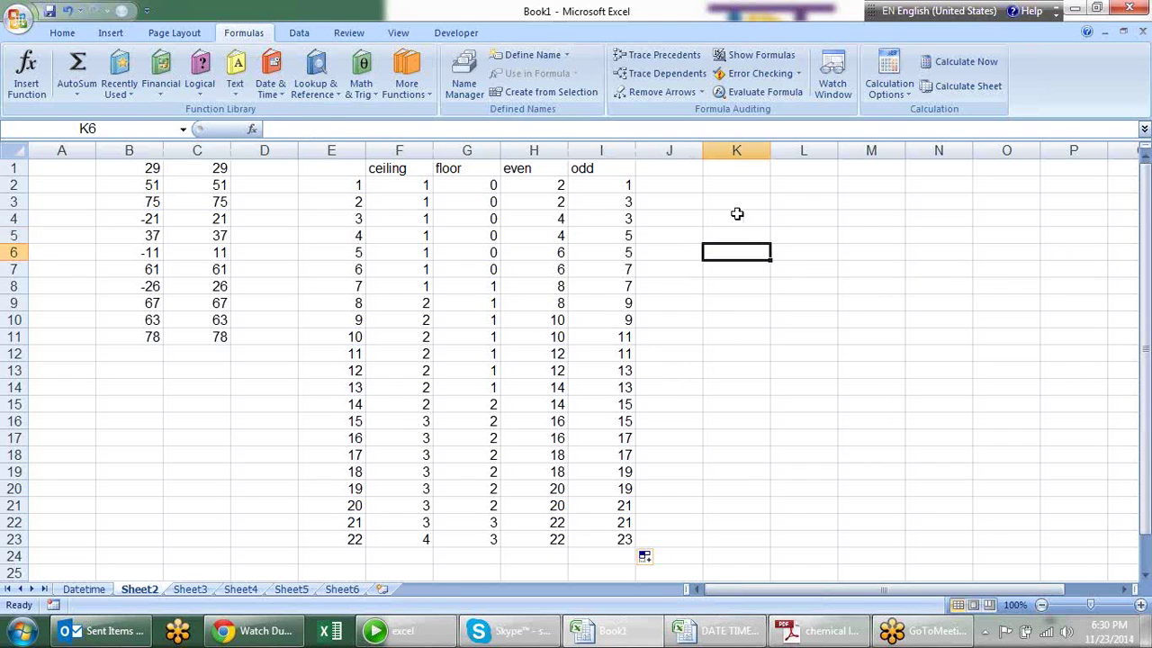
pyautogui.click(722, 202)
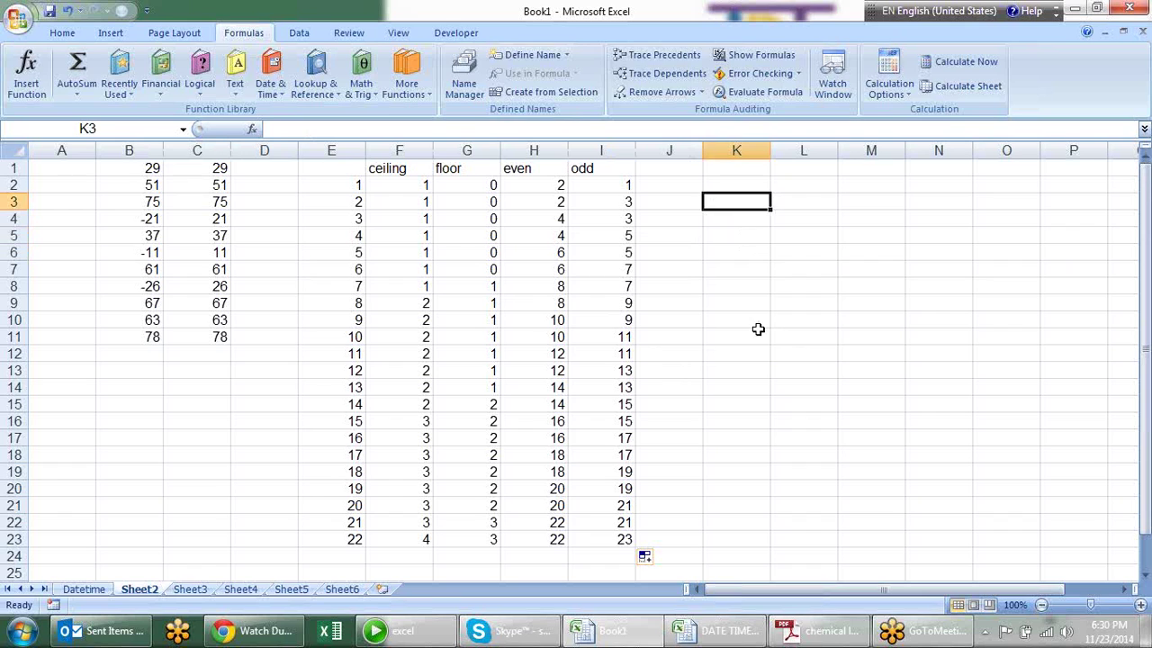
# Enter 5 in K3 and =FACT(K3) in K4, which shows 120.
pyautogui.write('5')
pyautogui.press('Return')
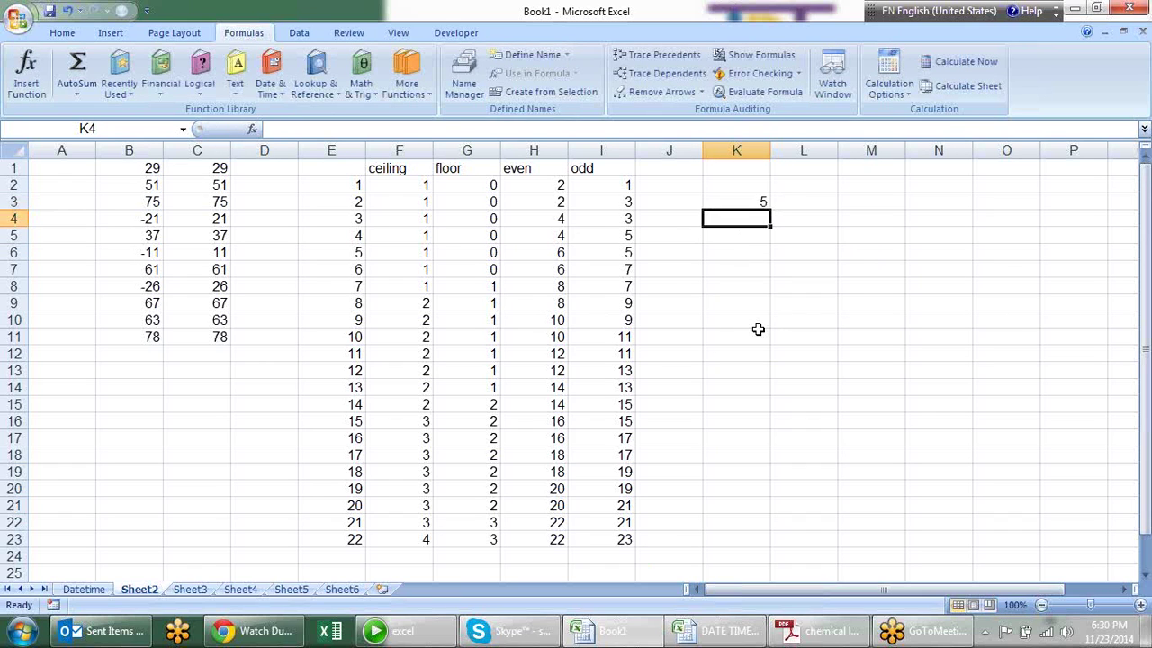
pyautogui.write('fa:')
pyautogui.press('BackSpace')
pyautogui.press('BackSpace')
pyautogui.press('BackSpace')
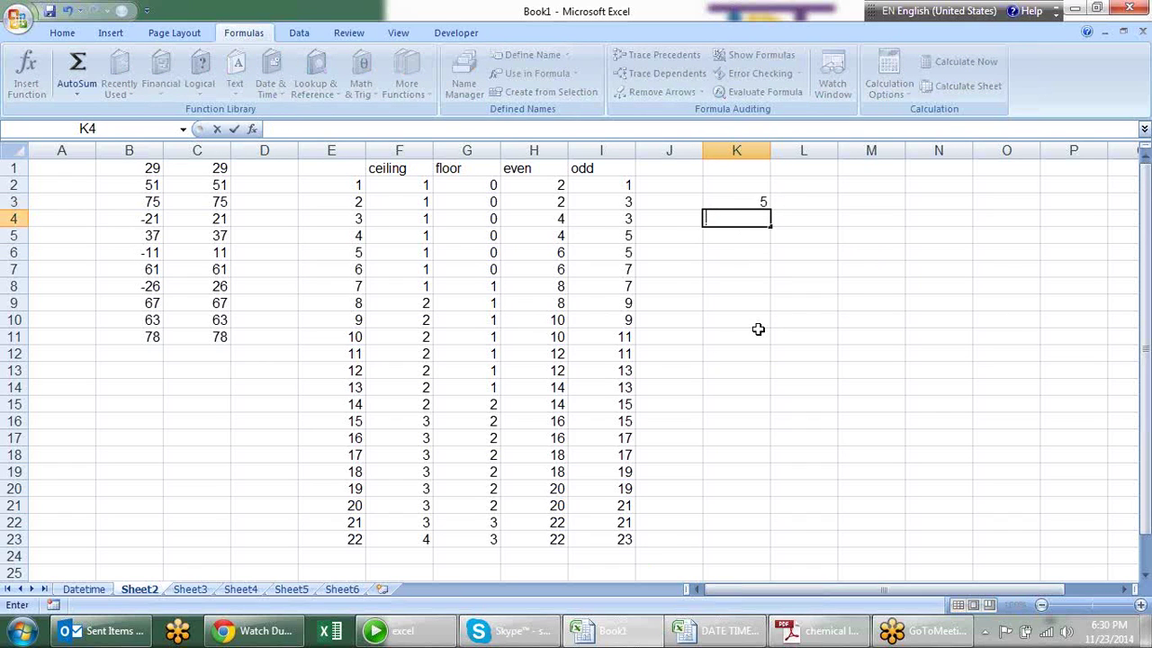
pyautogui.write('=fac')
pyautogui.press('Tab')
pyautogui.press('Up')
pyautogui.press('Return')
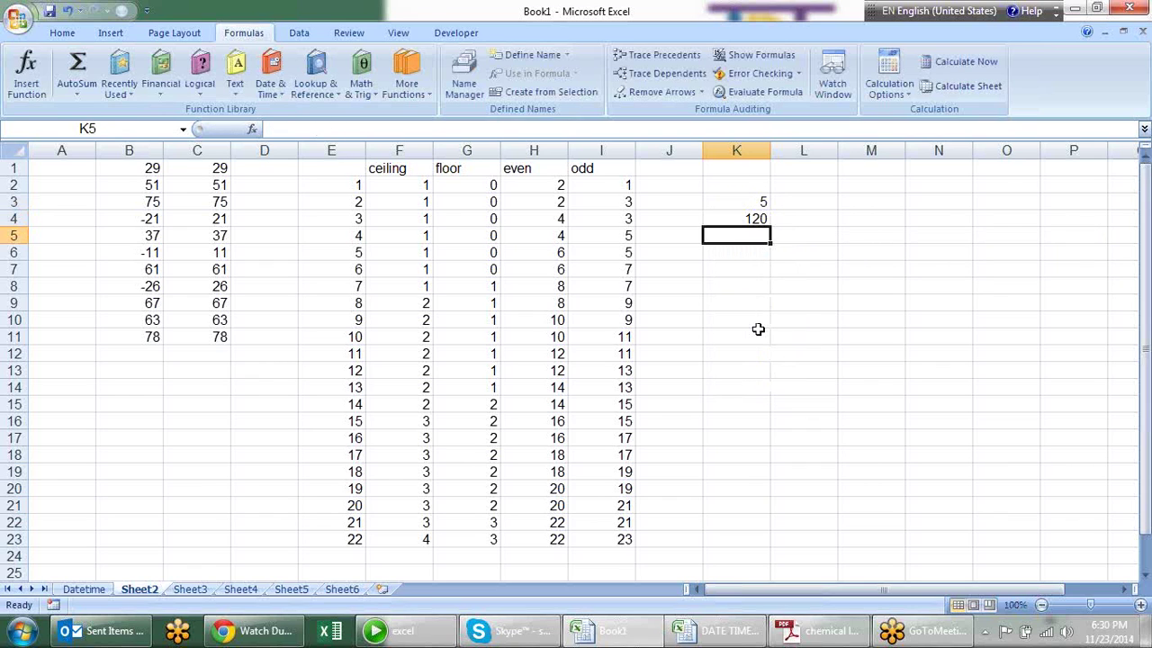
# Fill L3:O3 with the numbers 4, 3, 2 and 1.
pyautogui.press('Up')
pyautogui.press('Up')
pyautogui.press('Right')
pyautogui.write('4')
pyautogui.press('Tab')
pyautogui.write('3\t2')
pyautogui.press('Tab')
pyautogui.write('1')
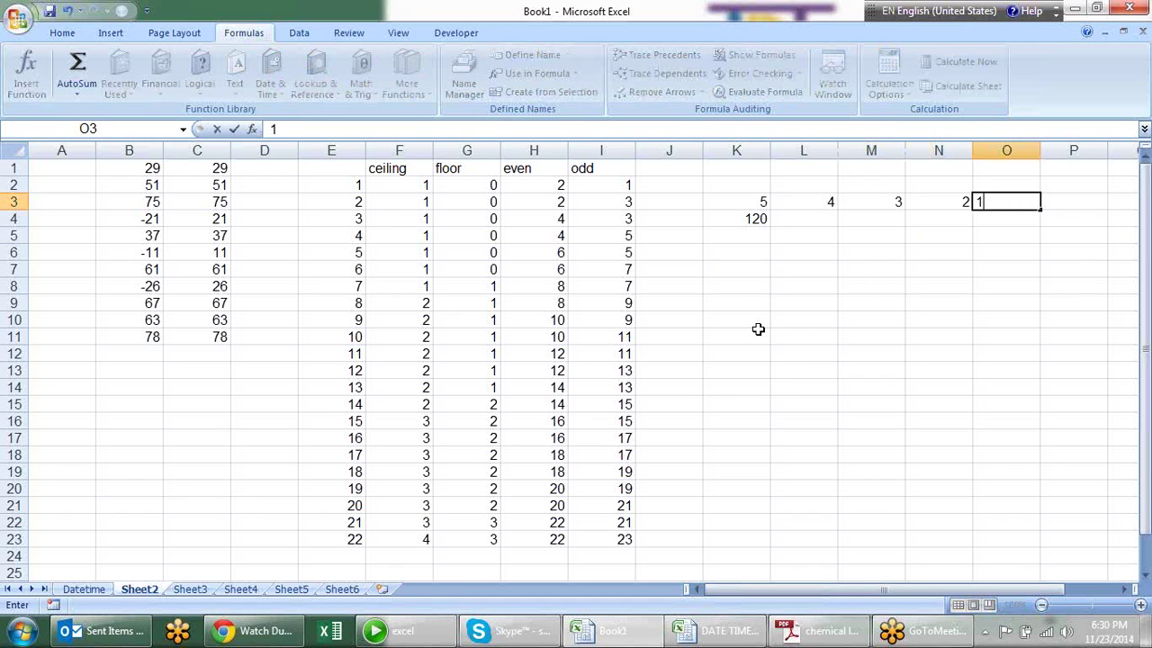
pyautogui.press('Down')
# In L4, enter =K3*L3*M3*N3*O3 so it shows 120.
pyautogui.press('Left')
pyautogui.press('Left')
pyautogui.press('Left')
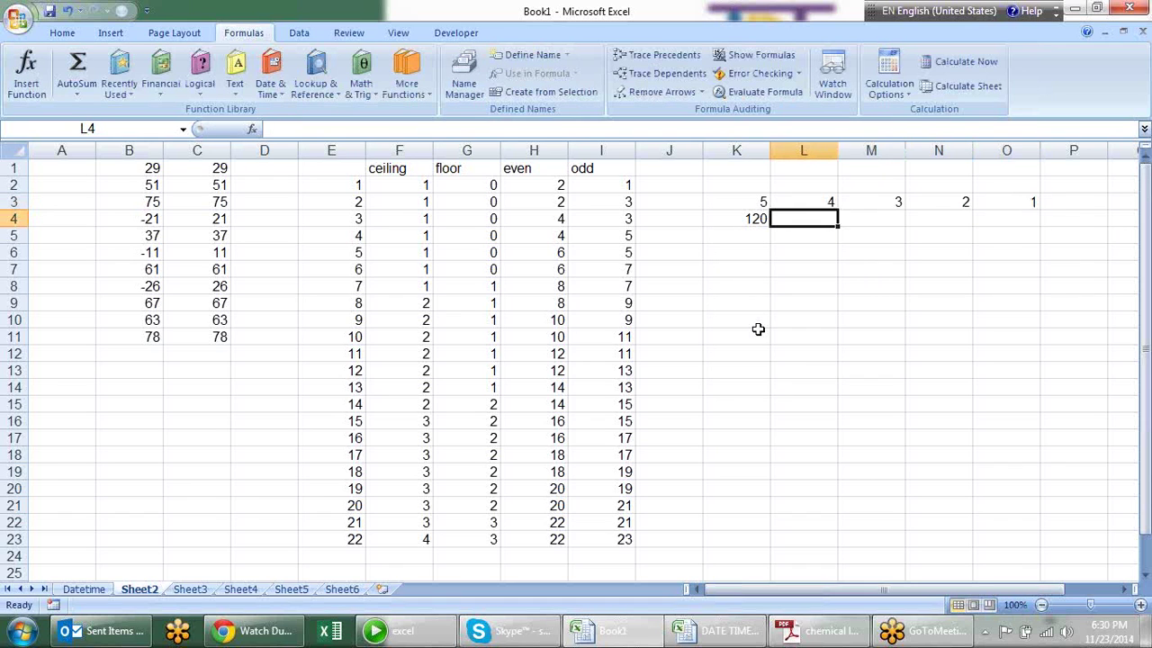
pyautogui.write('=')
pyautogui.press('Up')
pyautogui.press('Up')
pyautogui.press('Down')
pyautogui.press('Left')
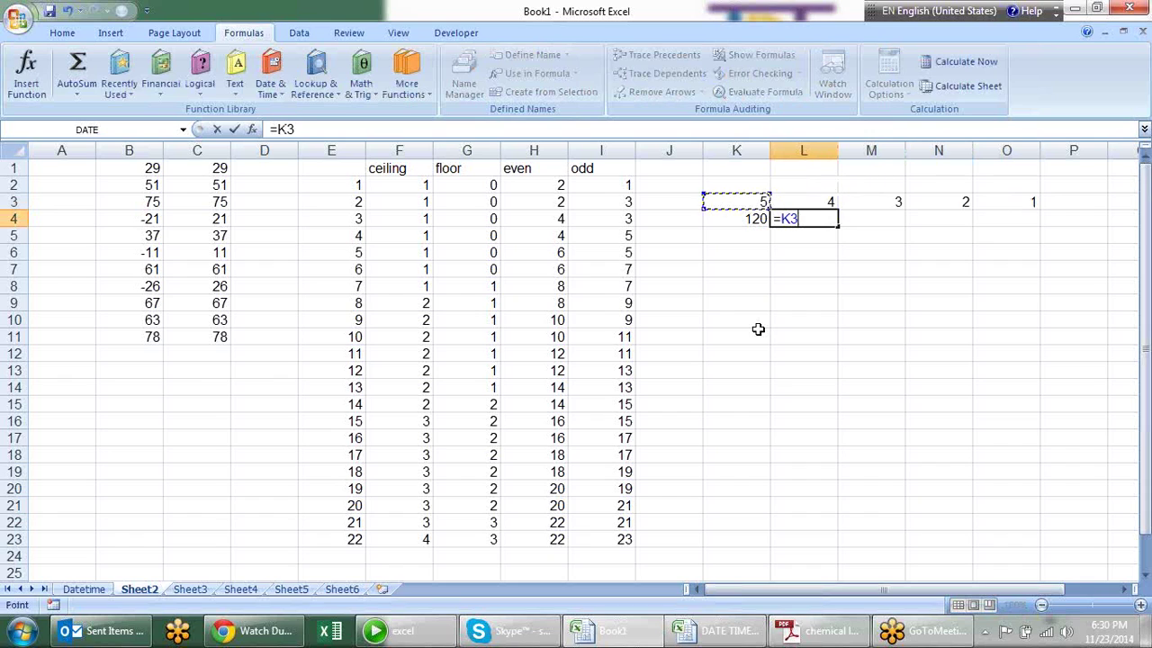
pyautogui.write('*')
pyautogui.press('Up')
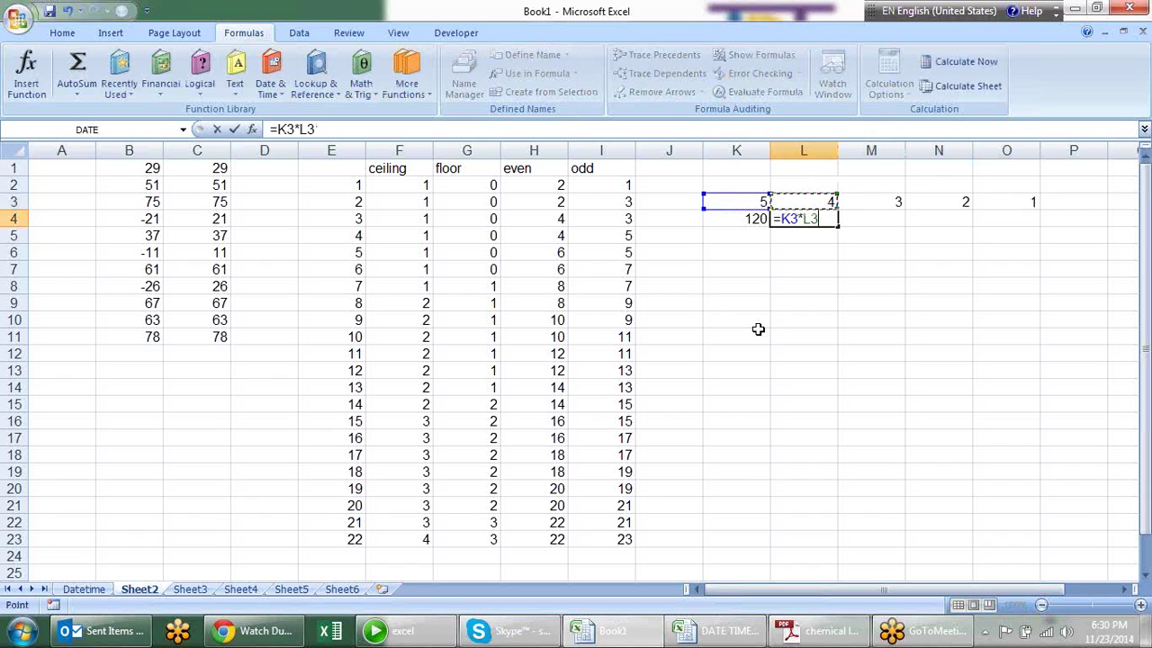
pyautogui.write('*')
pyautogui.press('Up')
pyautogui.press('Right')
pyautogui.write('*')
pyautogui.press('Up')
pyautogui.press('Right')
pyautogui.press('Right')
pyautogui.press('Right')
pyautogui.press('Left')
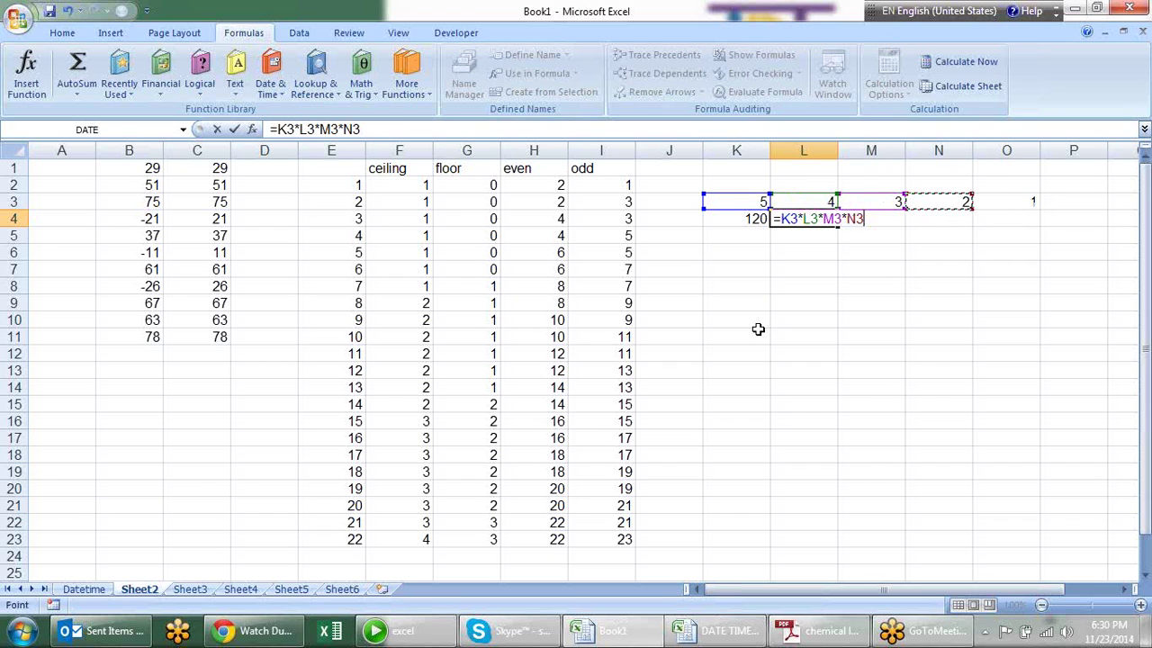
pyautogui.write('*')
pyautogui.press('Up')
pyautogui.press('Right')
pyautogui.press('Right')
pyautogui.press('Right')
pyautogui.press('Return')
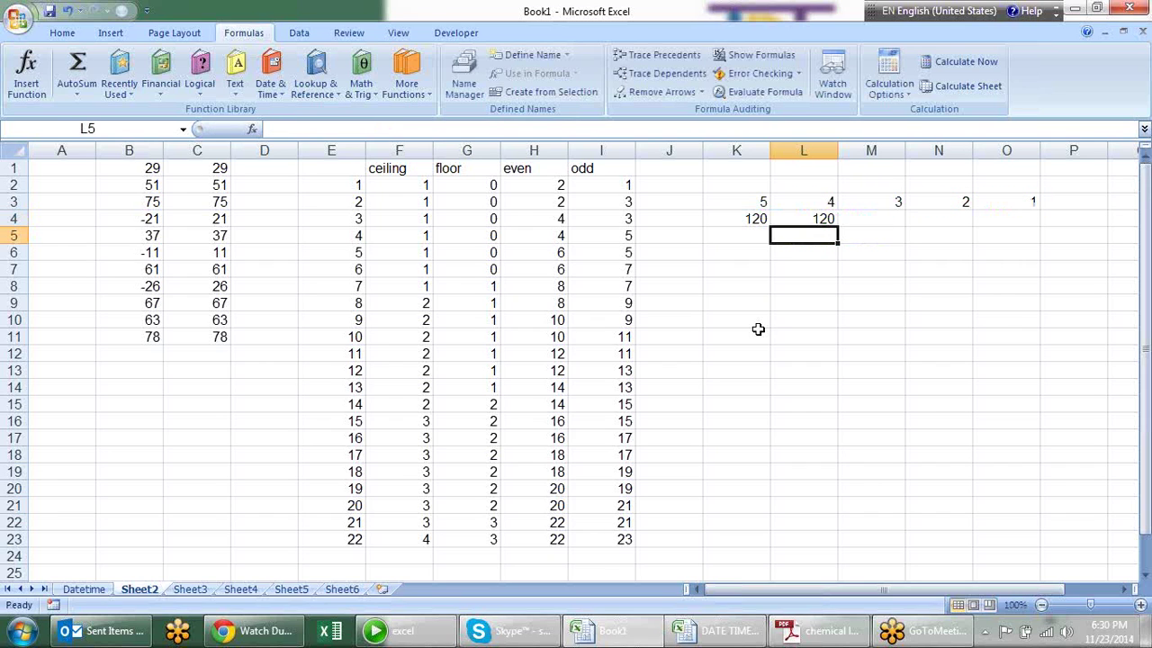
pyautogui.press('Left')
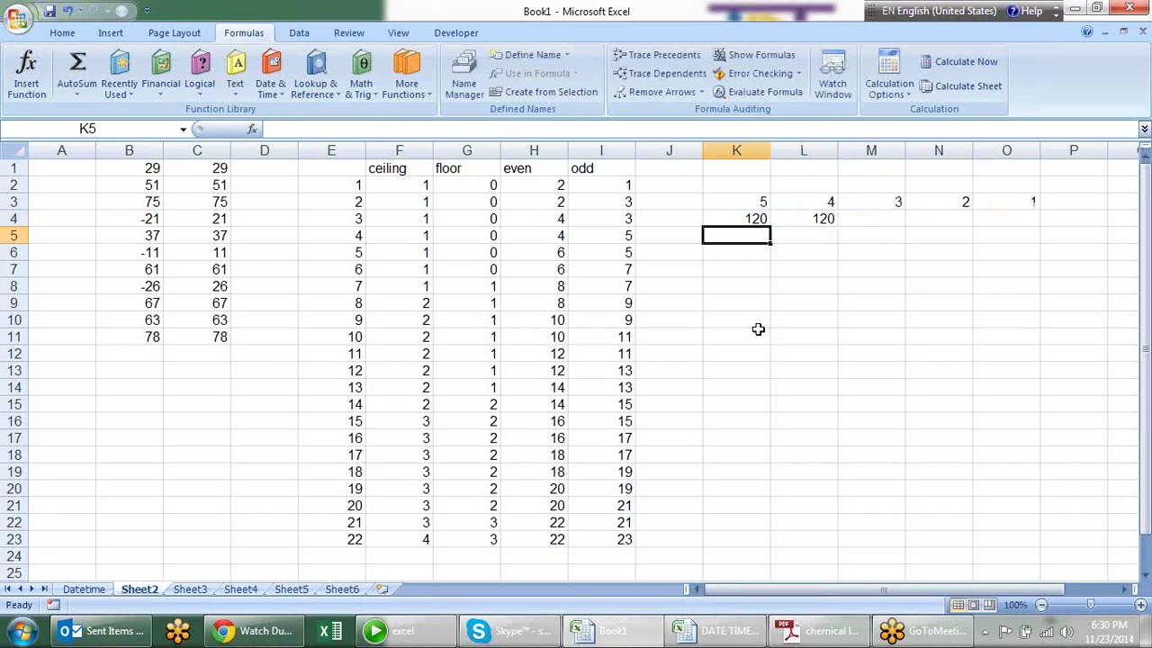
# Enter =FACTDOUBLE(K3) in K5, giving 15.
pyautogui.write('=fac')
pyautogui.press('Down')
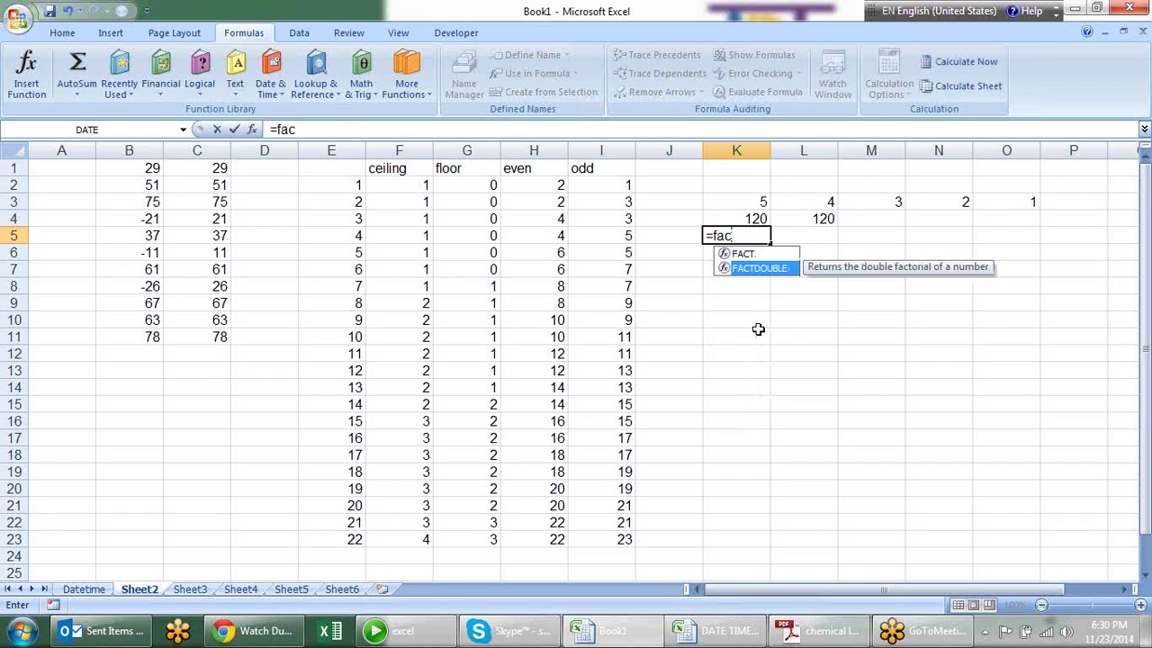
pyautogui.press('Tab')
pyautogui.press('Up')
pyautogui.press('Up')
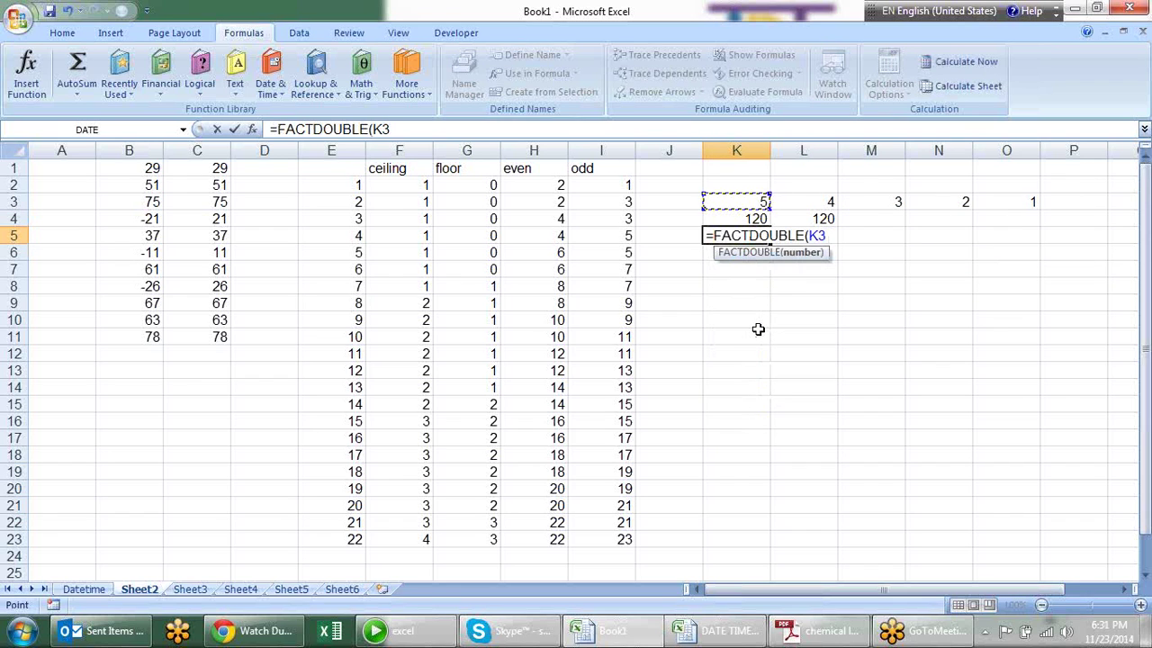
pyautogui.press('Return')
# In L5, enter the check product =K3*M3*O3, which also gives 15.
pyautogui.press('Up')
pyautogui.press('Right')
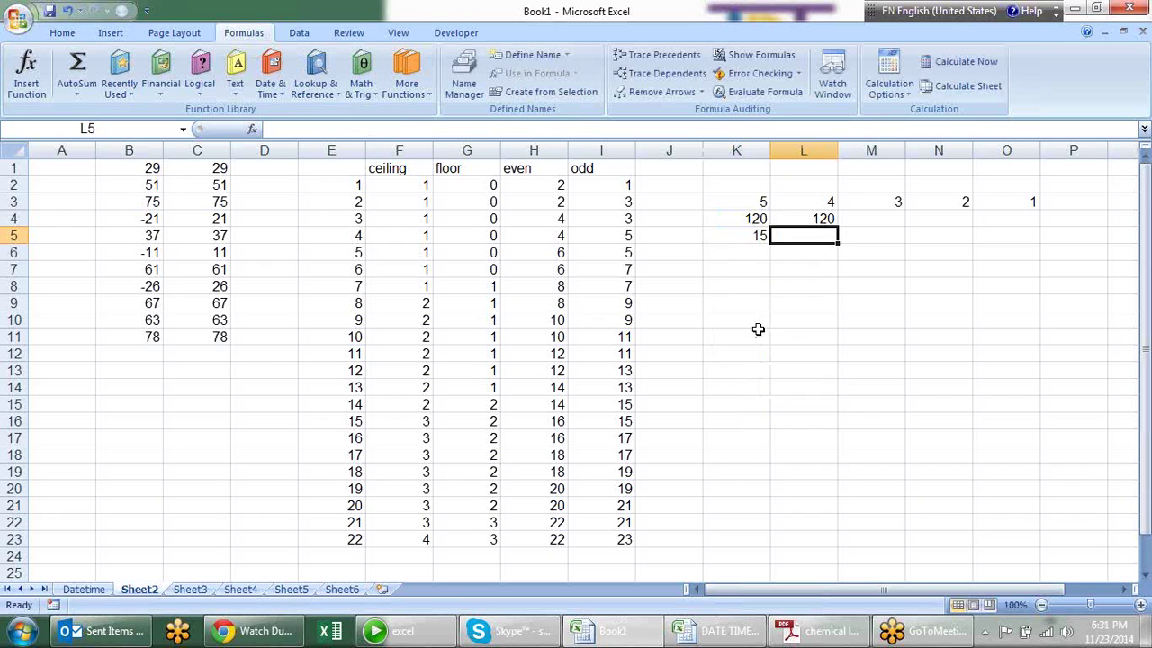
pyautogui.write('=')
pyautogui.press('Up')
pyautogui.press('Left')
pyautogui.press('Up')
pyautogui.write('*')
pyautogui.press('Up')
pyautogui.press('Up')
pyautogui.press('Right')
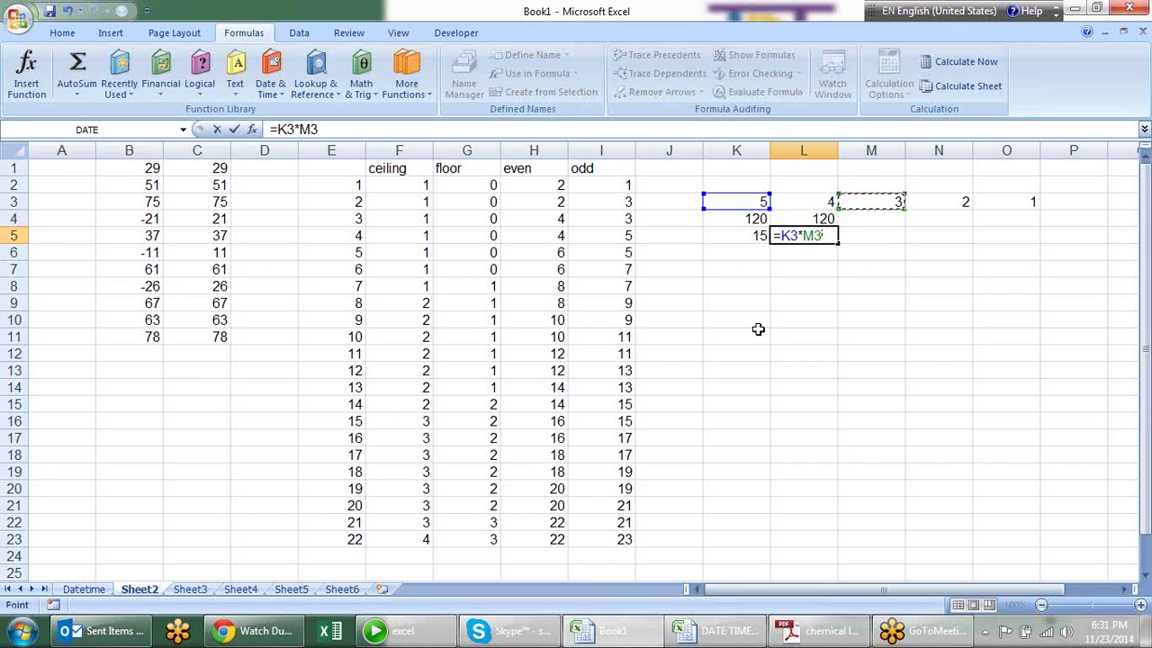
pyautogui.write('*')
pyautogui.press('Up')
pyautogui.press('Up')
pyautogui.press('Right')
pyautogui.press('Right')
pyautogui.press('Right')
pyautogui.press('Return')
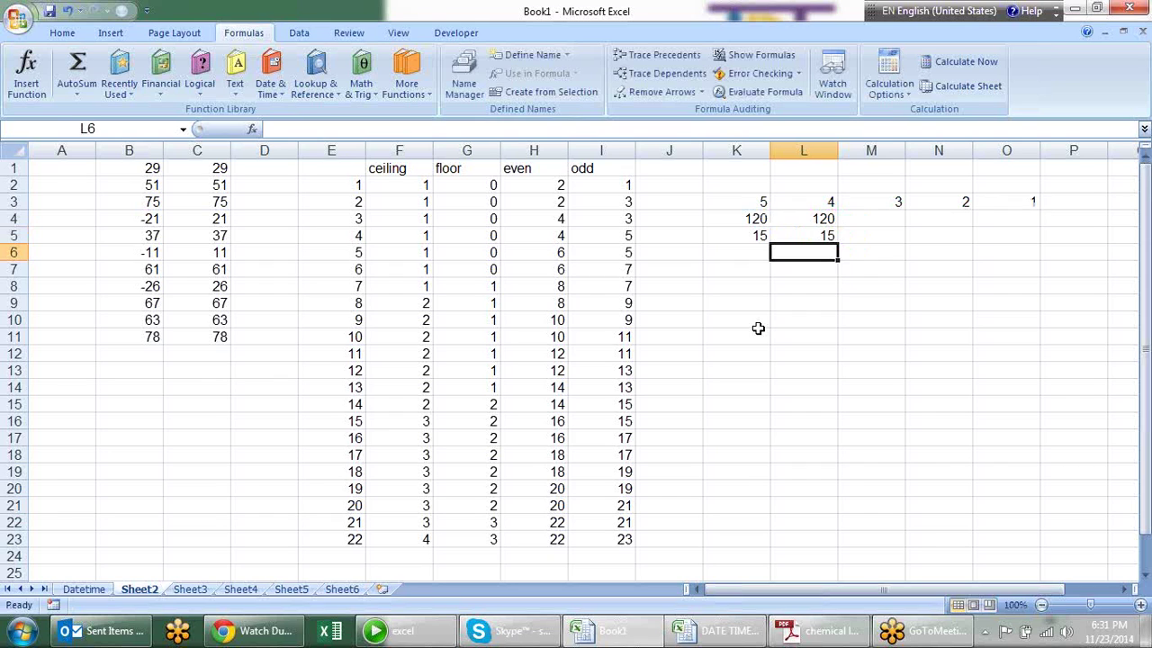
pyautogui.click(744, 286)
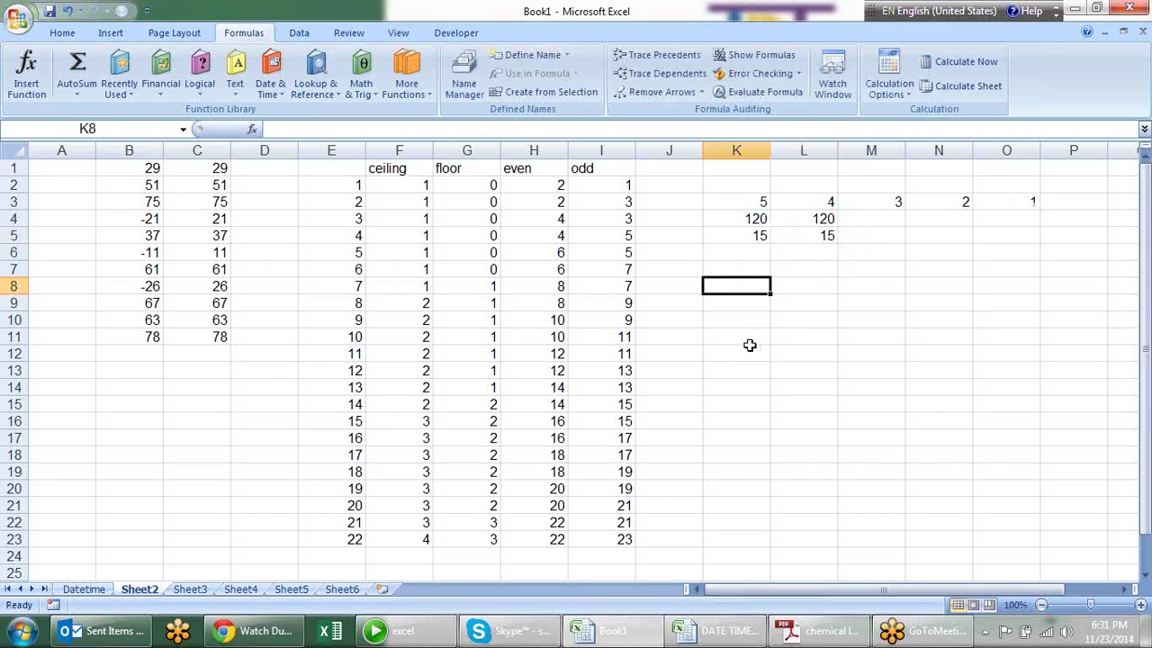
# Enter 5 in K8 and =COMBIN(K8,3) in K9, giving 10.
pyautogui.write('5')
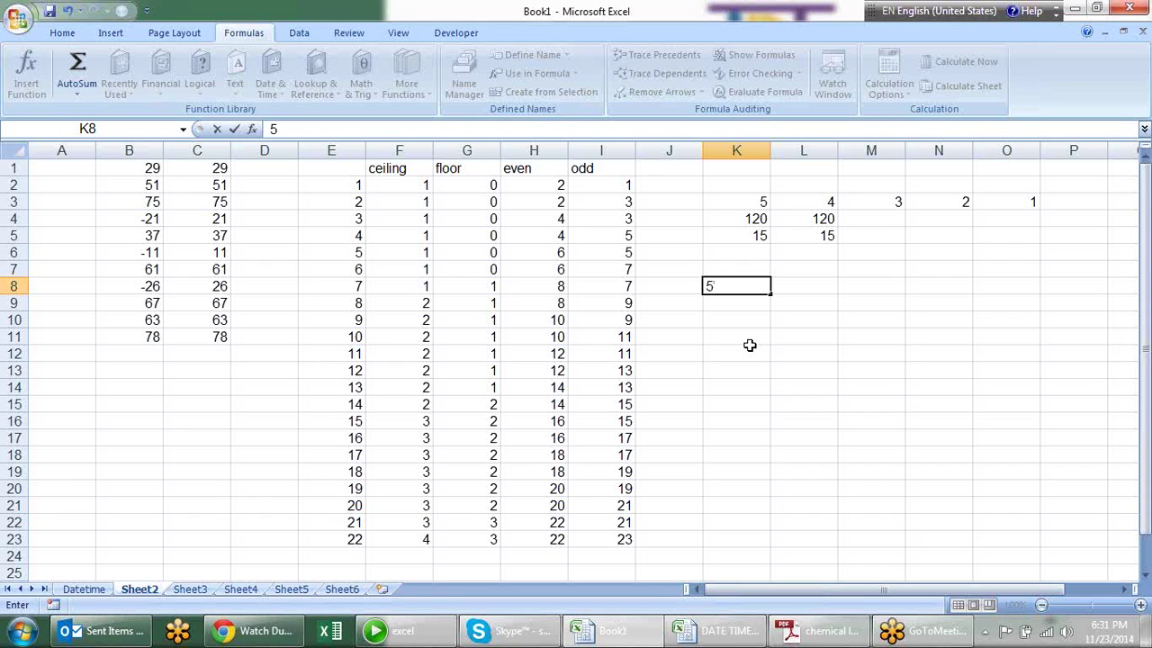
pyautogui.press('Return')
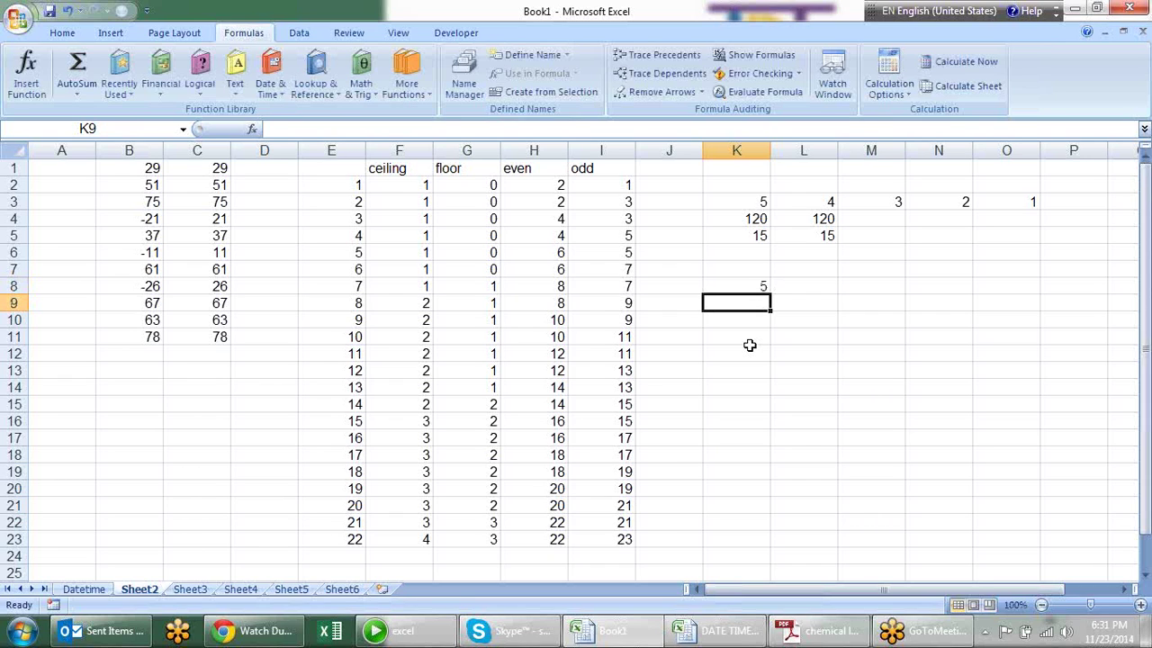
pyautogui.write('=c')
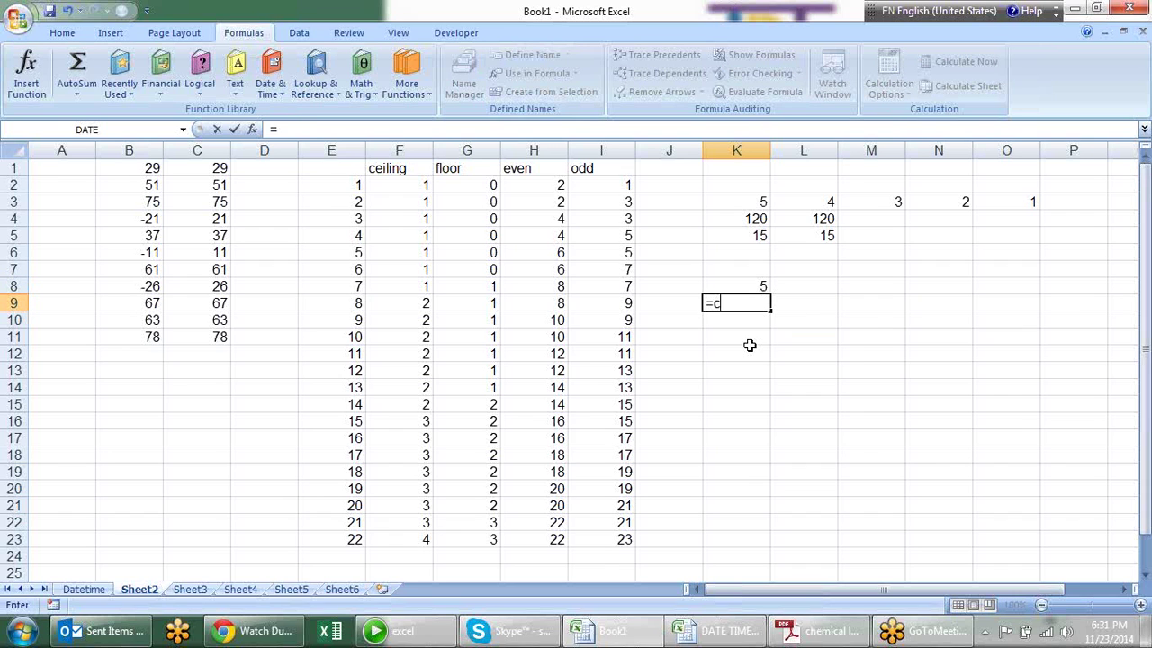
pyautogui.write('om')
pyautogui.press('Tab')
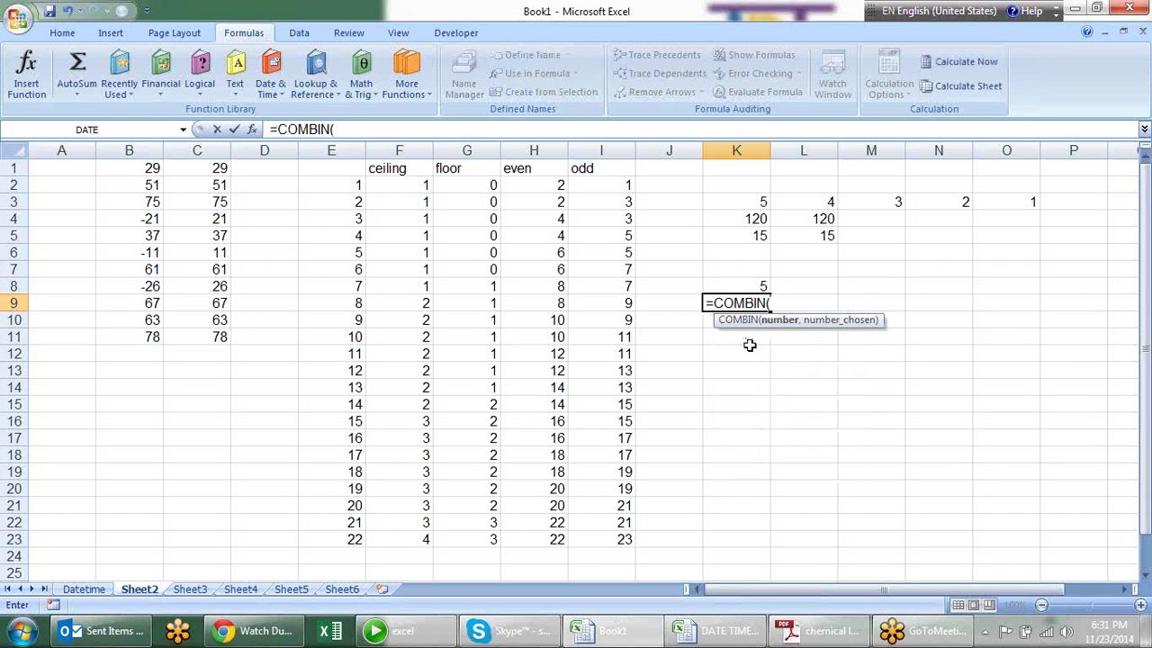
pyautogui.press('Up')
pyautogui.write(',3')
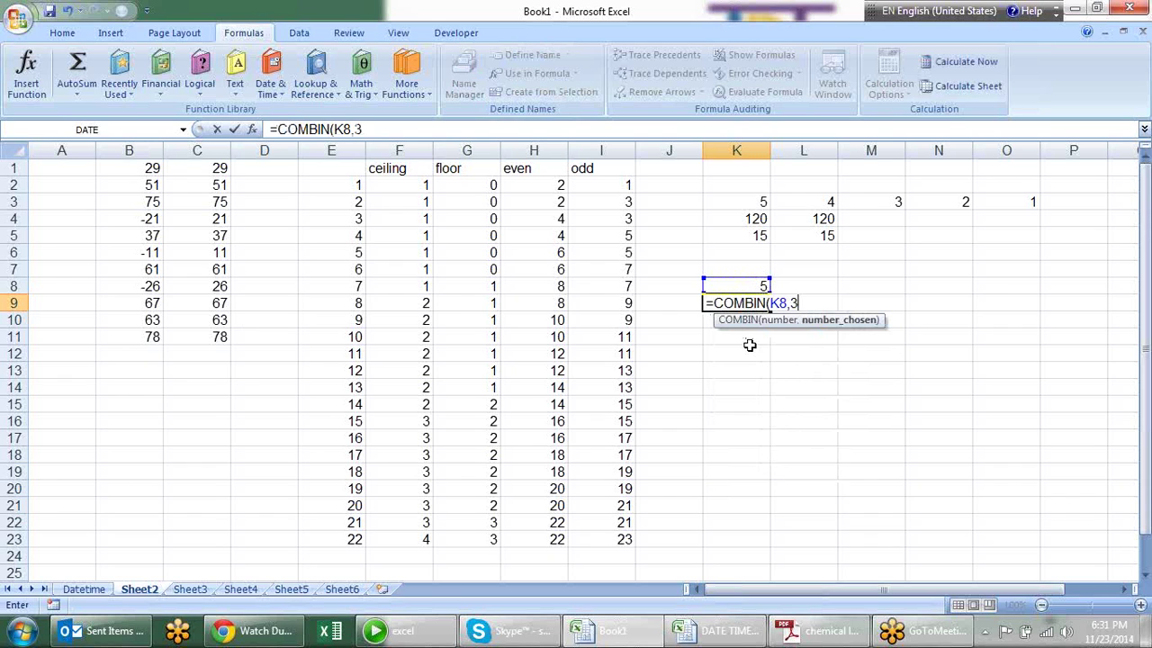
pyautogui.write(')')
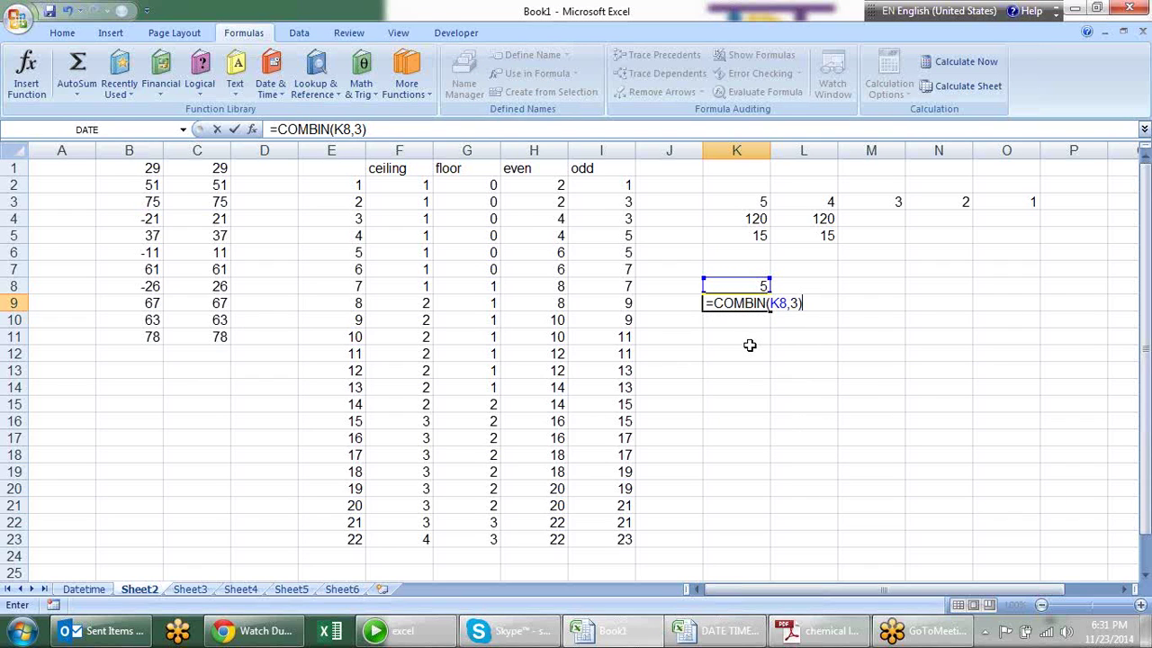
pyautogui.press('Return')
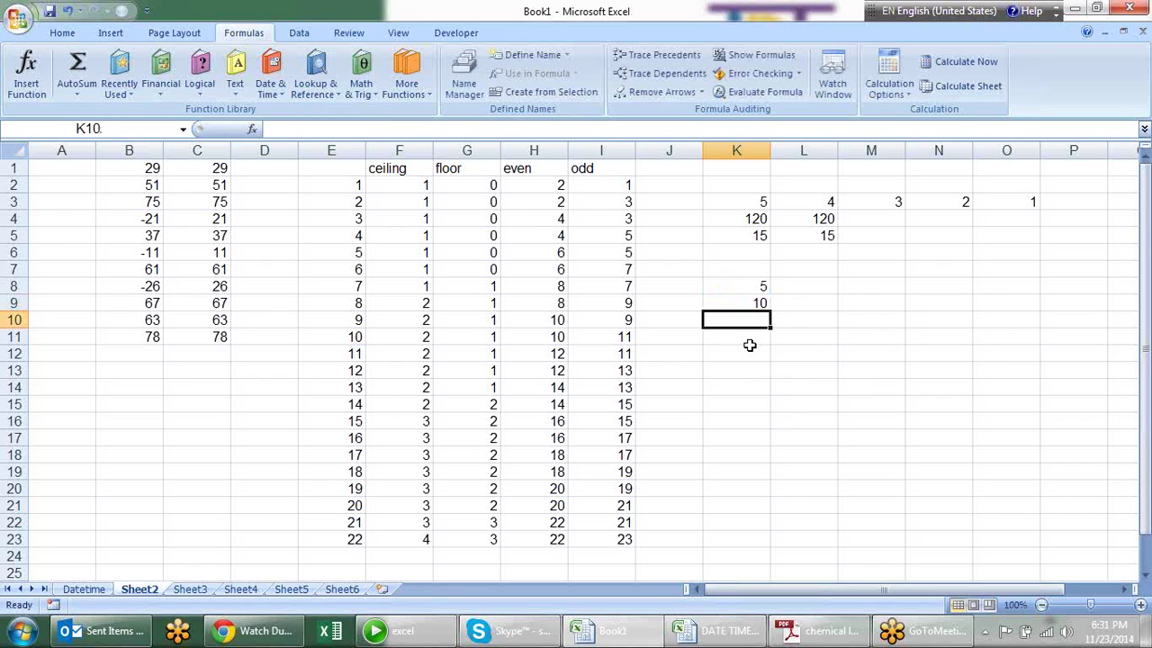
# Enter =COMBIN(K8,4) in K10, giving 5, and review the formula.
pyautogui.write('=com')
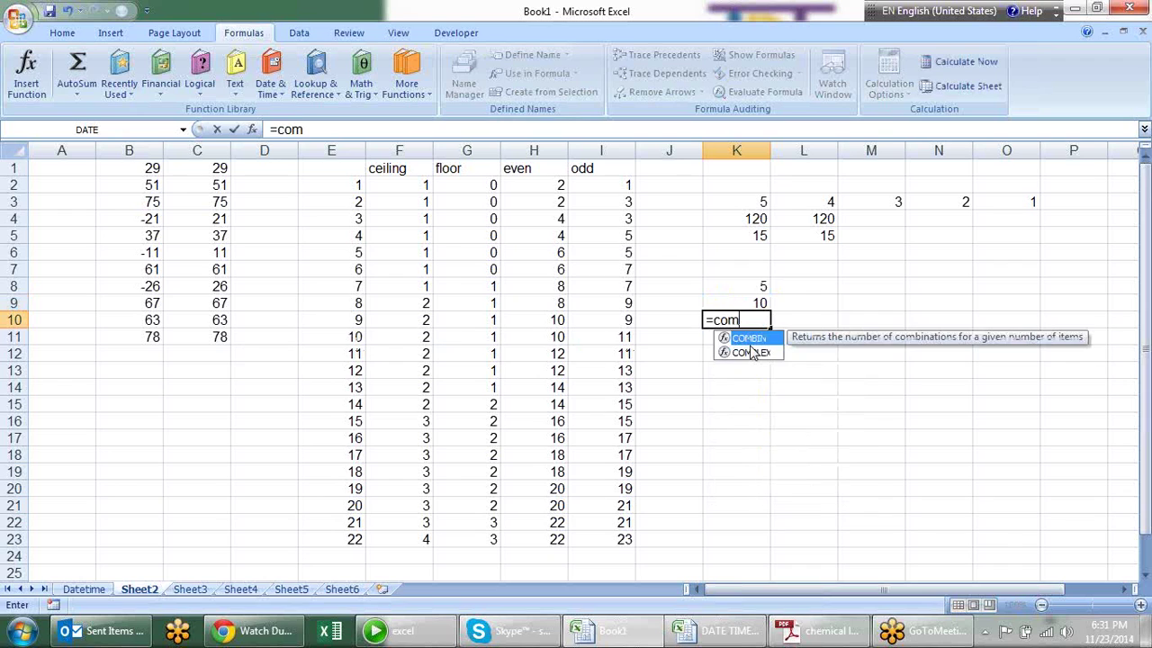
pyautogui.press('Tab')
pyautogui.press('Up')
pyautogui.press('Up')
pyautogui.write(',4')
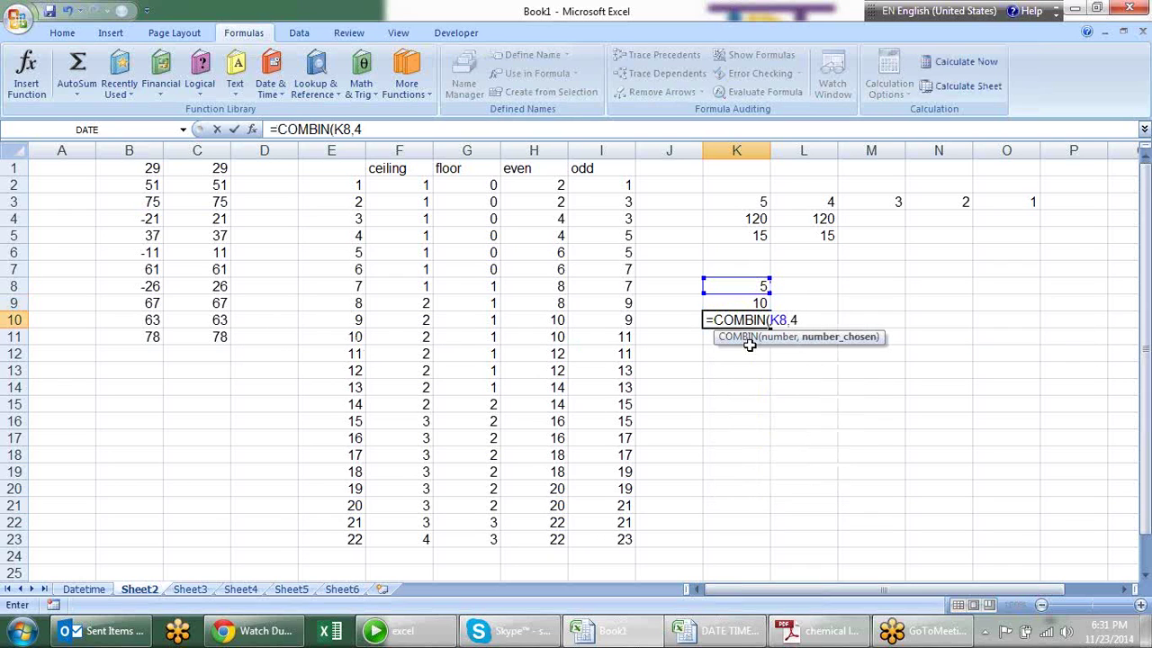
pyautogui.press('Return')
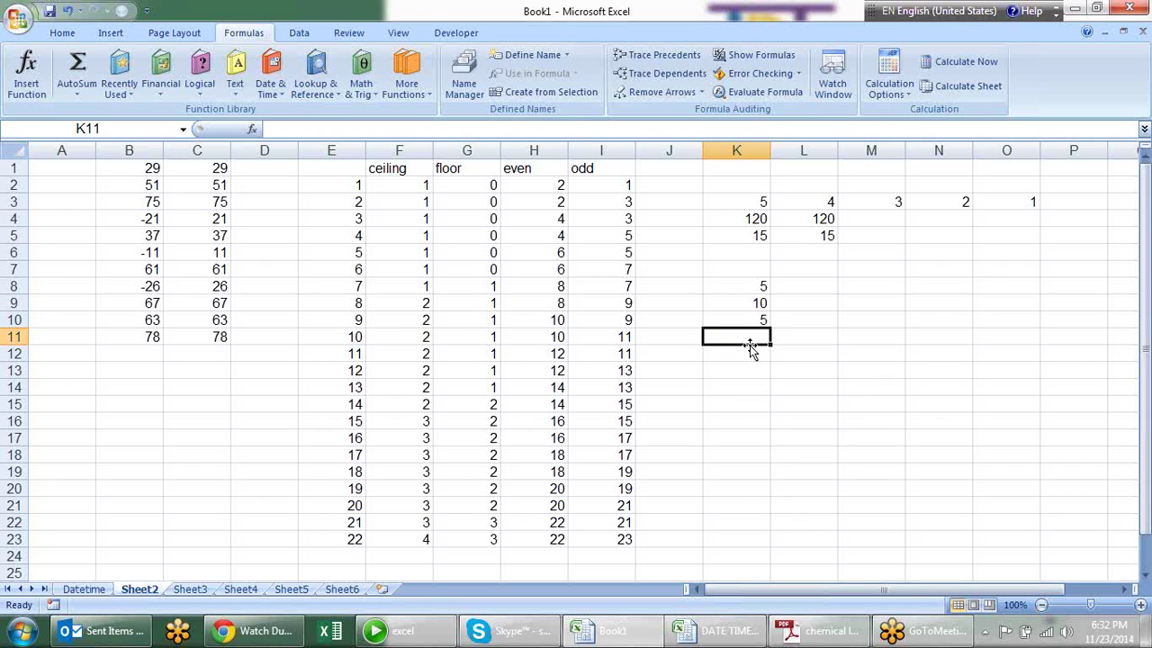
pyautogui.press('Up')
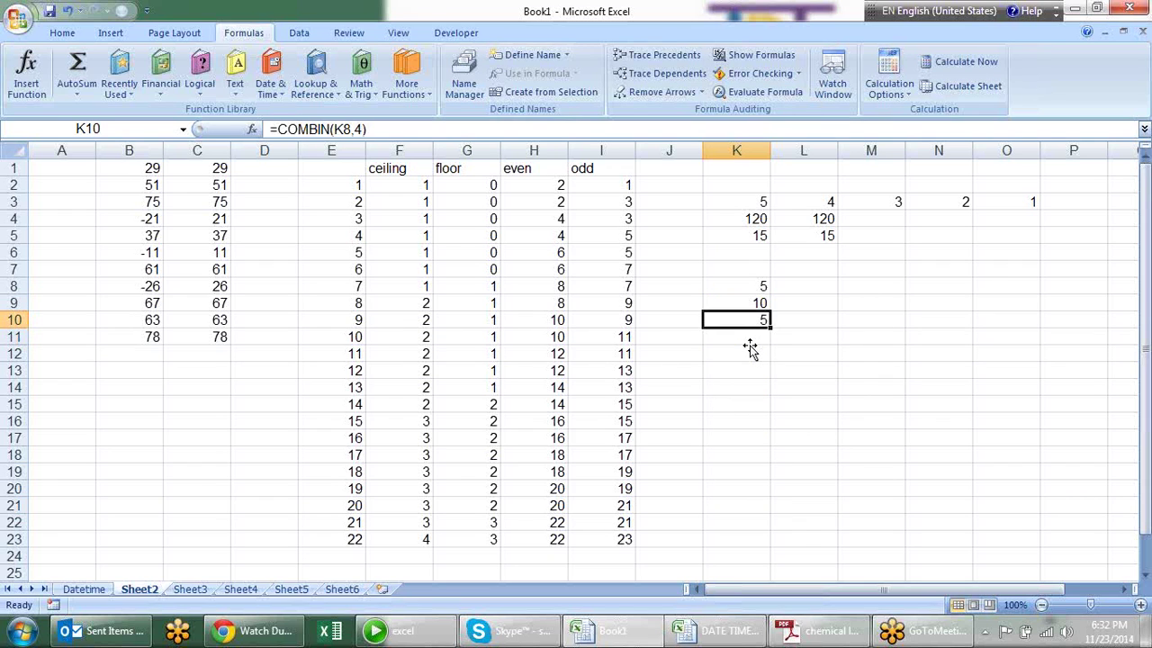
pyautogui.press('F2')
pyautogui.press('Escape')
pyautogui.press('Down')
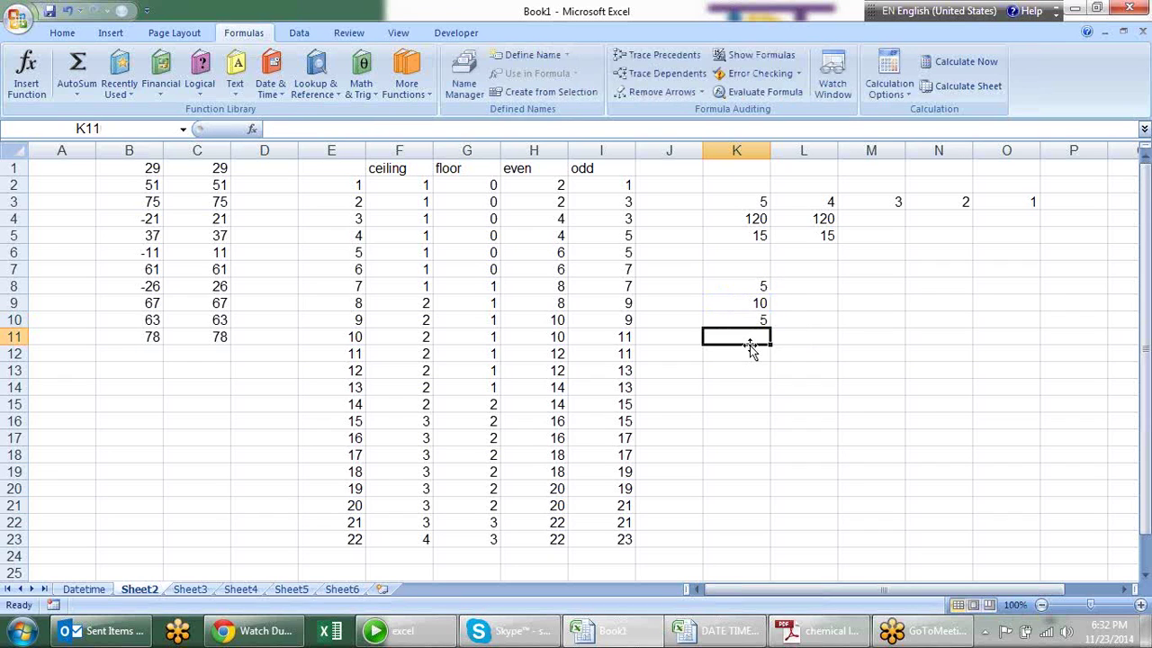
# Browse the Formulas Math & Trig function list, then close it.
pyautogui.click(364, 88)
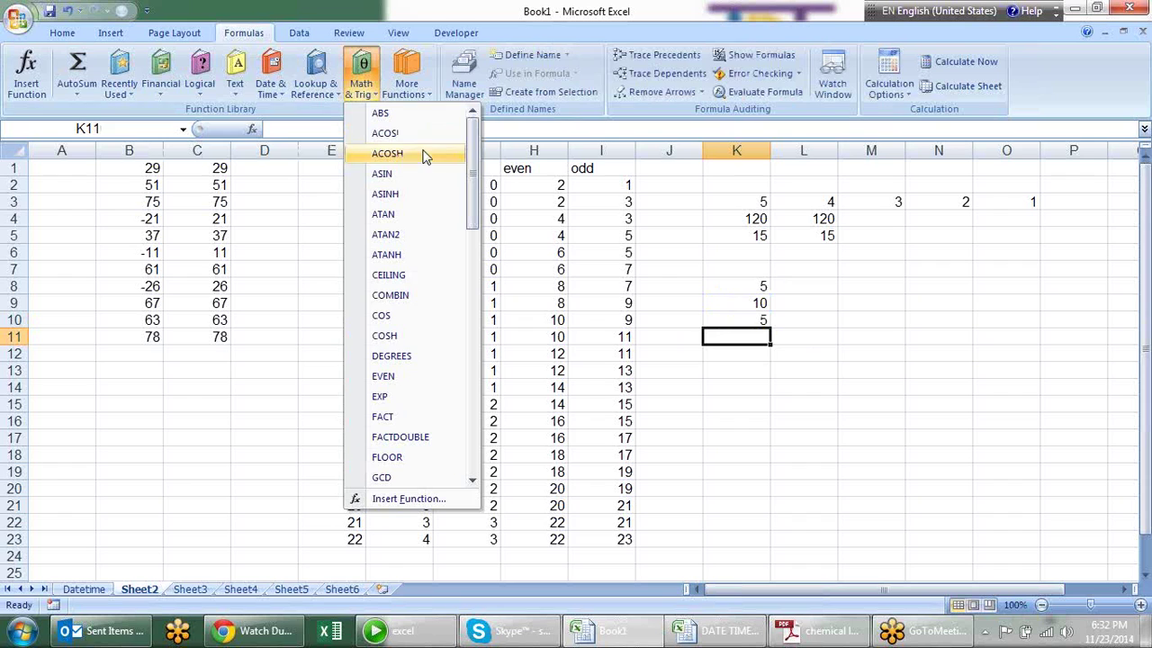
pyautogui.moveTo(475, 184); pyautogui.dragTo(470, 253)
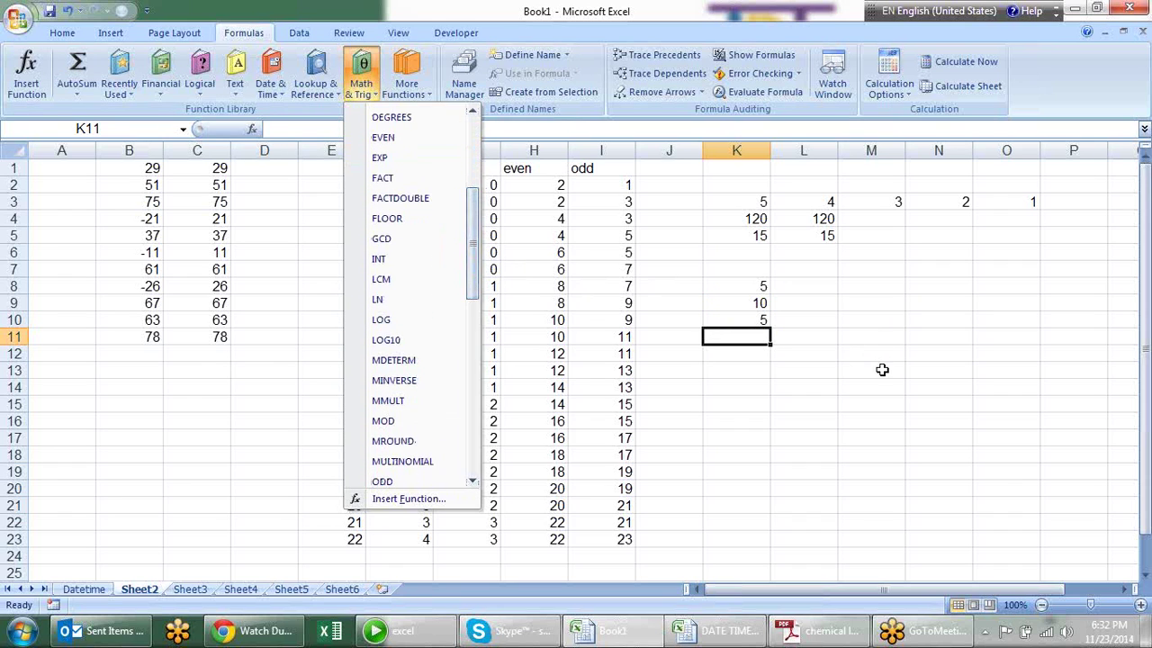
pyautogui.click(851, 335)
# Enter 12 in L12, typing 24 in M12 and then erasing it.
pyautogui.click(828, 300)
pyautogui.click(872, 301)
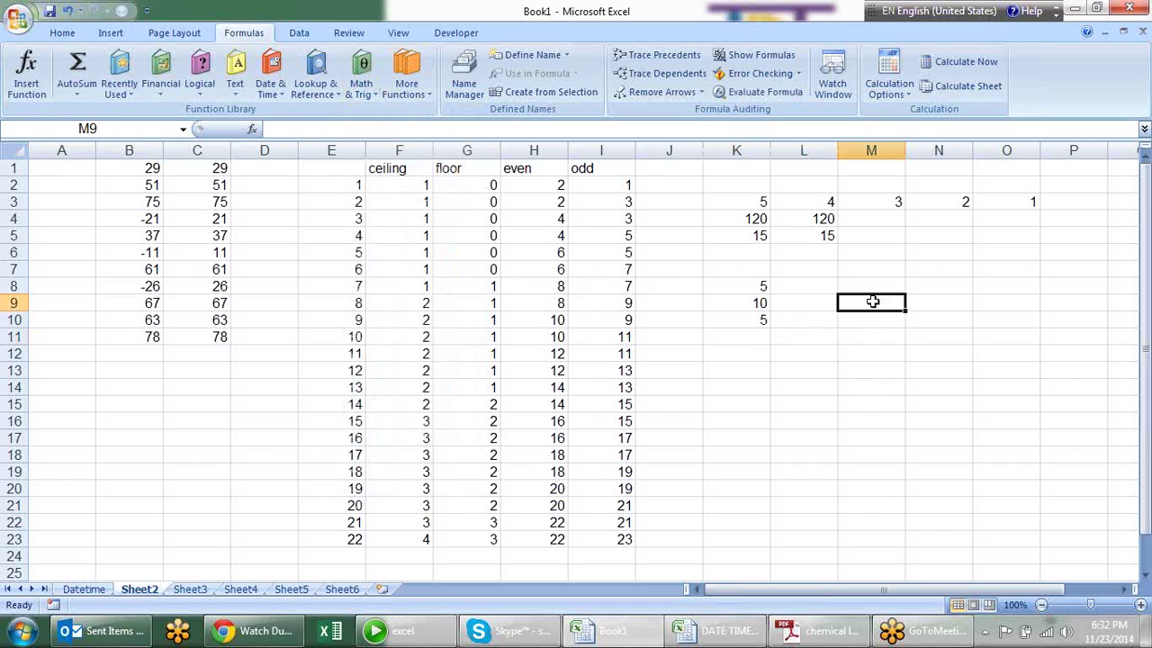
pyautogui.click(831, 333)
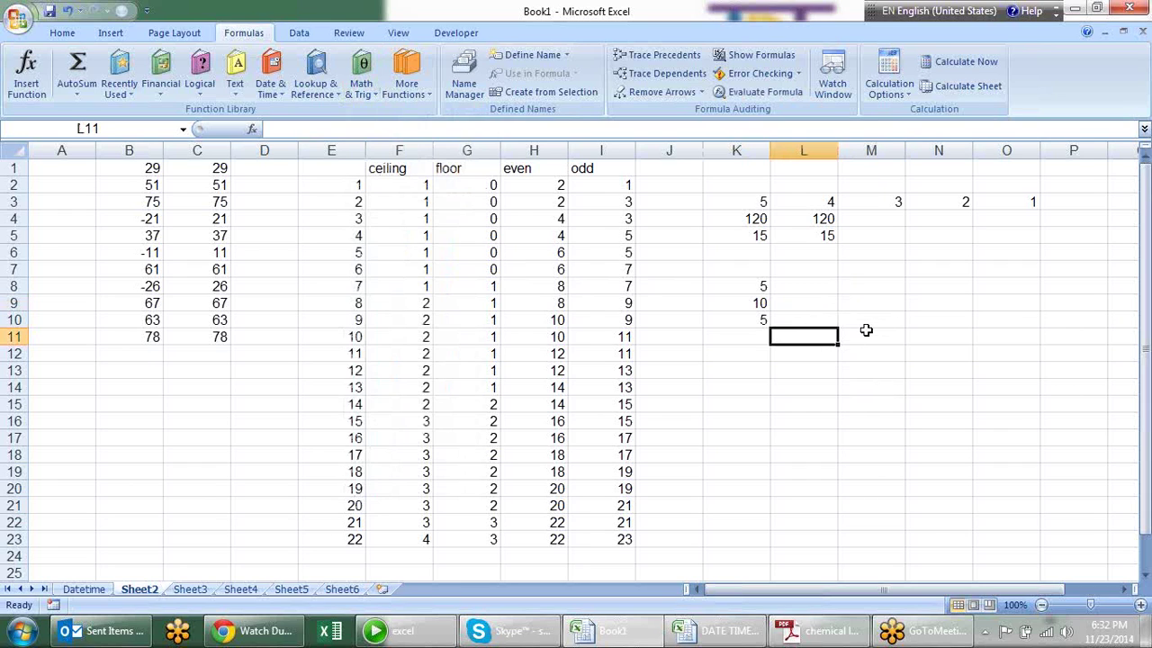
pyautogui.click(860, 339)
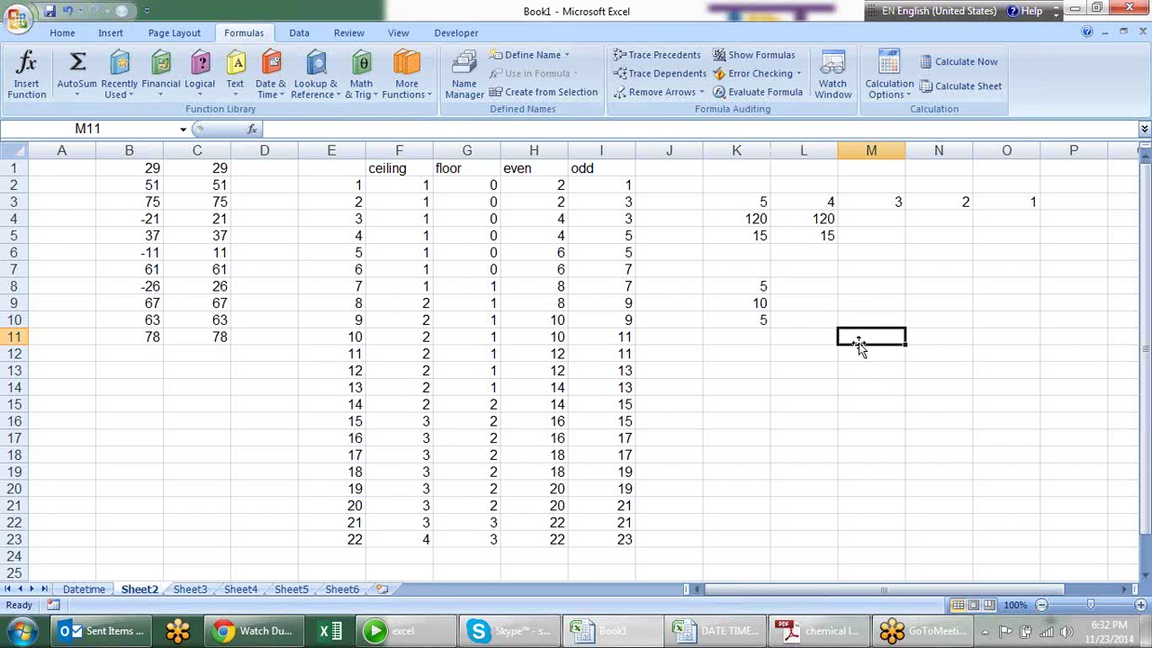
pyautogui.click(827, 342)
pyautogui.click(825, 355)
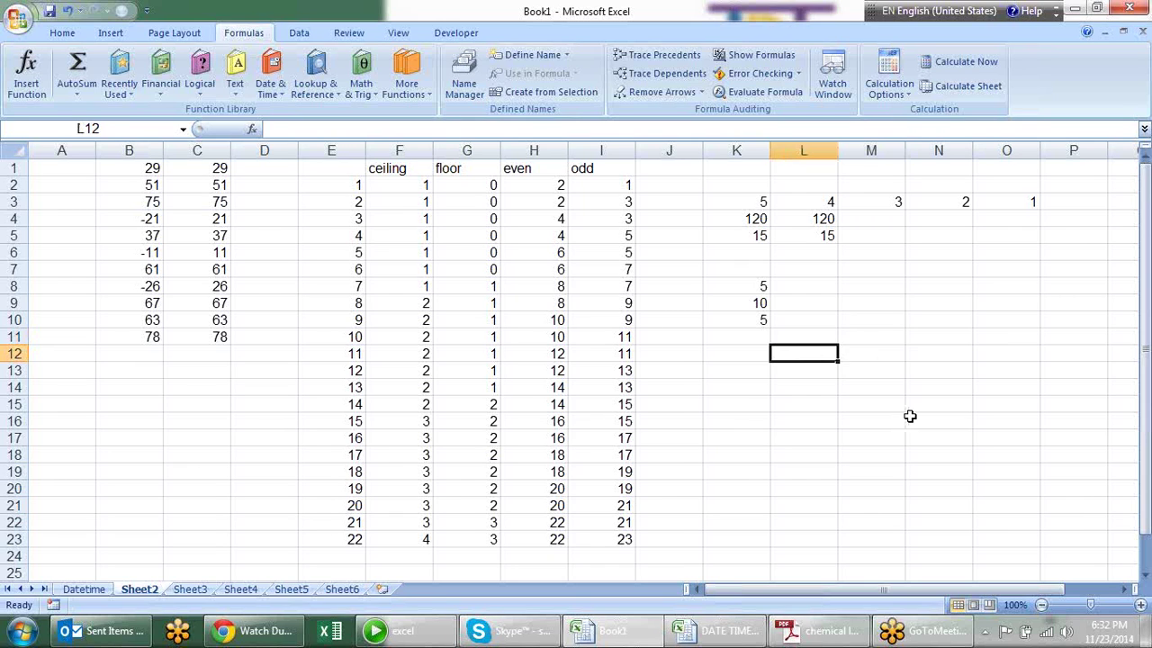
pyautogui.write('12')
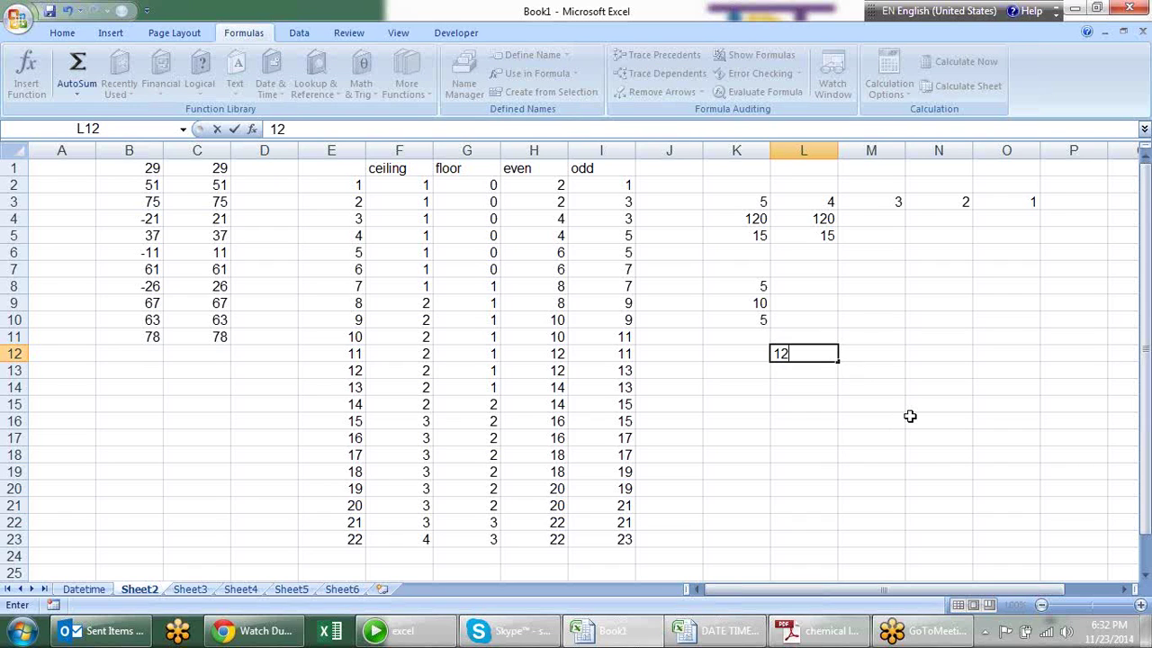
pyautogui.press('Tab')
pyautogui.write('24')
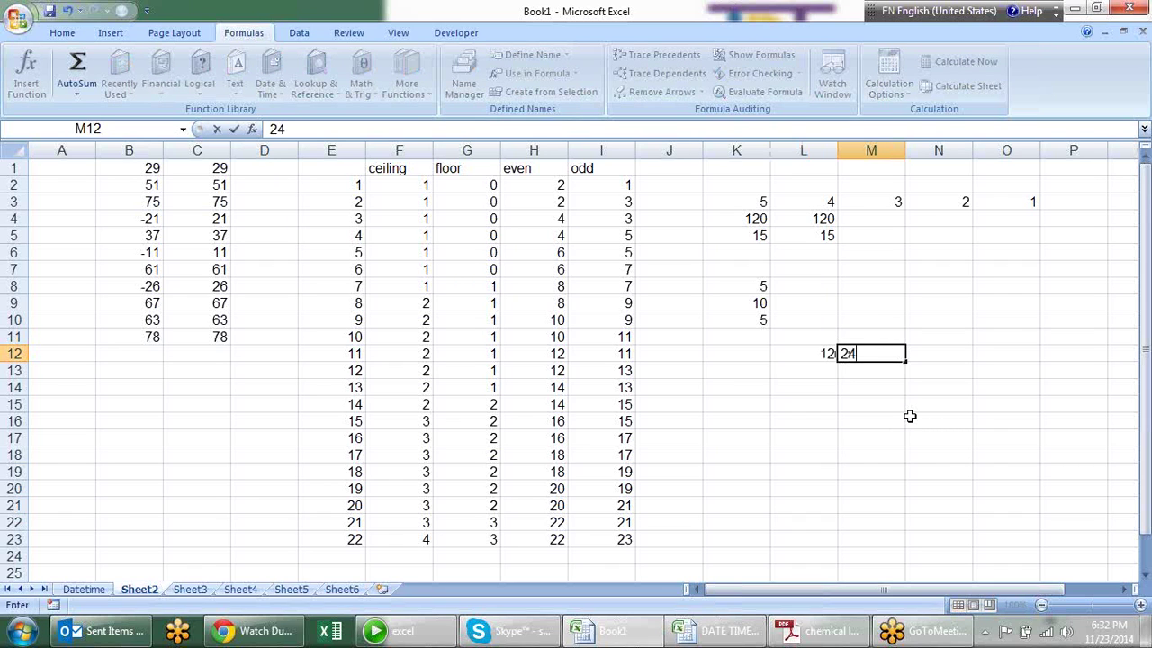
pyautogui.press('BackSpace')
pyautogui.press('BackSpace')
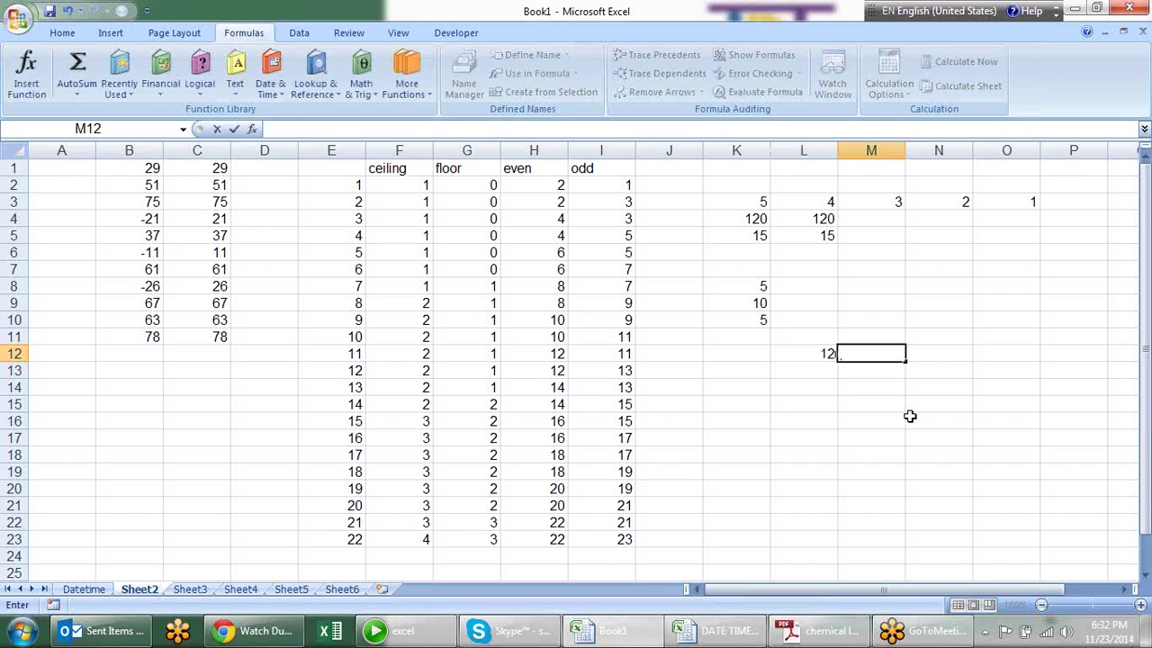
# Enter 18 in M12 and =GCD(L12,M12) in L13, giving 6.
pyautogui.write('18')
pyautogui.press('Return')
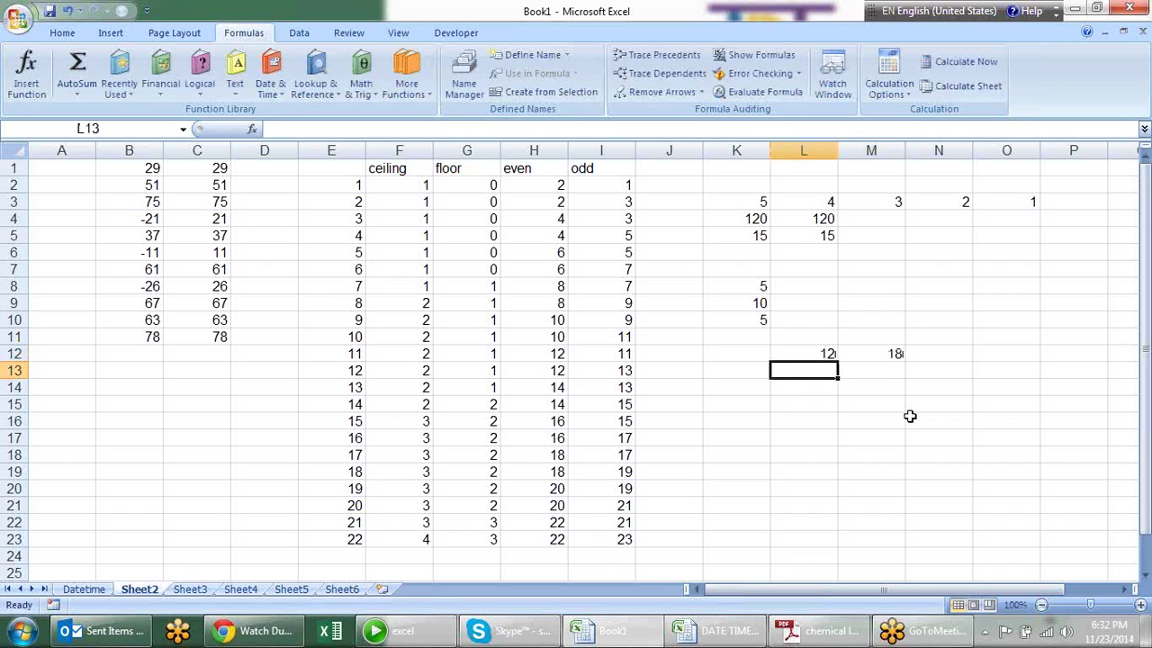
pyautogui.write('=')
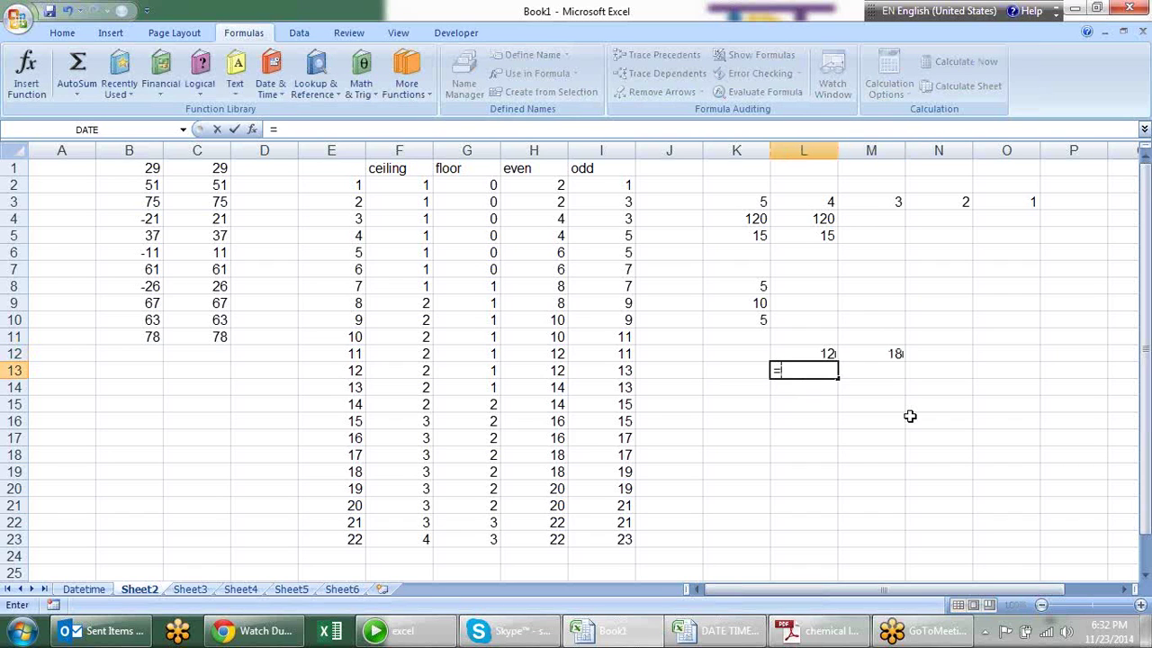
pyautogui.write('gcd')
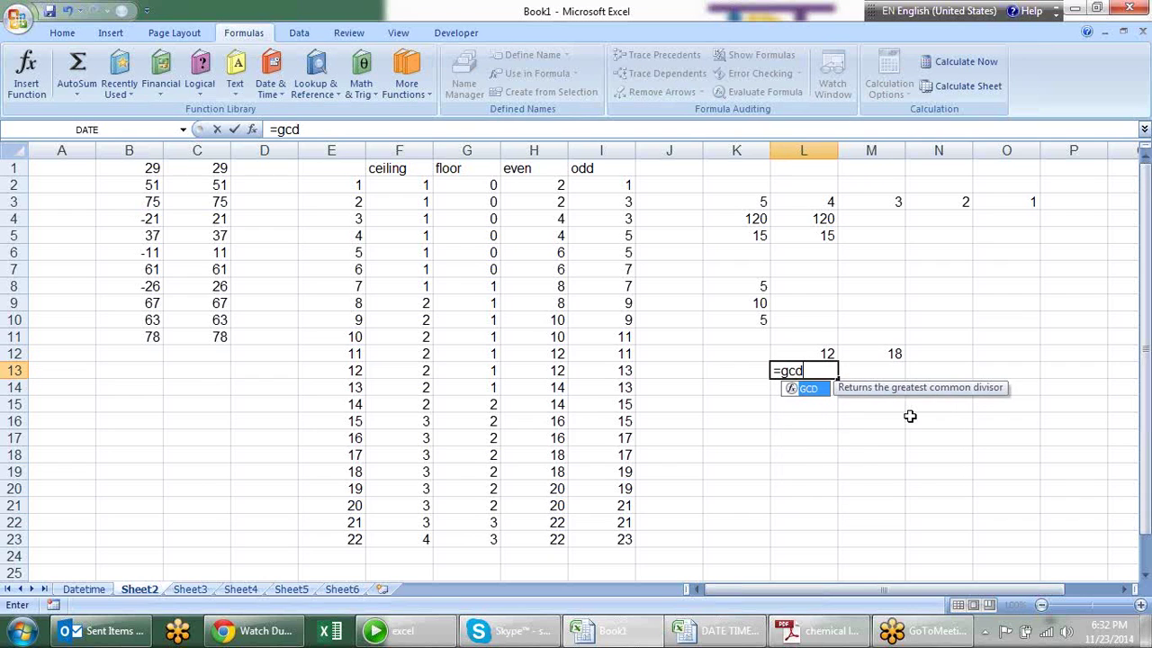
pyautogui.press('Tab')
pyautogui.press('Up')
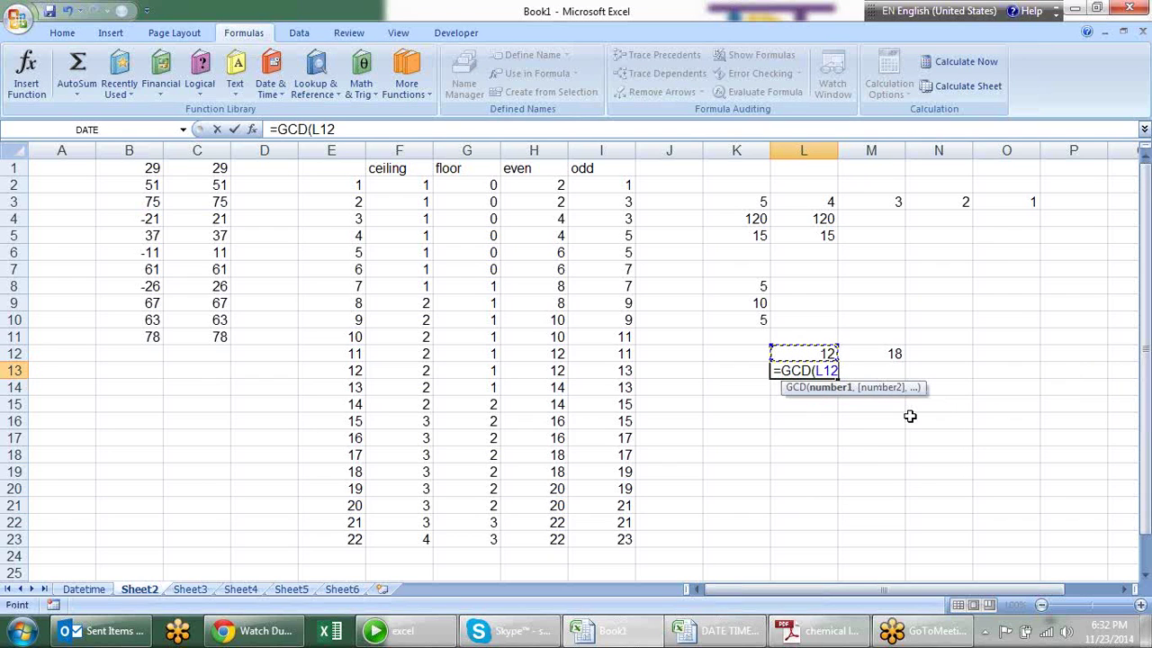
pyautogui.write(',')
pyautogui.press('Up')
pyautogui.press('Right')
pyautogui.press('Return')
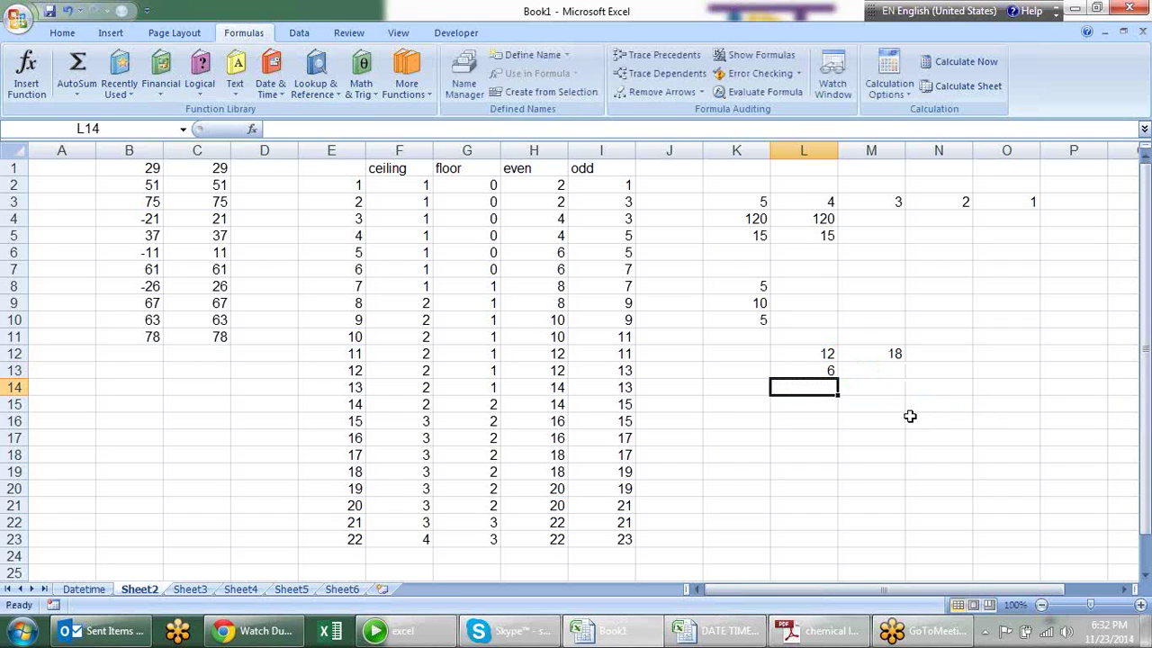
pyautogui.press('Up')
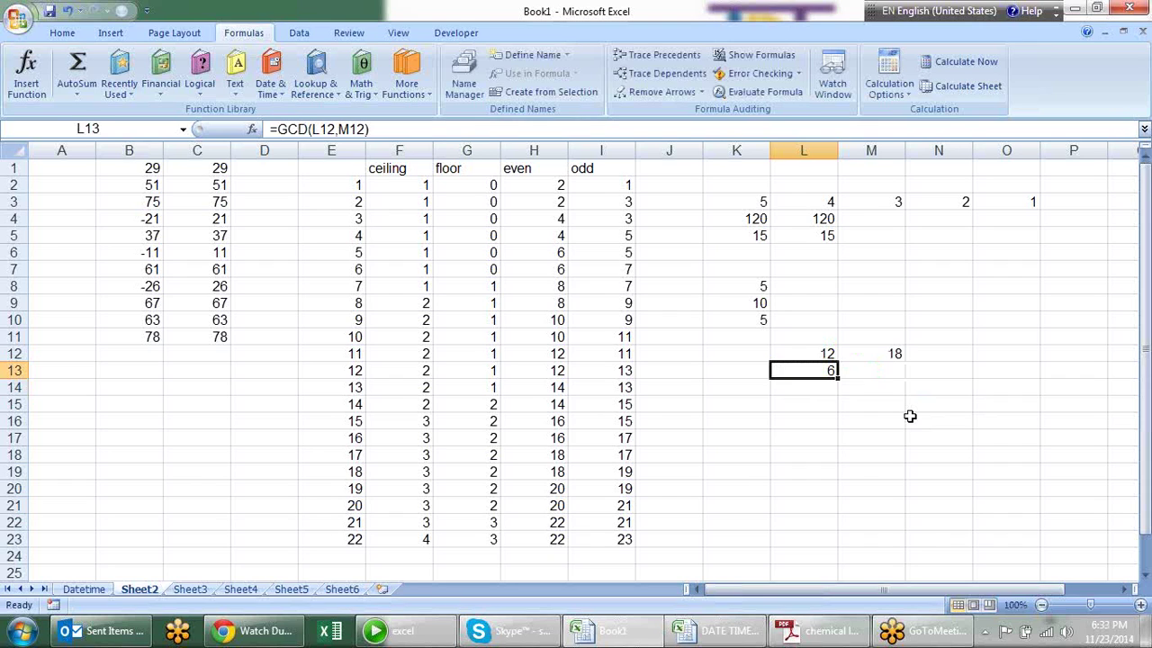
pyautogui.press('Down')
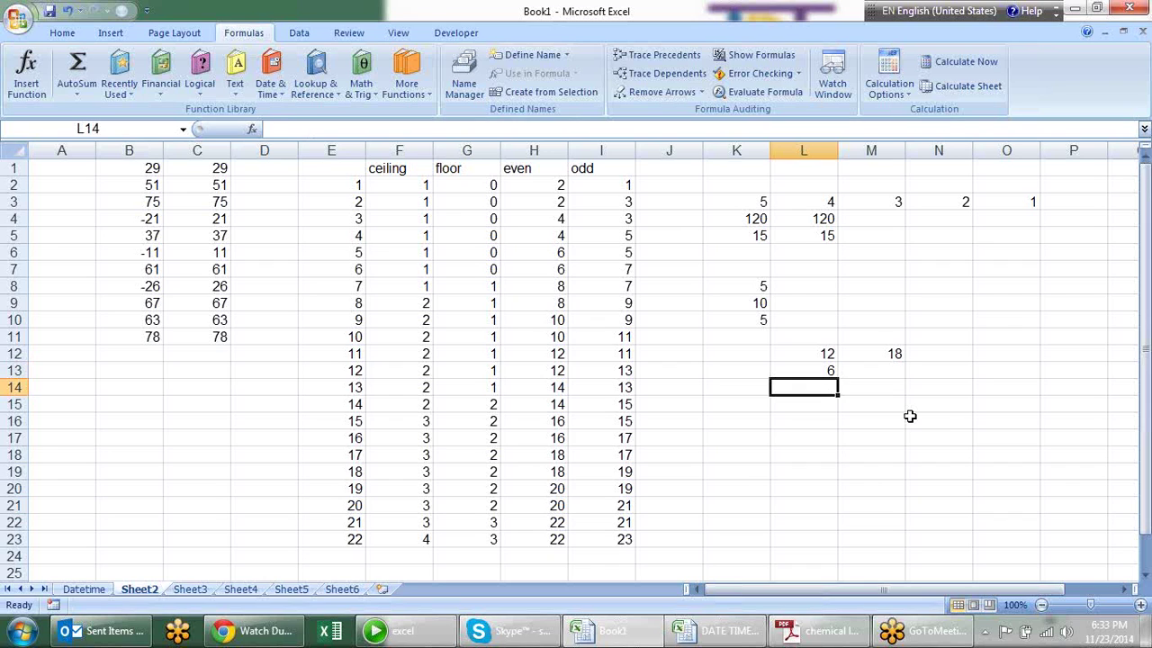
# Enter =LCM(L12,M12) in L14, giving 36, then review both formulas.
pyautogui.write('=lc')
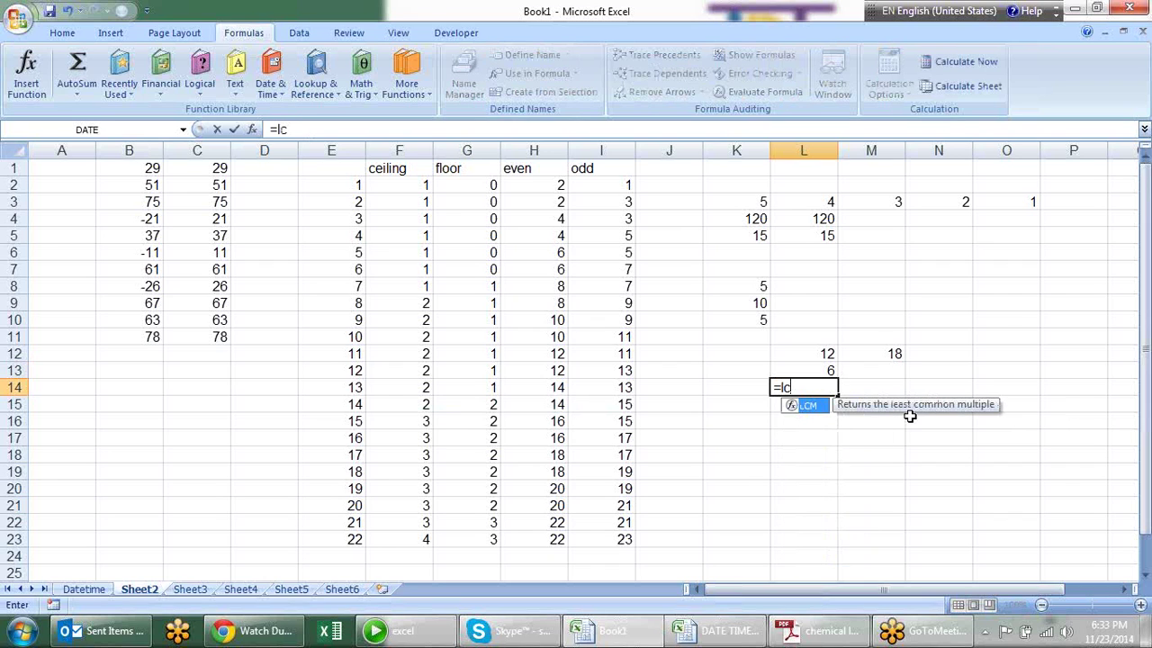
pyautogui.press('Tab')
pyautogui.press('Up')
pyautogui.press('Up')
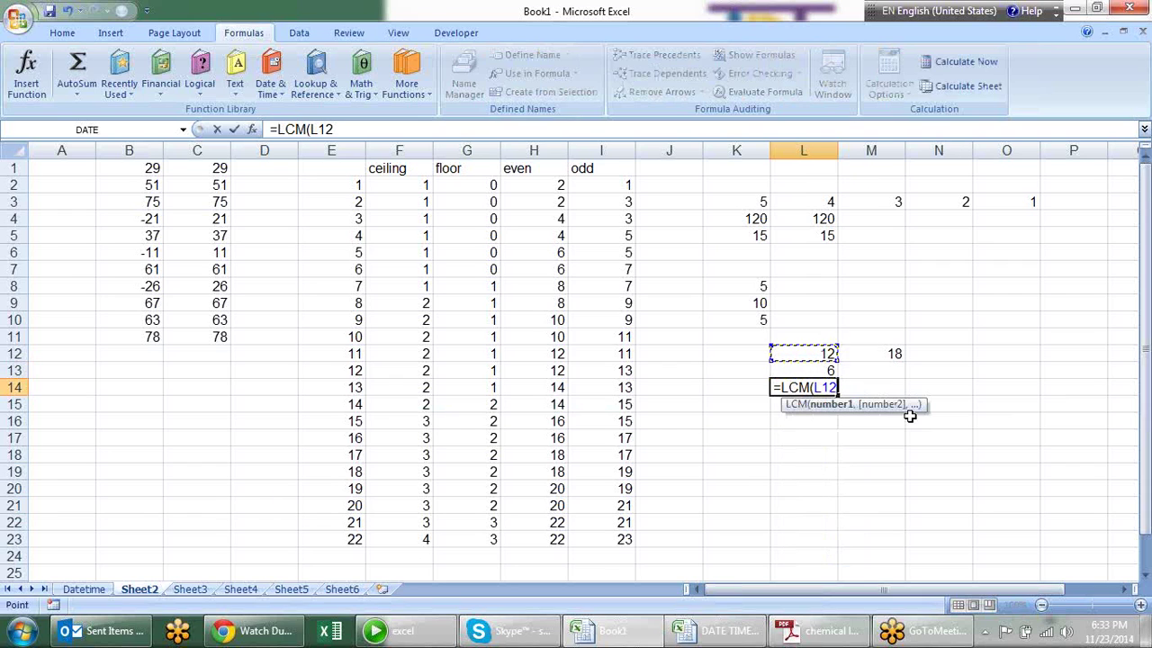
pyautogui.write(',')
pyautogui.press('Up')
pyautogui.press('Up')
pyautogui.press('Right')
pyautogui.press('Return')
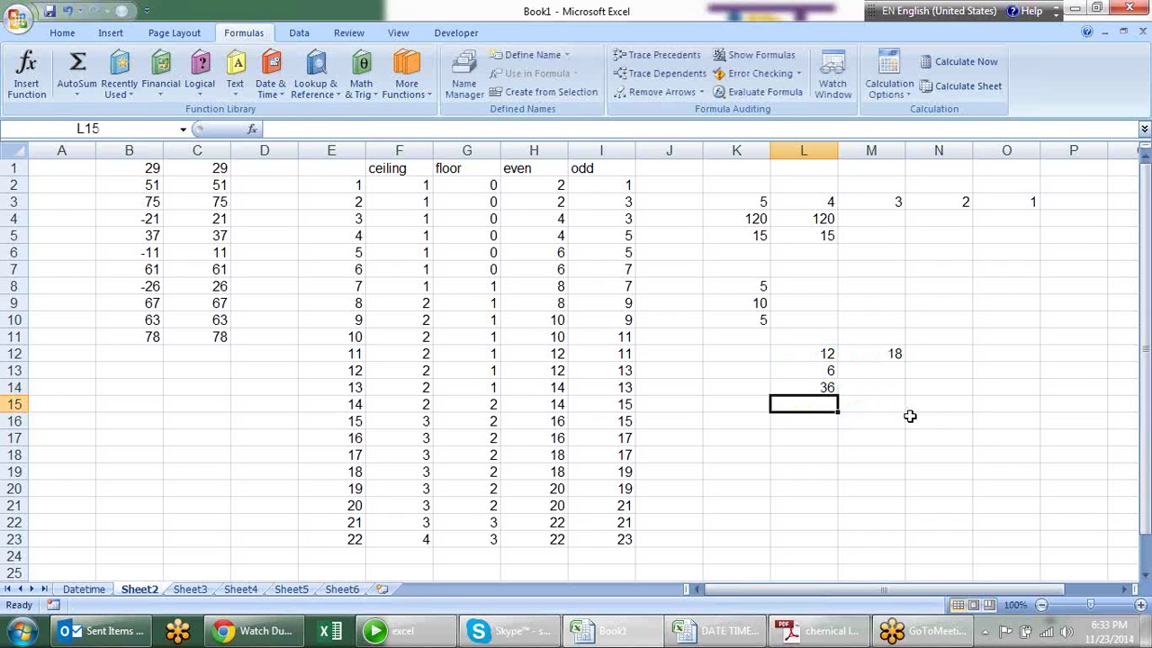
pyautogui.press('Up')
pyautogui.press('F2')
pyautogui.press('Escape')
pyautogui.press('Up')
pyautogui.press('F2')
pyautogui.press('Escape')
pyautogui.press('Down')
pyautogui.press('Down')
# Scroll through the Math & Trig function list and close it.
pyautogui.click(372, 84)
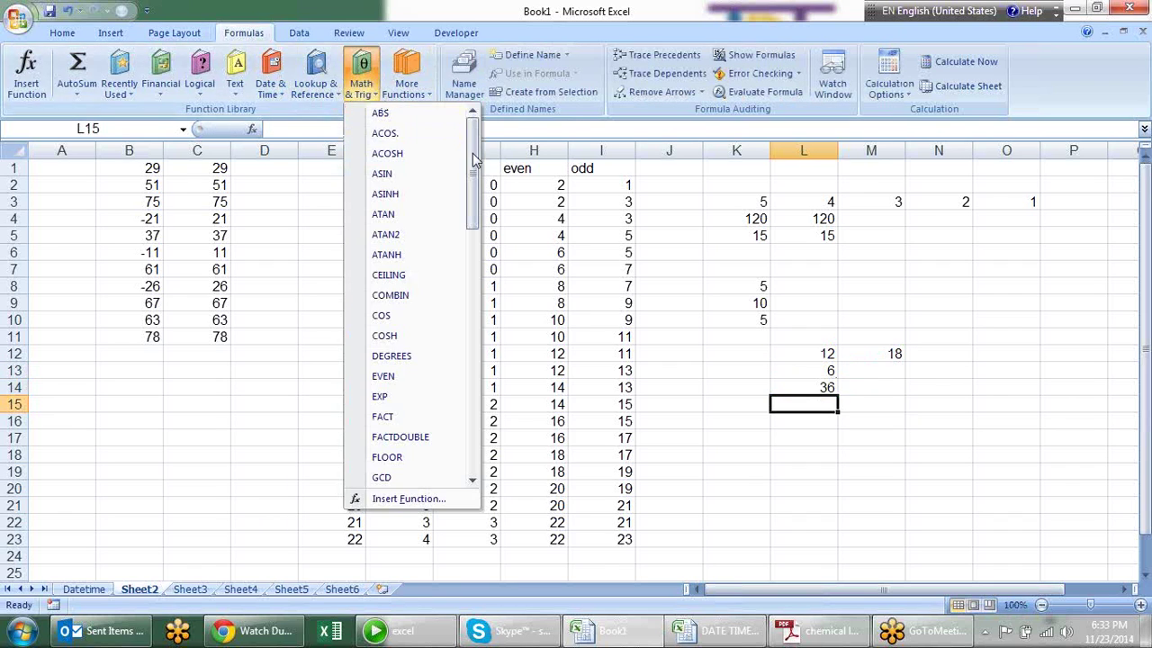
pyautogui.moveTo(469, 162); pyautogui.dragTo(468, 216)
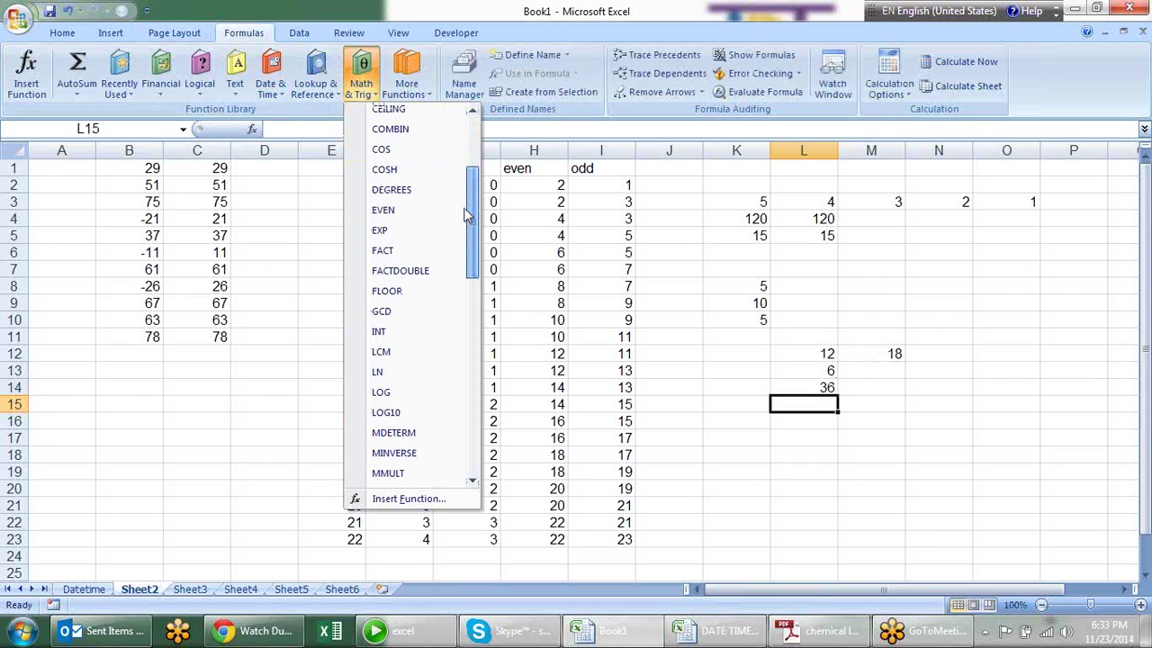
pyautogui.click(642, 367)
# Enter the decimals 12.12, 10.9, 10.3 and 12.54 into K16:K19.
pyautogui.click(913, 470)
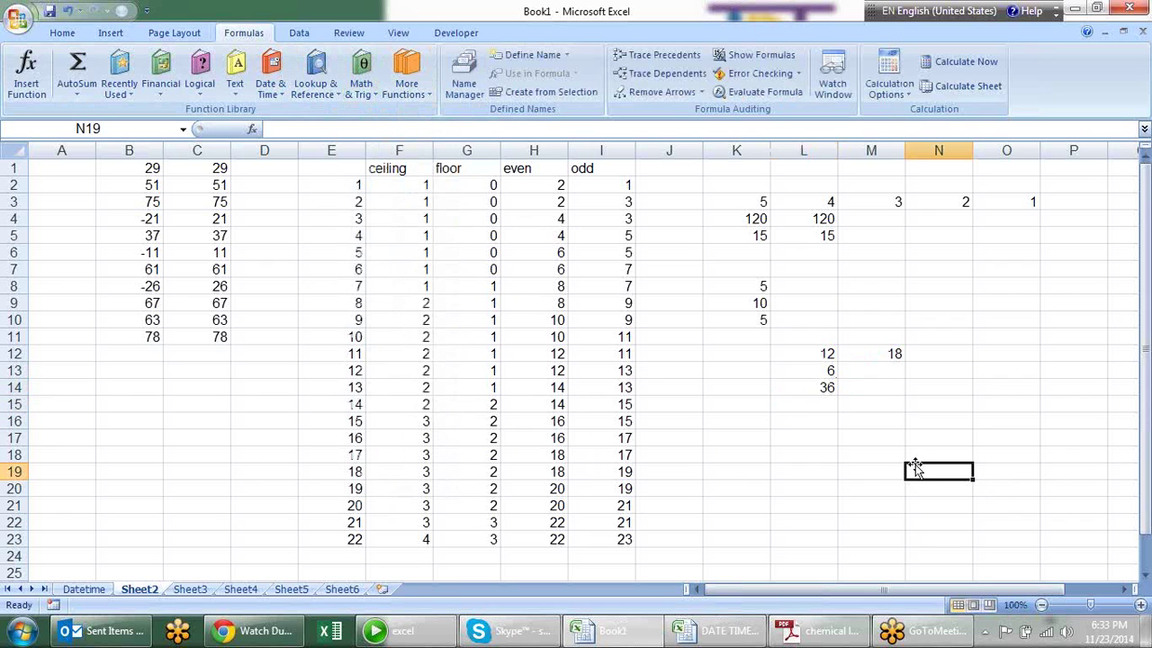
pyautogui.click(737, 432)
pyautogui.click(737, 421)
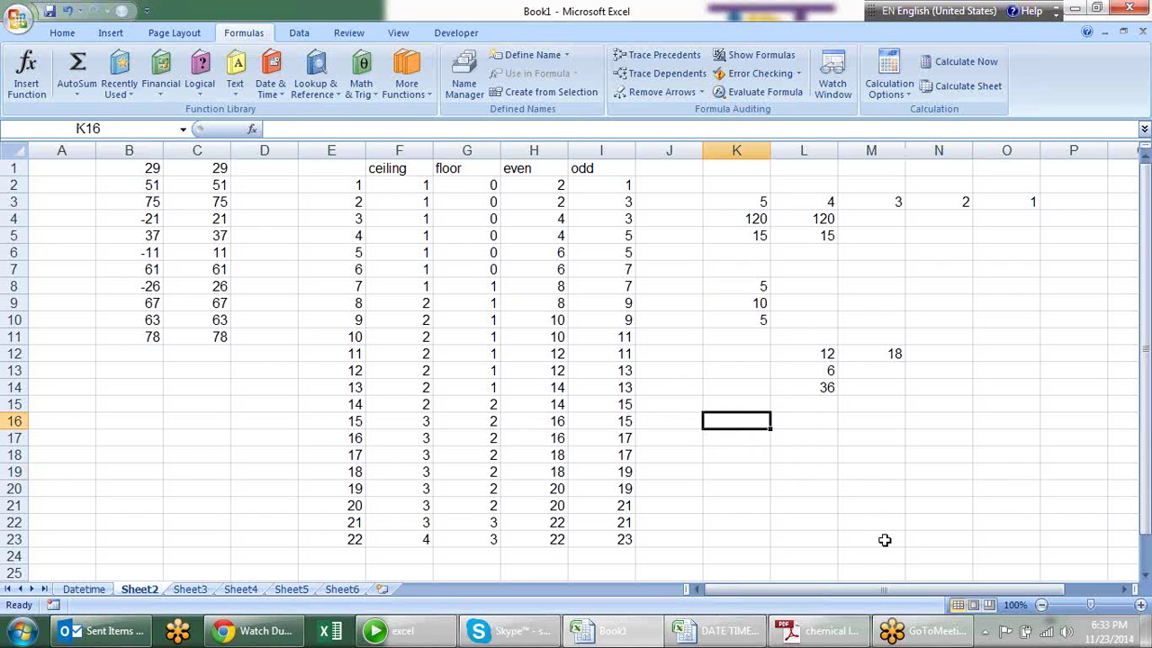
pyautogui.write('12.1')
pyautogui.press('Return')
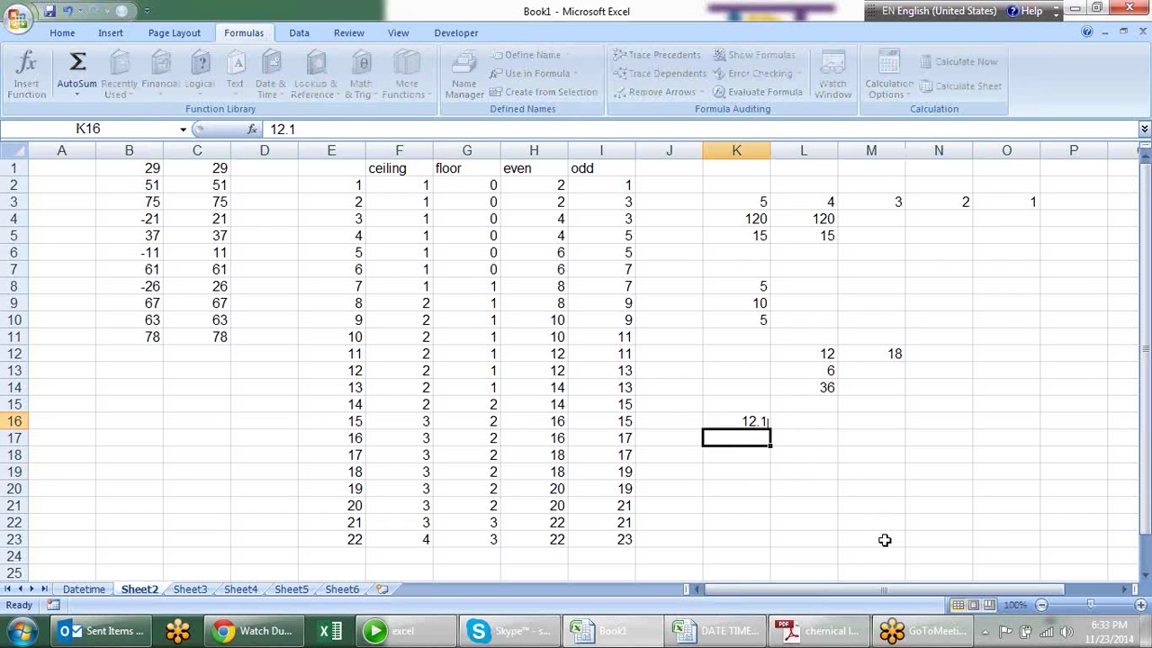
pyautogui.press('Up')
pyautogui.press('F2')
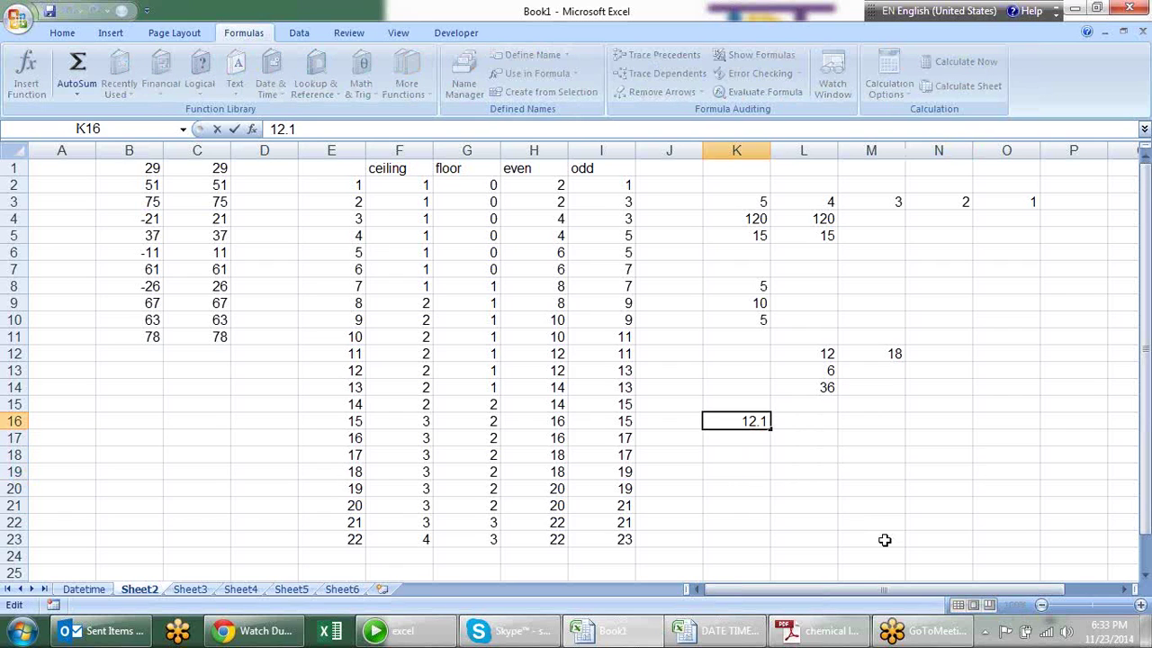
pyautogui.write('2')
pyautogui.press('Return')
pyautogui.write('10.9')
pyautogui.press('Return')
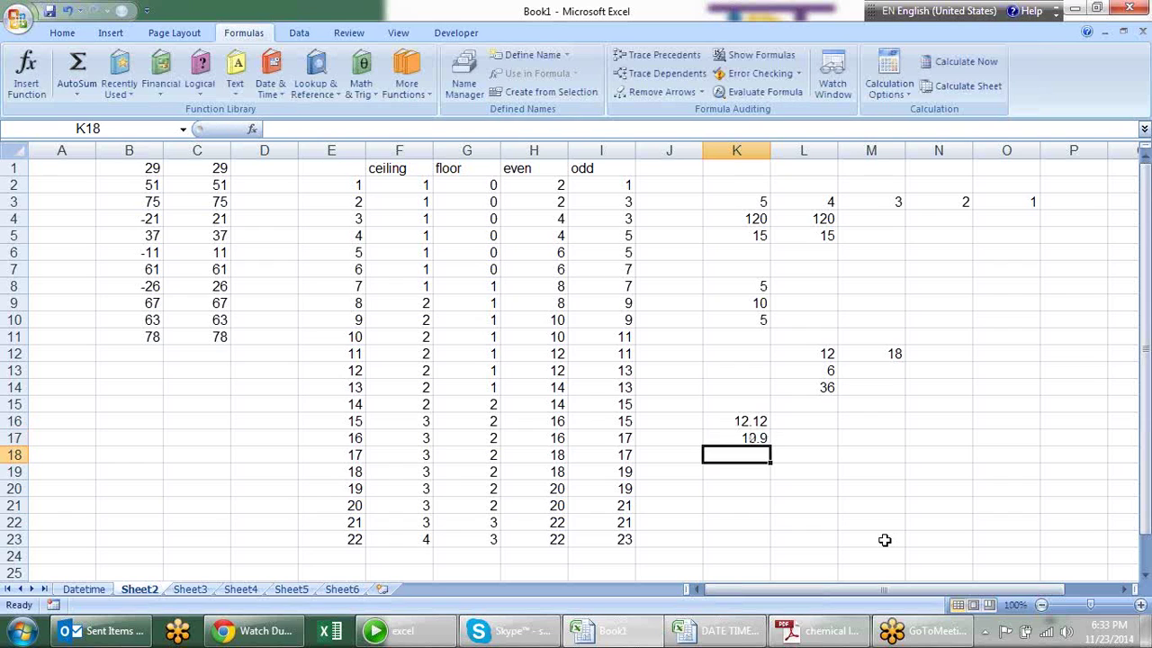
pyautogui.write('10.3')
pyautogui.press('Return')
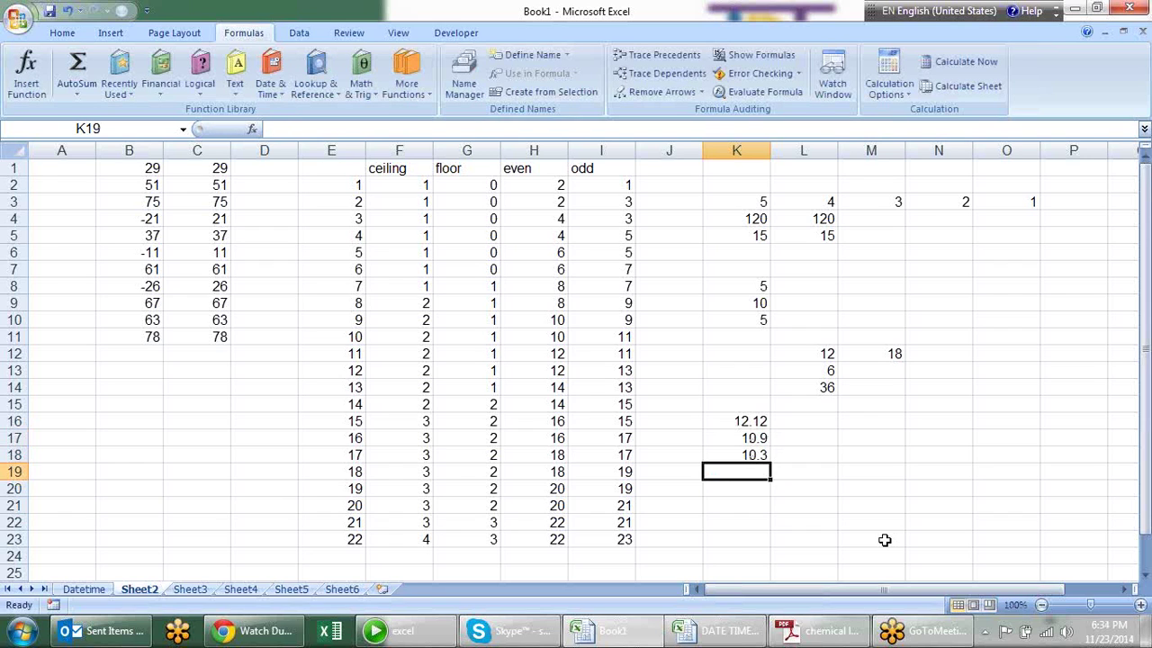
pyautogui.write('12')
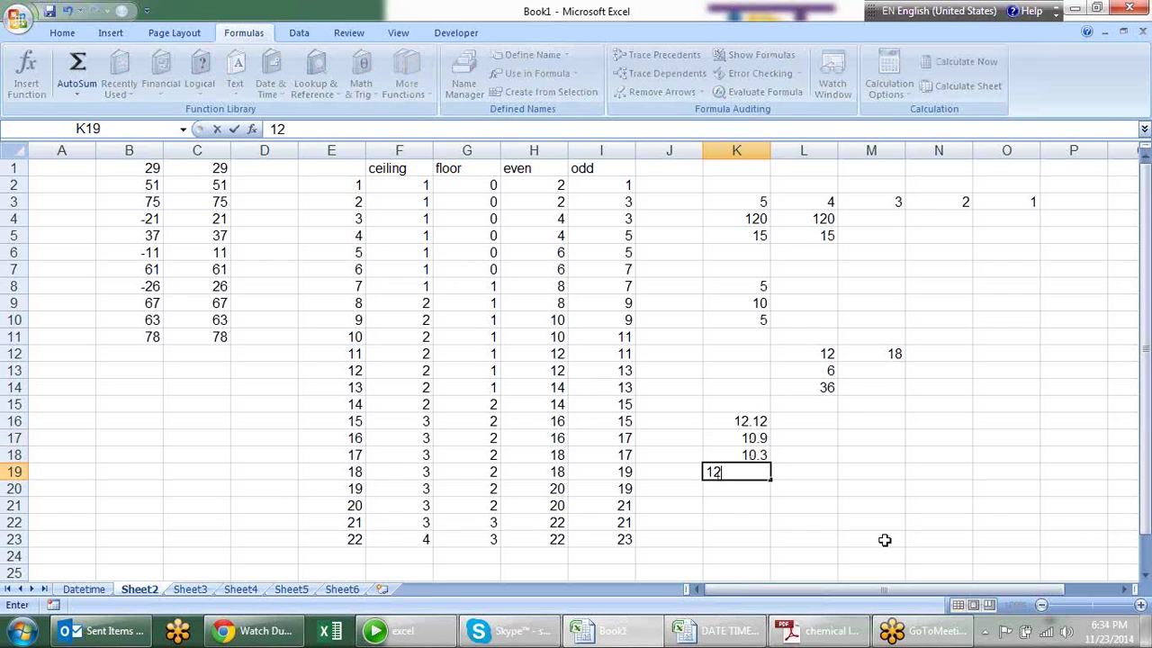
pyautogui.write('.54')
pyautogui.press('Return')
# Start typing the label 'round' in L15.
pyautogui.press('Up')
pyautogui.press('Up')
pyautogui.press('Up')
pyautogui.press('Up')
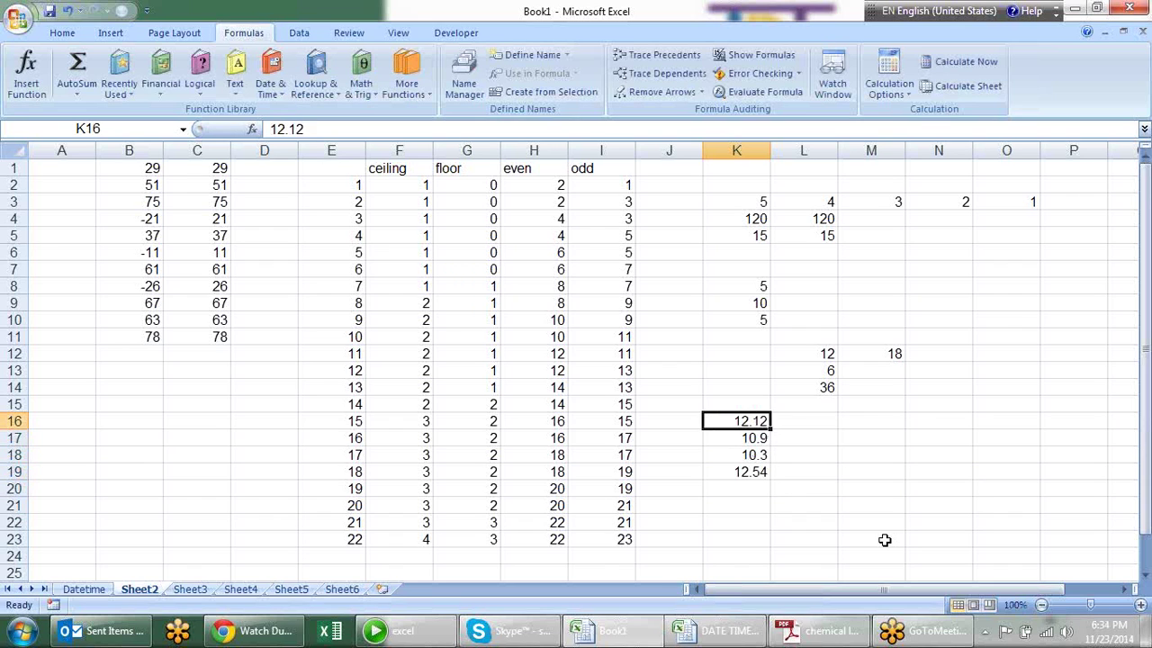
pyautogui.press('Up')
pyautogui.press('Right')
pyautogui.write('round')
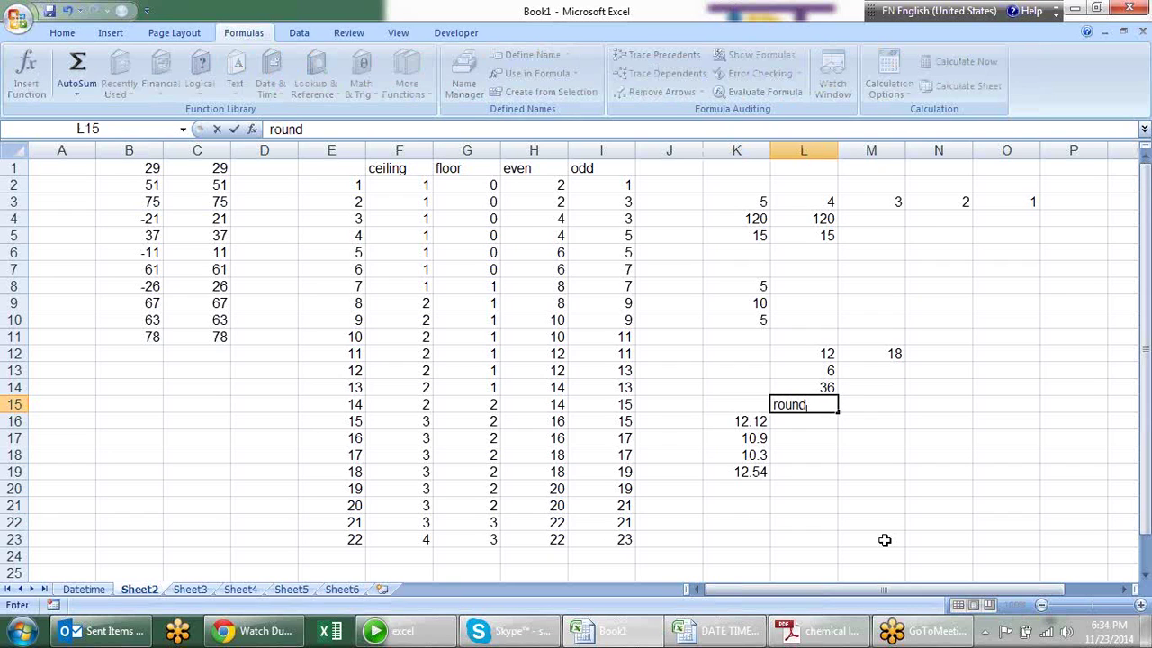
# Label L15 'round' and enter =ROUND(K16,0) in L16.
pyautogui.press('Return')
pyautogui.write('=')
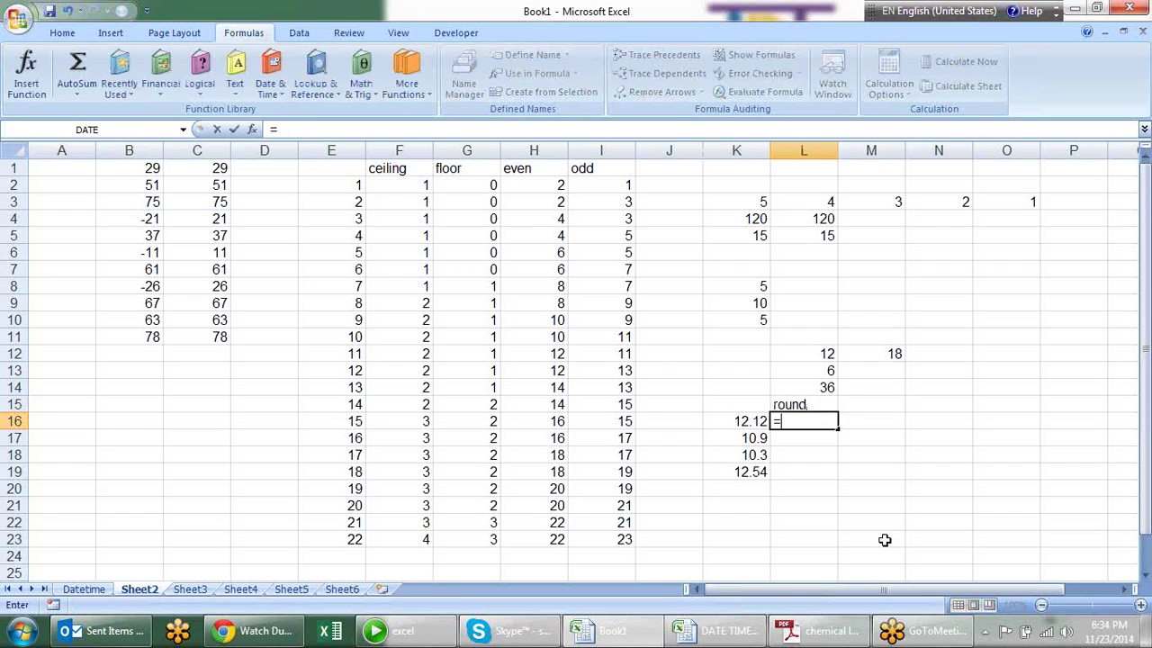
pyautogui.write('roun')
pyautogui.press('Tab')
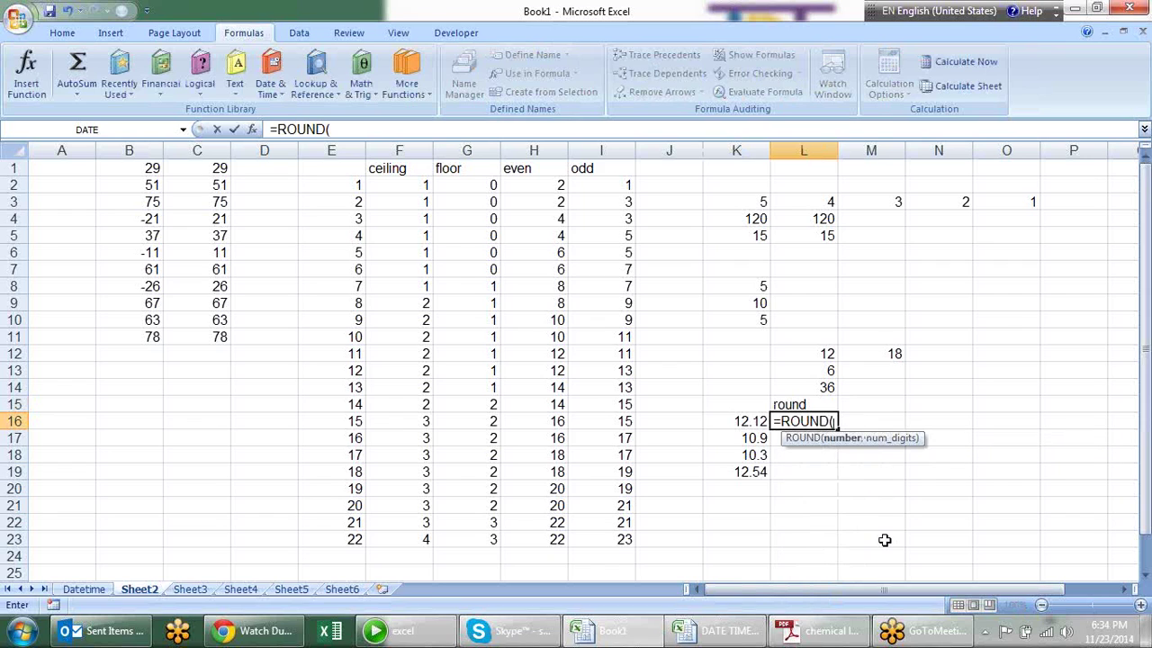
pyautogui.press('Left')
pyautogui.write(',')
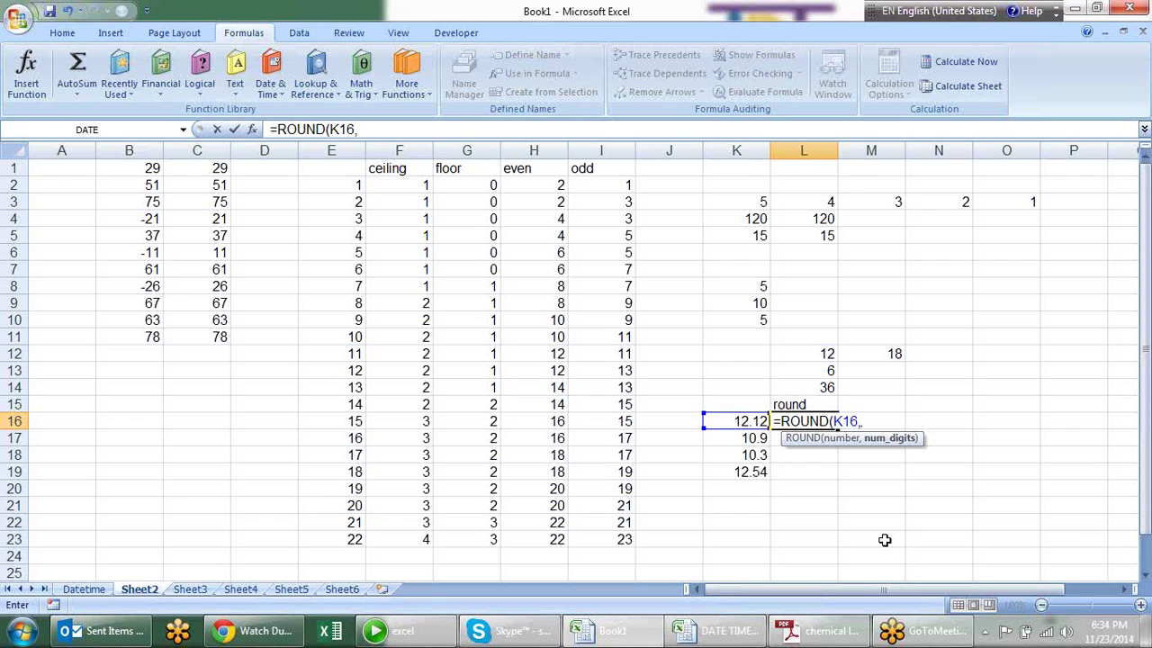
pyautogui.write('0')
pyautogui.press('Return')
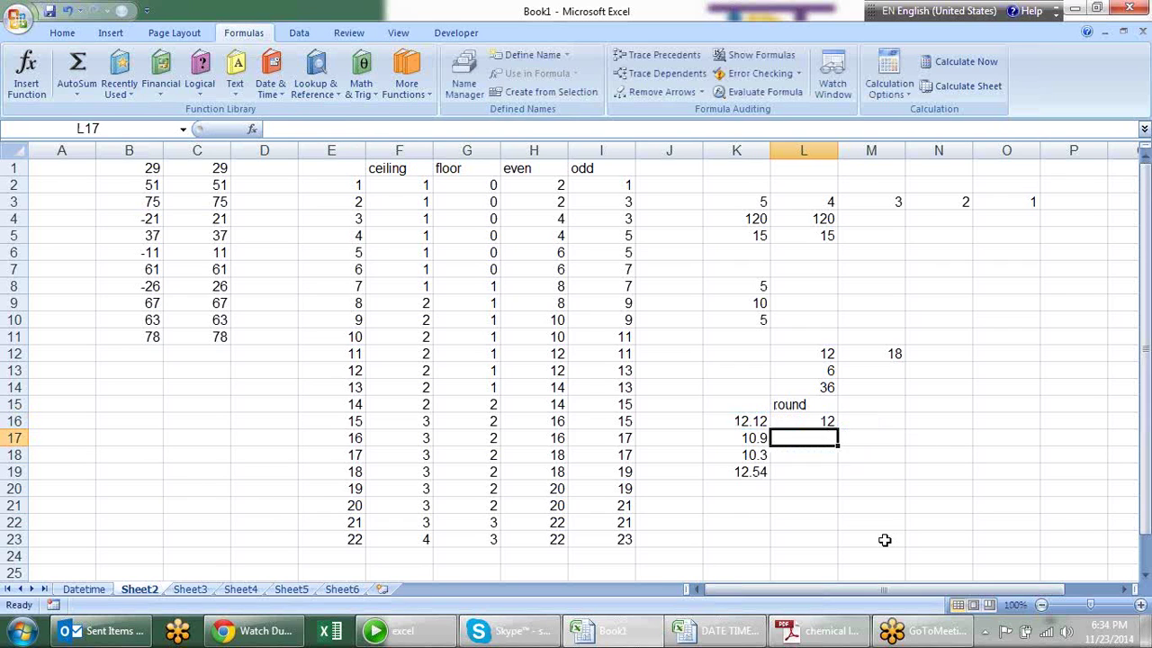
# Fill the ROUND formula down through L19, giving 12, 11, 10 and 13.
pyautogui.hotkey('ctrl', 'd')
pyautogui.press('Down')
pyautogui.hotkey('ctrl', 'd')
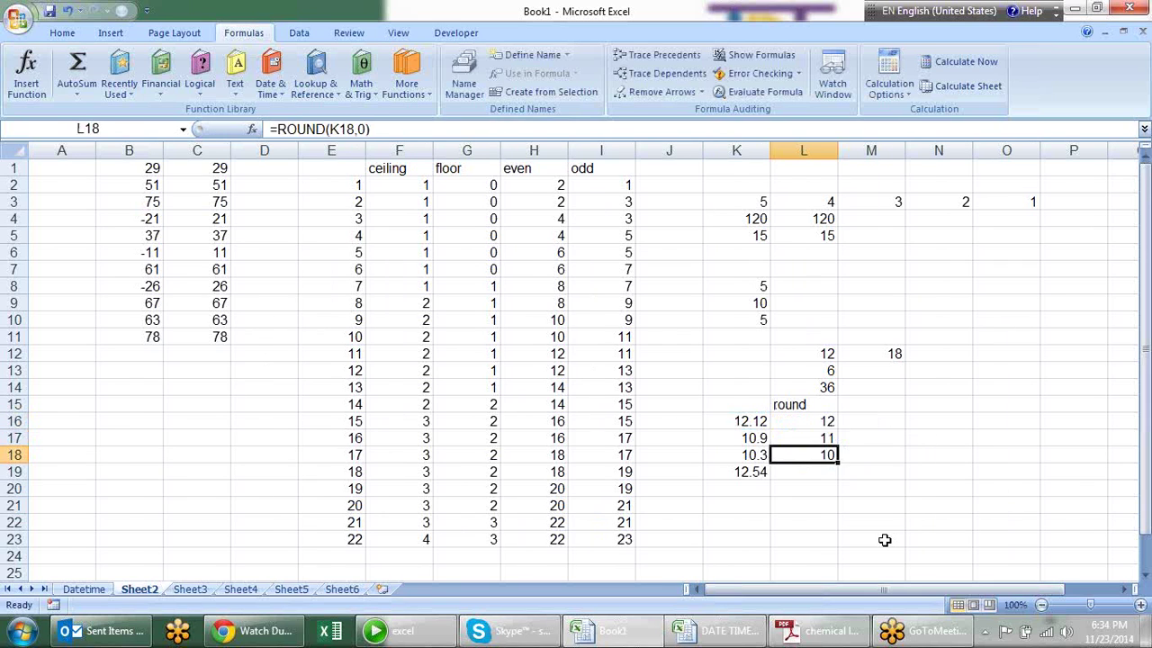
pyautogui.hotkey('ctrl', 'Down')
pyautogui.hotkey('ctrl', 'Up')
pyautogui.press('Up')
pyautogui.press('Up')
pyautogui.press('Up')
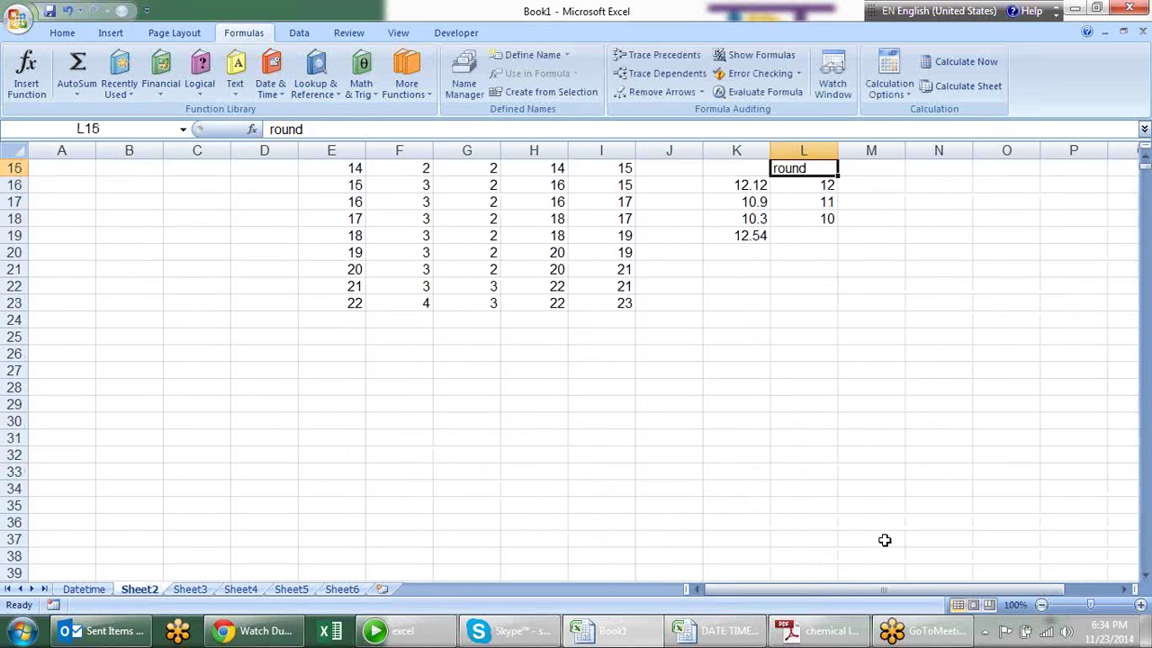
pyautogui.press('Up')
pyautogui.press('Up')
pyautogui.press('Down')
pyautogui.press('Down')
pyautogui.press('Down')
pyautogui.press('Down')
pyautogui.press('Down')
pyautogui.press('Down')
pyautogui.hotkey('ctrl', 'd')
pyautogui.press('Up')
pyautogui.press('Up')
pyautogui.press('Up')
pyautogui.press('Up')
pyautogui.press('Up')
pyautogui.press('Up')
pyautogui.press('Up')
pyautogui.press('Down')
pyautogui.press('Down')
# Compare the rounded results with the K values, then bold the 'round' heading in L15.
pyautogui.press('Down')
pyautogui.press('Down')
pyautogui.press('Down')
pyautogui.press('Left')
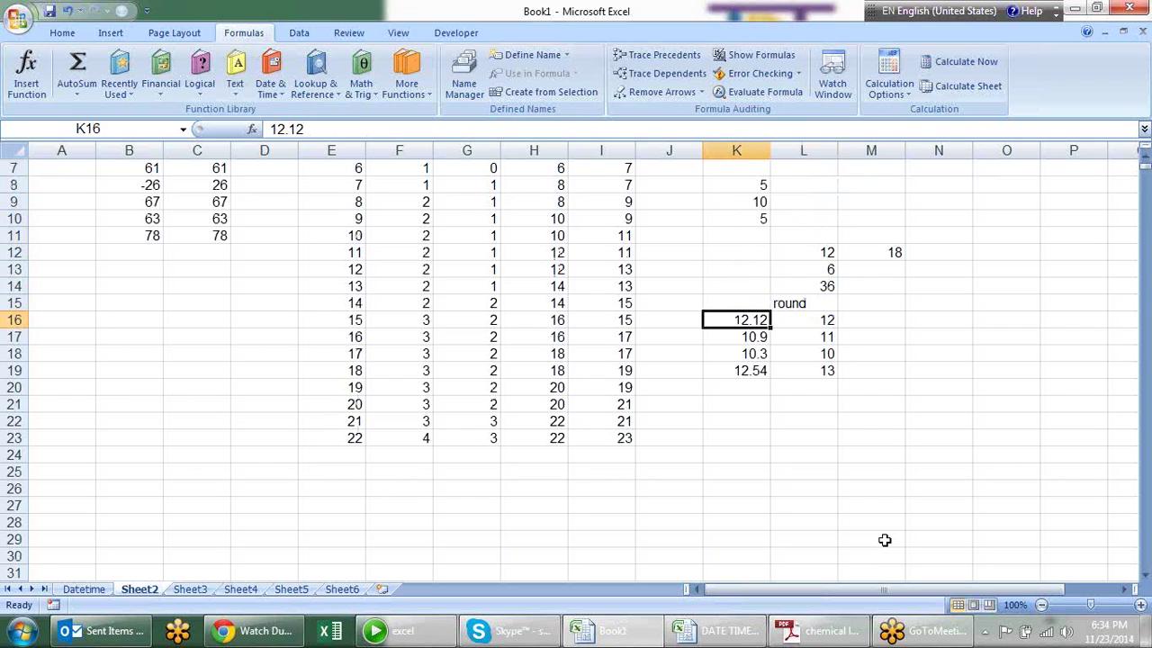
pyautogui.press('Down')
pyautogui.press('Down')
pyautogui.press('Down')
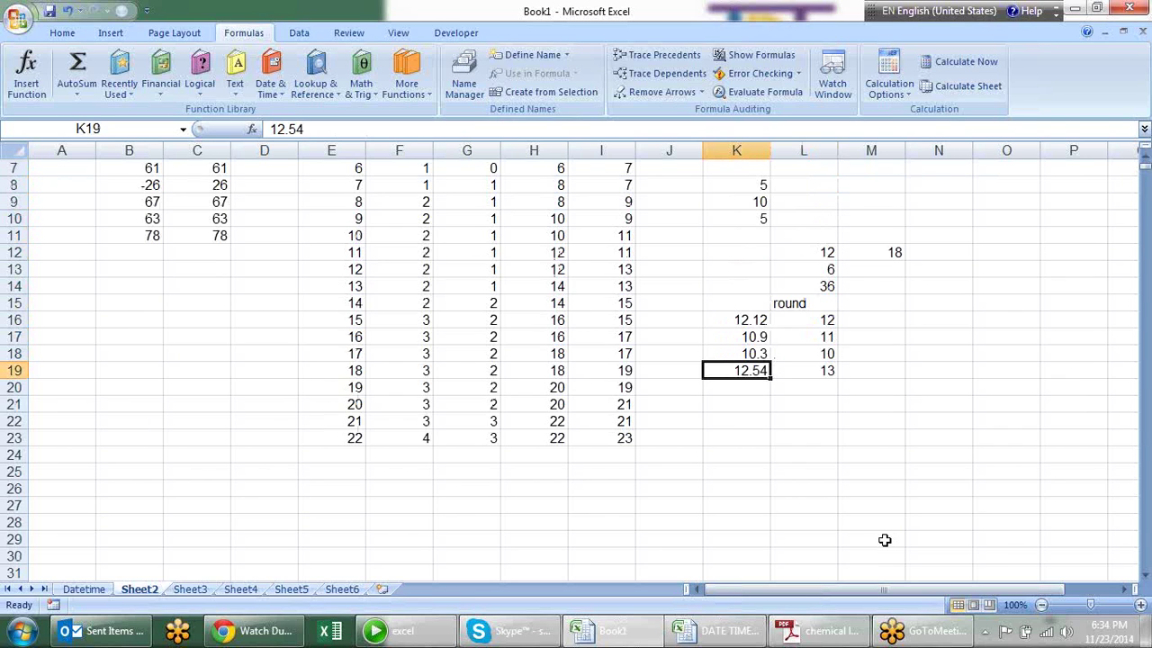
pyautogui.press('Right')
pyautogui.press('Left')
pyautogui.press('Up')
pyautogui.press('Right')
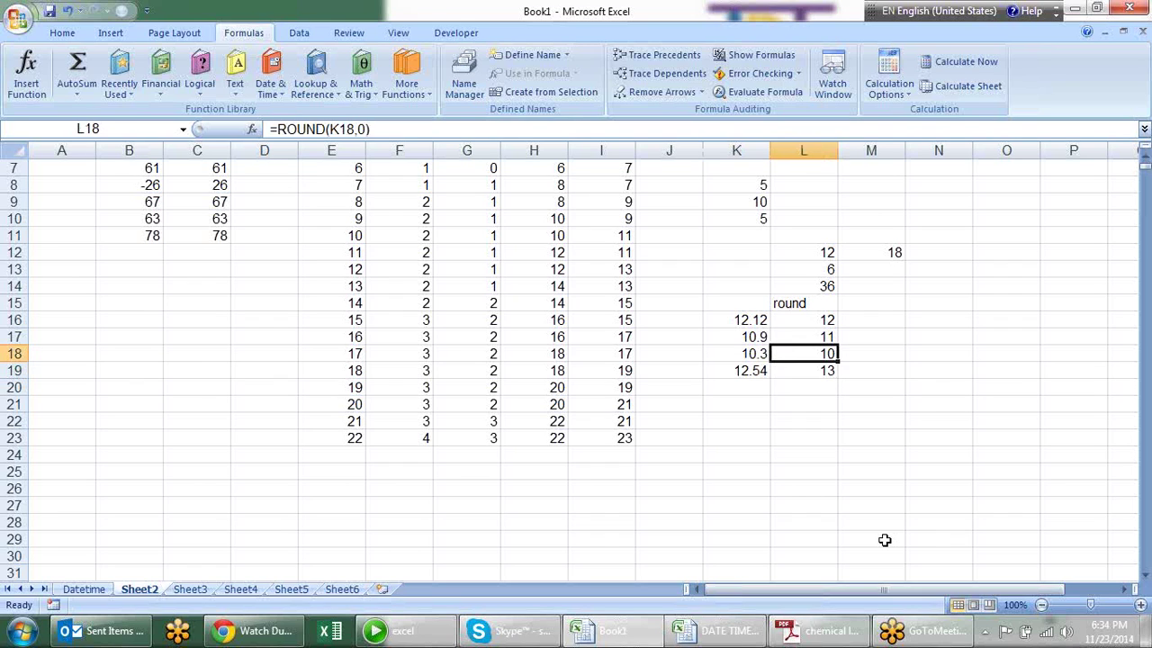
pyautogui.press('Up')
pyautogui.press('Up')
pyautogui.press('Up')
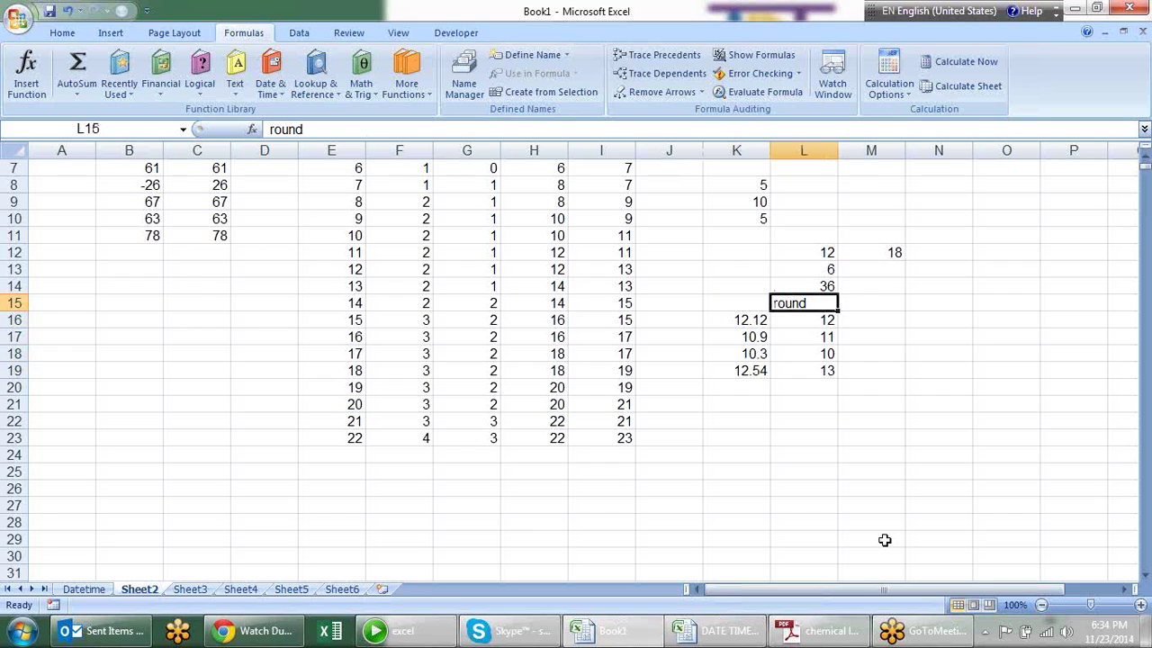
pyautogui.hotkey('ctrl', 'b')
pyautogui.press('Right')
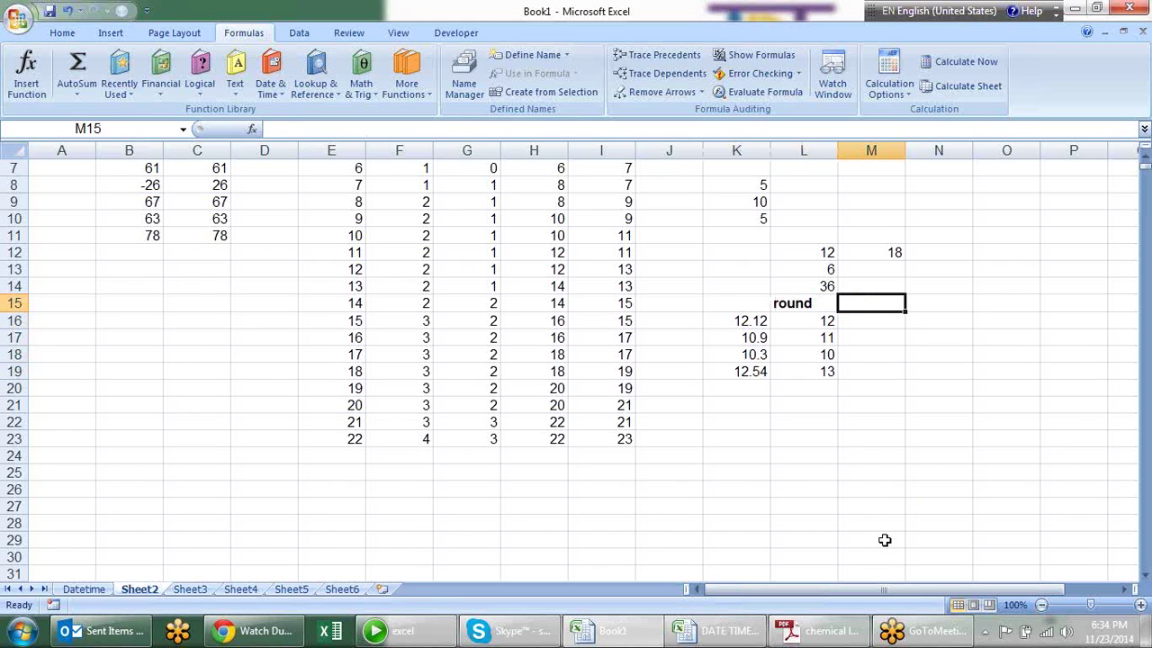
# Head M15 'roundup' and enter =ROUNDUP(K16,0) in M16.
pyautogui.write('roundup')
pyautogui.press('Return')
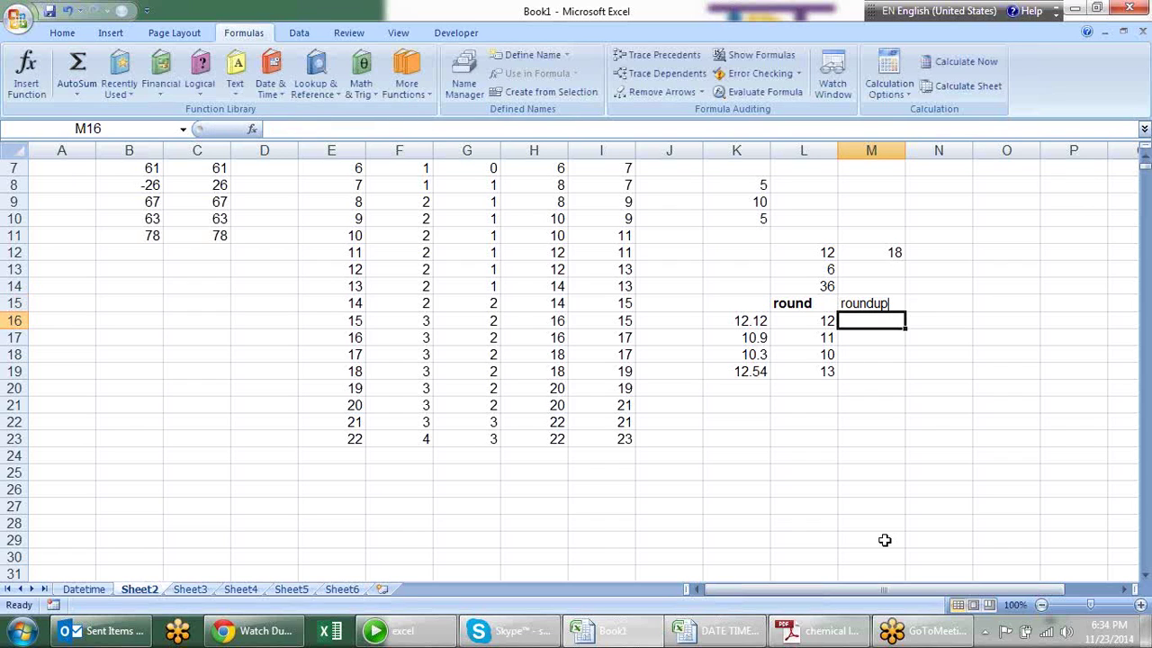
pyautogui.write('roun')
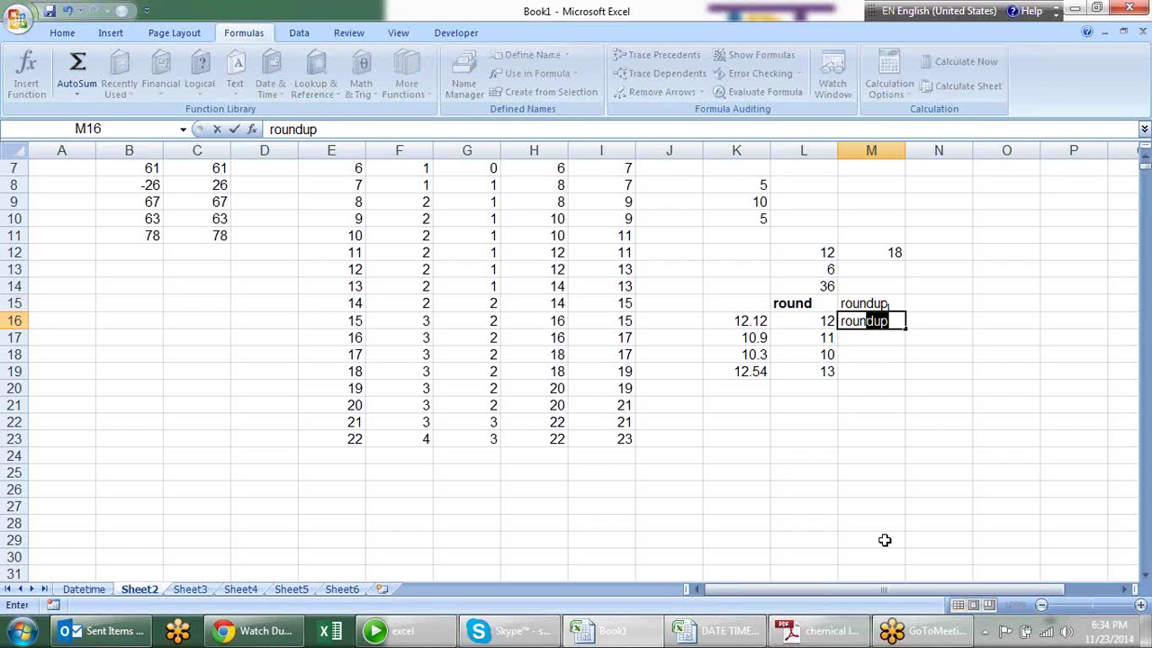
pyautogui.press('BackSpace')
pyautogui.press('BackSpace')
pyautogui.press('BackSpace')
pyautogui.press('BackSpace')
pyautogui.write('=r')
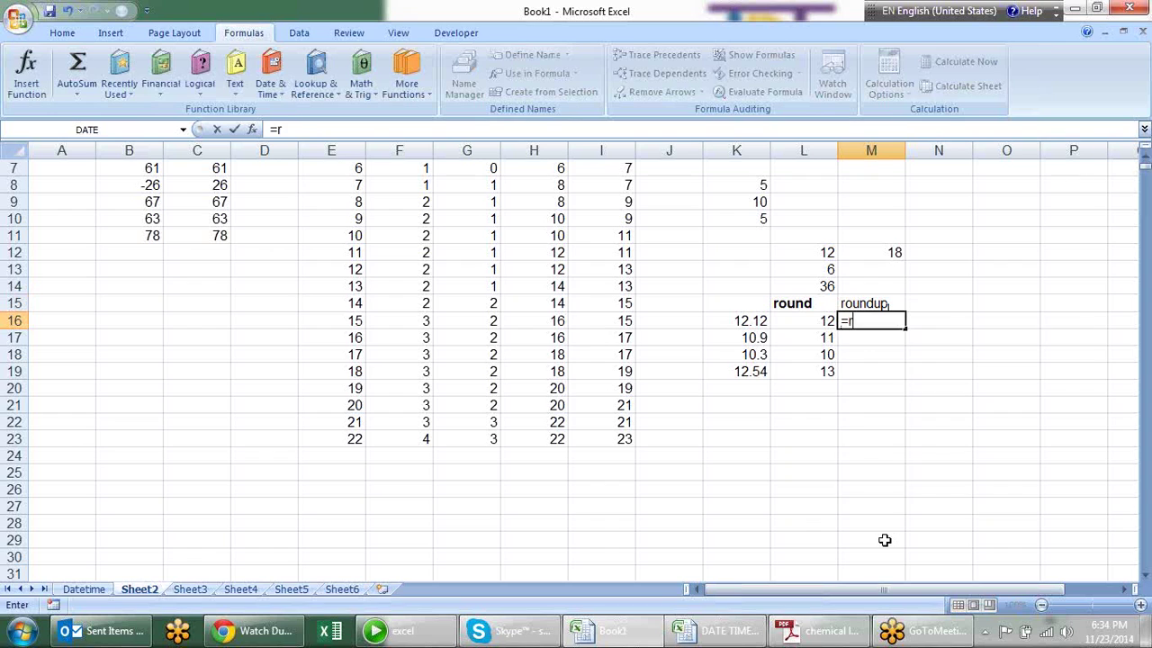
pyautogui.write('oun')
pyautogui.press('Down')
# Fill the ROUNDUP formula down to M19, giving 13, 11, 11, 13.
pyautogui.press('Down')
pyautogui.press('Tab')
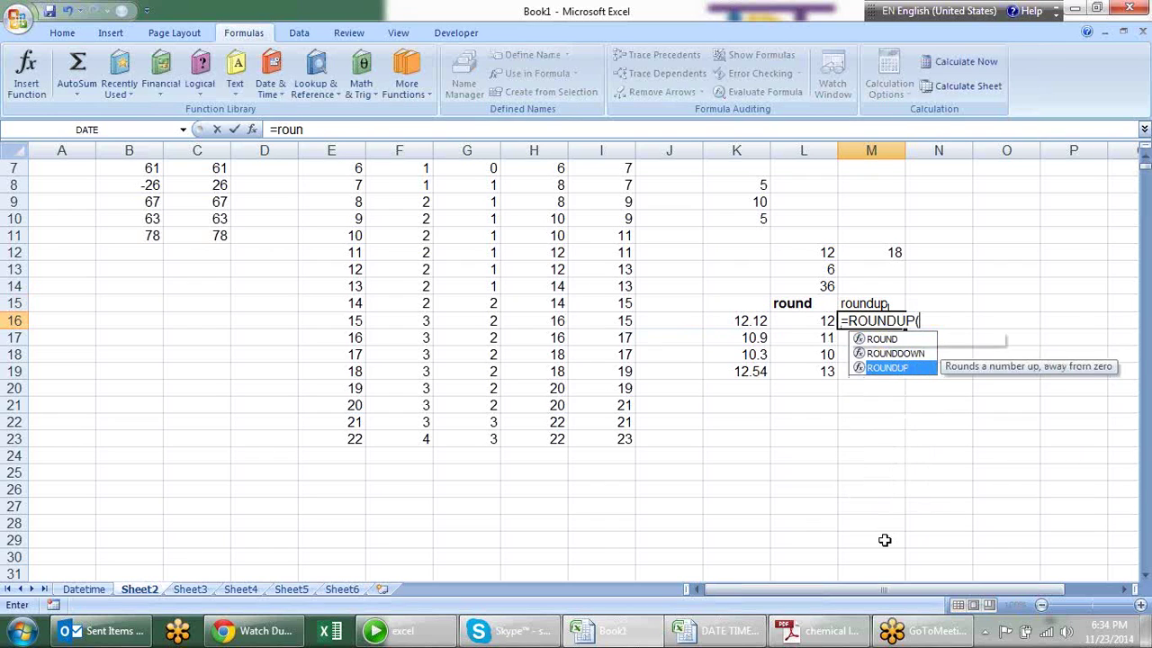
pyautogui.press('Left')
pyautogui.press('Left')
pyautogui.write(',0')
pyautogui.press('Return')
pyautogui.hotkey('ctrl', 'd')
pyautogui.press('Down')
pyautogui.hotkey('ctrl', 'd')
pyautogui.press('Down')
pyautogui.hotkey('ctrl', 'd')
pyautogui.press('Up')
pyautogui.press('Up')
pyautogui.press('Up')
pyautogui.press('Up')
pyautogui.press('Right')
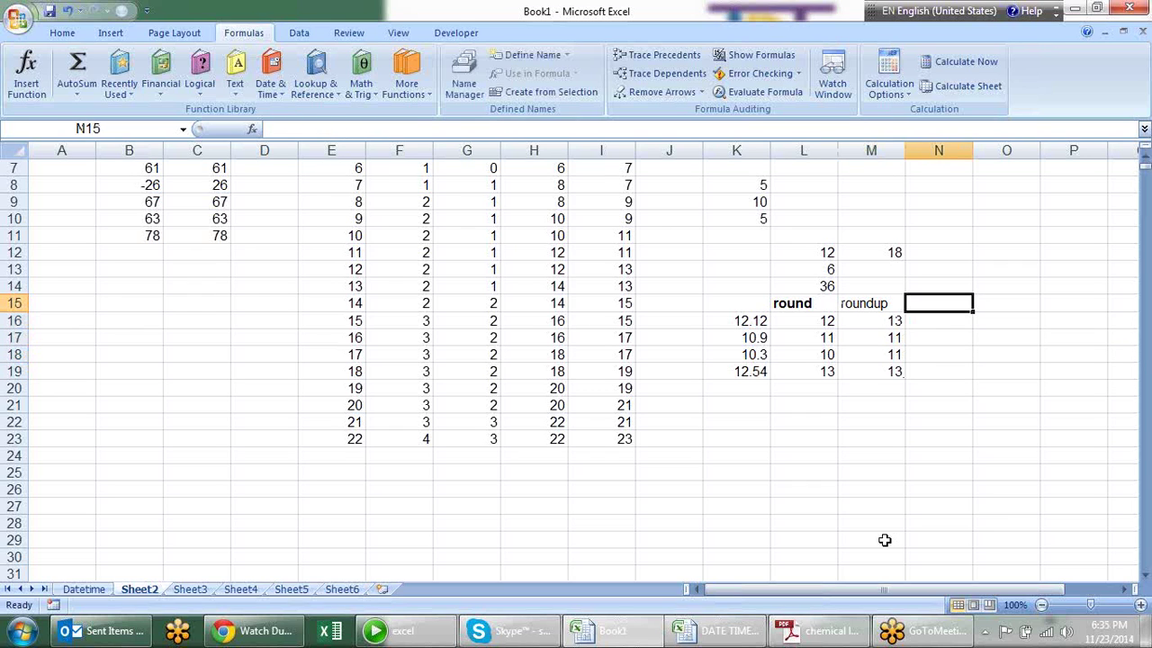
# Head N15 'rounddown' and enter =ROUNDDOWN(K16,0) in N16.
pyautogui.write('rounddown')
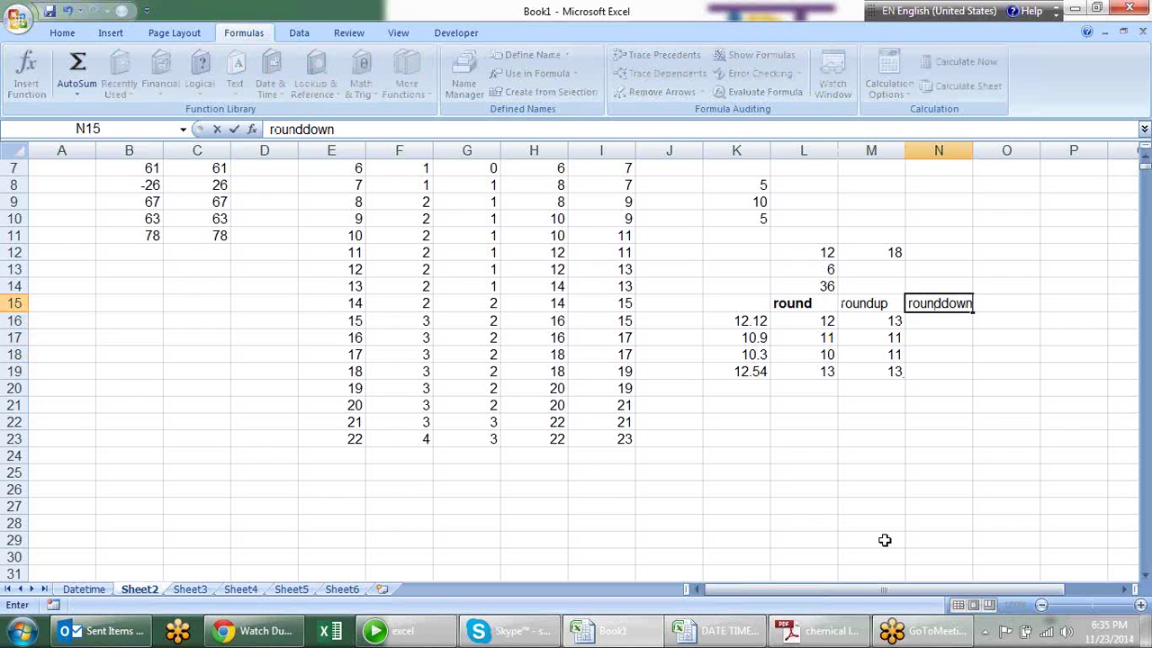
pyautogui.press('Return')
pyautogui.write('=r')
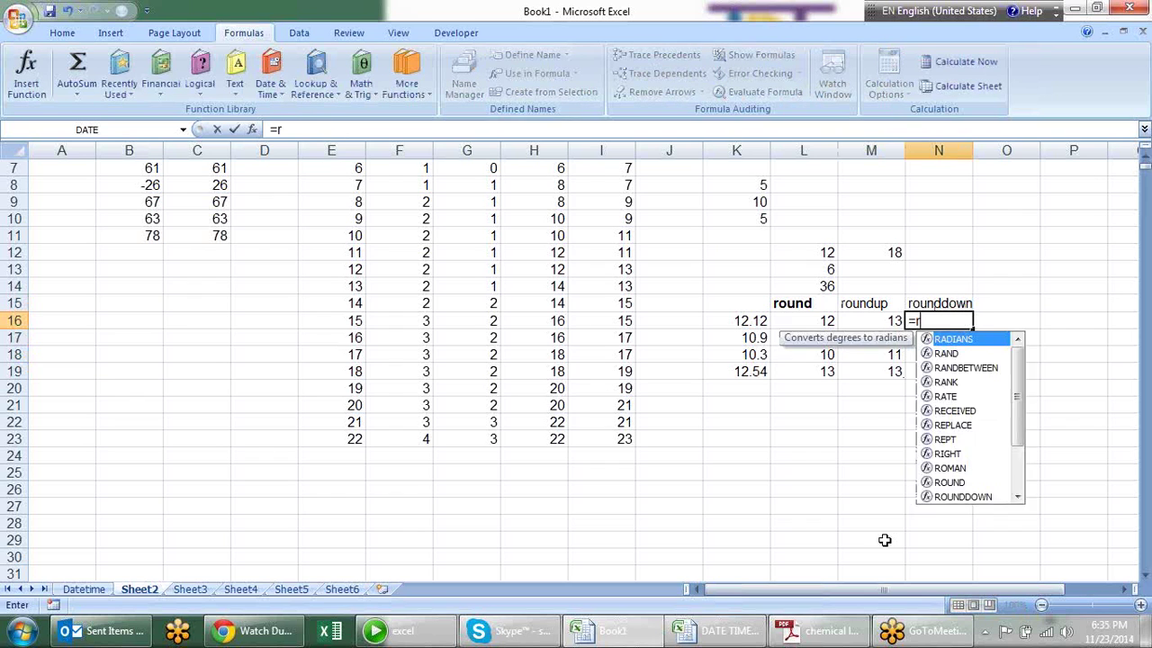
pyautogui.write('ound')
pyautogui.press('Down')
pyautogui.press('Tab')
pyautogui.press('Left')
pyautogui.press('Left')
pyautogui.press('Left')
pyautogui.write(',0)')
pyautogui.press('Return')
# Fill ROUNDDOWN down to N19 (12, 10, 10, 12) and compare it with ROUNDUP.
pyautogui.hotkey('ctrl', 'd')
pyautogui.press('Down')
pyautogui.hotkey('ctrl', 'd')
pyautogui.press('Down')
pyautogui.hotkey('ctrl', 'd')
pyautogui.press('Down')
pyautogui.press('Up')
pyautogui.press('Up')
pyautogui.press('Up')
pyautogui.press('Up')
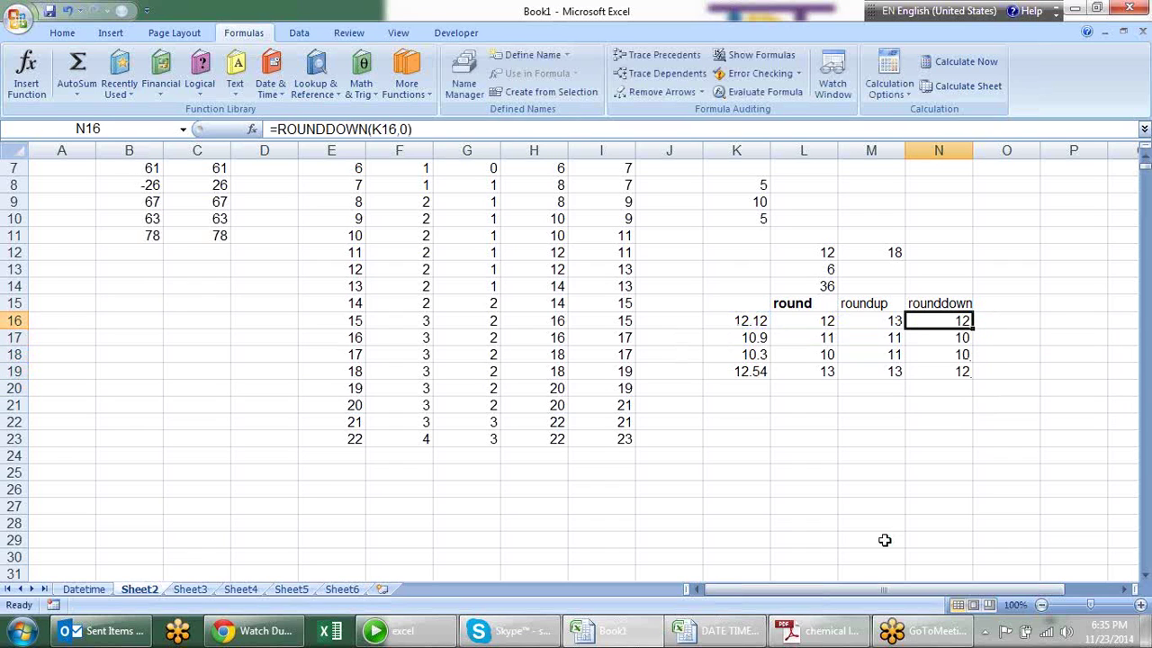
pyautogui.press('Left')
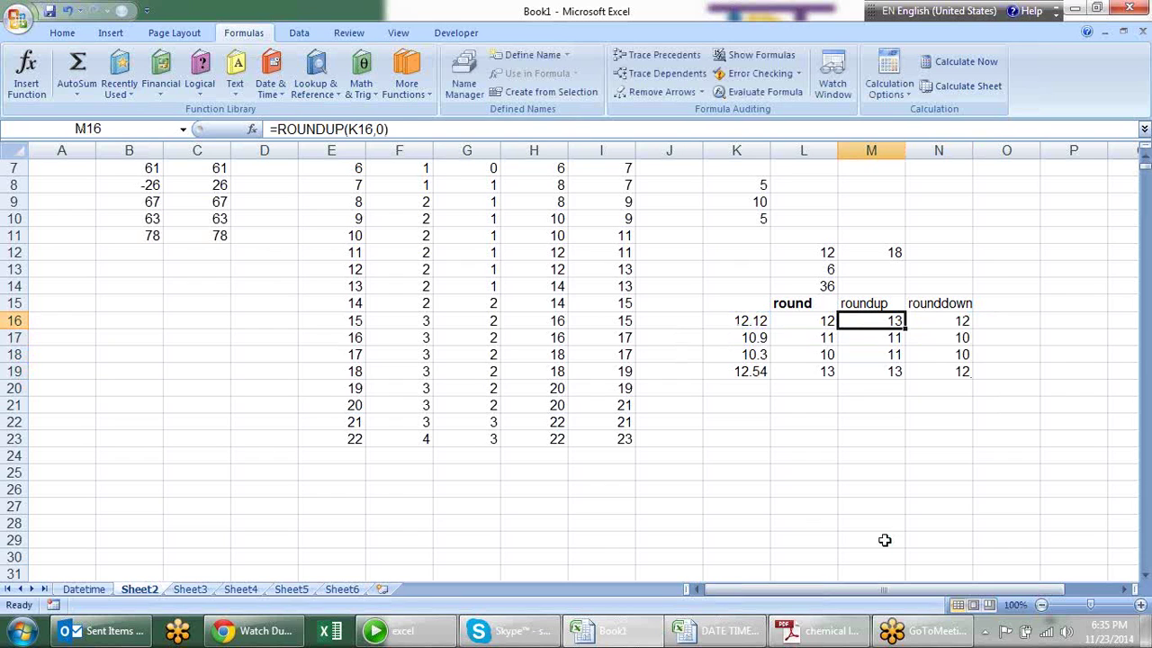
pyautogui.press('Right')
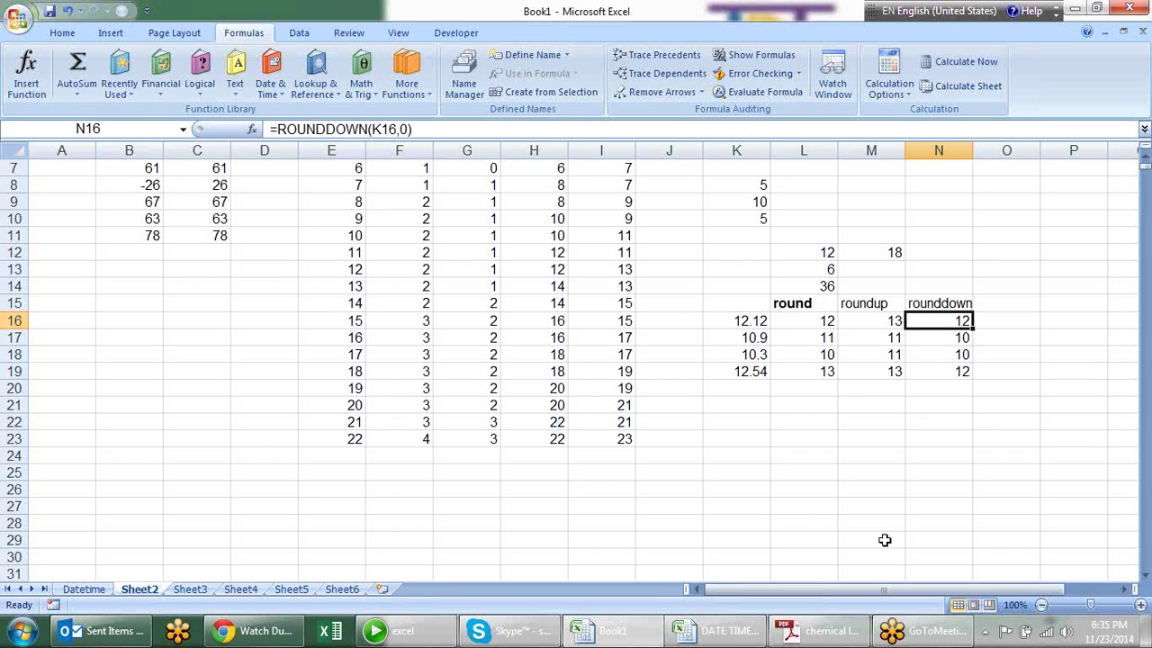
pyautogui.press('Right')
pyautogui.press('Right')
pyautogui.press('Right')
pyautogui.press('Right')
pyautogui.press('Right')
pyautogui.press('Left')
# Add the headings 'int' in O15 and 'trun' in P15.
pyautogui.press('Left')
pyautogui.press('Left')
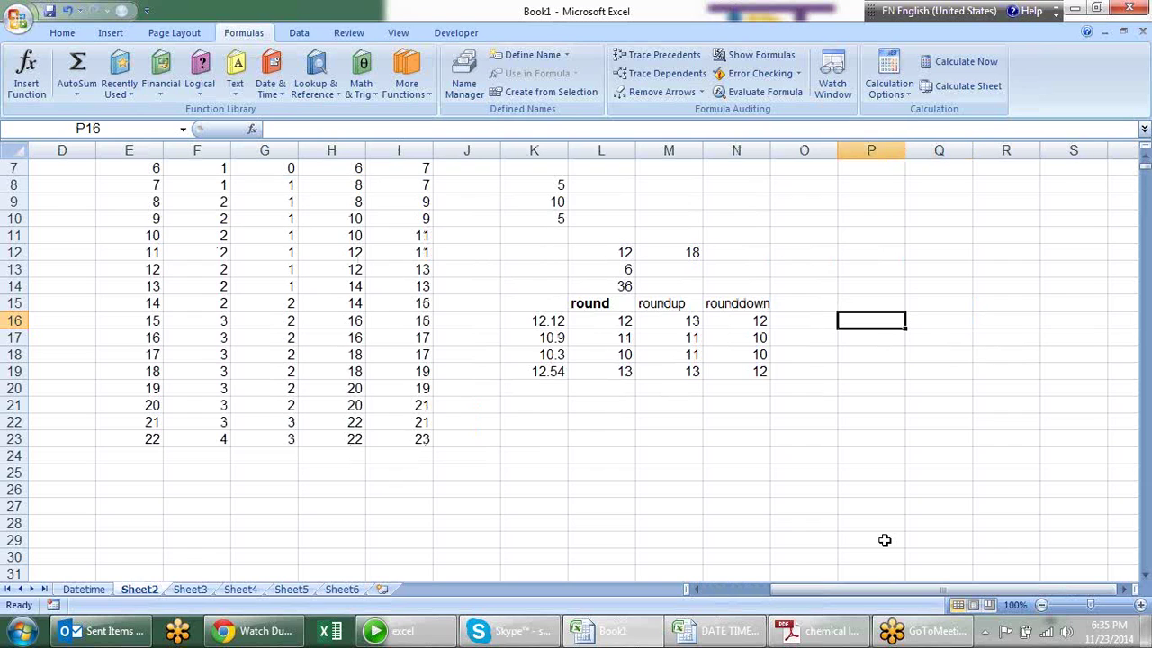
pyautogui.press('Left')
pyautogui.press('Up')
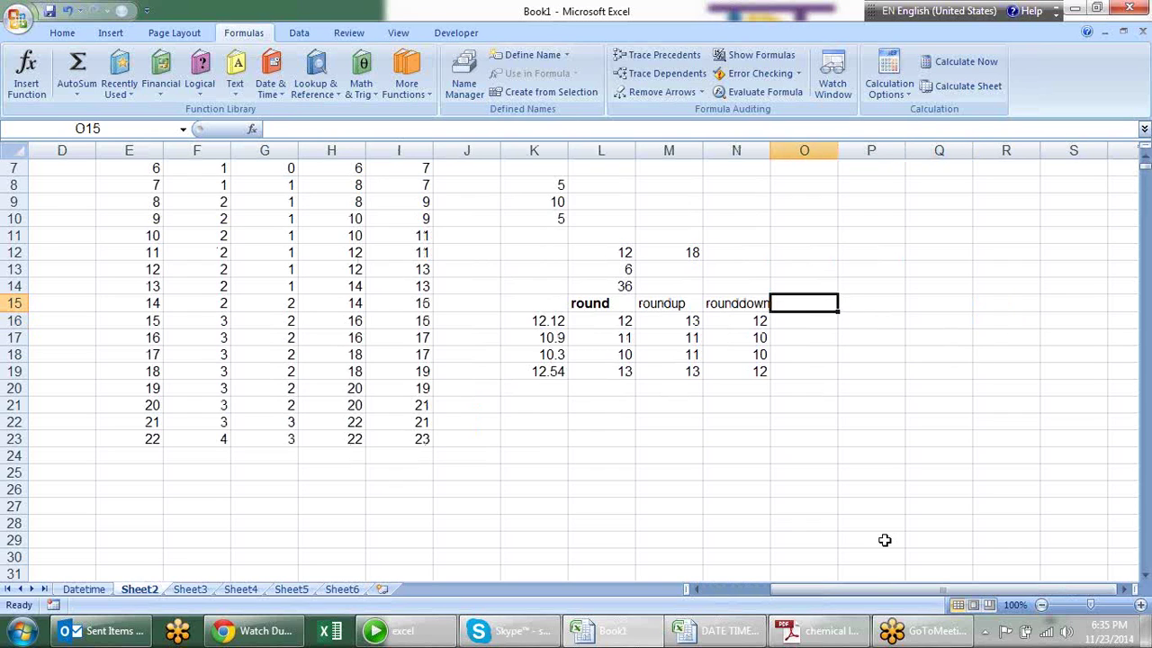
pyautogui.write('int')
pyautogui.press('Tab')
pyautogui.write('trun')
pyautogui.press('Return')
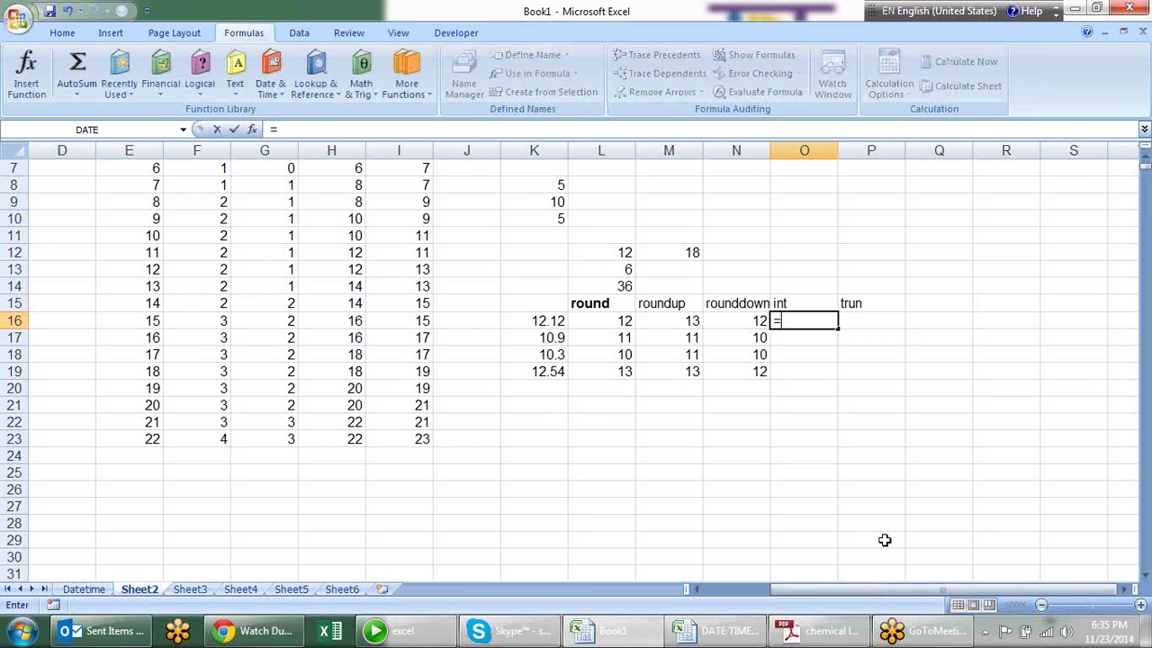
# Enter =INT(K16) in O16 and fill it down to O19.
pyautogui.write('=int')
pyautogui.press('Tab')
pyautogui.press('Left')
pyautogui.press('Left')
pyautogui.press('Left')
pyautogui.press('Left')
pyautogui.press('Return')
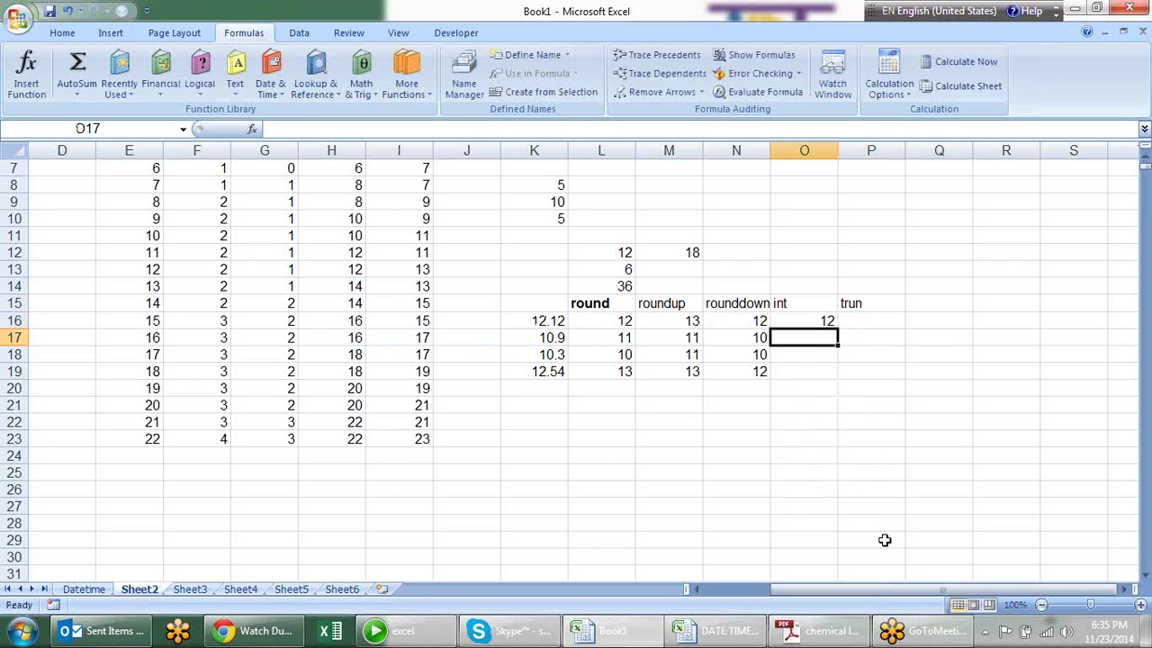
pyautogui.hotkey('ctrl', 'd')
pyautogui.press('Down')
pyautogui.hotkey('ctrl', 'd')
pyautogui.press('Down')
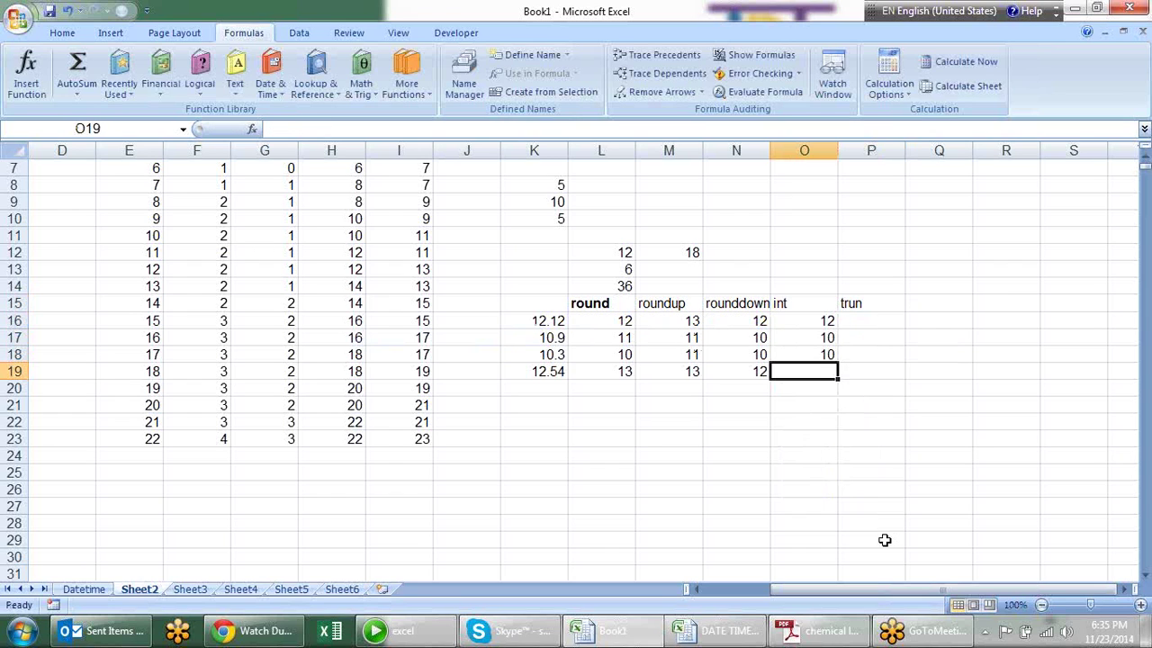
pyautogui.hotkey('ctrl', 'd')
# Make the int heading and the N15:P15 headings bold.
pyautogui.press('Down')
pyautogui.press('Up')
pyautogui.press('Up')
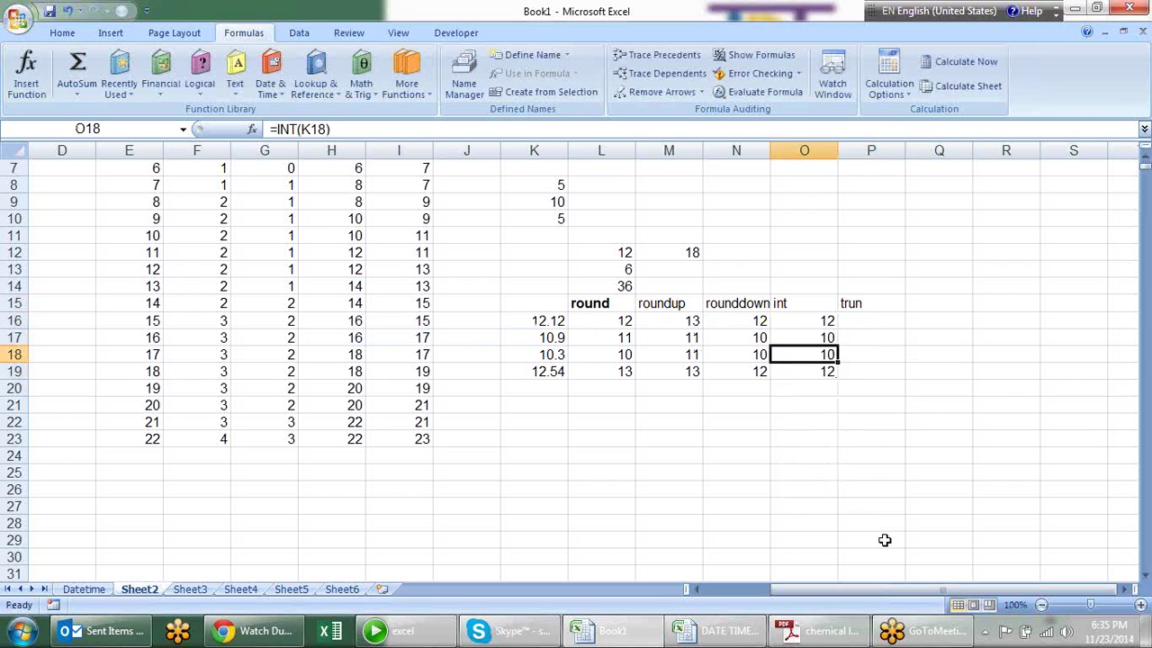
pyautogui.press('Up')
pyautogui.press('Up')
pyautogui.press('Up')
pyautogui.hotkey('ctrl', 'b')
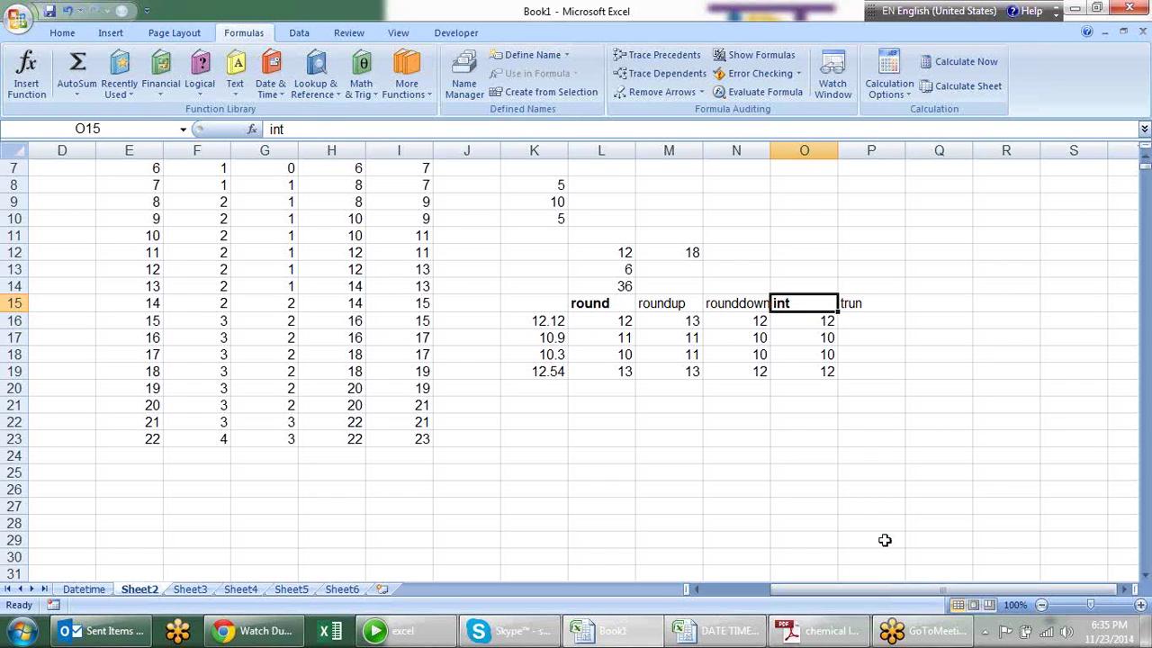
pyautogui.press('Left')
pyautogui.hotkey('shift', 'Right')
pyautogui.hotkey('shift', 'Right')
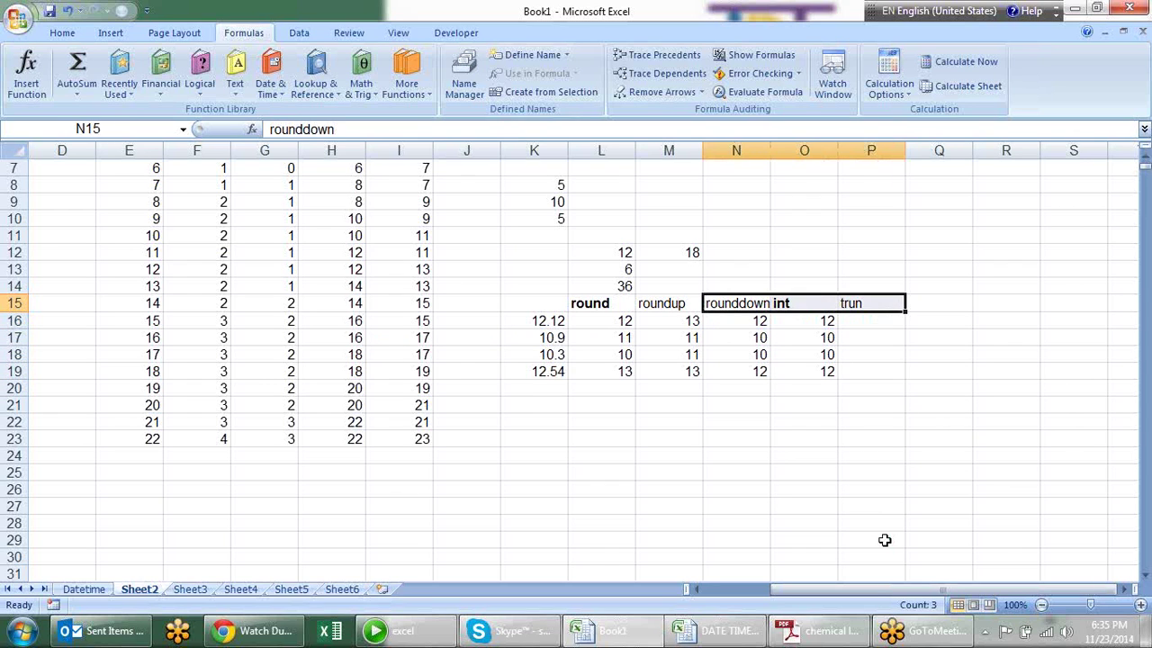
pyautogui.press('Delete')
pyautogui.hotkey('ctrl', 'z')
pyautogui.hotkey('ctrl', 'b')
pyautogui.press('Right')
pyautogui.press('Right')
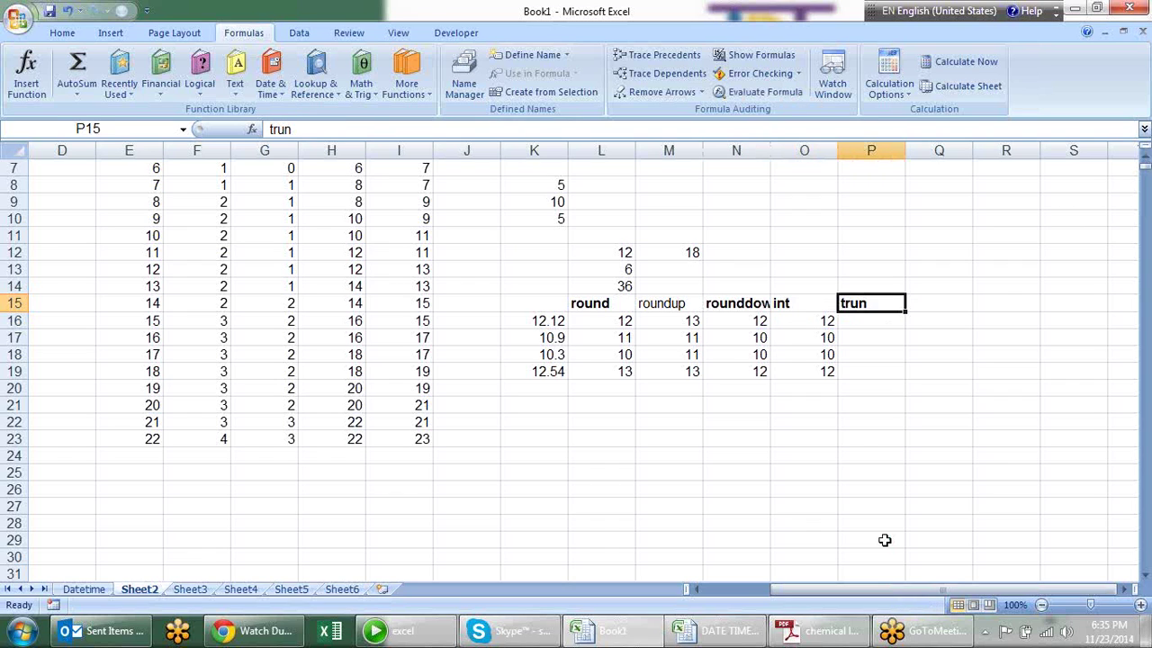
# Correct the P15 heading to 'trunc' and enter =TRUNC(O16,0) in P16.
pyautogui.press('F2')
pyautogui.write('c')
pyautogui.press('Return')
pyautogui.write('=tru')
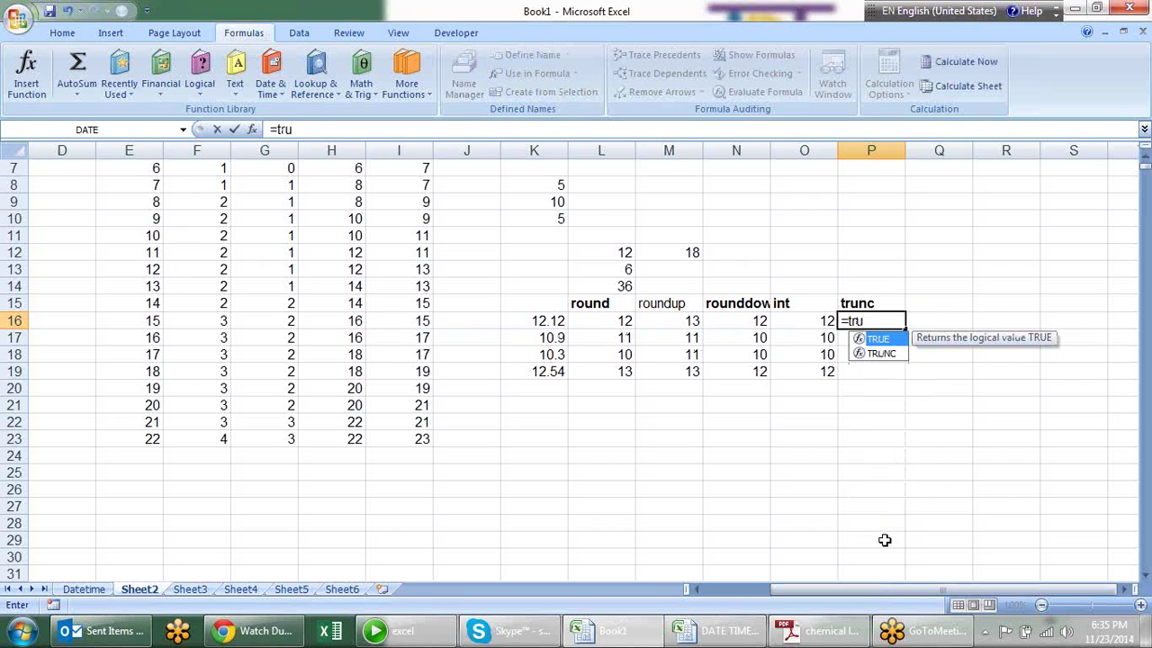
pyautogui.press('Down')
pyautogui.press('Tab')
pyautogui.press('Left')
pyautogui.press('Left')
pyautogui.press('Right')
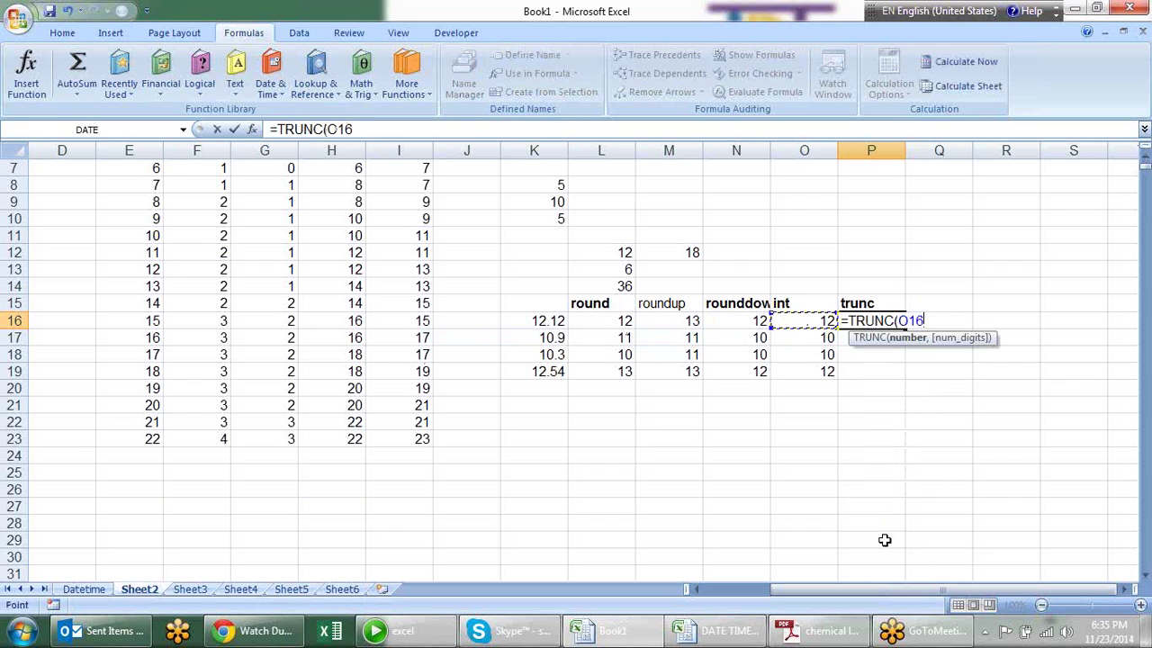
pyautogui.write(',0')
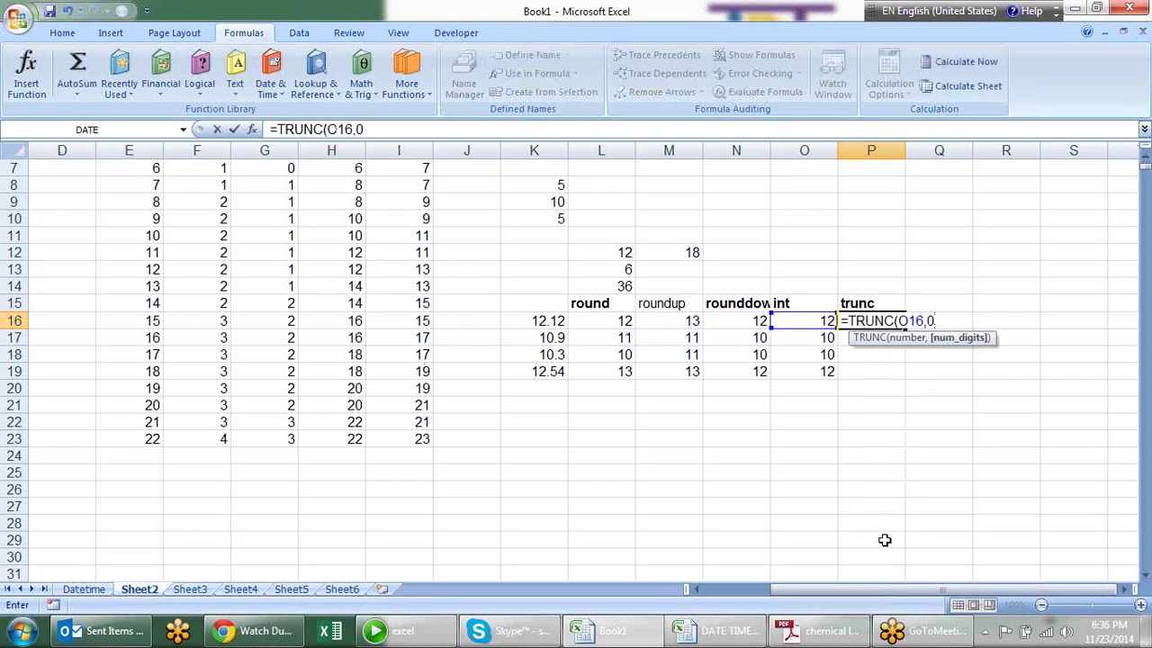
pyautogui.write(')')
pyautogui.press('Return')
# Fill the TRUNC formula down to P19, giving 12, 10, 10, 12.
pyautogui.hotkey('ctrl', 'd')
pyautogui.press('Return')
pyautogui.hotkey('ctrl', 'd')
pyautogui.press('Return')
pyautogui.hotkey('ctrl', 'd')
pyautogui.press('Return')
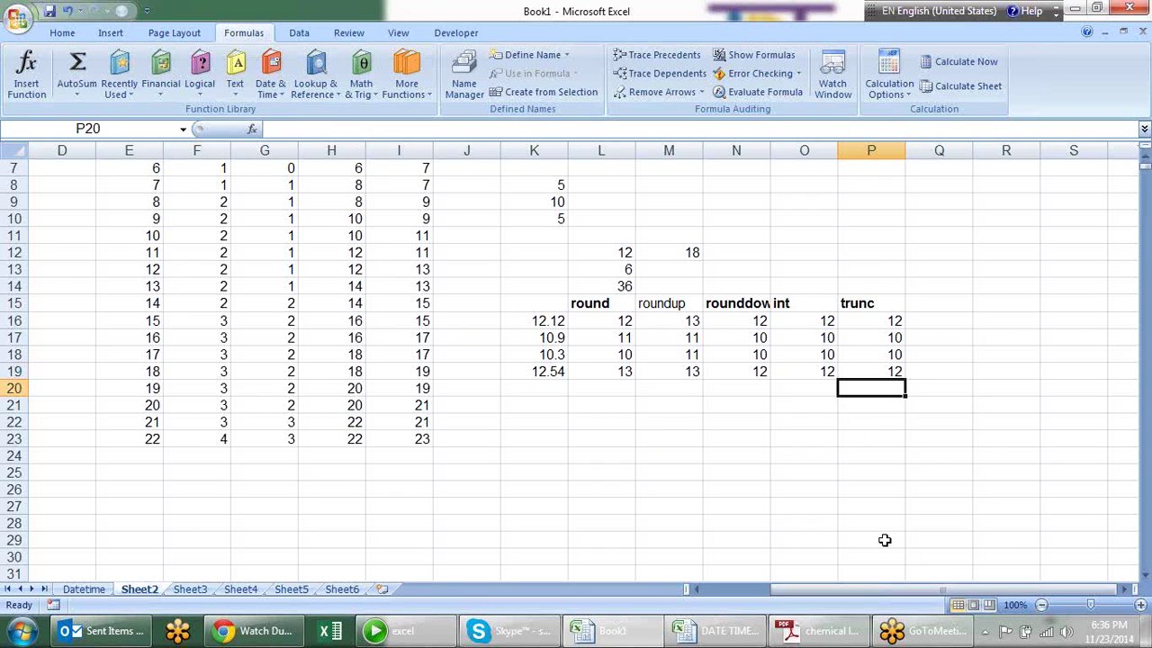
pyautogui.press('Left')
pyautogui.press('Left')
pyautogui.press('Left')
pyautogui.press('Left')
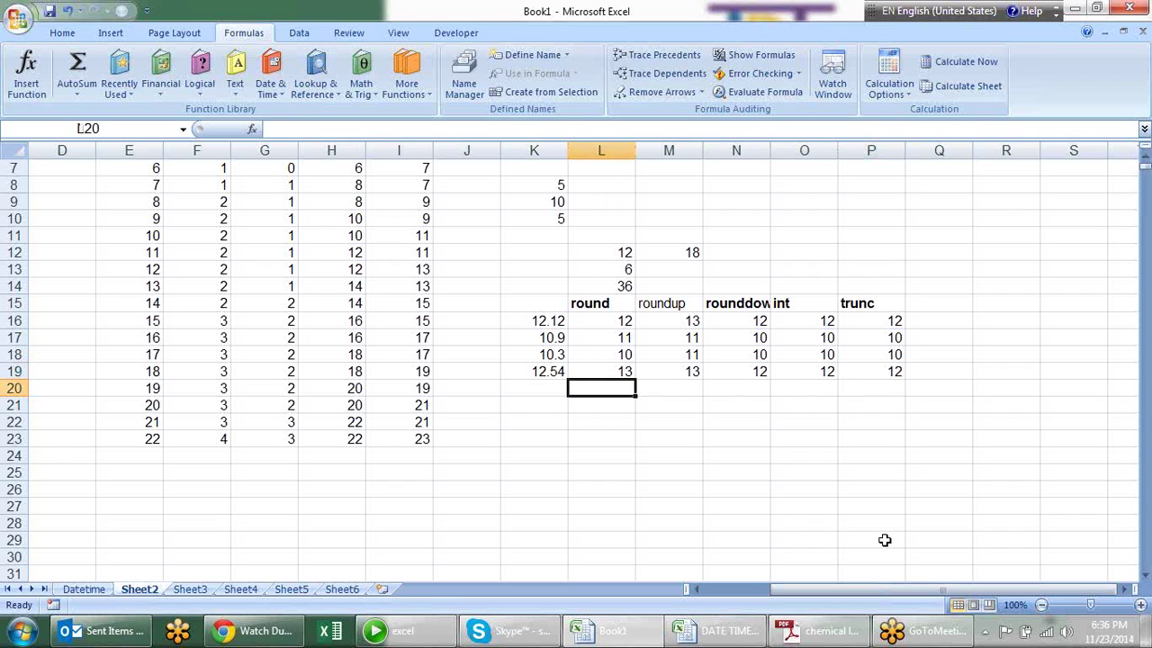
pyautogui.press('Up')
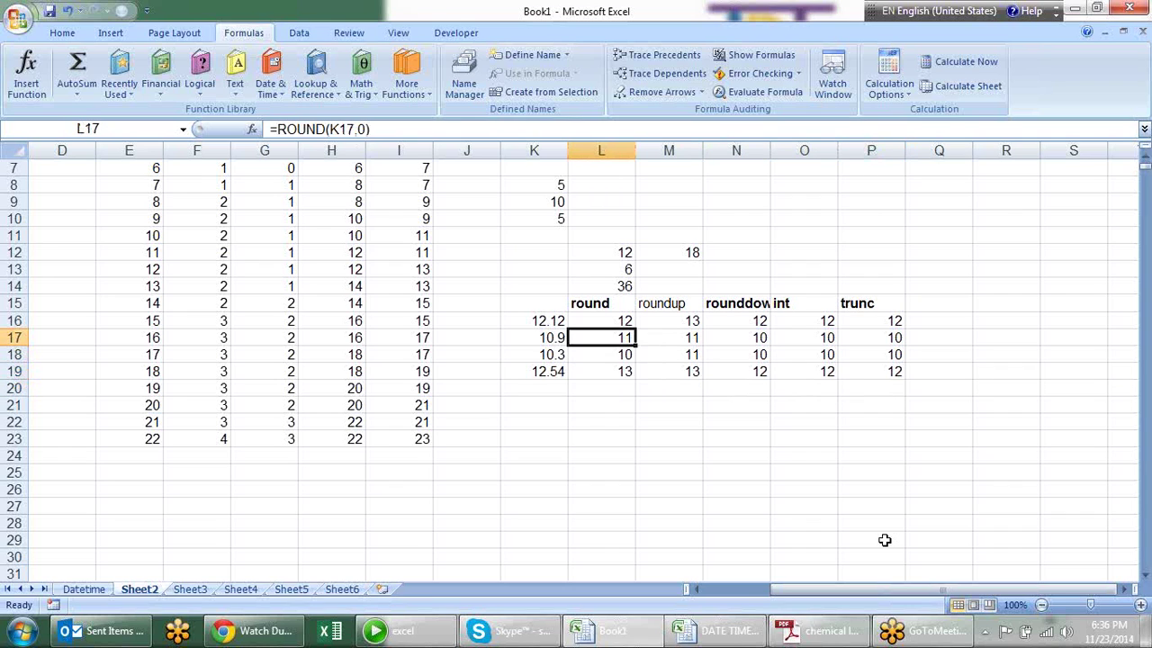
pyautogui.press('Down')
pyautogui.press('Down')
pyautogui.press('Down')
pyautogui.press('Down')
# Enter 1223 in K21 and a ROUND-to-hundreds formula =ROUND(K21,-2) in L21.
pyautogui.press('Left')
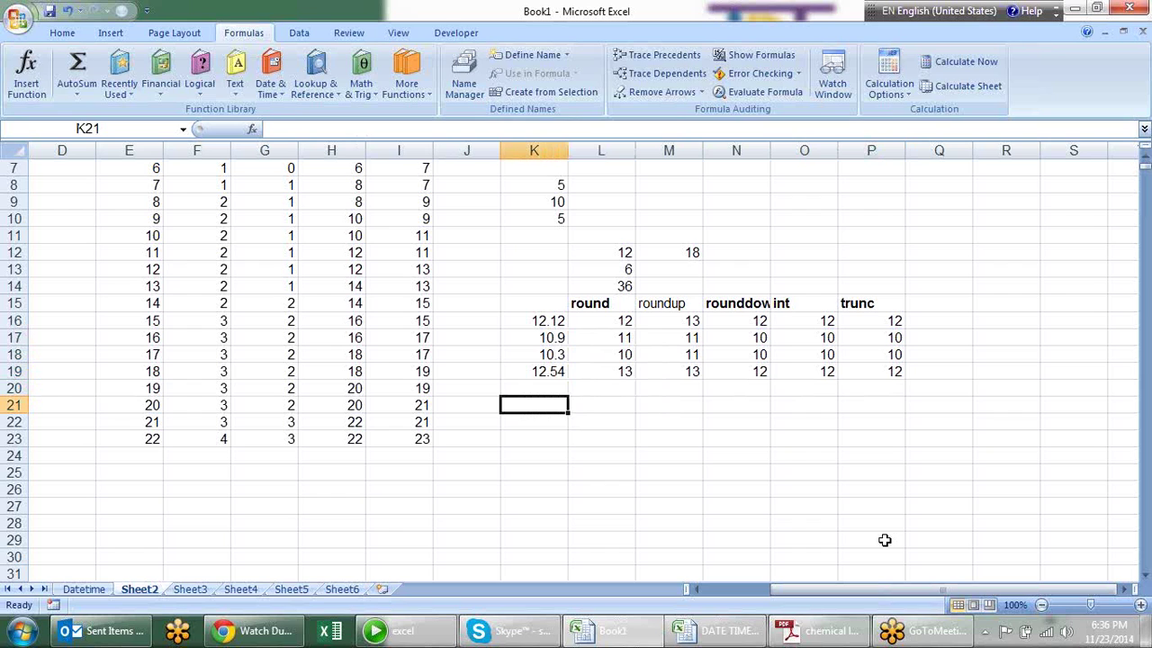
pyautogui.write('1223')
pyautogui.press('Return')
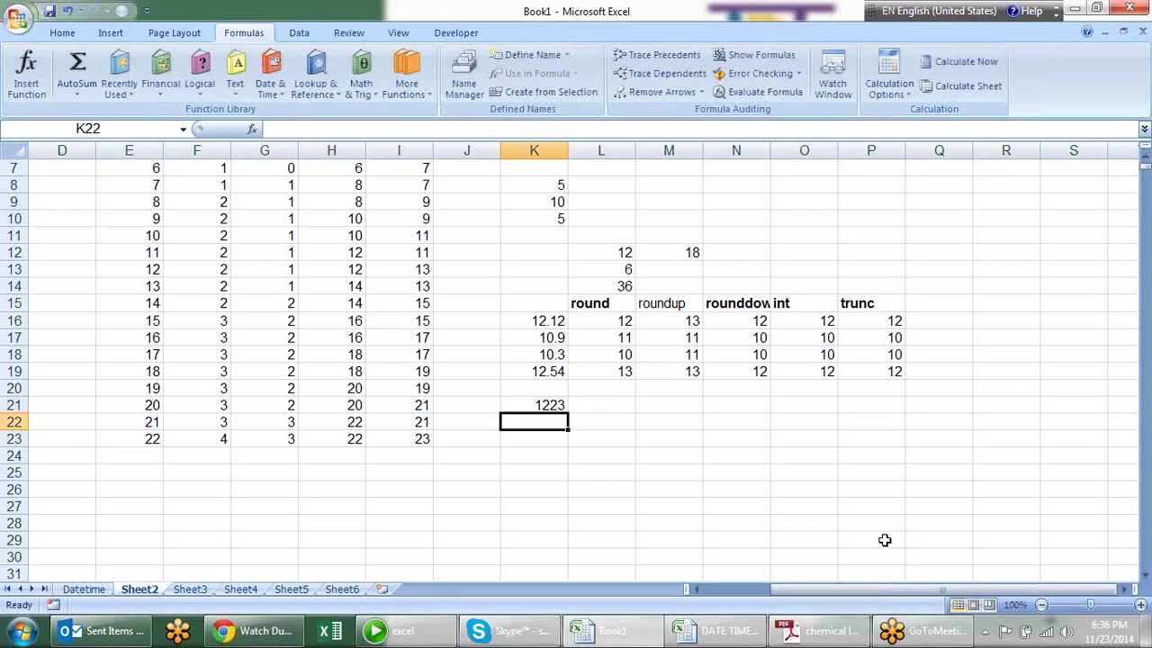
pyautogui.press('Up')
pyautogui.press('Right')
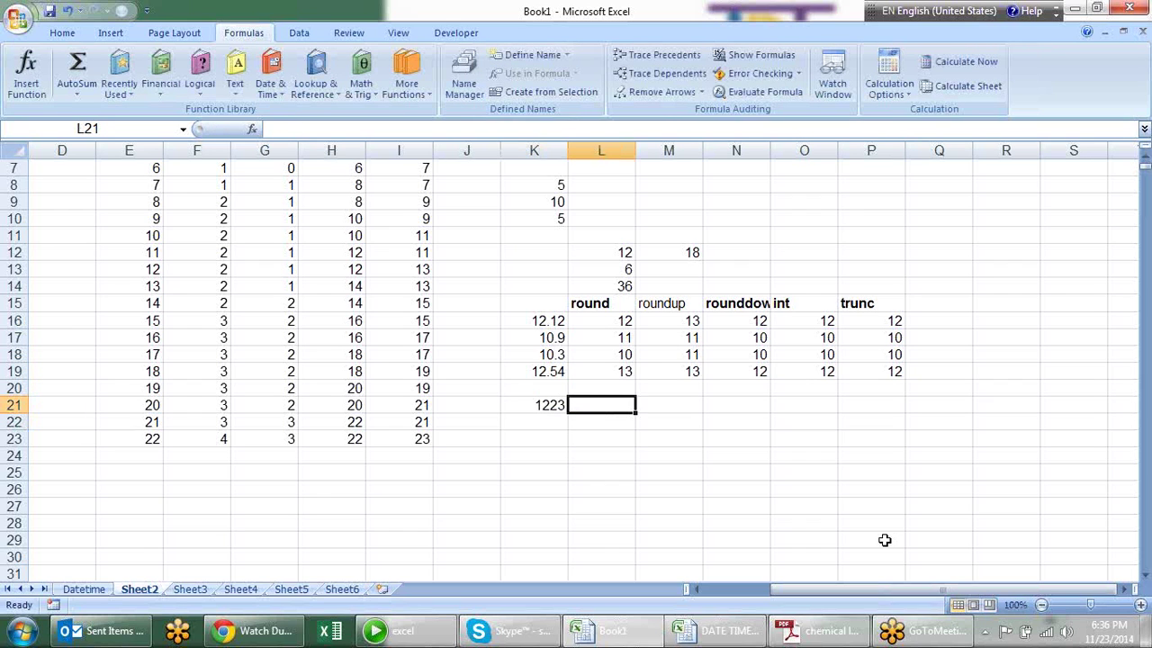
pyautogui.write('=roun')
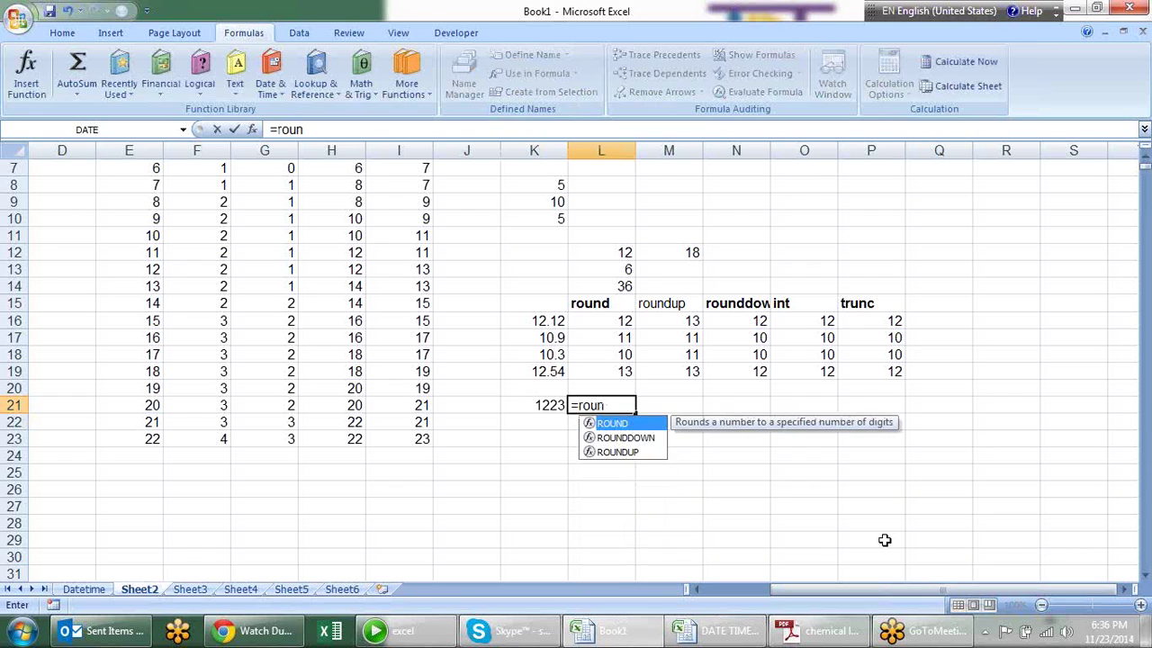
pyautogui.press('Tab')
pyautogui.press('Left')
pyautogui.write(',')
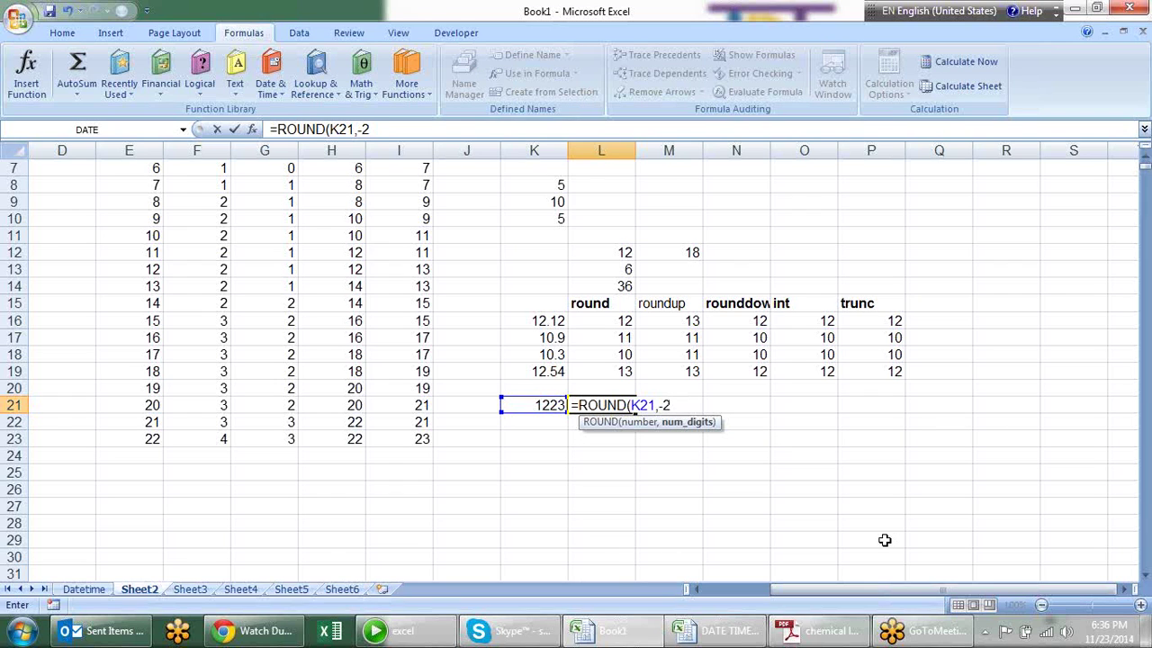
pyautogui.press('Return')
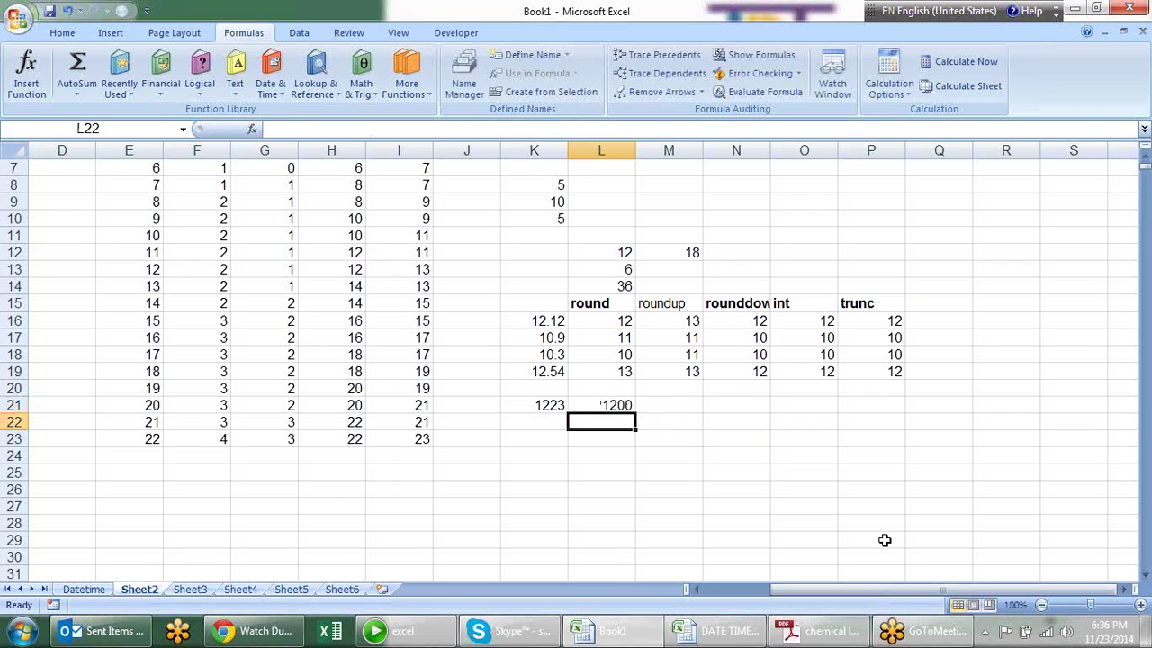
# Change K21 to 1253 and confirm L21 rounds it to 1300.
pyautogui.press('Up')
pyautogui.press('Left')
pyautogui.press('F2')
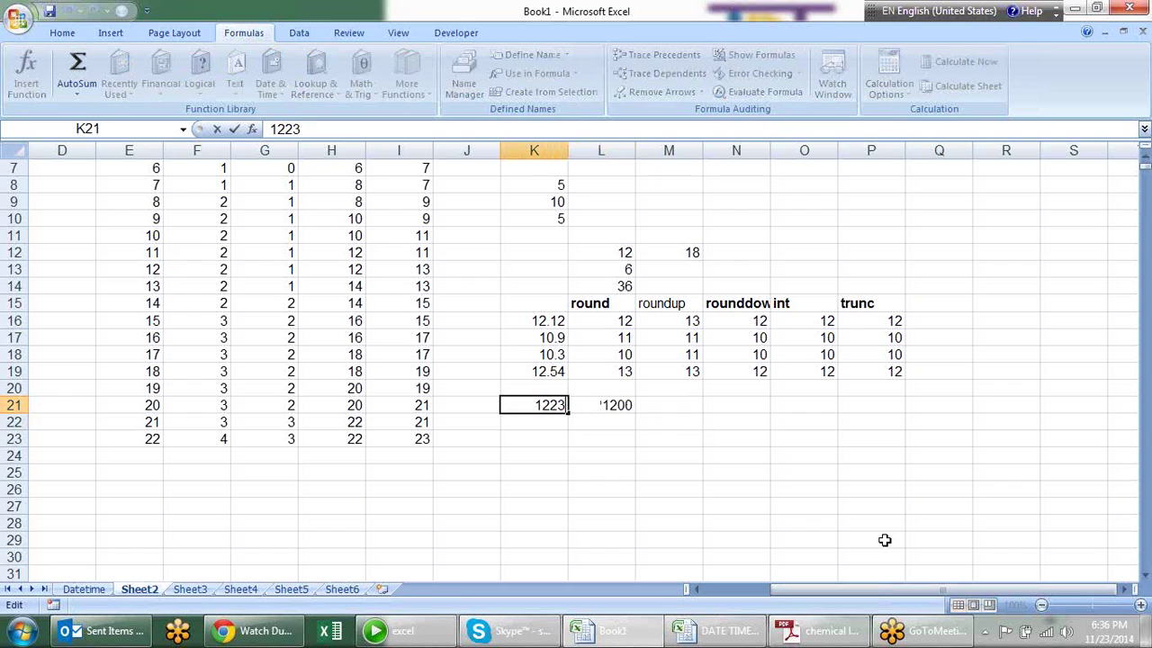
pyautogui.press('Left')
pyautogui.press('BackSpace')
pyautogui.write('5')
pyautogui.press('Return')
pyautogui.press('Up')
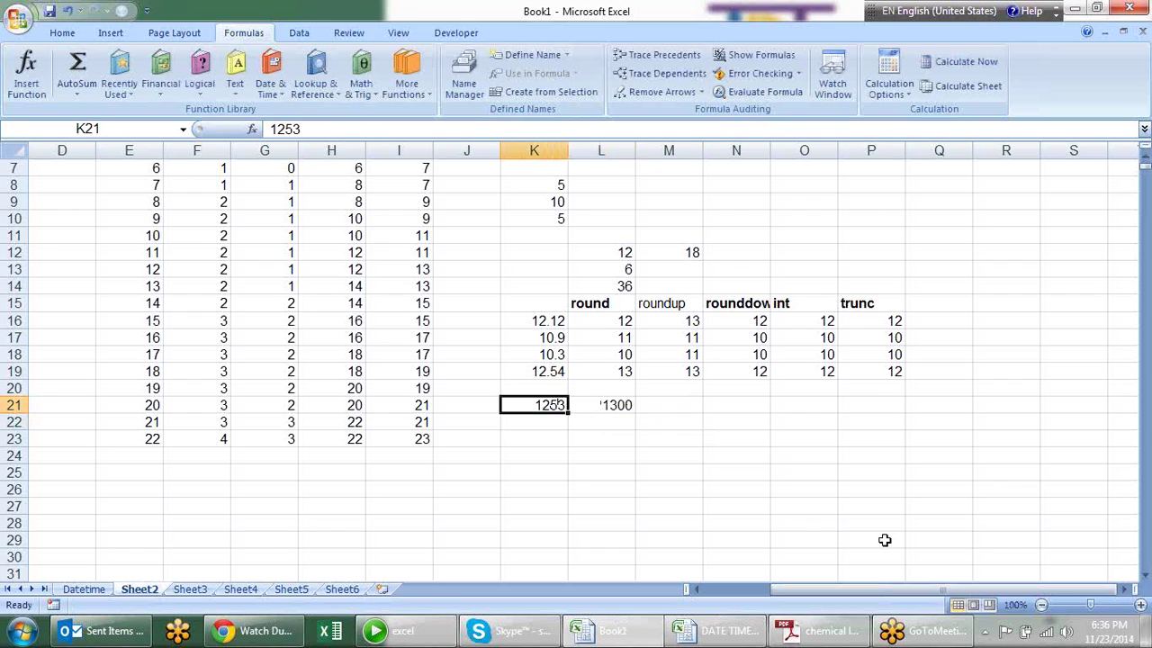
pyautogui.press('Right')
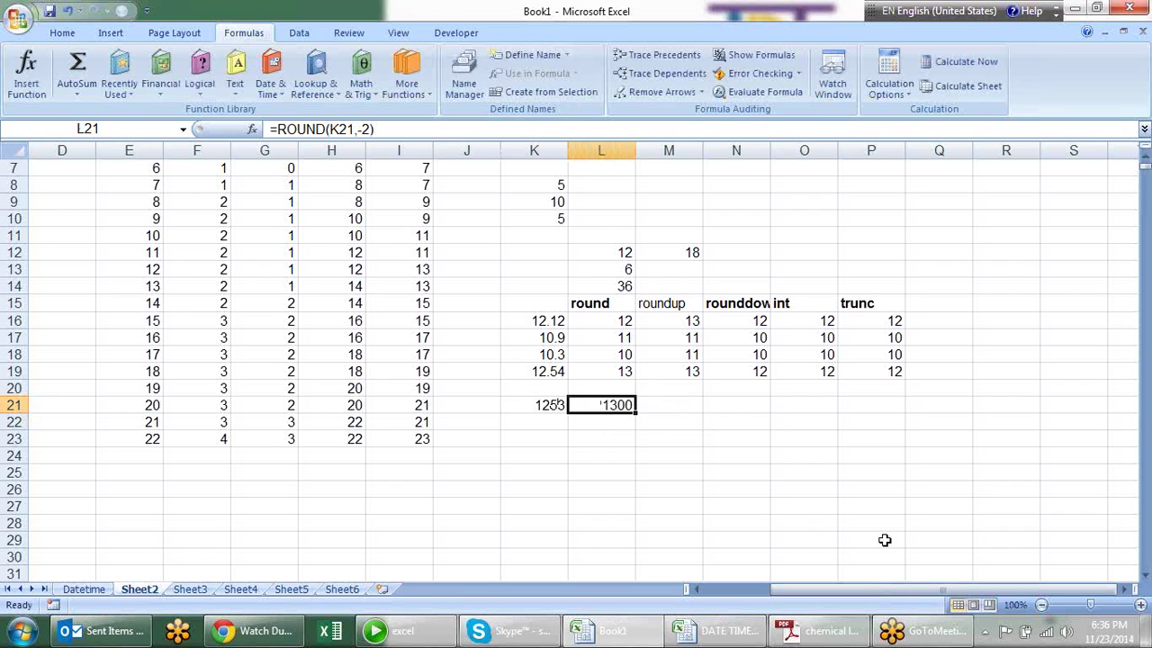
# Browse the Math & Trig function list, then close it.
pyautogui.click(671, 436)
pyautogui.click(342, 97)
pyautogui.click(361, 89)
pyautogui.moveTo(476, 196); pyautogui.dragTo(474, 336)
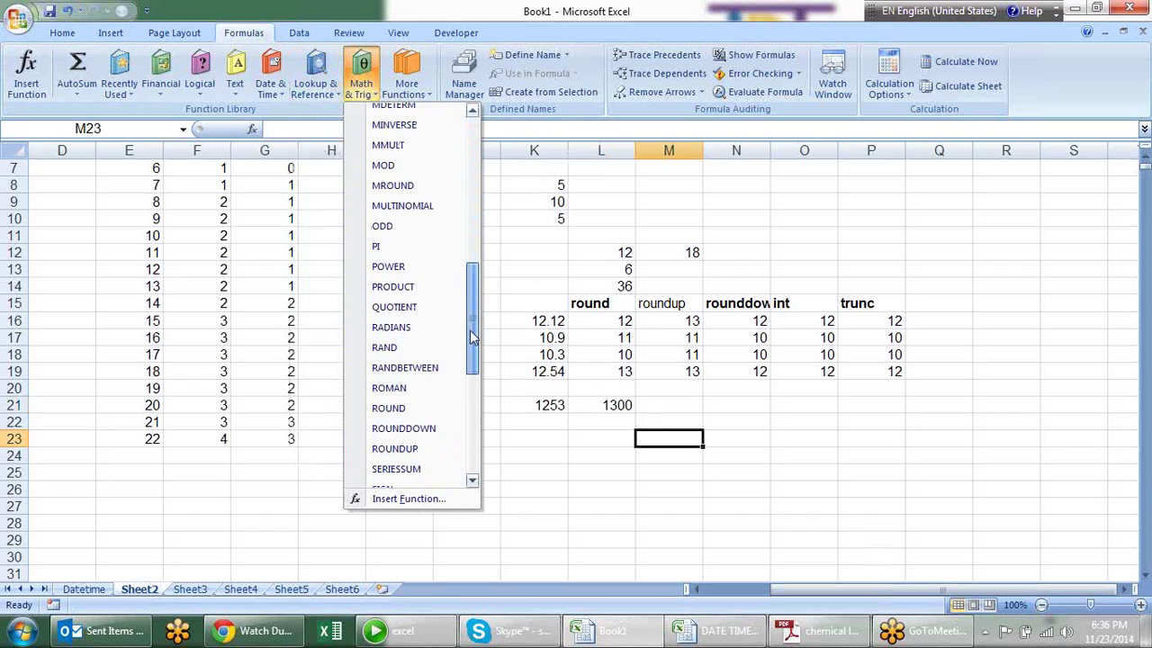
pyautogui.click(576, 455)
pyautogui.click(589, 458)
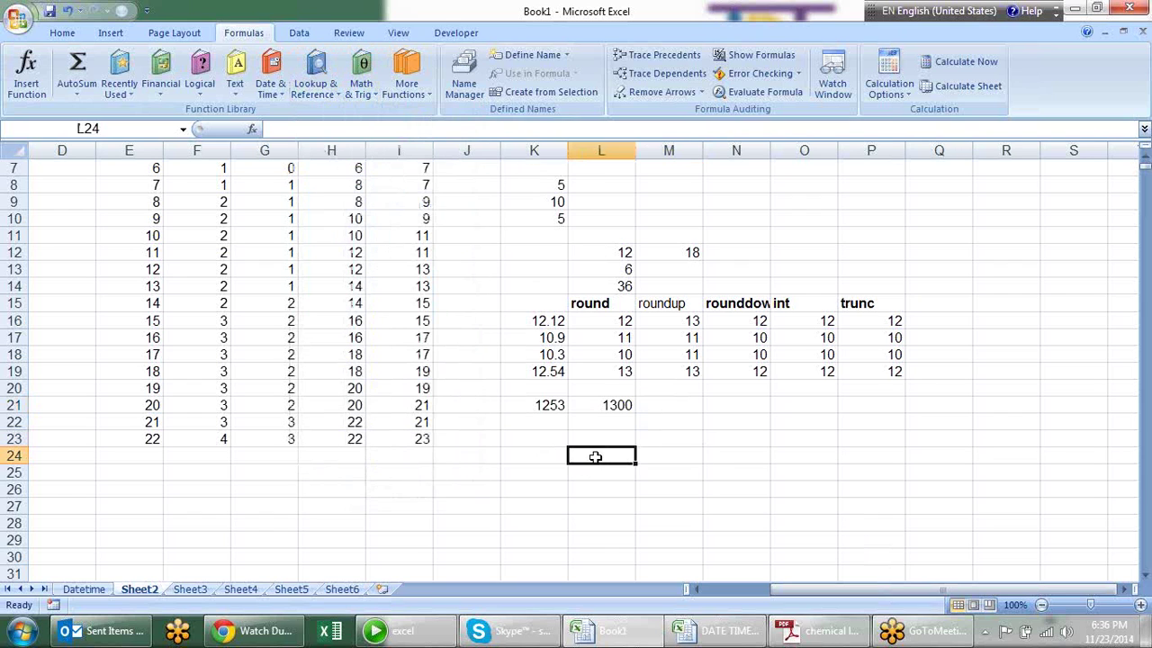
pyautogui.click(531, 441)
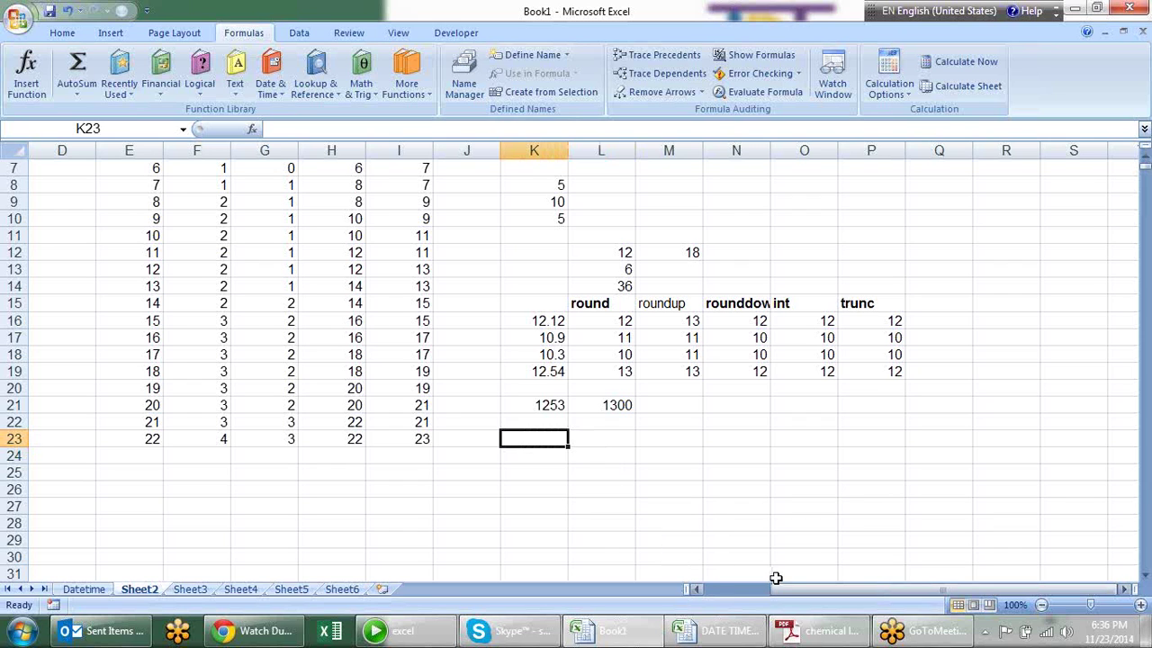
pyautogui.moveTo(770, 589); pyautogui.dragTo(720, 605)
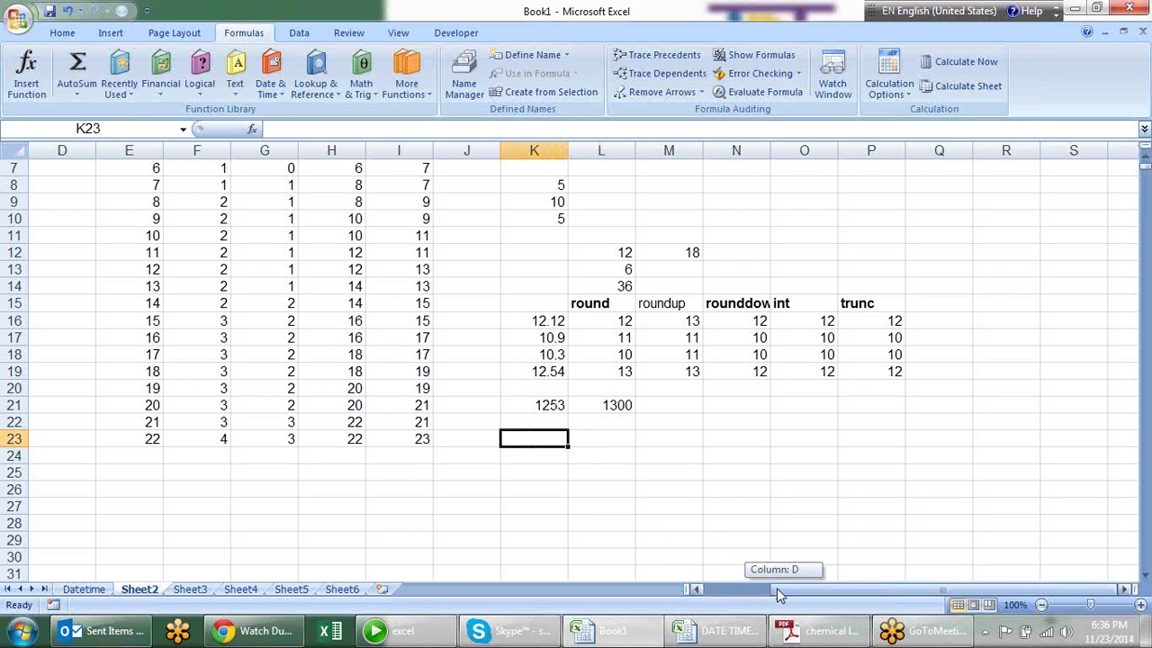
# Label A25 'radius' and enter the radius value 7 in B25.
pyautogui.click(94, 477)
pyautogui.write('radius')
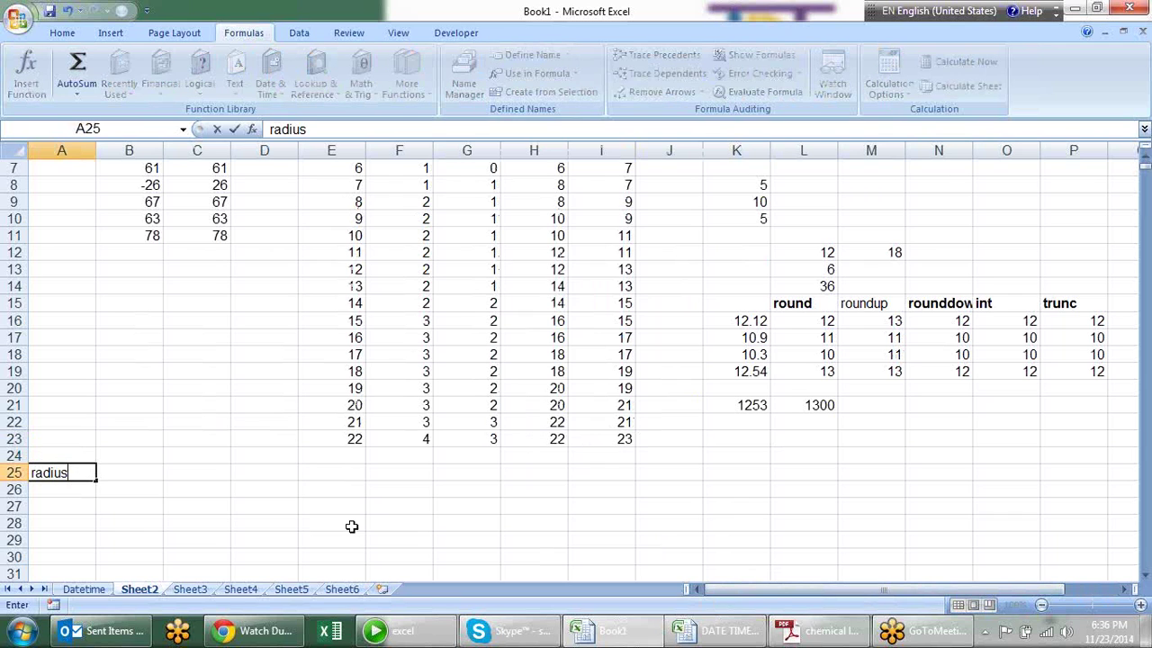
pyautogui.press('Tab')
pyautogui.write('7')
pyautogui.press('Tab')
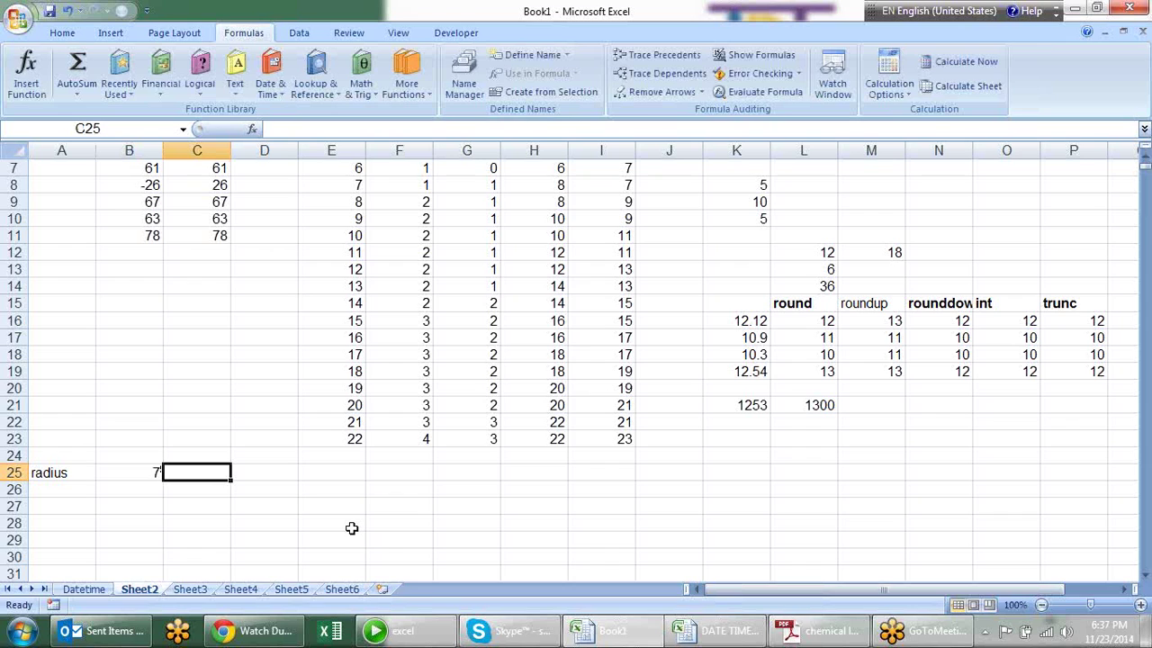
# Enter =PI()*B25*B25 in C25 to compute the circle area 153.938.
pyautogui.write('=pi')
pyautogui.press('Tab')
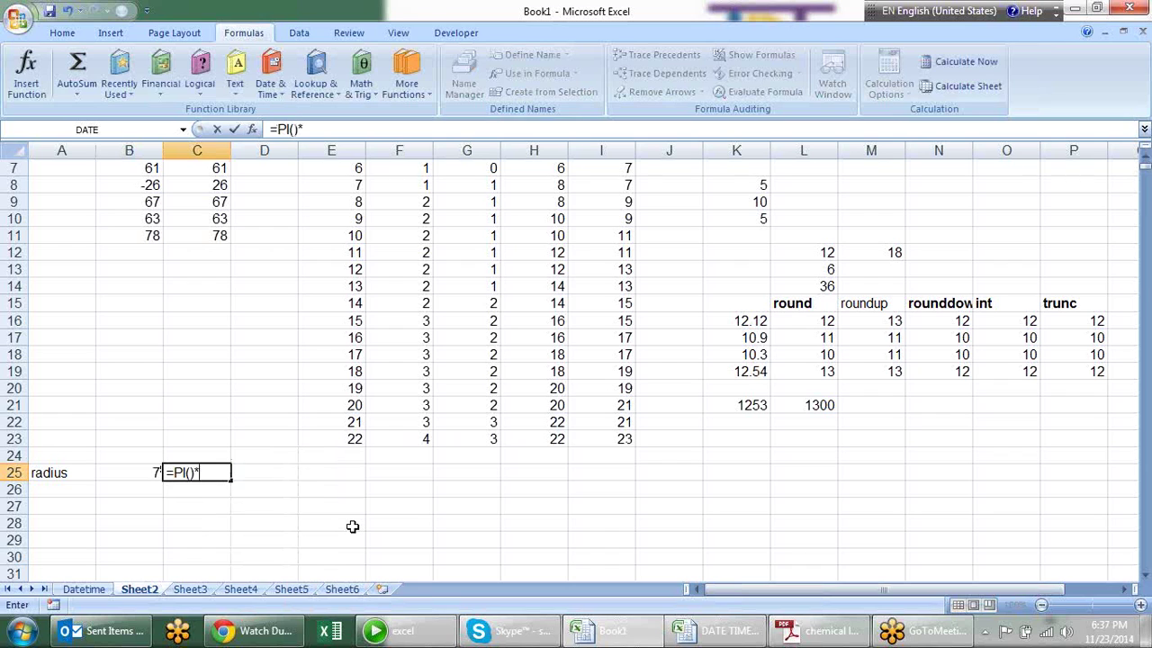
pyautogui.click(151, 472)
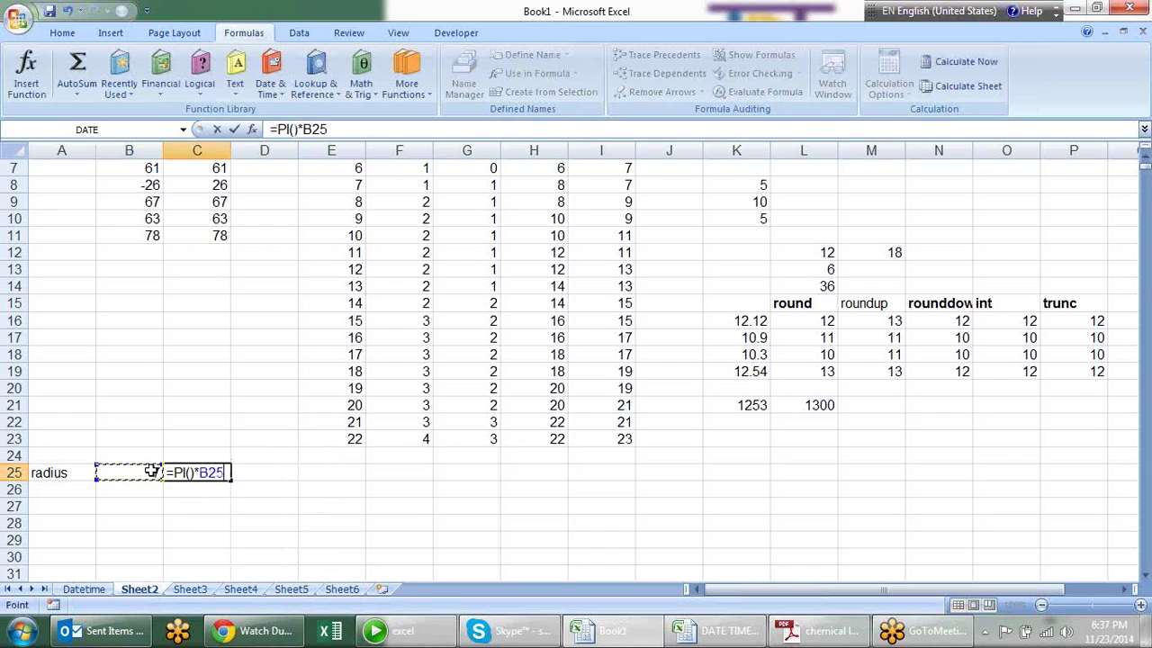
pyautogui.write('*')
pyautogui.click(151, 471)
pyautogui.press('Return')
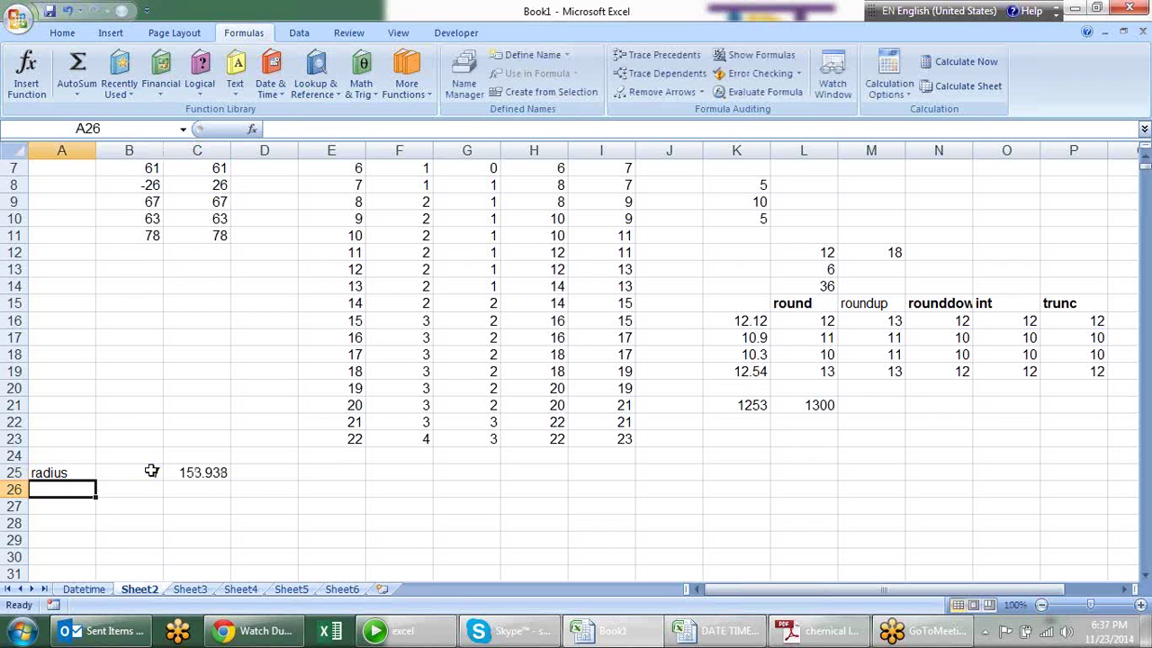
# Enter =PI()*POWER(B25,2) in C26 to get the same area, 153.938.
pyautogui.click(201, 490)
pyautogui.write('=PI()*')
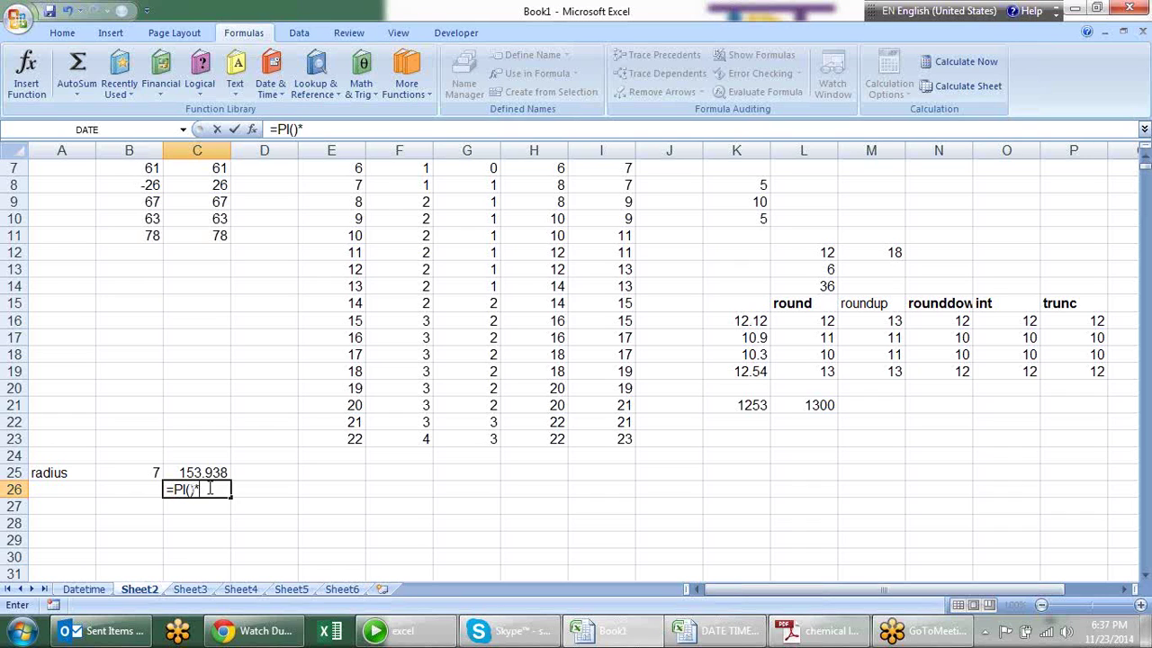
pyautogui.write('power')
pyautogui.press('Tab')
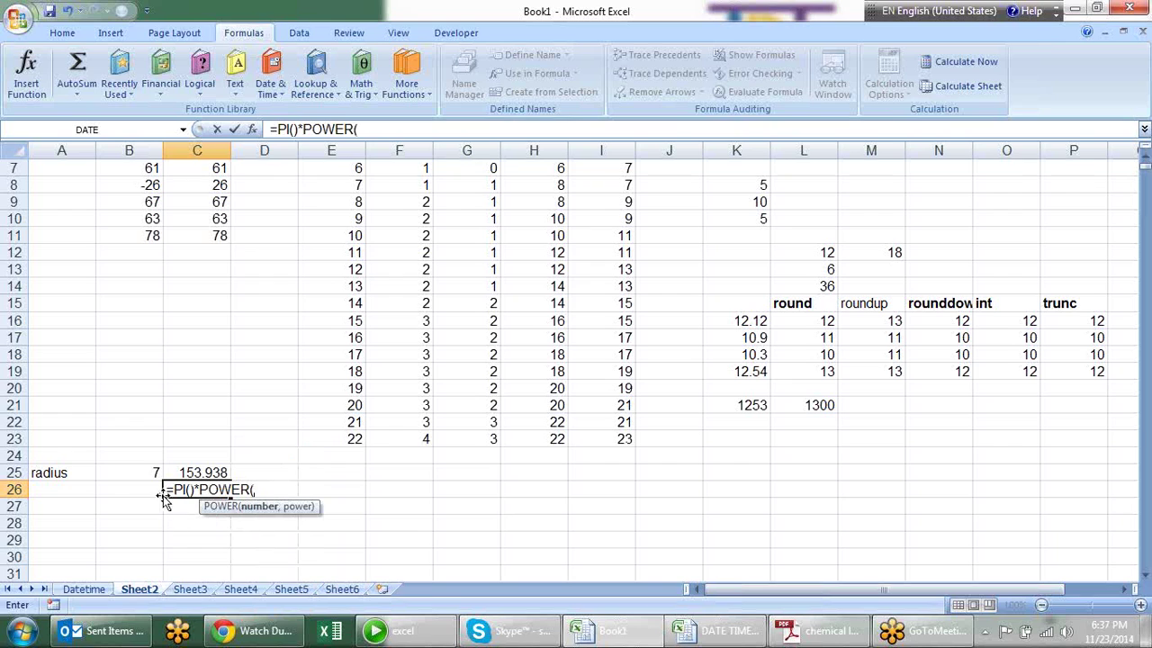
pyautogui.click(149, 472)
pyautogui.write(',7')
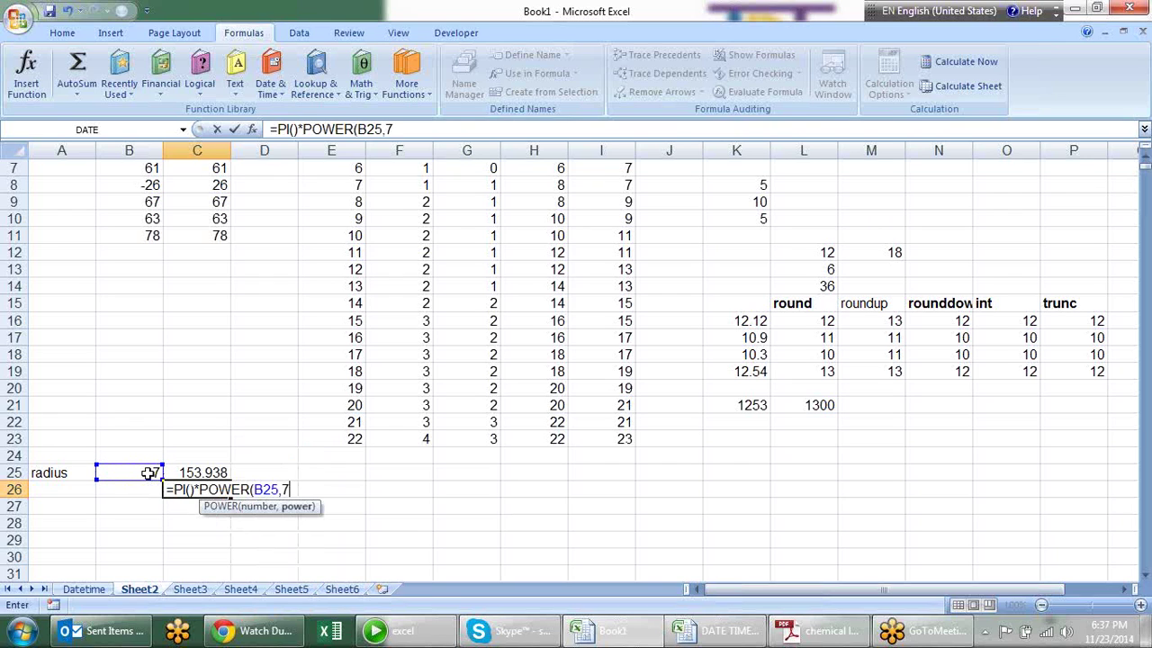
pyautogui.press('BackSpace')
pyautogui.write('2')
pyautogui.press('Return')
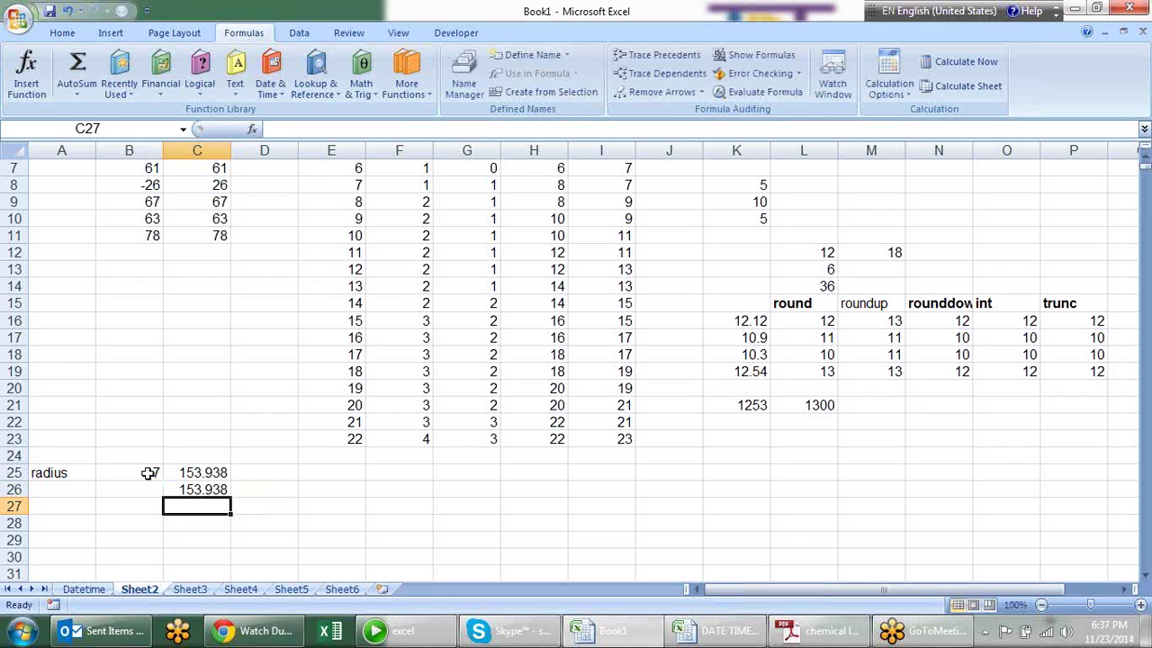
pyautogui.press('Right')
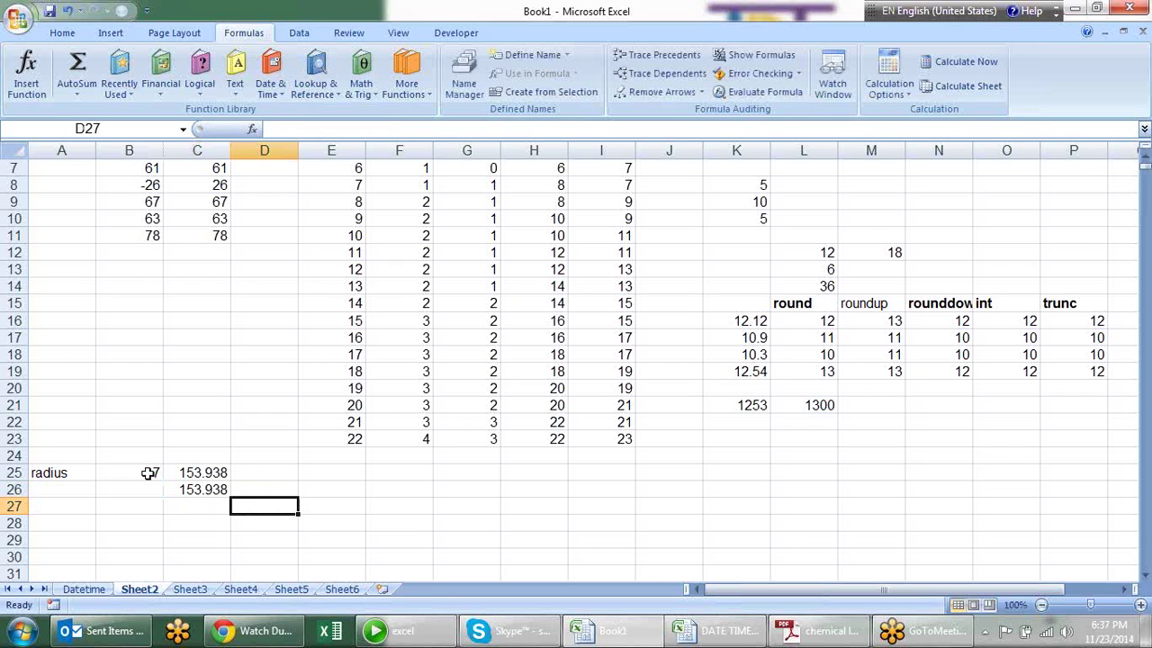
pyautogui.press('Right')
pyautogui.press('Up')
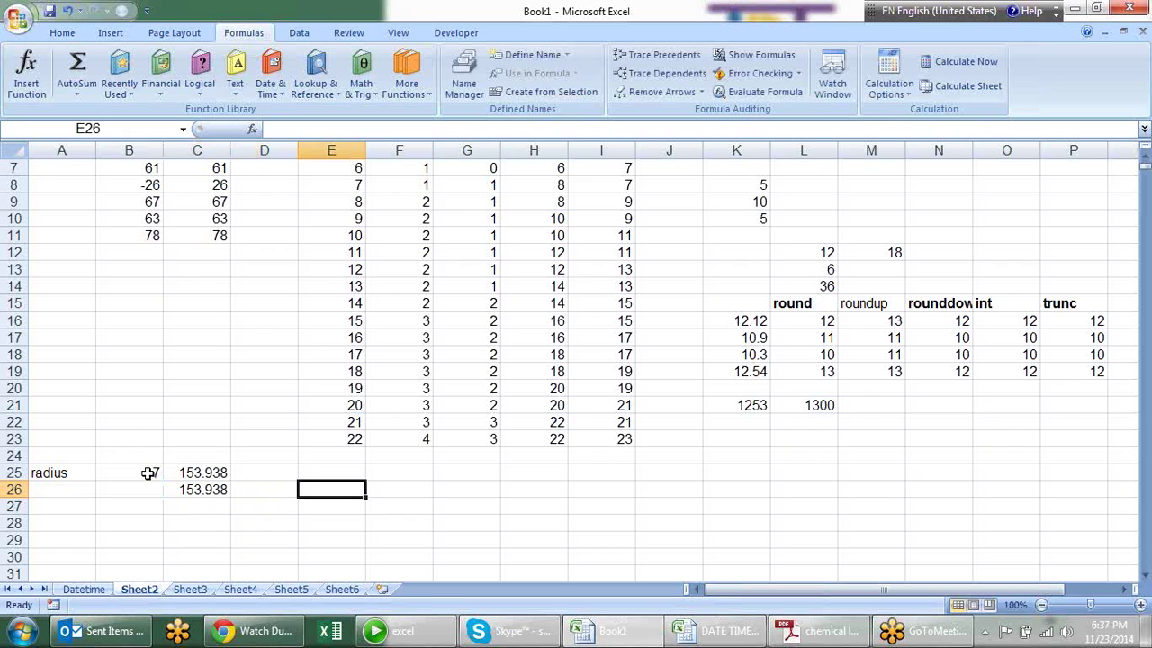
# Put 64 in E26 and =SQRT(E26) in E27, which shows 8.
pyautogui.write('64')
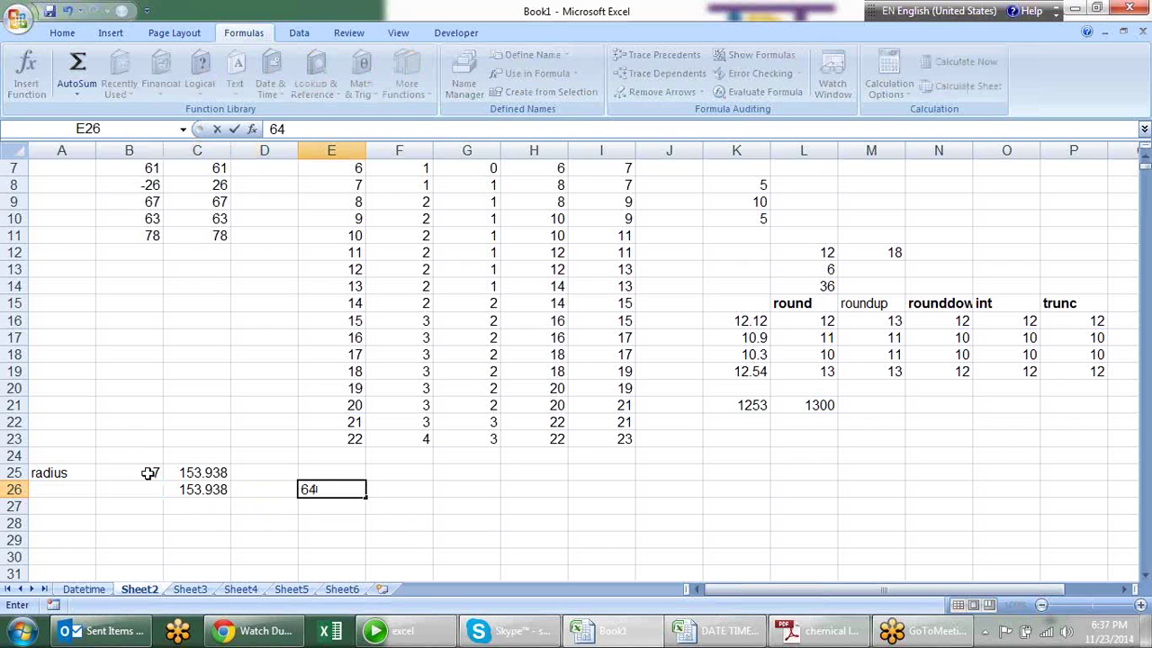
pyautogui.press('Return')
pyautogui.write('=s')
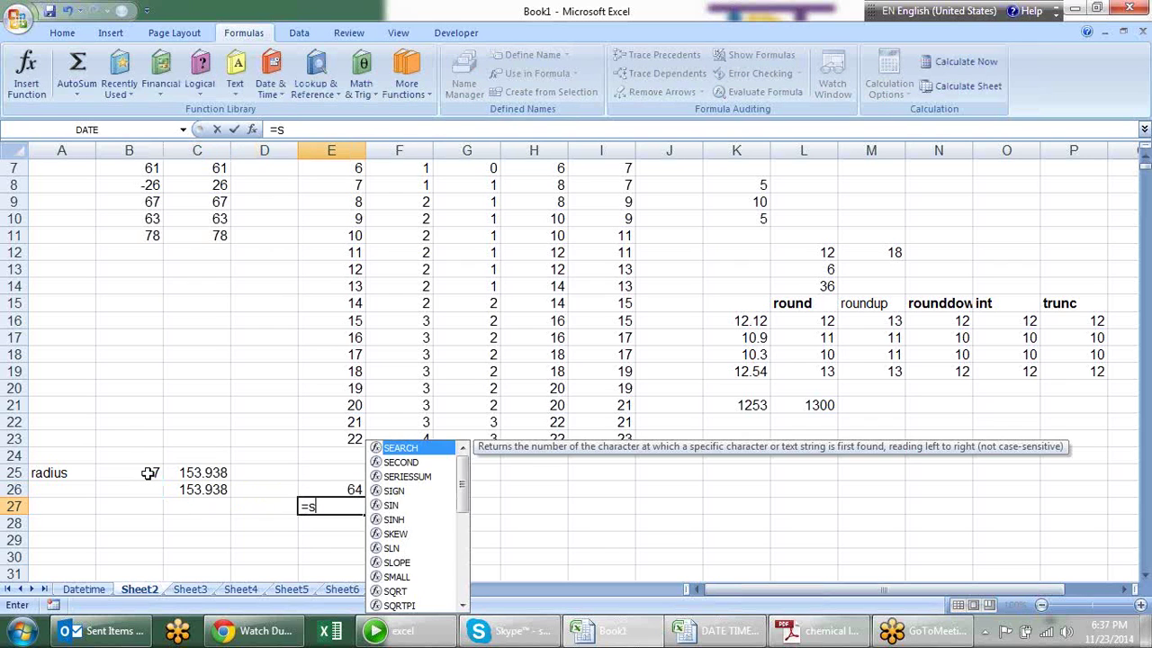
pyautogui.write('q')
pyautogui.press('Tab')
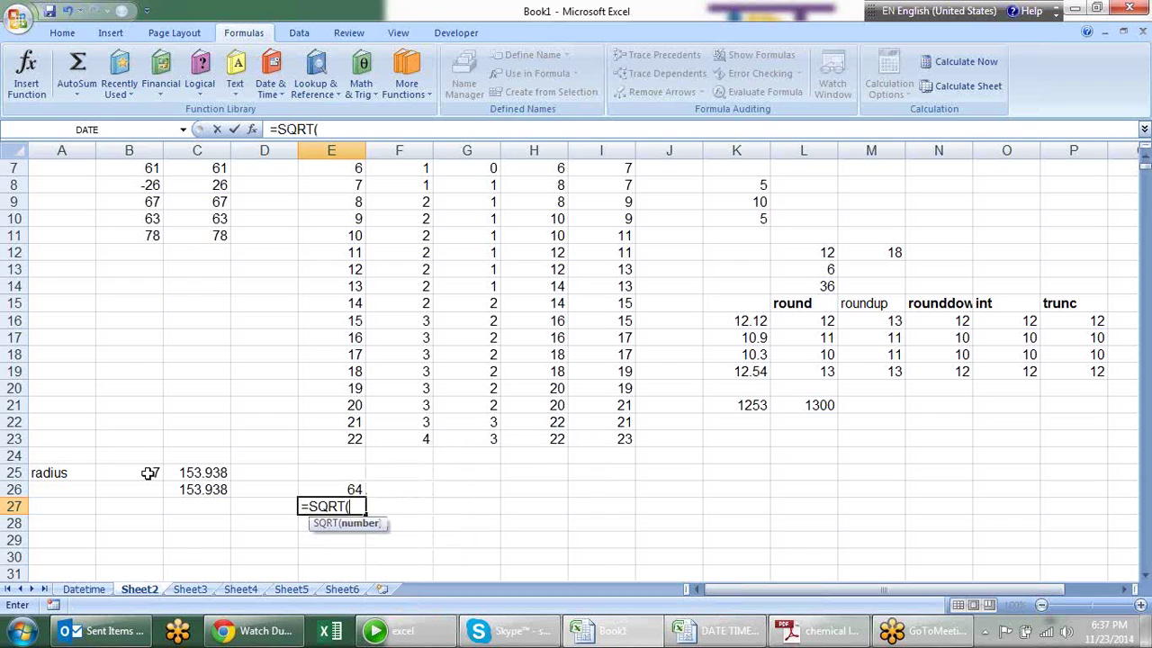
pyautogui.press('Up')
pyautogui.press('Return')
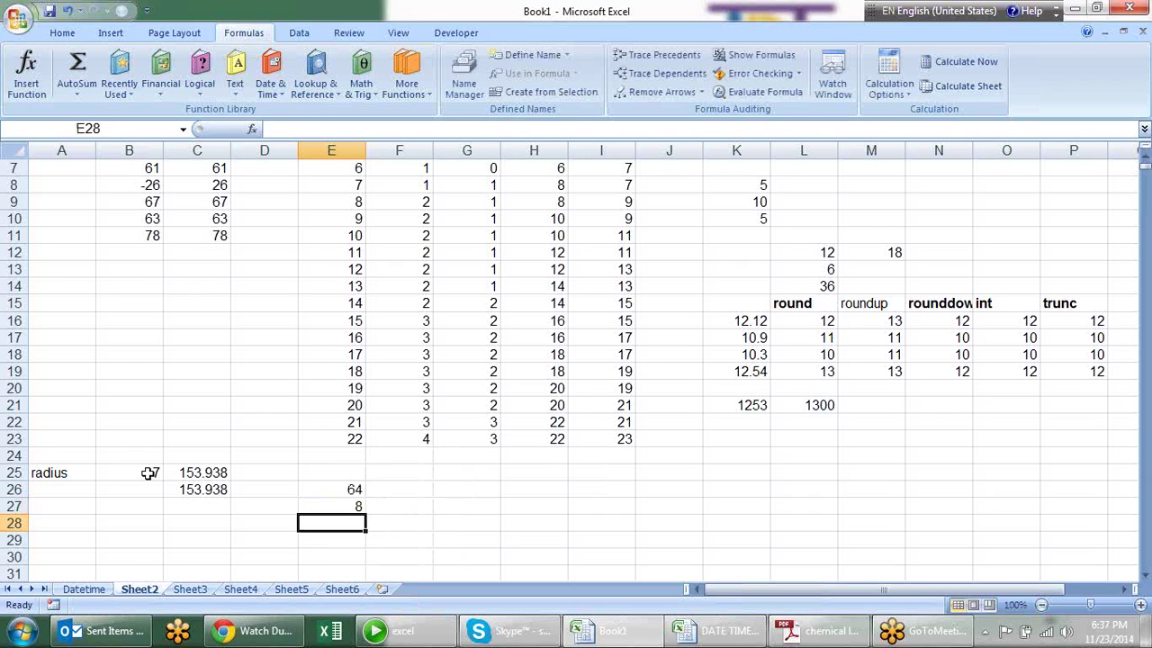
pyautogui.press('Up')
pyautogui.press('Up')
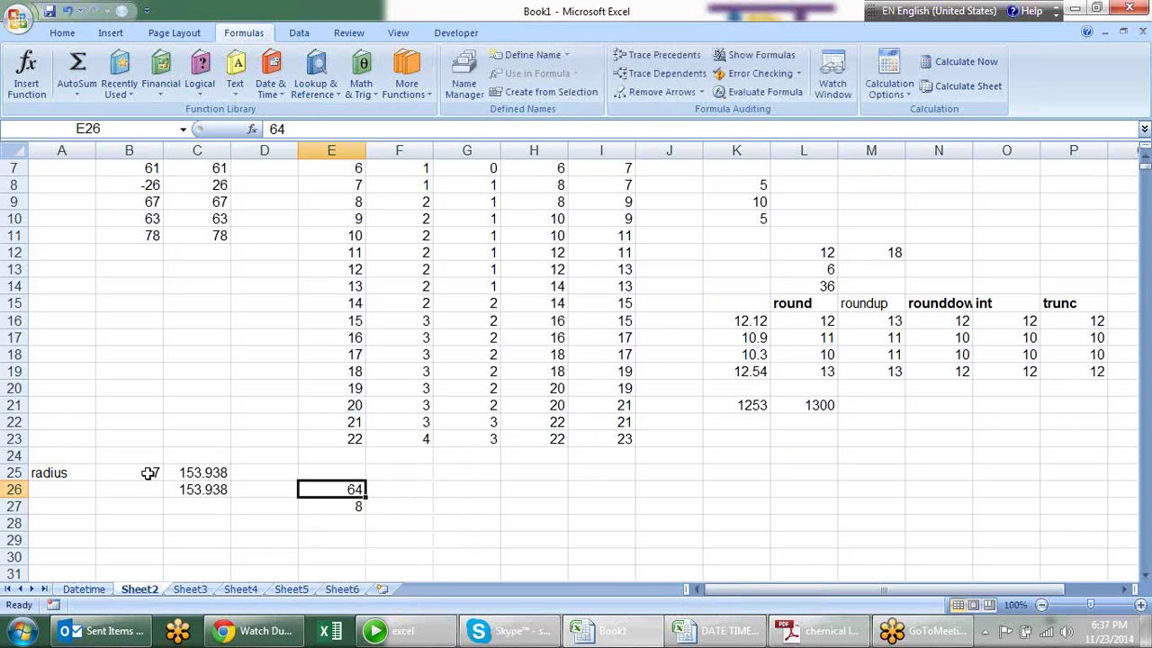
pyautogui.press('Down')
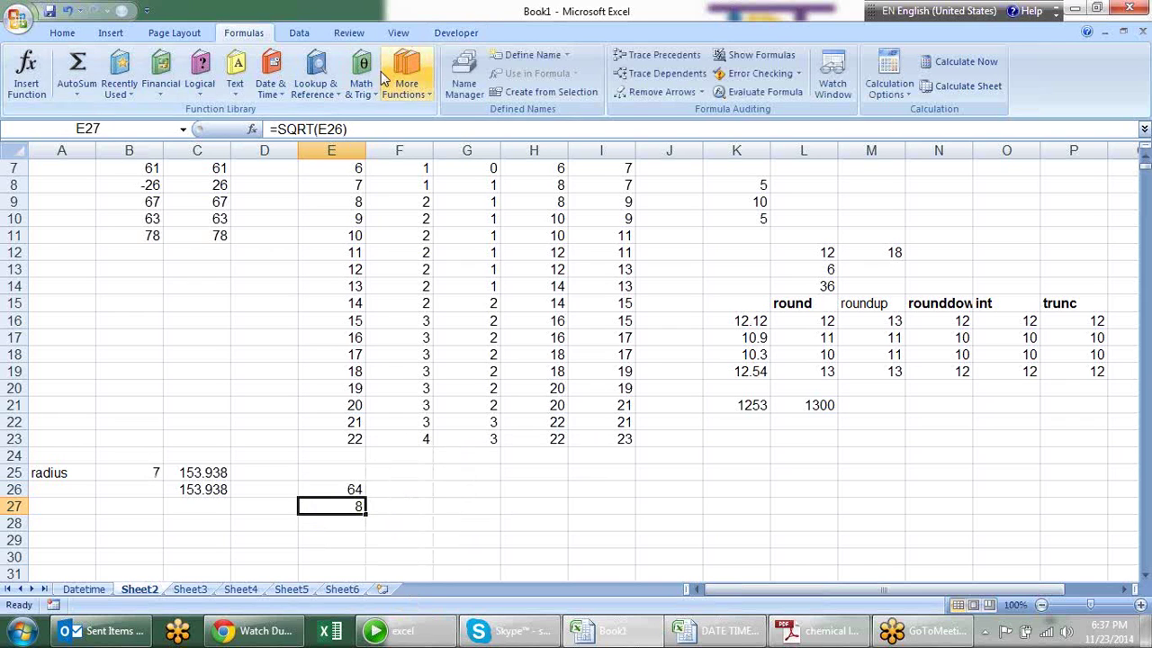
# Browse the Math & Trig function list, then close it.
pyautogui.click(361, 86)
pyautogui.moveTo(466, 160)
pyautogui.mouseDown()
pyautogui.moveTo(443, 286)
pyautogui.moveTo(472, 282)
pyautogui.moveTo(475, 421)
pyautogui.mouseUp()
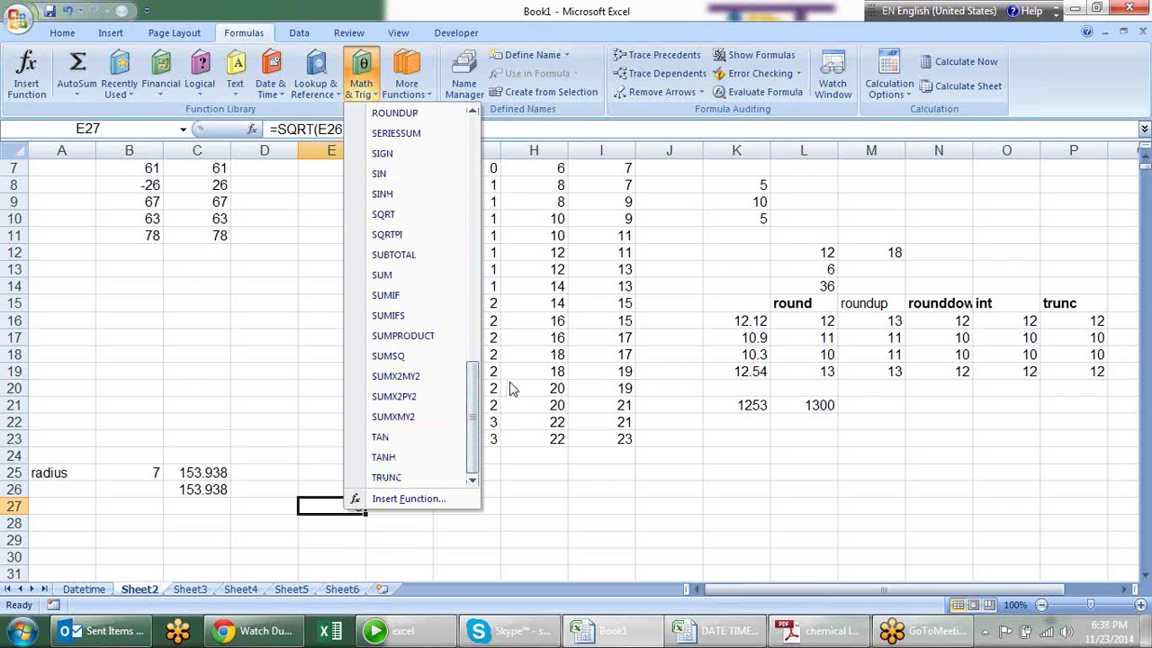
pyautogui.moveTo(472, 437); pyautogui.dragTo(483, 366)
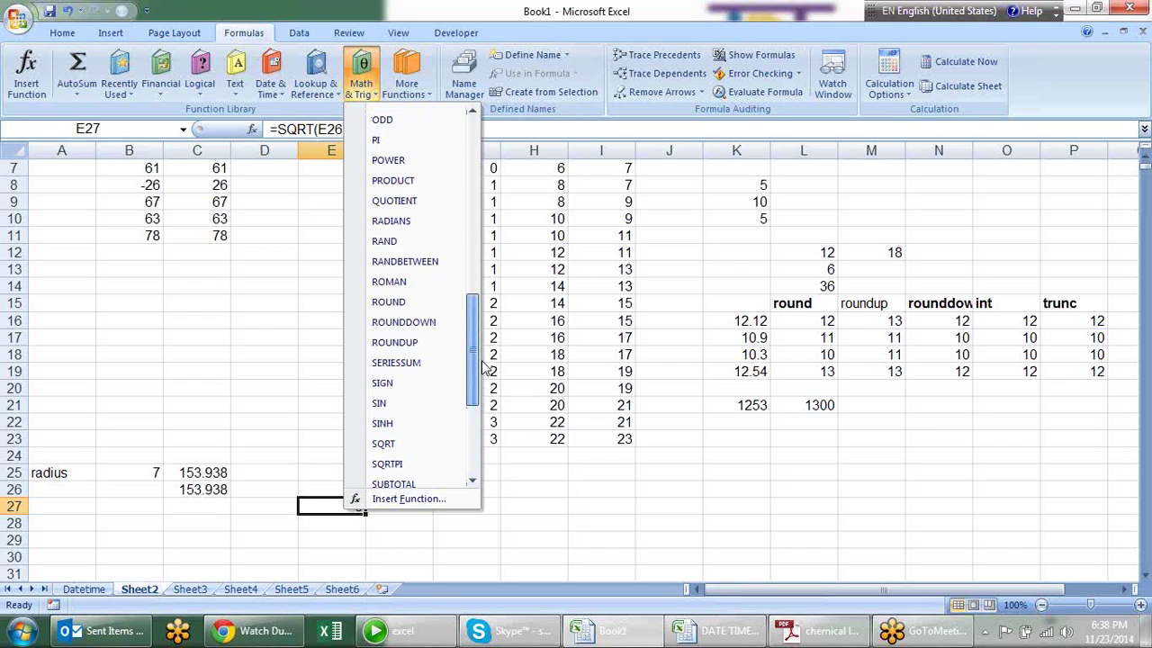
pyautogui.click(547, 481)
pyautogui.click(531, 493)
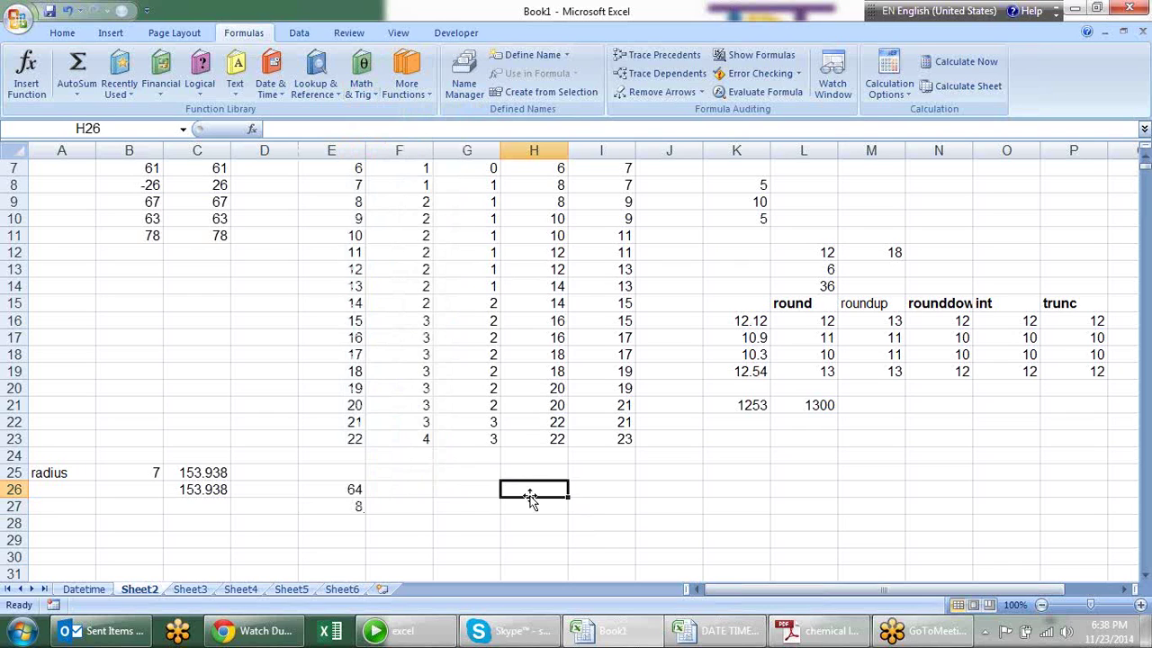
# Return to the top of the sheet to check the CEILING and FLOOR formulas in F2 and G3.
pyautogui.click(358, 496)
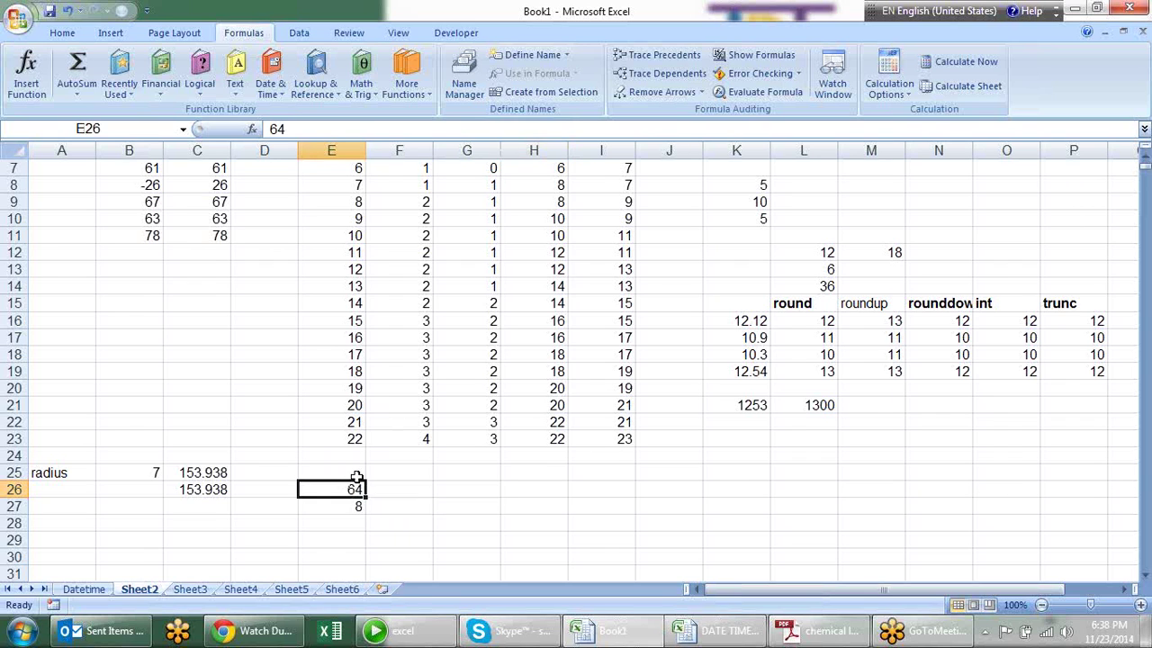
pyautogui.scroll(2, 351, 477)
pyautogui.click(423, 189)
pyautogui.click(466, 205)
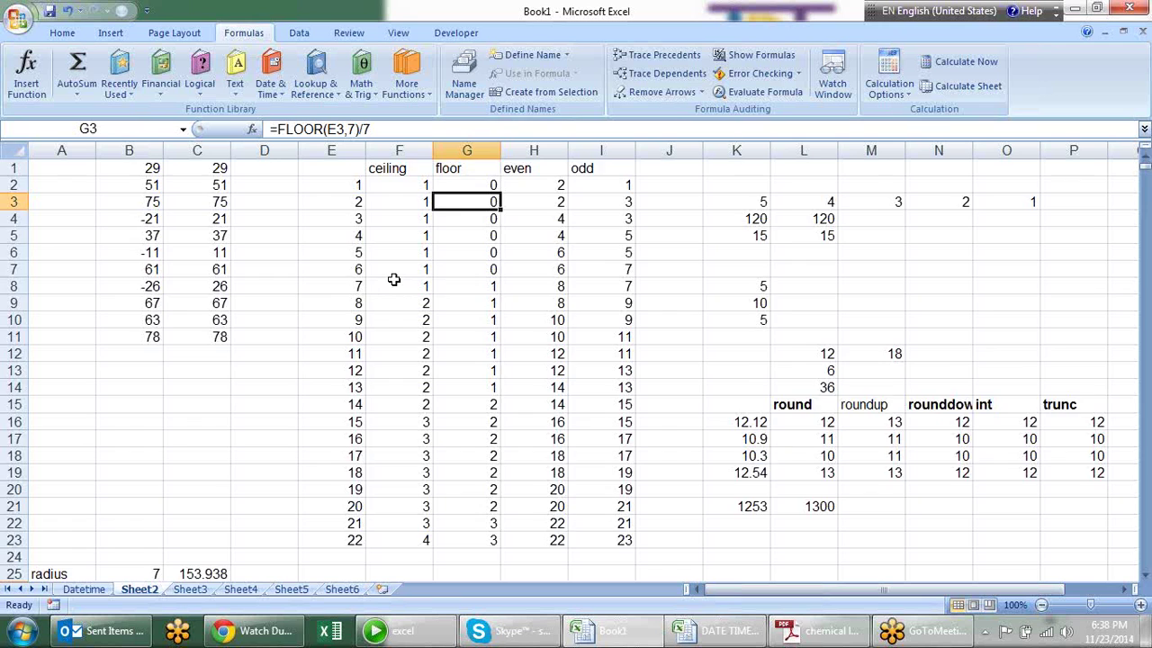
# Check the ABS formulas down column C and the FLOOR formula in G13.
pyautogui.scroll(-2, 393, 280)
pyautogui.scroll(2, 405, 287)
pyautogui.click(221, 187)
pyautogui.click(220, 236)
pyautogui.click(224, 286)
pyautogui.click(207, 304)
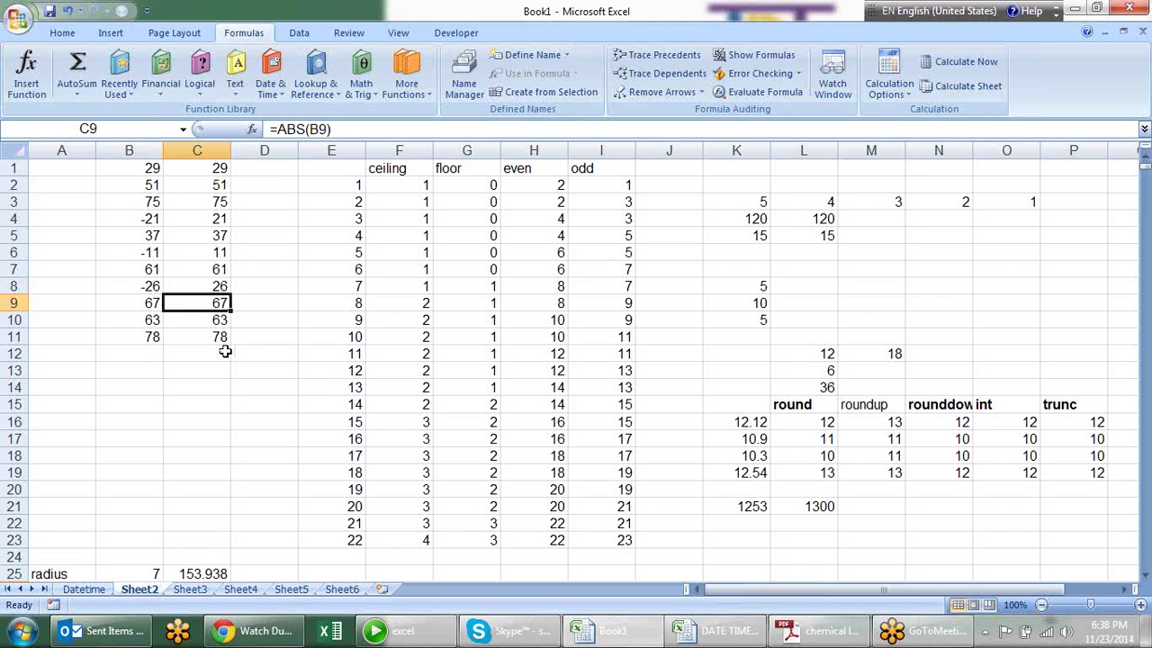
pyautogui.click(212, 333)
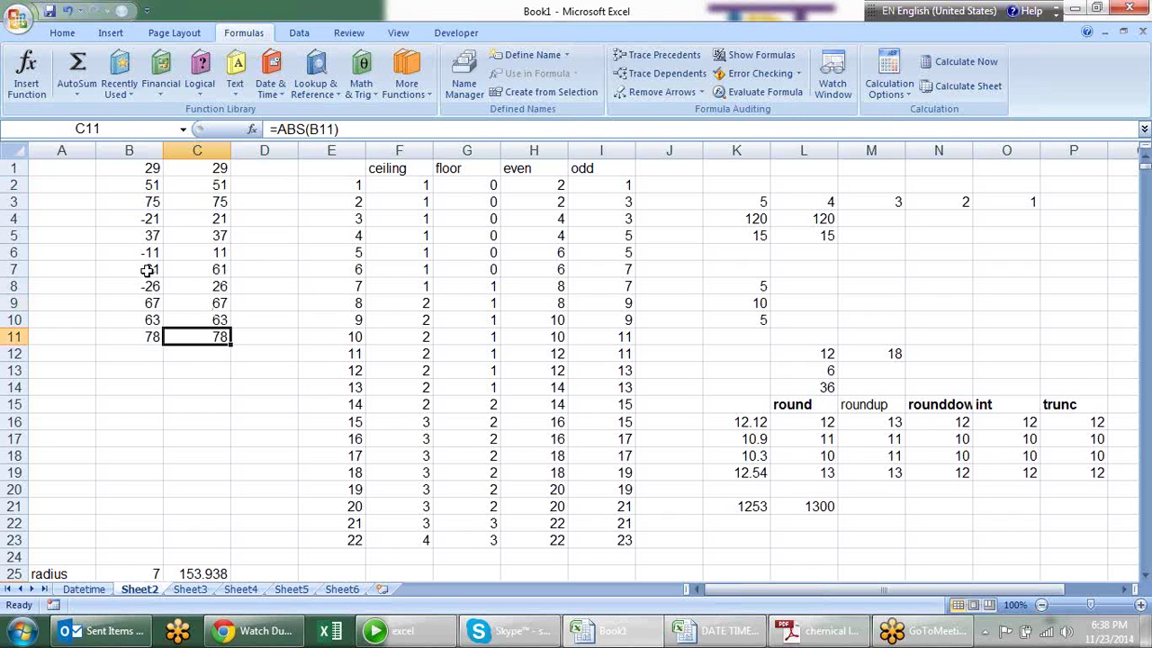
pyautogui.click(200, 205)
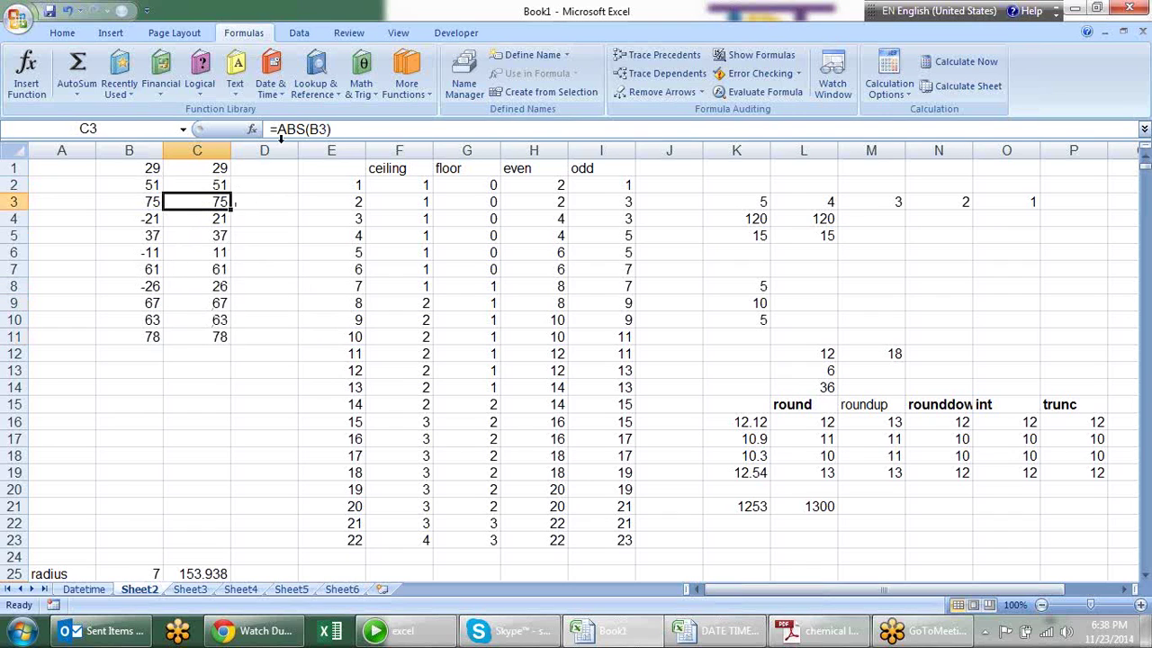
pyautogui.click(459, 369)
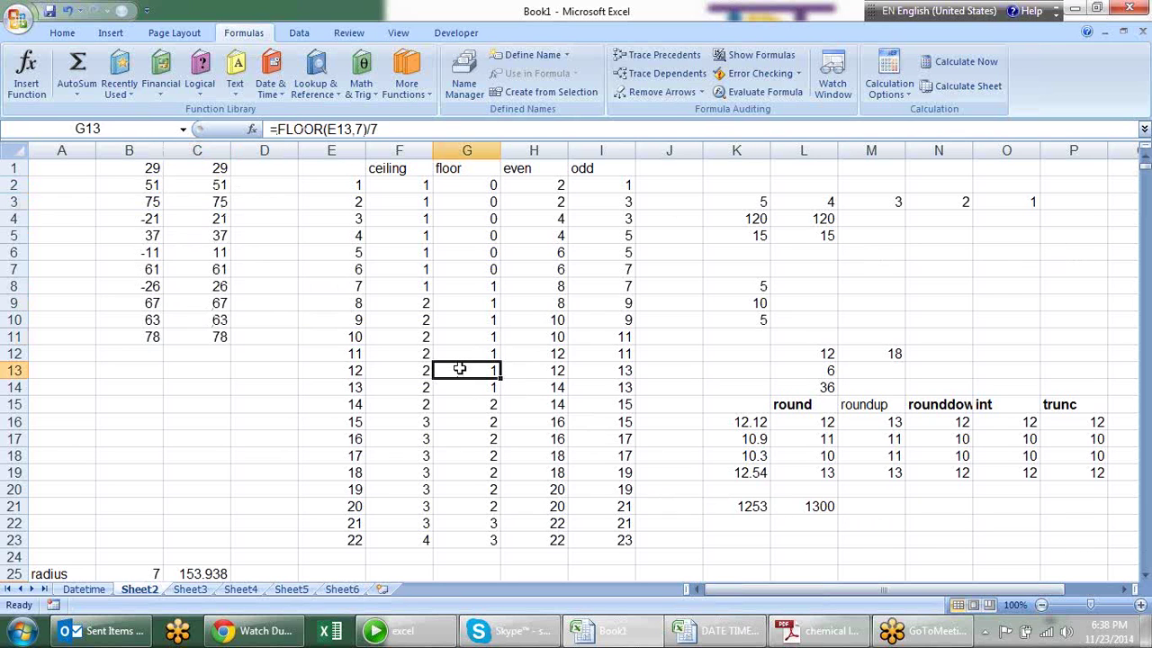
# Inspect the ODD formula in I20 and the value 64 in E26.
pyautogui.scroll(-3, 540, 390)
pyautogui.scroll(2, 512, 378)
pyautogui.scroll(1, 342, 399)
pyautogui.scroll(-2, 682, 339)
pyautogui.scroll(2, 682, 338)
pyautogui.click(602, 487)
pyautogui.scroll(-2, 495, 453)
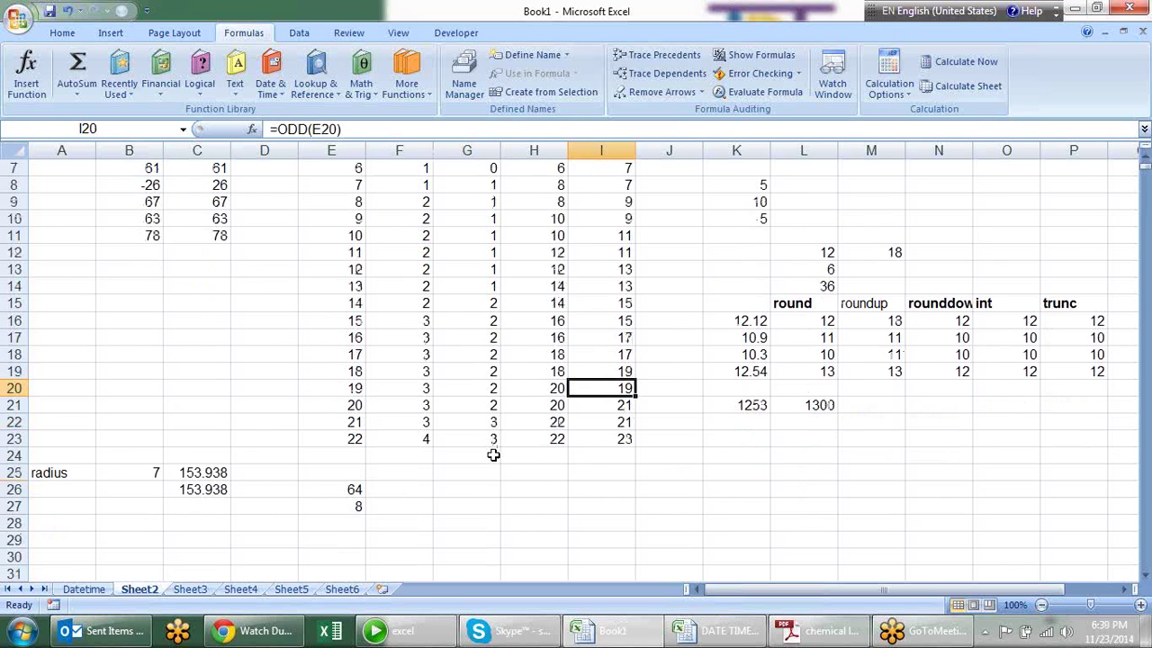
pyautogui.scroll(-1, 486, 468)
pyautogui.click(371, 443)
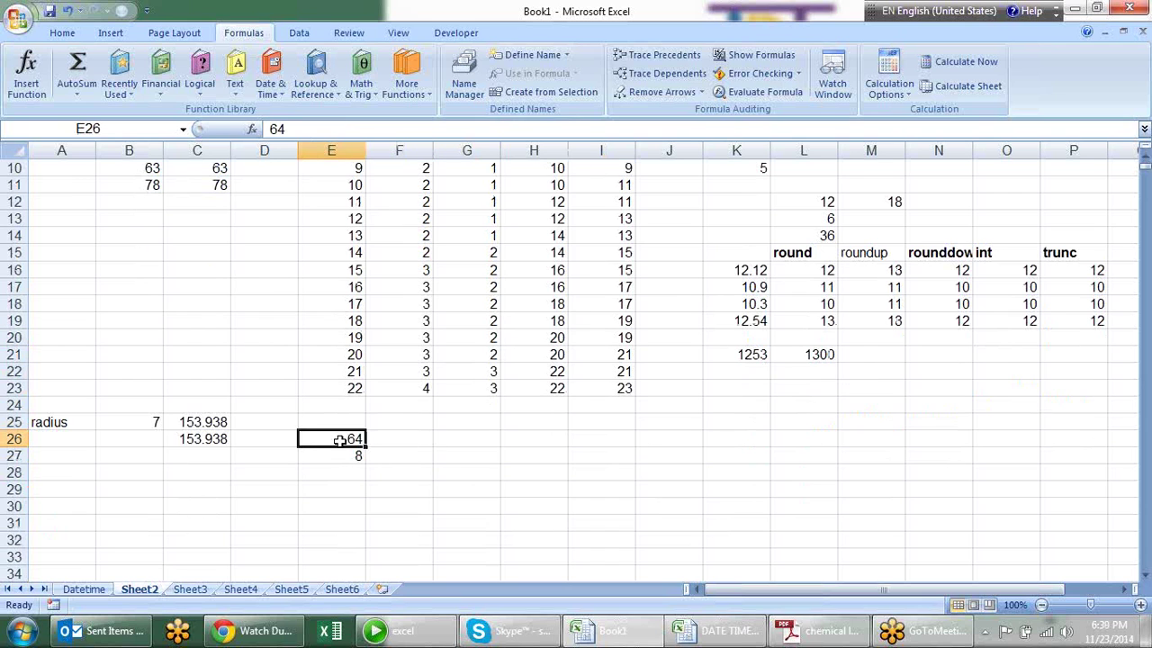
pyautogui.doubleClick(347, 439)
pyautogui.click(423, 449)
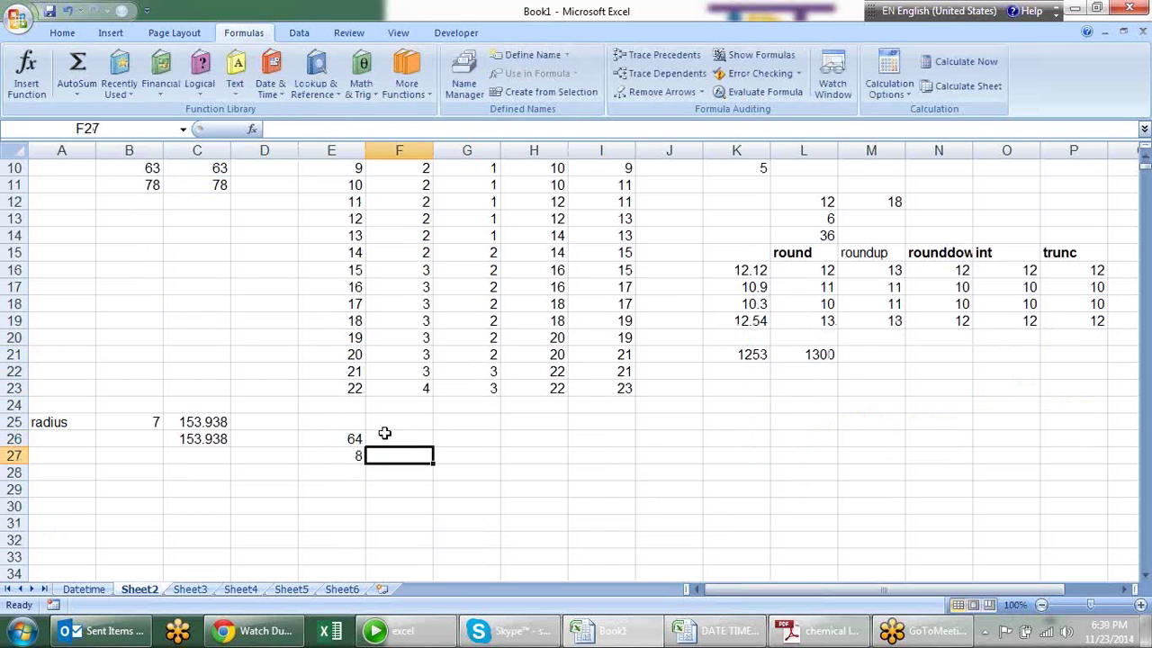
pyautogui.click(355, 439)
pyautogui.scroll(1, 666, 439)
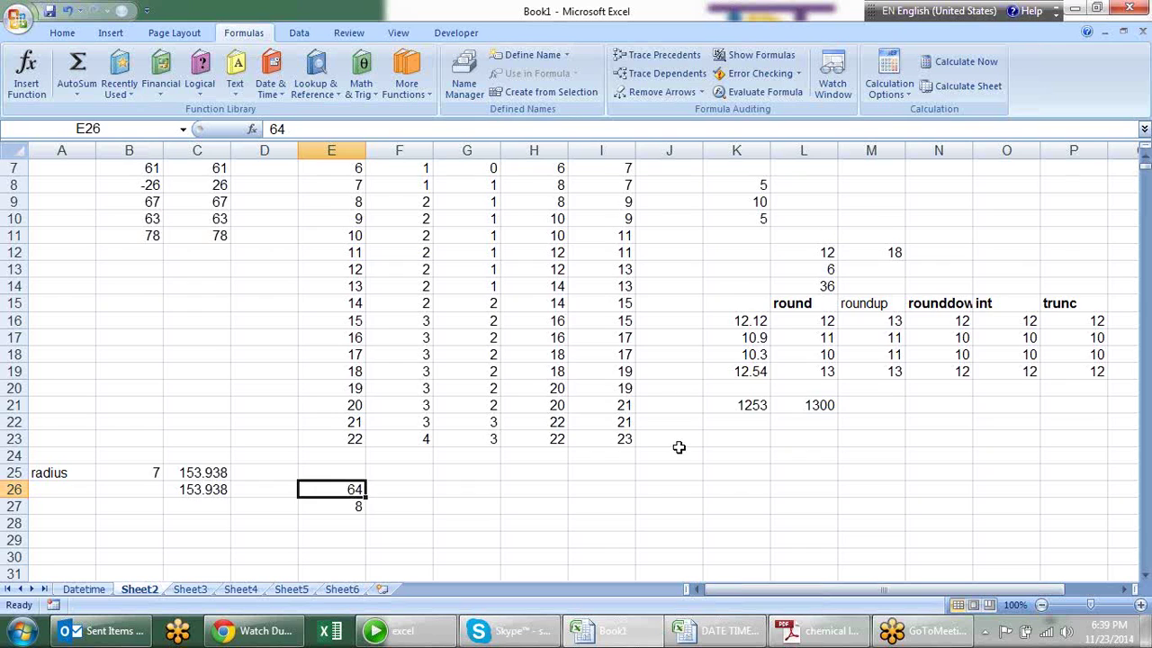
pyautogui.scroll(-2, 630, 432)
# Browse the Math & Trig function list with G26 selected.
pyautogui.click(478, 388)
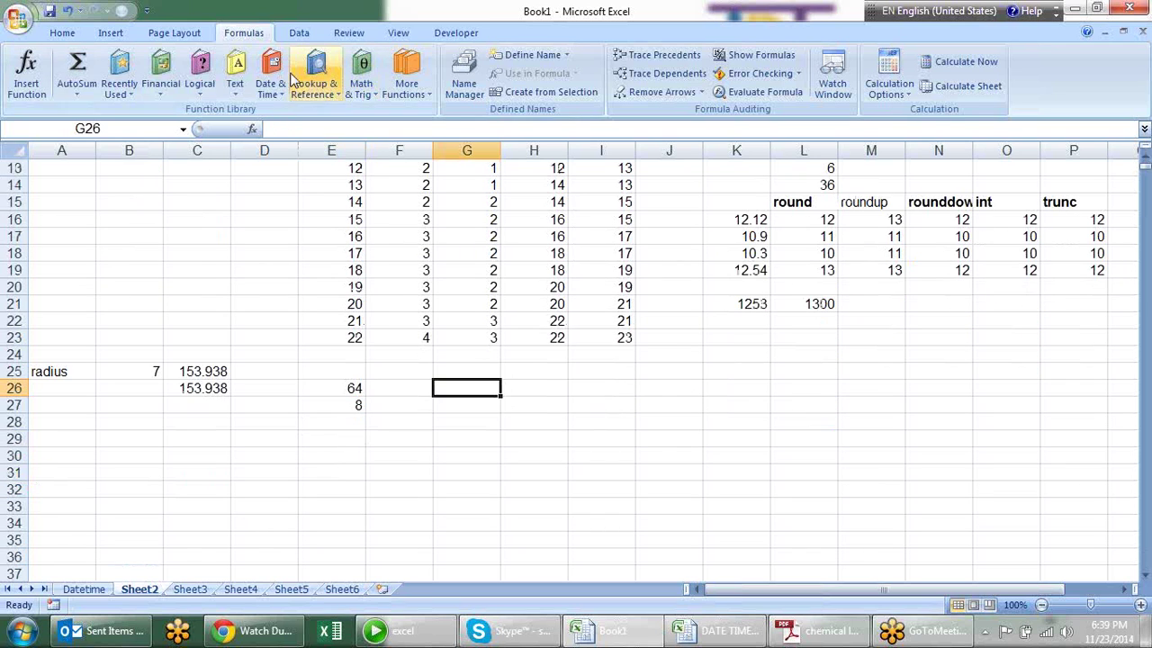
pyautogui.click(367, 101)
pyautogui.moveTo(475, 166)
pyautogui.mouseDown()
pyautogui.moveTo(469, 388)
pyautogui.moveTo(486, 423)
pyautogui.mouseUp()
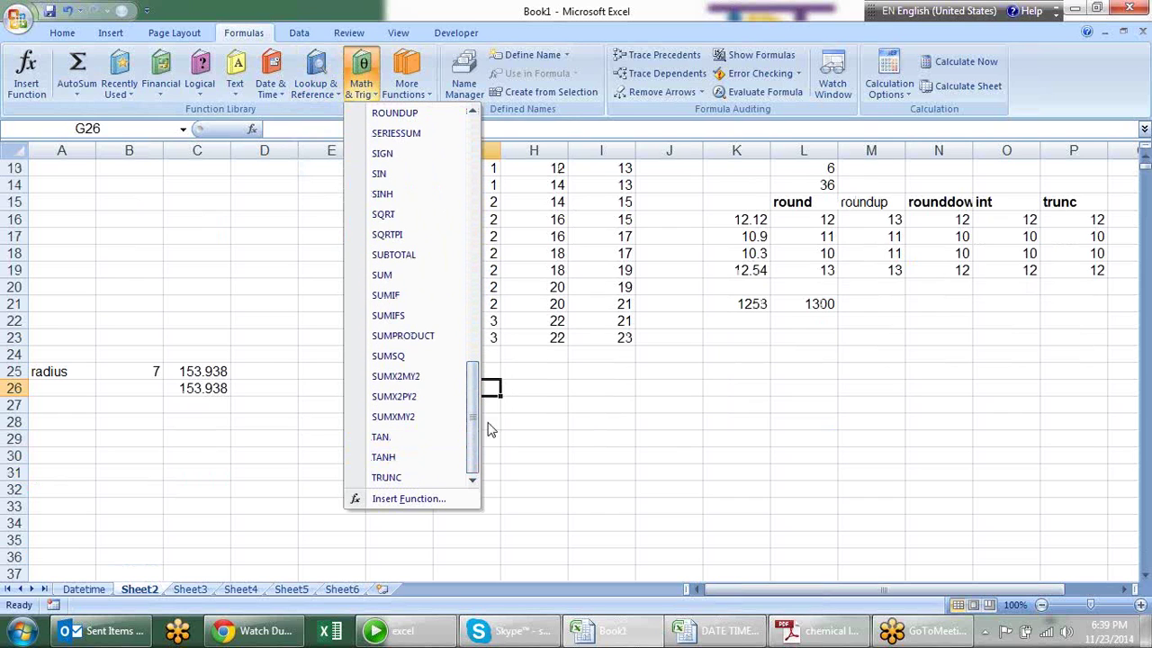
pyautogui.click(583, 401)
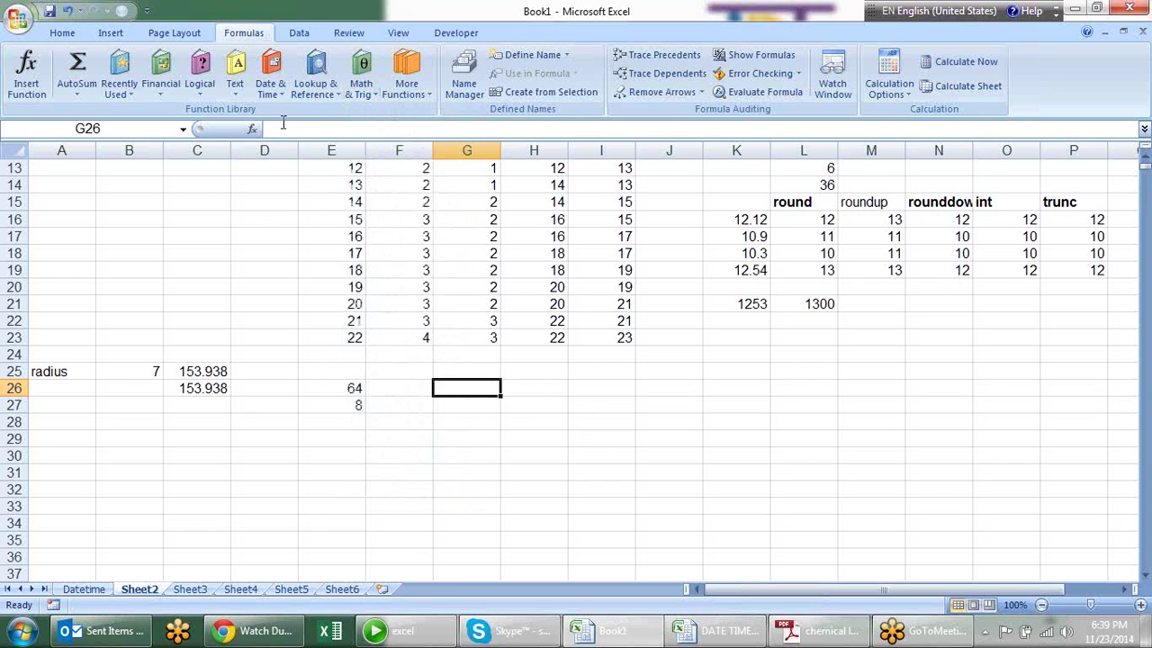
pyautogui.click(361, 85)
pyautogui.moveTo(471, 169); pyautogui.dragTo(510, 380)
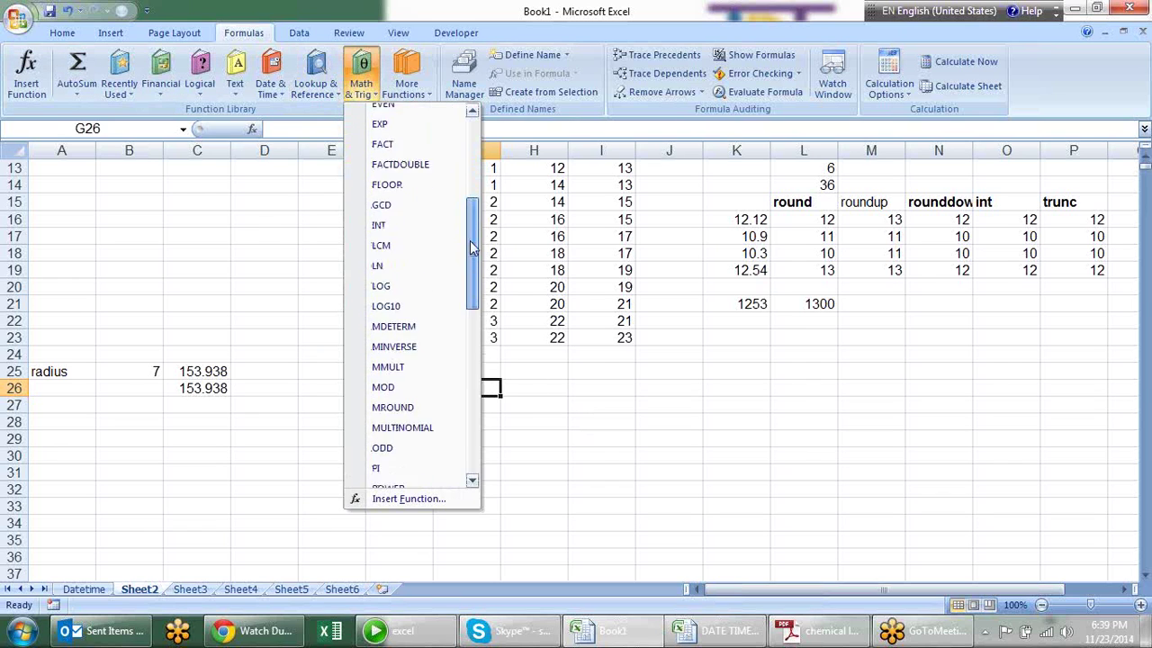
pyautogui.click(510, 380)
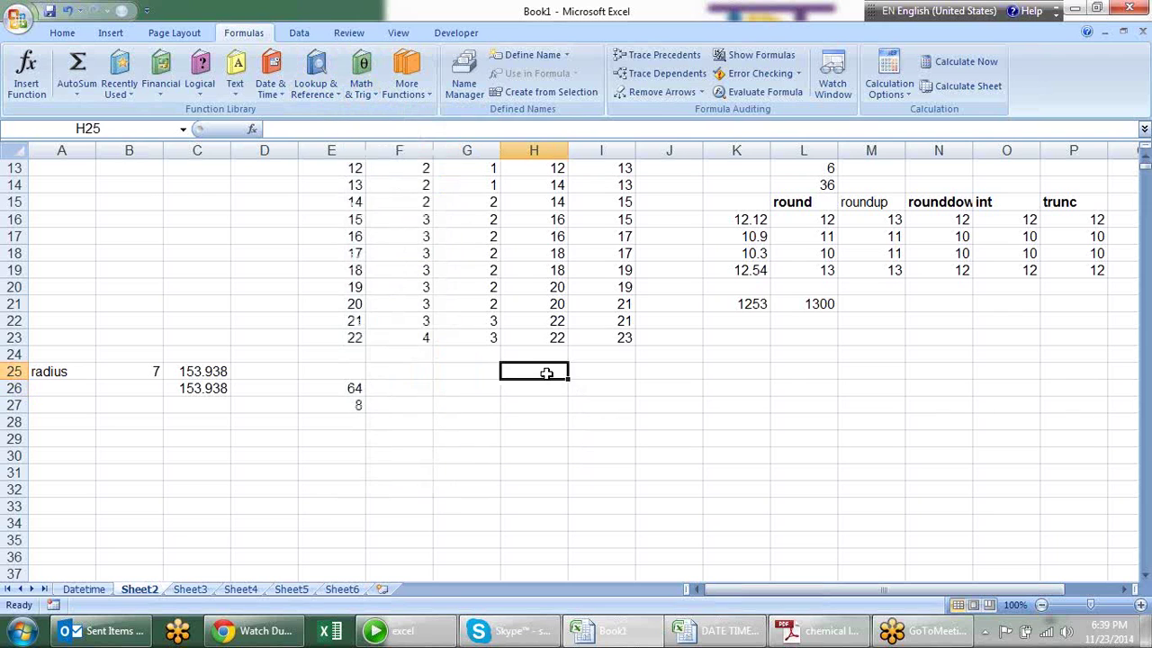
# Fill H25:I38 with =RANDBETWEEN(10,90) in one entry using Ctrl+Enter.
pyautogui.click(546, 373)
pyautogui.scroll(-1, 786, 380)
pyautogui.scroll(-2, 782, 381)
pyautogui.scroll(2, 757, 386)
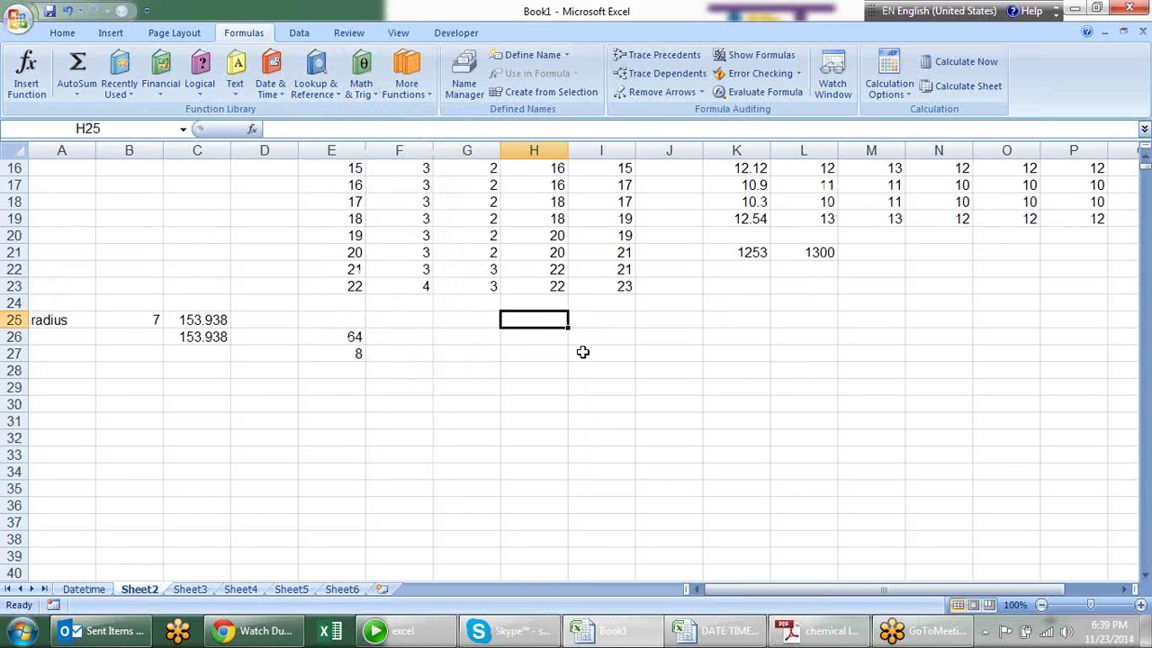
pyautogui.scroll(3, 585, 349)
pyautogui.scroll(2, 588, 343)
pyautogui.scroll(-3, 587, 342)
pyautogui.scroll(-3, 594, 342)
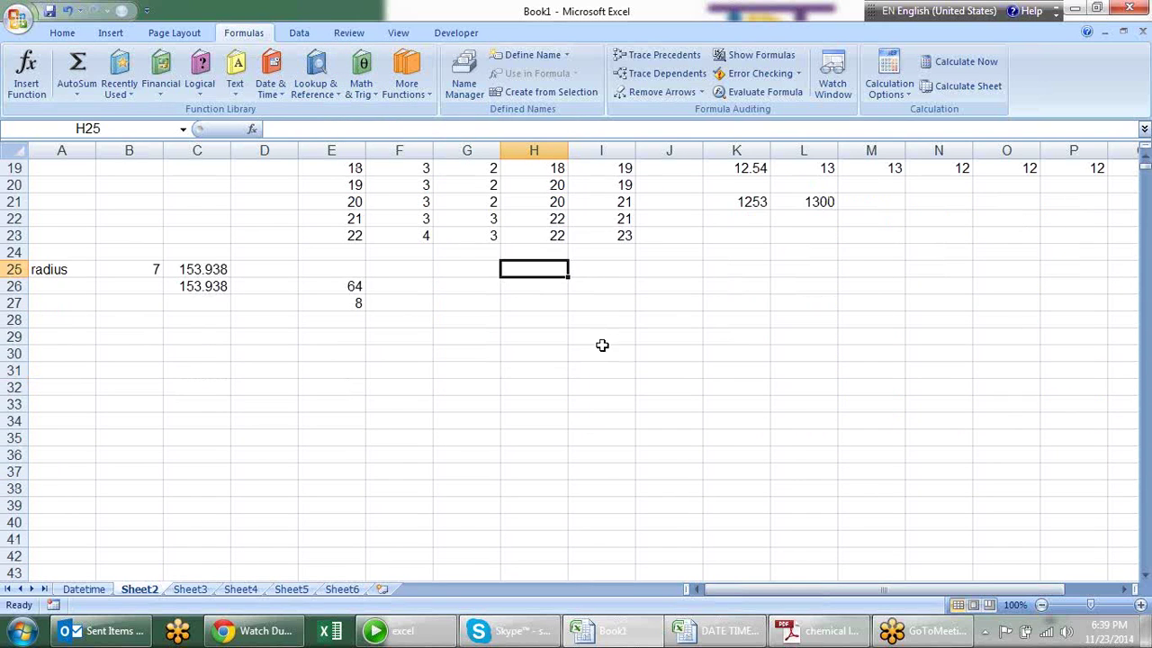
pyautogui.moveTo(545, 272); pyautogui.dragTo(606, 497)
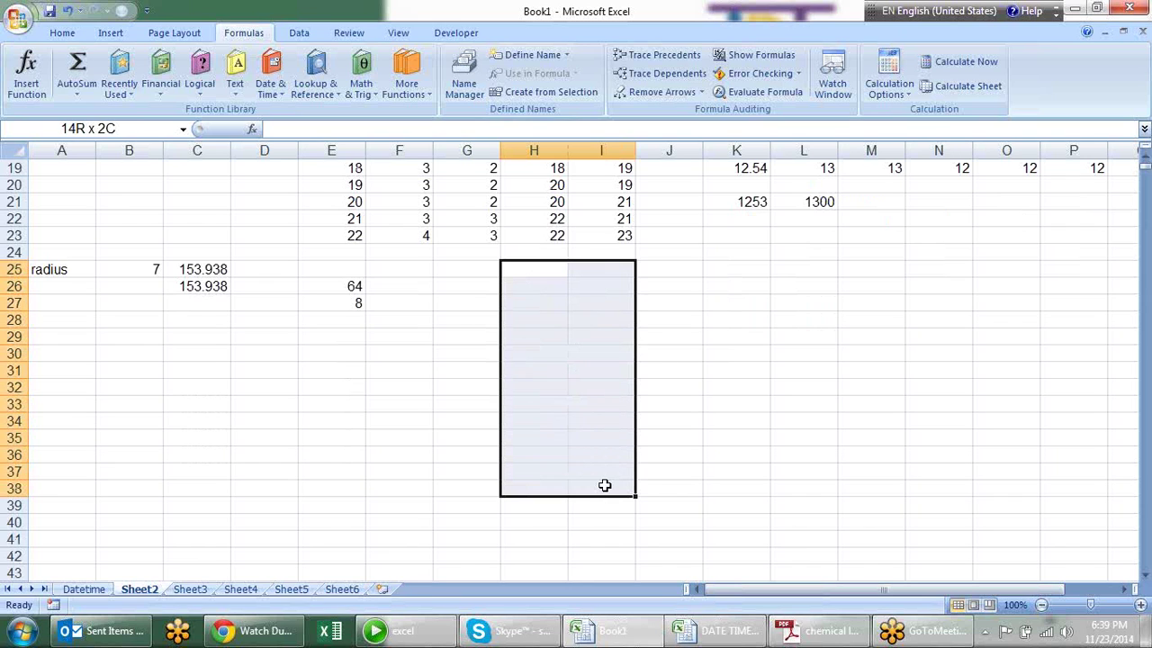
pyautogui.write('=ra')
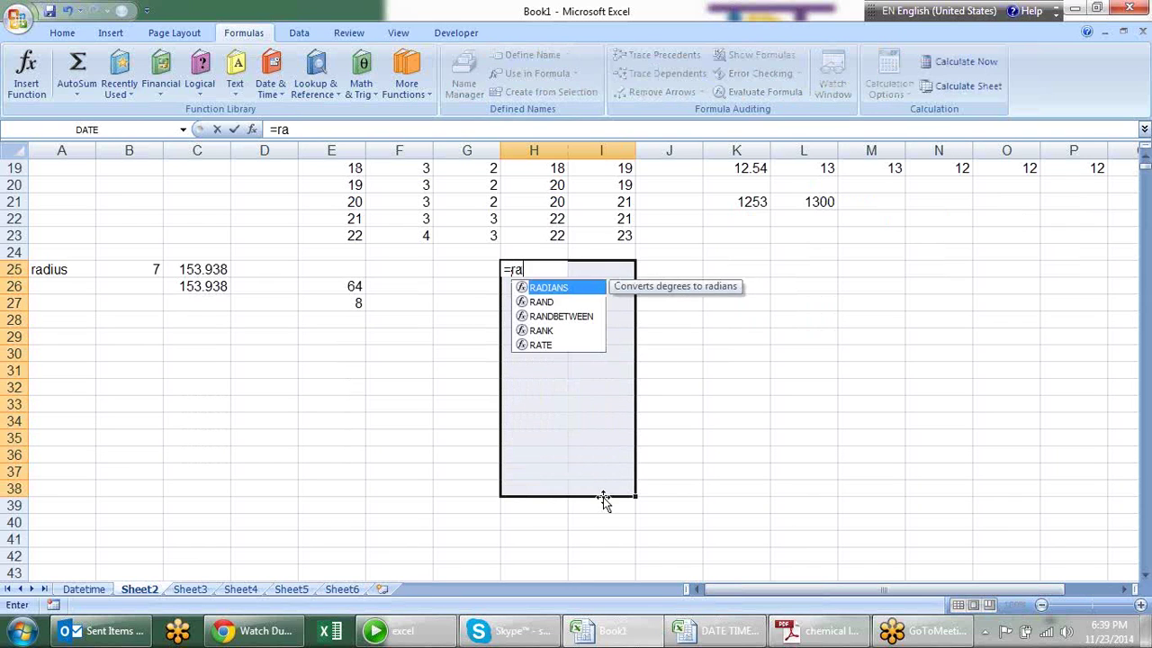
pyautogui.press('Down')
pyautogui.press('Down')
pyautogui.press('Tab')
pyautogui.write('10,90)')
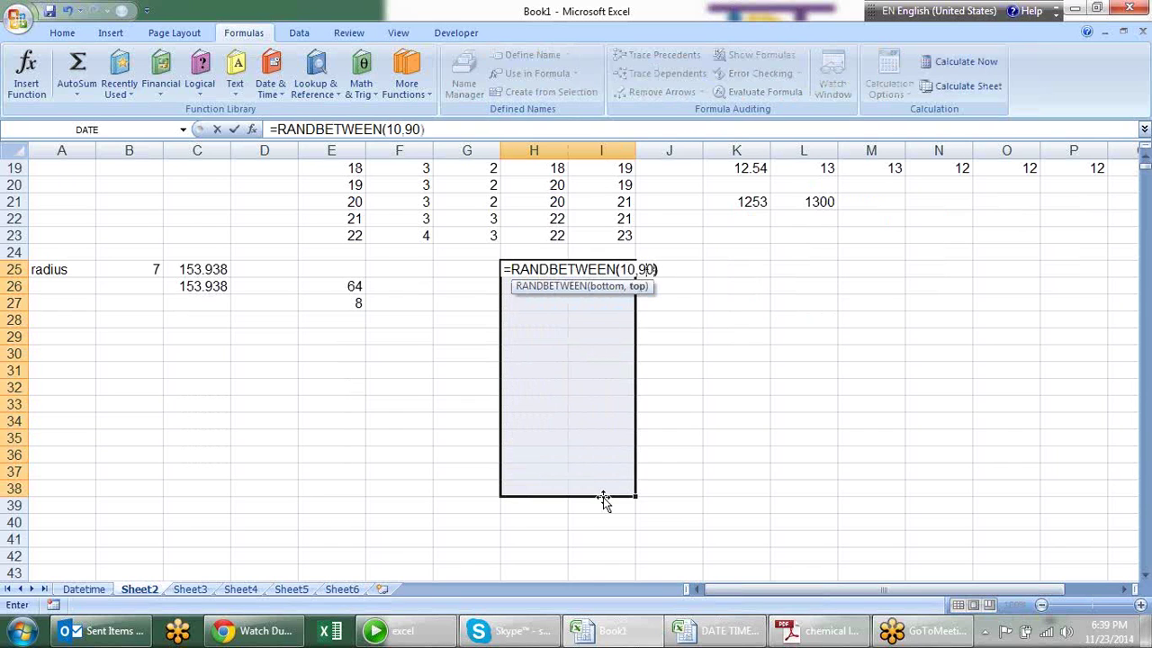
pyautogui.hotkey('ctrl', 'Return')
# Copy H25:I38 and paste it back as fixed values.
pyautogui.hotkey('ctrl', 'c')
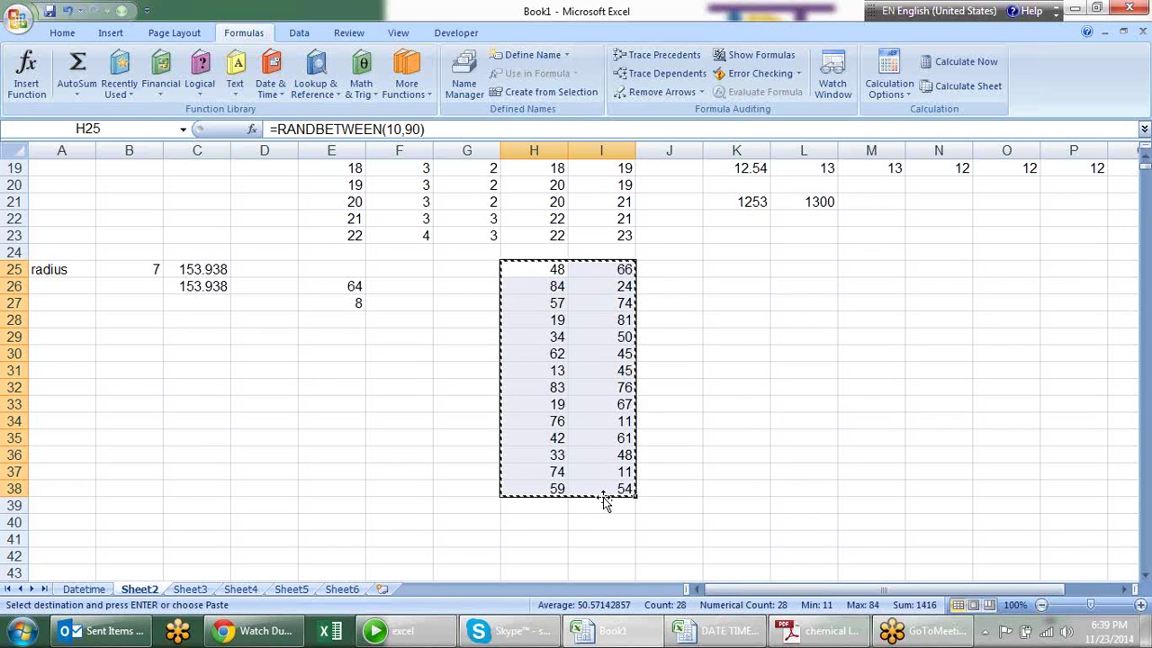
pyautogui.hotkey('alt', 'e')
pyautogui.press('s')
pyautogui.press('v')
pyautogui.press('Return')
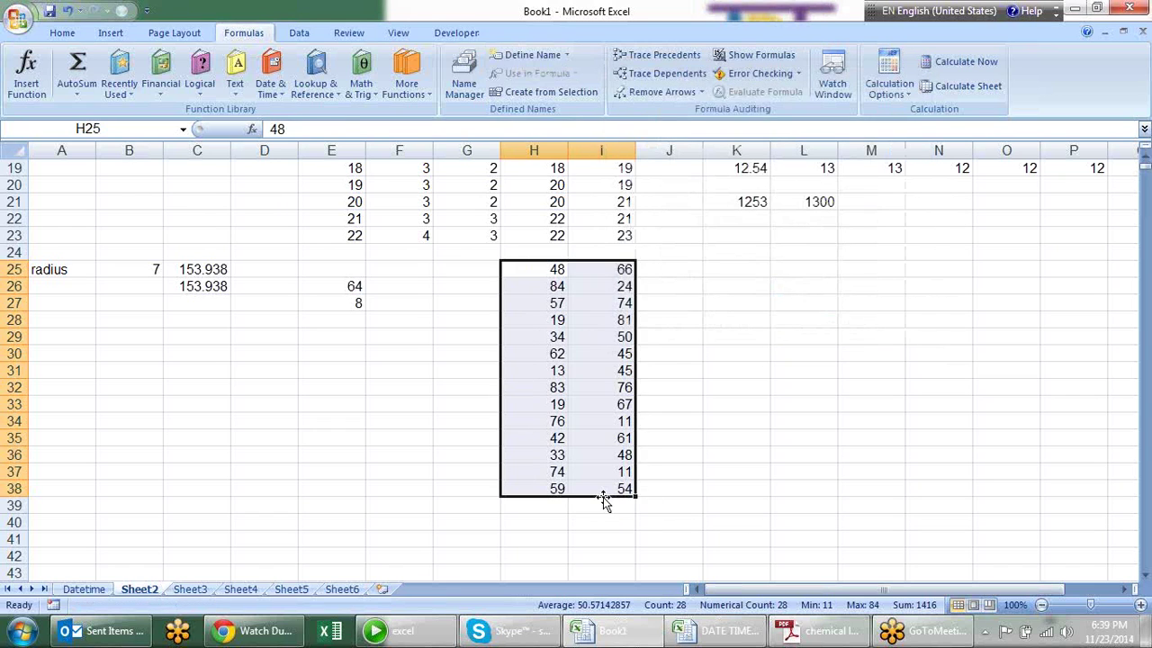
# Add the headers rate, qty and amount in H24:J24.
pyautogui.press('Up')
pyautogui.press('Up')
pyautogui.press('Down')
pyautogui.write('tat')
pyautogui.press('BackSpace')
pyautogui.press('BackSpace')
pyautogui.write('rate')
pyautogui.press('Tab')
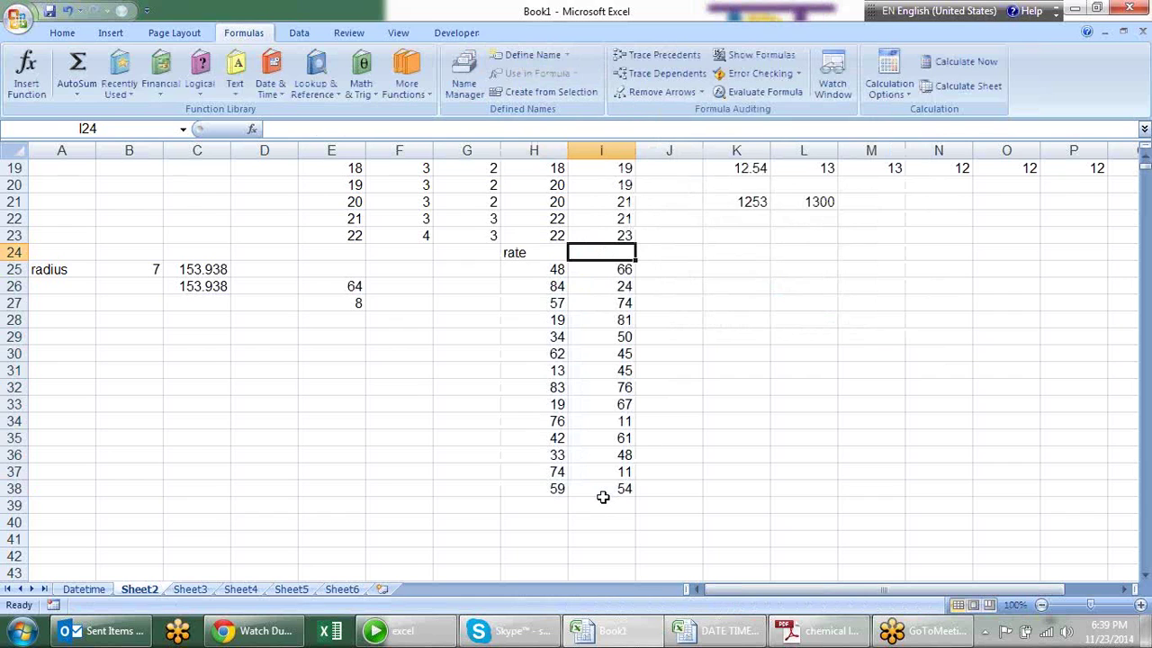
pyautogui.write('qty')
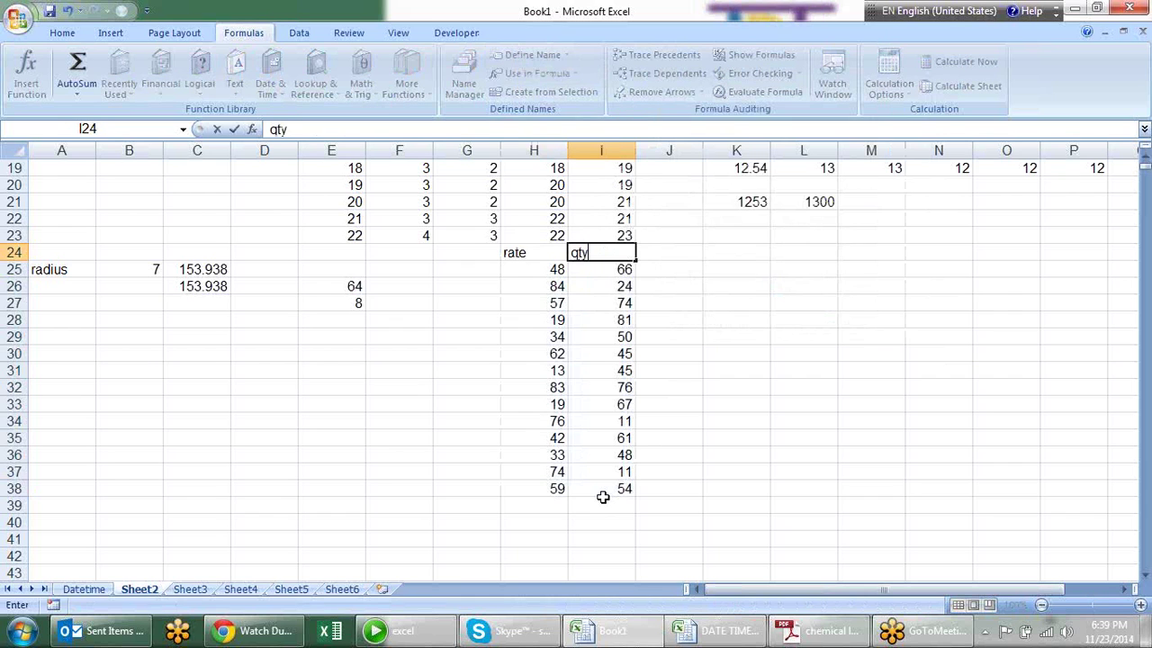
pyautogui.press('Tab')
pyautogui.write('amoun')
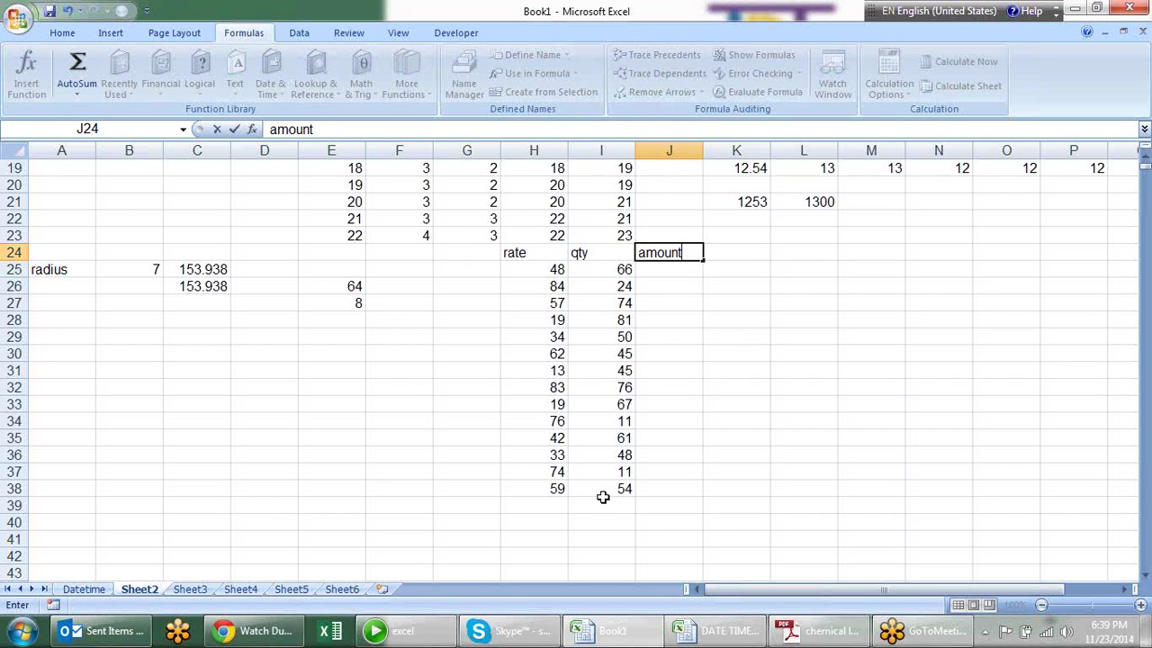
pyautogui.press('Return')
# Enter a formula in J25 multiplying the qty and rate cells.
pyautogui.press('Right')
pyautogui.press('Right')
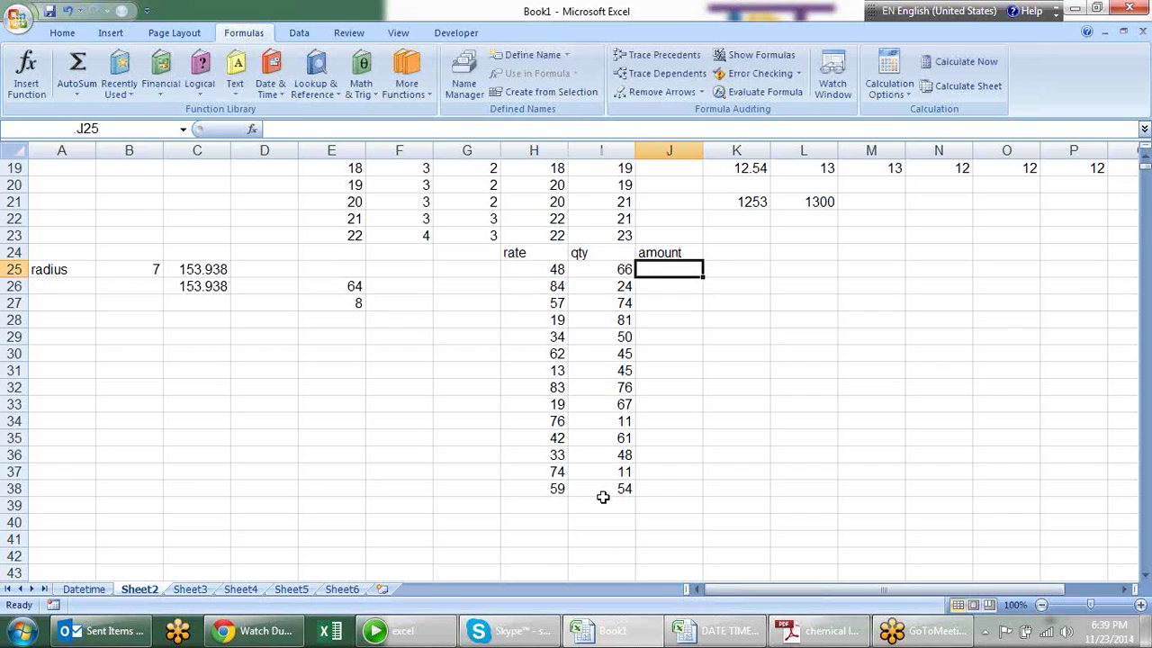
pyautogui.write('=')
pyautogui.press('Left')
pyautogui.press('Left')
pyautogui.write('*')
pyautogui.press('Left')
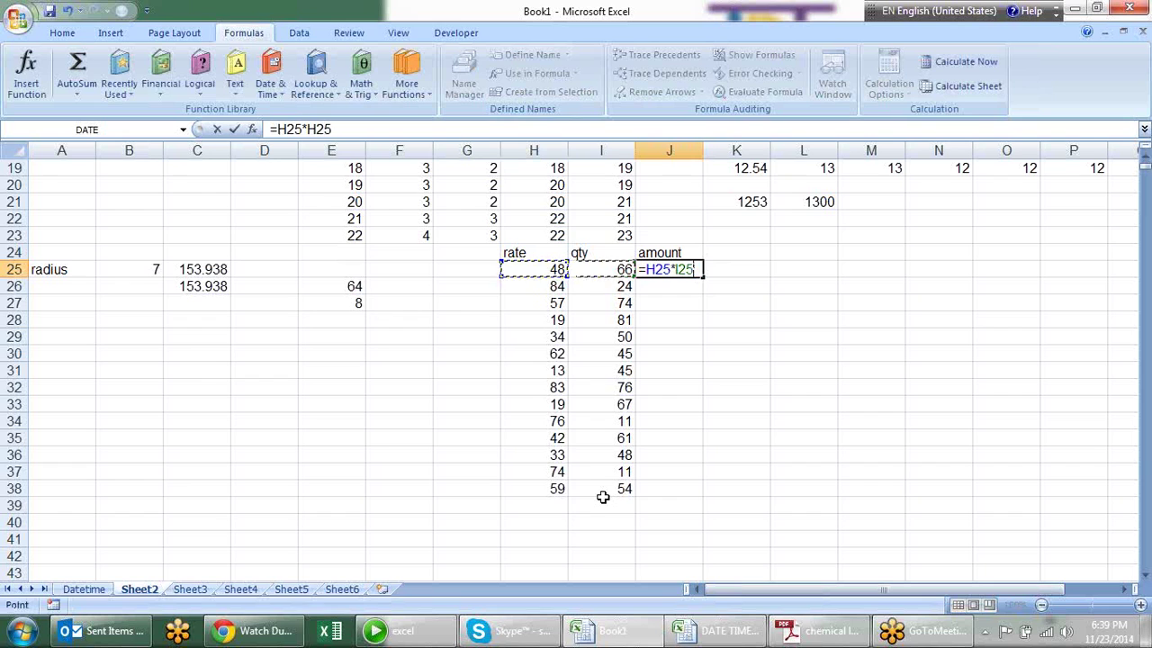
pyautogui.press('Return')
# Replace J25's formula with =PRODUCT(H25,I25) and fill it down to row 38.
pyautogui.click(677, 269)
pyautogui.write('=')
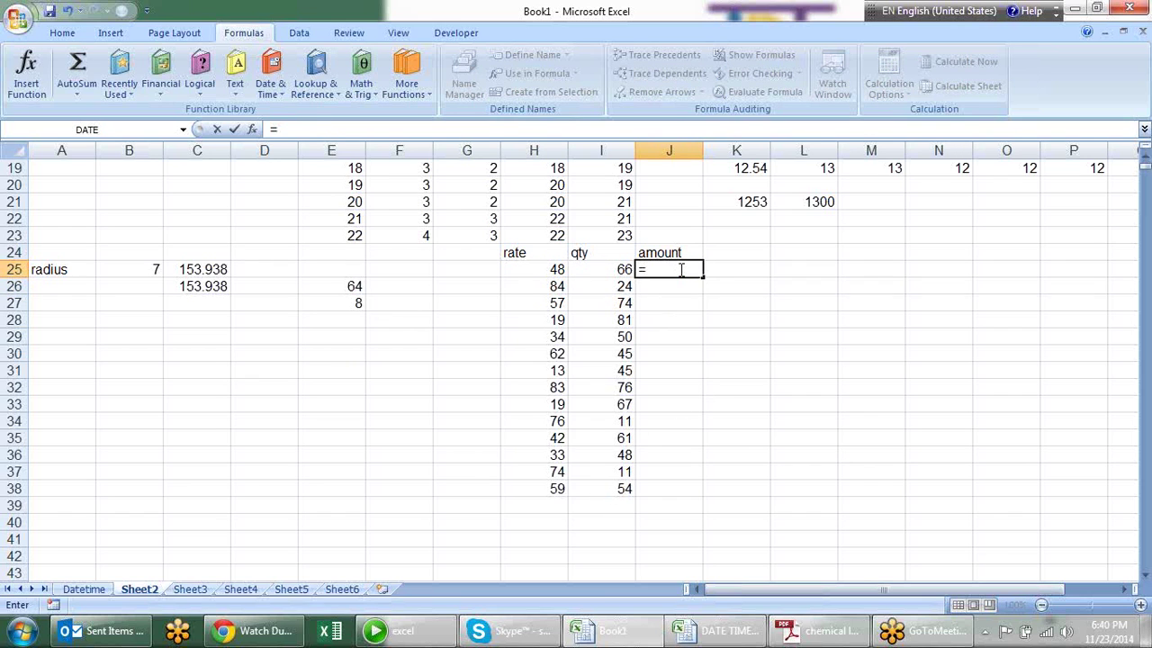
pyautogui.write('prod')
pyautogui.press('Tab')
pyautogui.press('Left')
pyautogui.press('Left')
pyautogui.write(',')
pyautogui.press('Left')
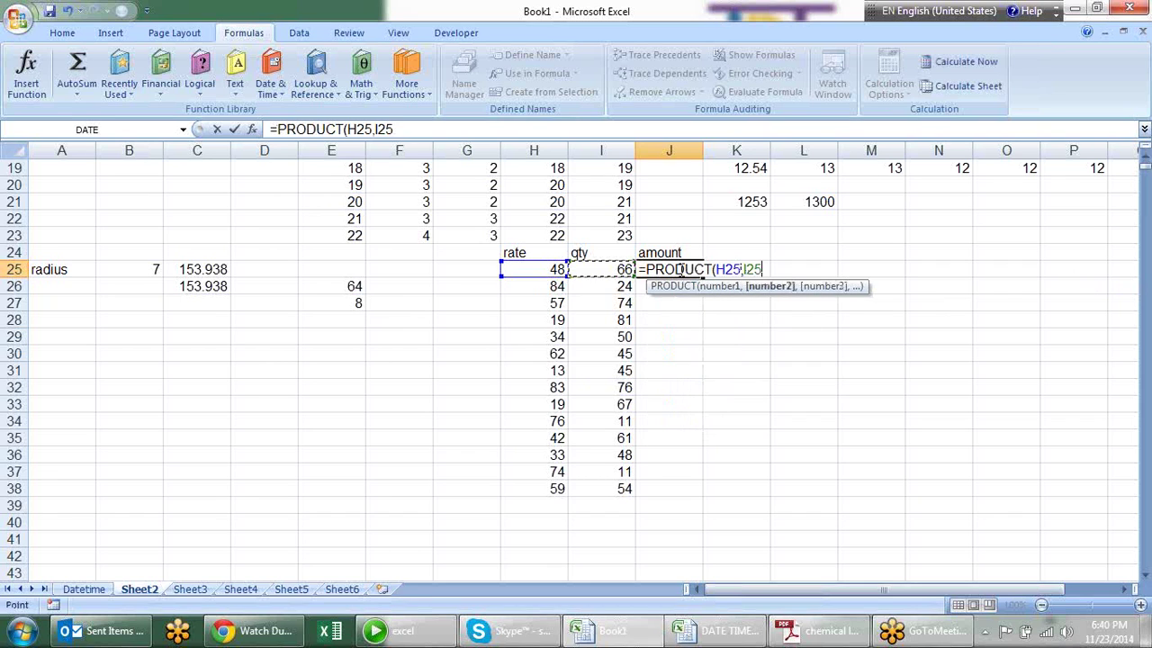
pyautogui.press('Return')
pyautogui.click(671, 270)
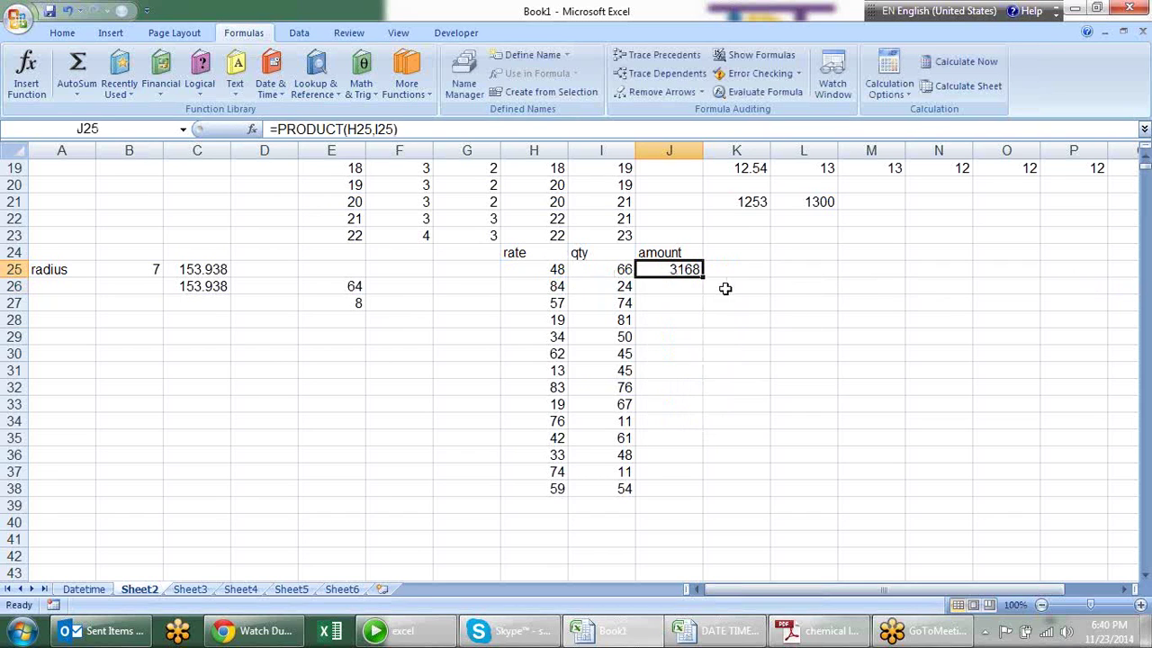
pyautogui.doubleClick(702, 277)
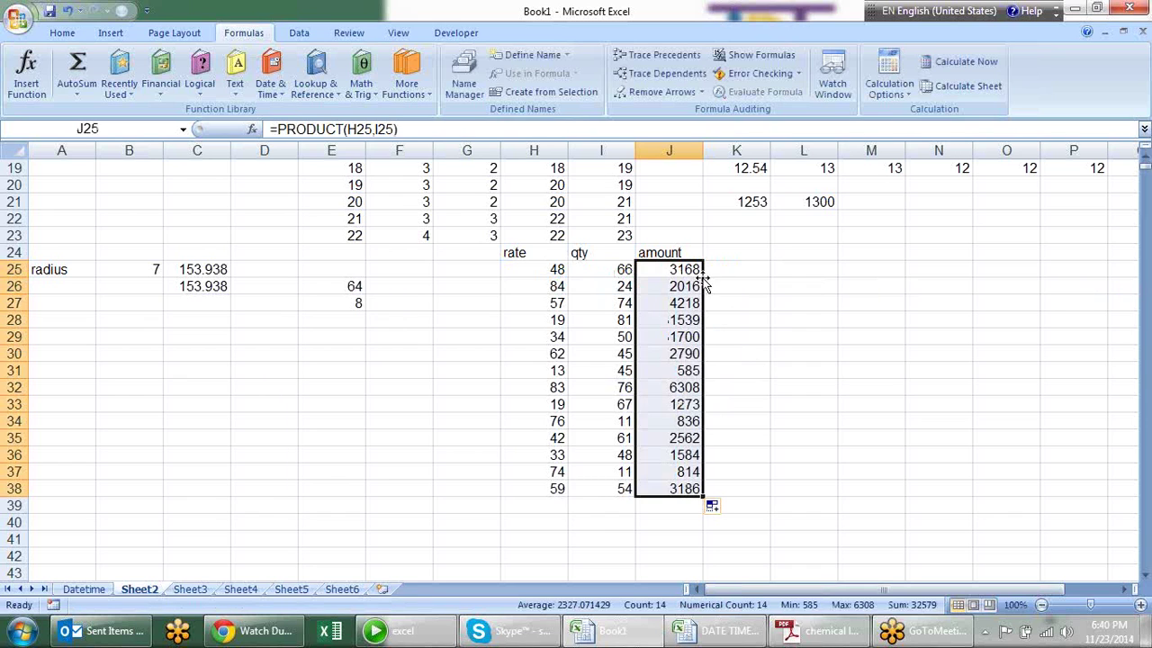
pyautogui.click(677, 506)
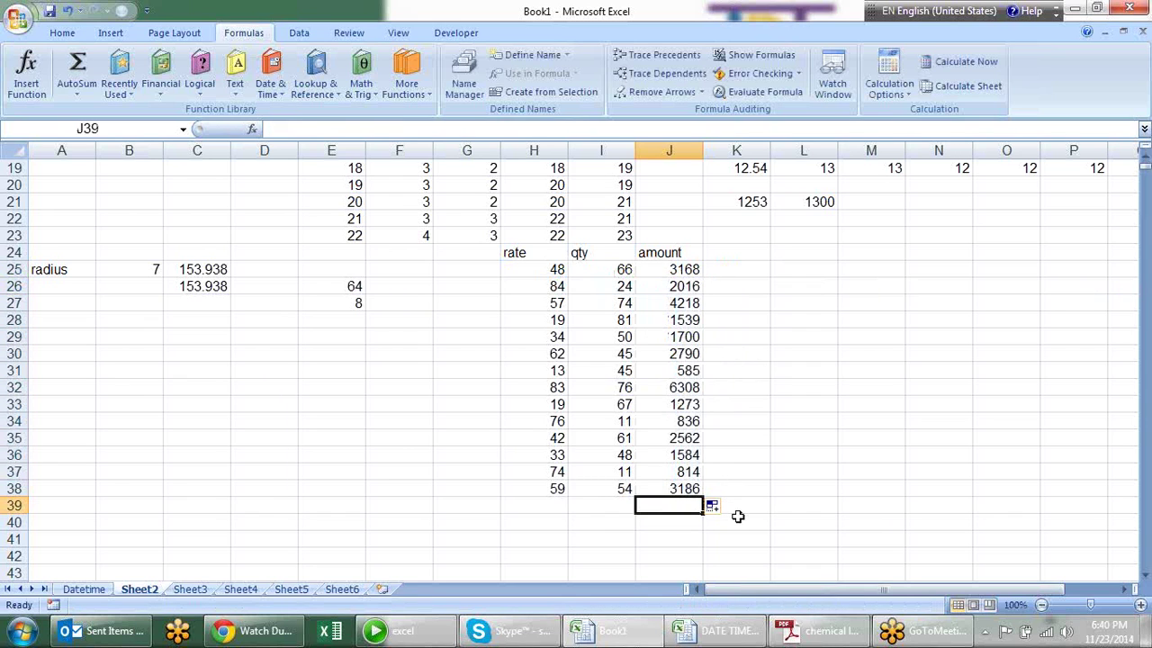
# AutoSum the amount column into J39, giving 32579, and make the total bold.
pyautogui.hotkey('alt', '=')
pyautogui.press('Return')
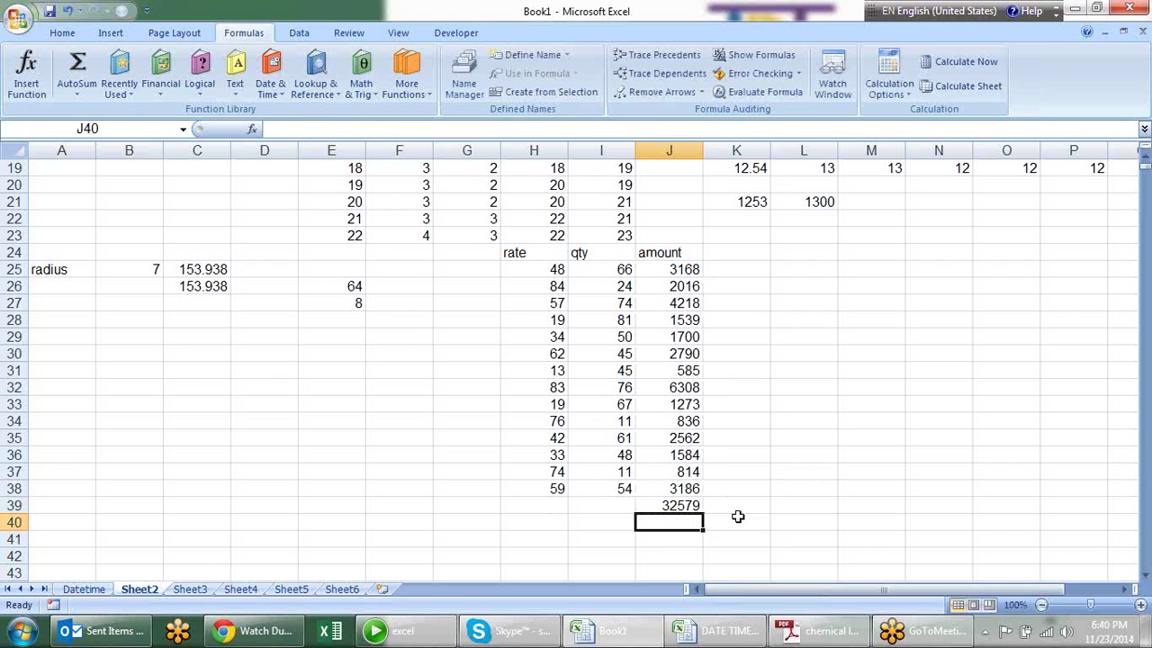
pyautogui.press('Up')
pyautogui.hotkey('ctrl', 'b')
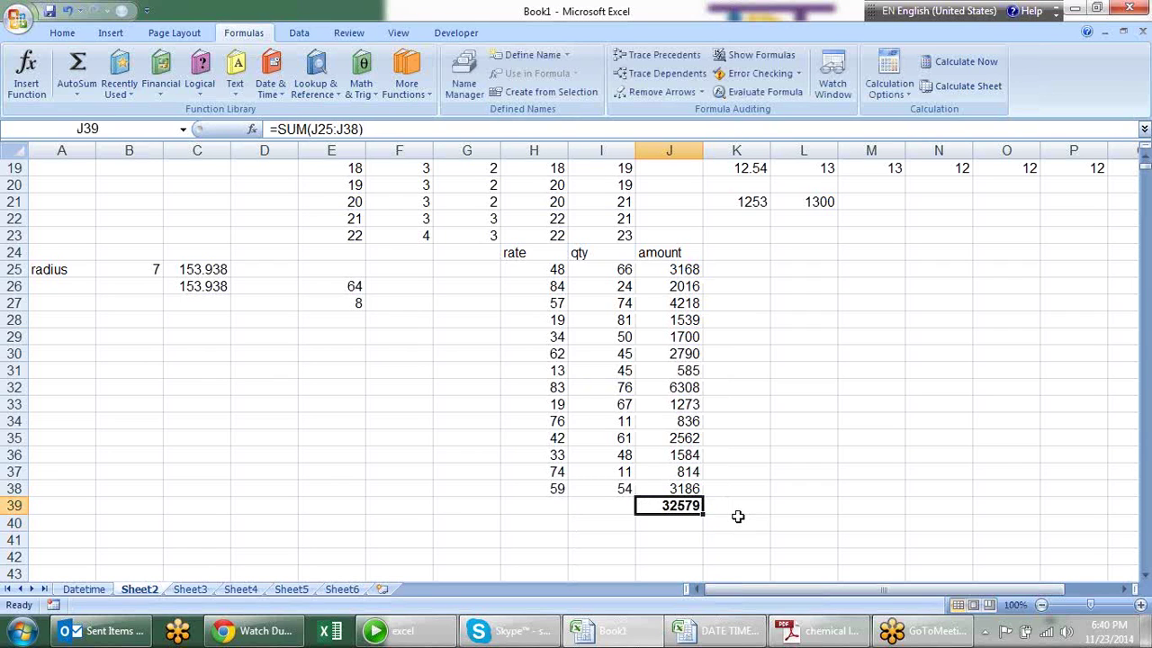
pyautogui.press('Down')
pyautogui.press('Down')
pyautogui.press('Up')
pyautogui.press('Up')
pyautogui.press('Up')
pyautogui.press('Up')
pyautogui.press('Up')
pyautogui.press('Up')
pyautogui.press('Up')
pyautogui.press('Up')
pyautogui.press('Up')
pyautogui.press('Up')
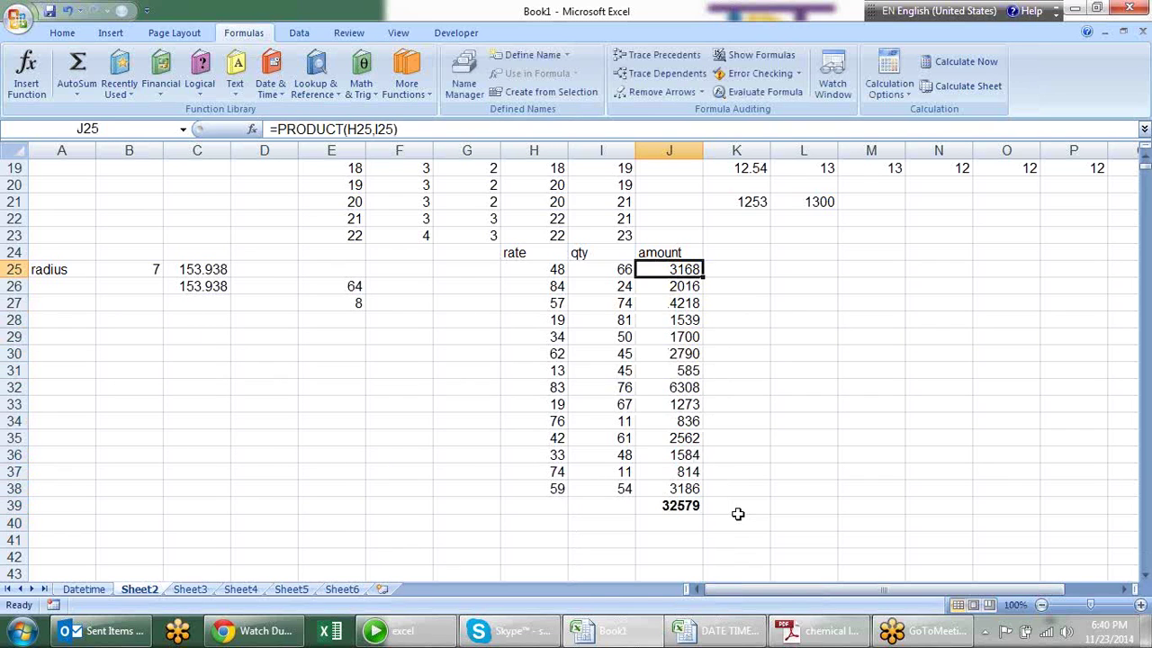
pyautogui.hotkey('shift', 'Down')
pyautogui.hotkey('shift', 'Down')
pyautogui.hotkey('shift', 'Down')
pyautogui.hotkey('shift', 'Down')
pyautogui.hotkey('shift', 'Down')
pyautogui.hotkey('shift', 'Down')
pyautogui.hotkey('shift', 'Down')
pyautogui.hotkey('shift', 'Down')
pyautogui.hotkey('shift', 'Down')
pyautogui.hotkey('shift', 'Down')
pyautogui.press('Down')
pyautogui.press('Down')
pyautogui.press('Down')
pyautogui.press('Down')
pyautogui.press('Down')
pyautogui.press('Down')
pyautogui.press('Down')
pyautogui.press('Down')
pyautogui.press('Down')
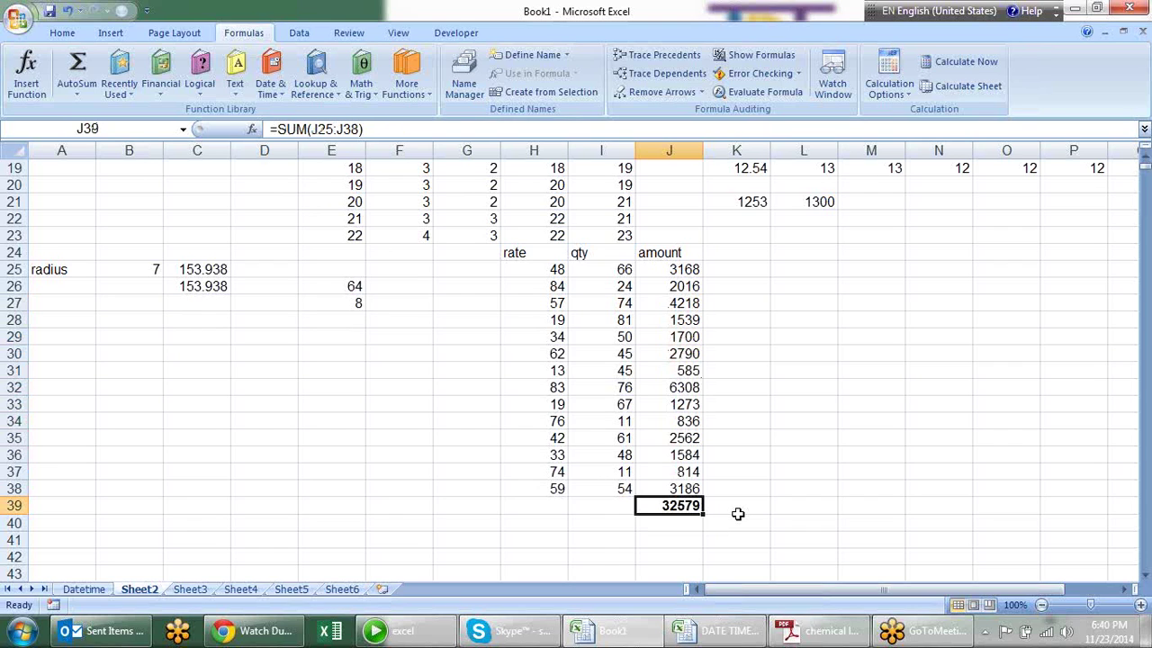
# Enter =SUMPRODUCT(H25:H38,I25:I38) in I40, returning 32579.
pyautogui.press('Down')
pyautogui.press('Left')
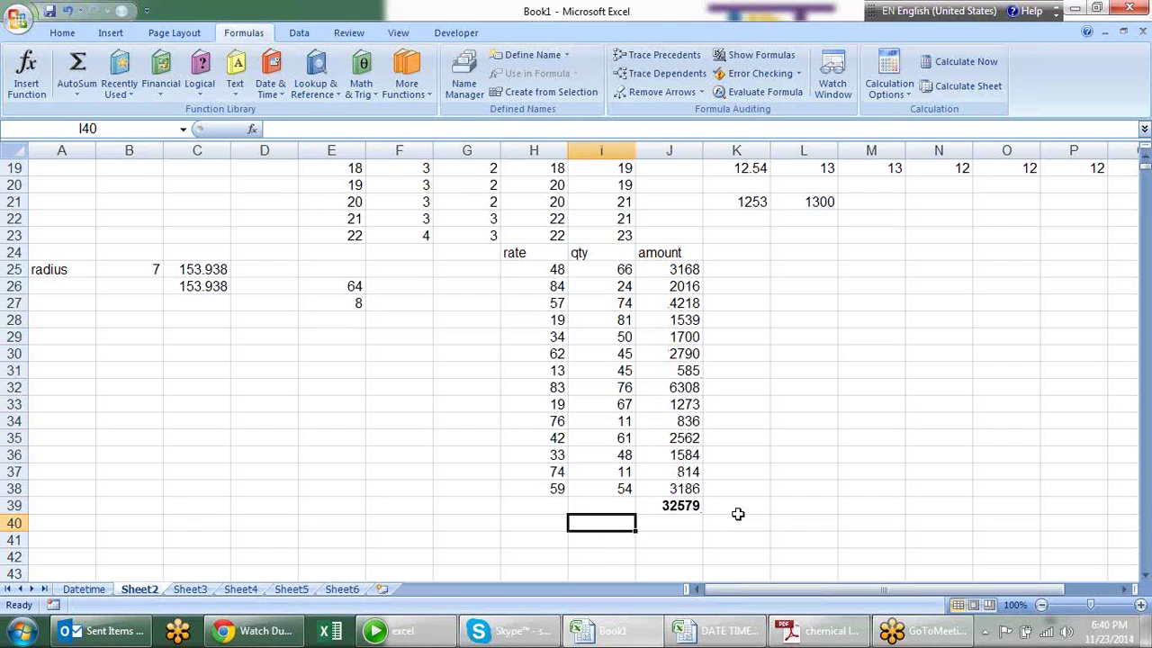
pyautogui.write('=sum')
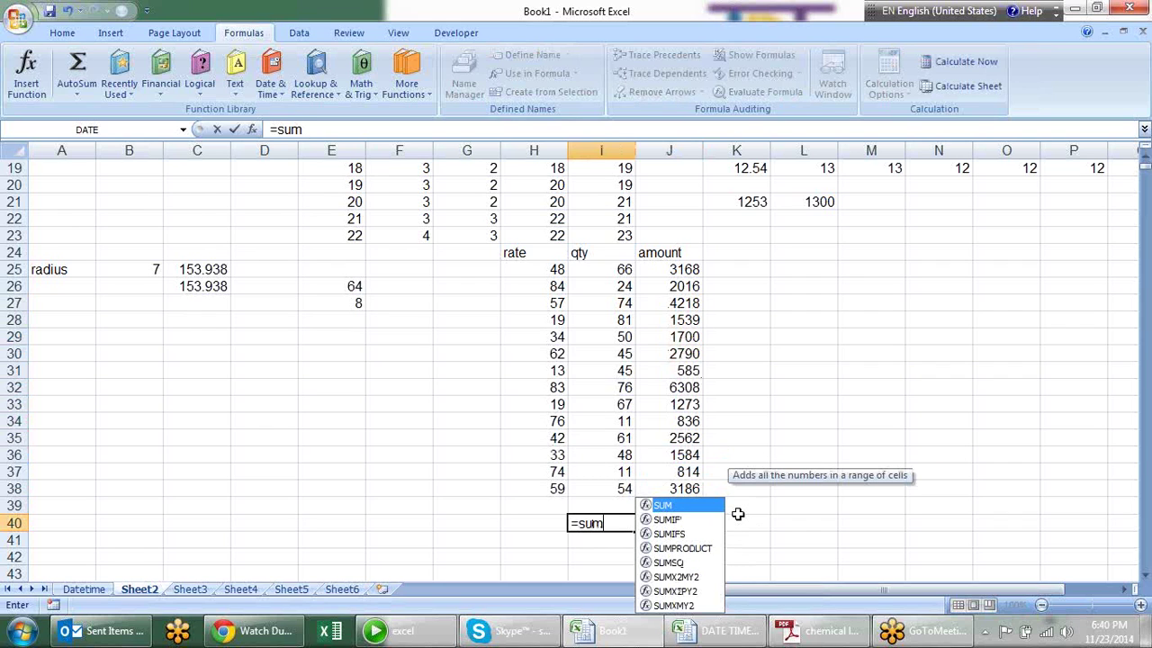
pyautogui.press('Down')
pyautogui.press('Down')
pyautogui.press('Down')
pyautogui.press('Tab')
pyautogui.press('Up')
pyautogui.press('Up')
pyautogui.press('Left')
pyautogui.hotkey('ctrl', 'shift', 'Up')
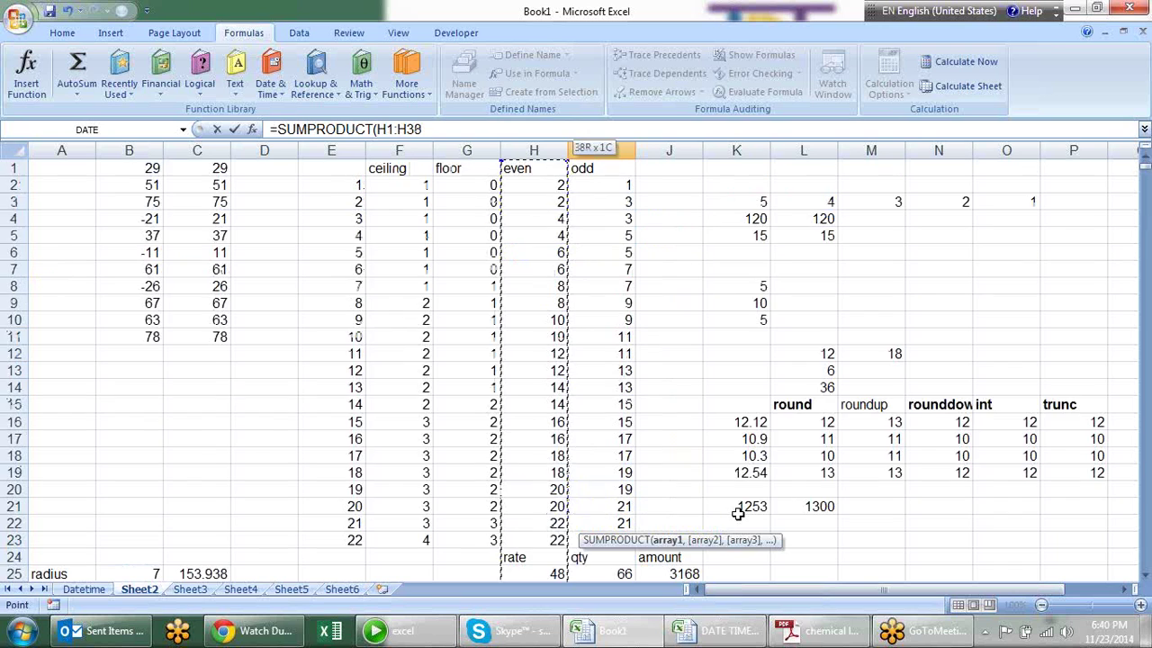
pyautogui.hotkey('ctrl', 'shift', 'Down')
pyautogui.hotkey('shift', 'Up')
pyautogui.hotkey('shift', 'Up')
pyautogui.hotkey('shift', 'Up')
pyautogui.hotkey('shift', 'Up')
pyautogui.hotkey('shift', 'Up')
pyautogui.hotkey('shift', 'Up')
pyautogui.hotkey('shift', 'Up')
pyautogui.hotkey('shift', 'Up')
pyautogui.hotkey('shift', 'Up')
pyautogui.hotkey('shift', 'Up')
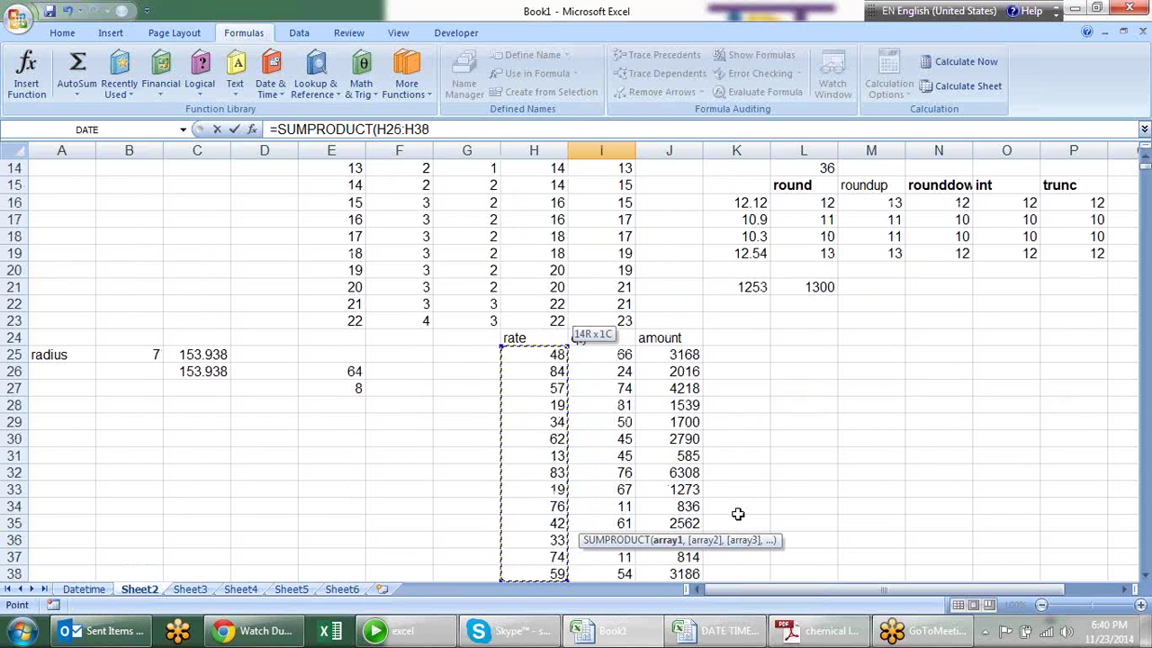
pyautogui.write(',')
pyautogui.press('Up')
pyautogui.press('Up')
pyautogui.press('Up')
pyautogui.hotkey('shift', 'Down')
pyautogui.hotkey('shift', 'Up')
pyautogui.hotkey('shift', 'Up')
pyautogui.hotkey('shift', 'Up')
pyautogui.hotkey('shift', 'Up')
pyautogui.hotkey('shift', 'Up')
pyautogui.hotkey('shift', 'Up')
pyautogui.hotkey('shift', 'Up')
pyautogui.press('Return')
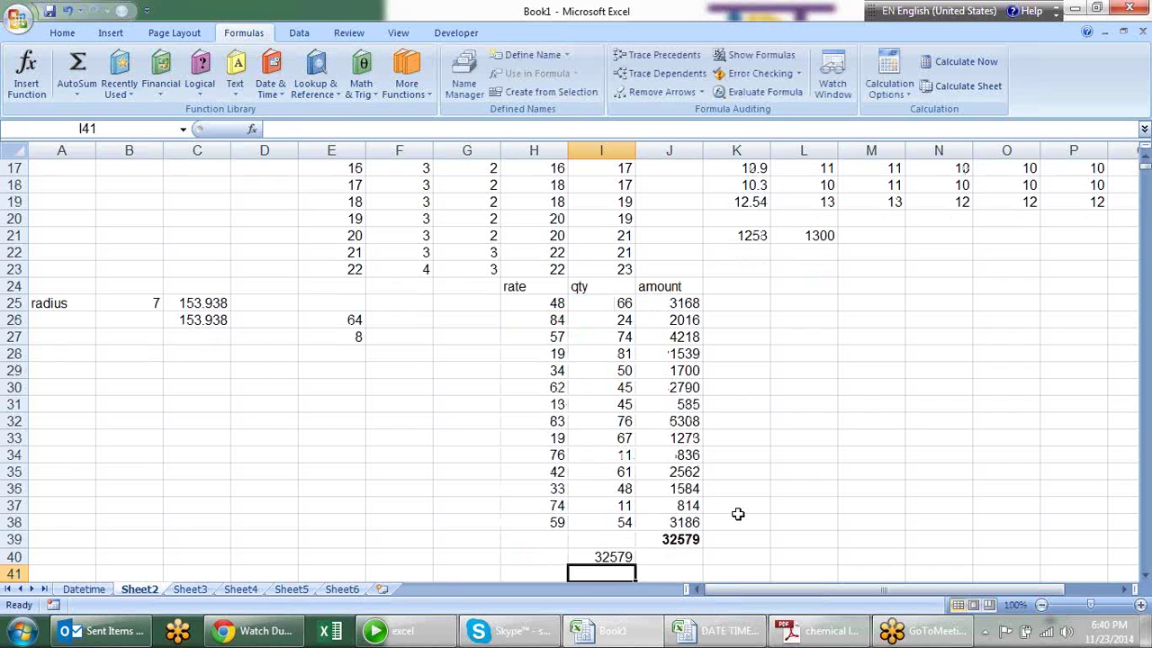
# Check the SUMPRODUCT result in I40, then start a SUM formula in J40.
pyautogui.press('Up')
pyautogui.press('Down')
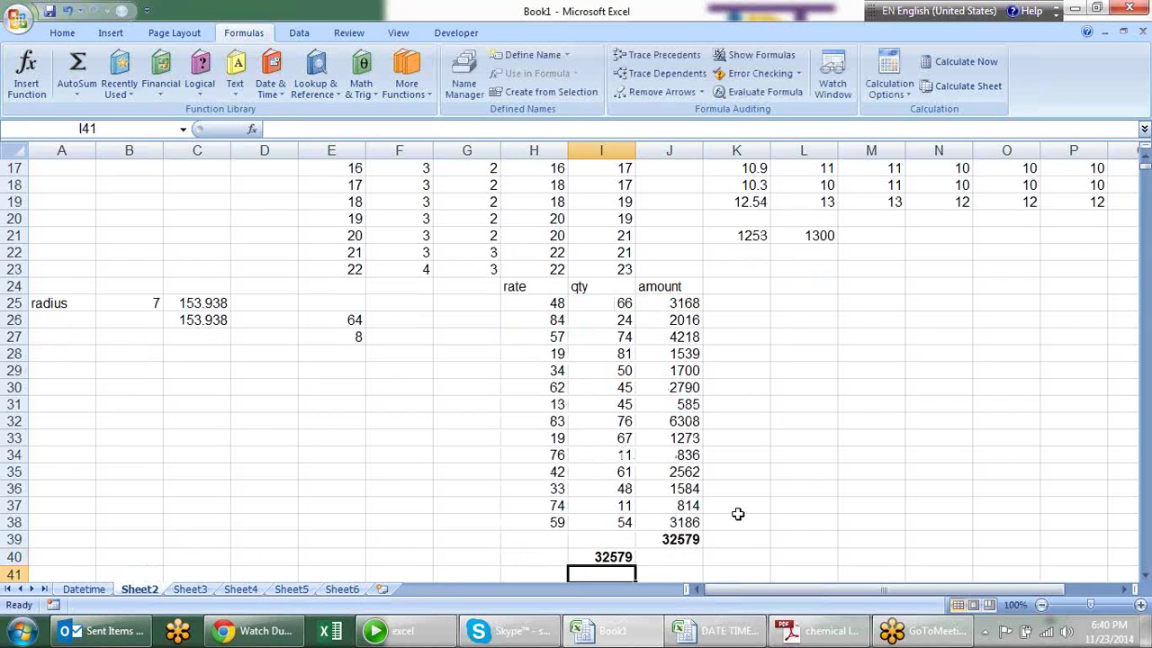
pyautogui.press('Down')
pyautogui.press('Up')
pyautogui.press('Up')
pyautogui.press('Right')
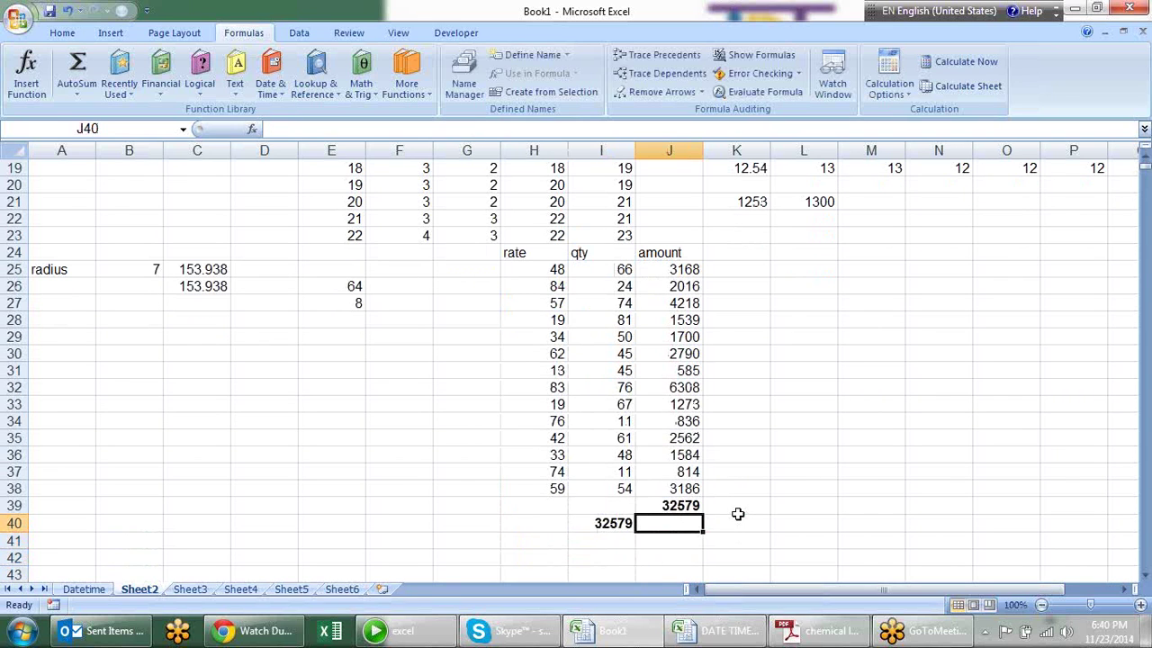
pyautogui.write('=')
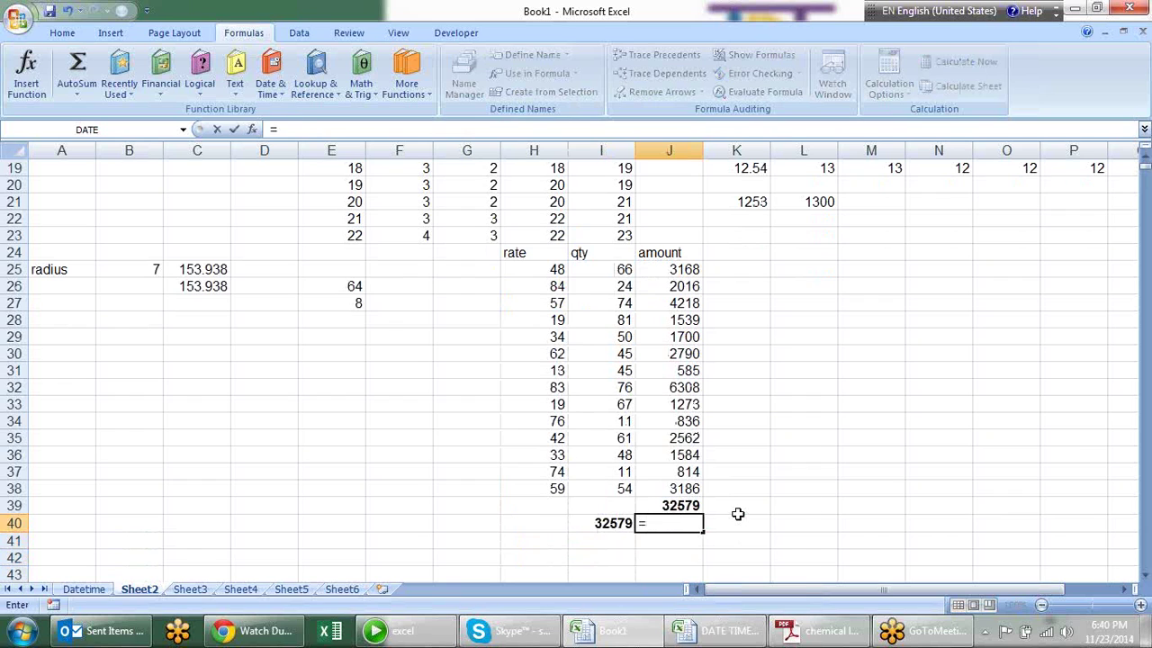
pyautogui.write('sum')
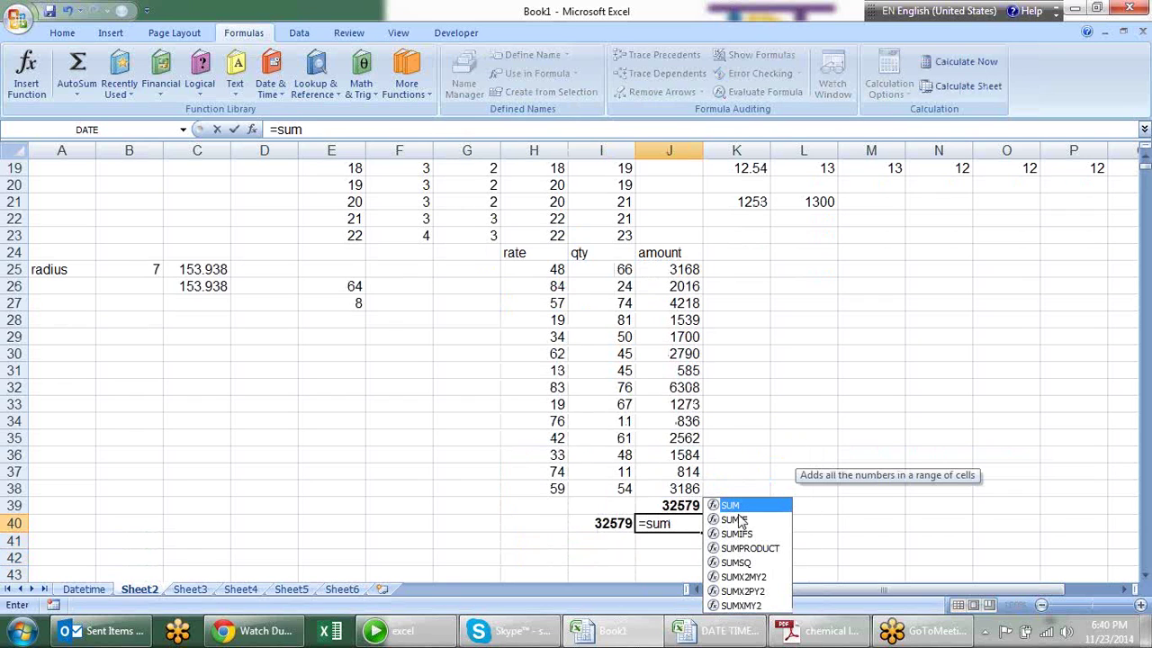
# Enter =SUM(H25:H38*I25:I38) in J40, which first returns #VALUE!
pyautogui.press('Tab')
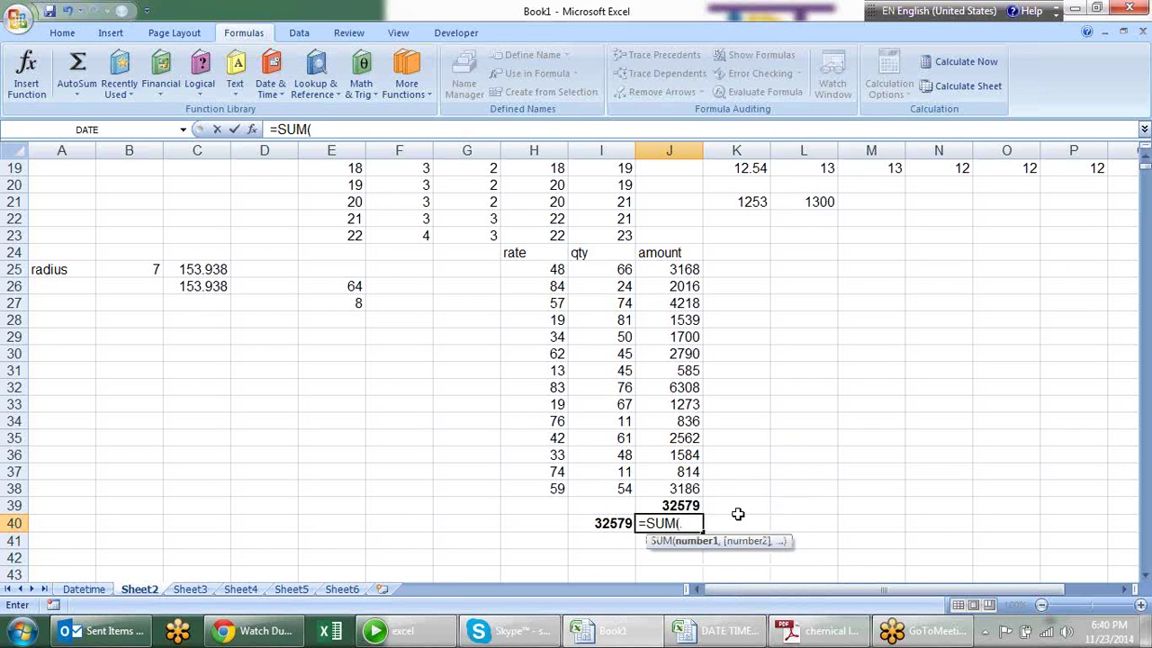
pyautogui.click(545, 270)
pyautogui.moveTo(544, 270); pyautogui.dragTo(520, 499)
pyautogui.write('*')
pyautogui.moveTo(585, 270)
pyautogui.mouseDown()
pyautogui.moveTo(560, 489)
pyautogui.moveTo(590, 488)
pyautogui.mouseUp()
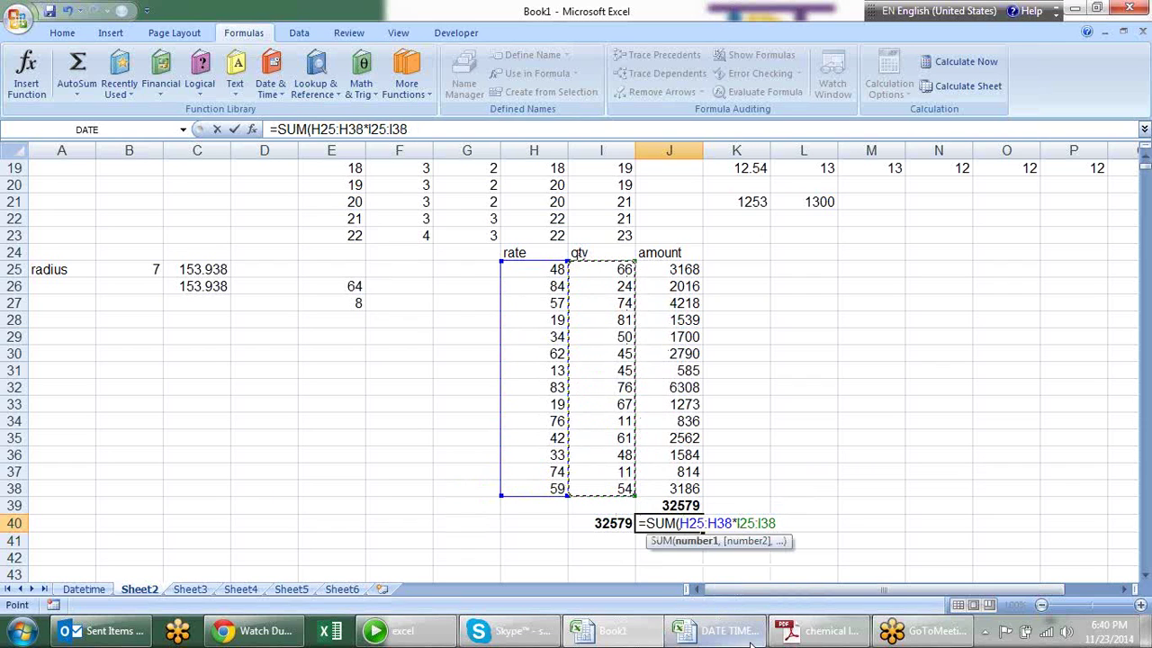
pyautogui.write(')')
pyautogui.press('Return')
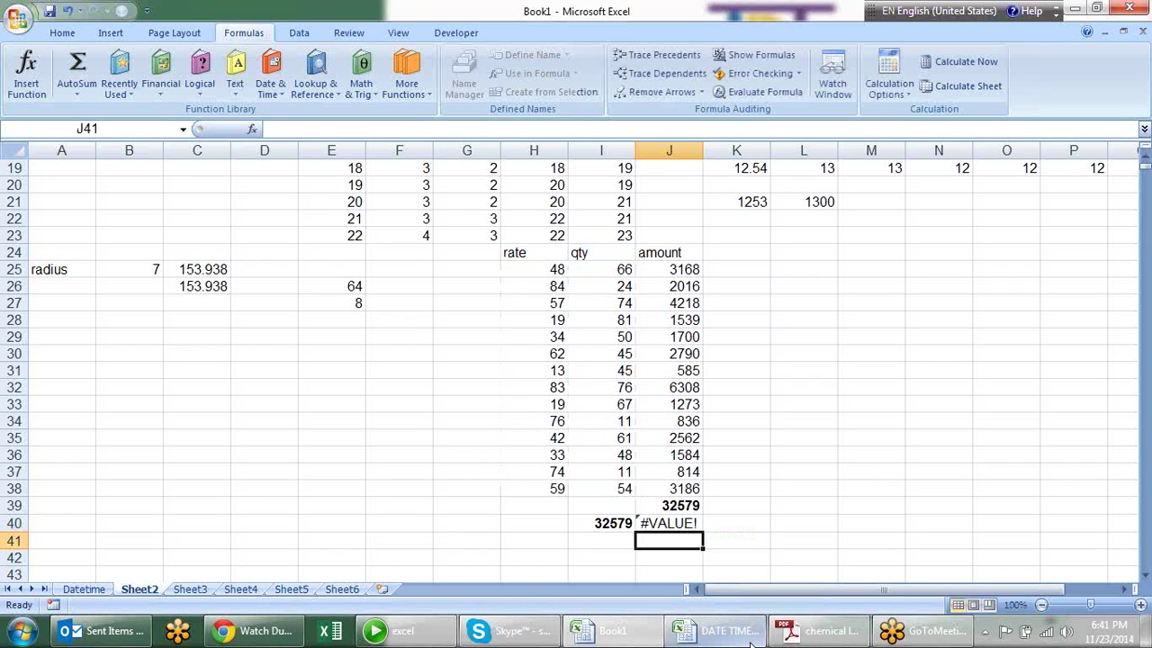
# Re-enter J40 as an array formula returning 32579, then create new workbook Book2.
pyautogui.press('Up')
pyautogui.press('F2')
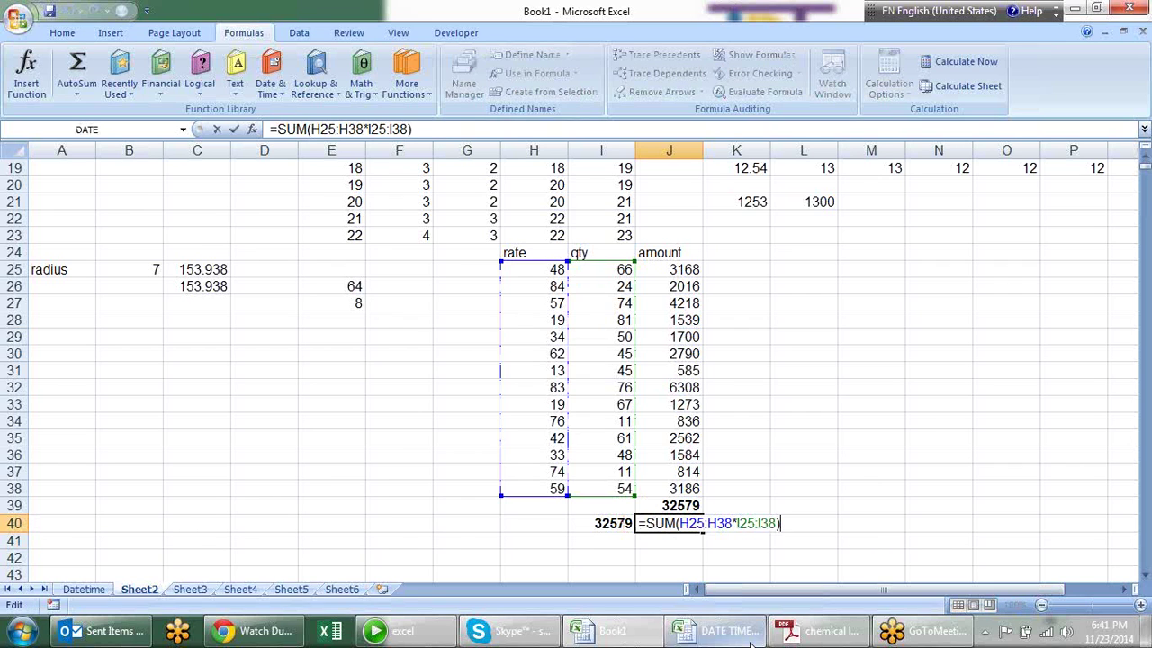
pyautogui.hotkey('ctrl', 'shift', 'Return')
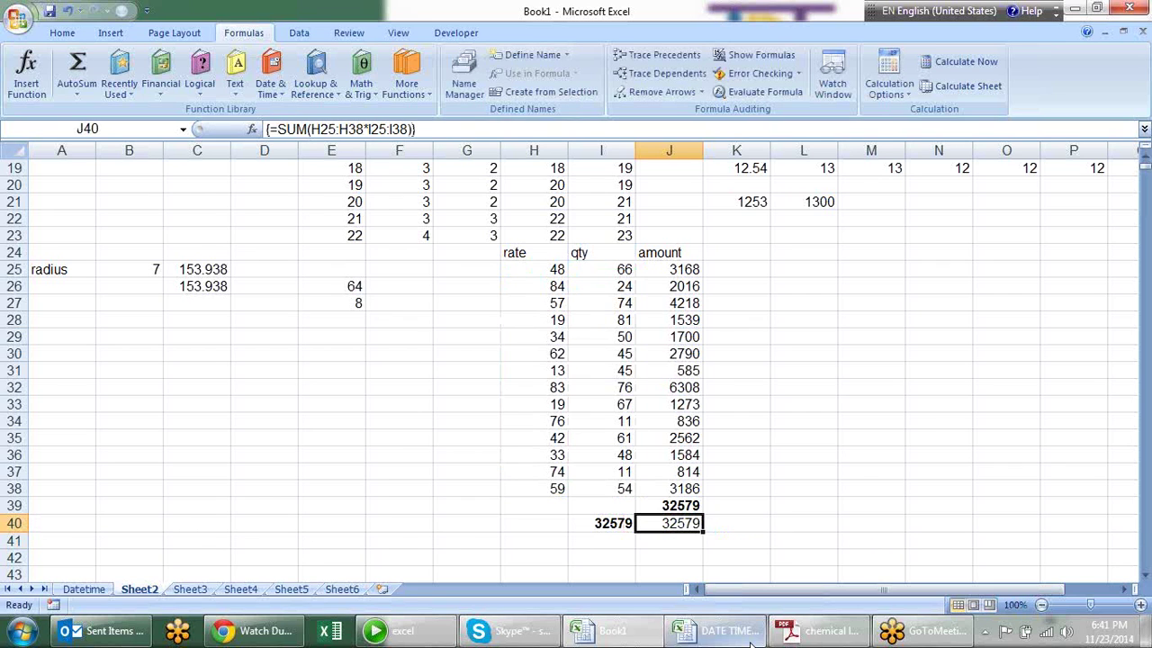
pyautogui.hotkey('ctrl', 'n')
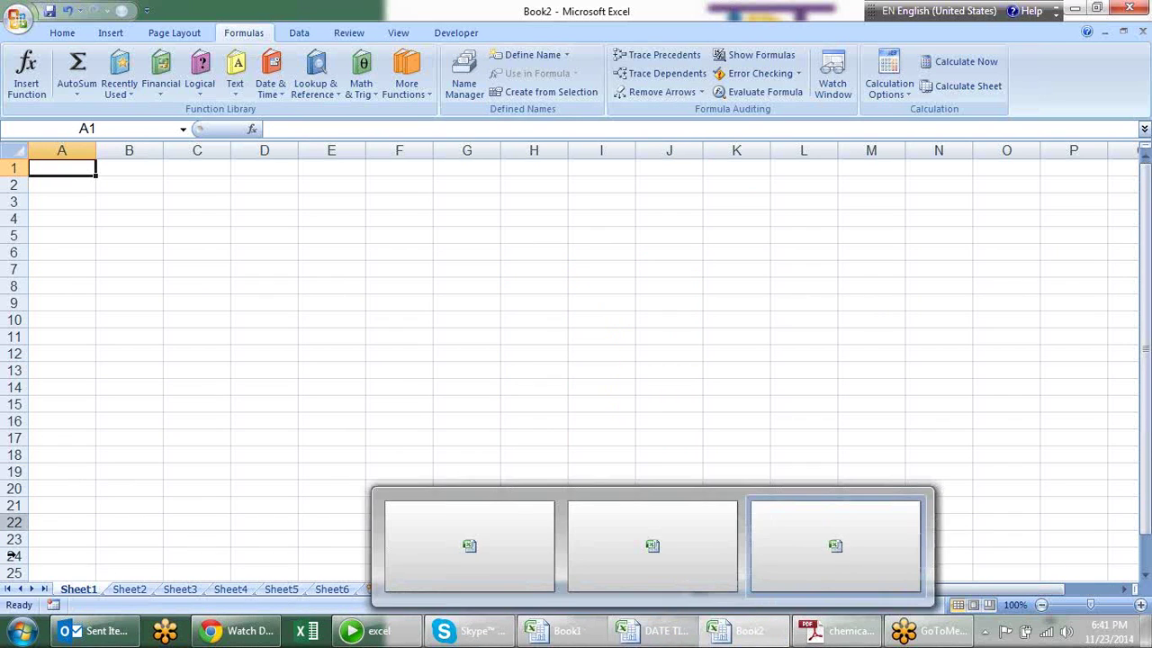
# Close the blank Book2 workbook and maximize Book1 again.
pyautogui.click(130, 590)
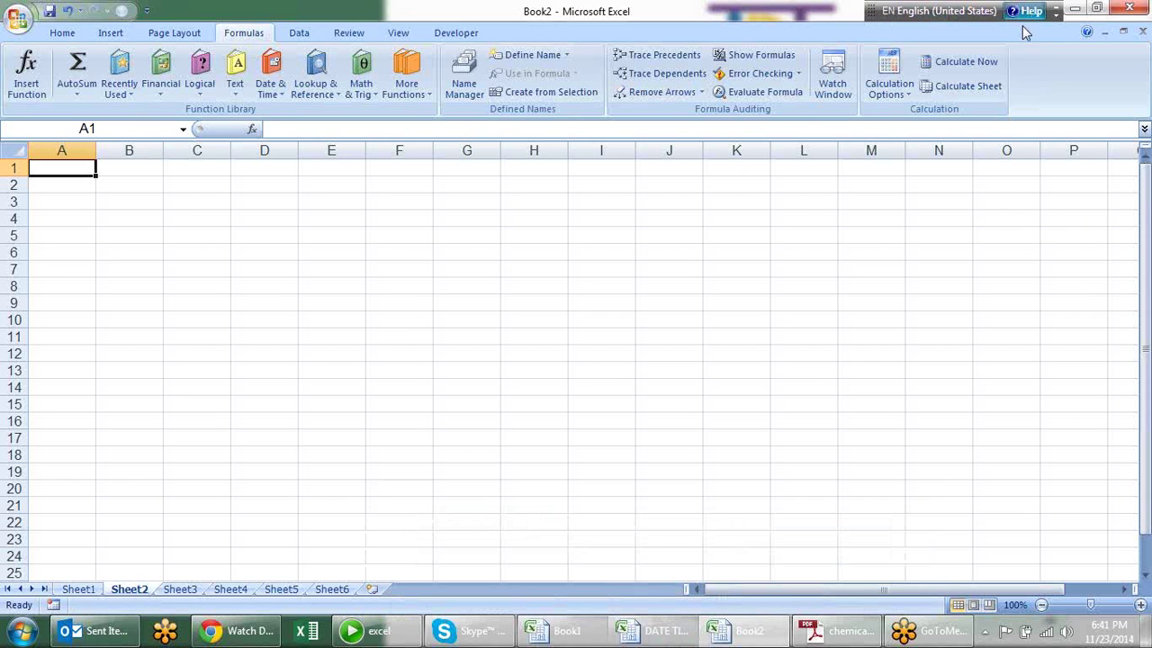
pyautogui.click(1102, 13)
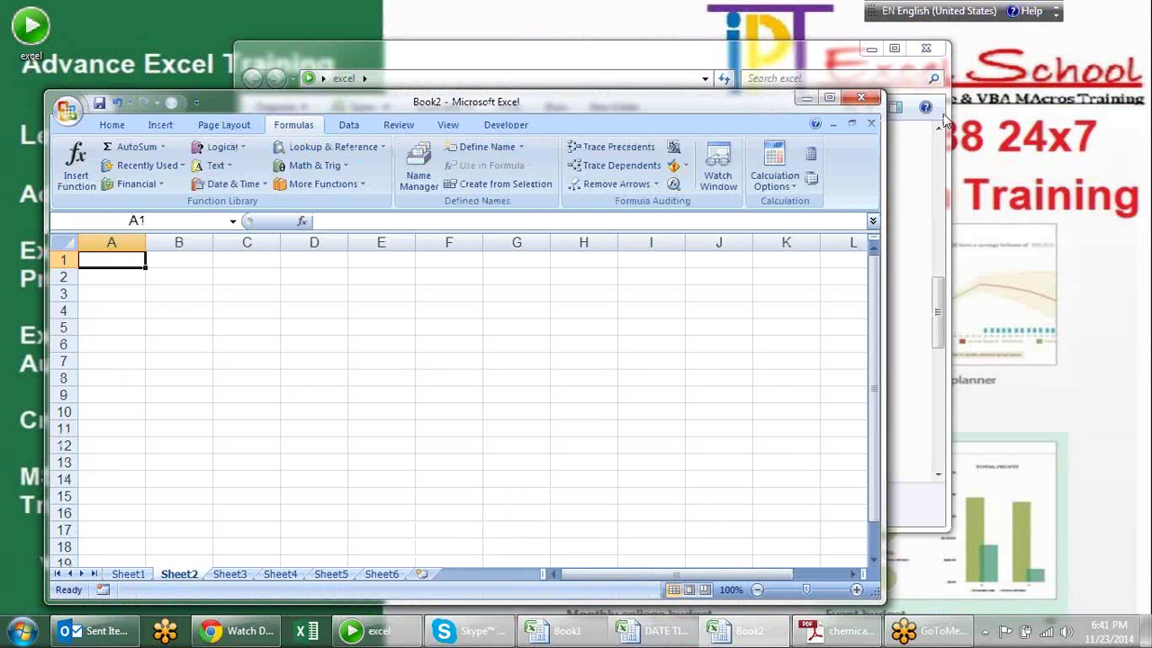
pyautogui.click(870, 123)
pyautogui.click(851, 33)
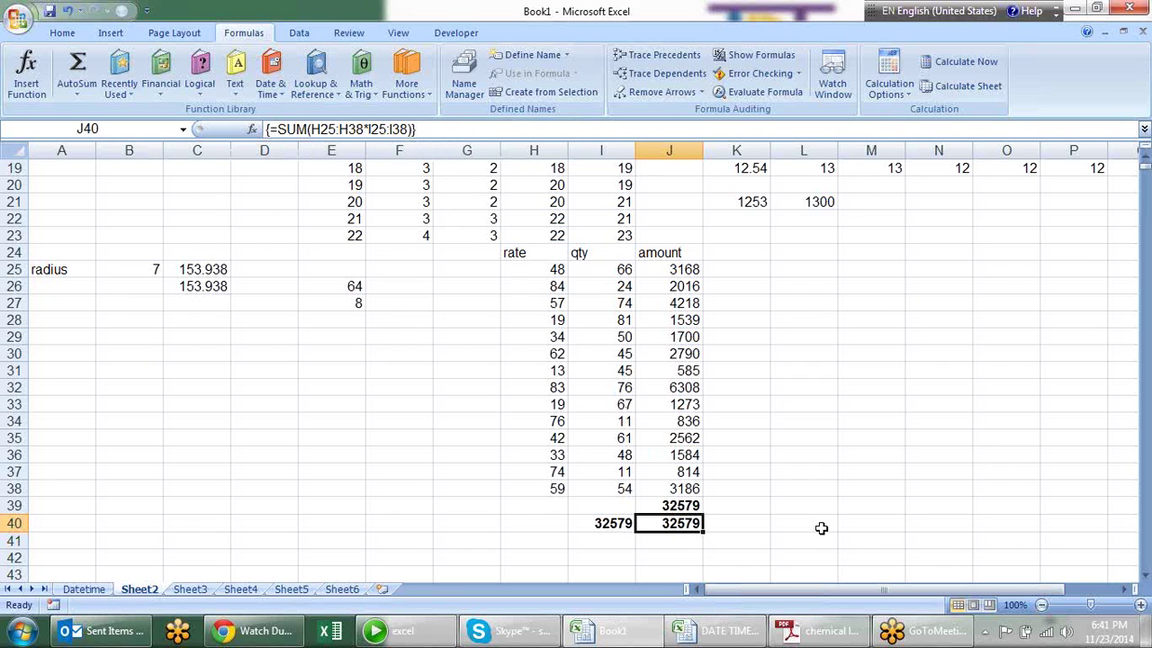
pyautogui.scroll(-2, 808, 399)
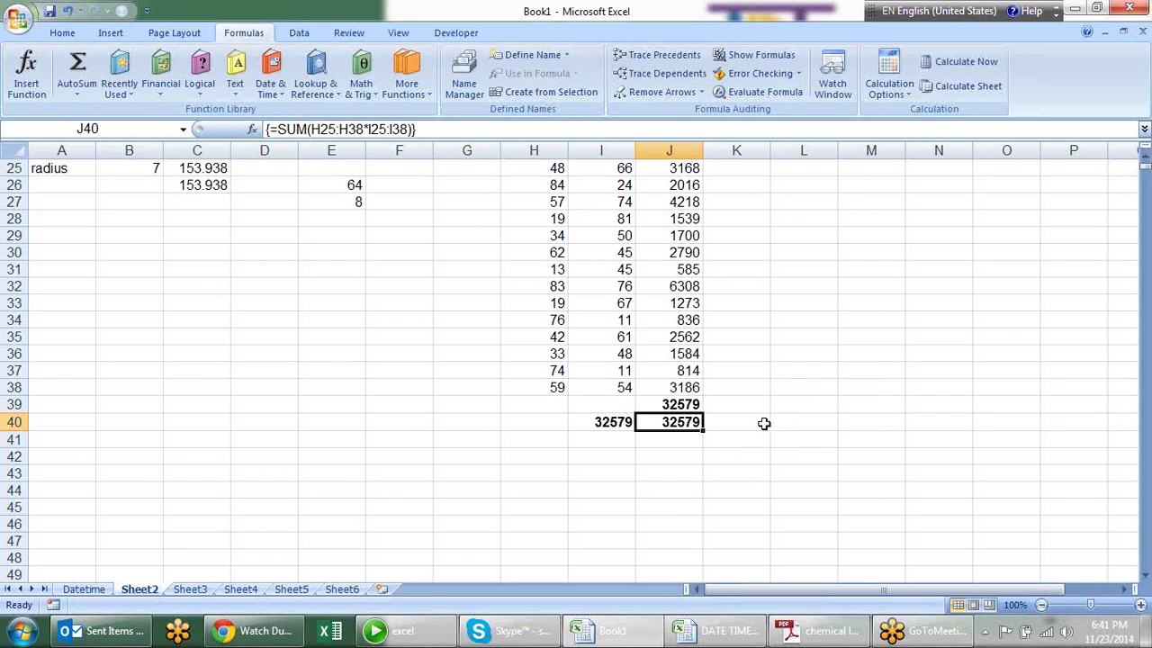
pyautogui.scroll(4, 759, 386)
pyautogui.scroll(-5, 758, 392)
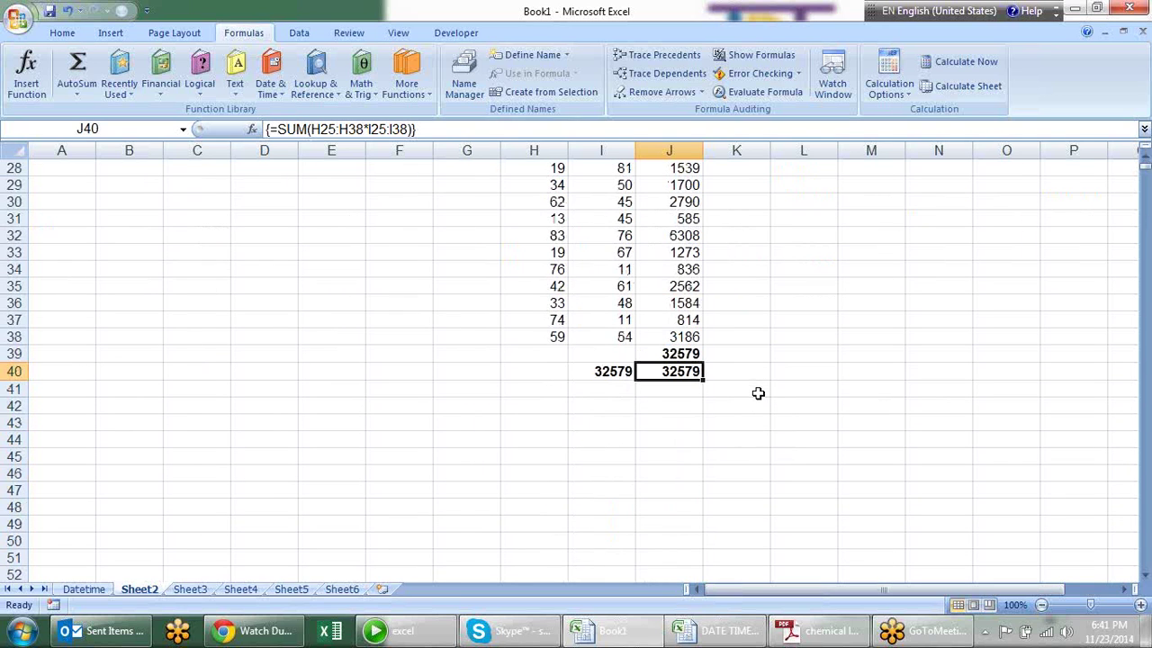
pyautogui.scroll(1, 759, 394)
pyautogui.scroll(1, 758, 393)
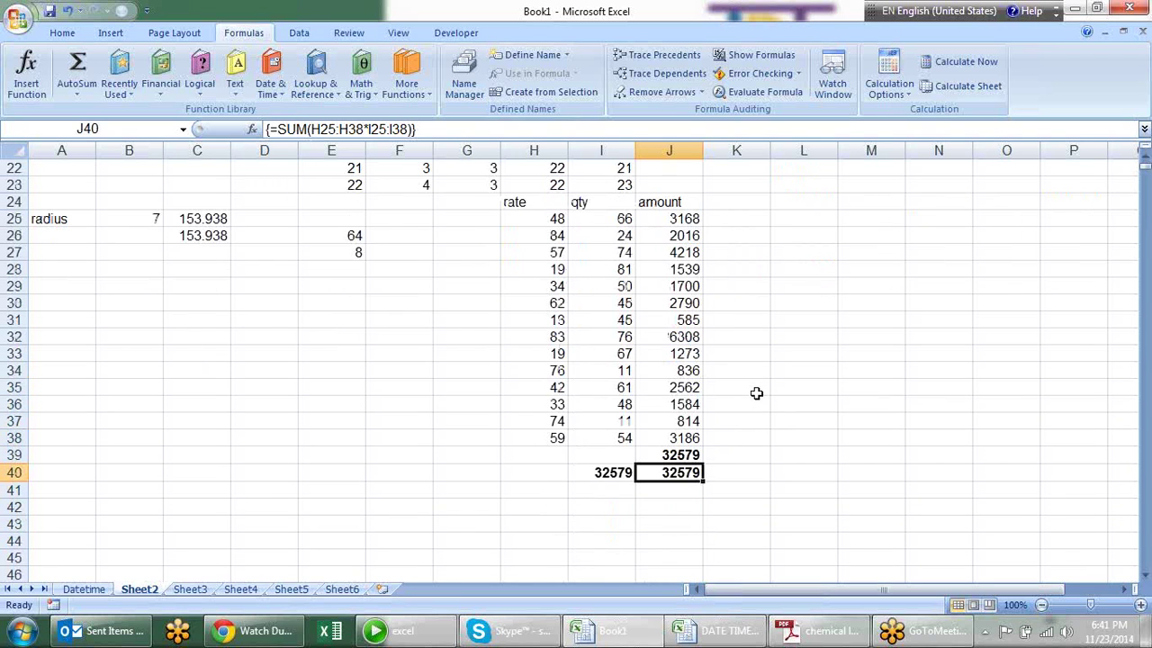
pyautogui.click(400, 403)
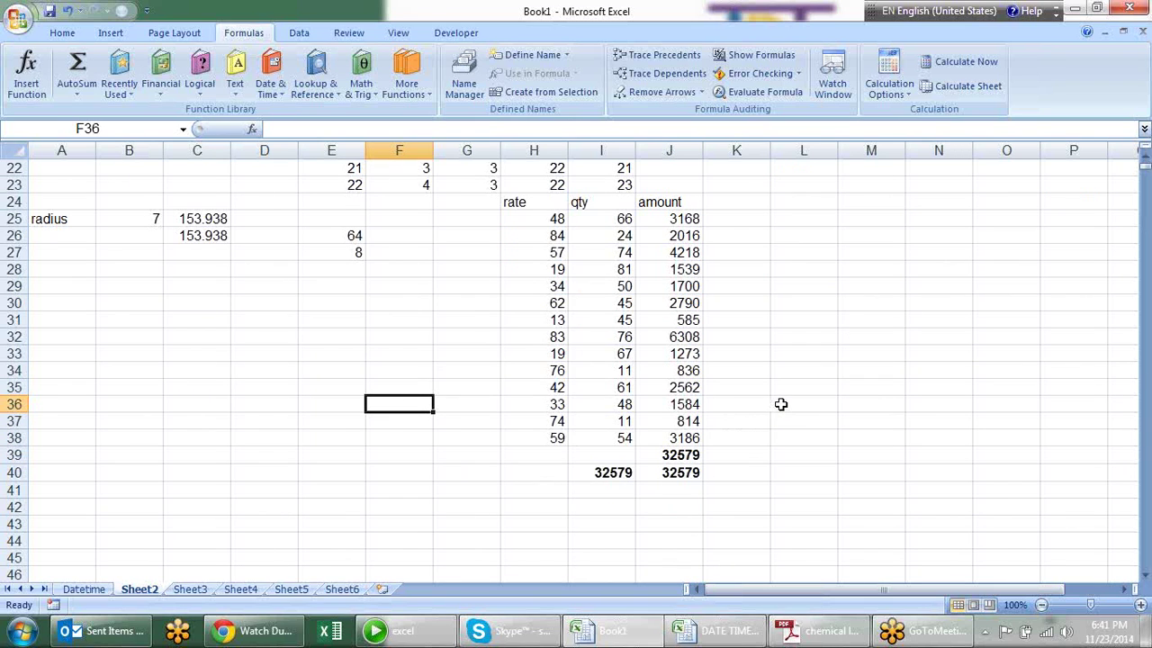
pyautogui.click(356, 92)
pyautogui.moveTo(472, 174); pyautogui.dragTo(480, 435)
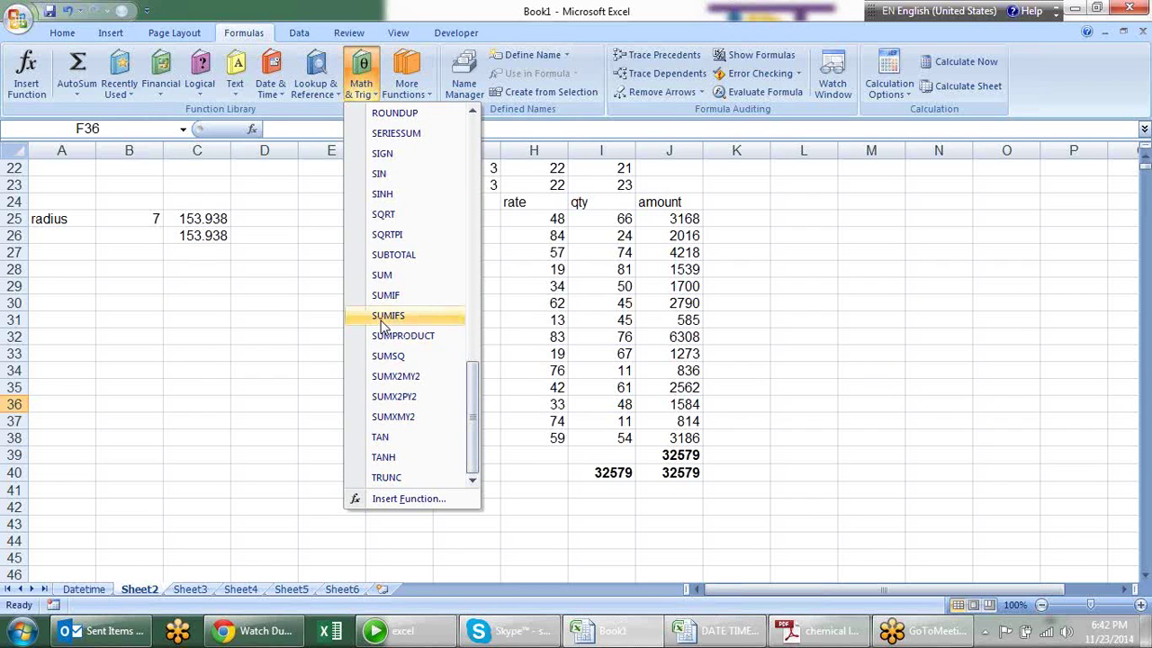
pyautogui.click(972, 434)
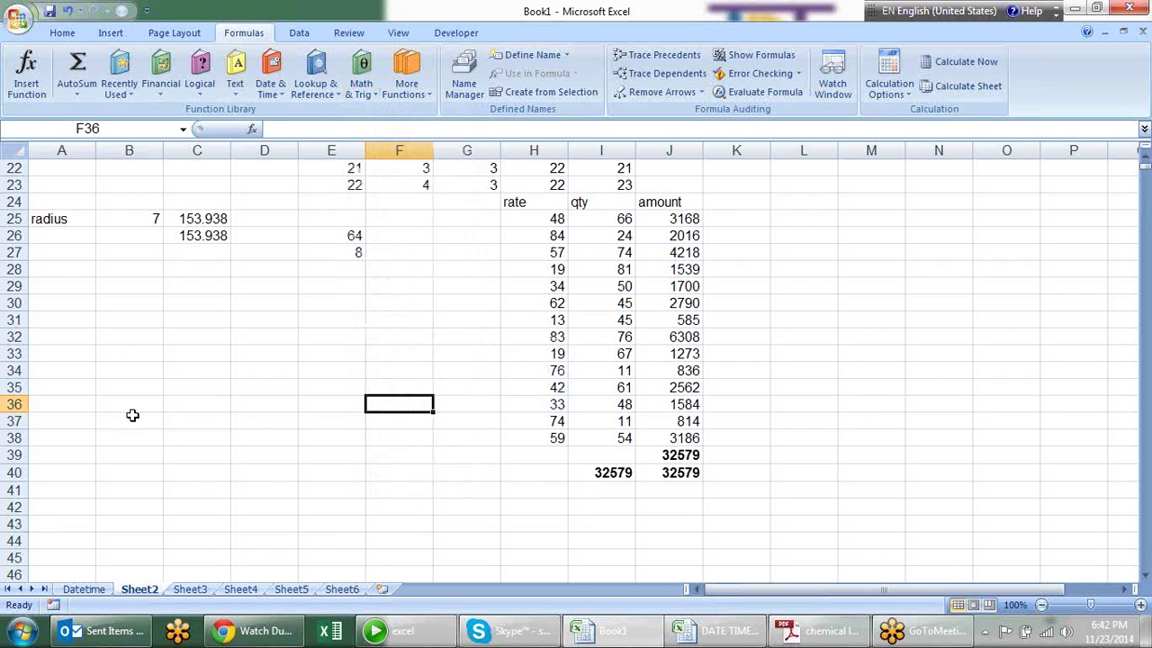
# On Sheet3, add the headers Name, city and sale in A1:C1.
pyautogui.click(190, 589)
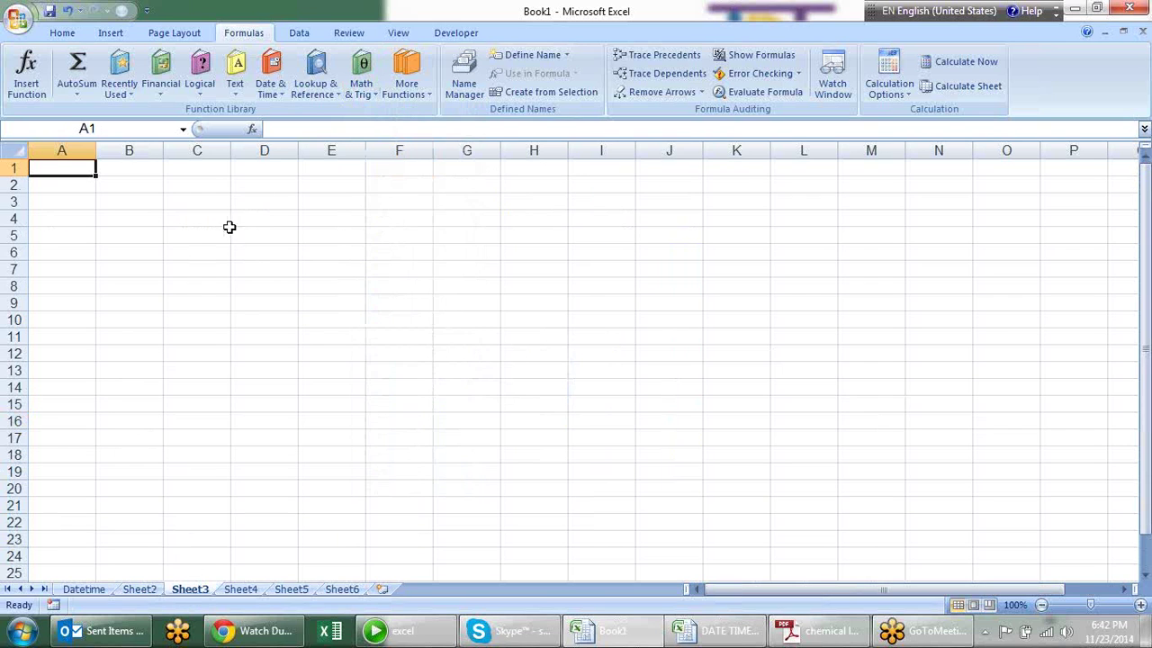
pyautogui.write('Name')
pyautogui.press('Tab')
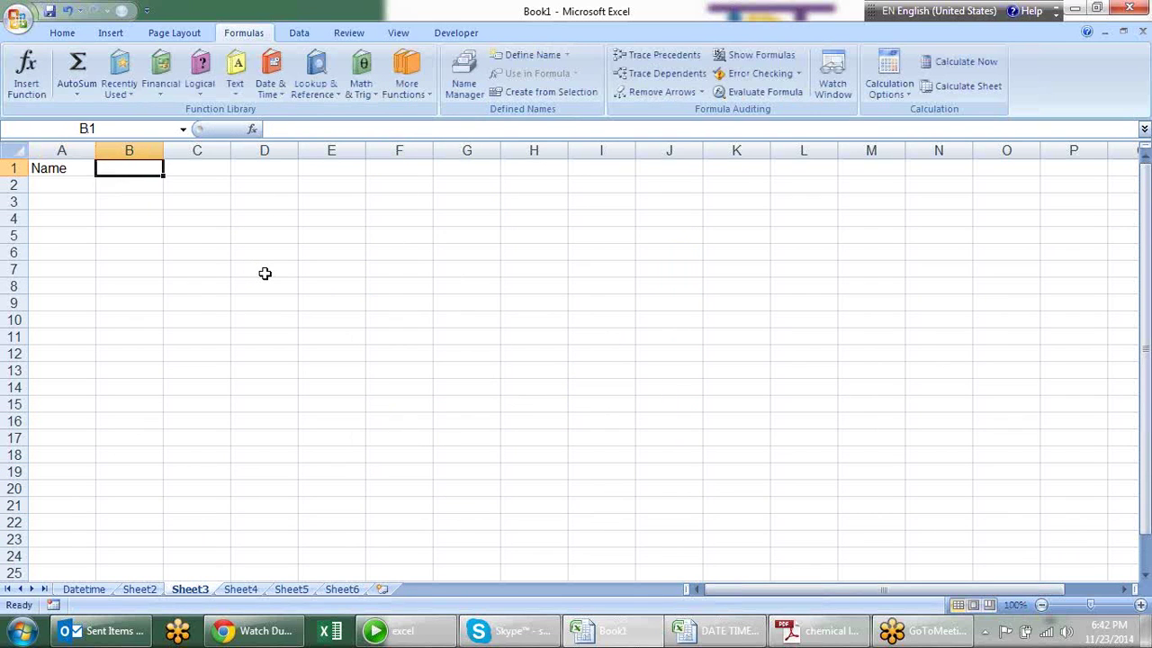
pyautogui.write('city')
pyautogui.press('Tab')
pyautogui.write('sale')
pyautogui.press('Return')
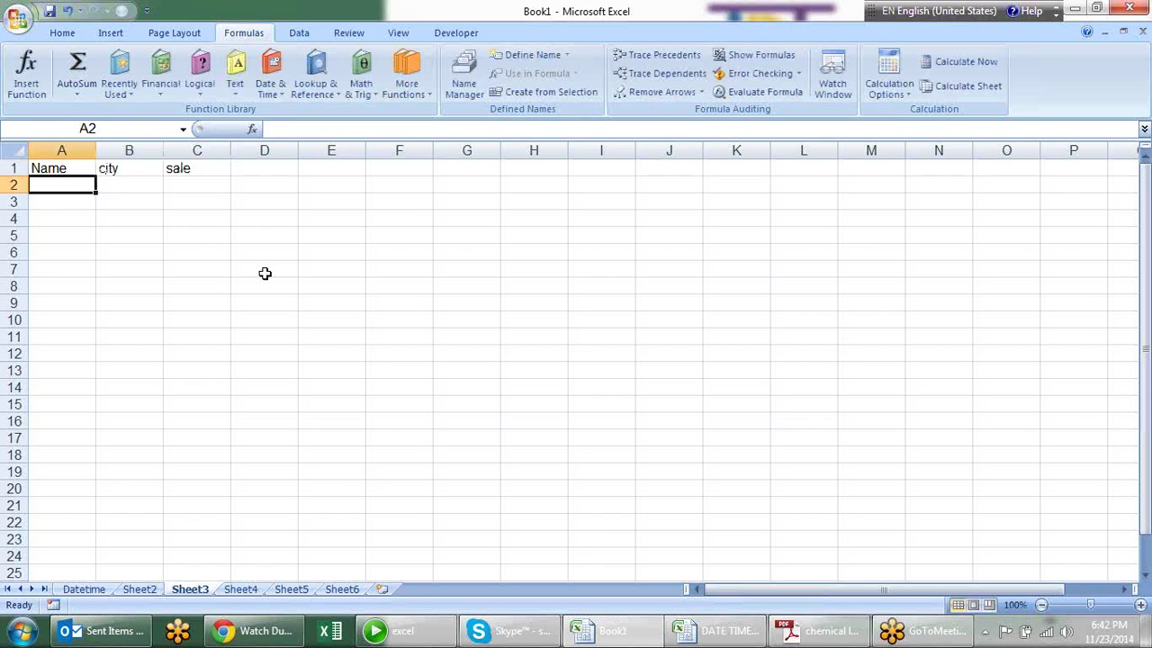
# Enter a first name in A2 and fill it down column A to row 242.
pyautogui.write('sandeep')
pyautogui.press('Return')
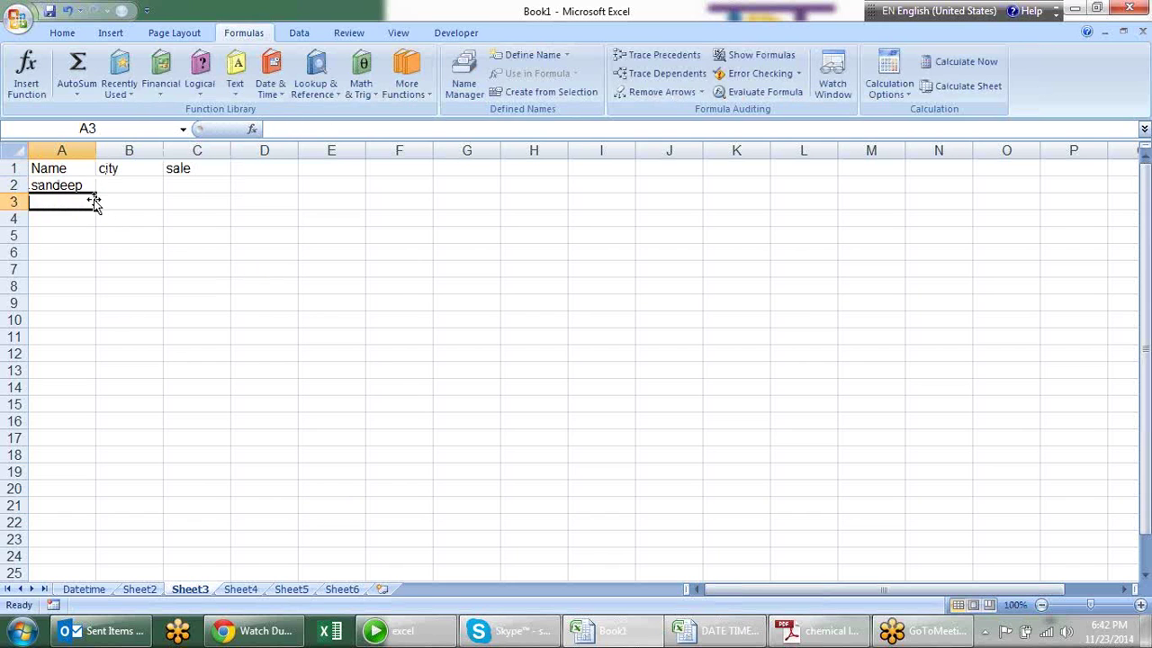
pyautogui.click(81, 188)
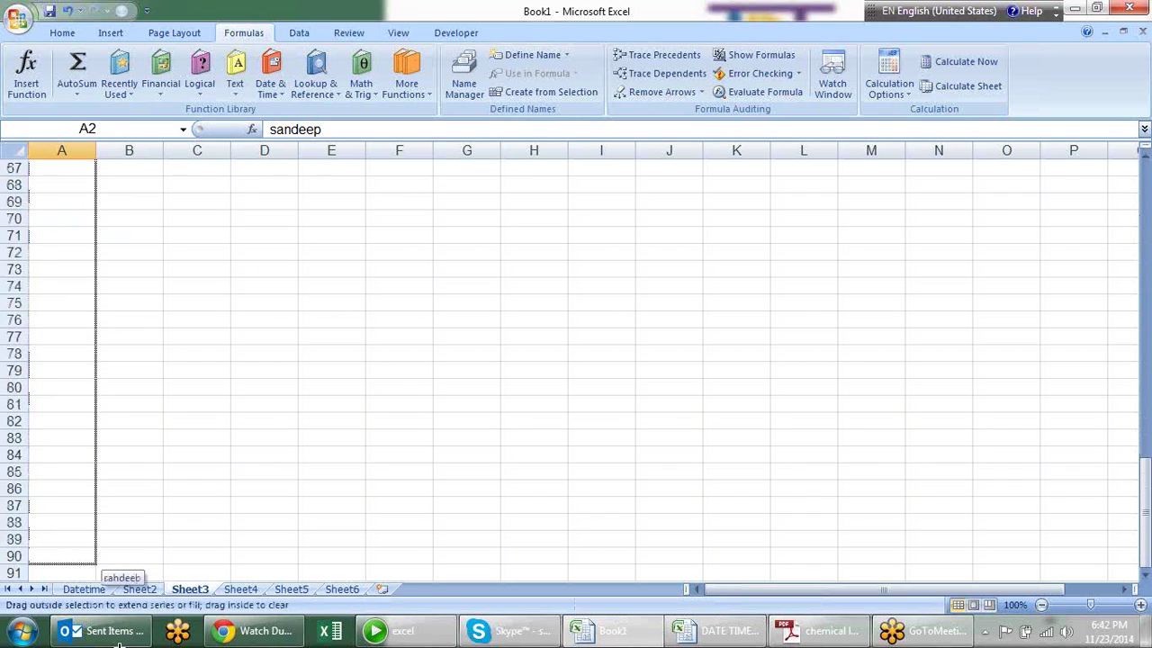
pyautogui.moveTo(98, 210); pyautogui.dragTo(95, 559)
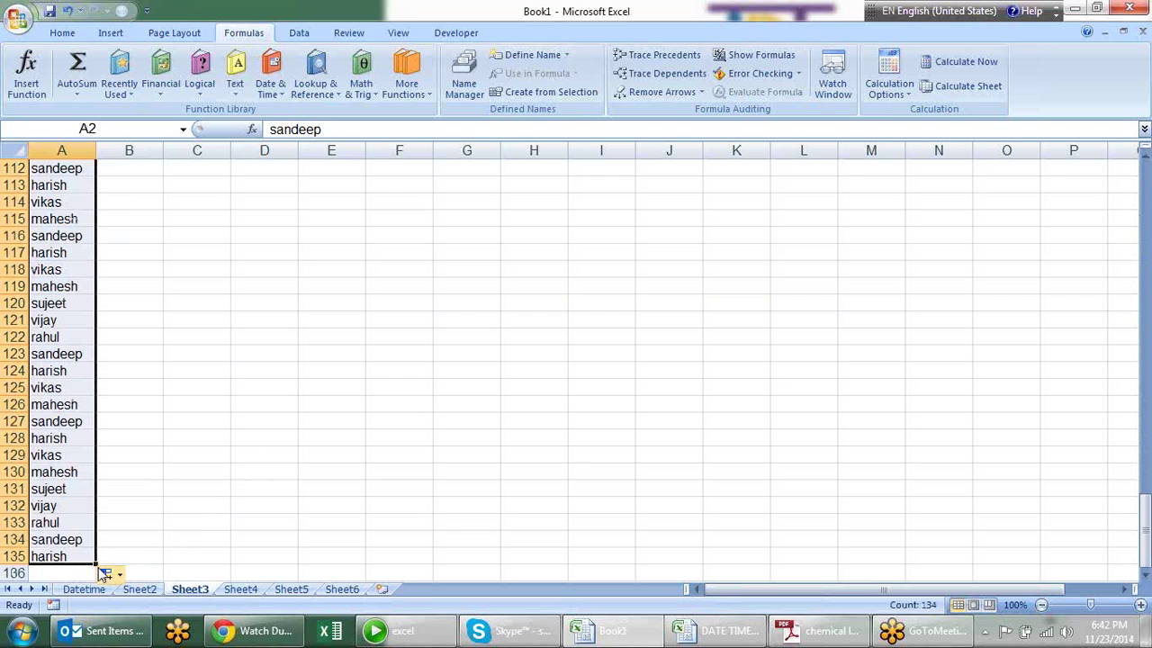
pyautogui.moveTo(96, 564); pyautogui.dragTo(99, 576)
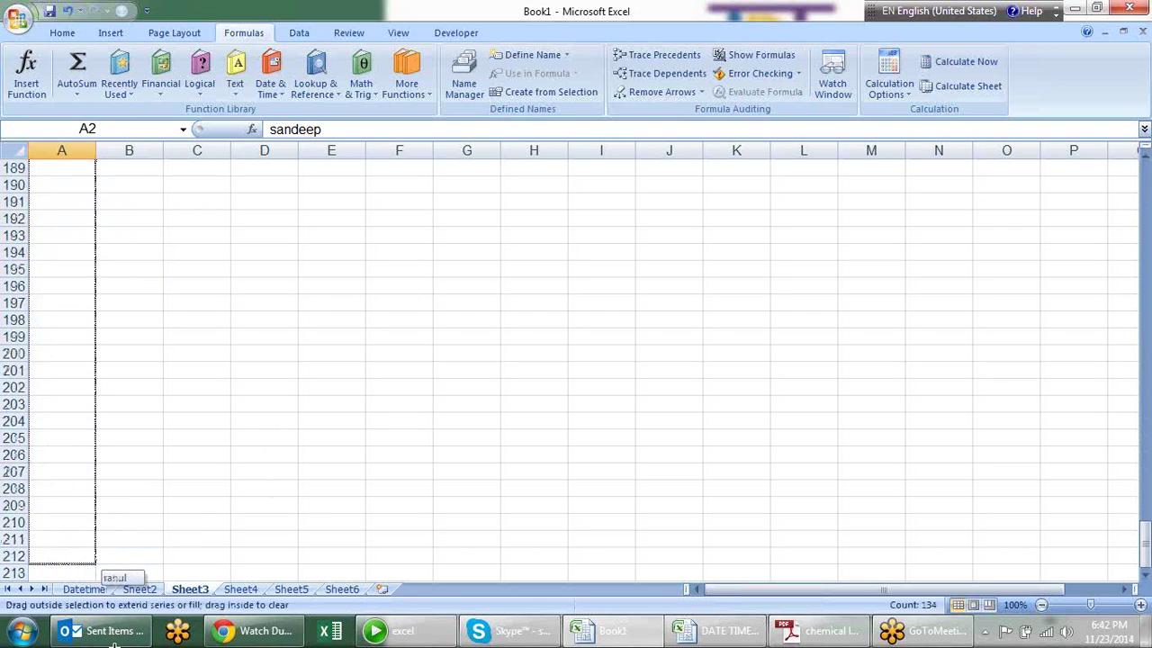
pyautogui.scroll(9, 206, 295)
# Enter palwal in B2 and fill the city list down column B.
pyautogui.hotkey('ctrl', 'Home')
pyautogui.press('Right')
pyautogui.press('Down')
pyautogui.write('palwal')
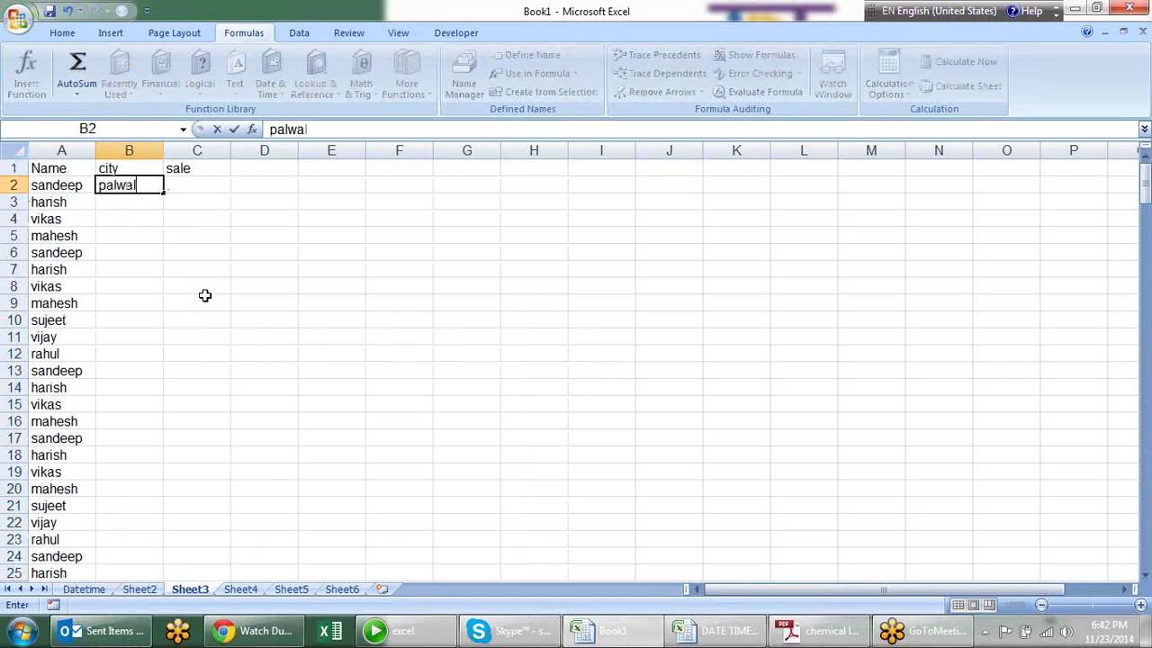
pyautogui.press('Return')
pyautogui.click(135, 185)
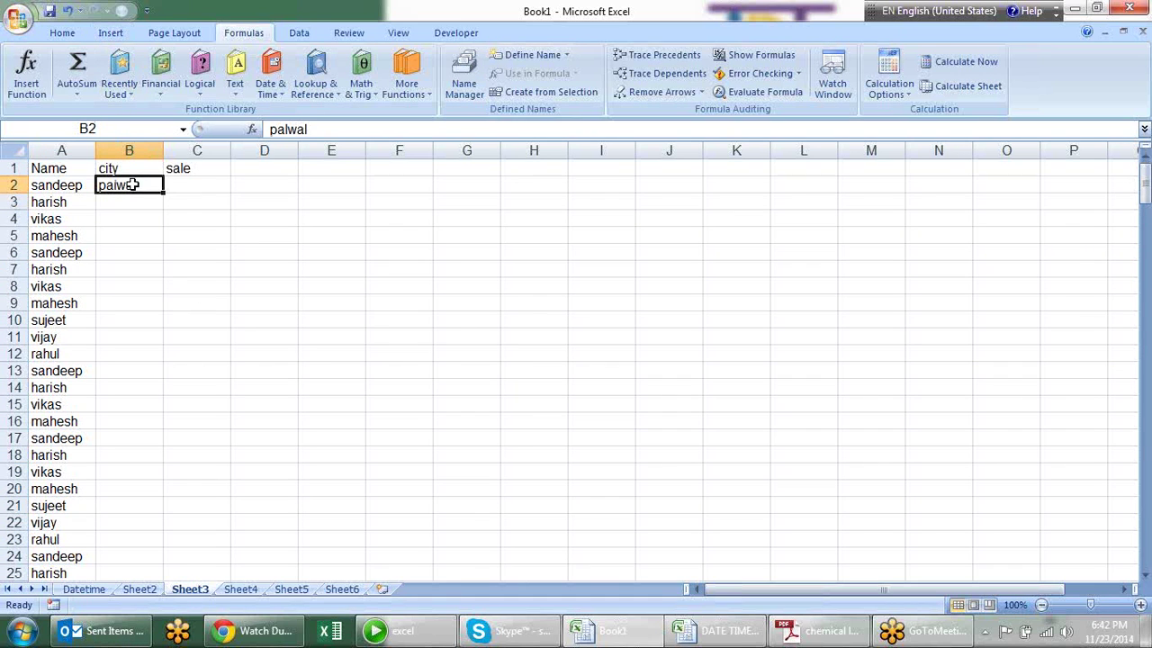
pyautogui.doubleClick(165, 194)
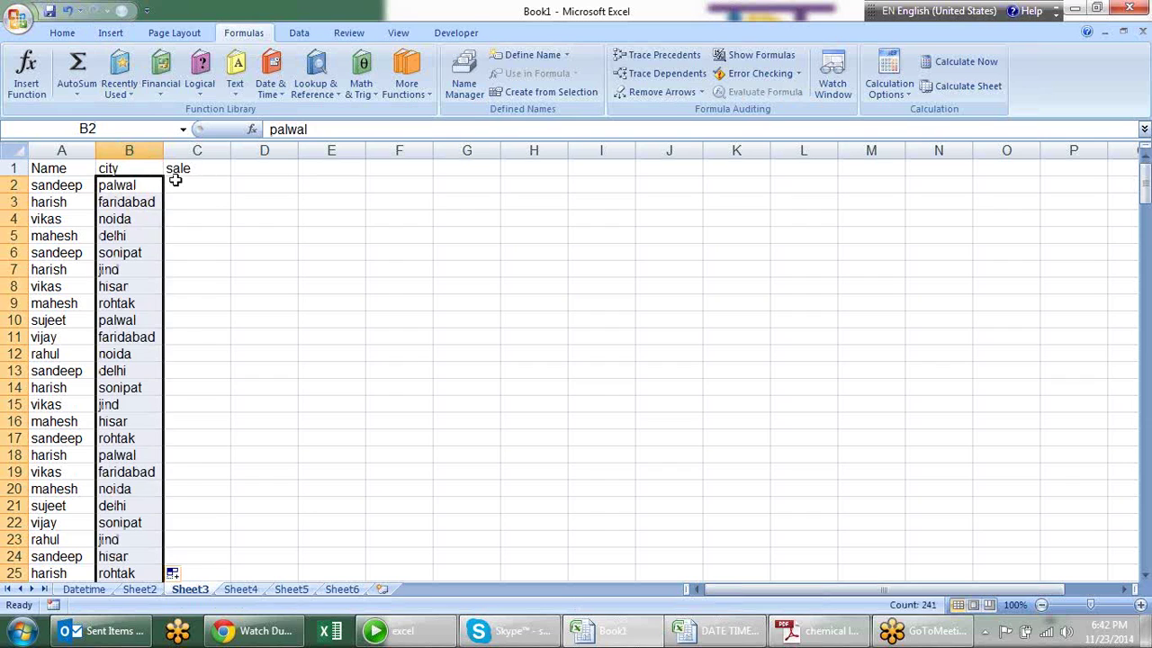
pyautogui.click(176, 186)
# Enter =RANDBETWEEN(10,90) in C2 and fill it down the sale column to C25.
pyautogui.write('=ra')
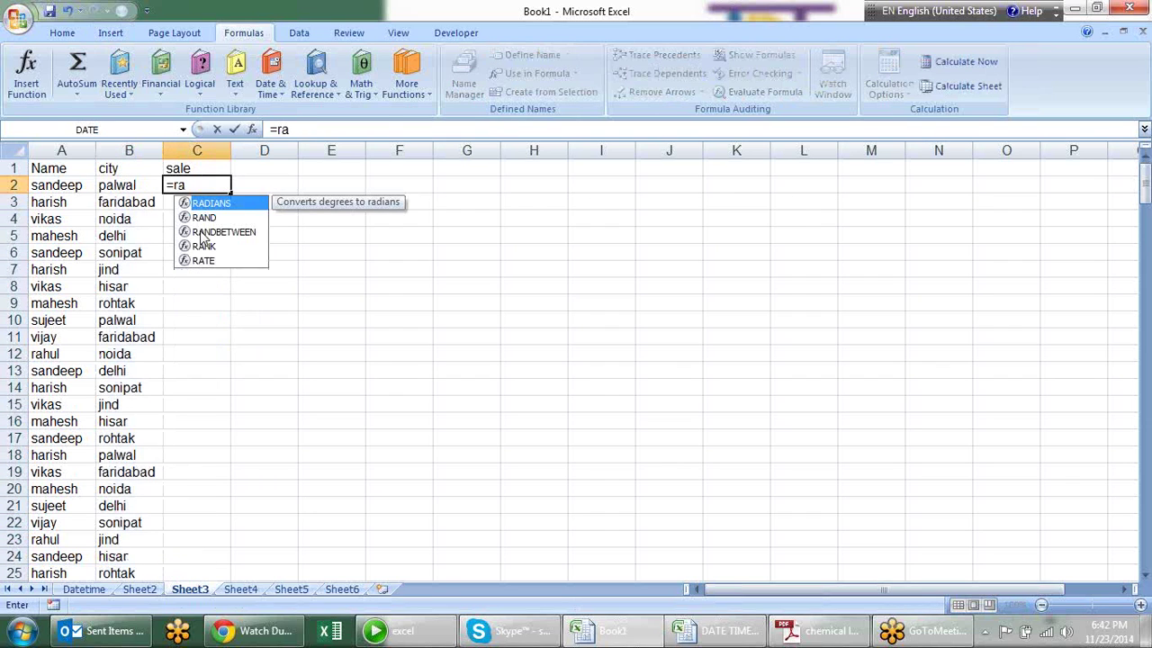
pyautogui.doubleClick(204, 232)
pyautogui.write('10,90')
pyautogui.press('Return')
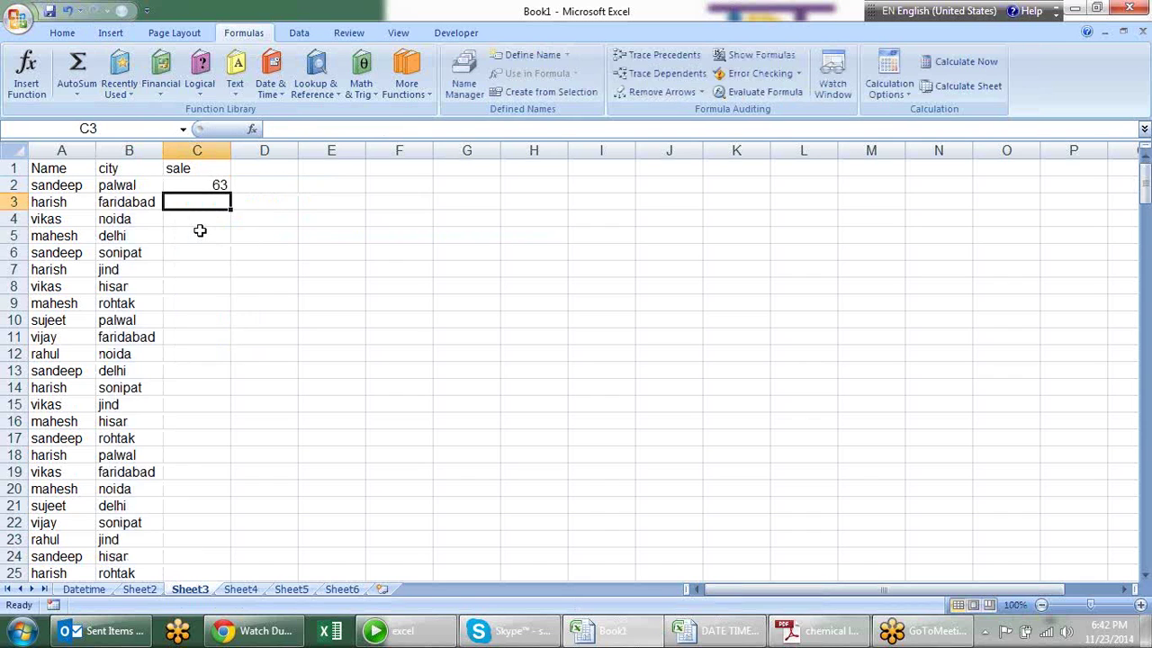
pyautogui.press('Up')
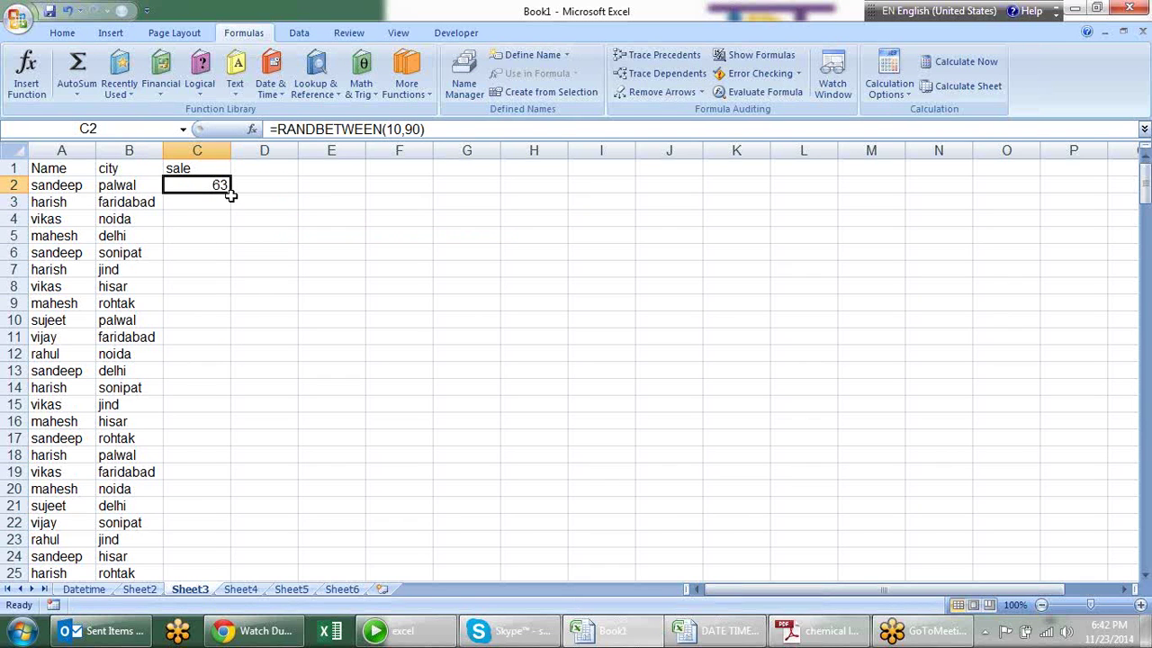
pyautogui.doubleClick(230, 189)
# Convert the random sale numbers to fixed values with Paste Special > Values.
pyautogui.hotkey('ctrl', 'c')
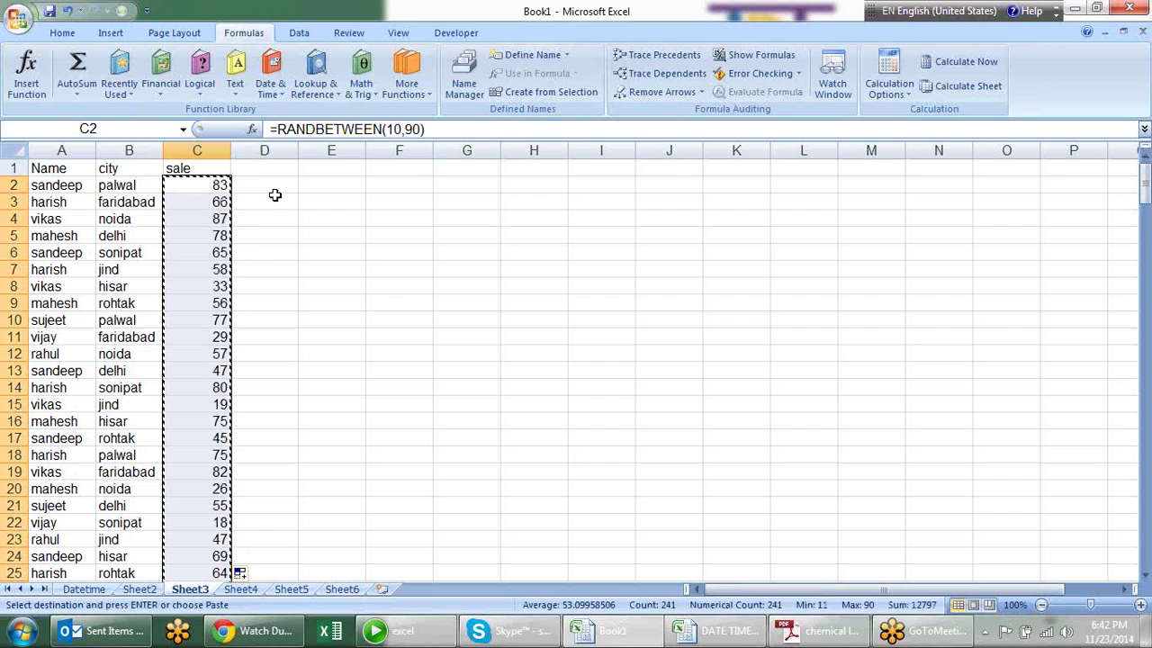
pyautogui.hotkey('ctrl', 'alt', 'v')
pyautogui.press('v')
pyautogui.press('Return')
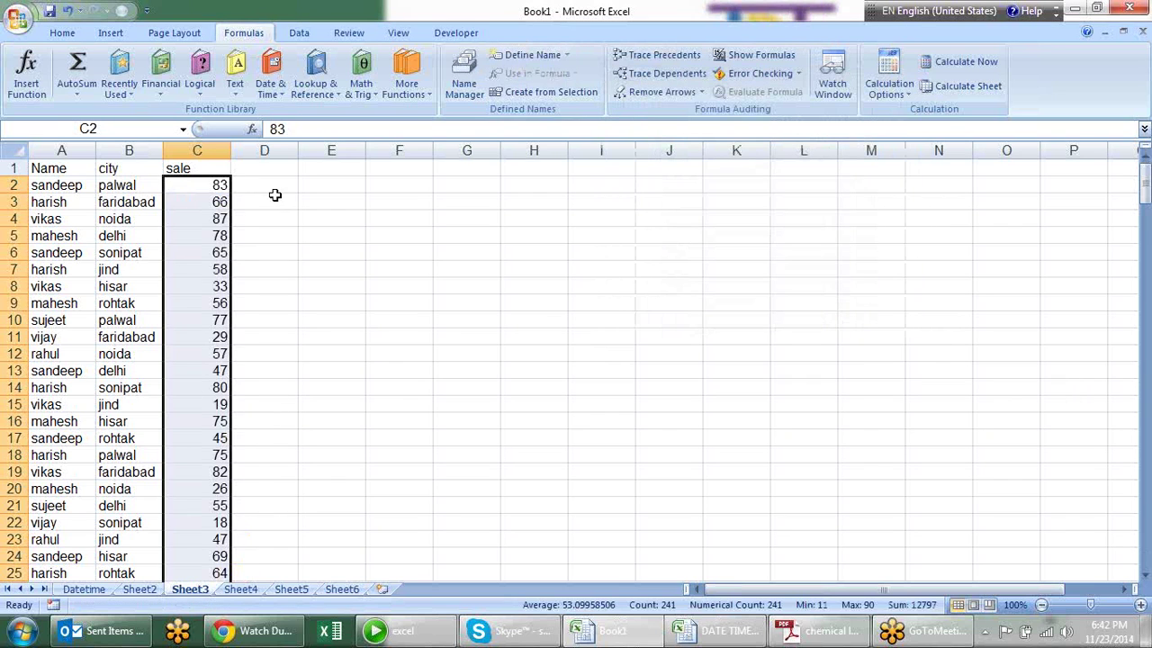
# Copy the Name heading and four names from A1:A5 into G4:G8.
pyautogui.press('Right')
pyautogui.press('Right')
pyautogui.press('Right')
pyautogui.press('Left')
pyautogui.press('Right')
pyautogui.press('Left')
pyautogui.press('Left')
pyautogui.press('Left')
pyautogui.press('Left')
pyautogui.press('Left')
pyautogui.press('Up')
pyautogui.press('Up')
pyautogui.press('Up')
pyautogui.hotkey('shift', 'Down')
pyautogui.hotkey('shift', 'Down')
pyautogui.hotkey('shift', 'Down')
pyautogui.hotkey('shift', 'Down')
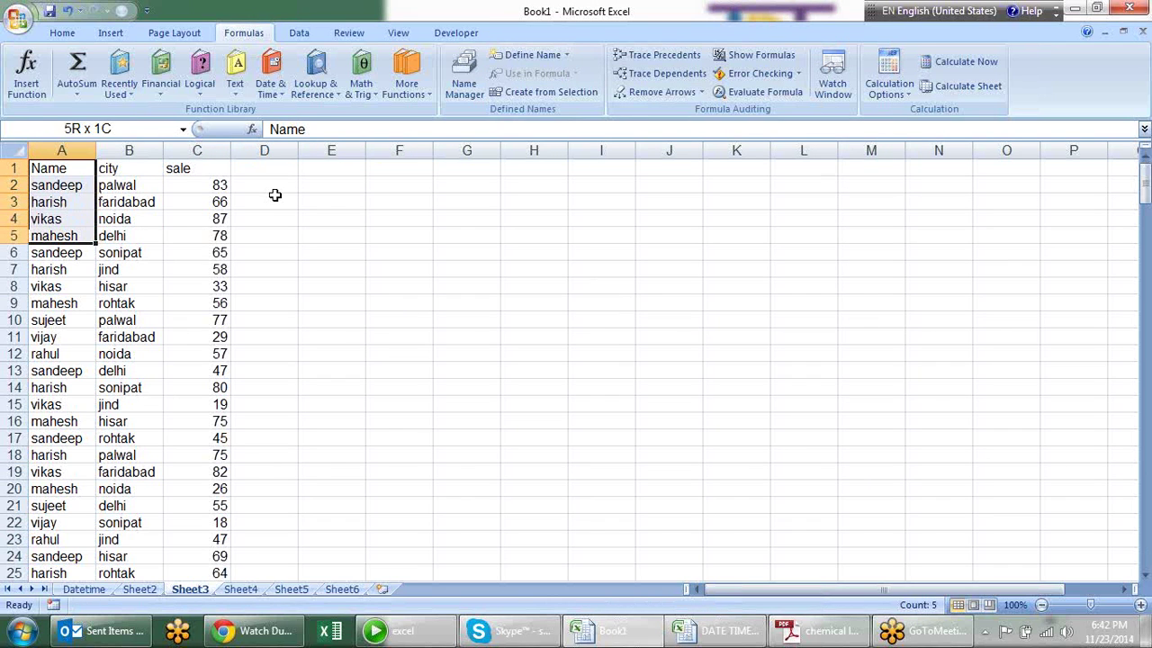
pyautogui.hotkey('ctrl', 'c')
pyautogui.press('Right')
pyautogui.press('Right')
pyautogui.press('Right')
pyautogui.press('Right')
pyautogui.press('Right')
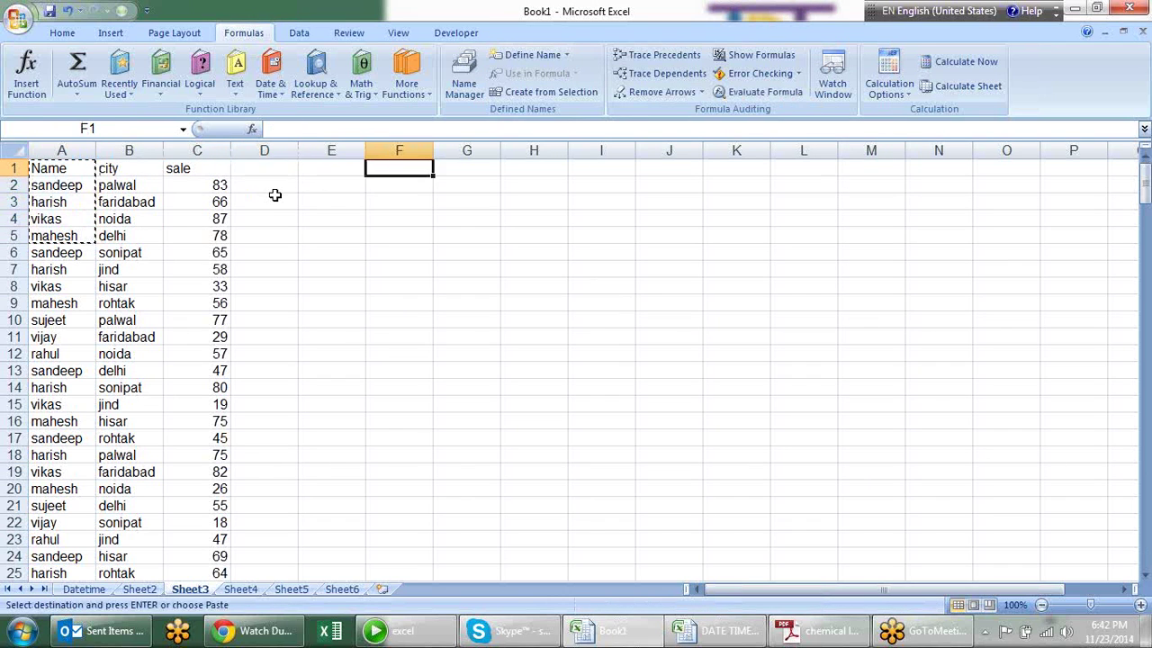
pyautogui.press('Right')
pyautogui.press('Down')
pyautogui.press('Down')
pyautogui.press('Down')
pyautogui.press('Return')
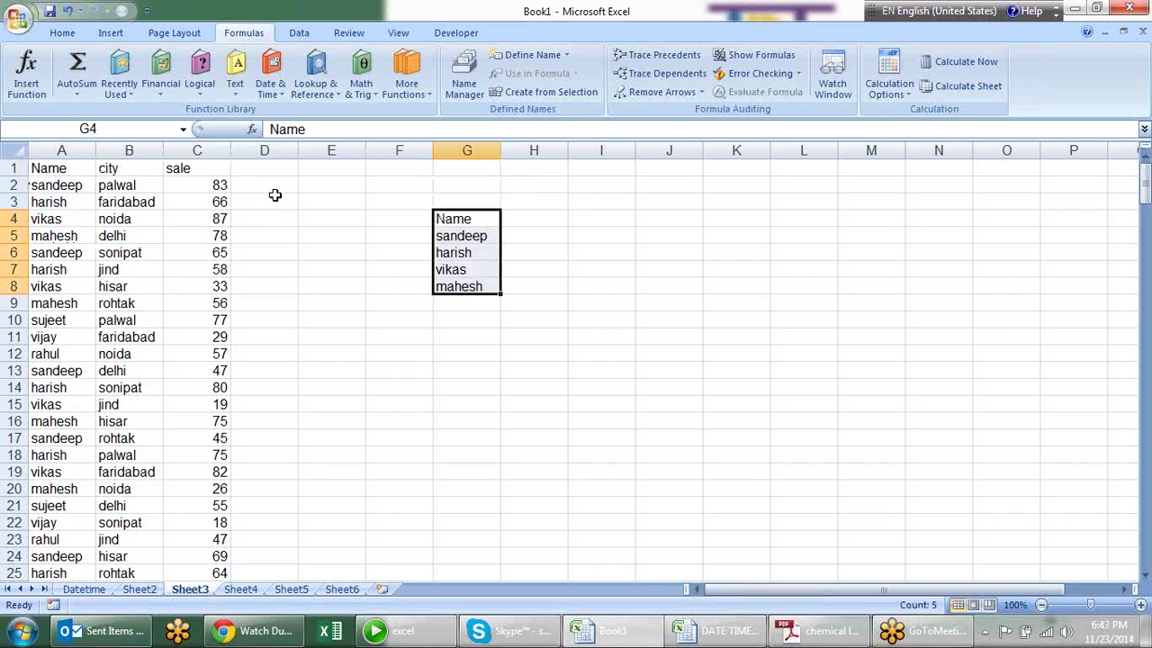
# Type the heading Sales in H4.
pyautogui.press('Right')
pyautogui.press('Right')
pyautogui.press('Left')
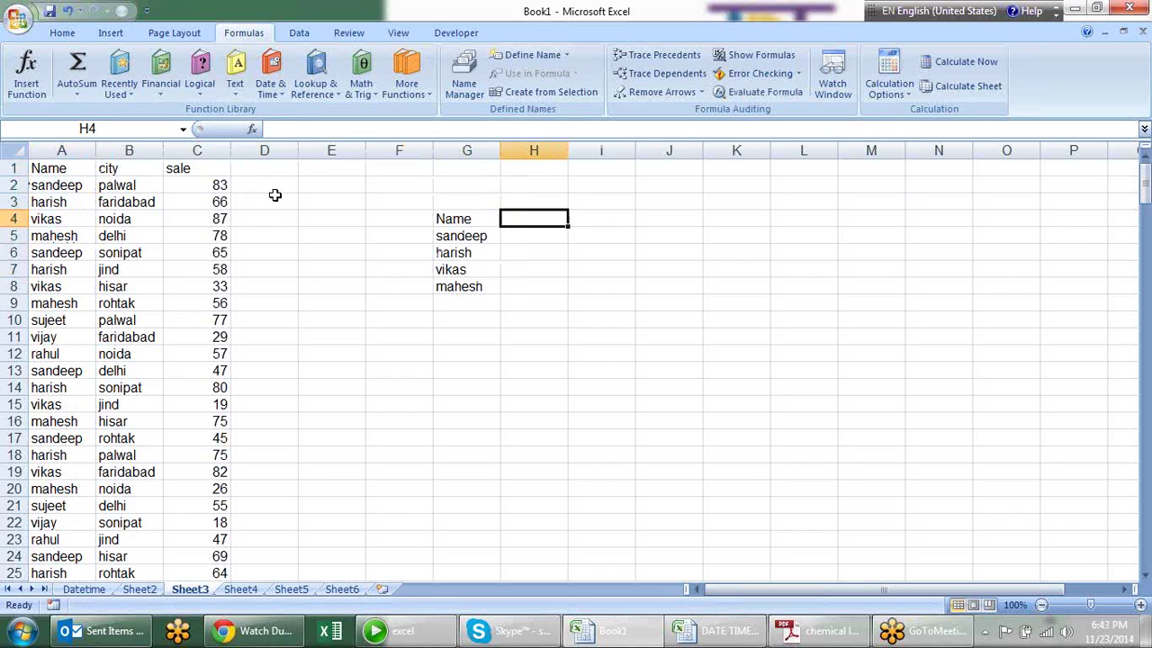
pyautogui.write('Sales')
pyautogui.press('Return')
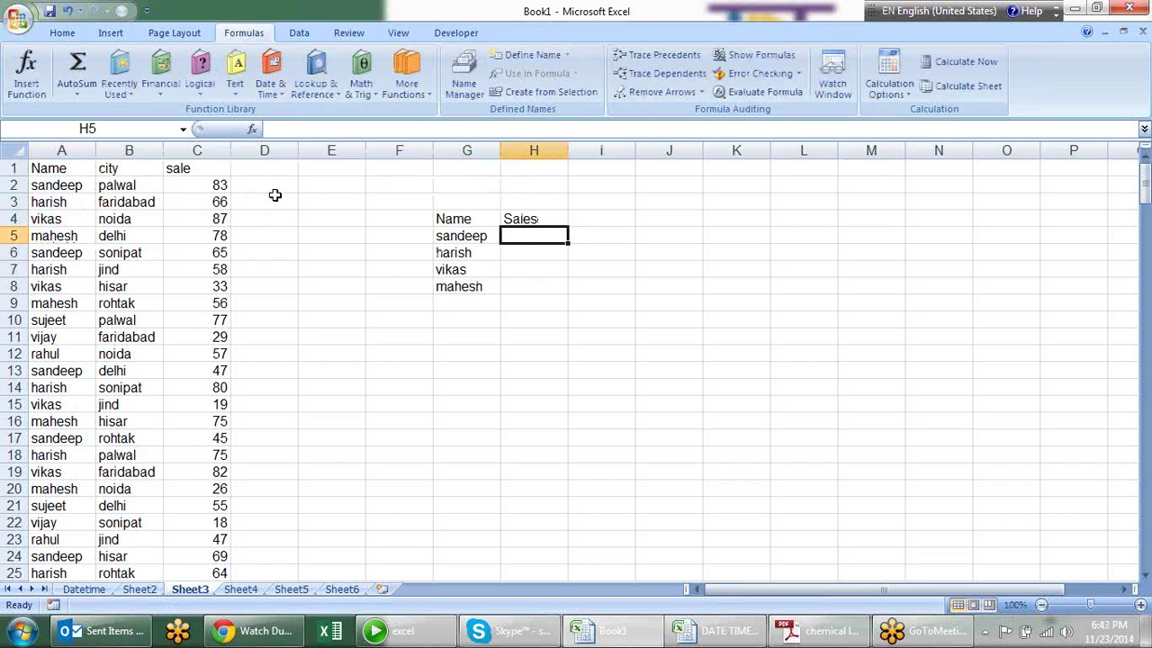
# Enter =SUMIF(A:A,G5,C:C) in H5 and fill it to H8, giving 2556, 2573, 2280, 2130.
pyautogui.write('=sum')
pyautogui.press('Tab')
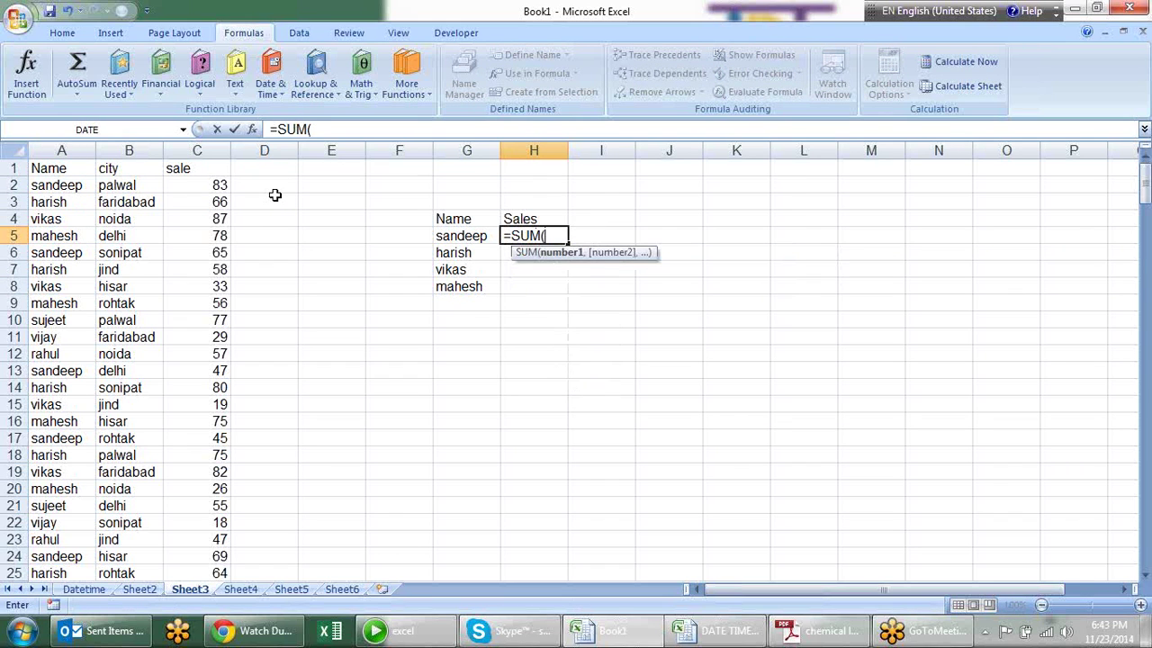
pyautogui.press('BackSpace')
pyautogui.write('i')
pyautogui.press('Tab')
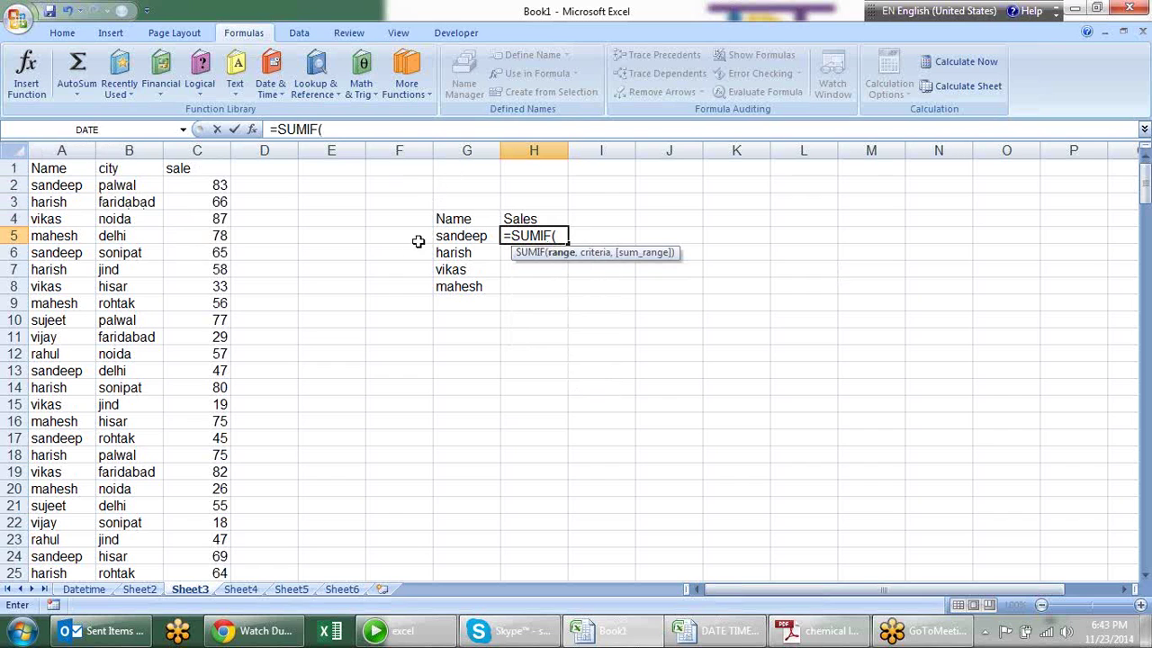
pyautogui.click(76, 142)
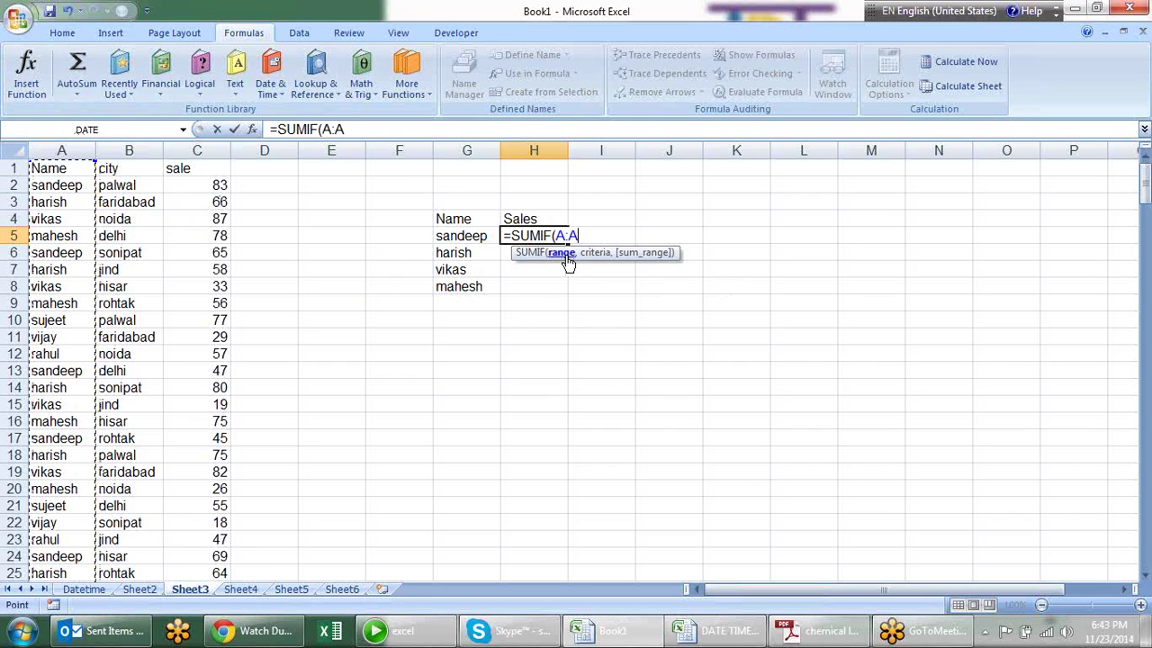
pyautogui.write(',')
pyautogui.click(459, 239)
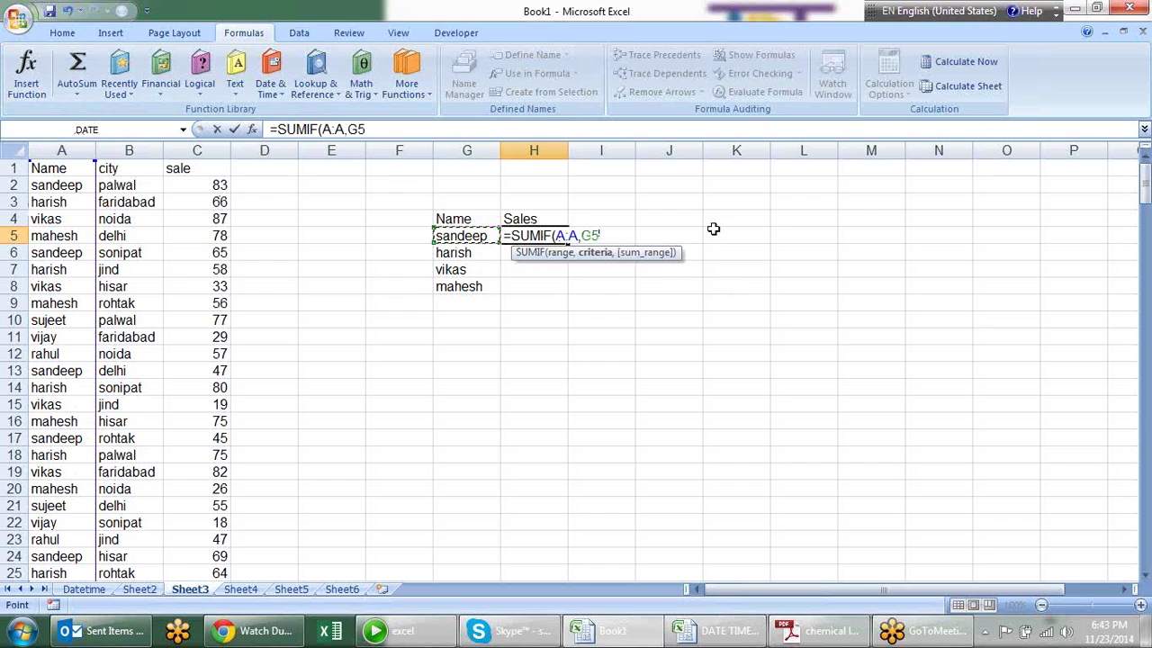
pyautogui.write(',')
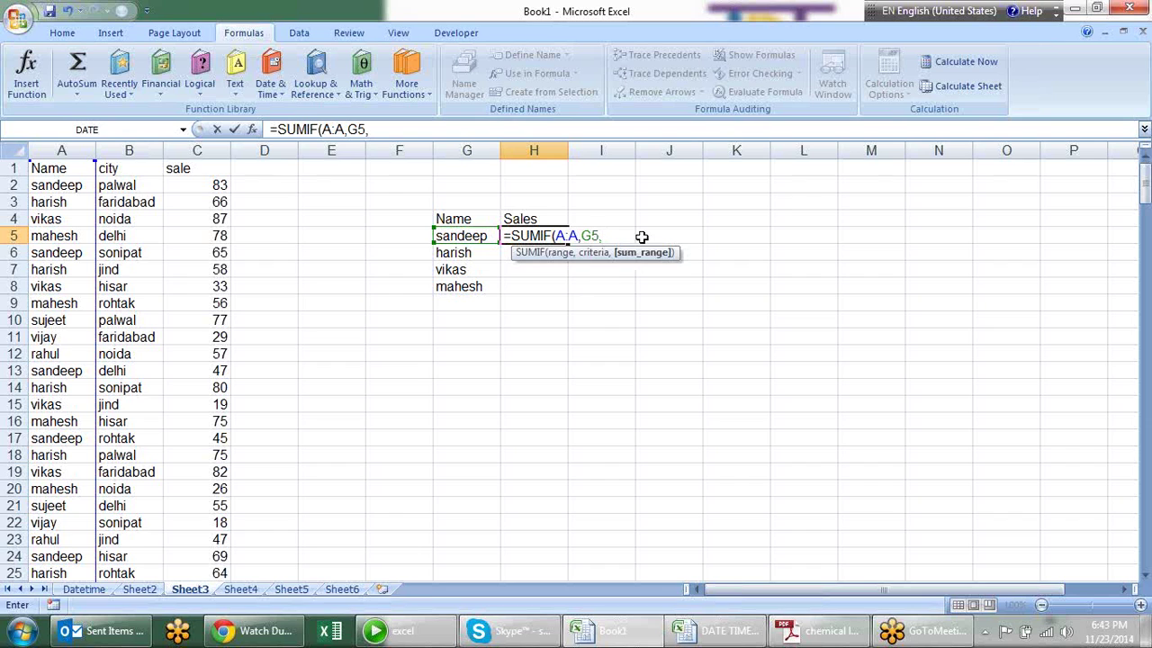
pyautogui.click(215, 148)
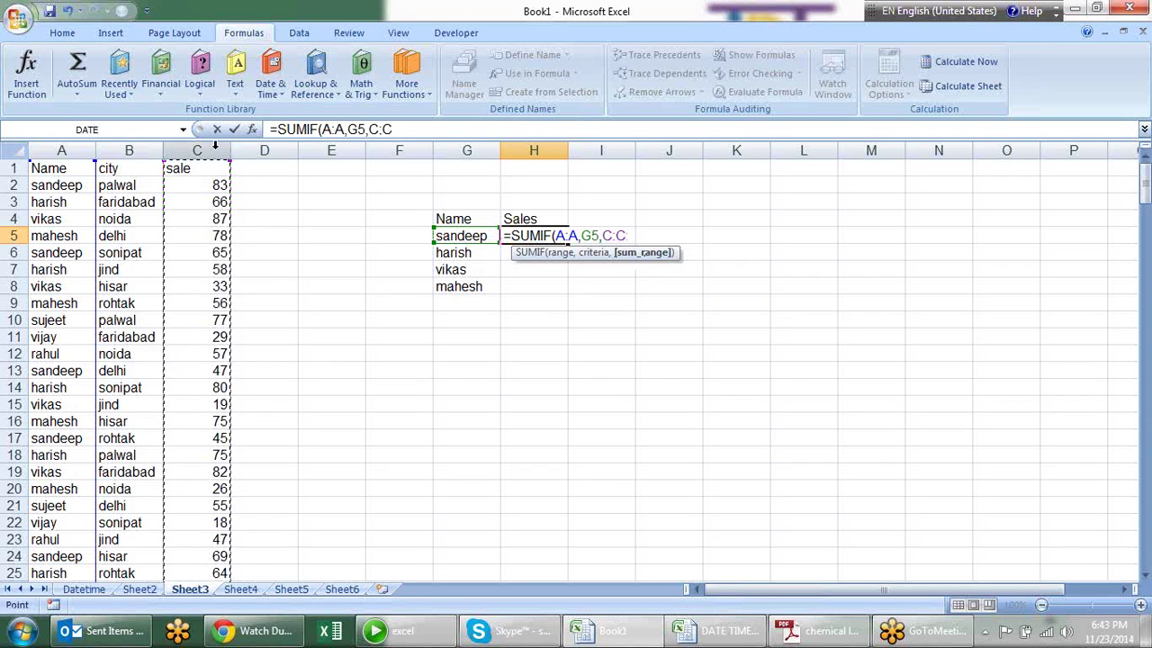
pyautogui.press('Return')
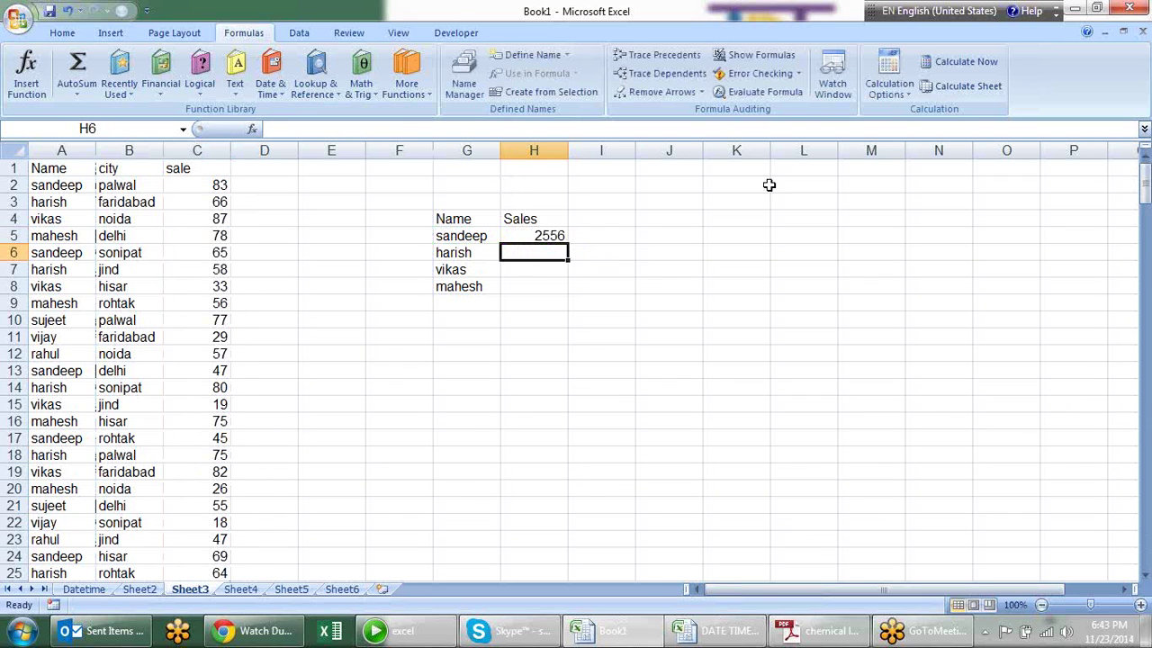
pyautogui.click(547, 238)
pyautogui.moveTo(568, 244); pyautogui.dragTo(565, 288)
# Enter palwal in I3 as the city criterion.
pyautogui.click(611, 202)
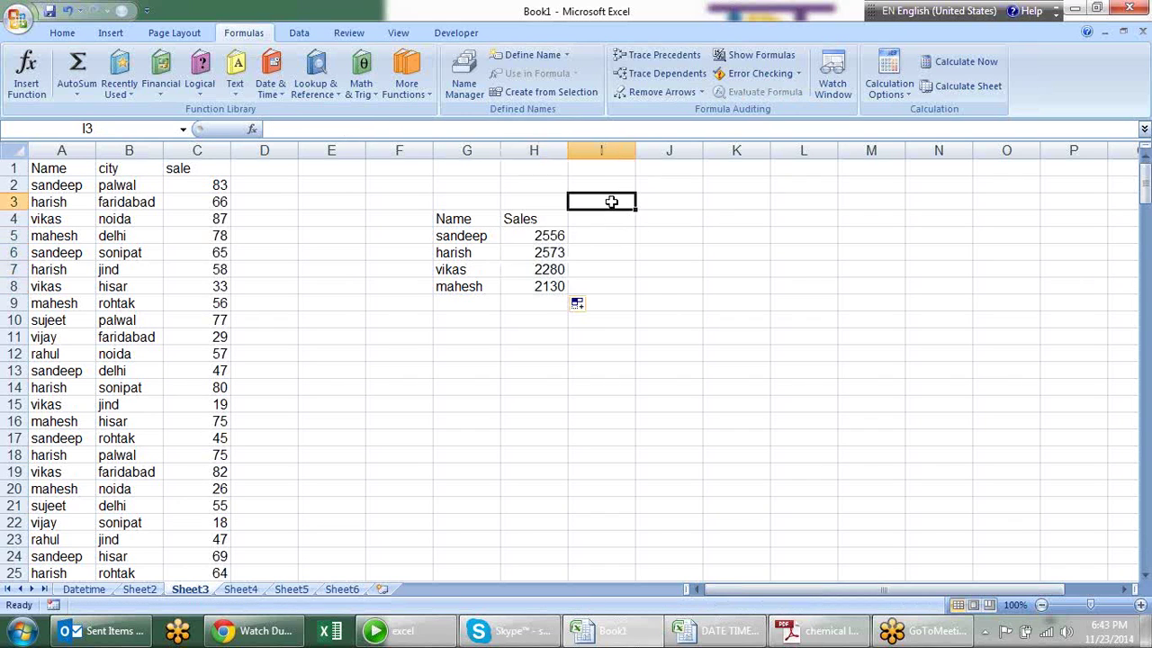
pyautogui.write('palwal')
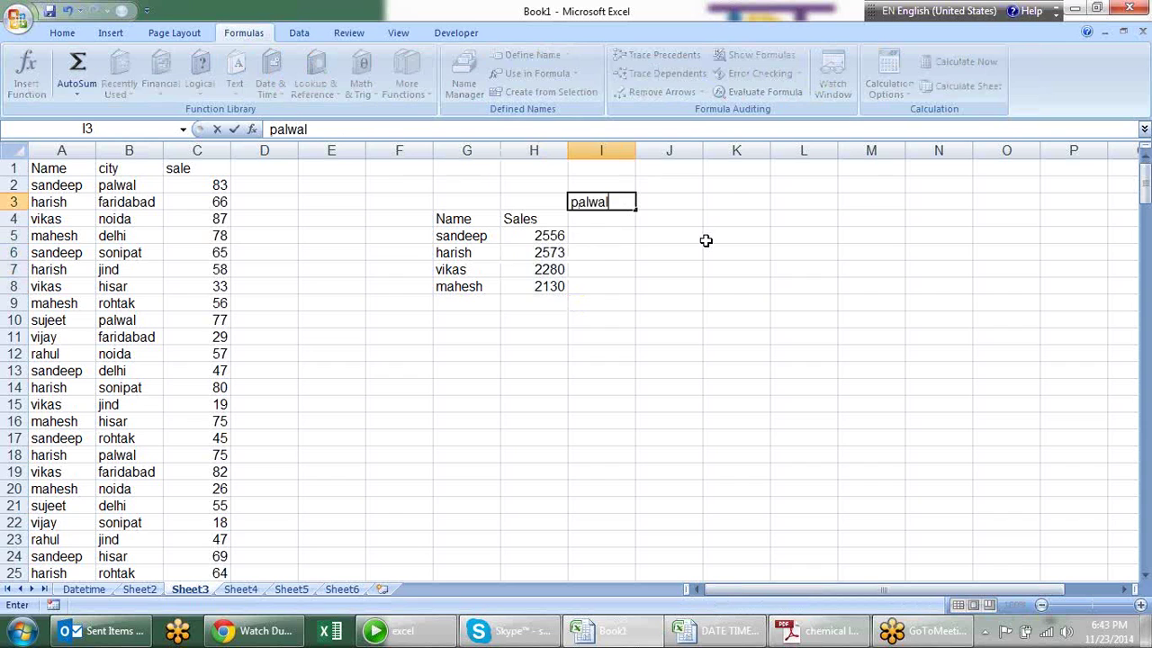
pyautogui.press('Return')
pyautogui.press('Return')
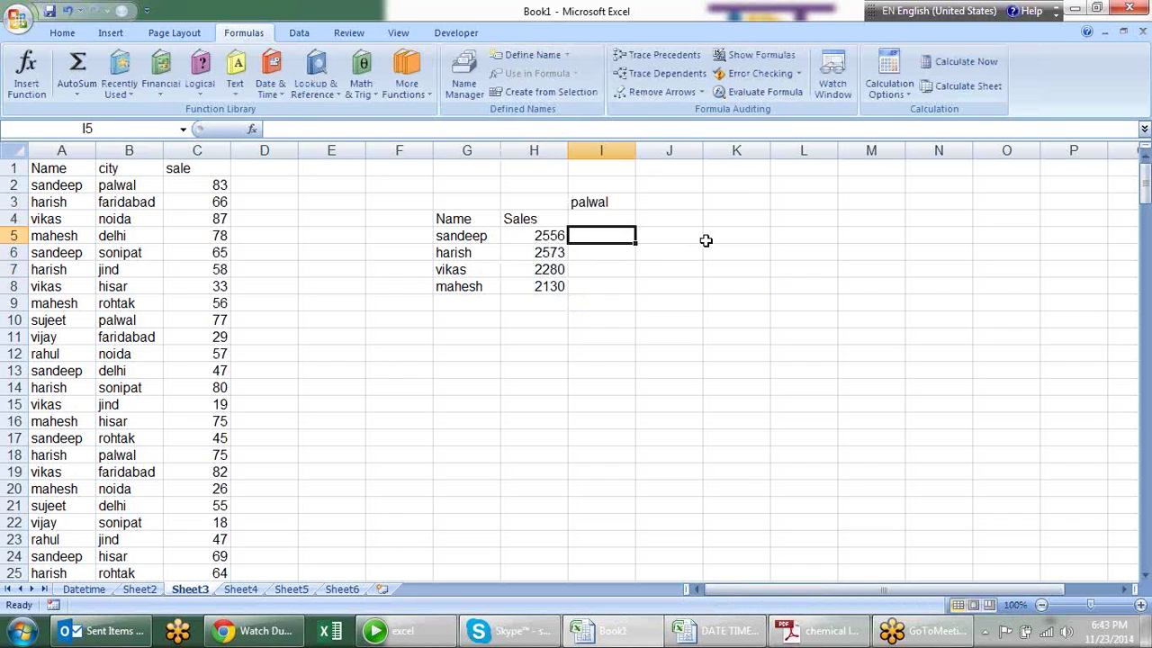
# Build =SUMIFS(C:C,A:A,G5,B:B,I3) in I5 for sandeep's palwal sales.
pyautogui.write('=sum')
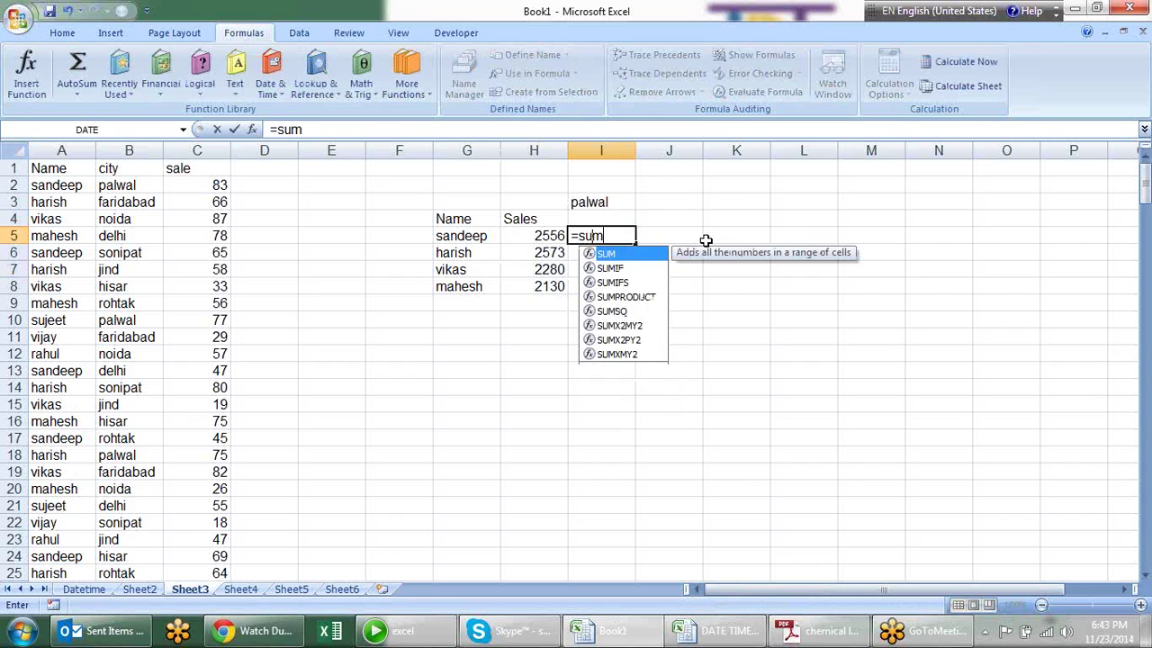
pyautogui.press('Down')
pyautogui.press('Down')
pyautogui.press('Tab')
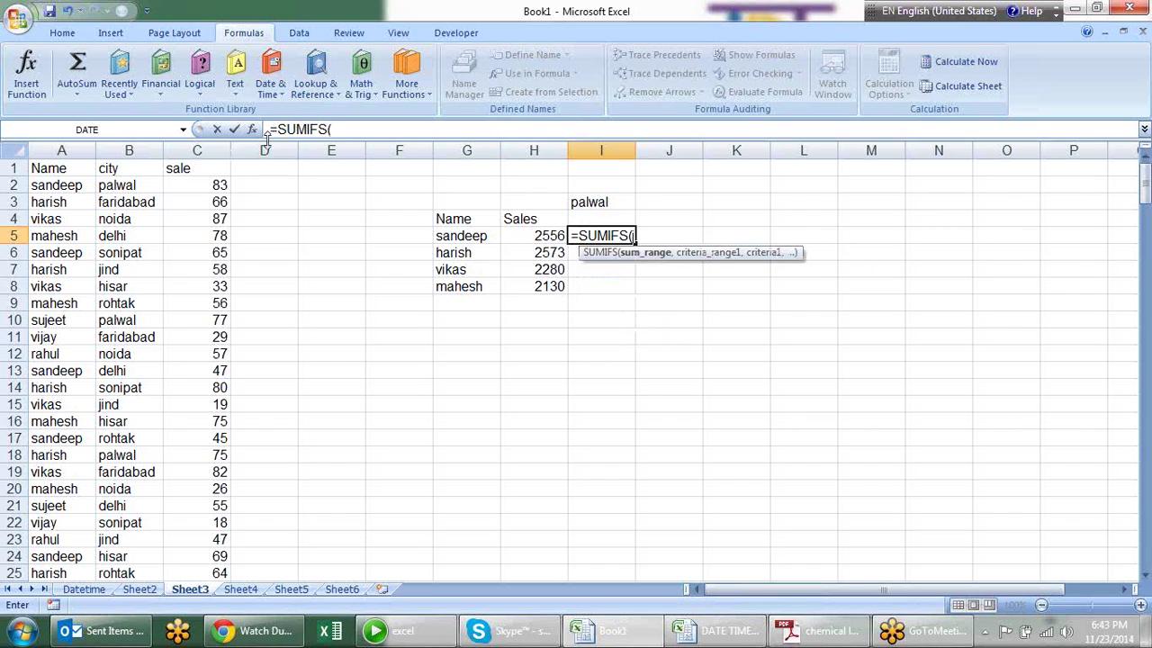
pyautogui.click(197, 150)
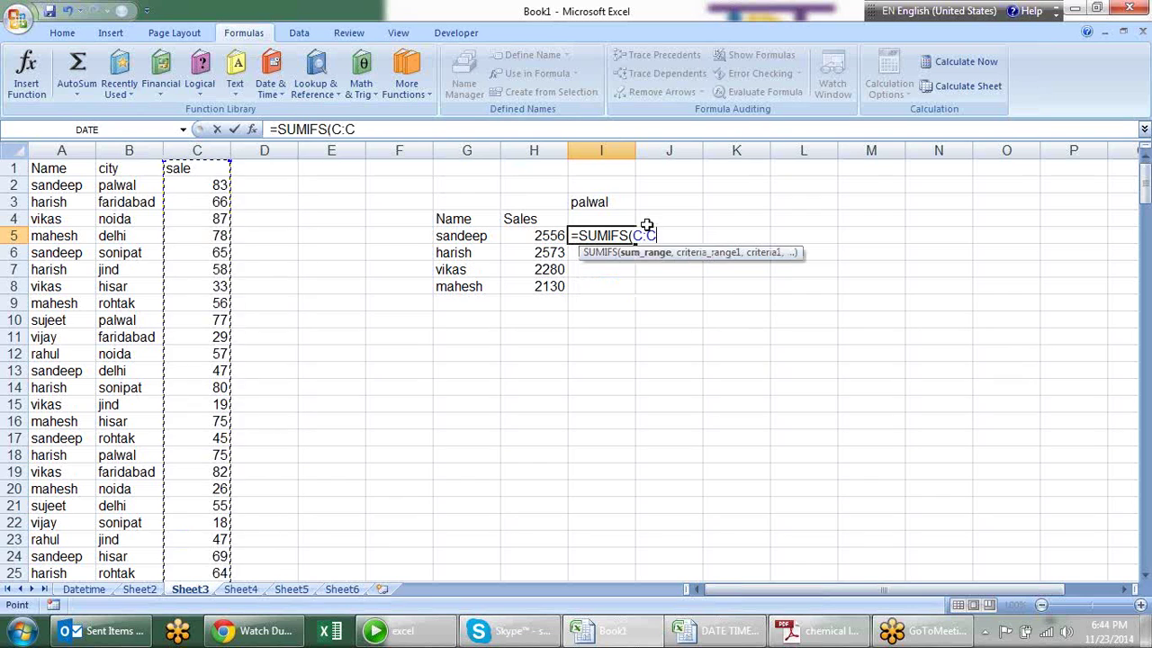
pyautogui.write(',')
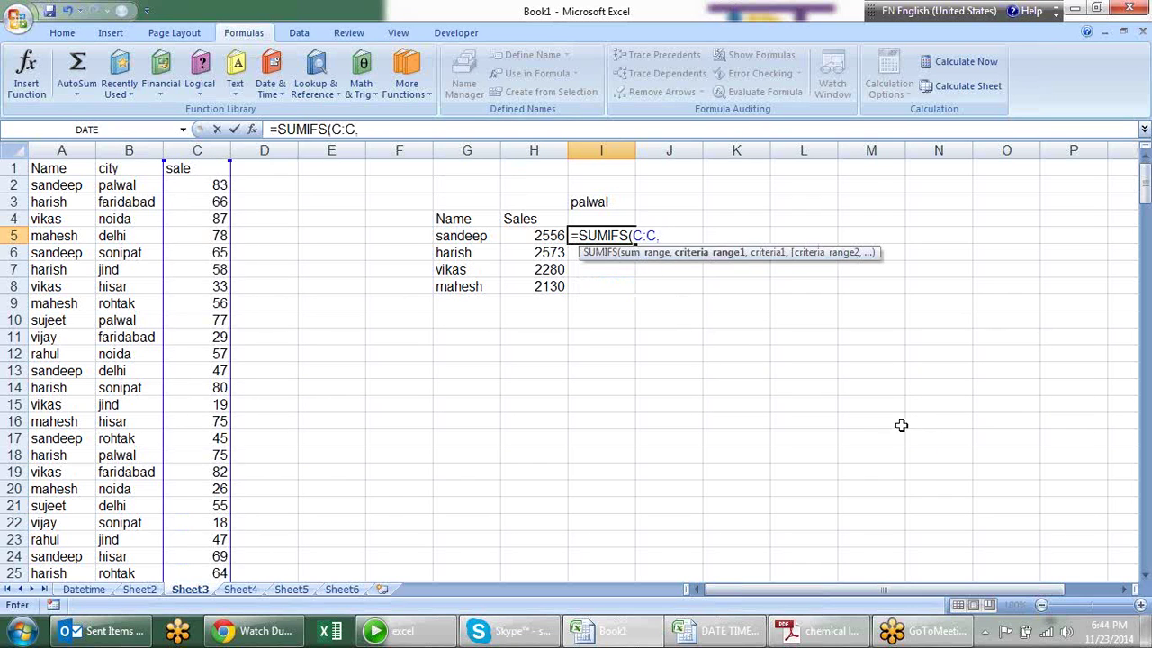
pyautogui.click(58, 150)
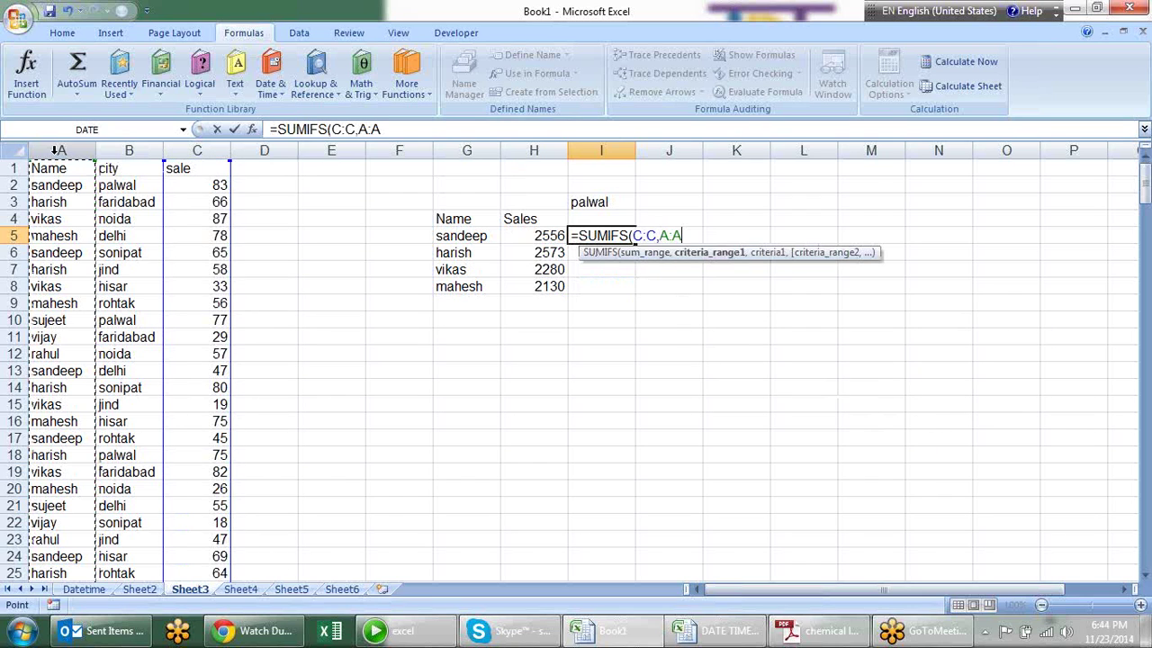
pyautogui.write(',')
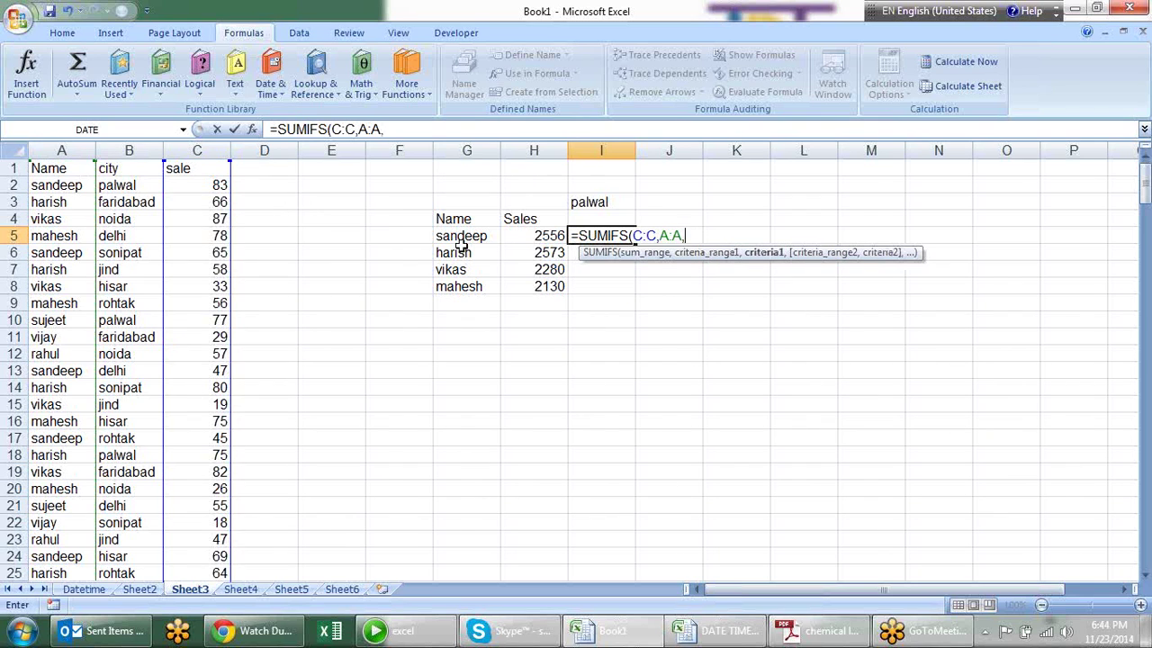
pyautogui.click(448, 236)
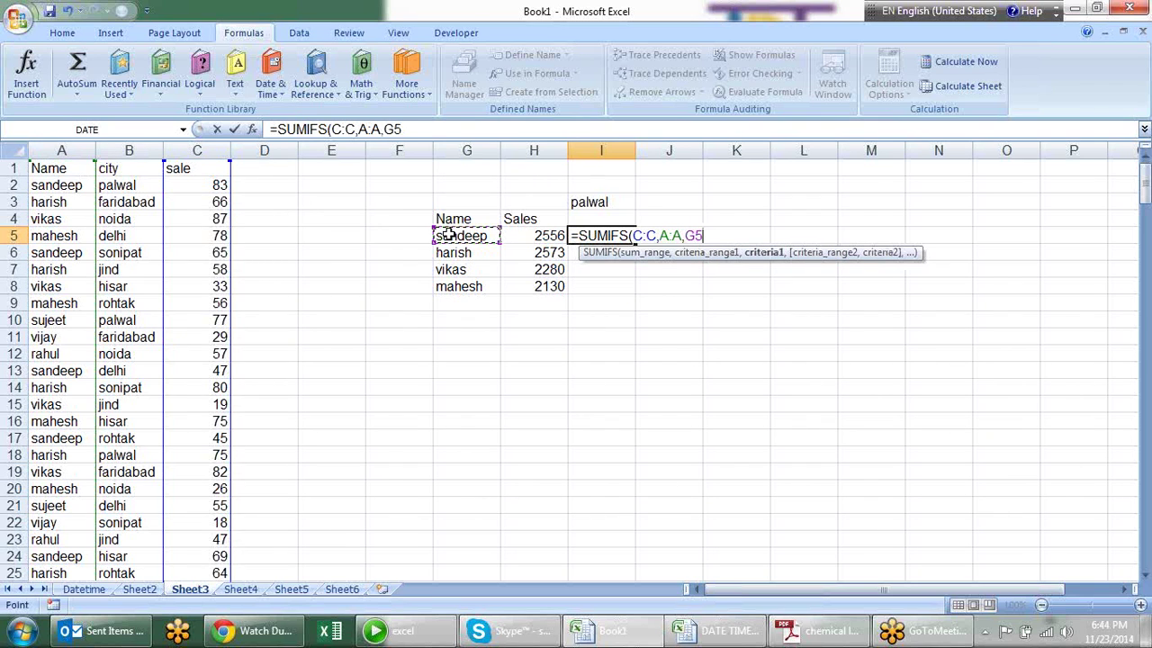
pyautogui.write(',')
pyautogui.click(144, 151)
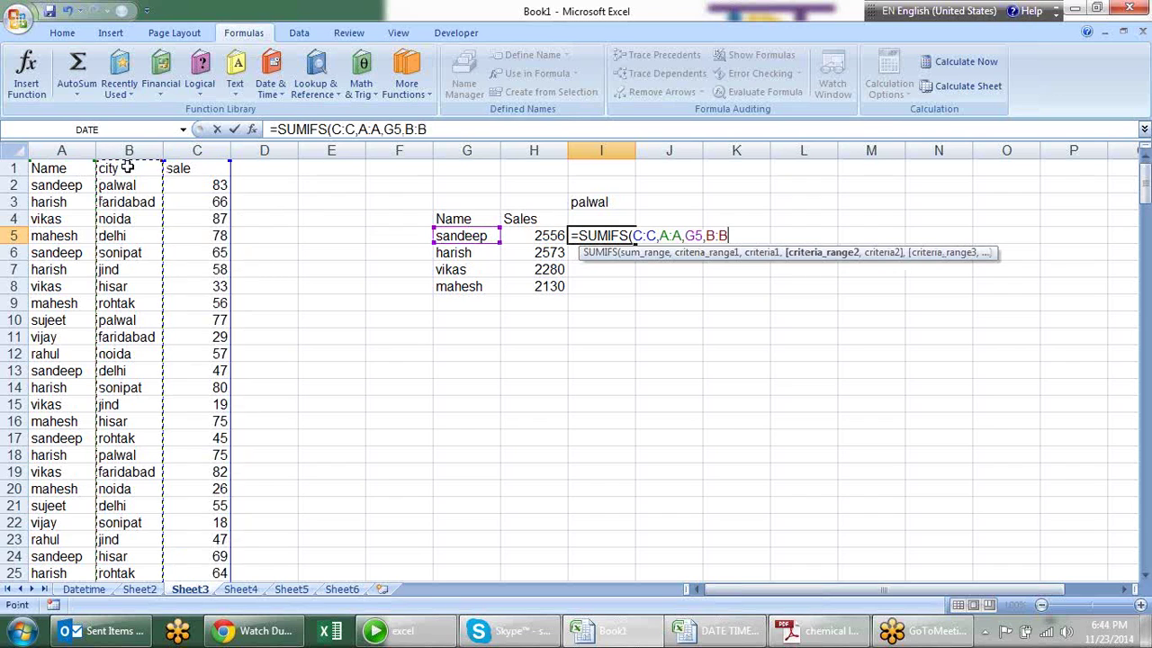
pyautogui.write(',')
pyautogui.click(610, 201)
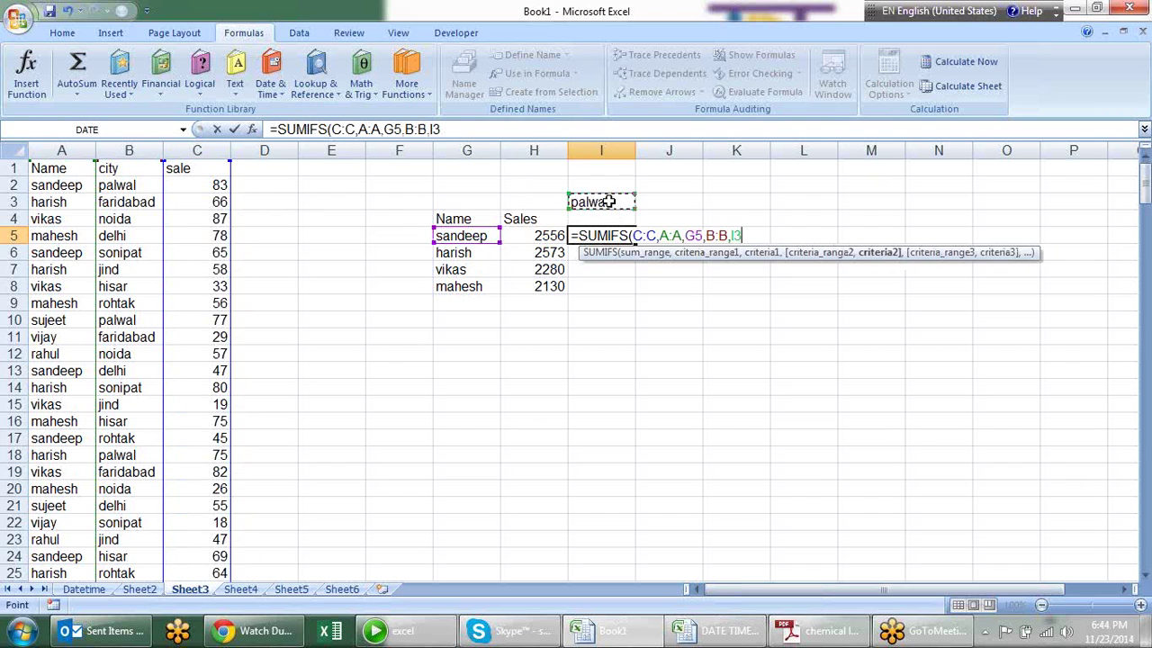
pyautogui.press('F2')
pyautogui.hotkey('ctrl', 'Return')
# Make the I3 reference in I5's SUMIFS absolute as $I$3.
pyautogui.press('F5')
pyautogui.press('Escape')
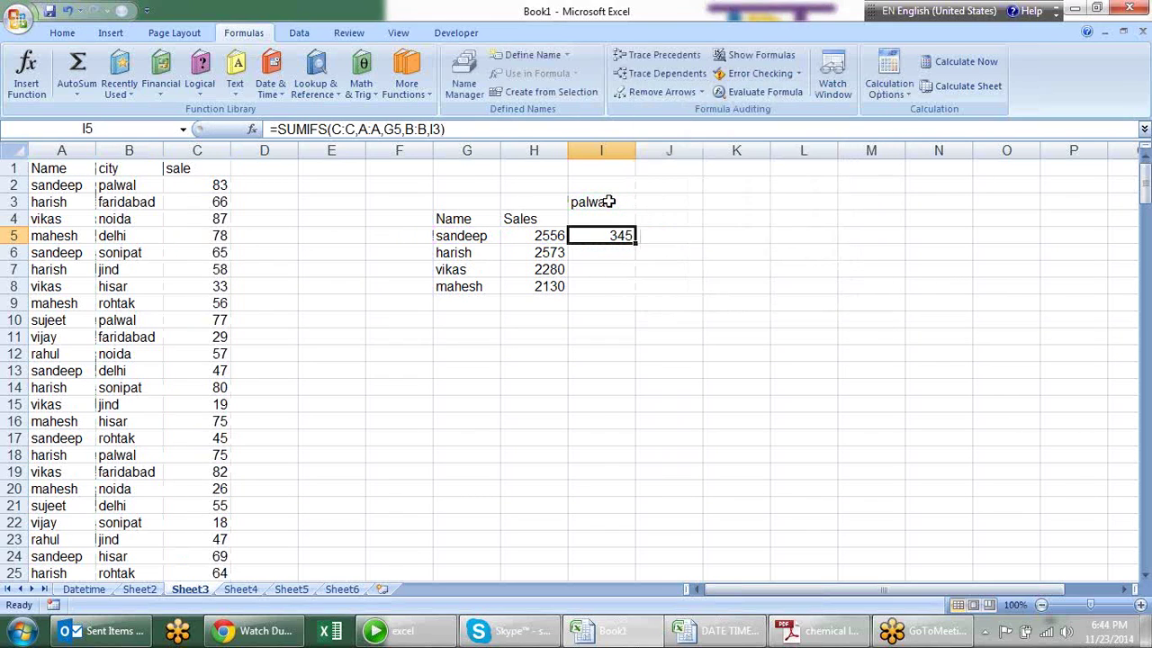
pyautogui.press('F2')
pyautogui.press('Left')
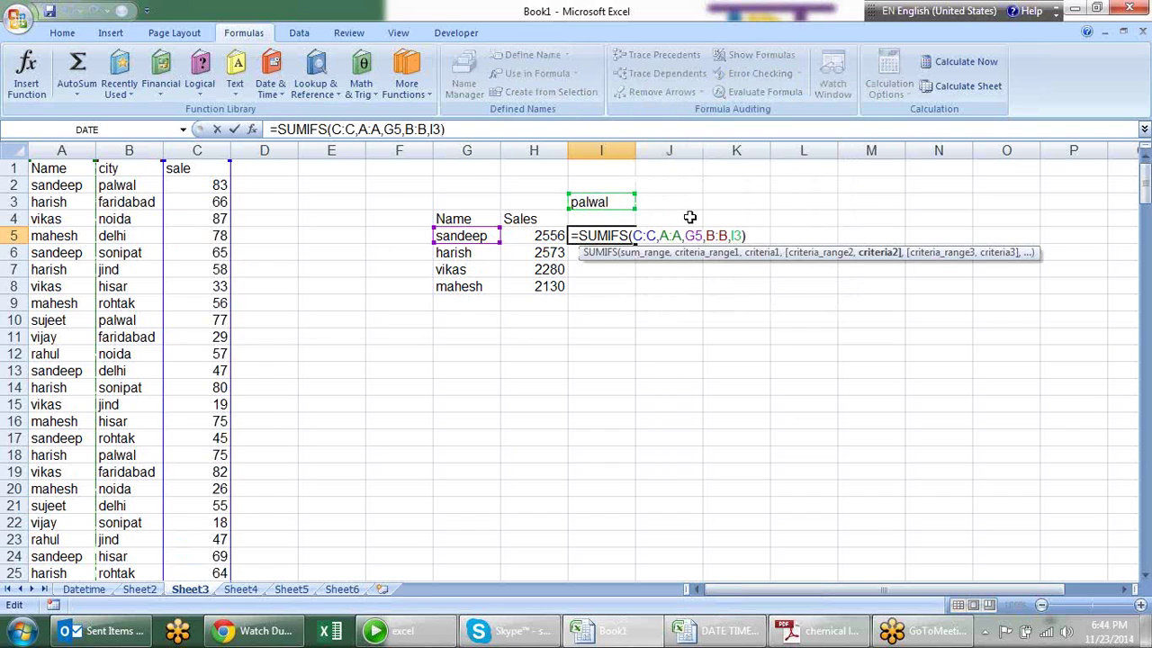
pyautogui.press('F4')
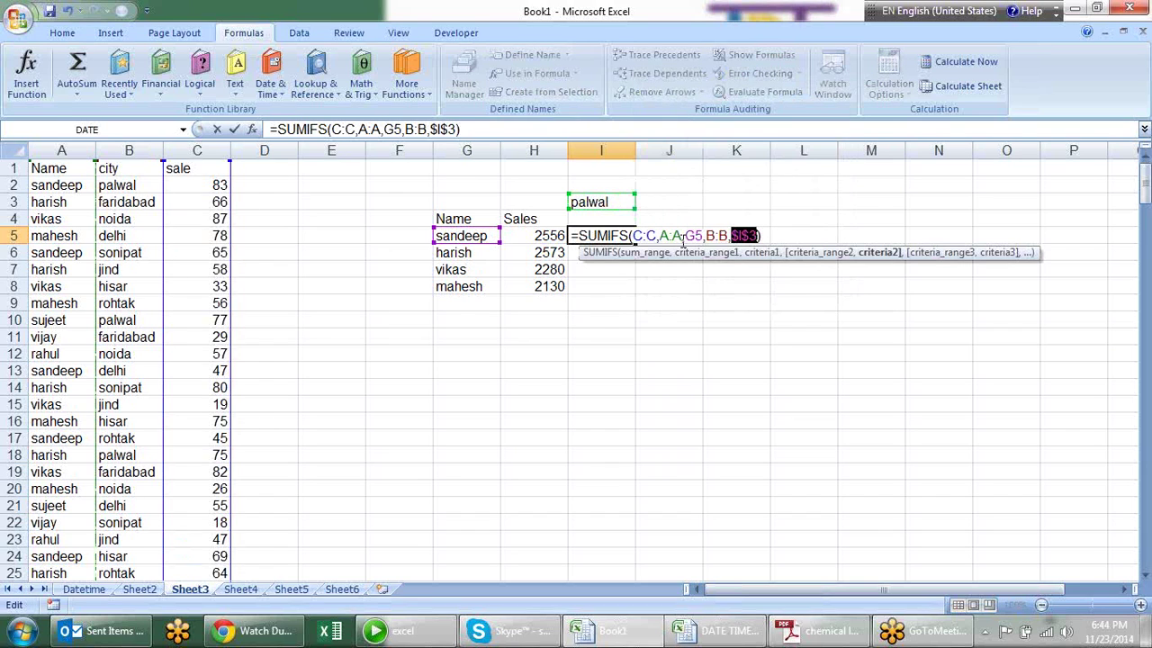
pyautogui.press('Return')
# Fill the SUMIFS down to I8 and check the results 345, 246, 254, 297.
pyautogui.click(621, 236)
pyautogui.moveTo(634, 244); pyautogui.dragTo(634, 297)
pyautogui.click(669, 303)
pyautogui.click(625, 252)
pyautogui.click(613, 291)
pyautogui.click(617, 236)
pyautogui.moveTo(618, 286); pyautogui.dragTo(616, 274)
pyautogui.click(618, 236)
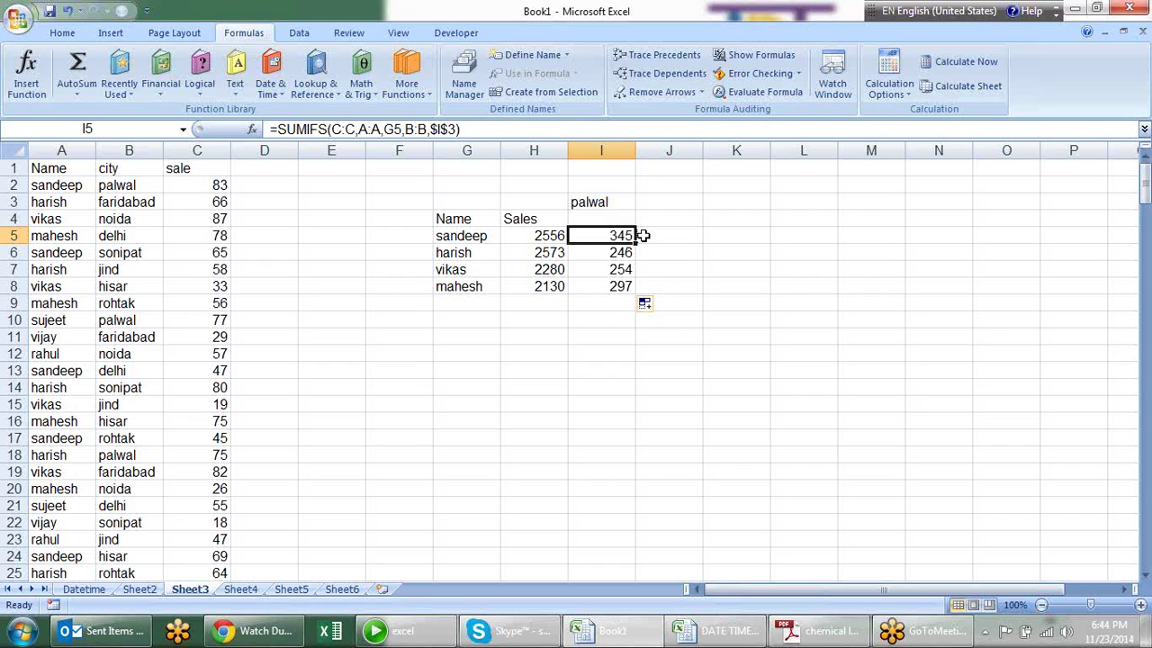
# Start a SUMIF in J5 over column A with the wildcard criterion "s*".
pyautogui.click(644, 235)
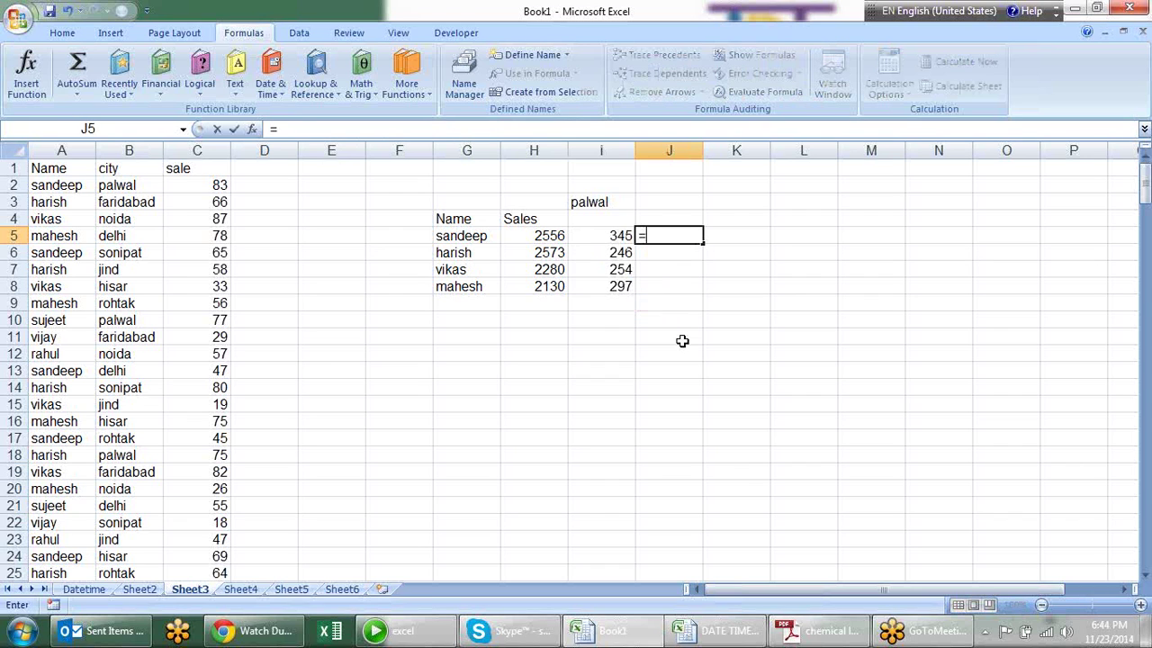
pyautogui.write('=sum')
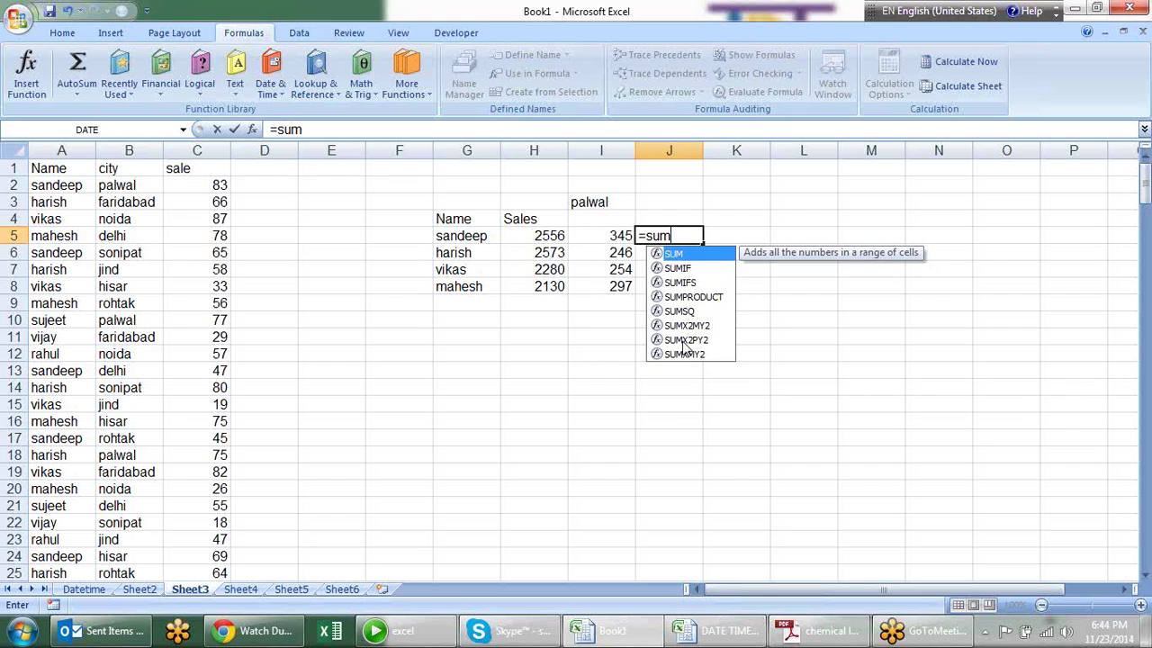
pyautogui.press('Down')
pyautogui.press('Tab')
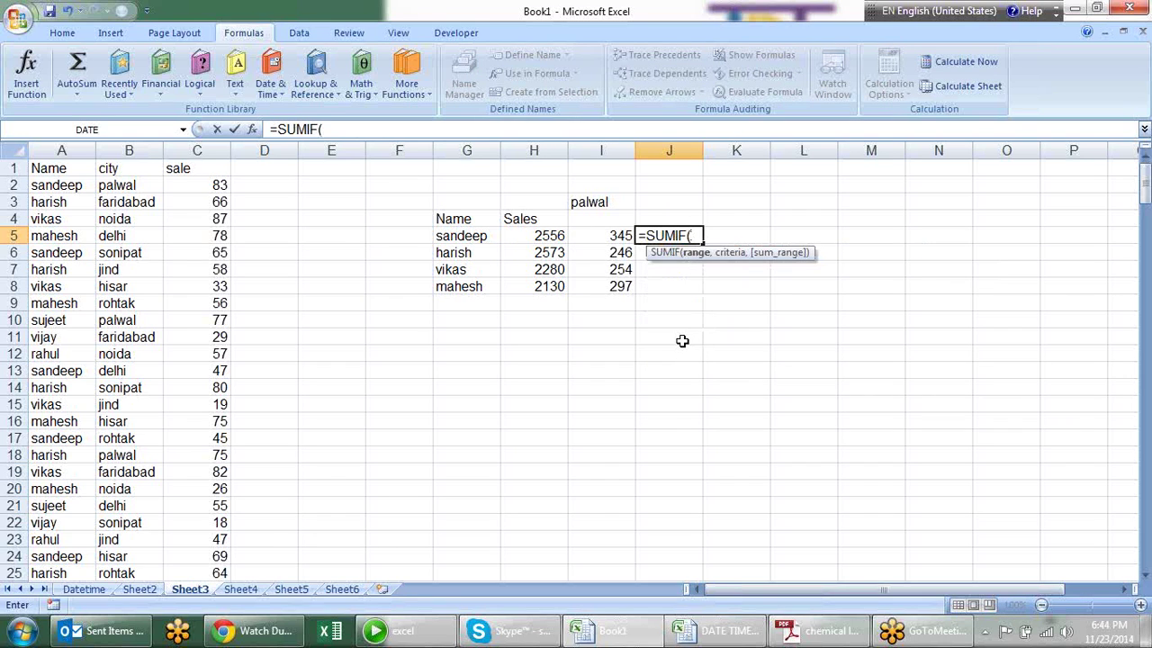
pyautogui.click(61, 150)
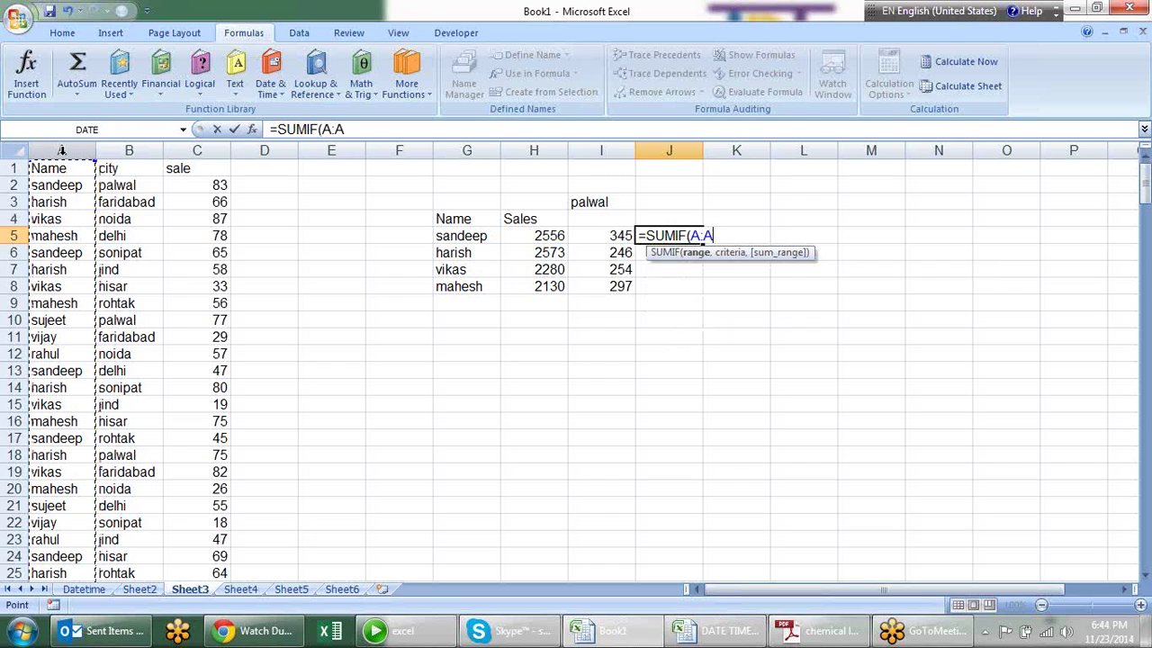
pyautogui.write(',"s*')
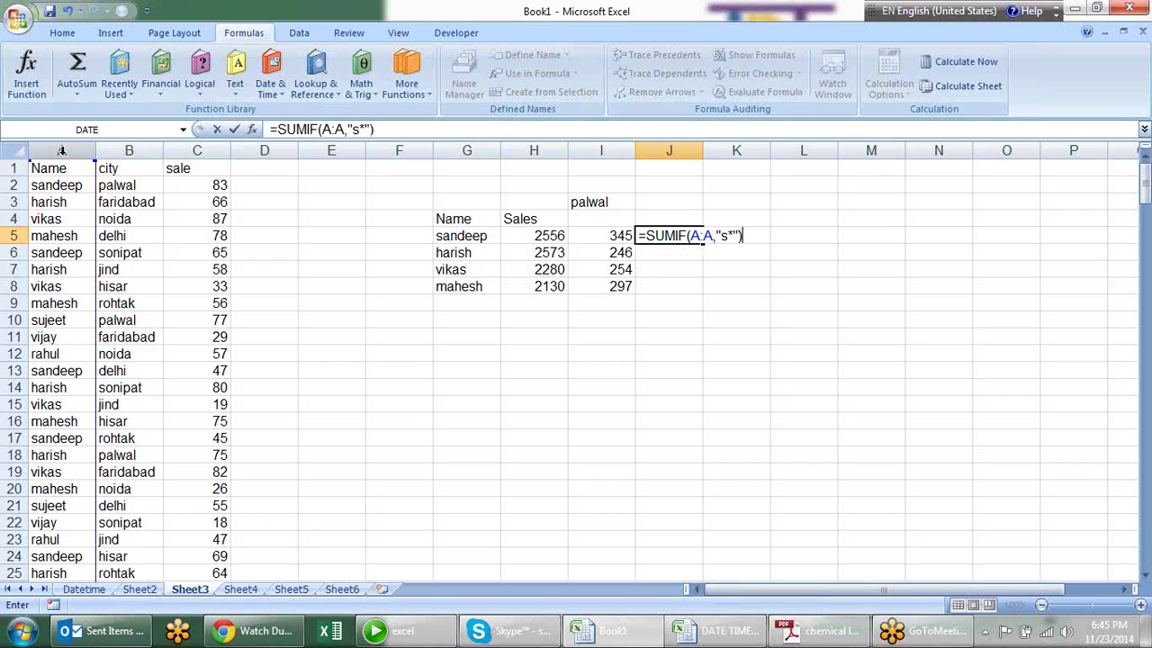
pyautogui.press('Return')
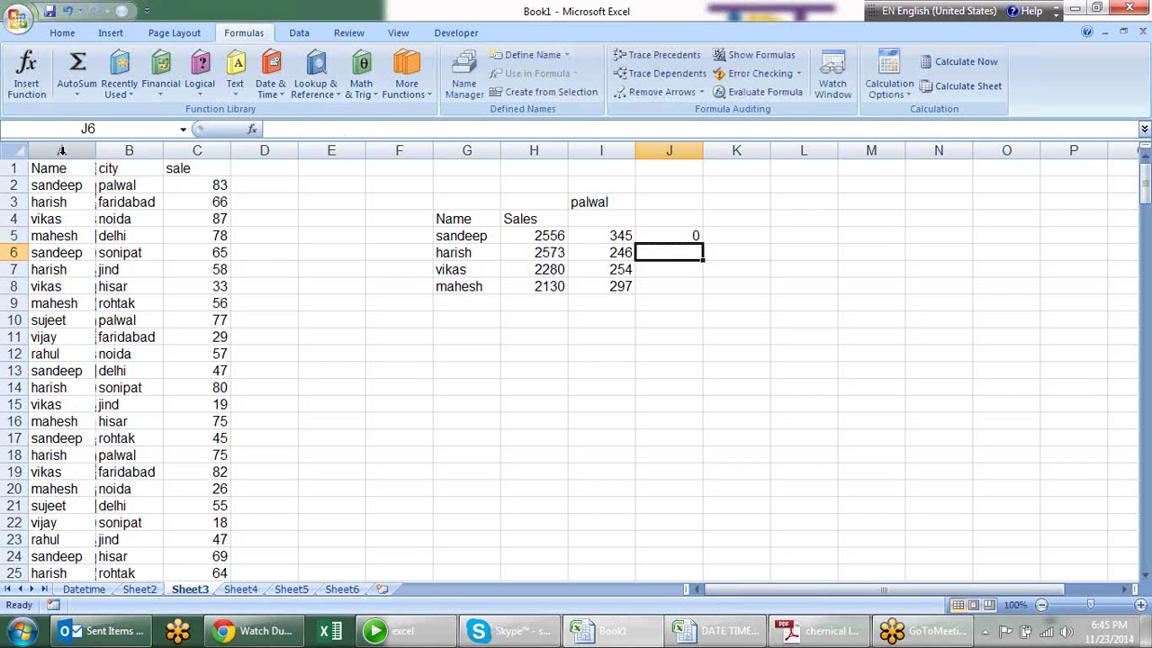
# Add column C as the sum range so J5 shows 3673, and make it bold.
pyautogui.press('Up')
pyautogui.press('F2')
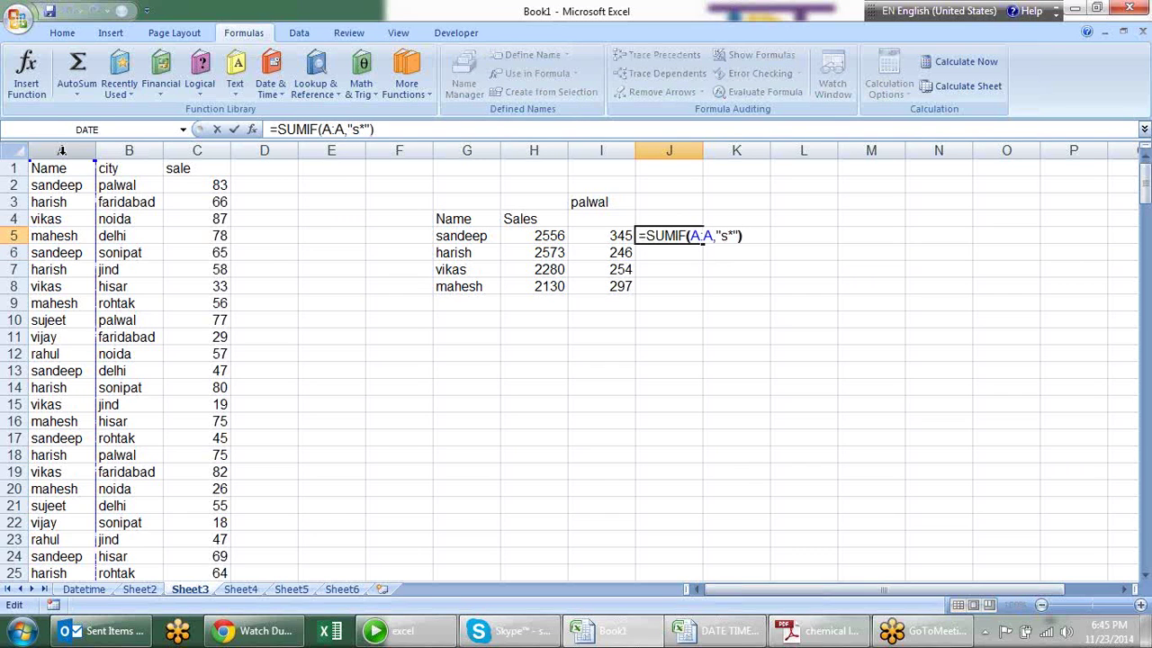
pyautogui.write(',')
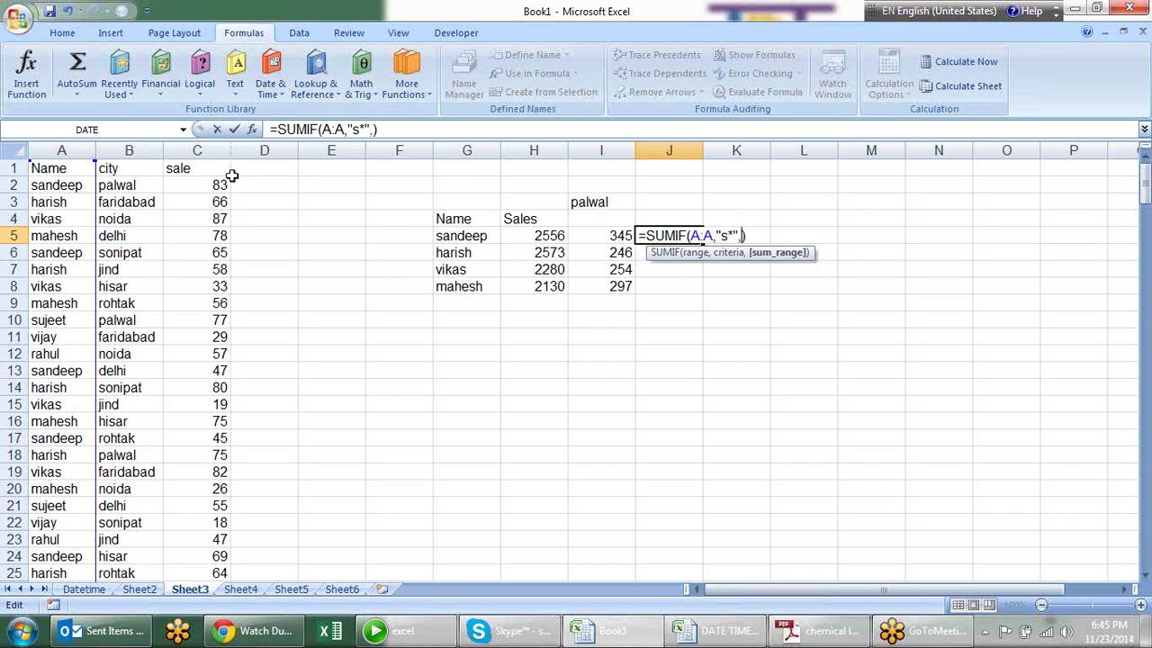
pyautogui.click(193, 150)
pyautogui.press('Return')
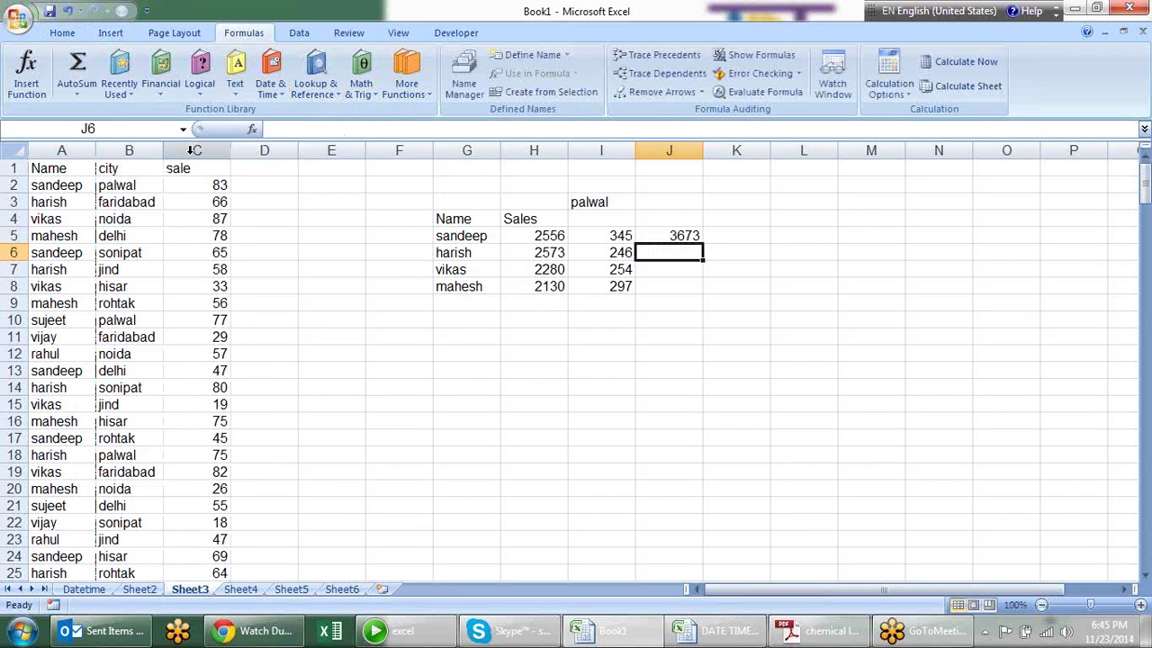
pyautogui.press('Up')
pyautogui.hotkey('ctrl', 'b')
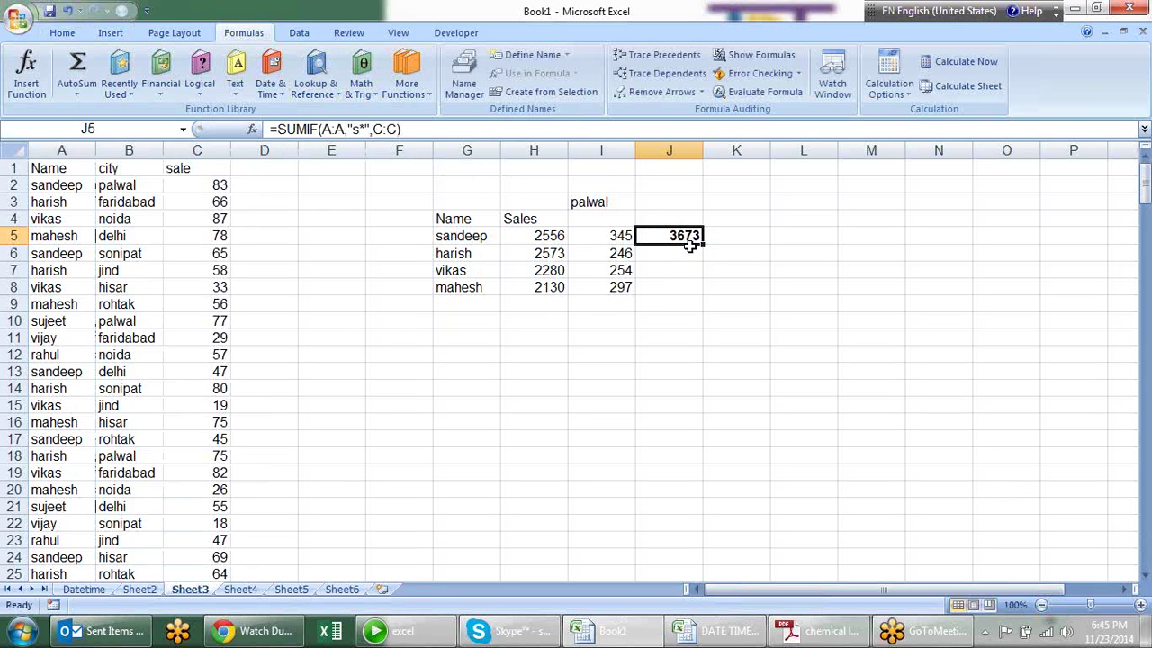
pyautogui.moveTo(45, 168); pyautogui.dragTo(175, 176)
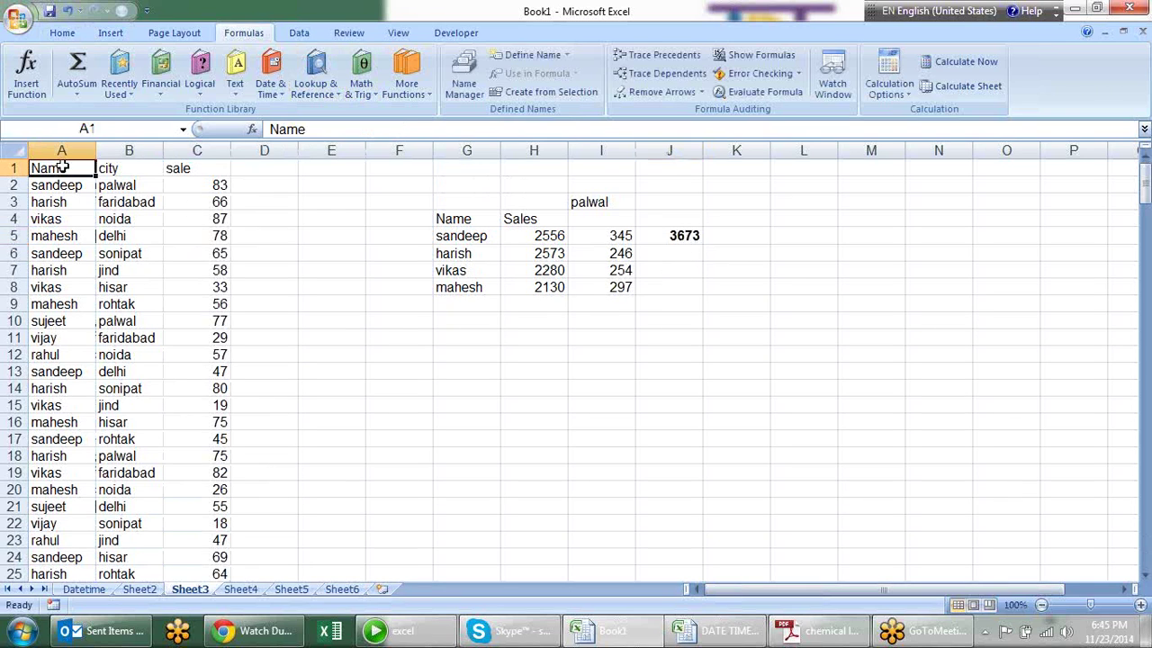
pyautogui.hotkey('ctrl', 'shift', 'l')
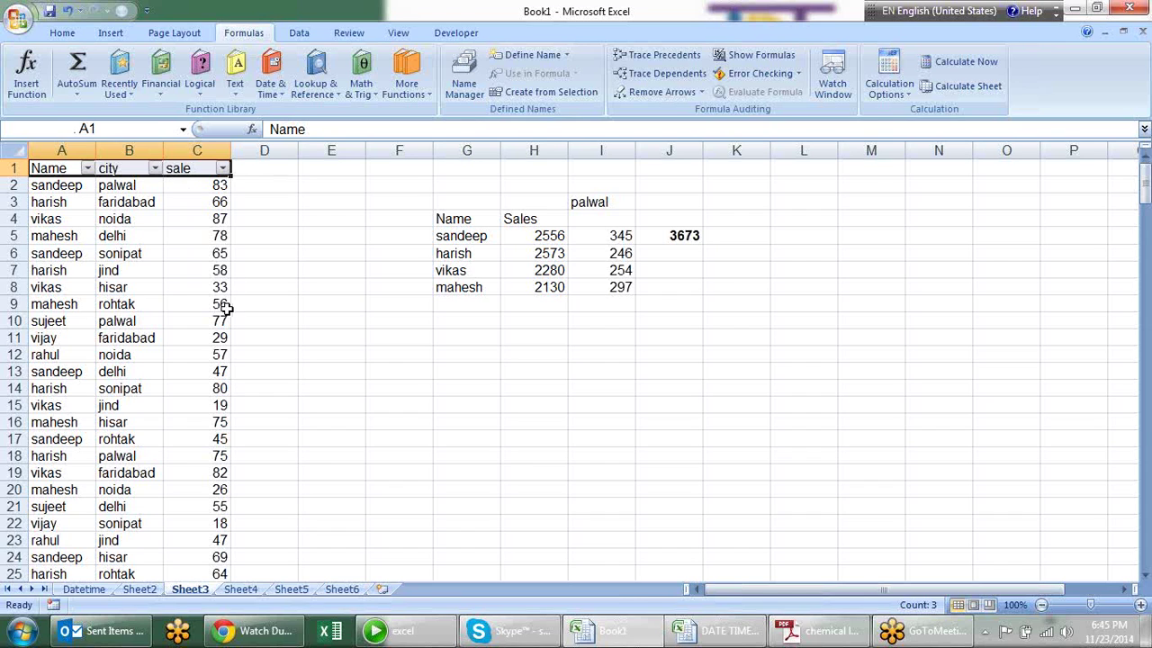
pyautogui.moveTo(221, 287); pyautogui.dragTo(221, 270)
pyautogui.moveTo(90, 185); pyautogui.dragTo(90, 203)
pyautogui.click(88, 168)
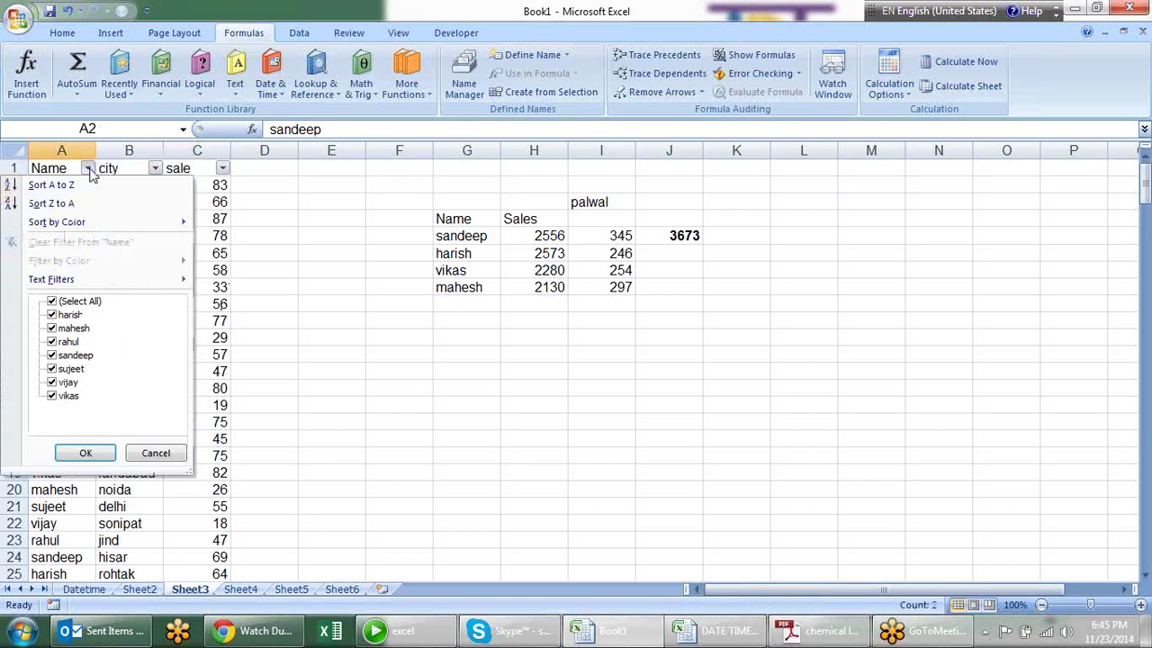
pyautogui.moveTo(128, 280)
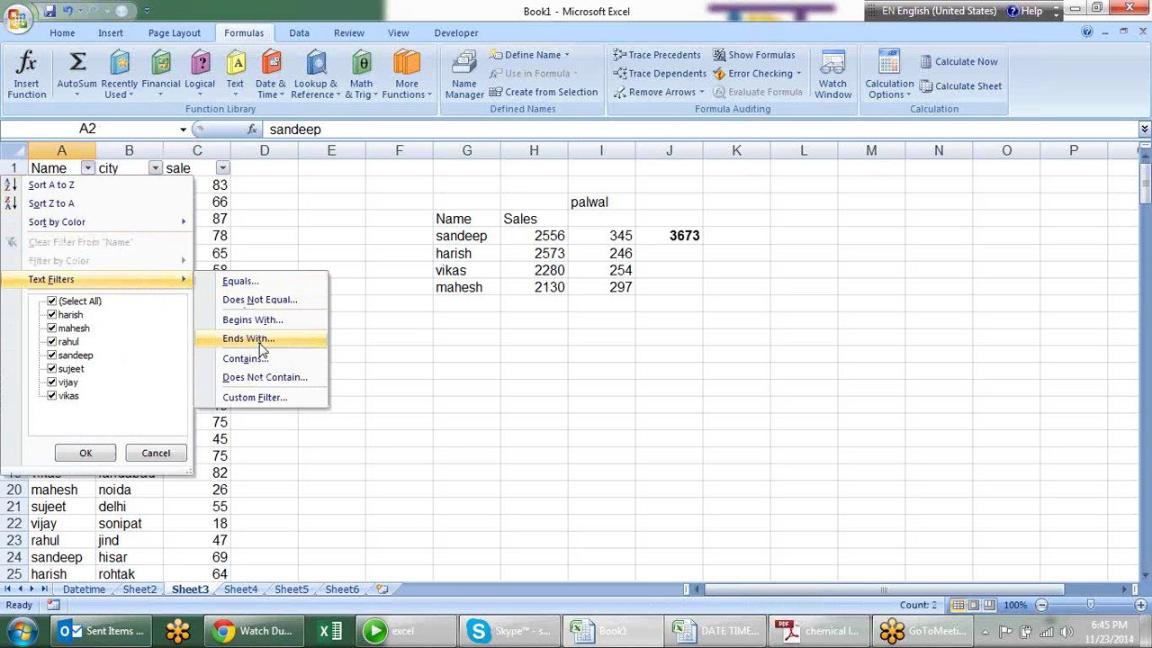
pyautogui.click(270, 322)
pyautogui.write('s')
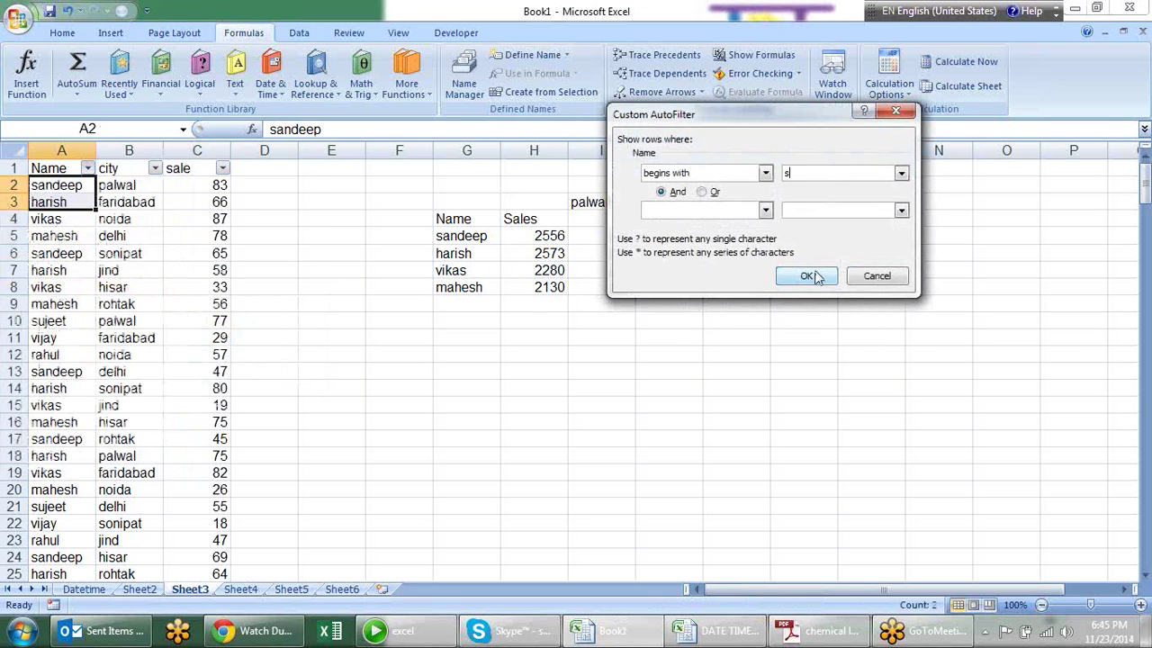
pyautogui.click(813, 281)
pyautogui.click(399, 368)
pyautogui.moveTo(197, 184)
pyautogui.mouseDown()
pyautogui.moveTo(195, 610)
pyautogui.moveTo(205, 634)
pyautogui.moveTo(219, 551)
pyautogui.mouseUp()
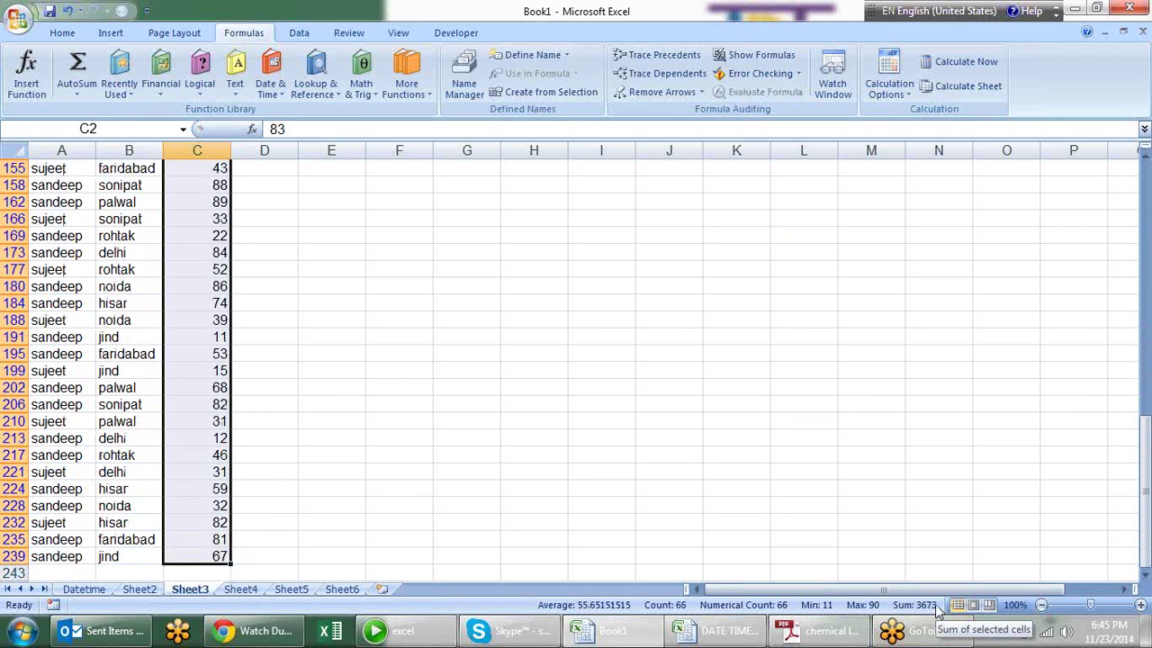
pyautogui.scroll(1, 574, 401)
pyautogui.scroll(3, 573, 401)
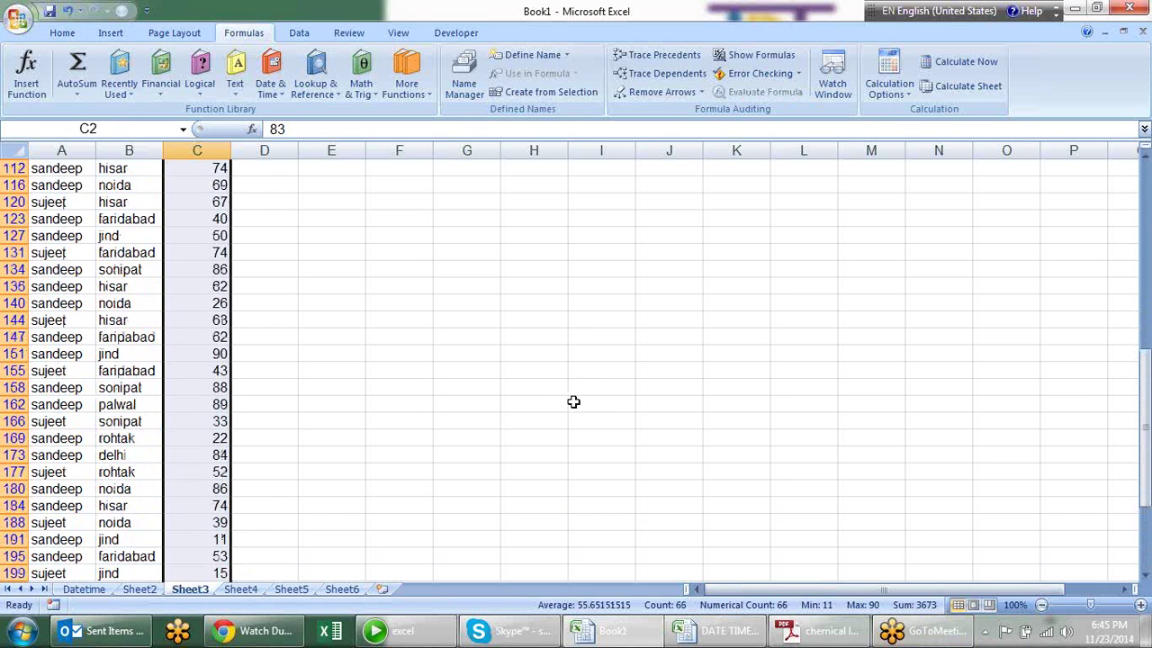
pyautogui.scroll(4, 573, 402)
pyautogui.scroll(5, 573, 401)
pyautogui.scroll(2, 574, 402)
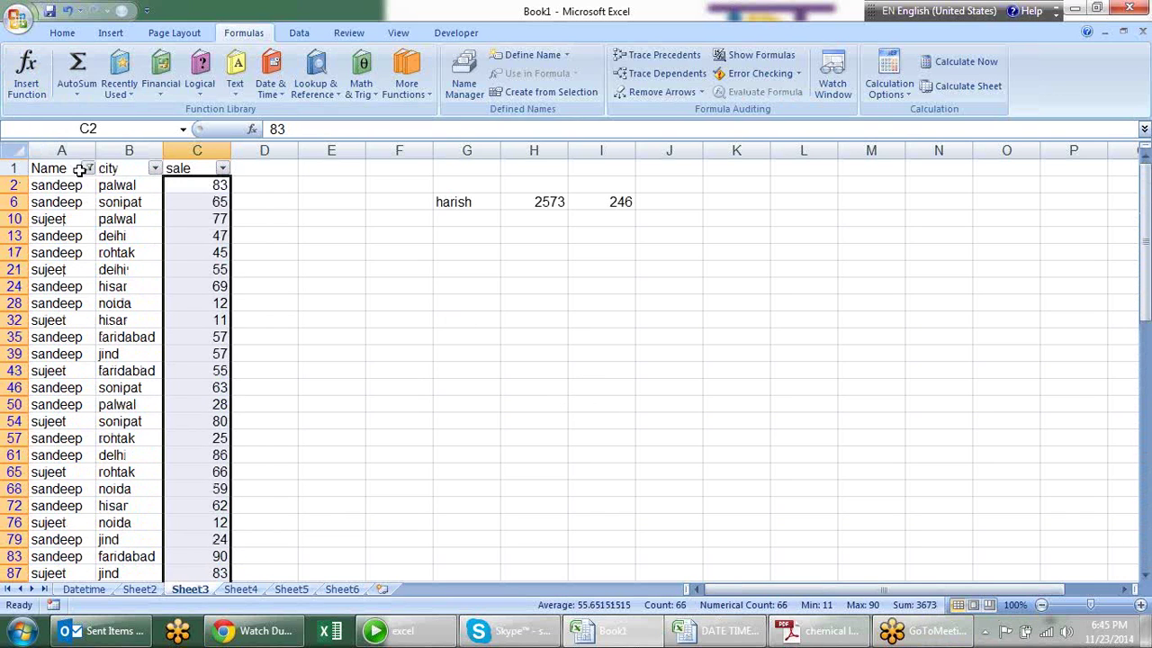
pyautogui.hotkey('ctrl', 'shift', 'l')
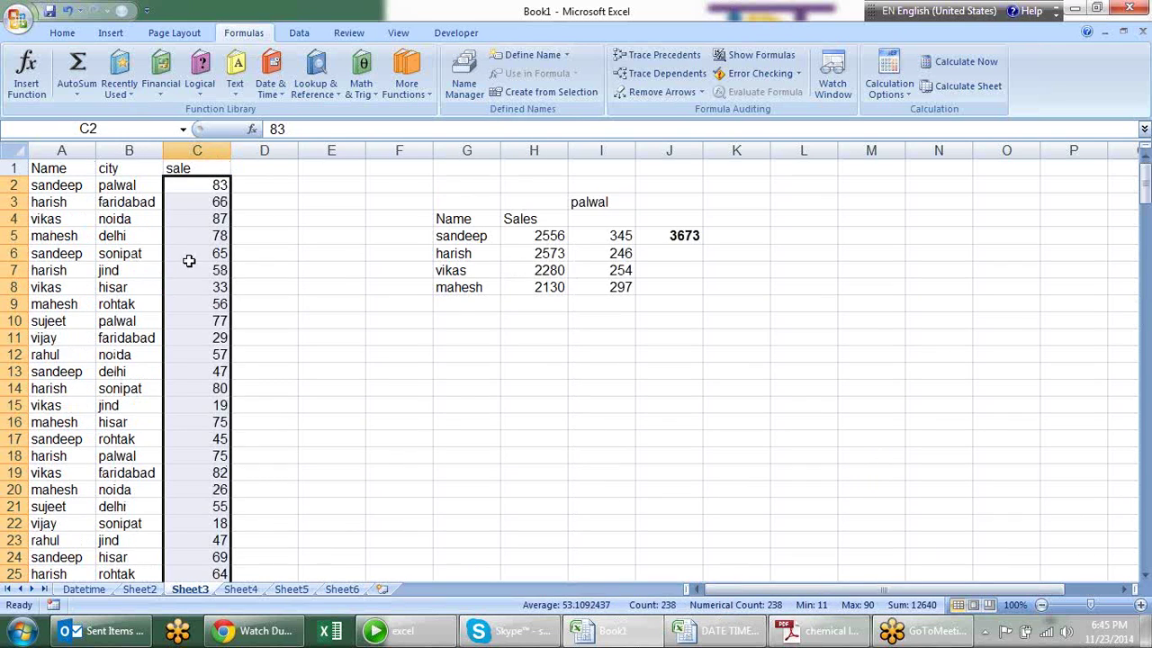
# Change J5's SUMIF criterion from s* to *h to total names ending in h.
pyautogui.click(671, 236)
pyautogui.press('F2')
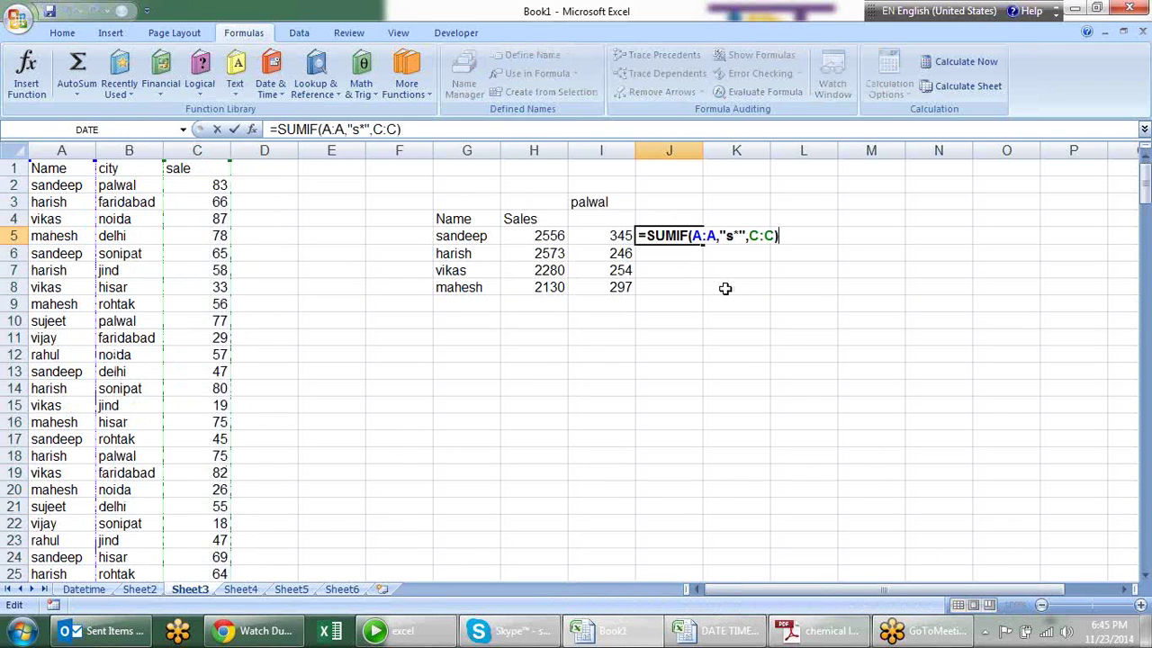
pyautogui.click(736, 236)
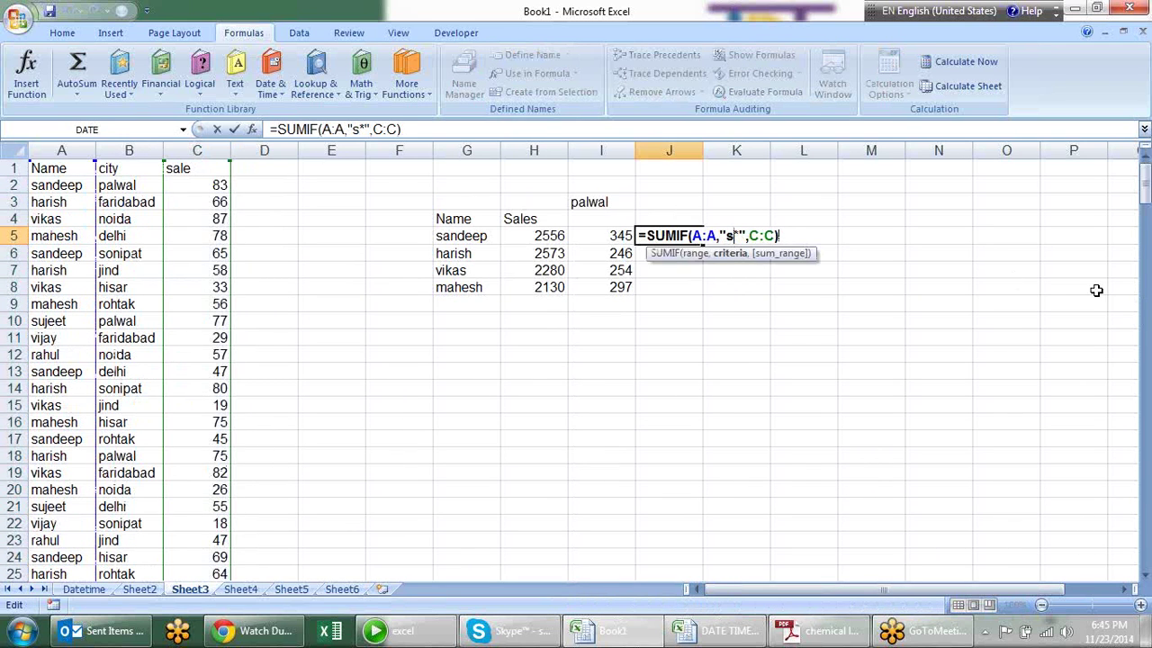
pyautogui.press('BackSpace')
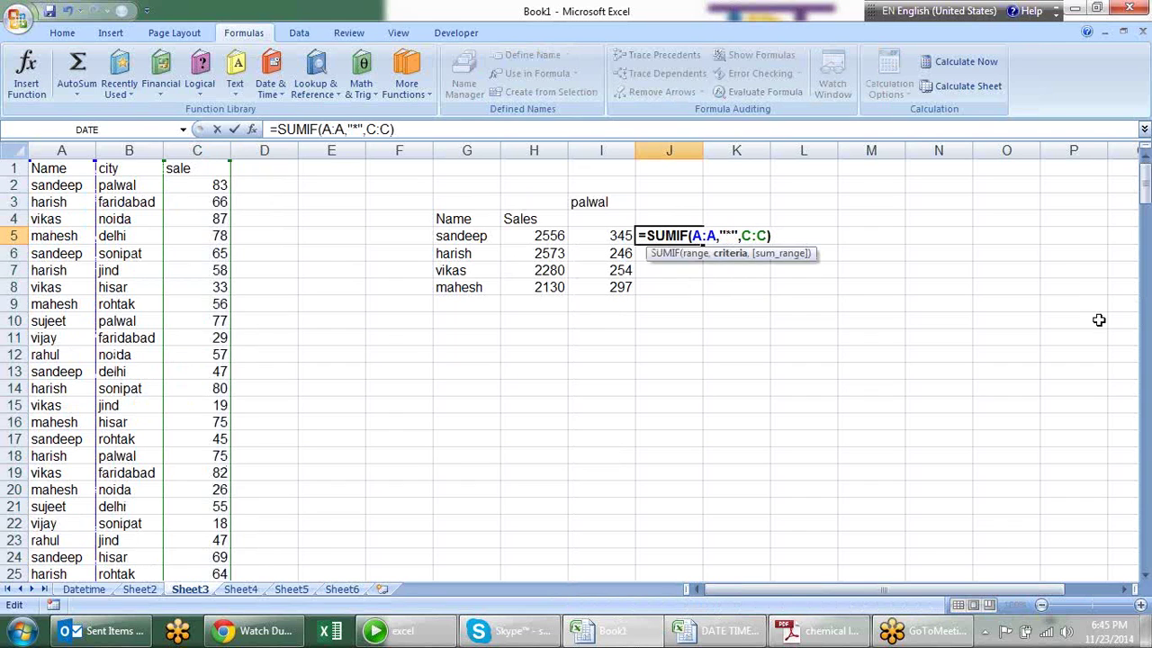
pyautogui.write('h')
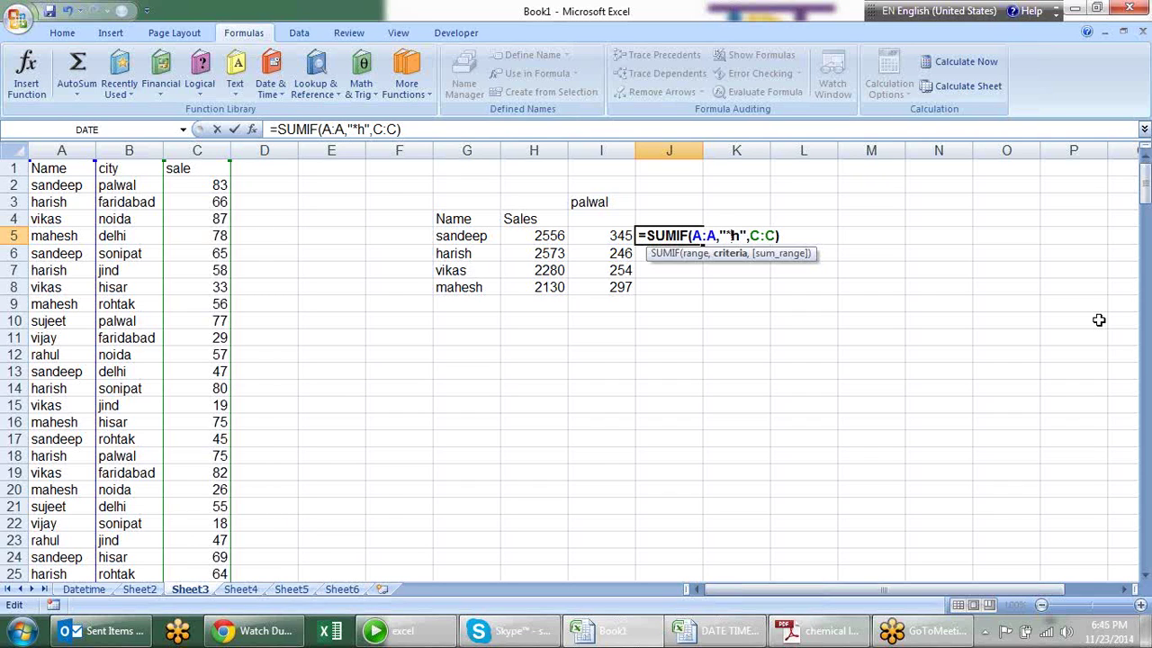
pyautogui.press('Return')
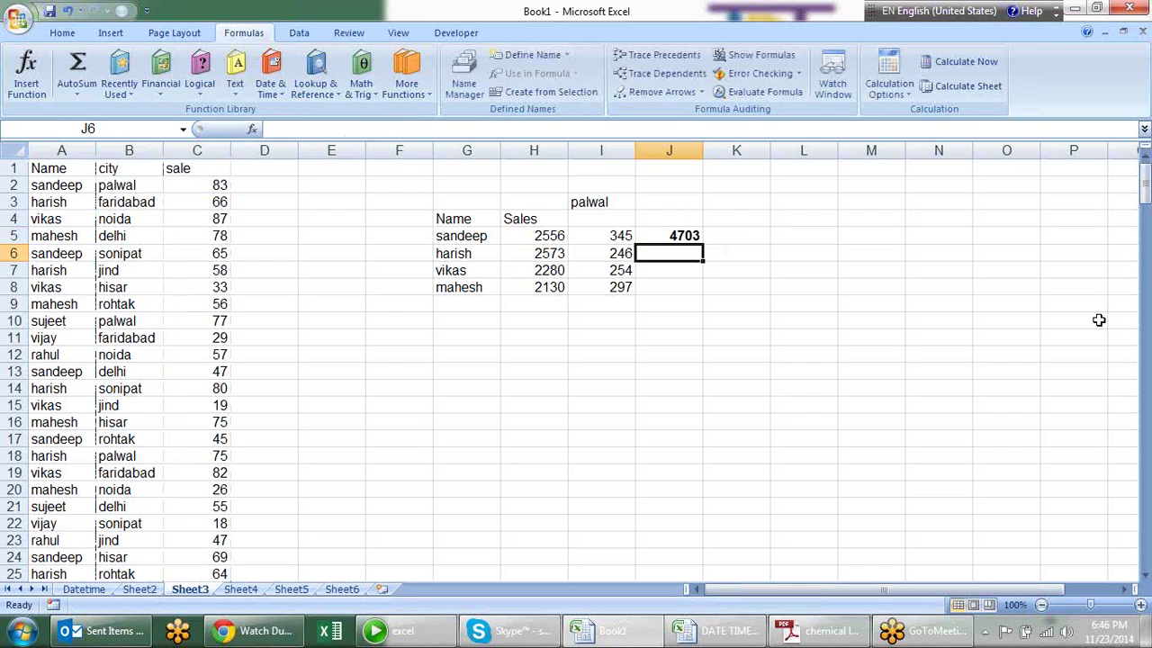
# Change the criterion to *ee* to total names containing ee (3673).
pyautogui.press('Up')
pyautogui.press('F2')
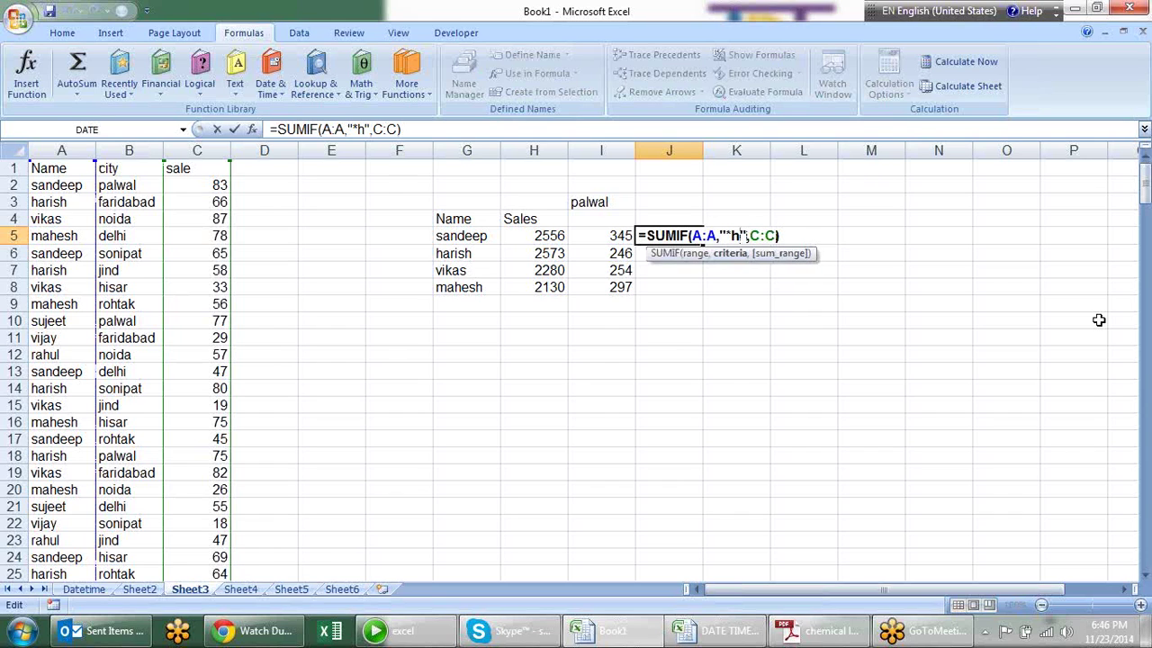
pyautogui.press('BackSpace')
pyautogui.write('ee8')
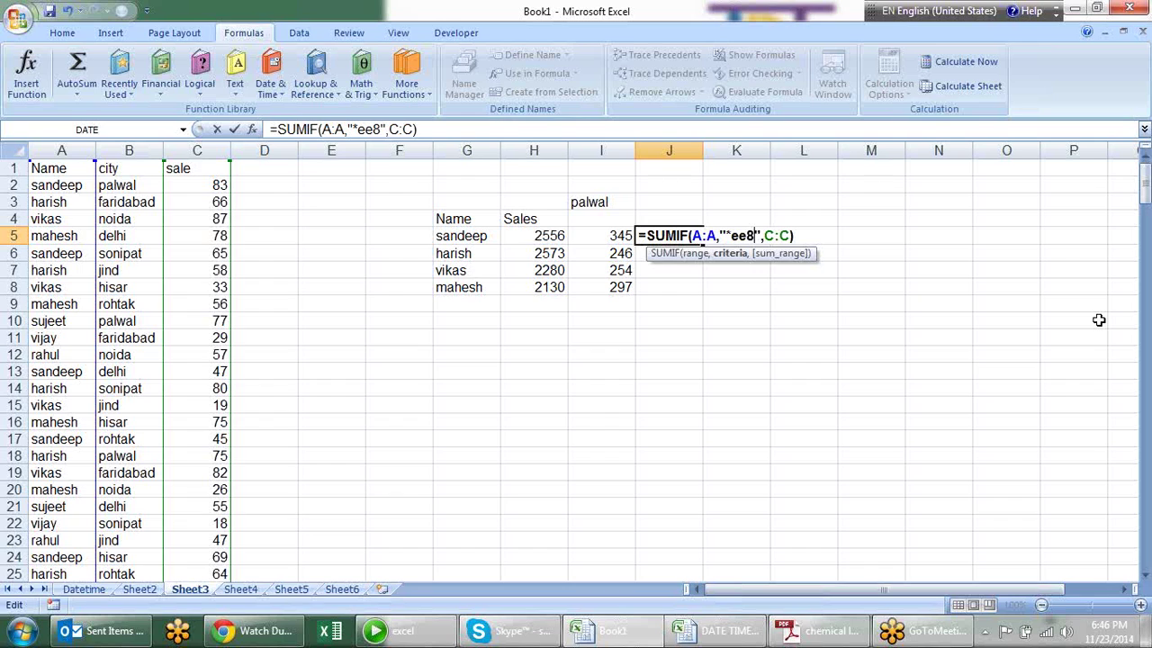
pyautogui.press('BackSpace')
pyautogui.write('*')
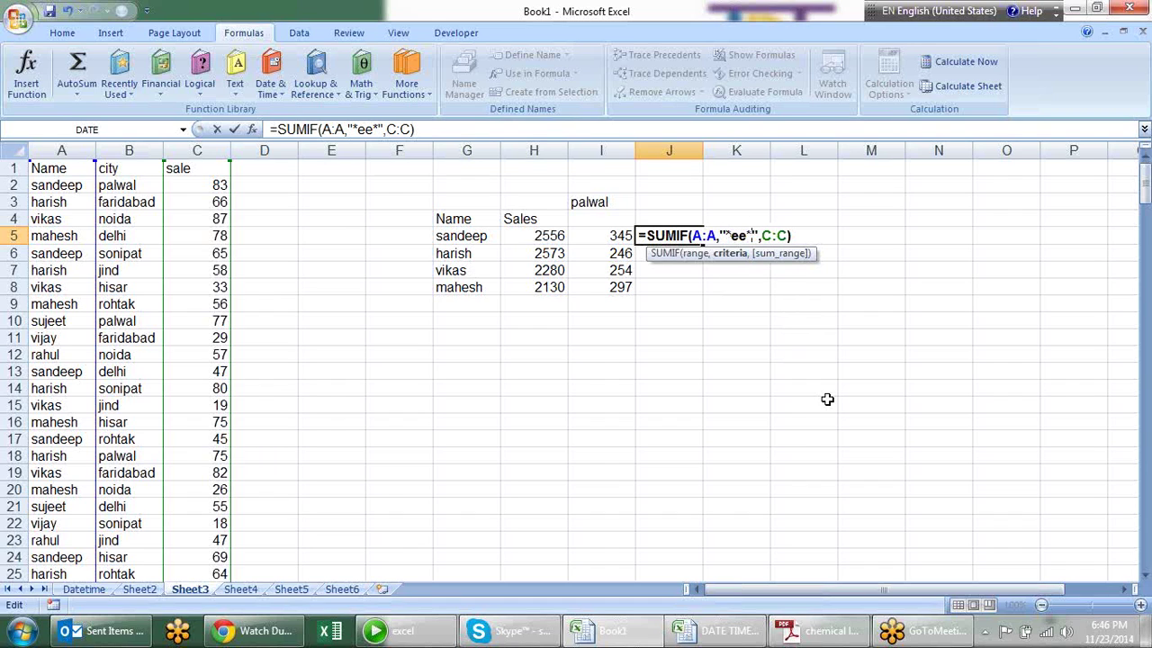
pyautogui.press('Return')
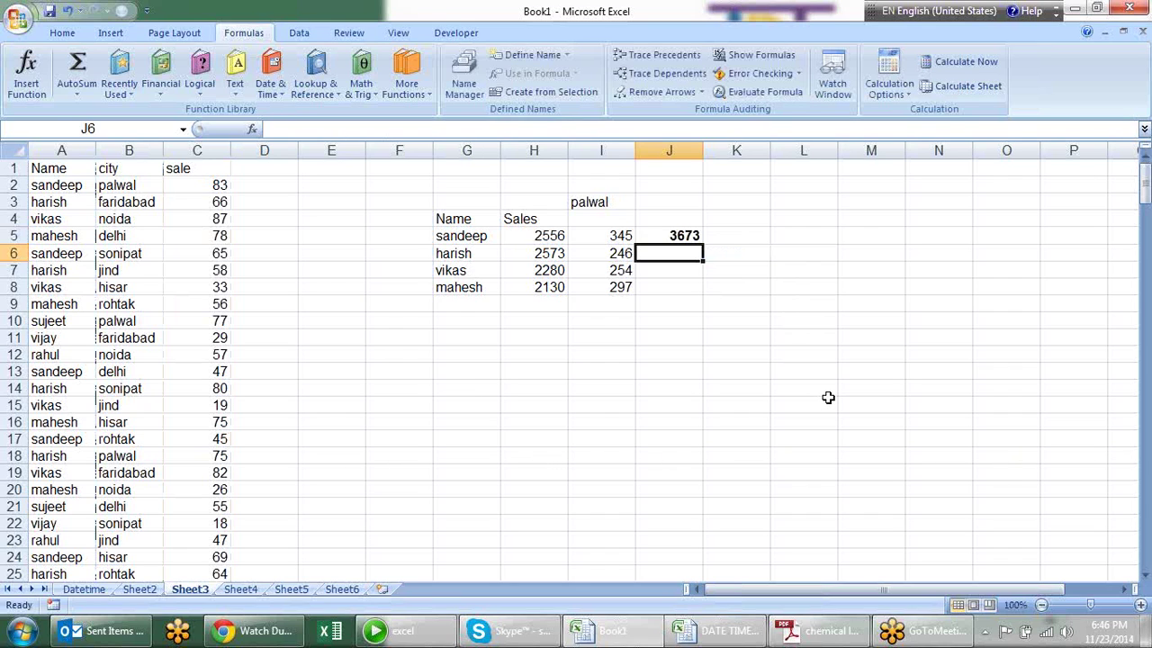
# Replace the *ee* wildcard with the criterion sandeep in J5's formula.
pyautogui.press('Up')
pyautogui.press('F2')
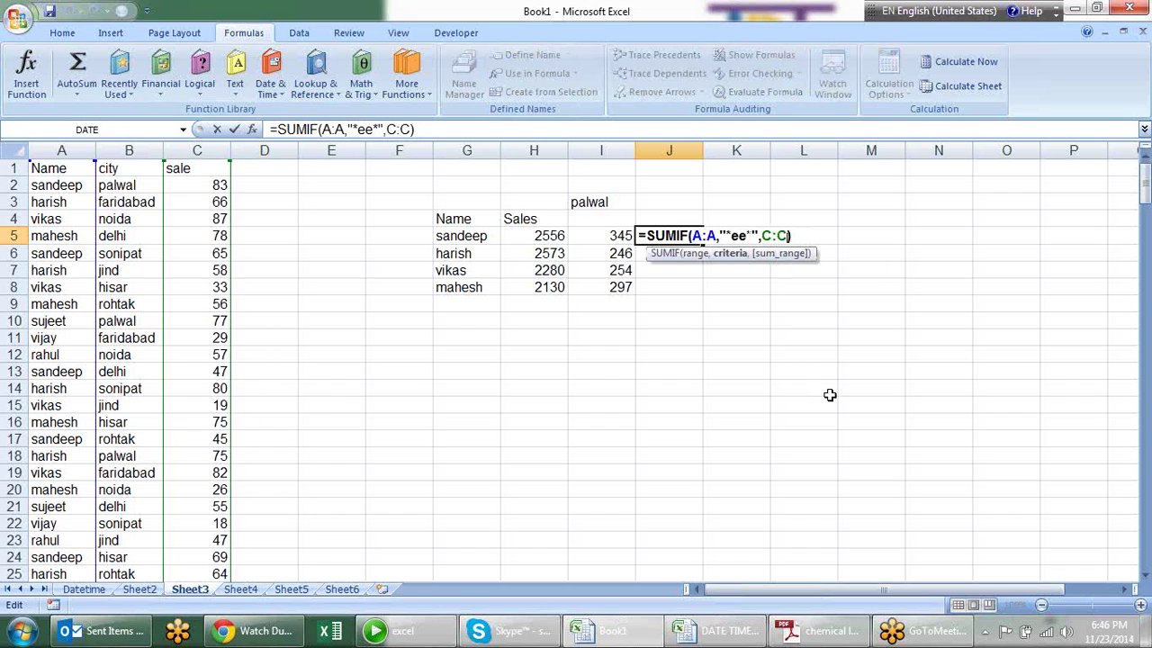
pyautogui.press('BackSpace')
pyautogui.press('BackSpace')
pyautogui.press('BackSpace')
pyautogui.press('BackSpace')
pyautogui.write('sandeep')
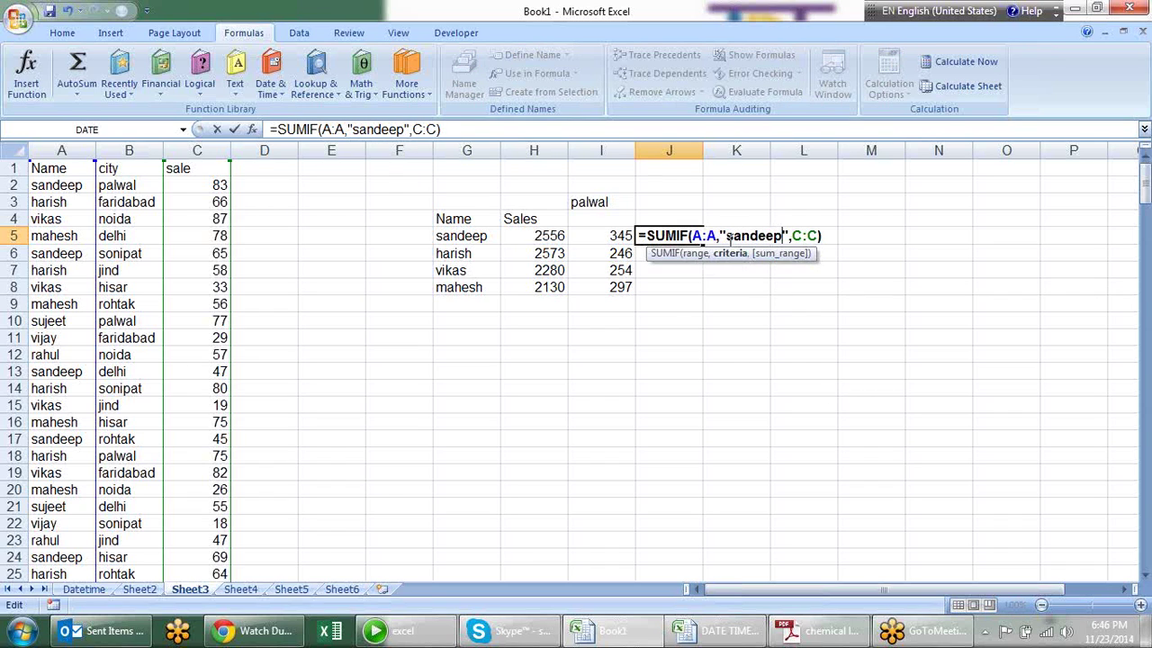
# Change J5's criterion to s?ndeep and compare the result with H5.
pyautogui.click(739, 235)
pyautogui.press('BackSpace')
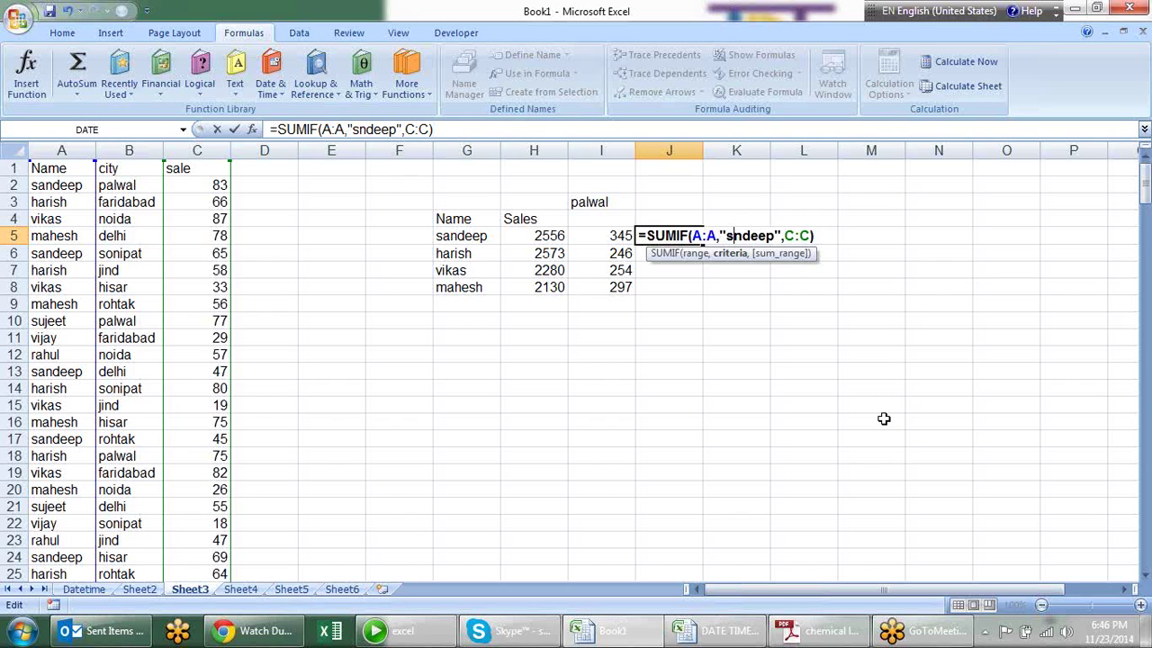
pyautogui.write('?')
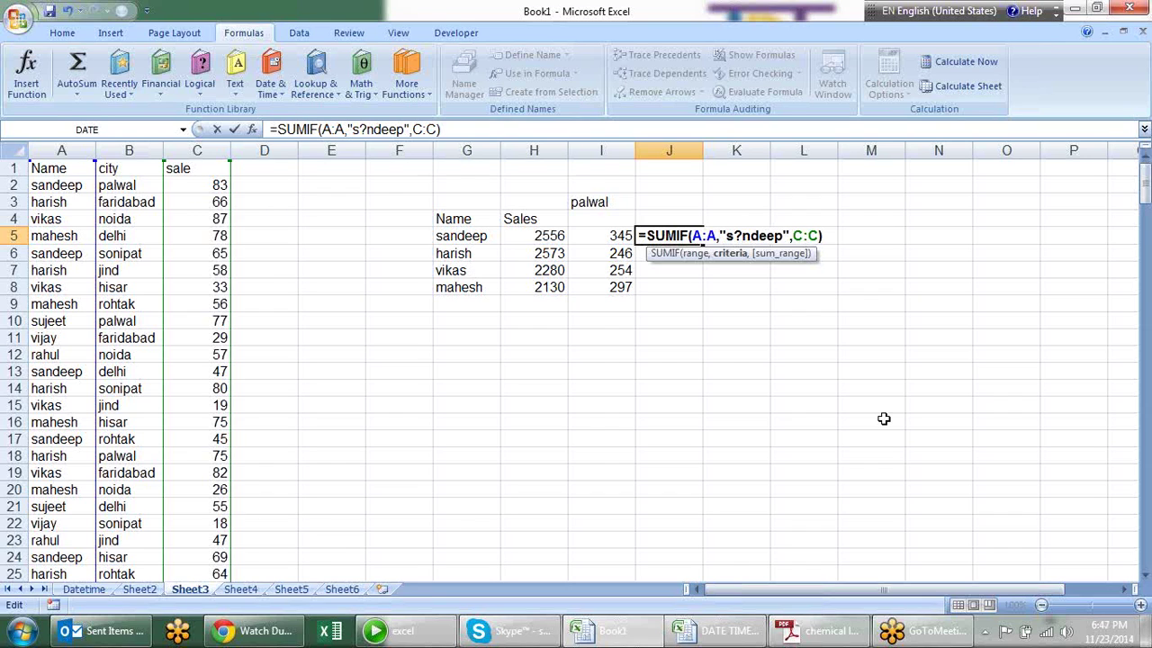
pyautogui.press('Return')
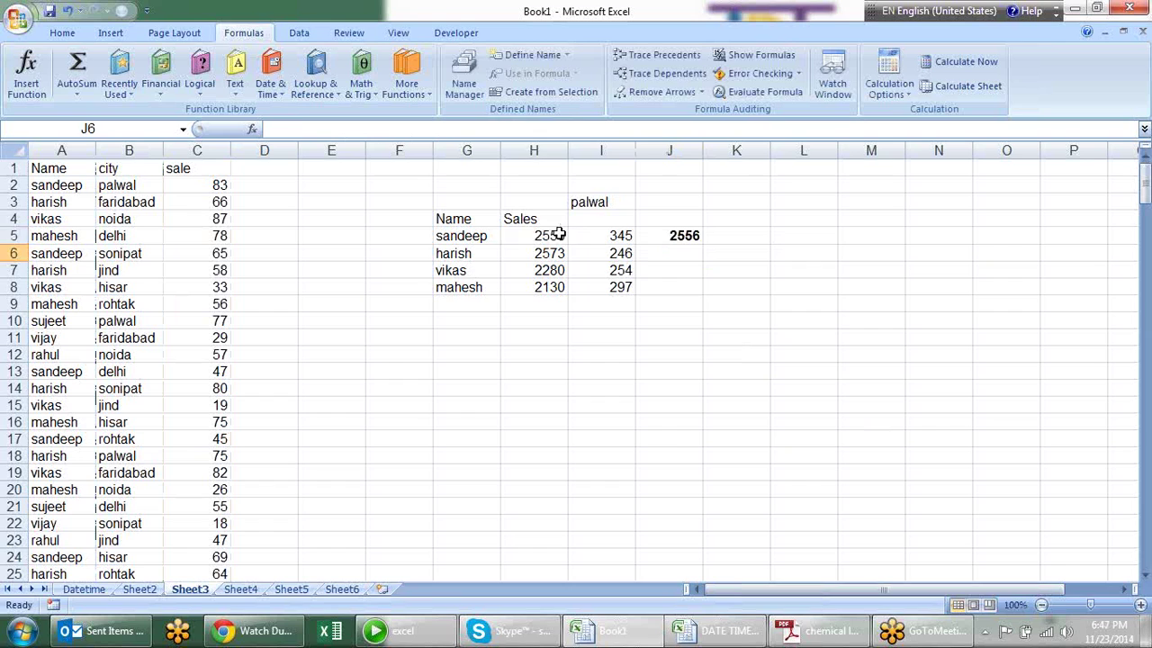
pyautogui.click(555, 235)
pyautogui.click(667, 236)
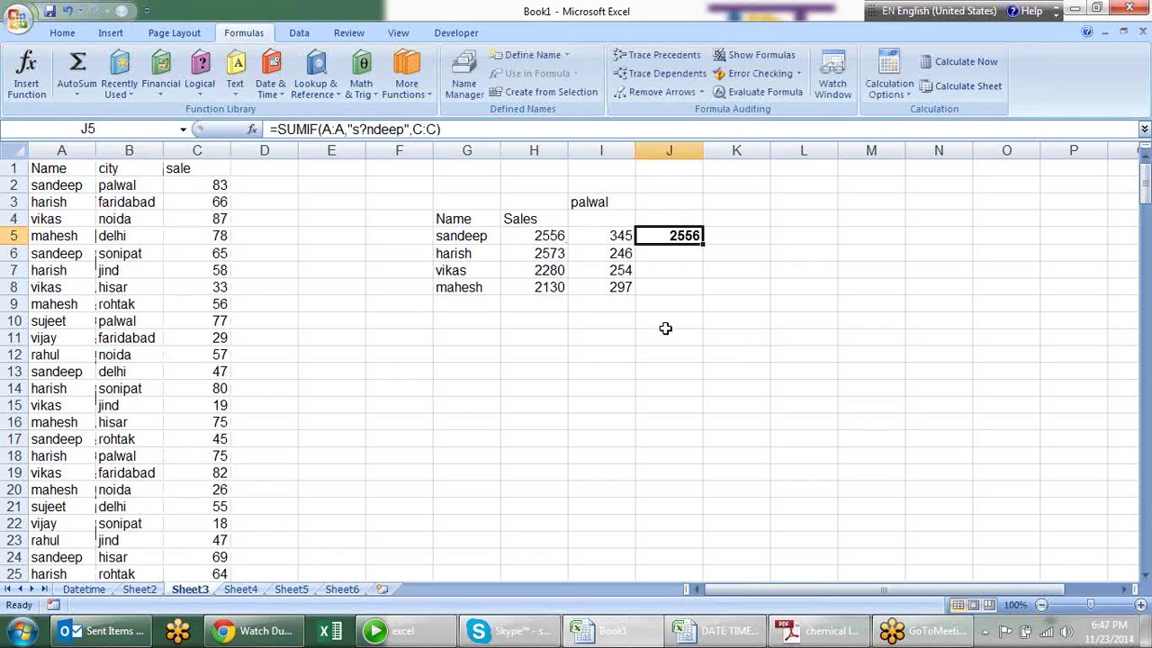
# Try the four-character criterion ???? in J5, which returns 0.
pyautogui.press('F2')
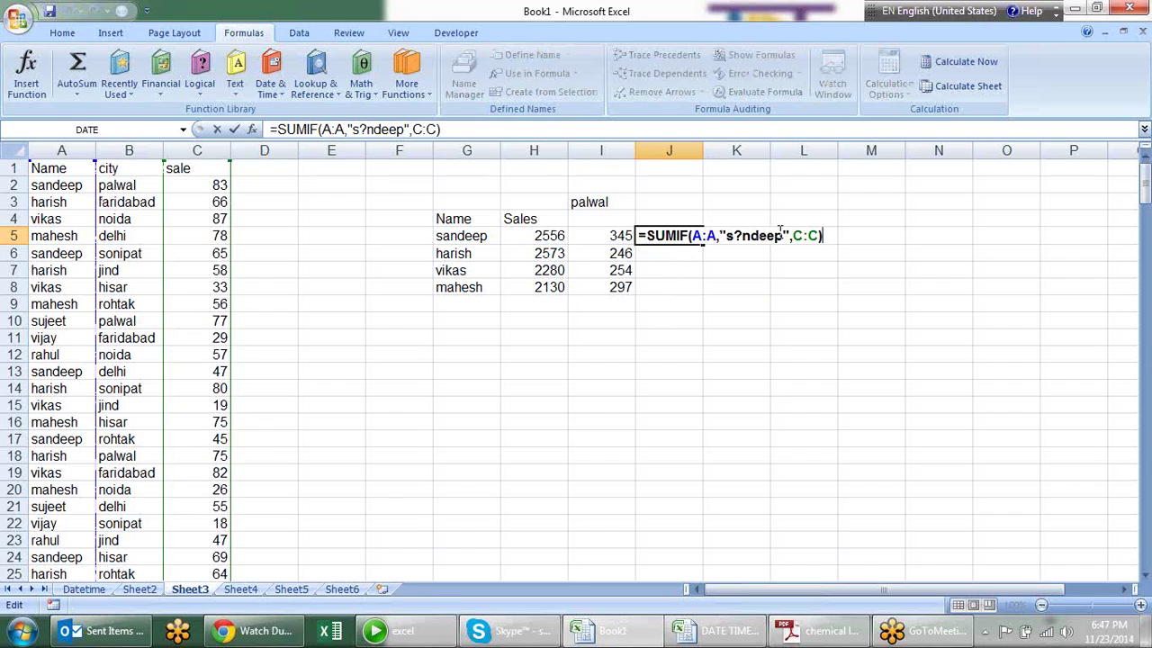
pyautogui.click(782, 235)
pyautogui.press('BackSpace')
pyautogui.press('BackSpace')
pyautogui.press('BackSpace')
pyautogui.press('BackSpace')
pyautogui.press('BackSpace')
pyautogui.press('BackSpace')
pyautogui.press('BackSpace')
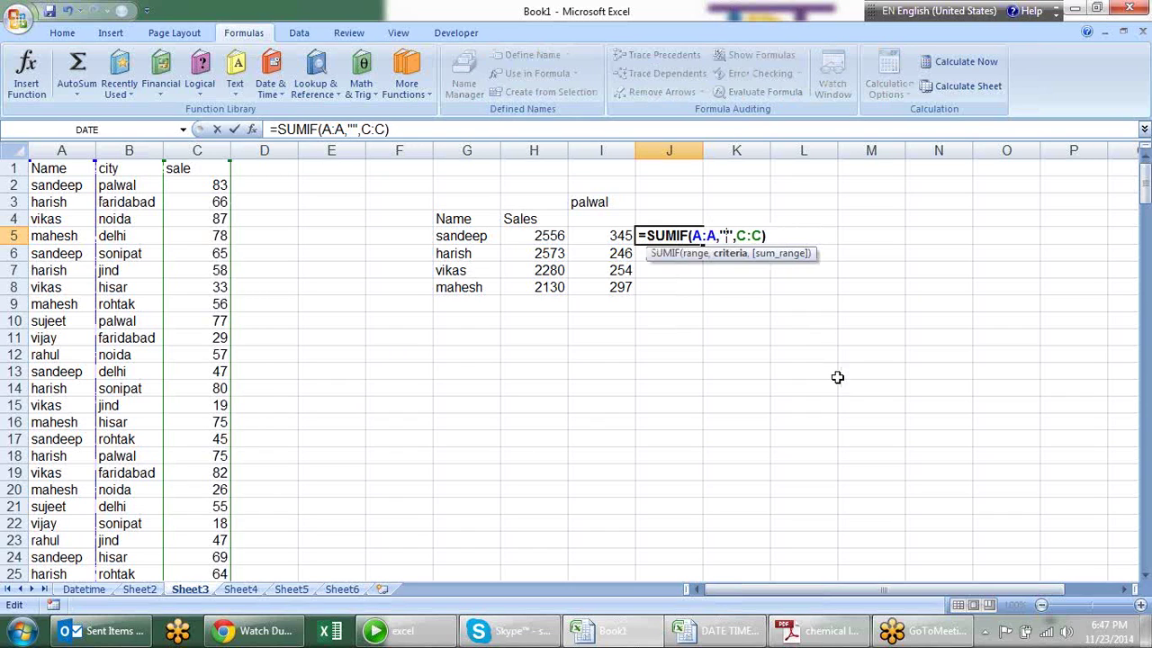
pyautogui.write('/')
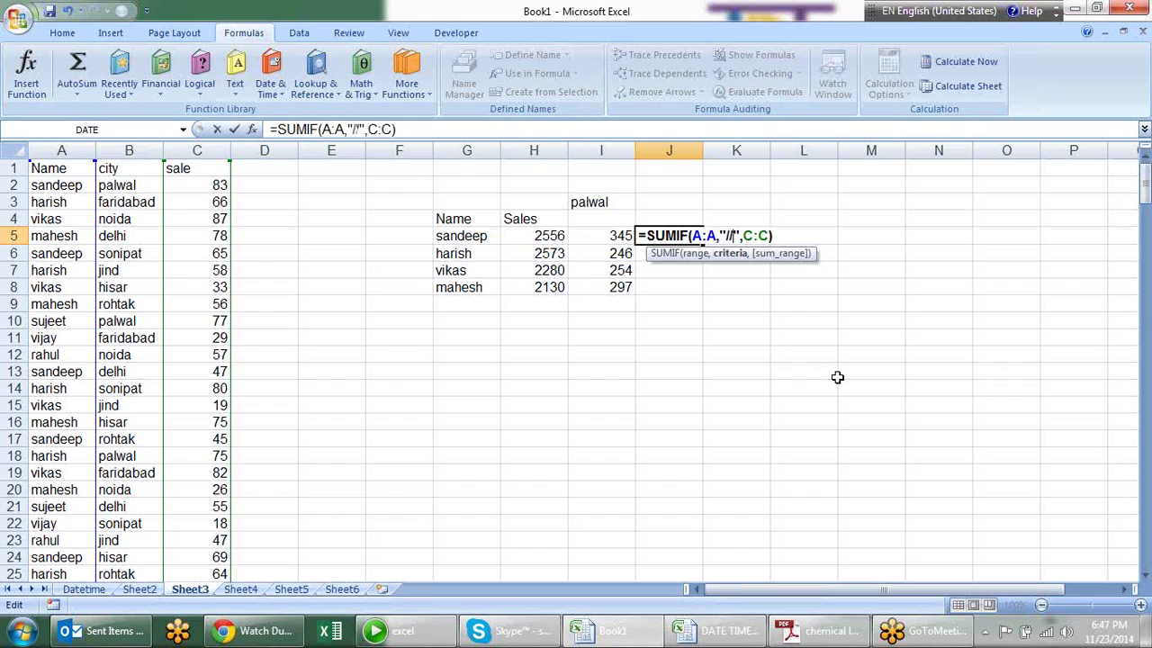
pyautogui.press('BackSpace')
pyautogui.press('BackSpace')
pyautogui.write('????')
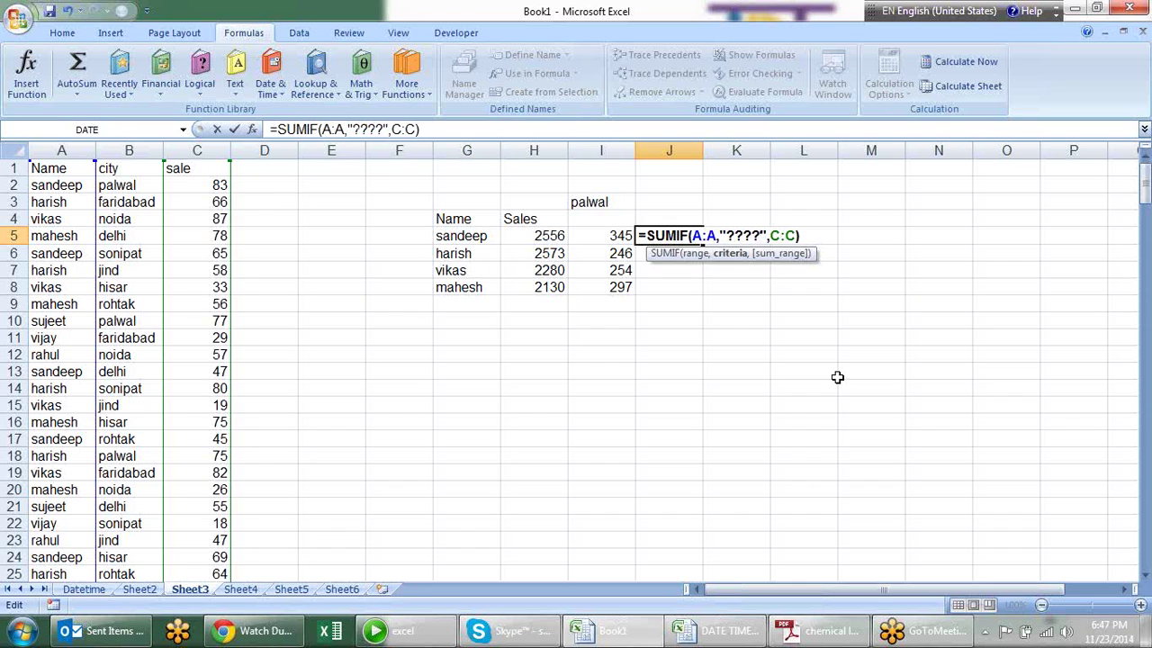
pyautogui.press('Return')
# Extend the criterion to ????? so J5 totals 4421 for five-letter names.
pyautogui.press('Up')
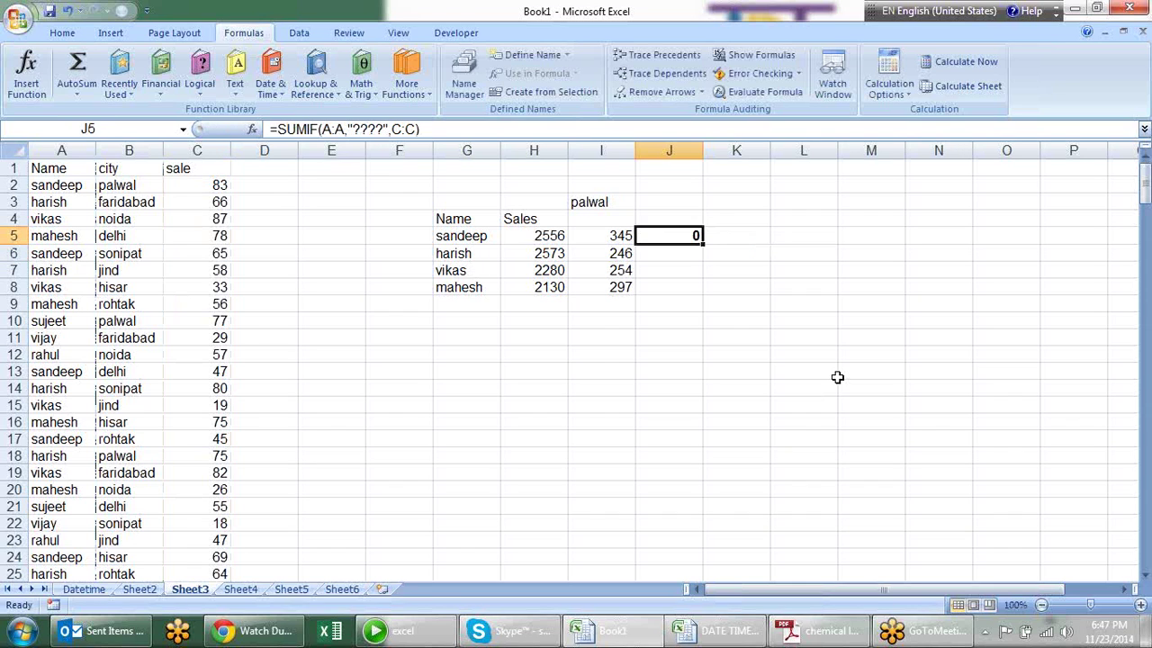
pyautogui.press('F2')
pyautogui.press('Left')
pyautogui.press('Left')
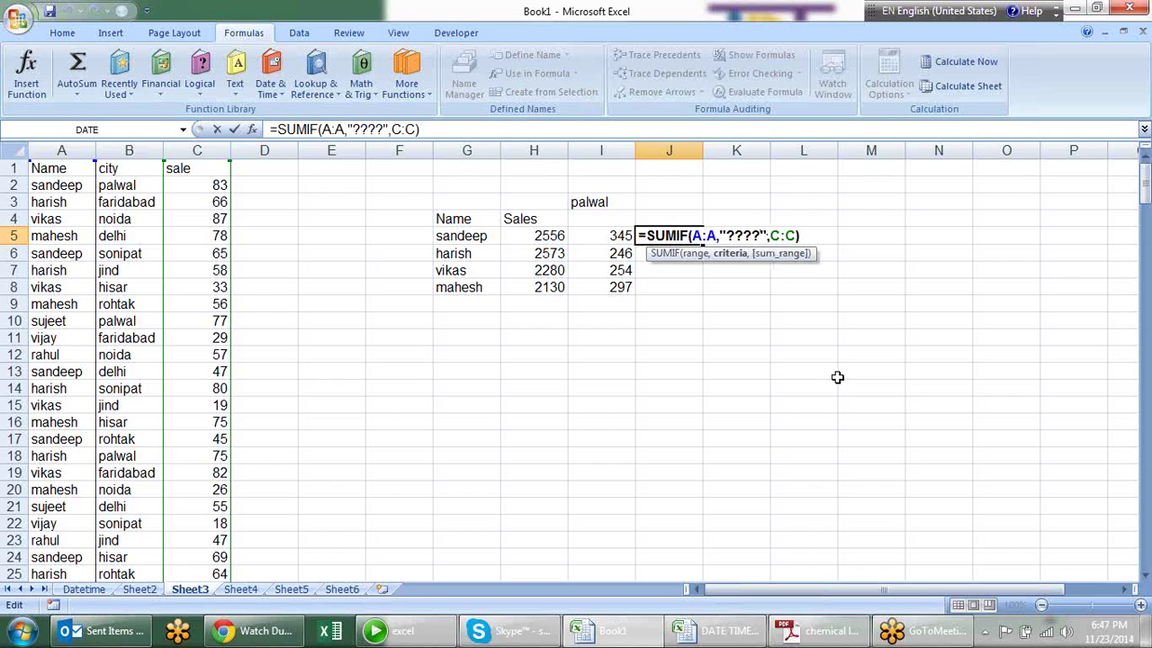
pyautogui.write('?')
pyautogui.press('Return')
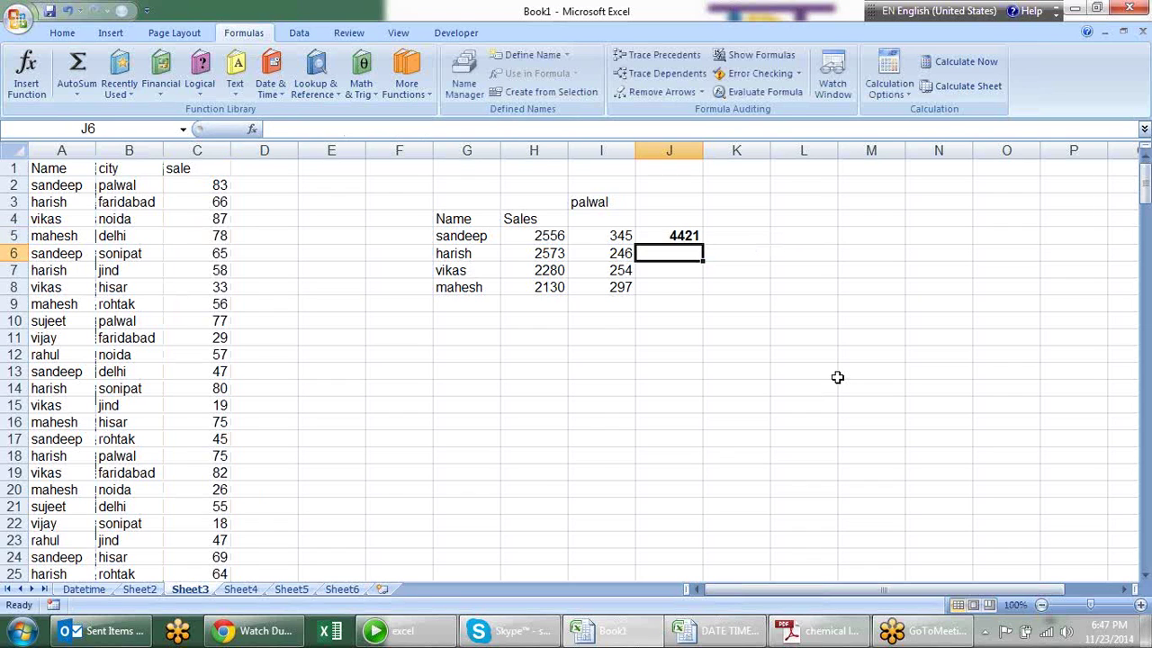
pyautogui.click(681, 236)
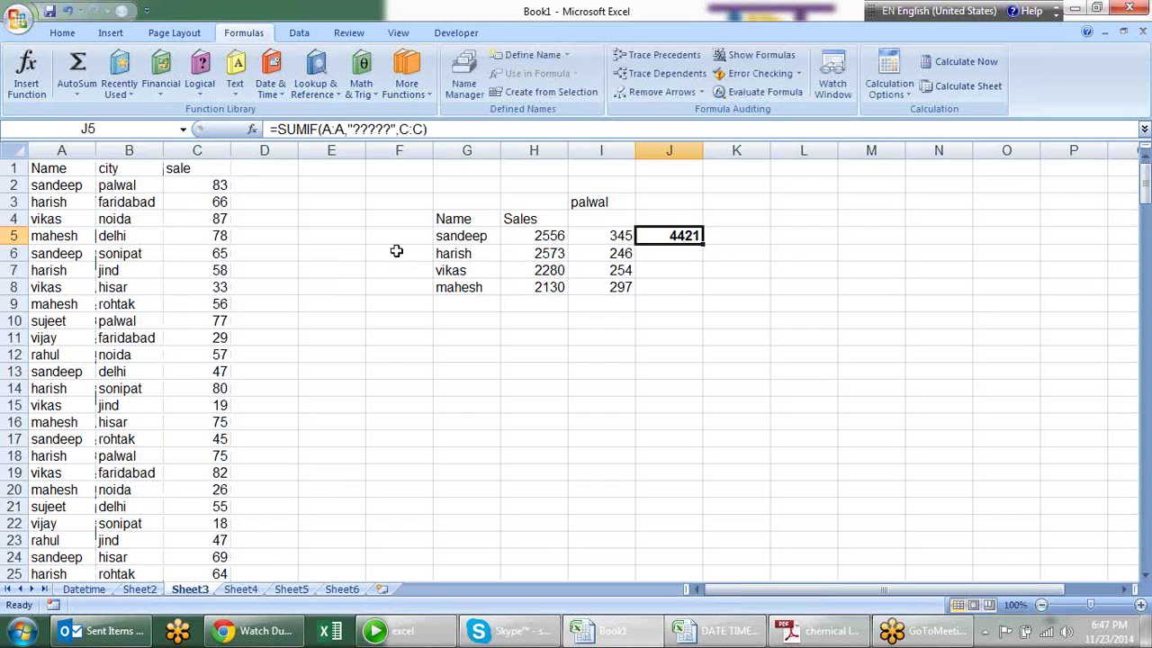
# Turn on header filters and filter Name with Text Filter Equals ????, matching 0 records.
pyautogui.click(80, 171)
pyautogui.hotkey('ctrl', 'shift', 'l')
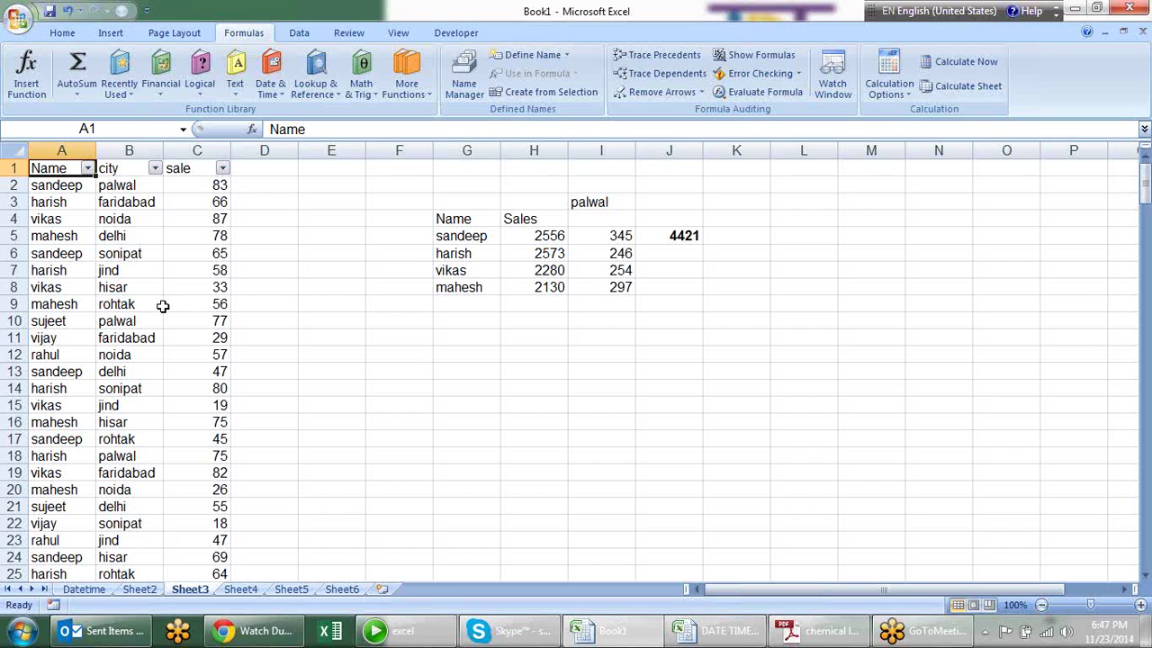
pyautogui.click(87, 169)
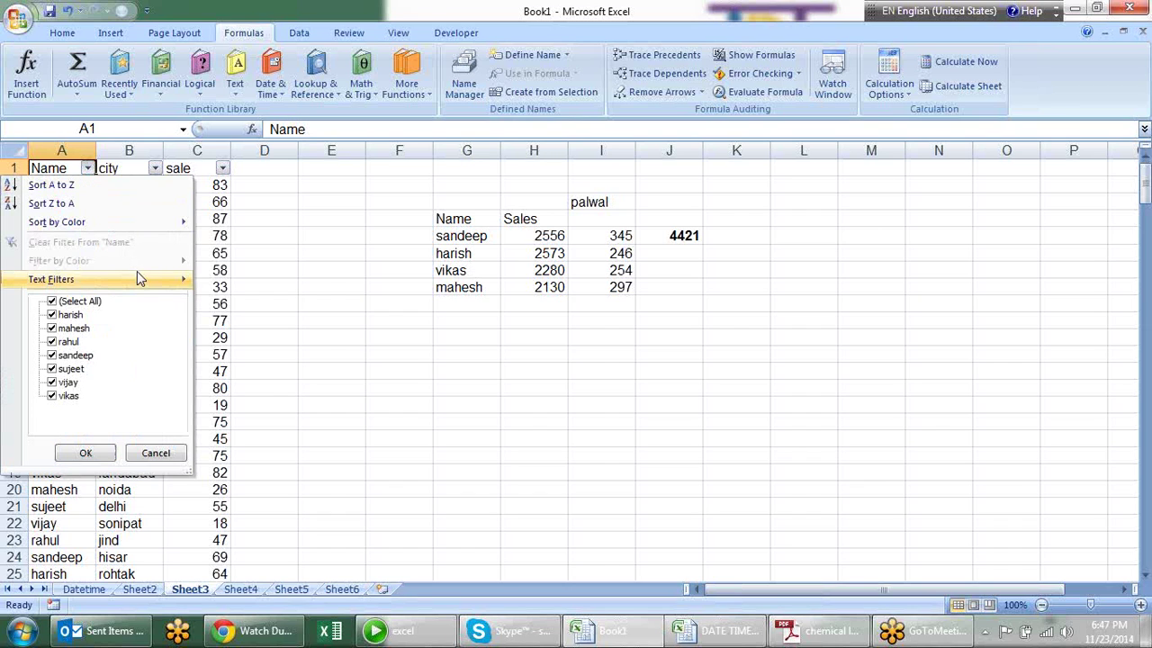
pyautogui.moveTo(155, 283)
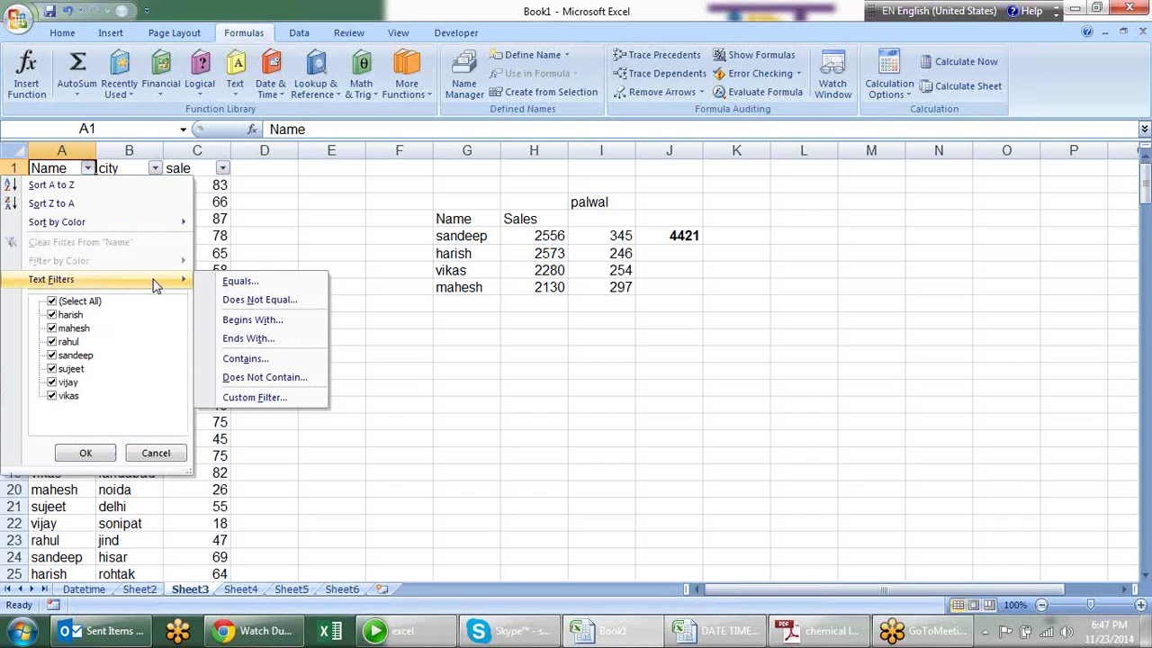
pyautogui.click(279, 361)
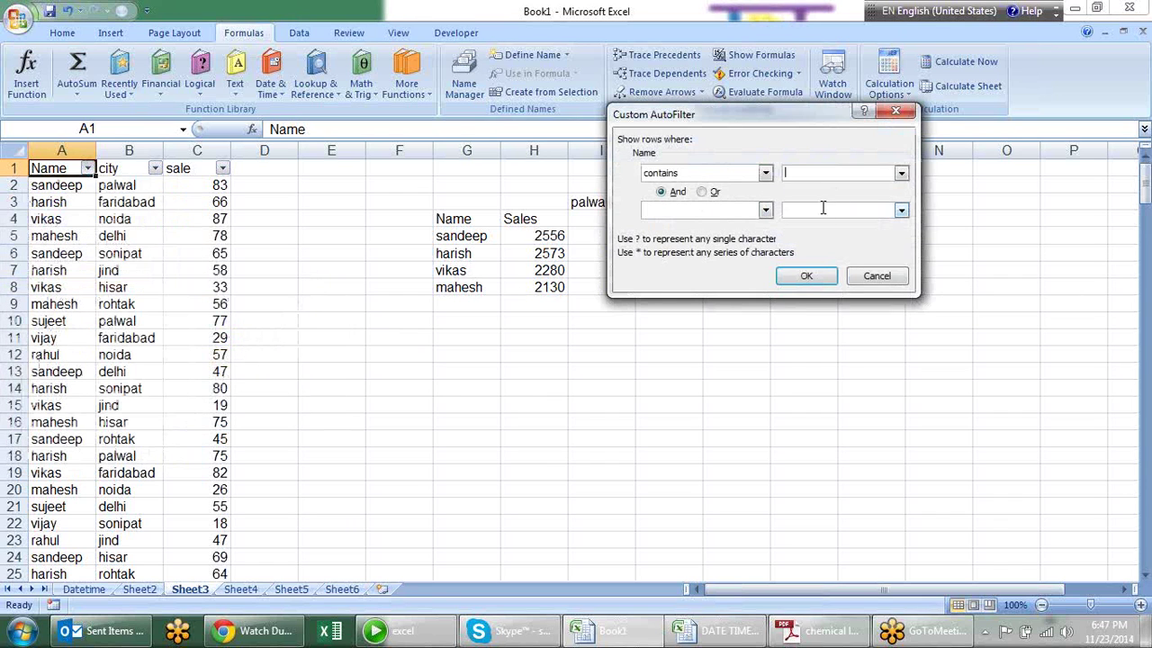
pyautogui.click(766, 173)
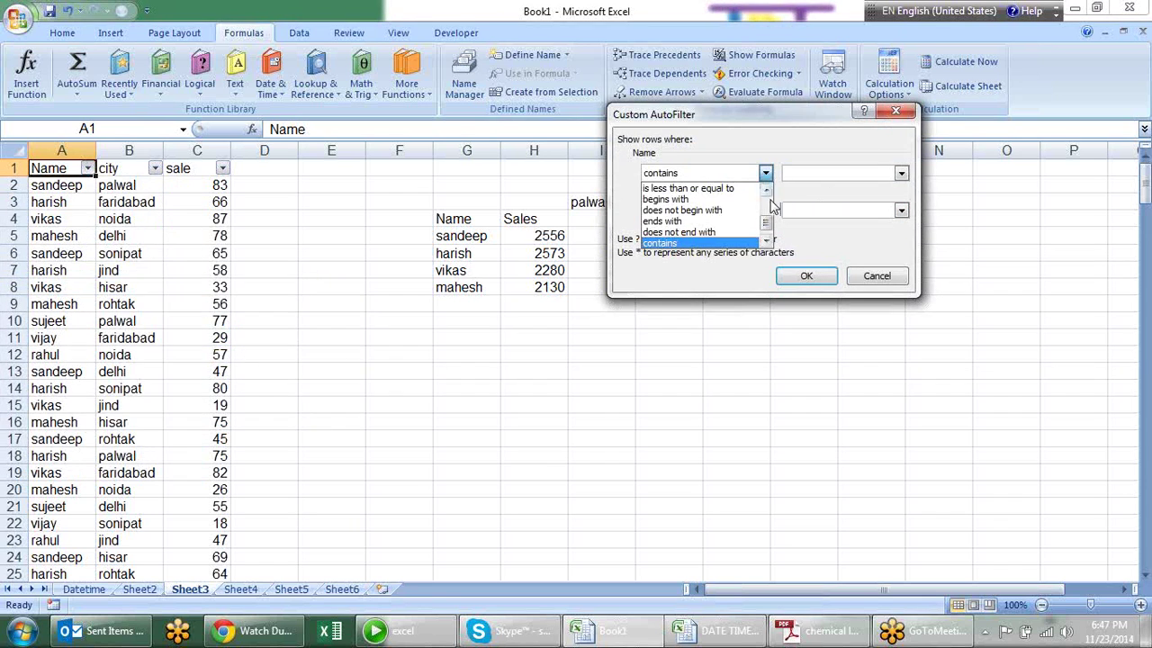
pyautogui.moveTo(766, 225); pyautogui.dragTo(765, 191)
pyautogui.click(729, 191)
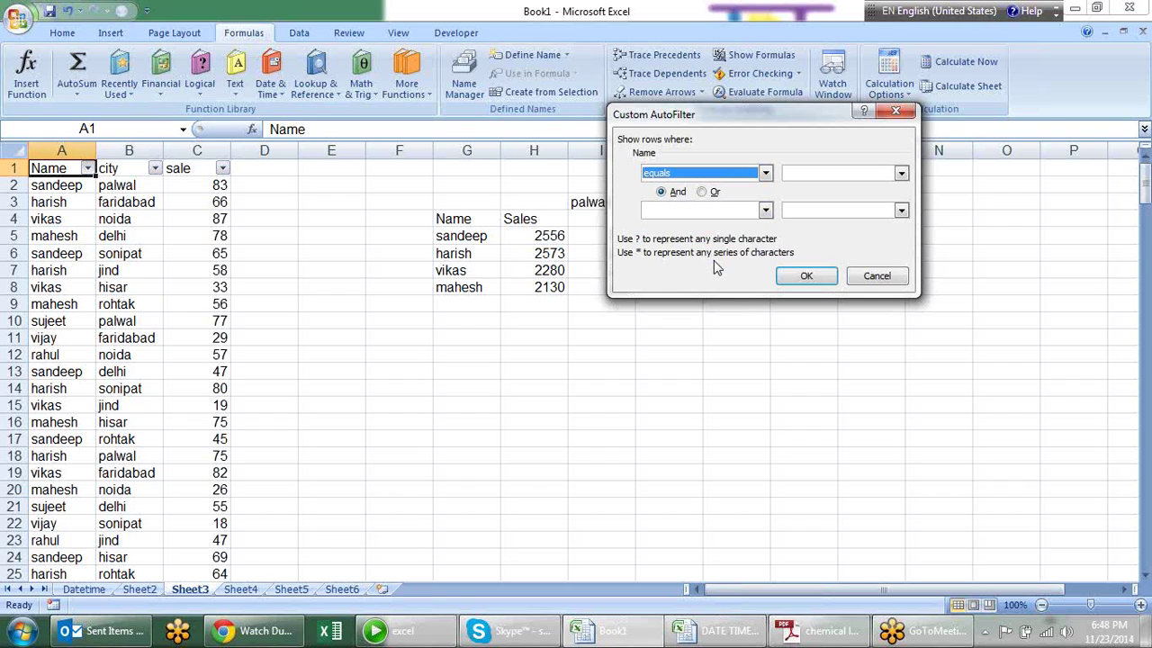
pyautogui.click(797, 174)
pyautogui.write('????')
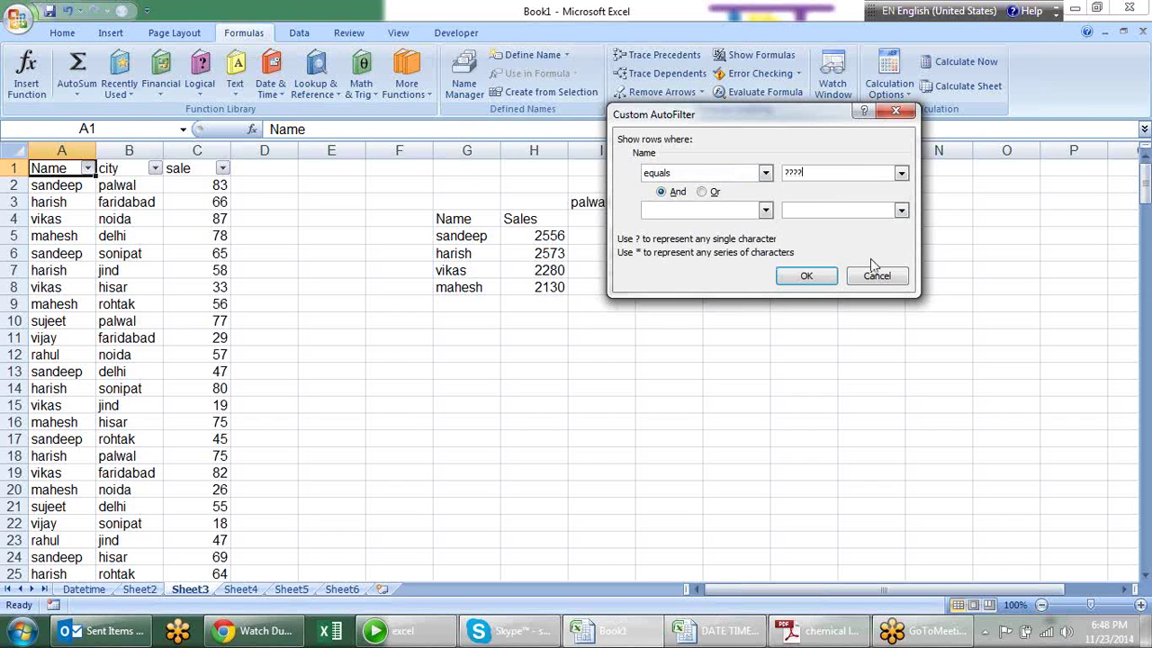
pyautogui.click(807, 276)
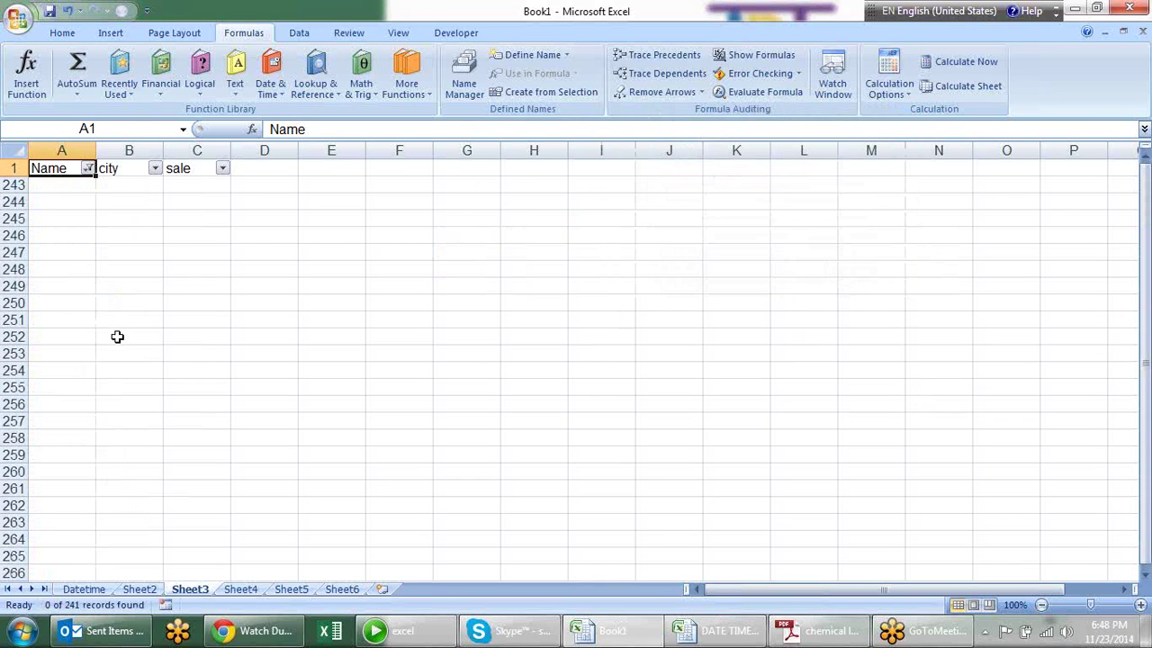
# Retry the ???? name filter with Or, then toggle filtering to show all rows again.
pyautogui.click(89, 170)
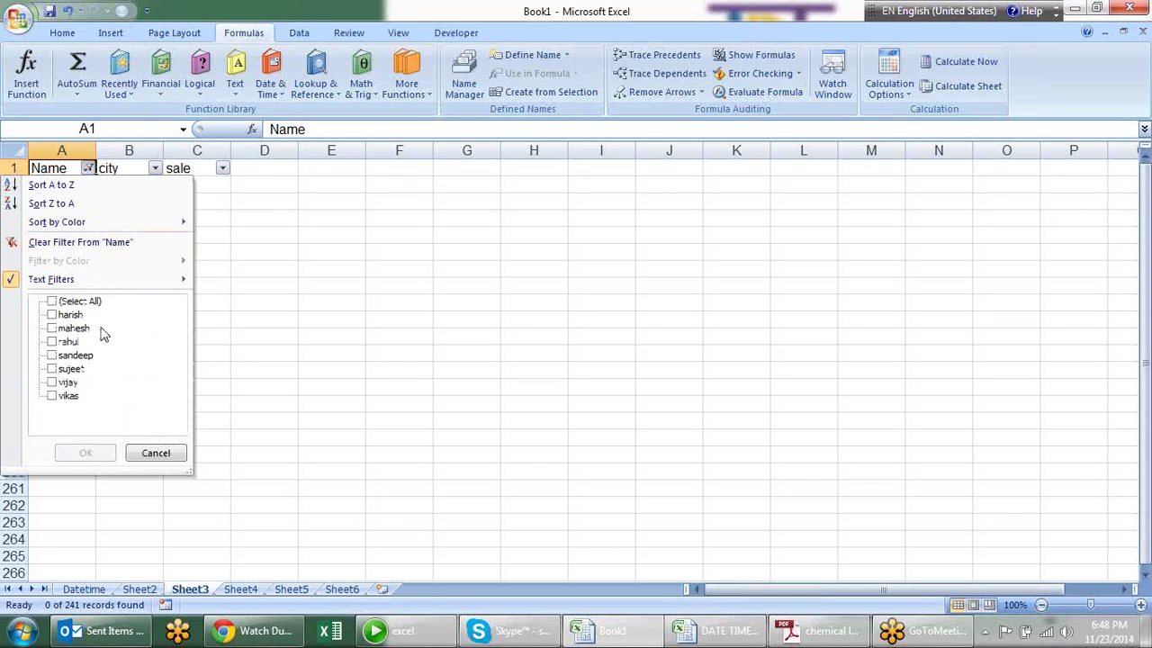
pyautogui.moveTo(103, 281)
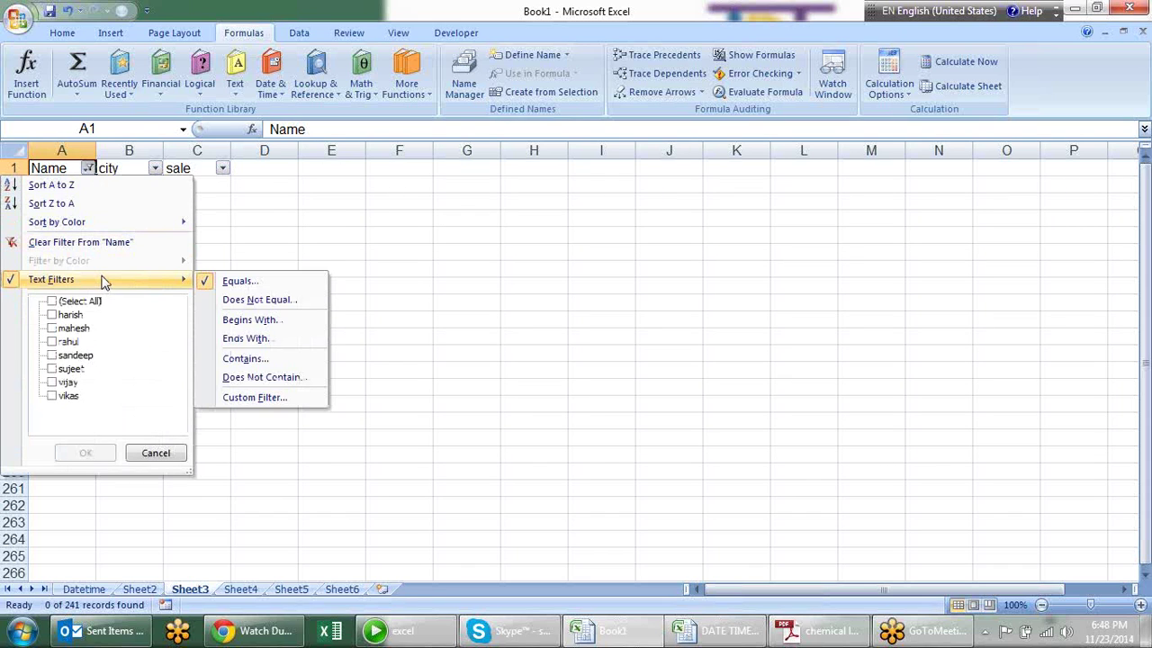
pyautogui.click(281, 283)
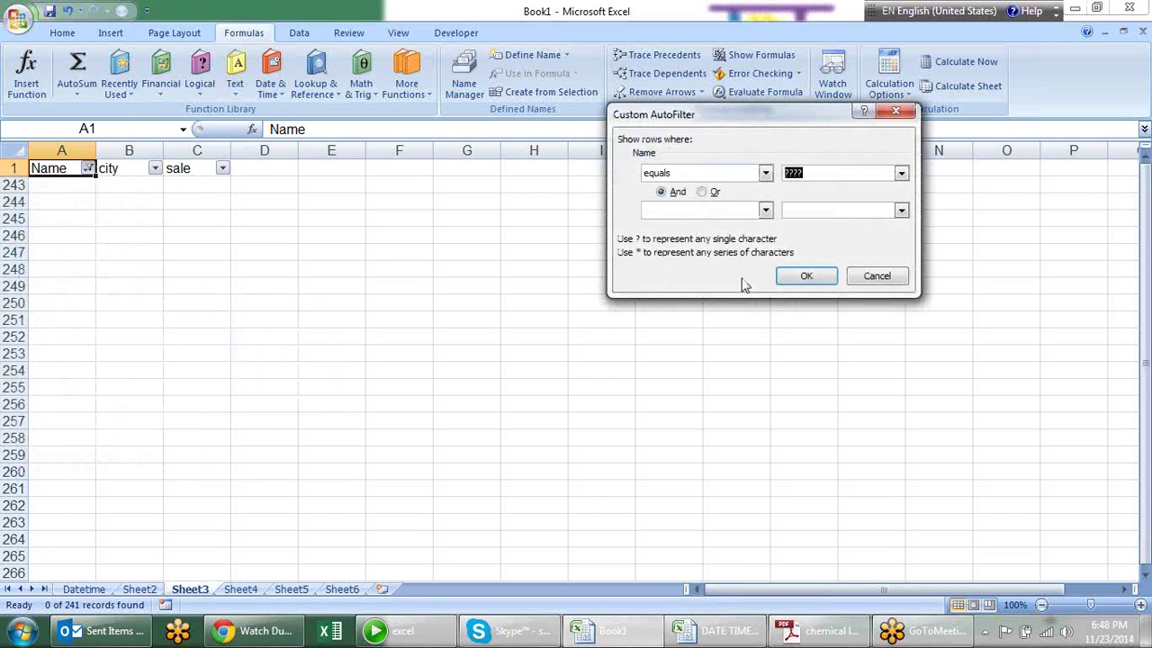
pyautogui.click(703, 193)
pyautogui.click(806, 276)
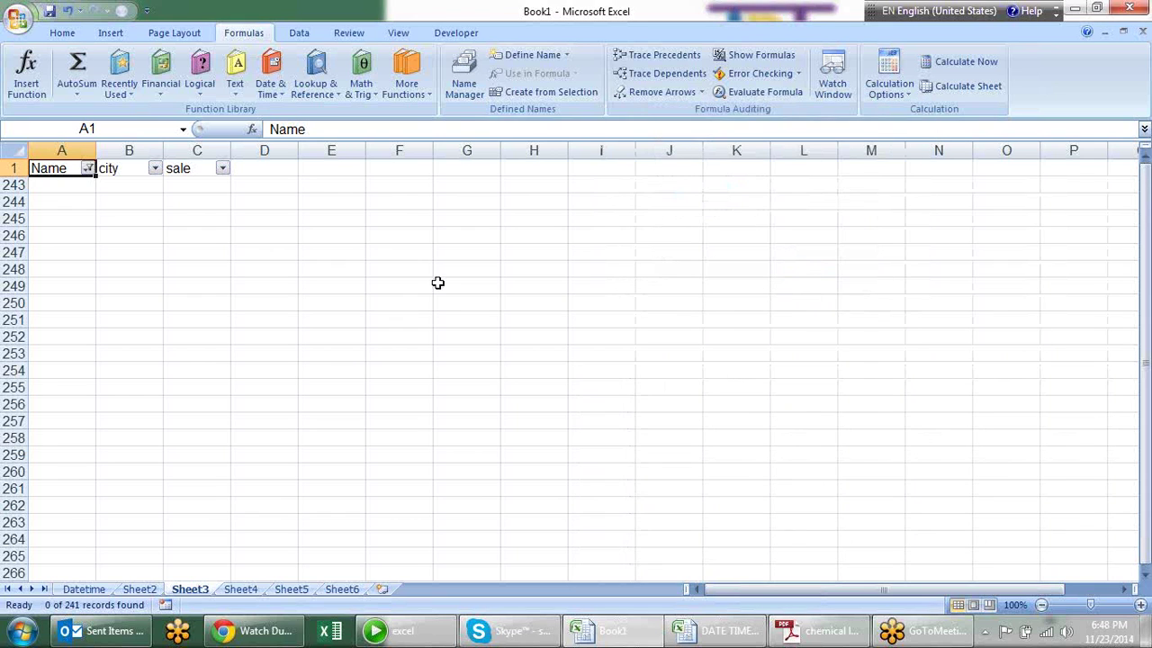
pyautogui.hotkey('ctrl', 'shift', 'l')
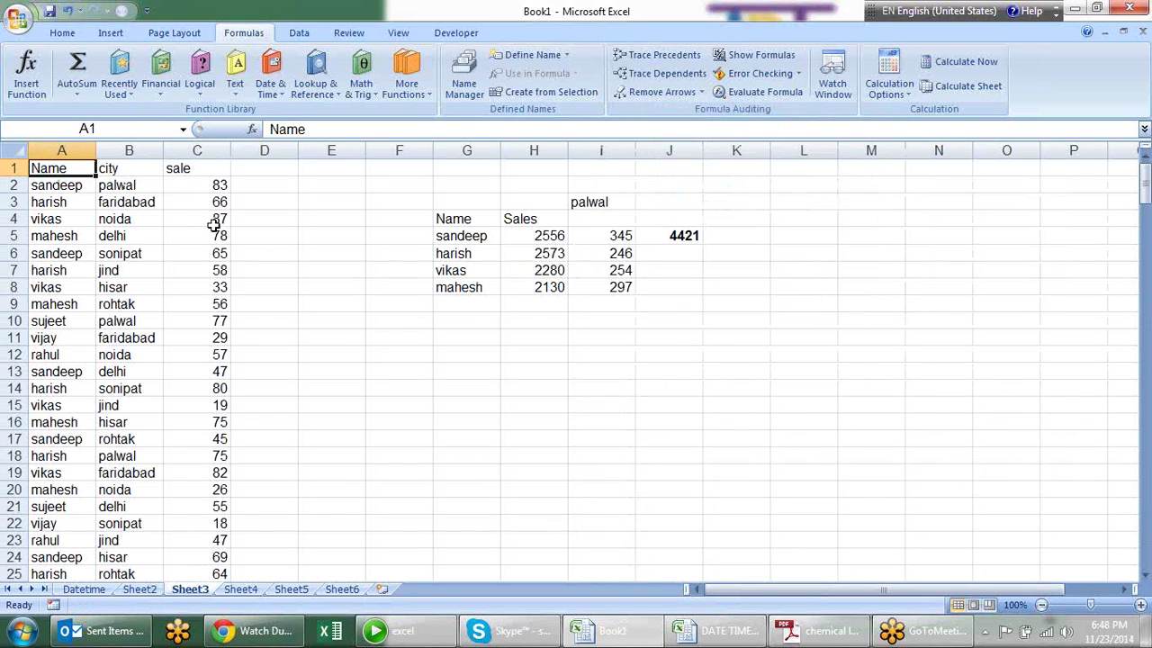
# Enter =LEN(A2) in D2 and fill the letter count down column D.
pyautogui.hotkey('ctrl', 'shift', 'l')
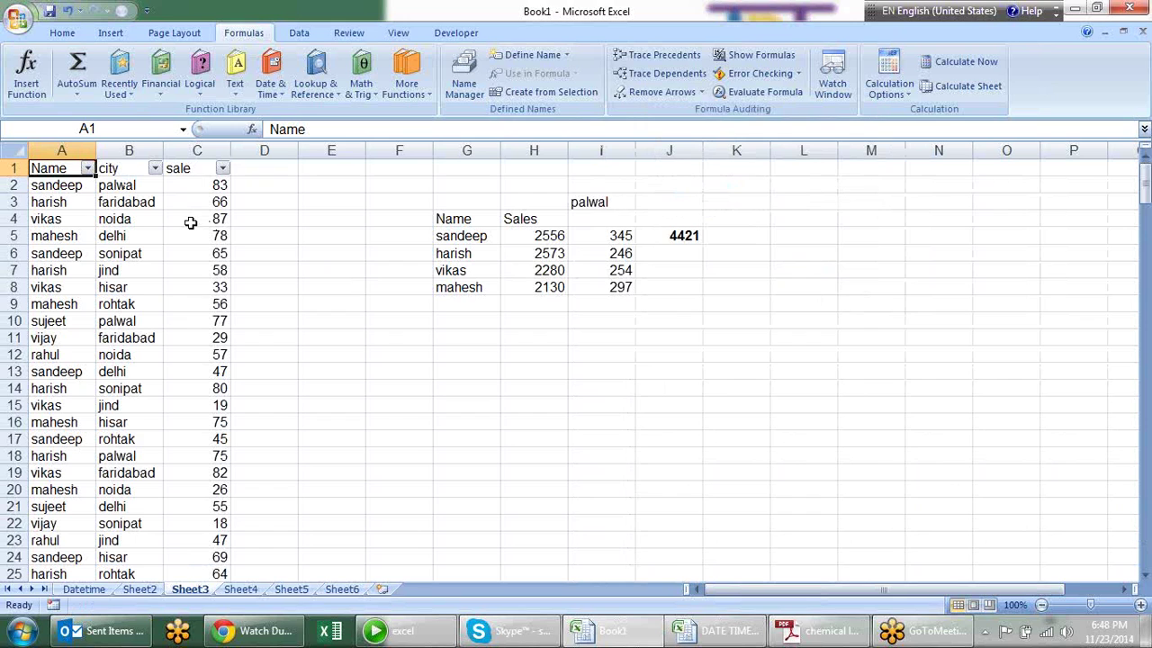
pyautogui.click(89, 169)
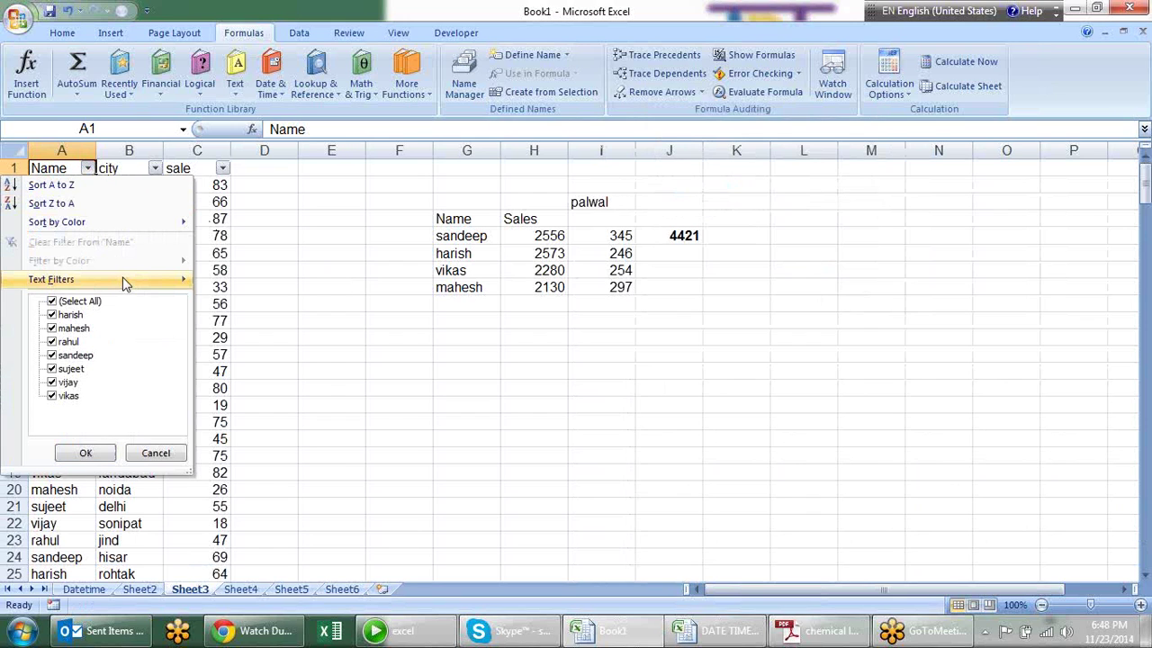
pyautogui.moveTo(126, 281)
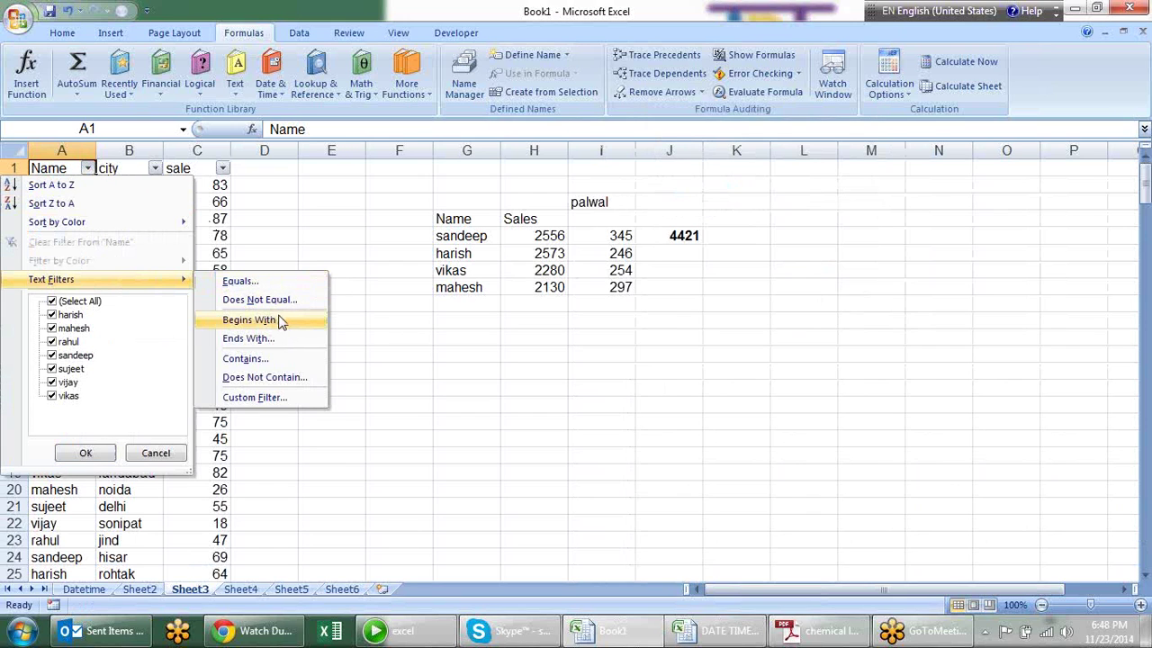
pyautogui.click(258, 186)
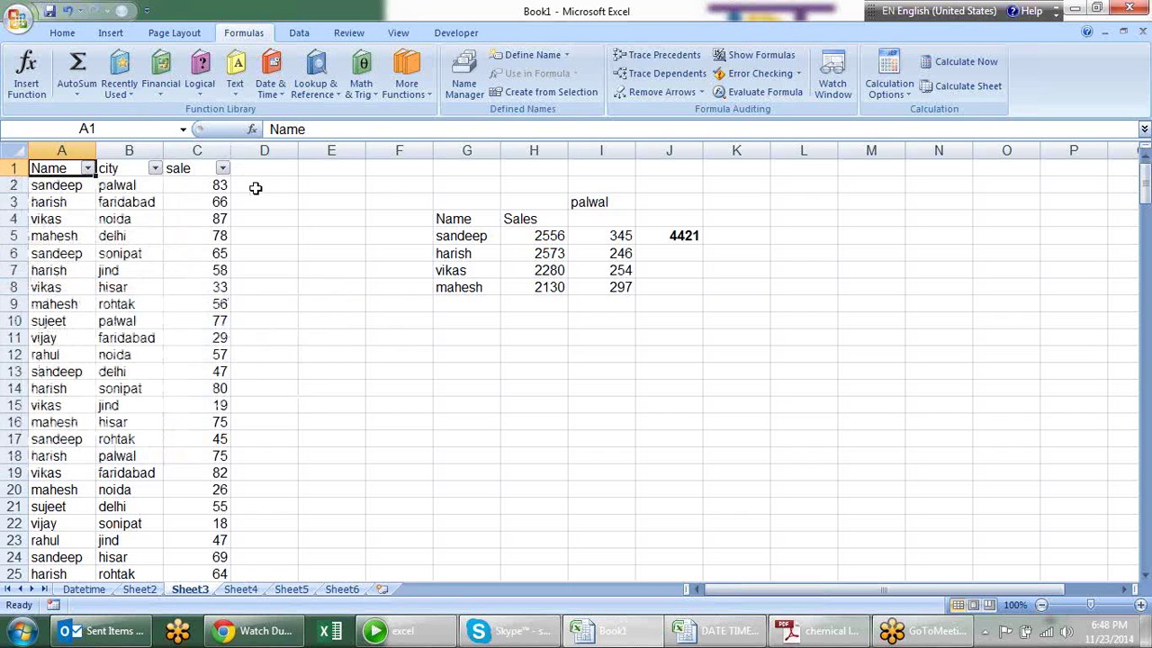
pyautogui.write('=')
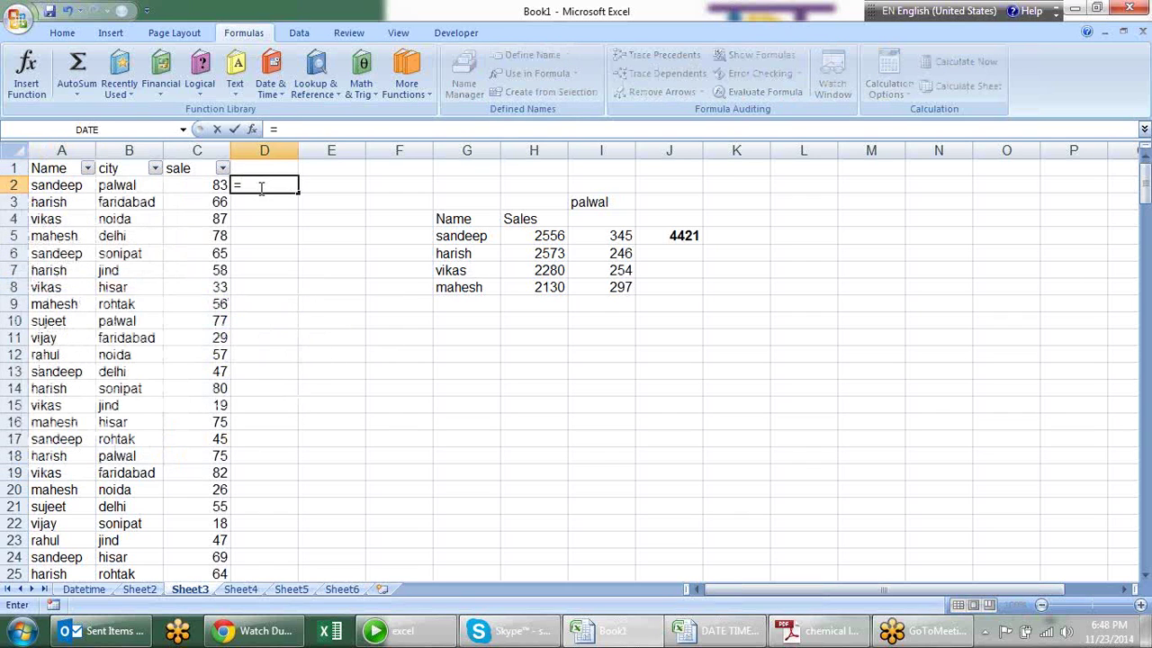
pyautogui.write('len(')
pyautogui.press('Left')
pyautogui.press('Left')
pyautogui.press('Left')
pyautogui.press('Return')
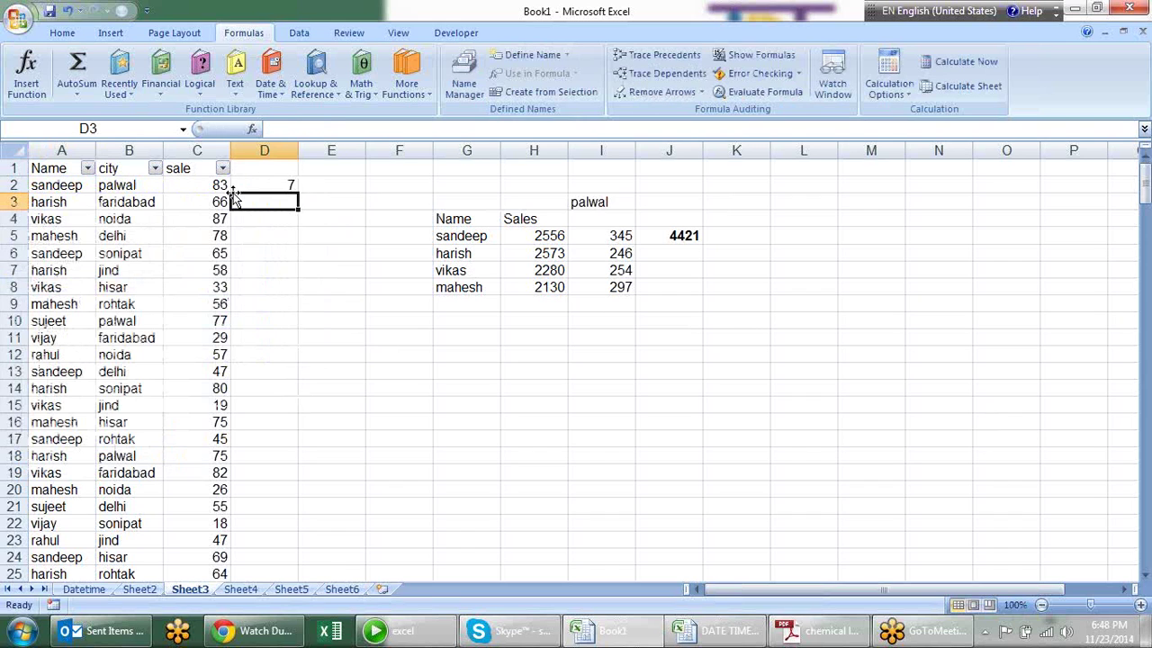
pyautogui.click(256, 185)
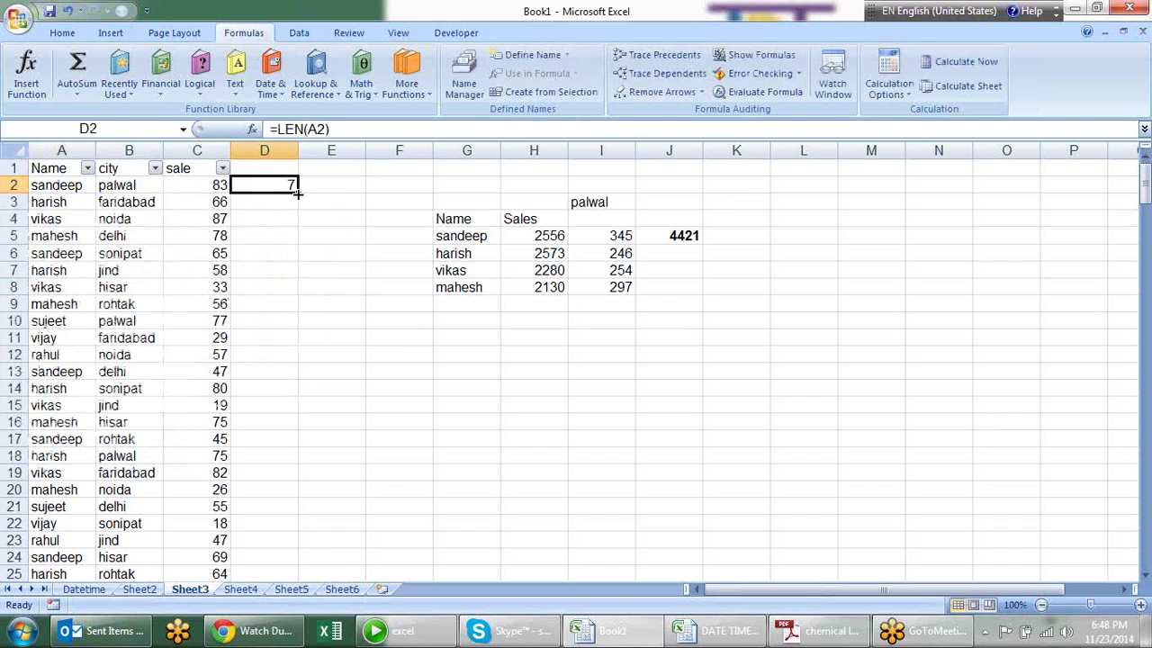
pyautogui.doubleClick(296, 192)
# Head column D as 'd' and reapply AutoFilter so it includes column d.
pyautogui.click(273, 168)
pyautogui.click(347, 219)
pyautogui.click(277, 171)
pyautogui.write('d')
pyautogui.hotkey('ctrl', 'shift', 'l')
pyautogui.hotkey('ctrl', 'shift', 'l')
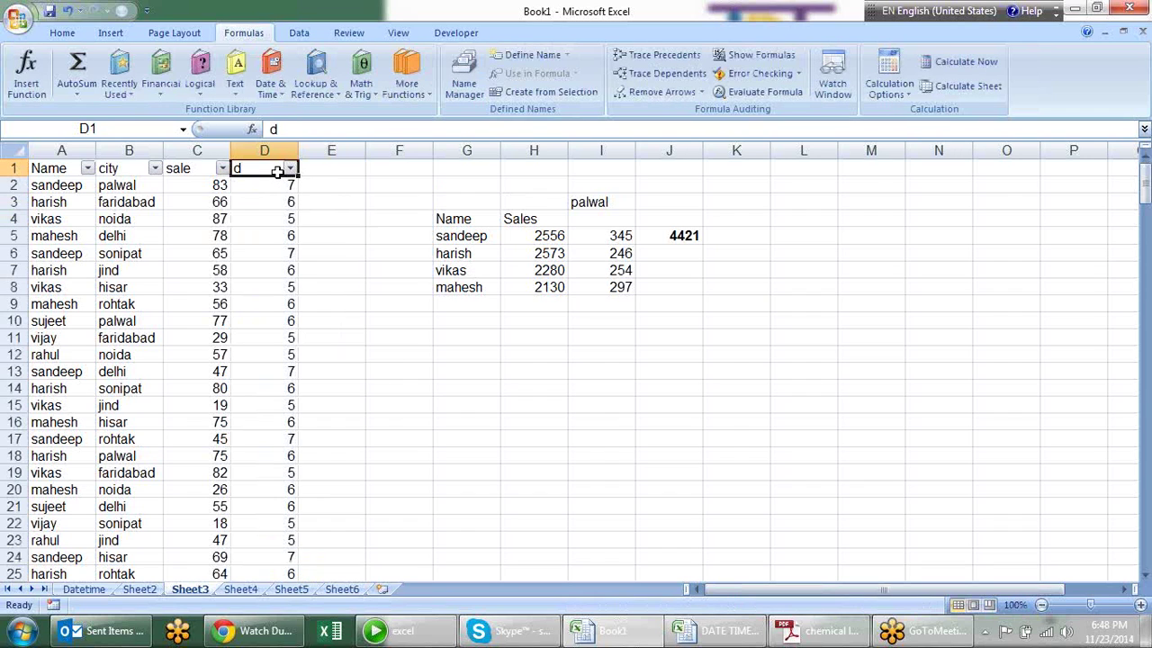
pyautogui.click(320, 220)
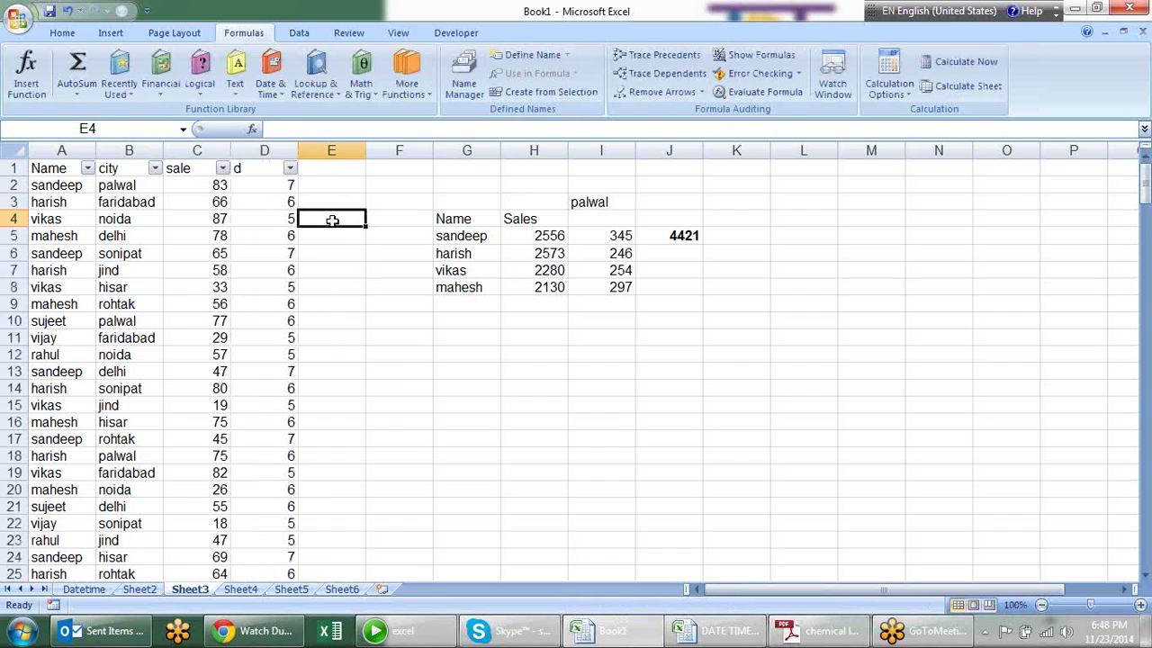
# Filter column d to show only rows where d equals 5.
pyautogui.click(291, 168)
pyautogui.moveTo(254, 281)
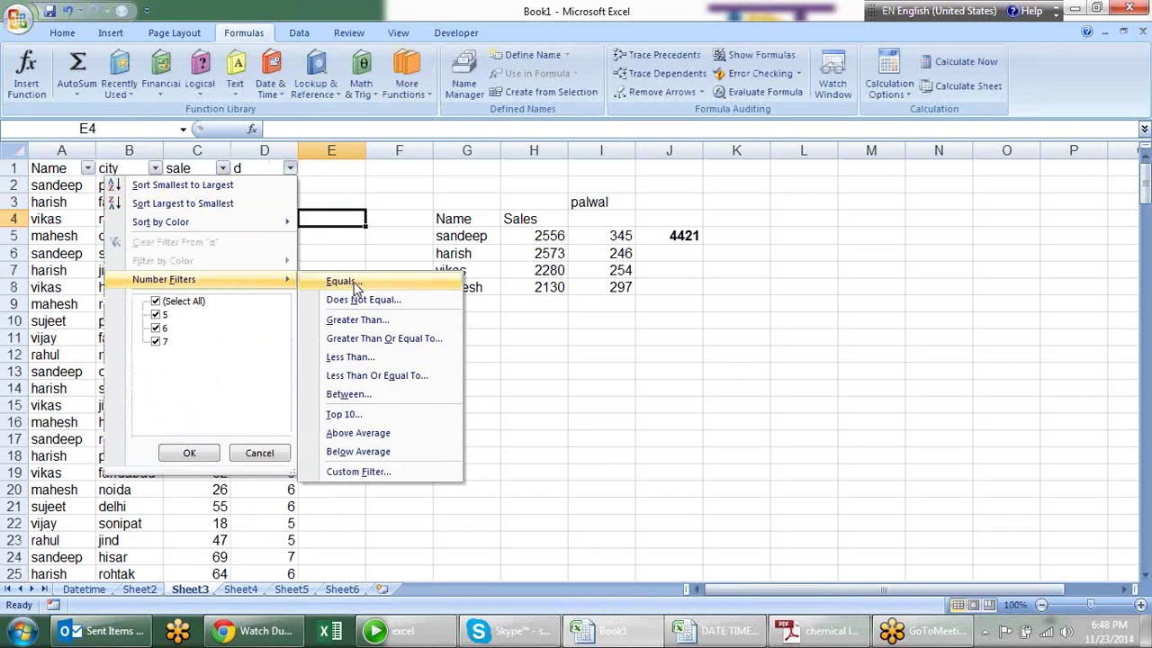
pyautogui.click(157, 302)
pyautogui.click(157, 315)
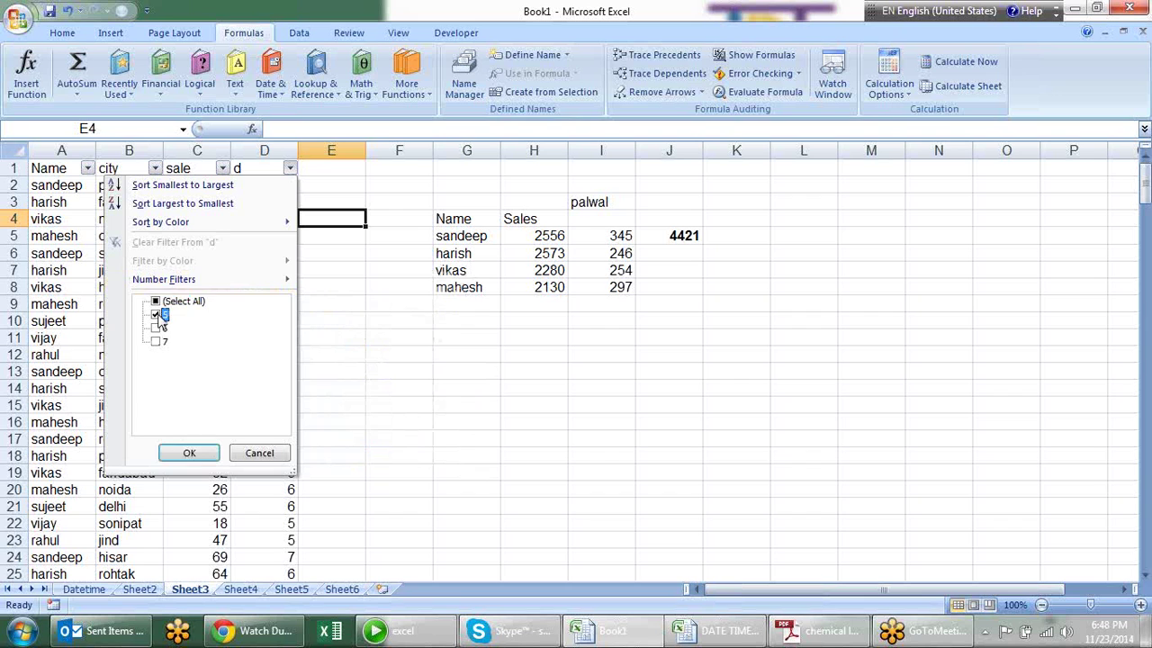
pyautogui.click(189, 453)
# Select the visible sale values to check their status-bar sum, then remove the filter.
pyautogui.click(261, 203)
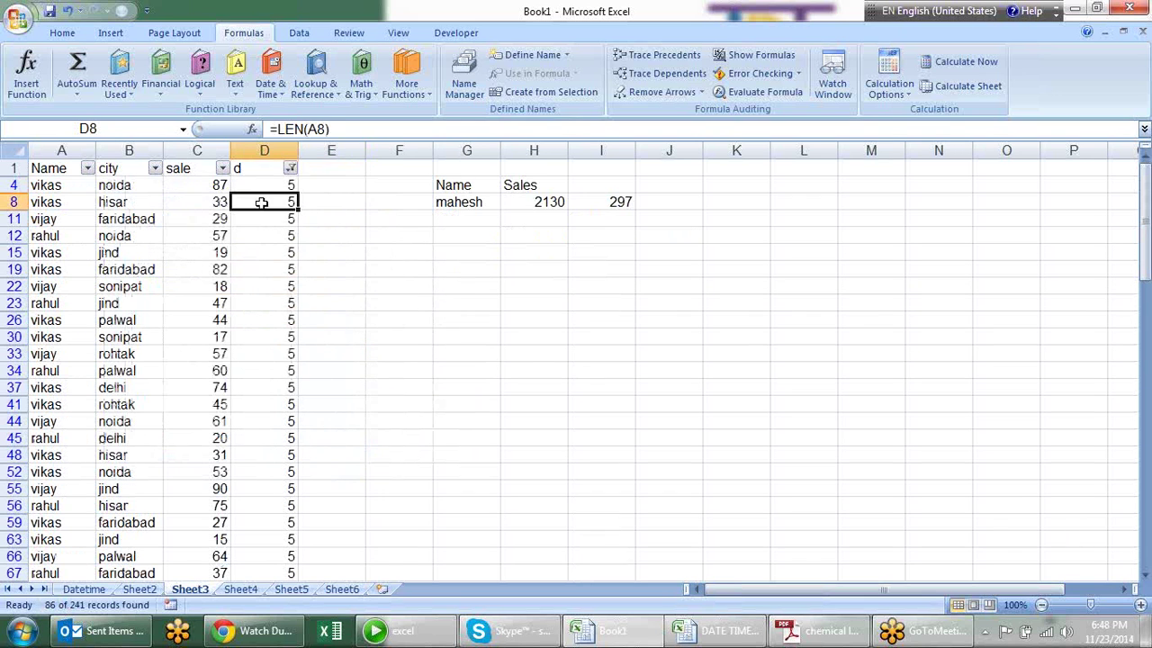
pyautogui.click(218, 184)
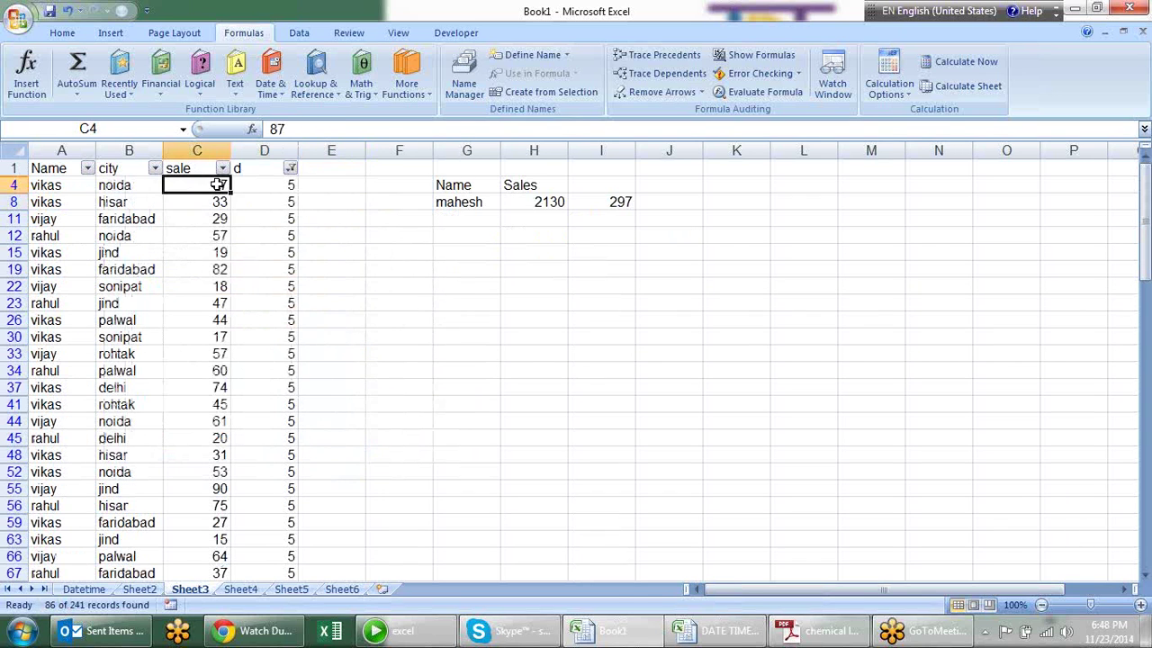
pyautogui.hotkey('ctrl', 'shift', 'Down')
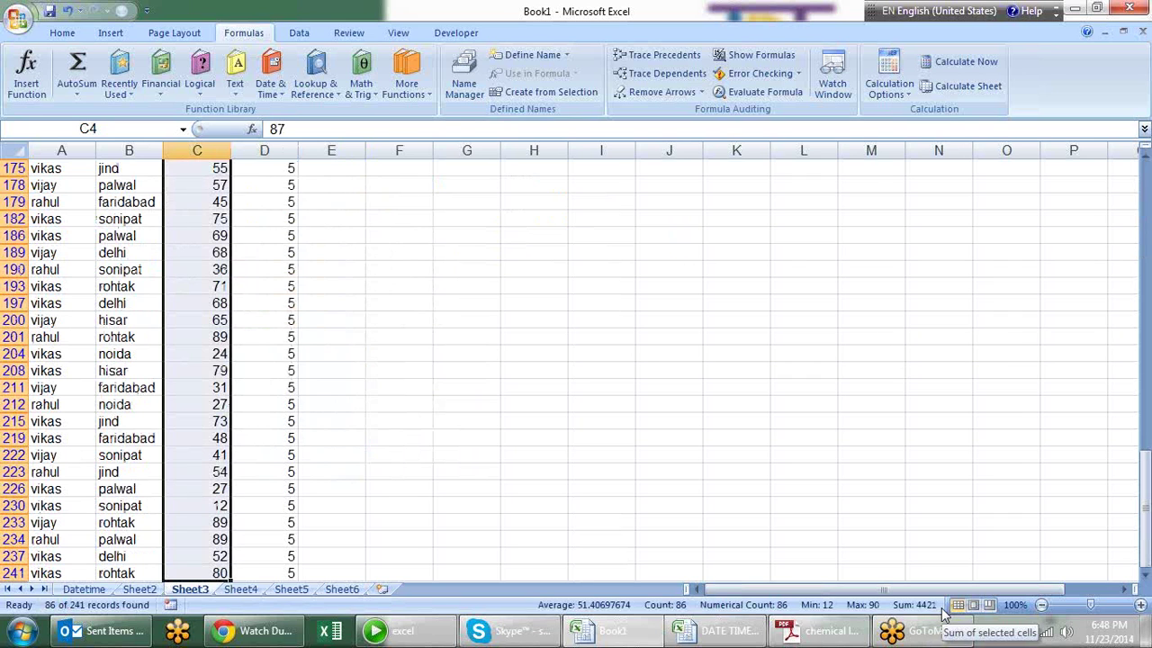
pyautogui.scroll(7, 944, 612)
pyautogui.scroll(7, 1044, 450)
pyautogui.scroll(7, 1145, 298)
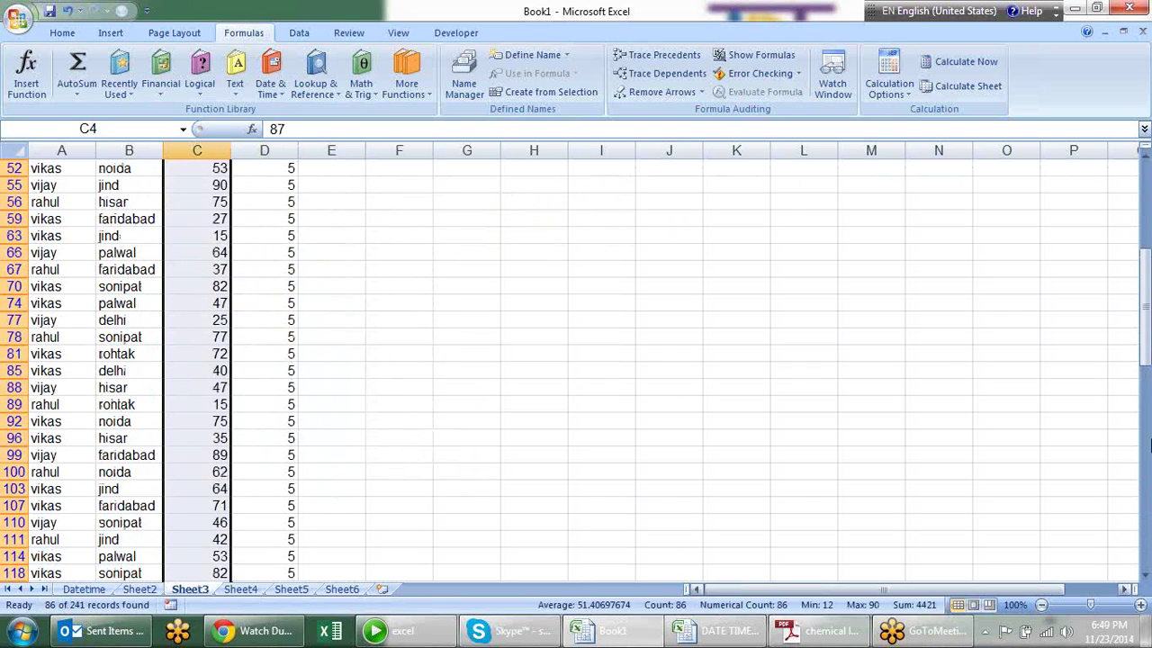
pyautogui.moveTo(1145, 299); pyautogui.dragTo(1145, 180)
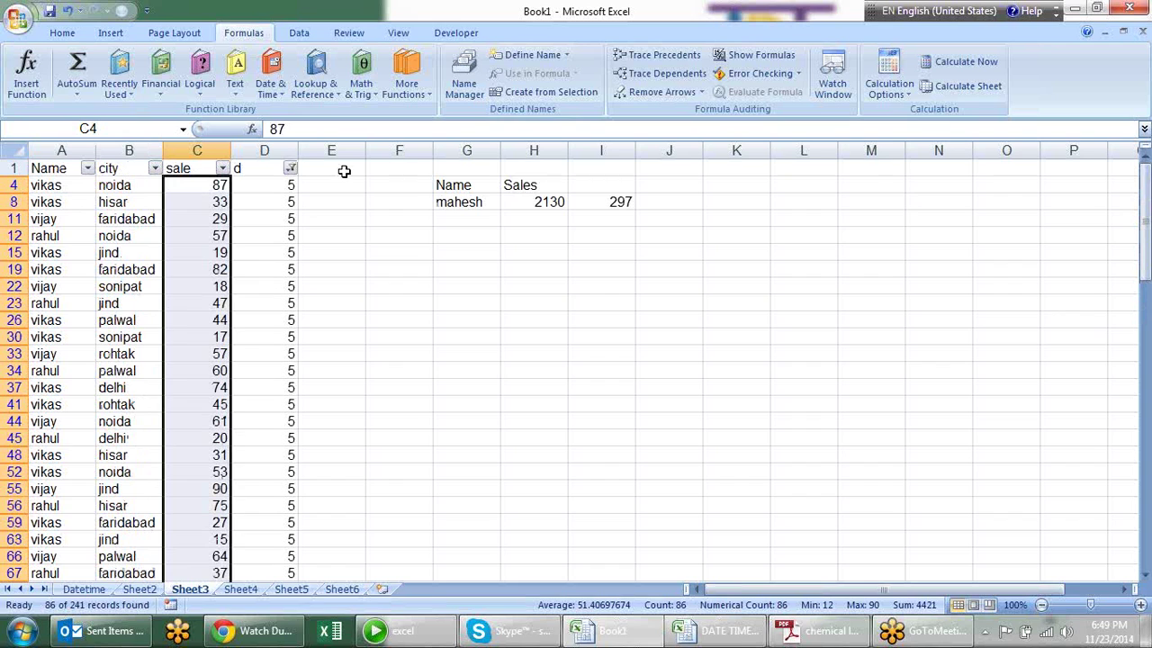
pyautogui.hotkey('ctrl', 'shift', 'l')
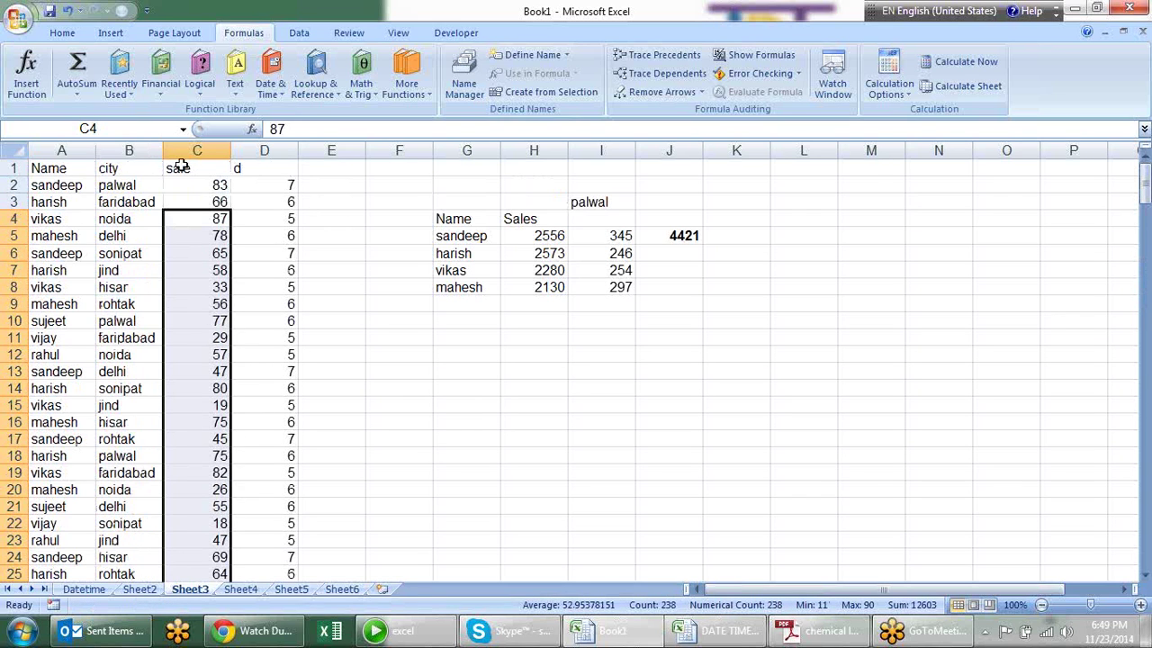
# Reapply AutoFilter with a Name equals ????? filter for five-letter names.
pyautogui.click(45, 171)
pyautogui.hotkey('ctrl', 'shift', 'l')
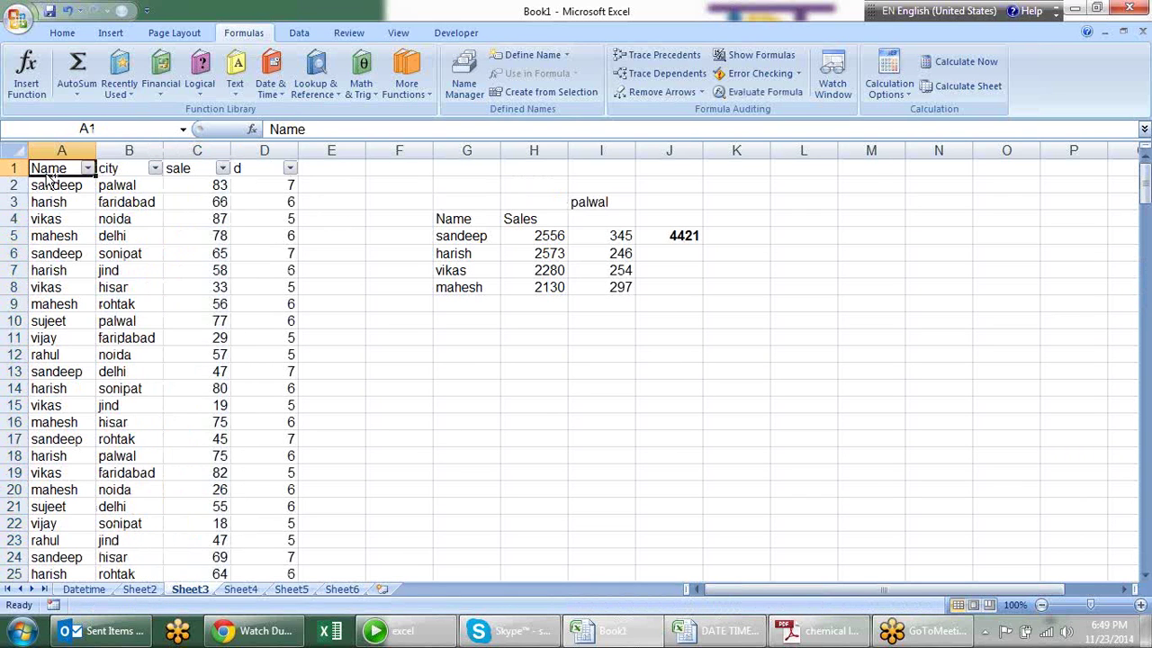
pyautogui.click(88, 168)
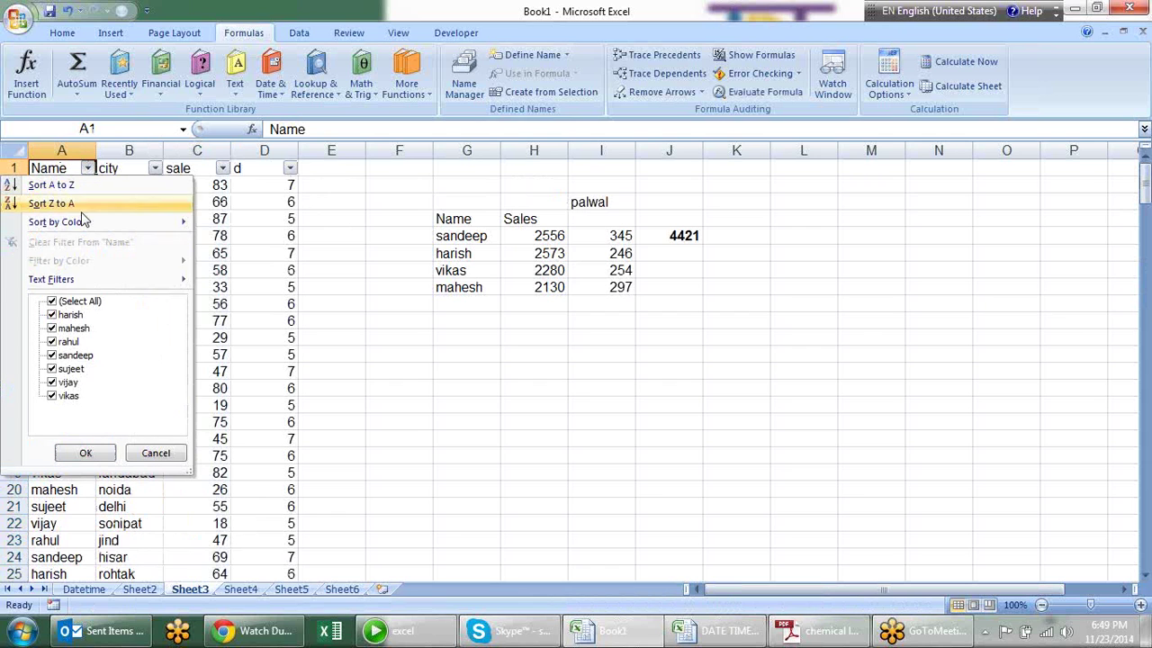
pyautogui.moveTo(180, 280)
pyautogui.click(239, 280)
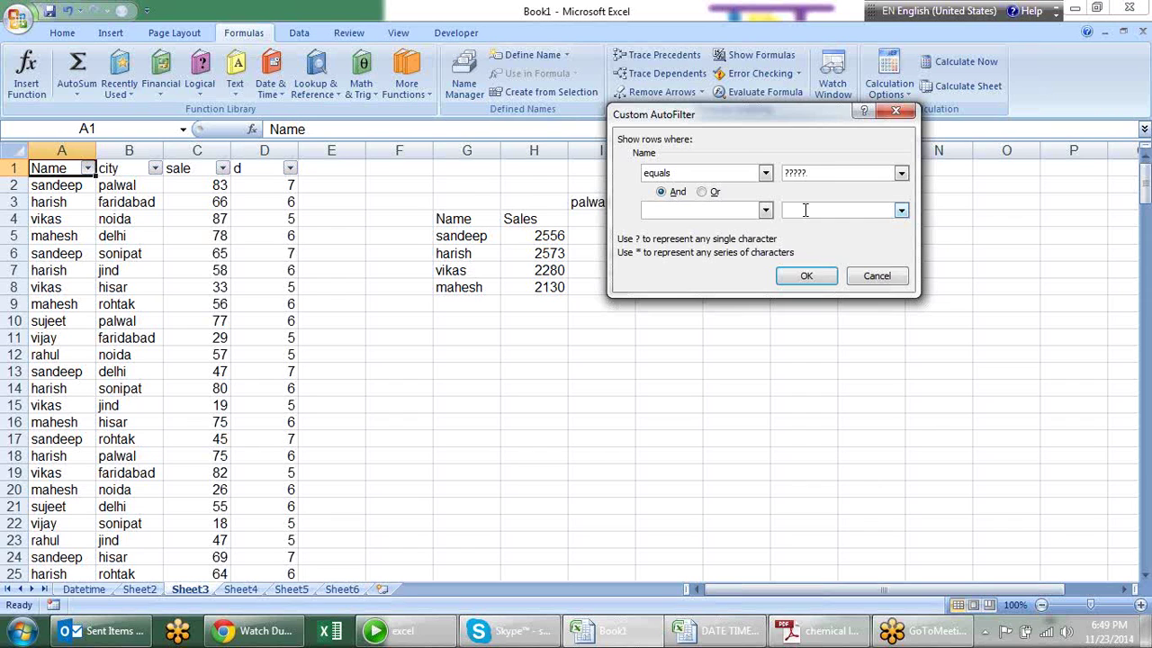
pyautogui.press('Return')
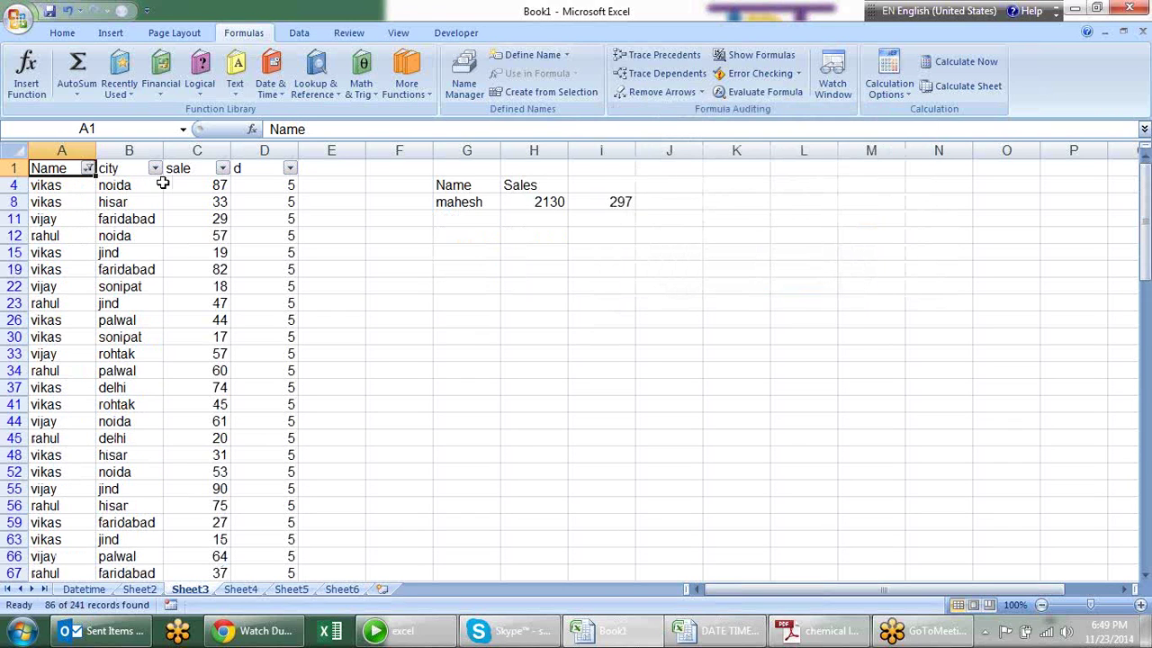
# Select the 86 visible sales to confirm the 4421 sum, then turn filtering off.
pyautogui.click(197, 184)
pyautogui.hotkey('ctrl', 'shift', 'Down')
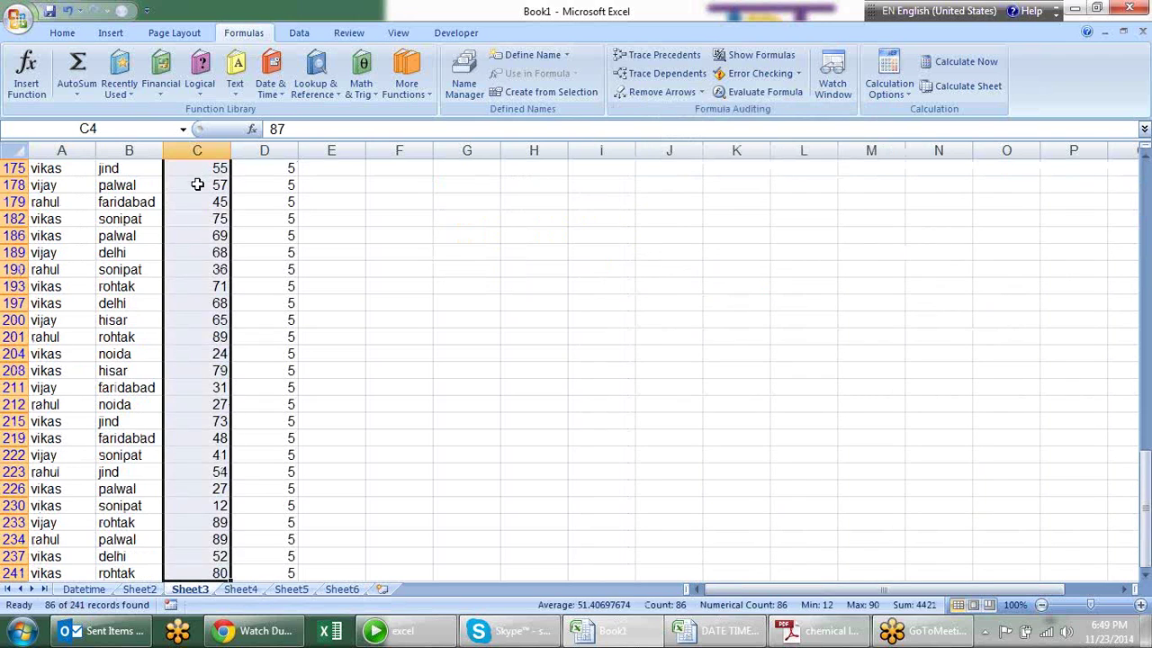
pyautogui.scroll(5, 385, 270)
pyautogui.scroll(5, 379, 257)
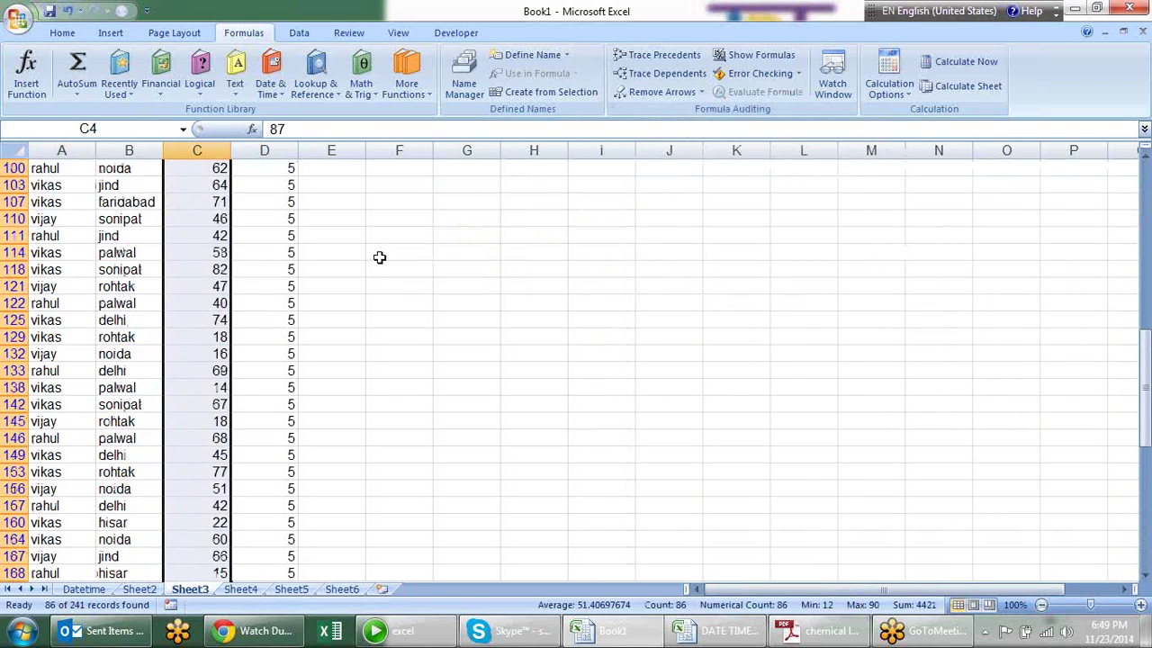
pyautogui.scroll(5, 379, 257)
pyautogui.scroll(5, 380, 243)
pyautogui.scroll(3, 381, 221)
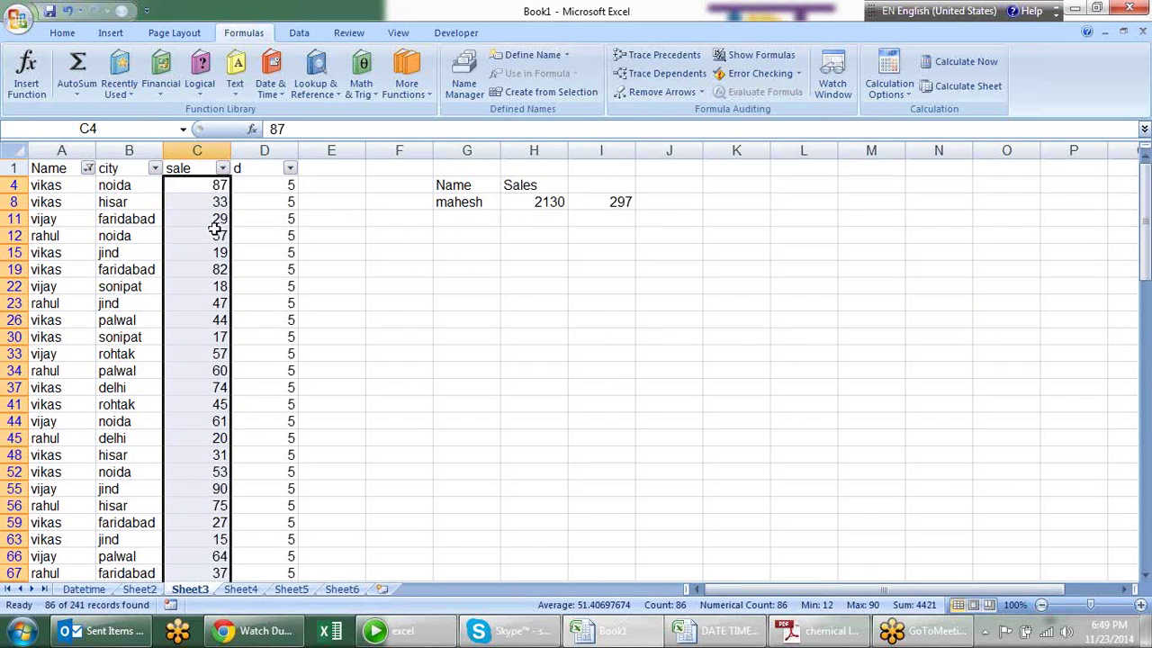
pyautogui.click(209, 201)
pyautogui.hotkey('ctrl', 'shift', 'l')
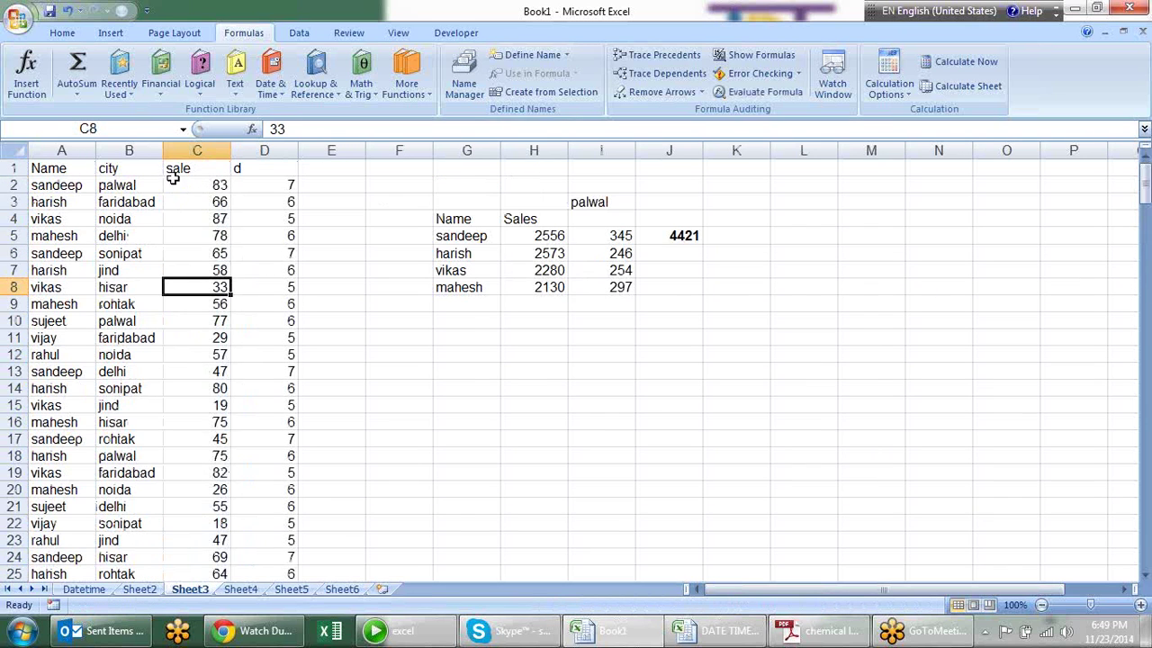
# Enter the criterion >50 in K4 after checking the SUMIF formula giving 4421.
pyautogui.click(215, 150)
pyautogui.click(311, 270)
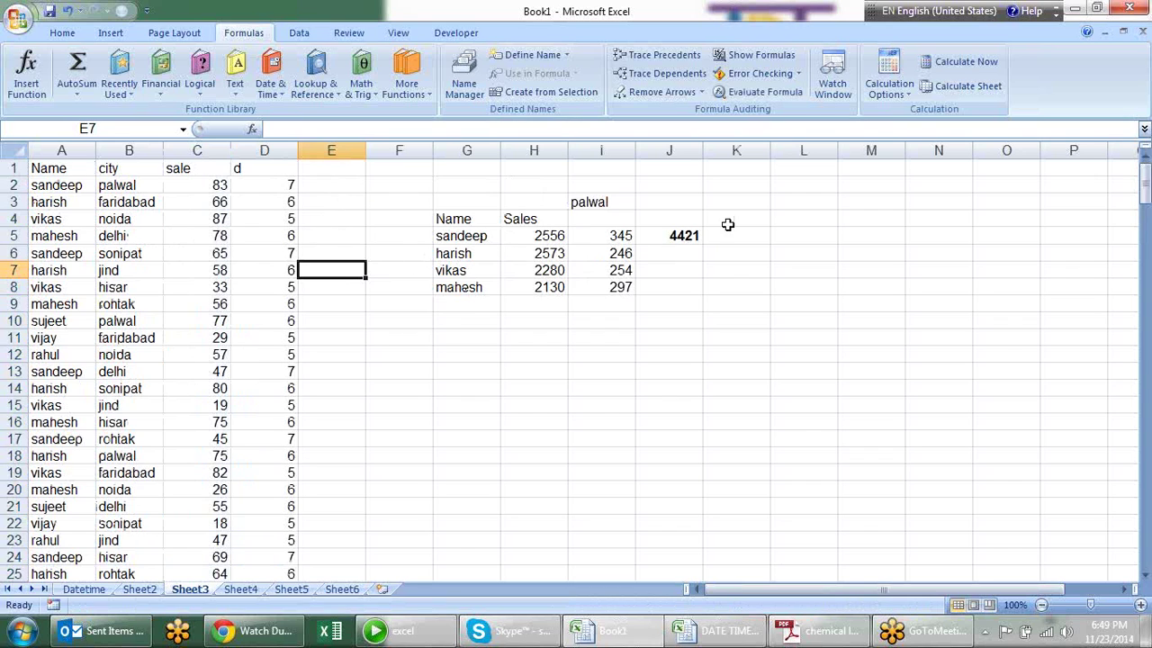
pyautogui.click(678, 240)
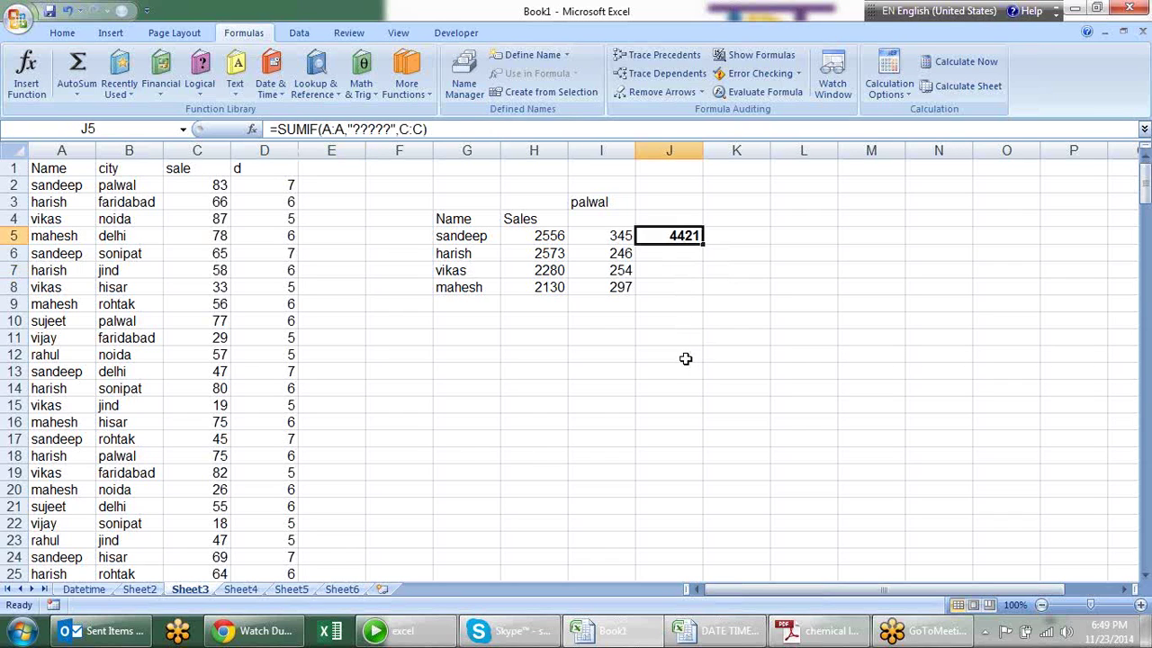
pyautogui.click(725, 236)
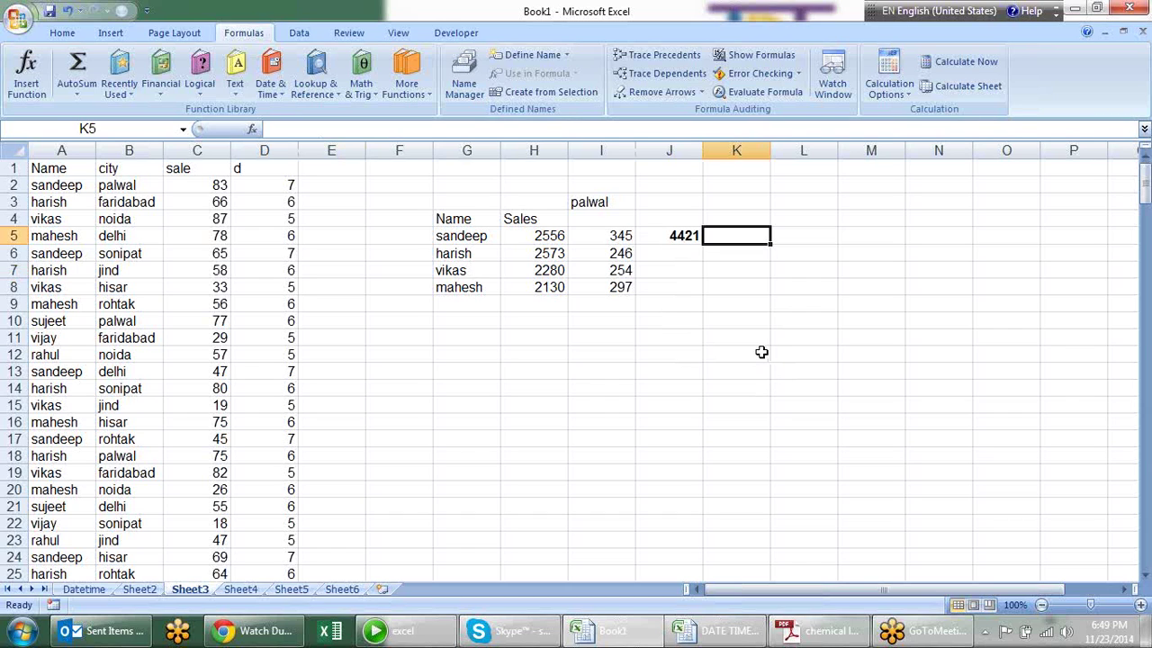
pyautogui.press('Up')
pyautogui.press('Down')
pyautogui.press('Up')
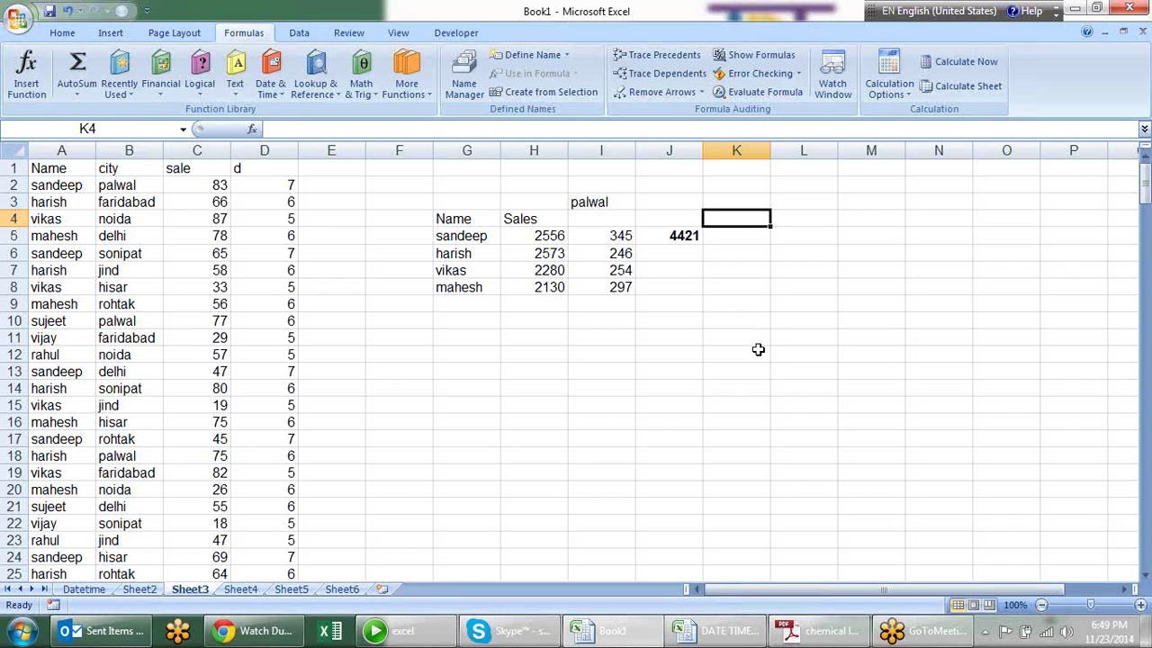
pyautogui.write('>50')
pyautogui.press('Return')
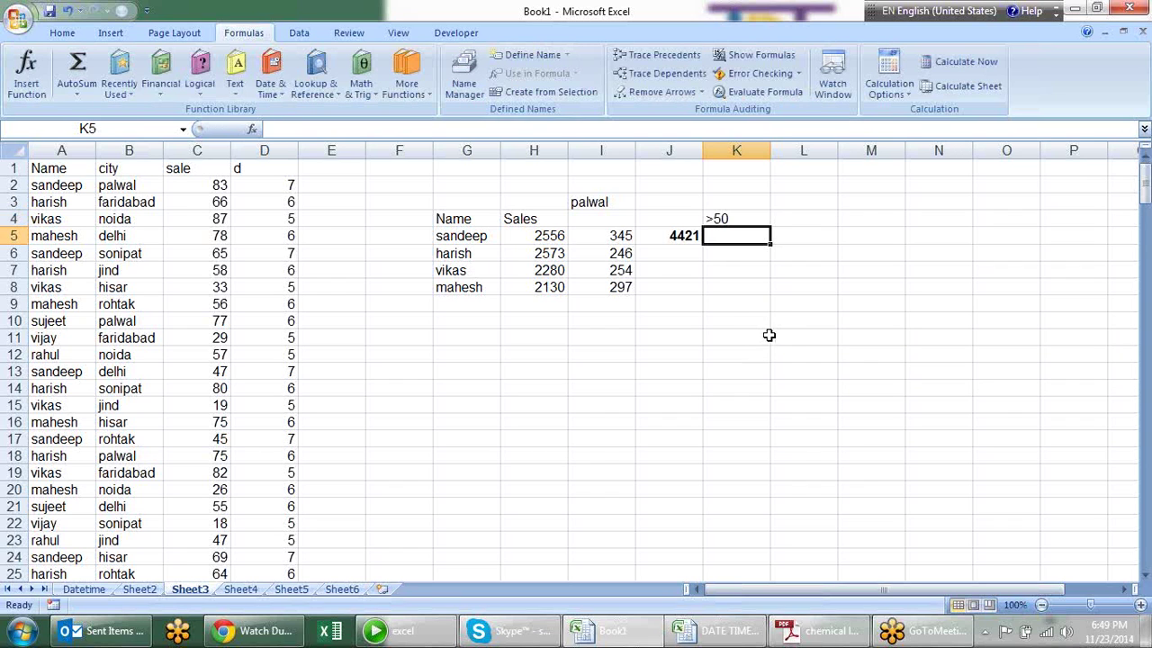
# Start a SUMIFS formula in K5 with column C as the sum range.
pyautogui.moveTo(479, 237); pyautogui.dragTo(470, 221)
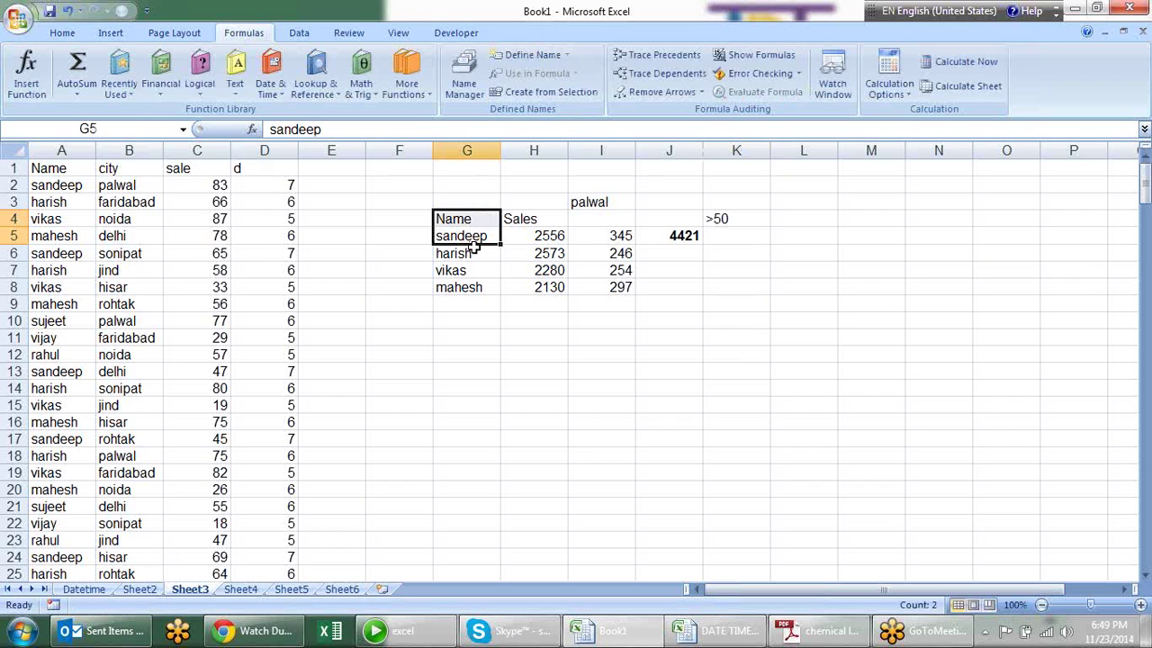
pyautogui.click(469, 252)
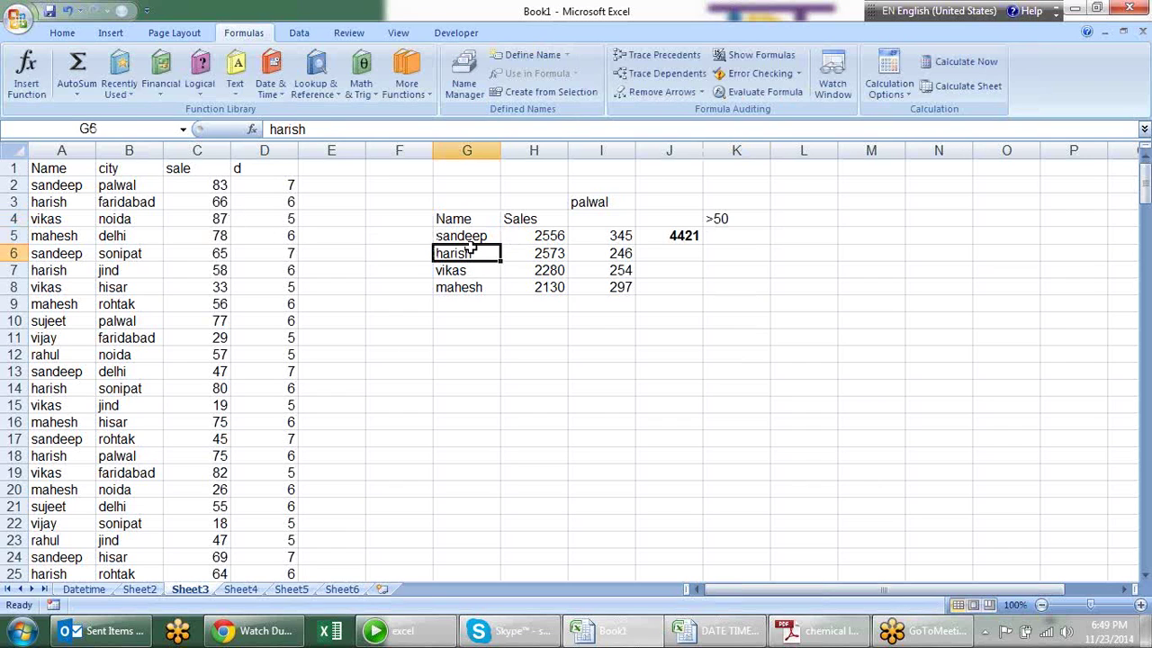
pyautogui.click(746, 241)
pyautogui.write('=sum')
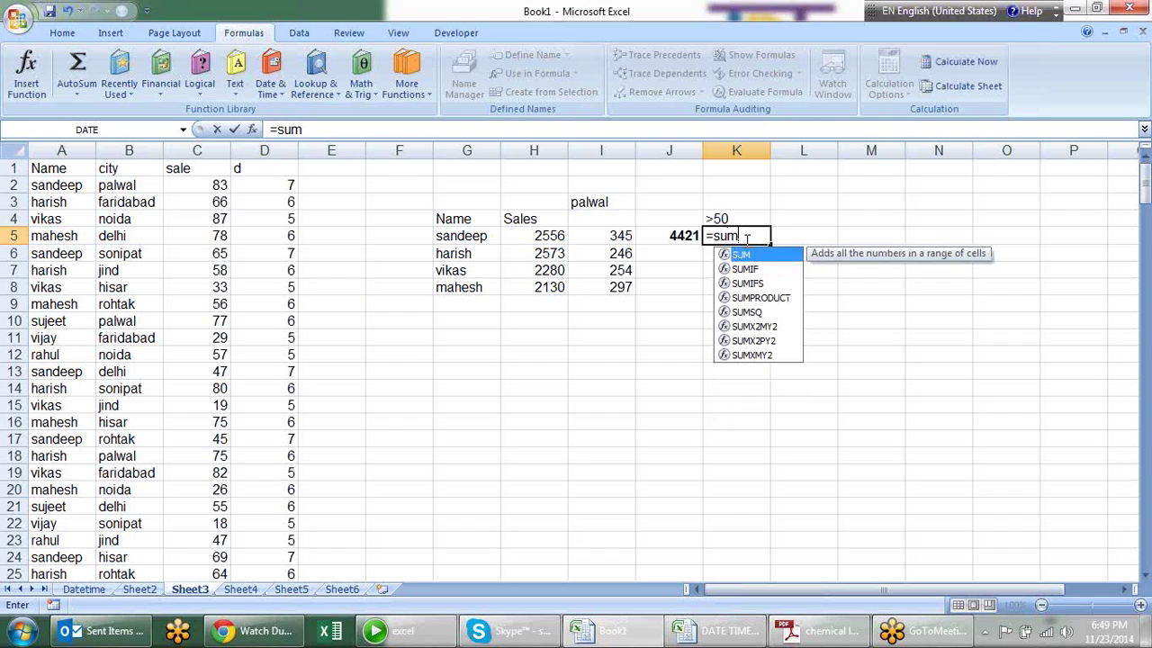
pyautogui.press('Down')
pyautogui.press('Down')
pyautogui.press('Tab')
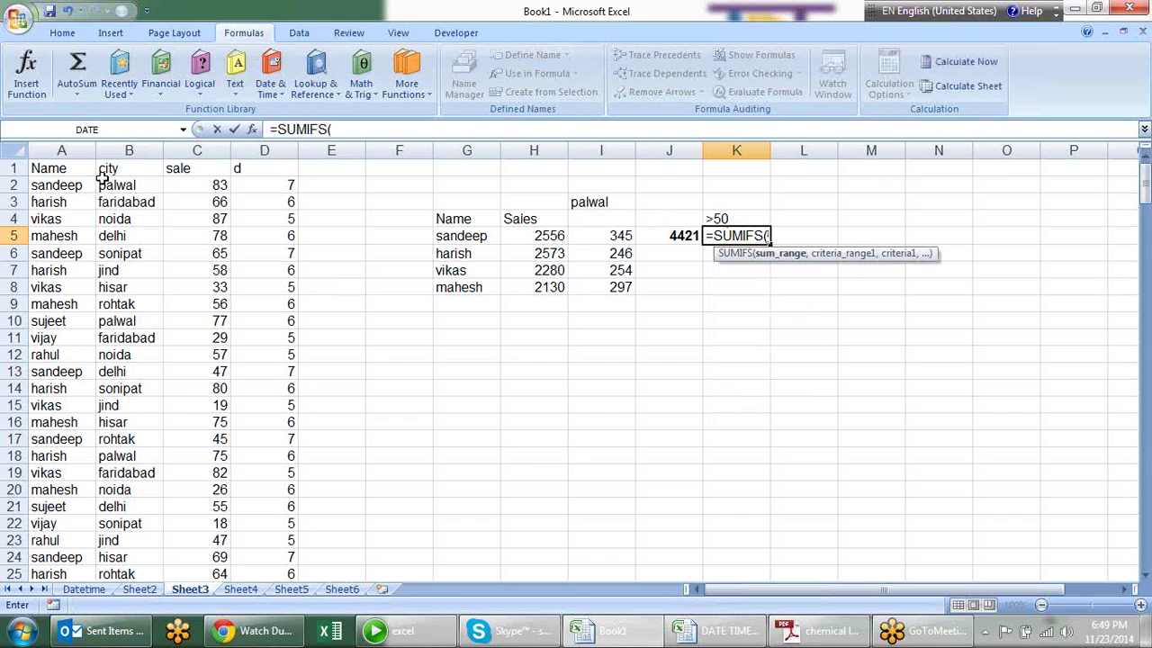
pyautogui.click(218, 150)
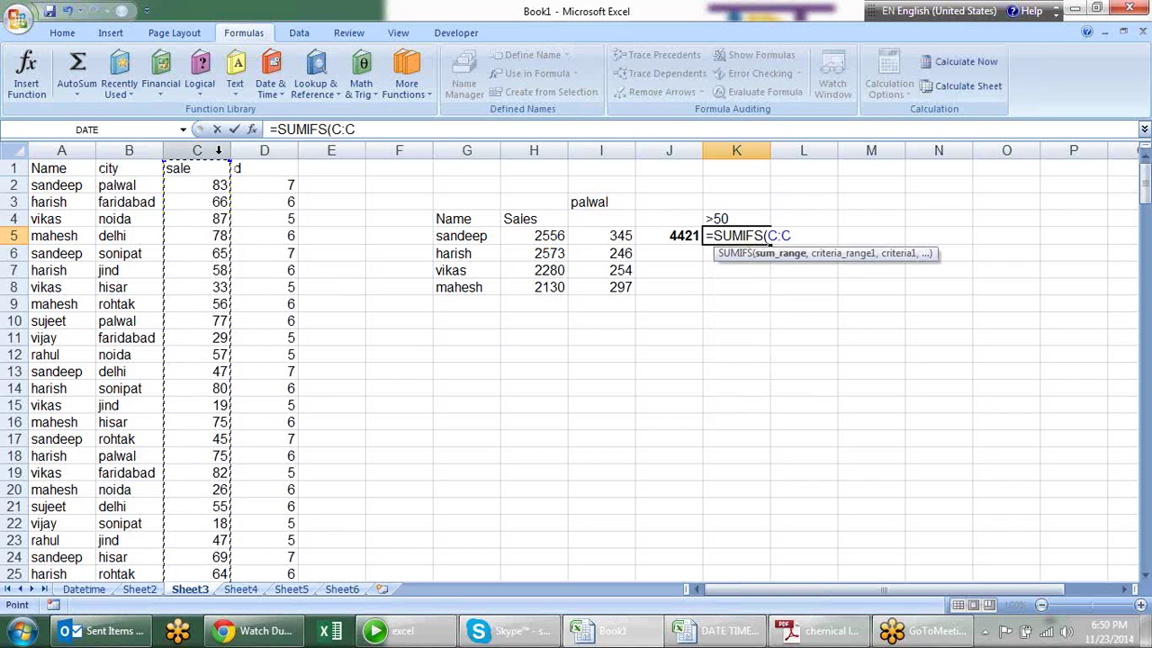
pyautogui.write(',')
# Add criteria A:A = G5 and C:C = $K$4, completing =SUMIFS(C:C,A:A,G5,C:C,$K$4).
pyautogui.click(72, 168)
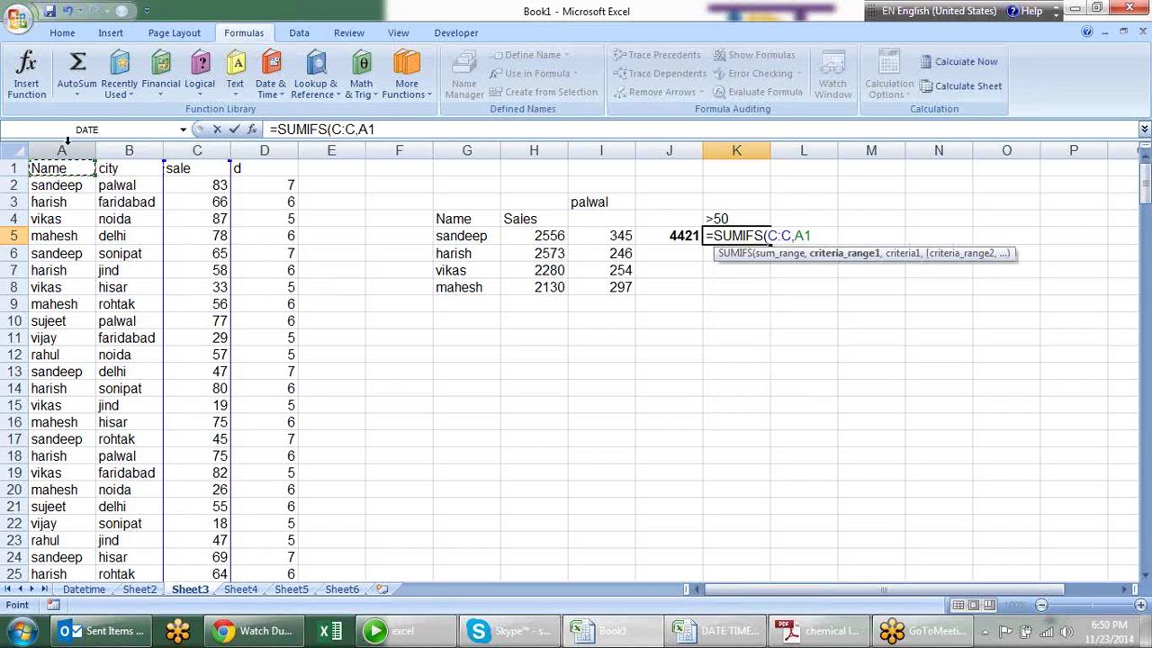
pyautogui.click(77, 167)
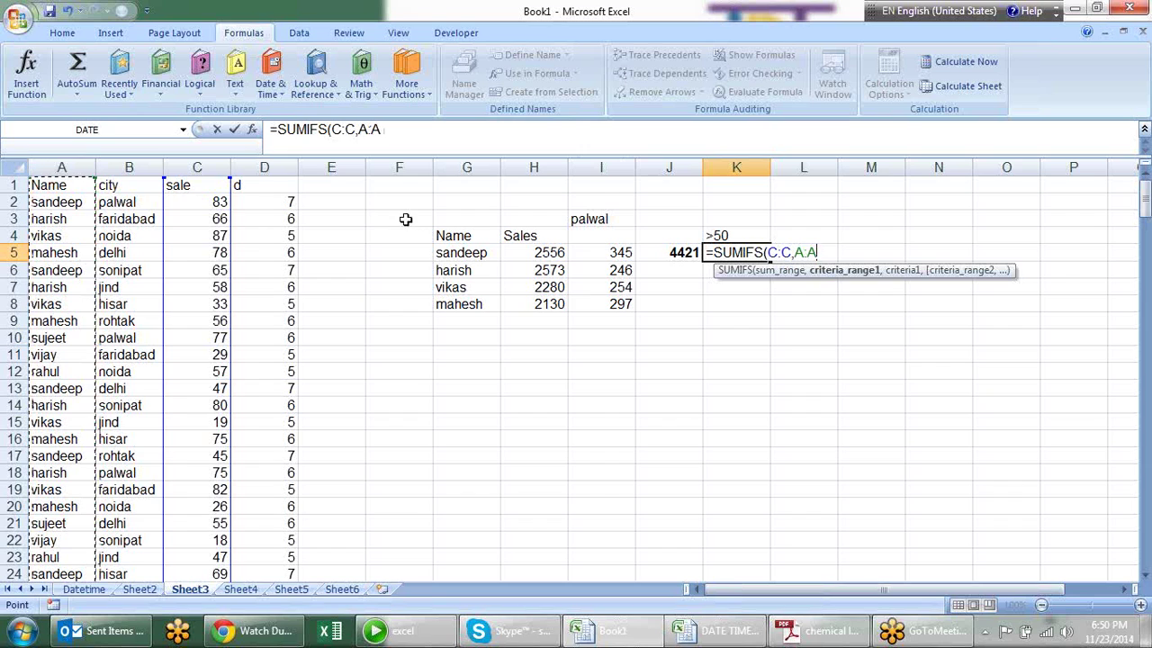
pyautogui.write(',')
pyautogui.click(458, 256)
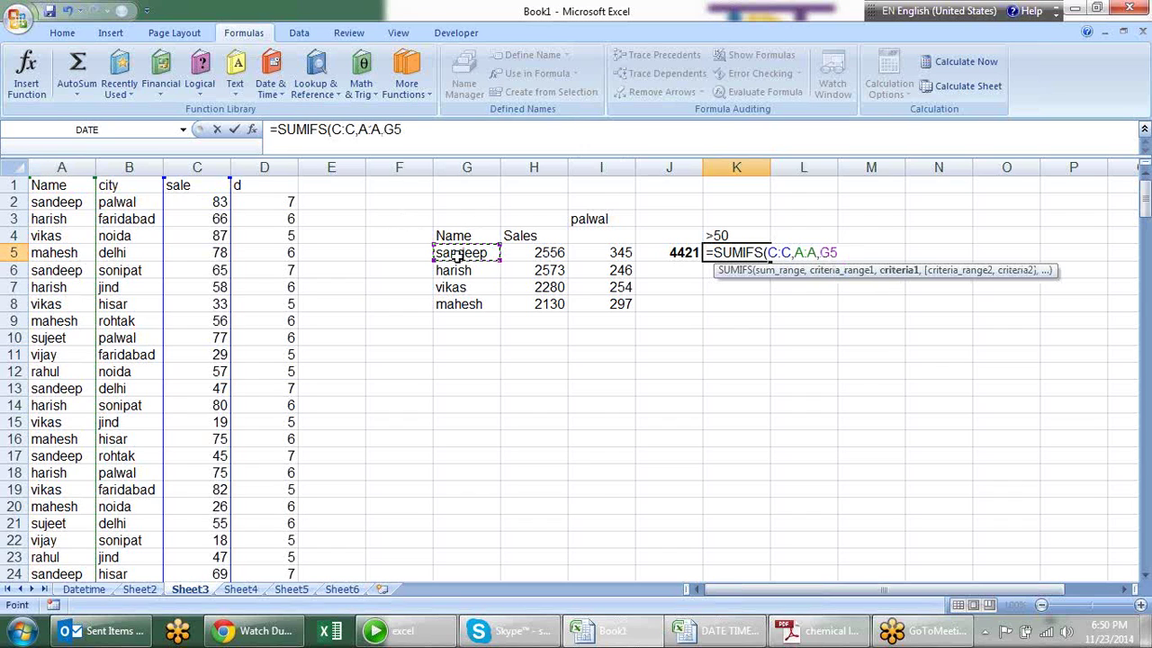
pyautogui.write(',')
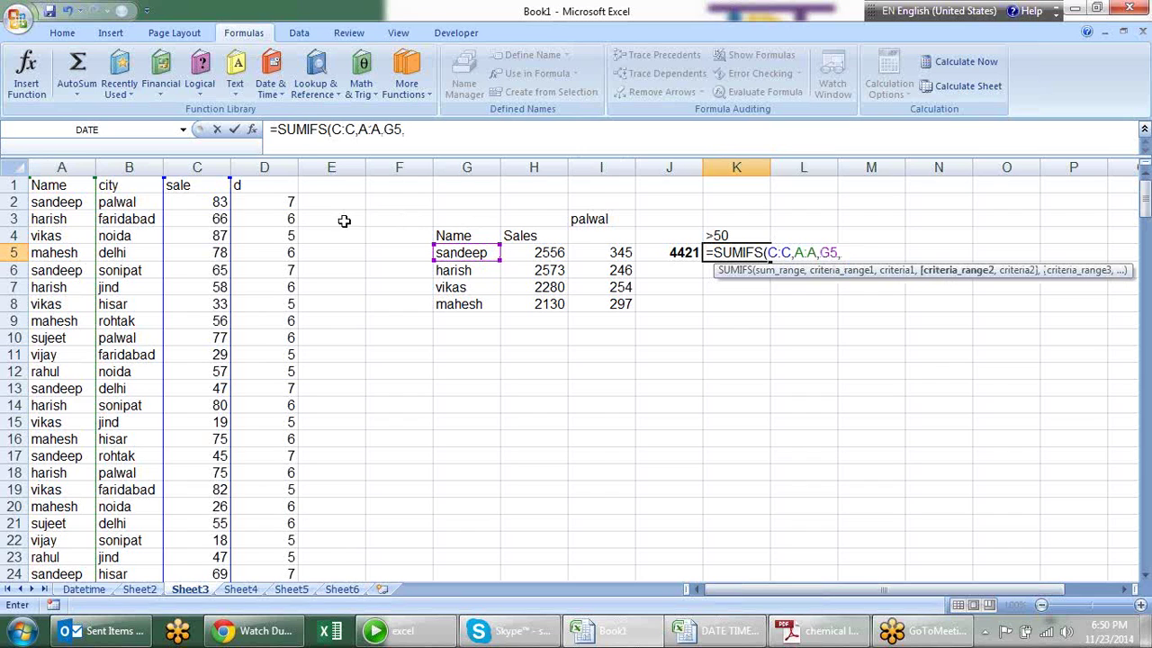
pyautogui.click(197, 163)
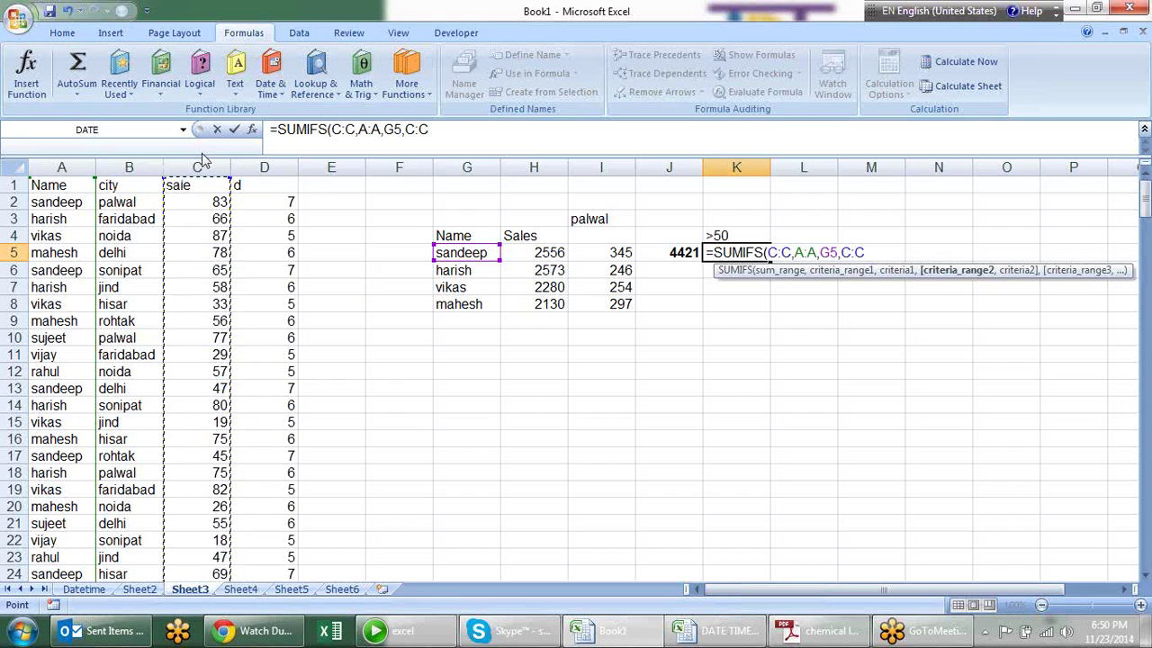
pyautogui.write(',')
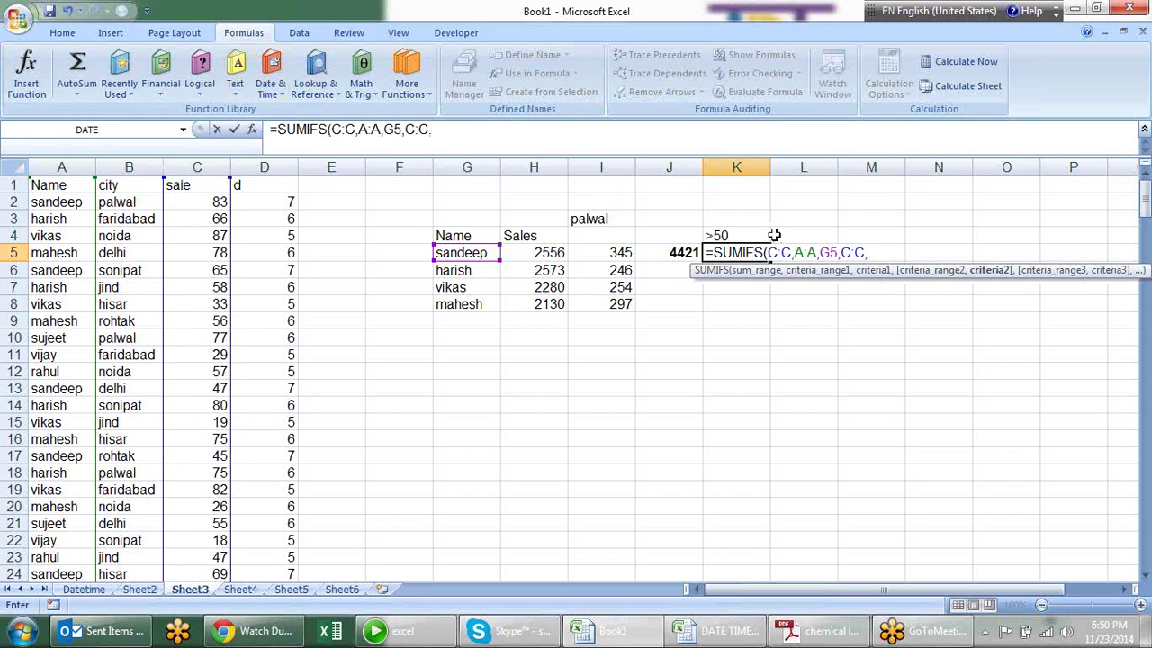
pyautogui.click(743, 236)
pyautogui.press('F4')
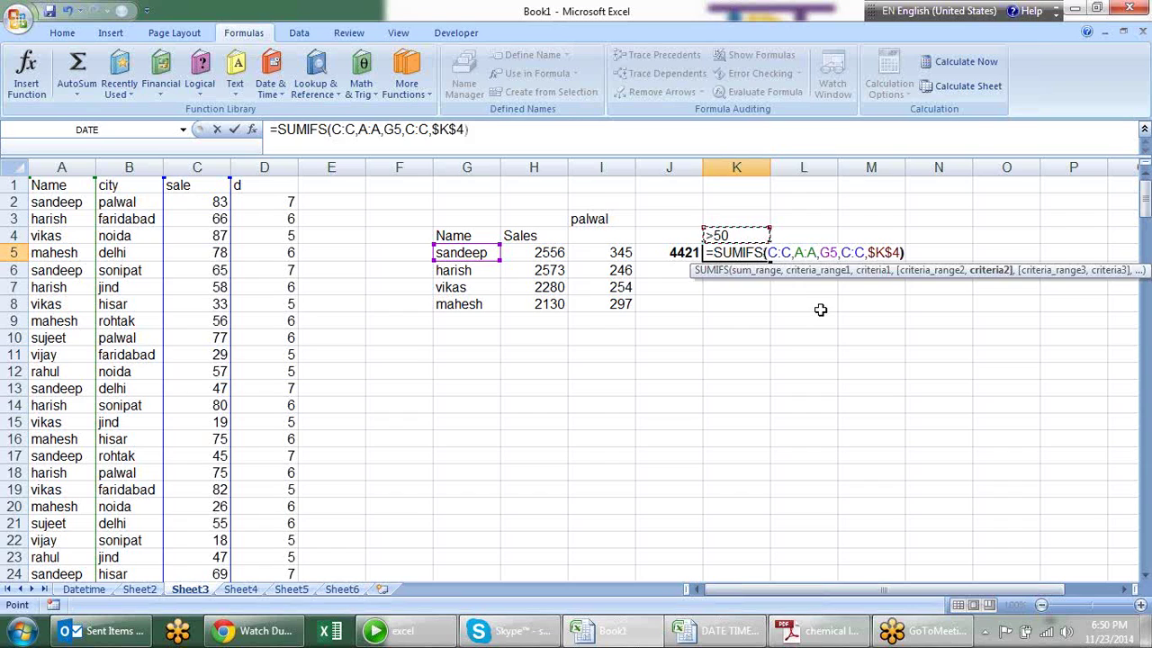
pyautogui.press('Return')
# Fill K5 down to K8, then replace $K$4 in K5's formula with ">50".
pyautogui.click(764, 256)
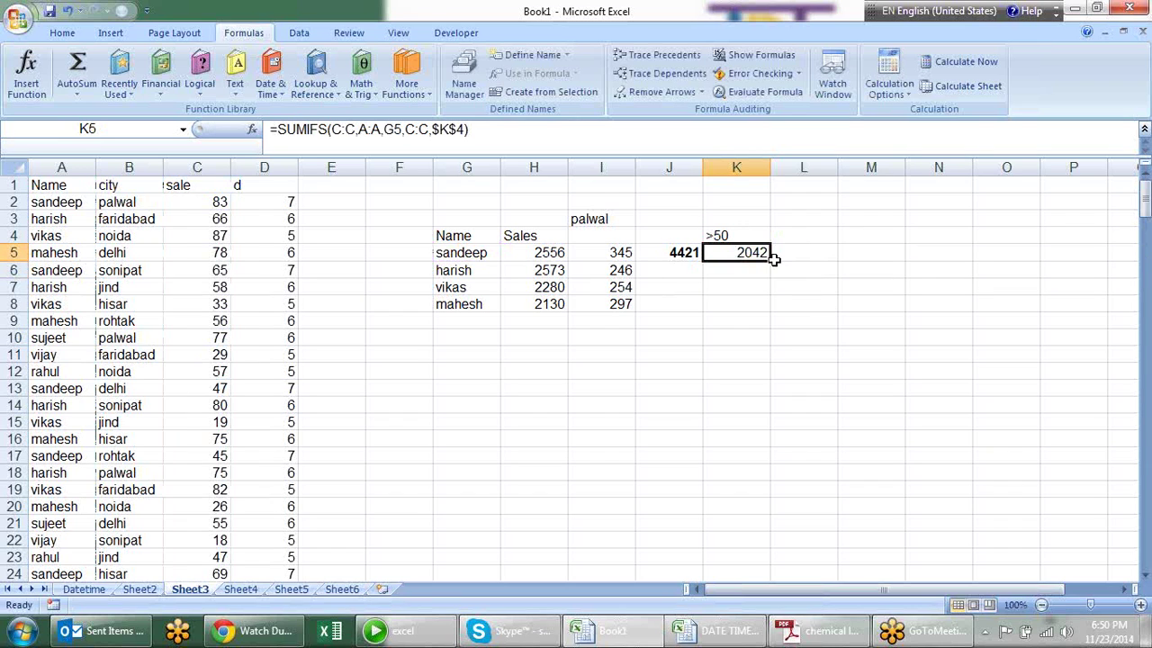
pyautogui.moveTo(769, 260); pyautogui.dragTo(773, 309)
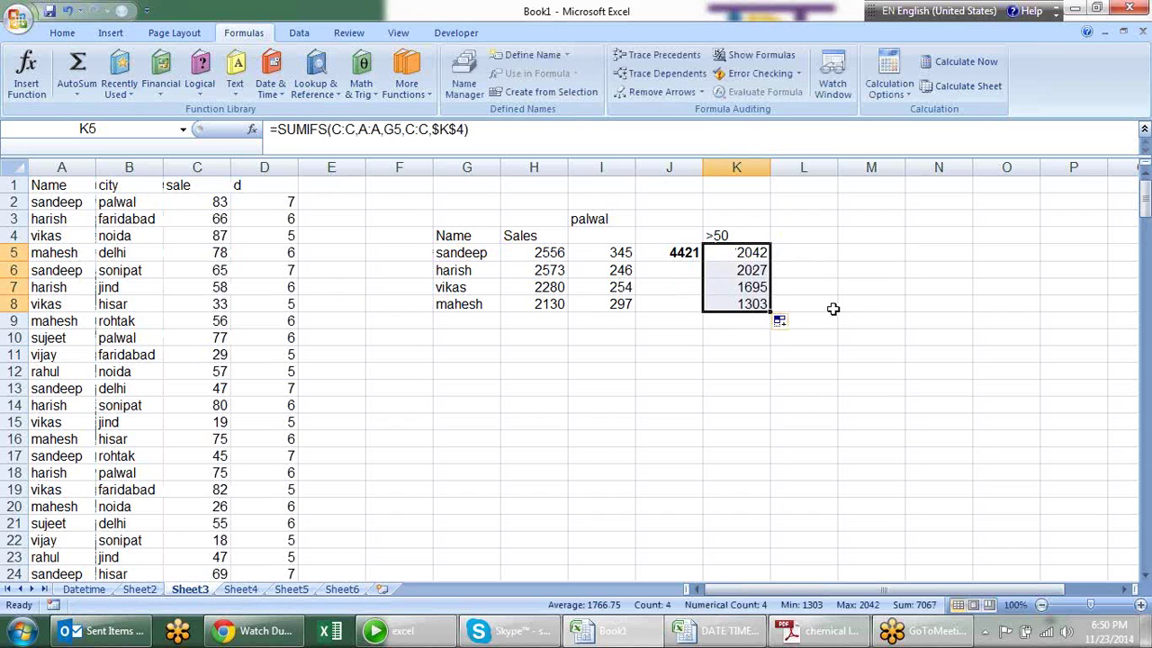
pyautogui.click(748, 273)
pyautogui.click(730, 250)
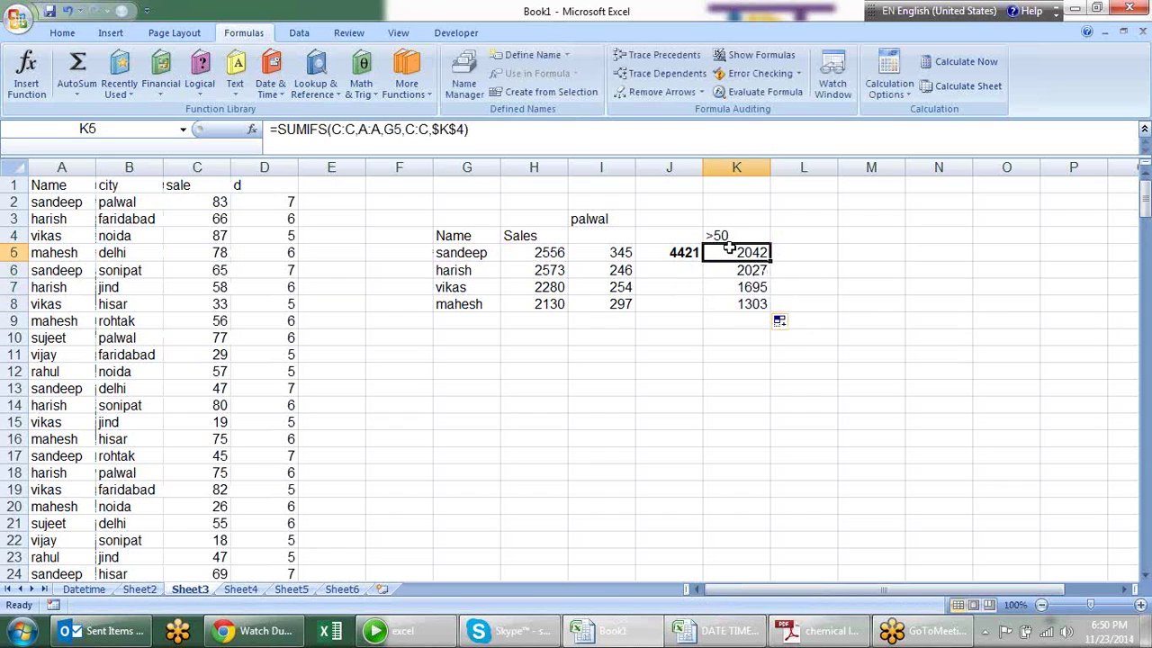
pyautogui.press('F2')
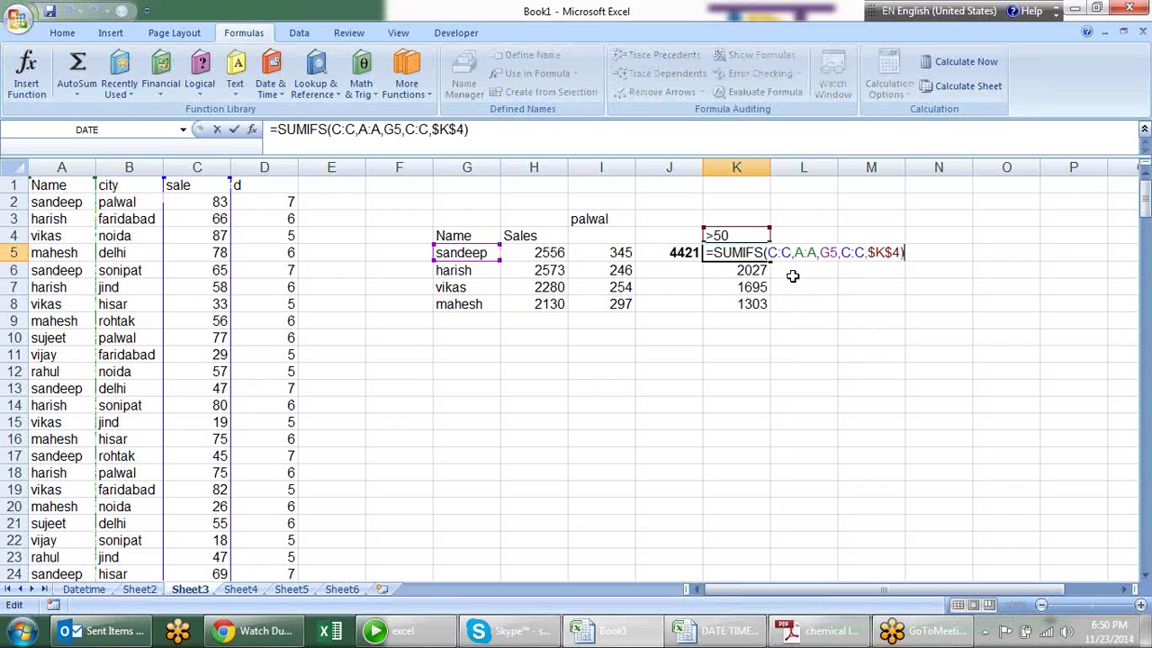
pyautogui.click(903, 252)
pyautogui.press('BackSpace')
pyautogui.press('BackSpace')
pyautogui.press('BackSpace')
pyautogui.press('BackSpace')
pyautogui.write('">50')
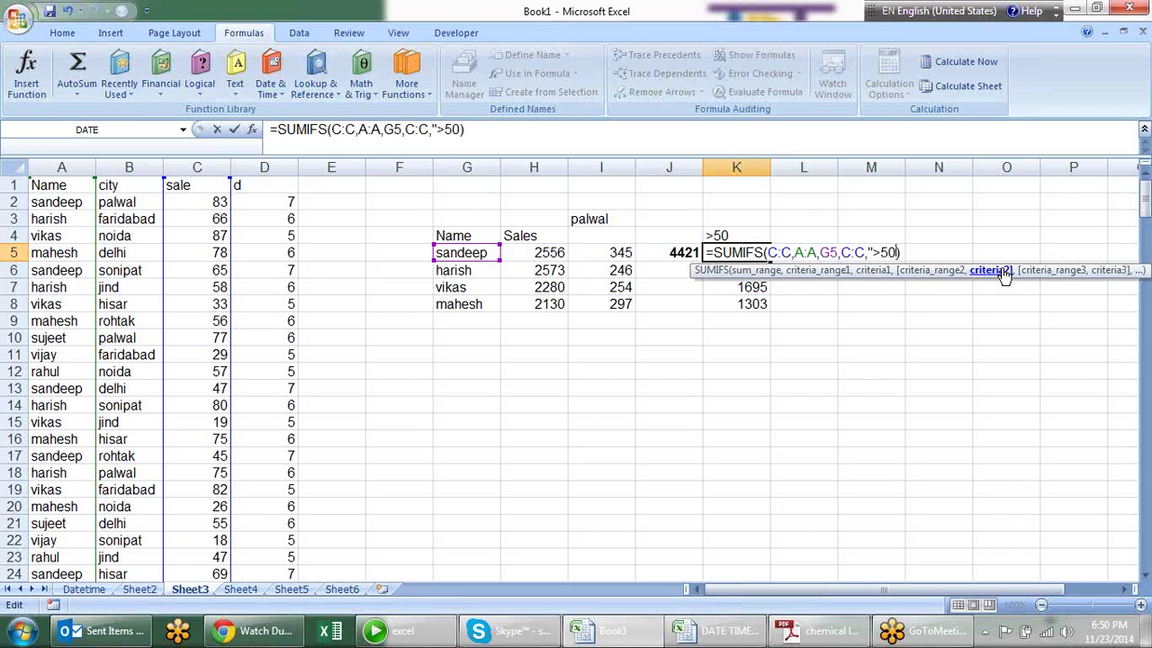
pyautogui.write('"')
pyautogui.press('Return')
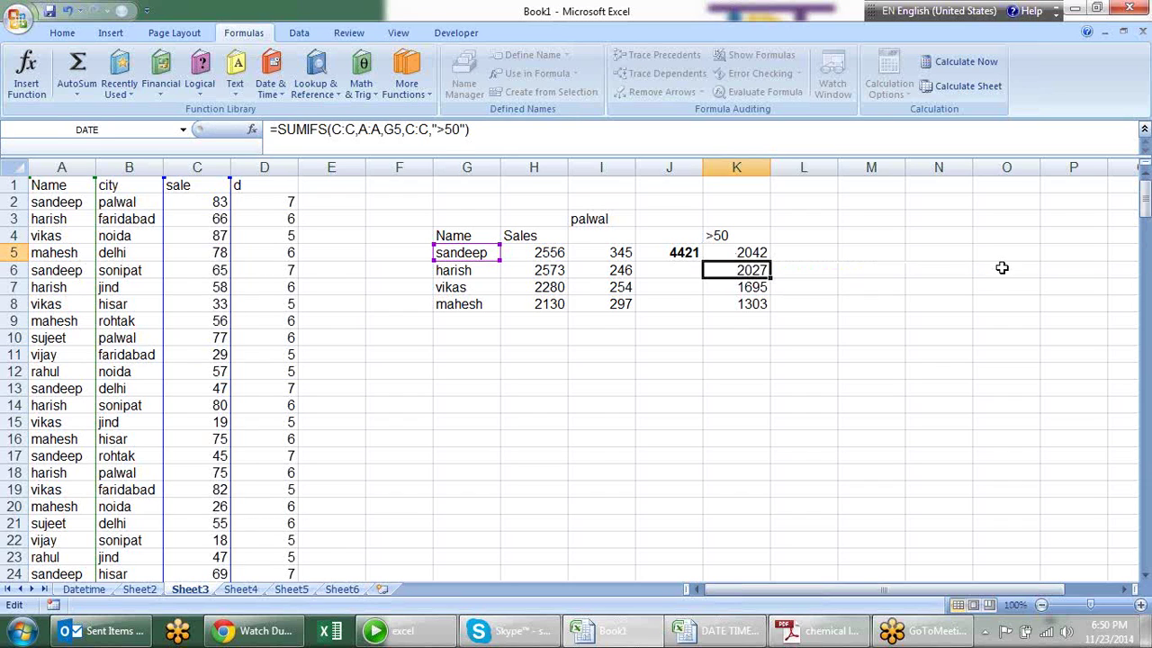
# Copy the revised formula down K5:K8 (2042, 2027, 1695, 1303) and begin a count in G10.
pyautogui.click(756, 254)
pyautogui.moveTo(770, 260); pyautogui.dragTo(773, 312)
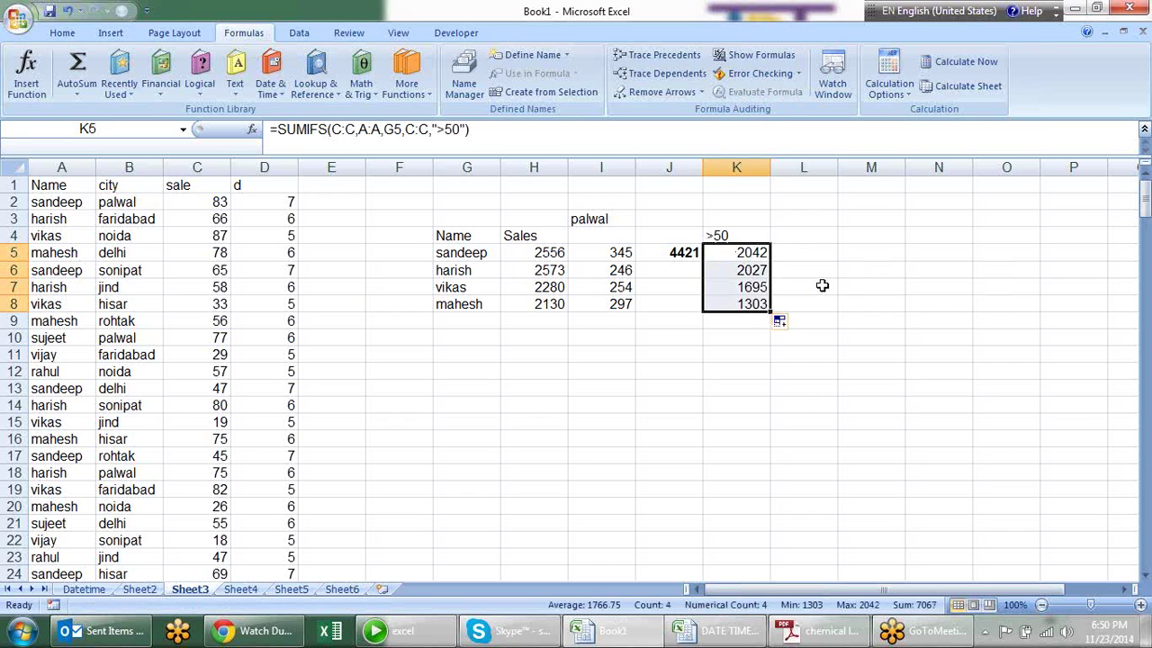
pyautogui.click(810, 260)
pyautogui.click(731, 260)
pyautogui.hotkey('ctrl', 'Down')
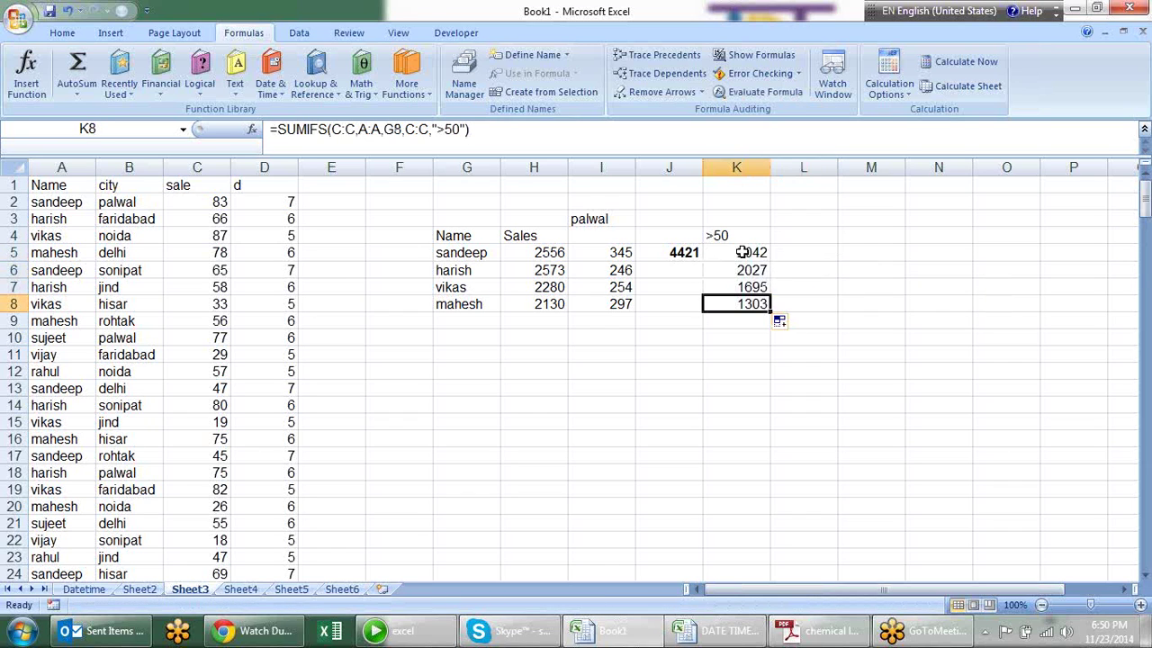
pyautogui.doubleClick(740, 254)
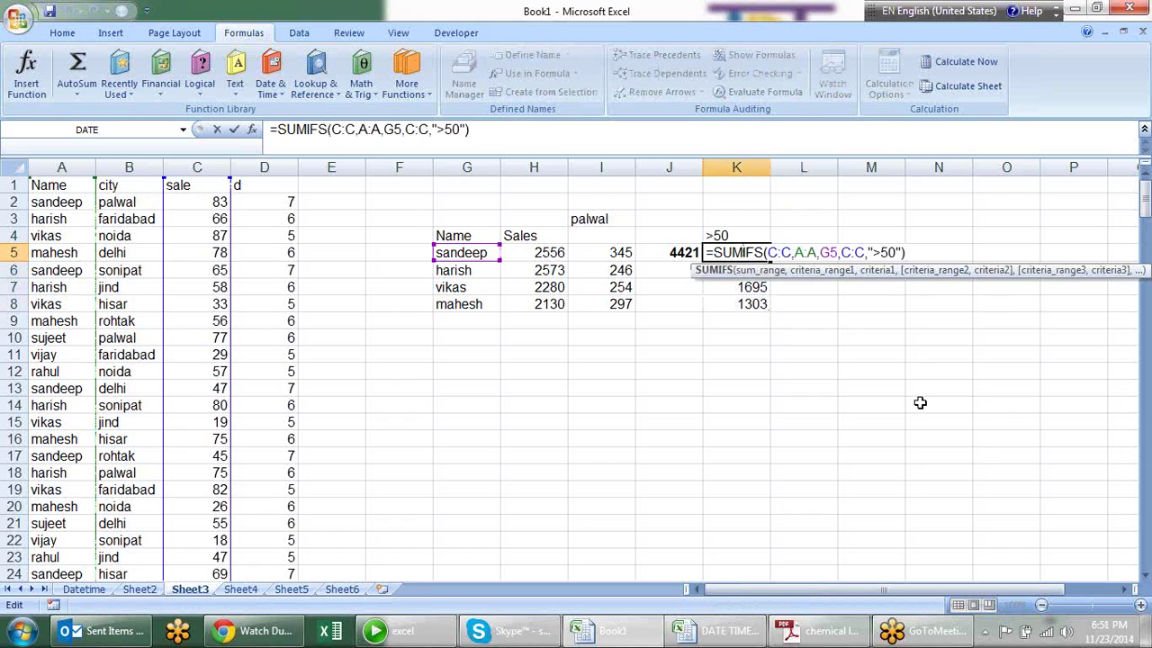
pyautogui.press('Return')
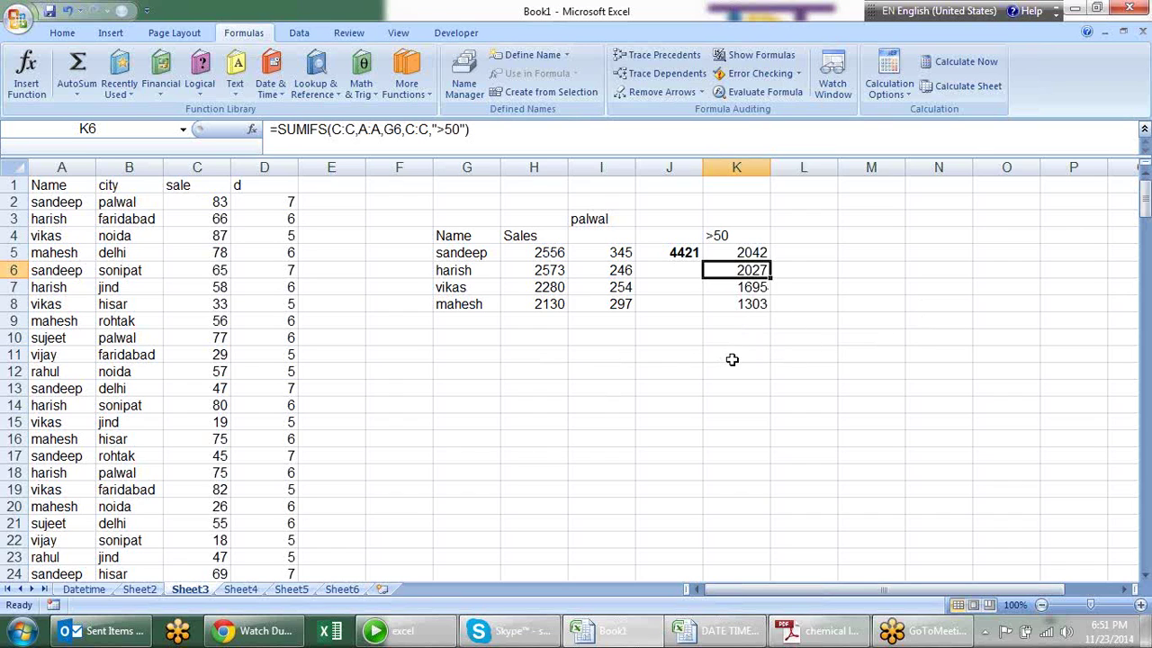
pyautogui.click(489, 337)
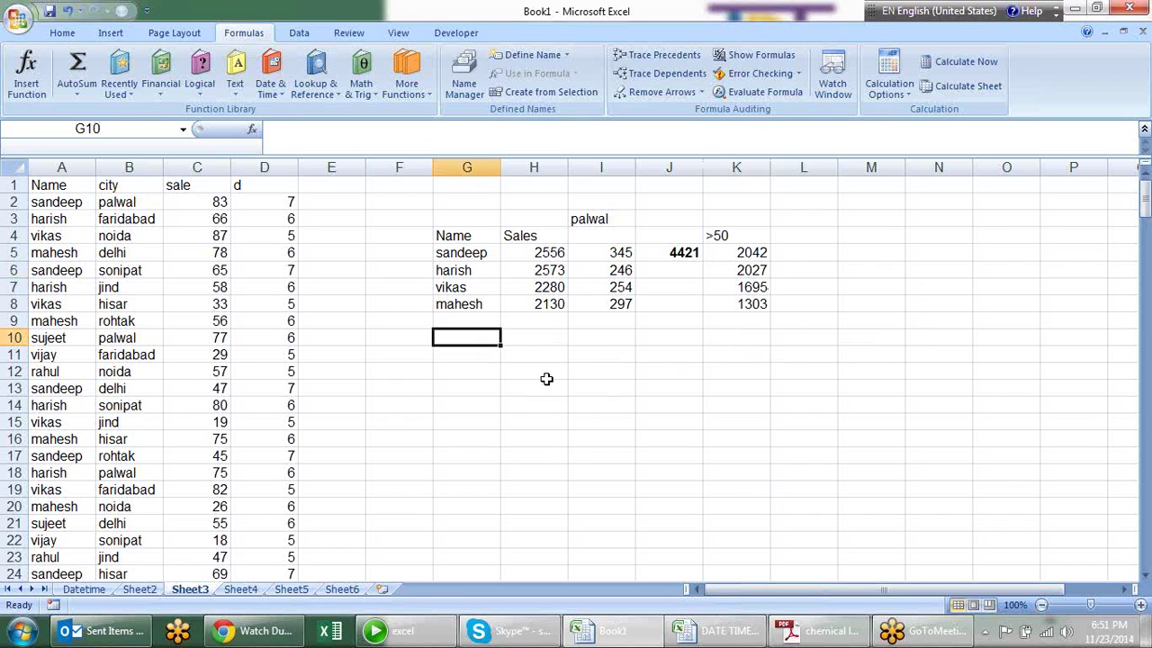
pyautogui.write('=coun')
# Complete =COUNT(C:C) in G10, showing 241 numeric entries.
pyautogui.press('Tab')
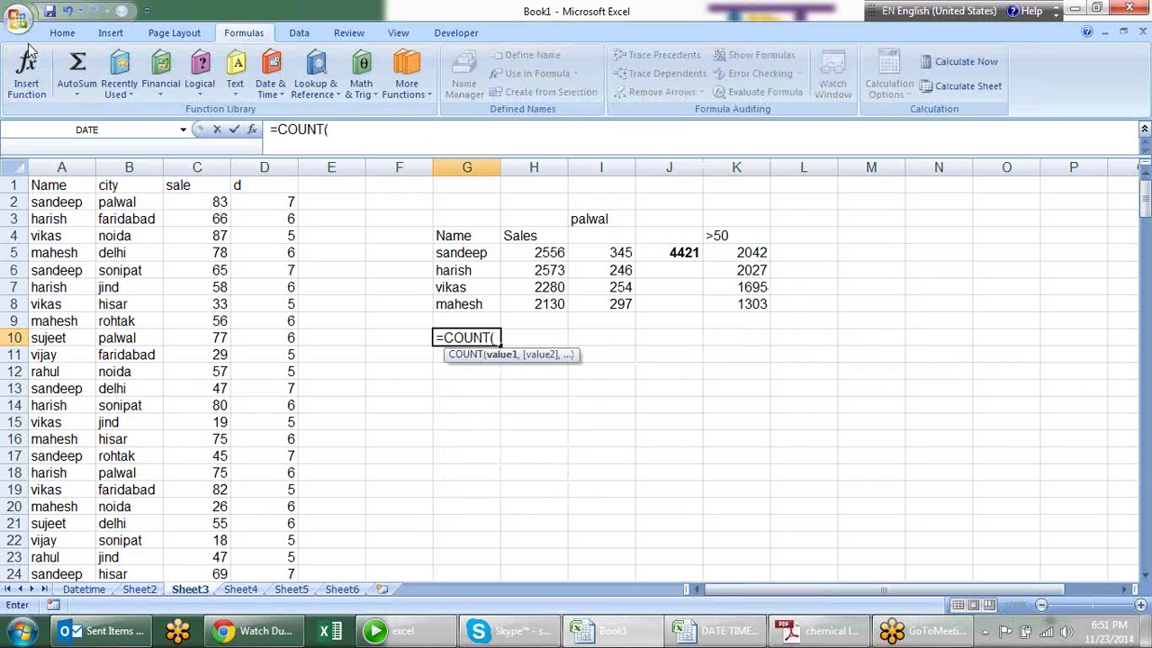
pyautogui.click(176, 166)
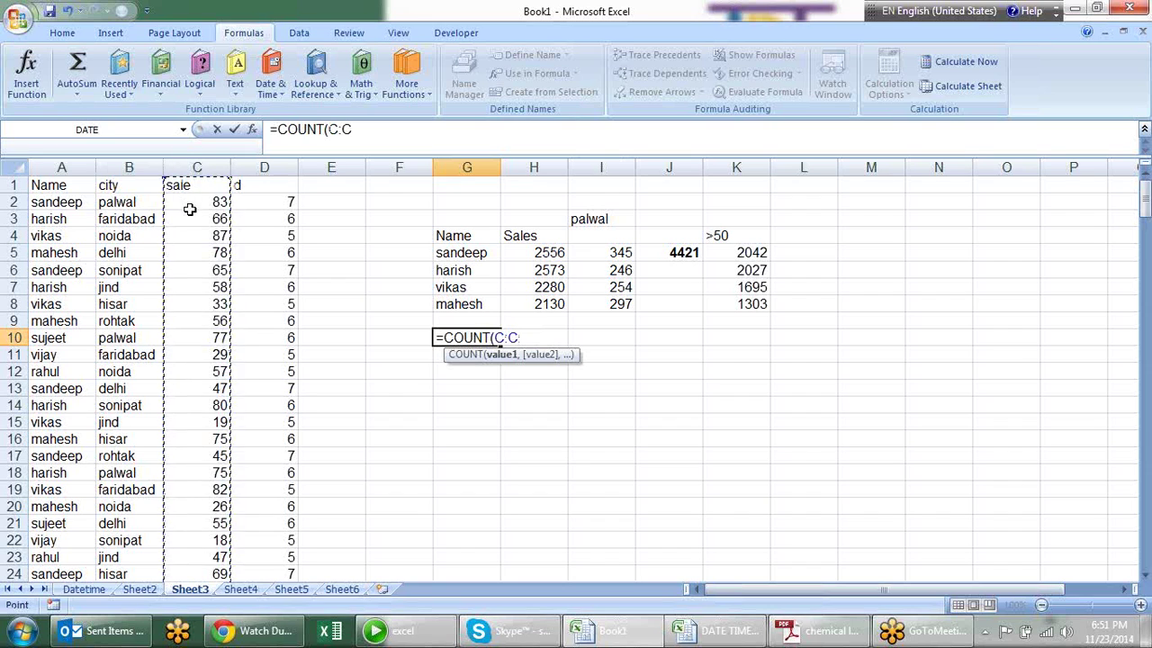
pyautogui.press('Return')
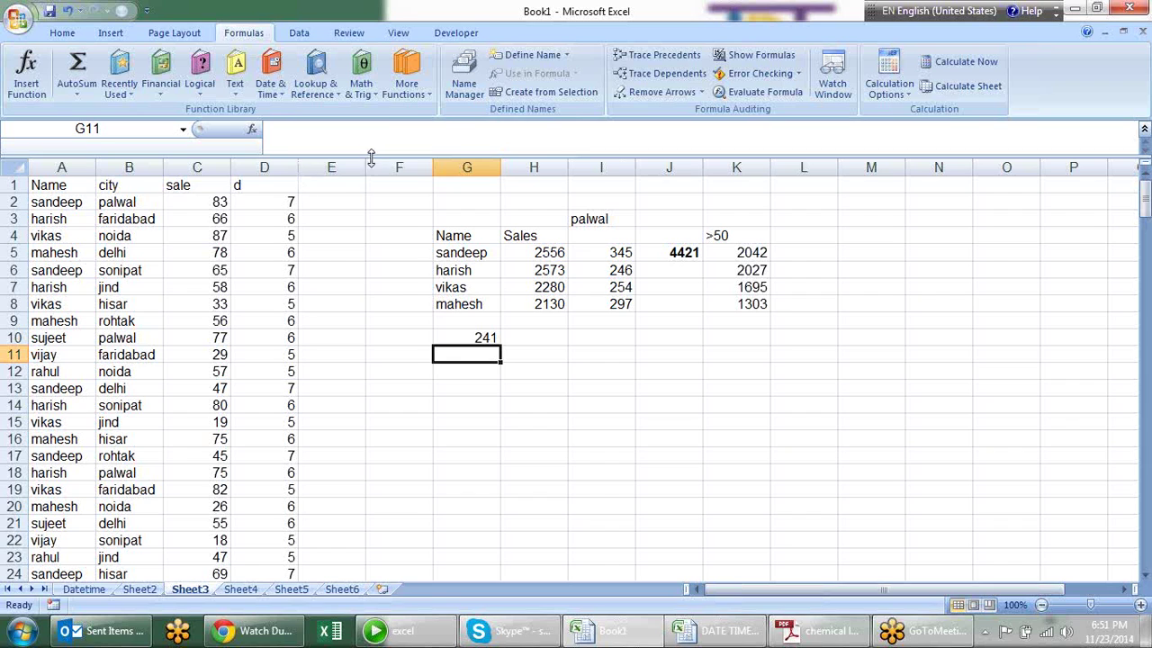
# Enter =COUNTA(C:C) in G11, showing 242 non-empty cells.
pyautogui.moveTo(370, 159); pyautogui.dragTo(371, 141)
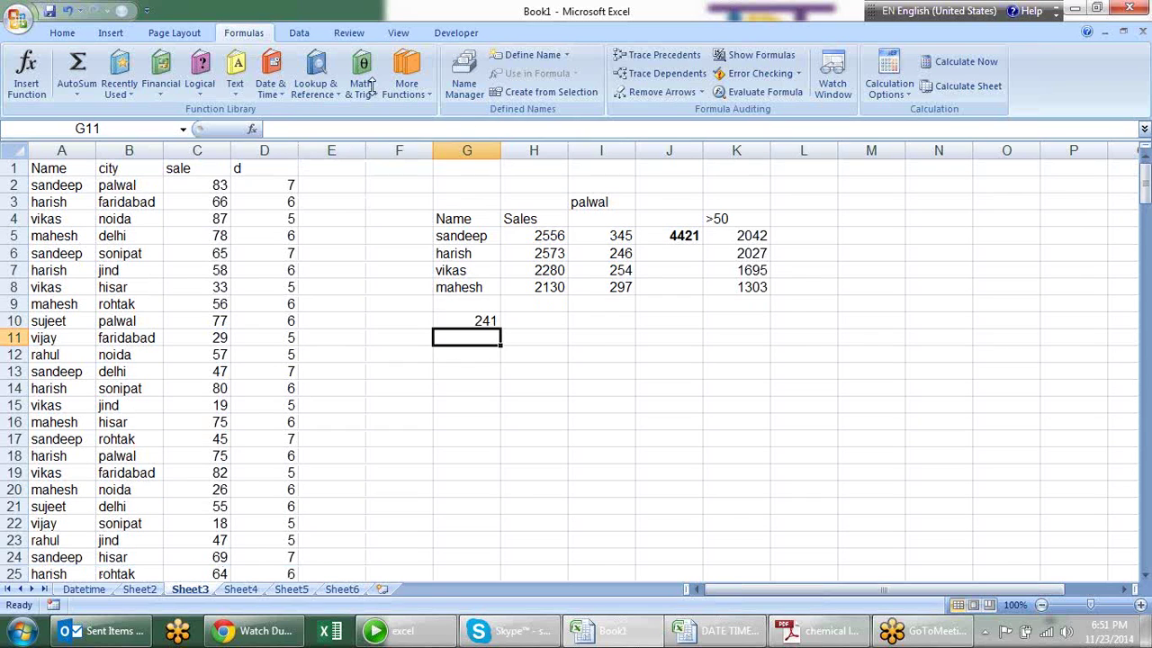
pyautogui.write('=')
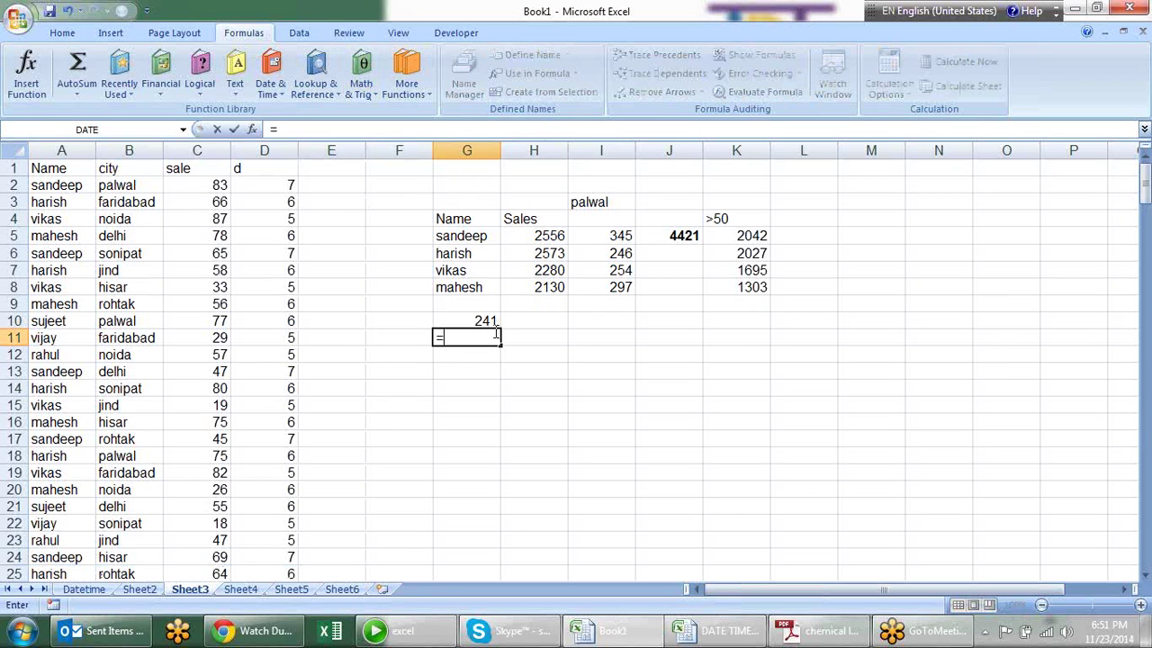
pyautogui.write('coun')
pyautogui.press('Down')
pyautogui.press('Tab')
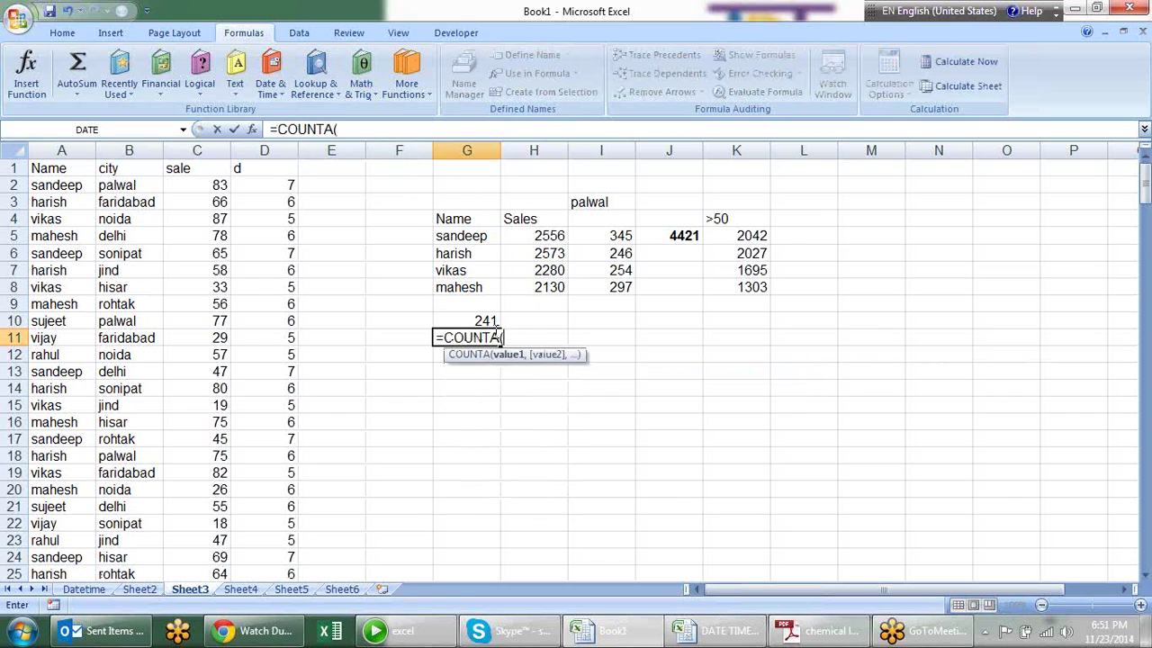
pyautogui.click(188, 150)
pyautogui.press('Return')
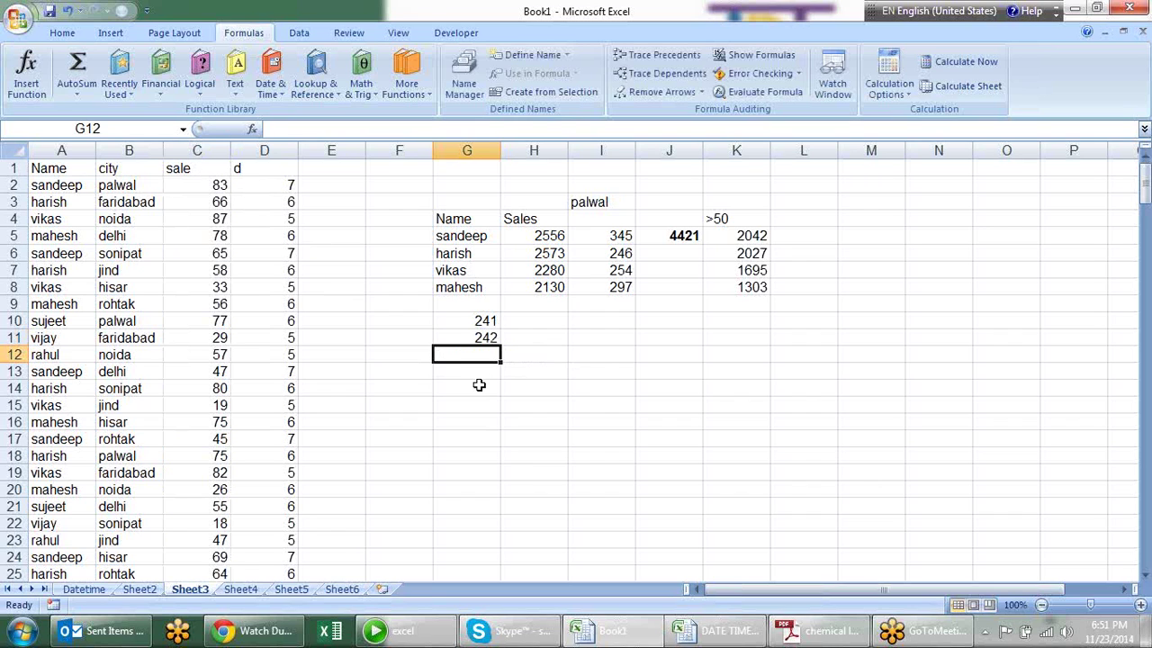
# Enter =COUNTBLANK(C:C) in G12, showing 1048334 blank cells.
pyautogui.write('=coun')
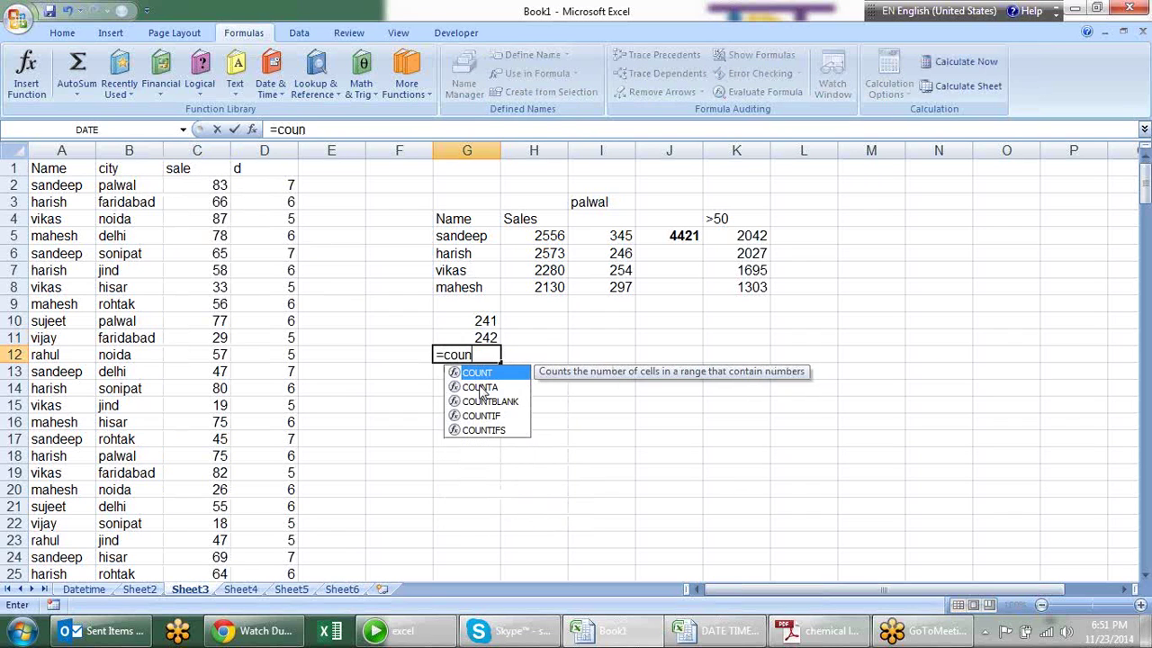
pyautogui.press('Down')
pyautogui.press('Down')
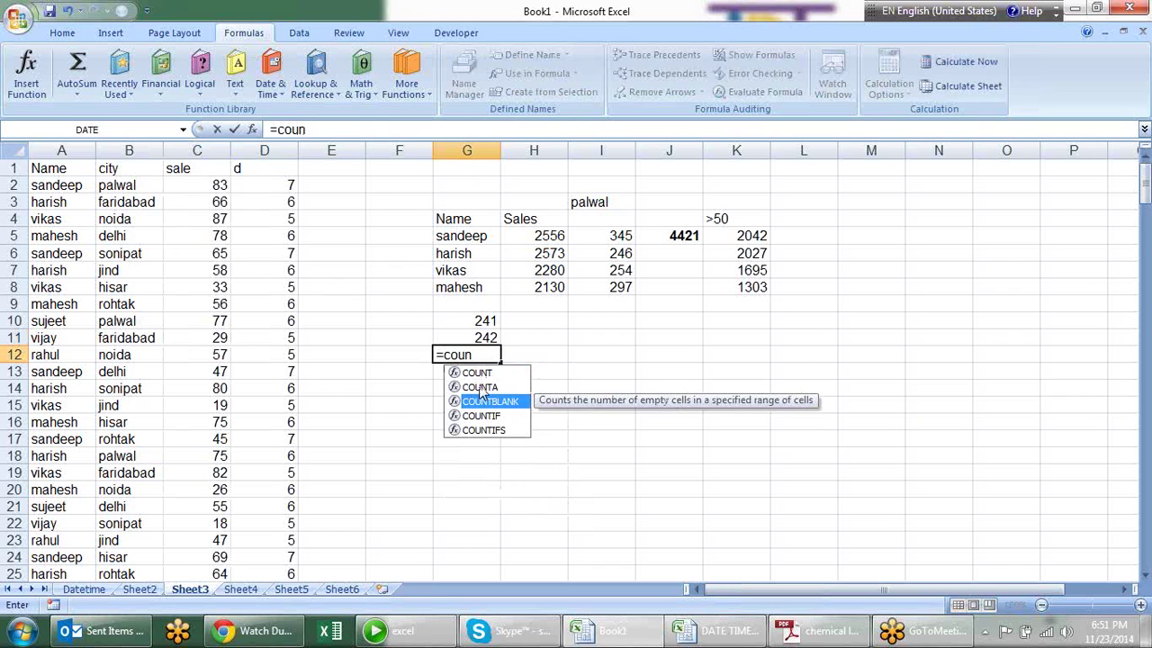
pyautogui.press('Tab')
pyautogui.click(214, 144)
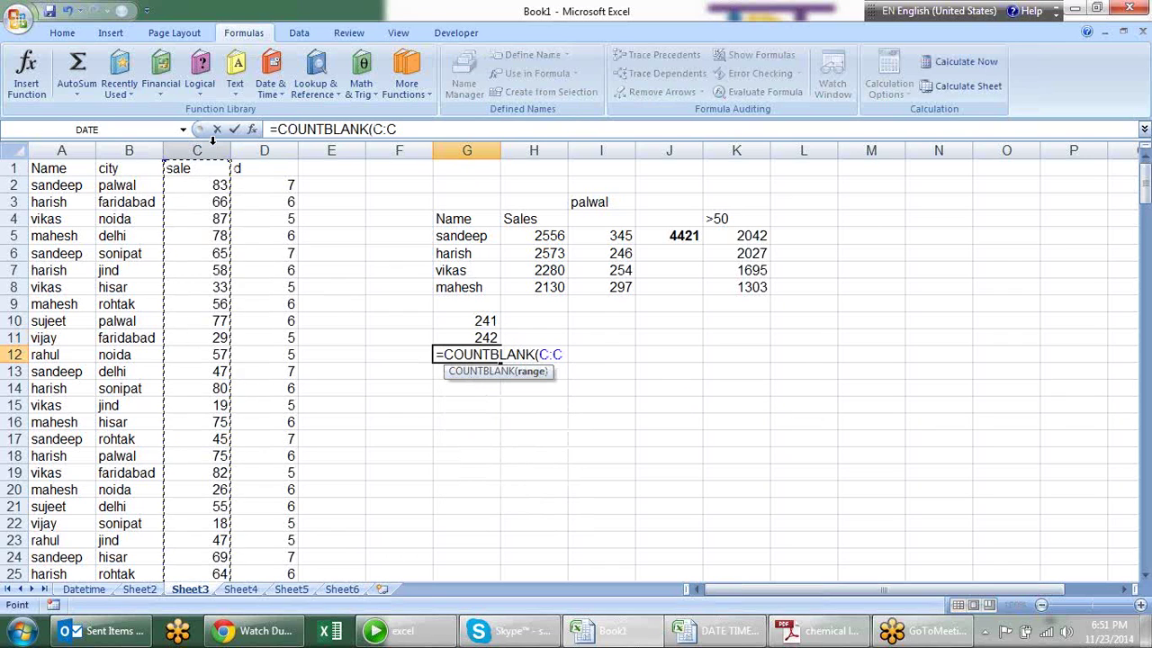
pyautogui.press('Return')
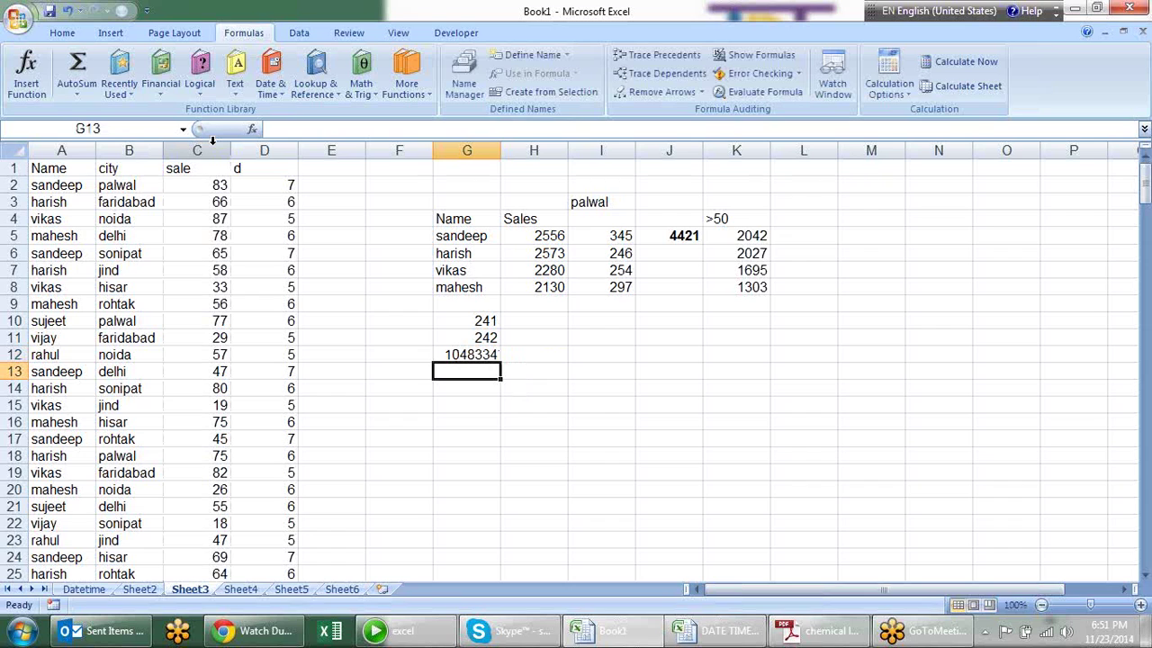
# Enter =COUNTIF(A:A,G5) in G13, counting 45 rows for sandeep.
pyautogui.write('=')
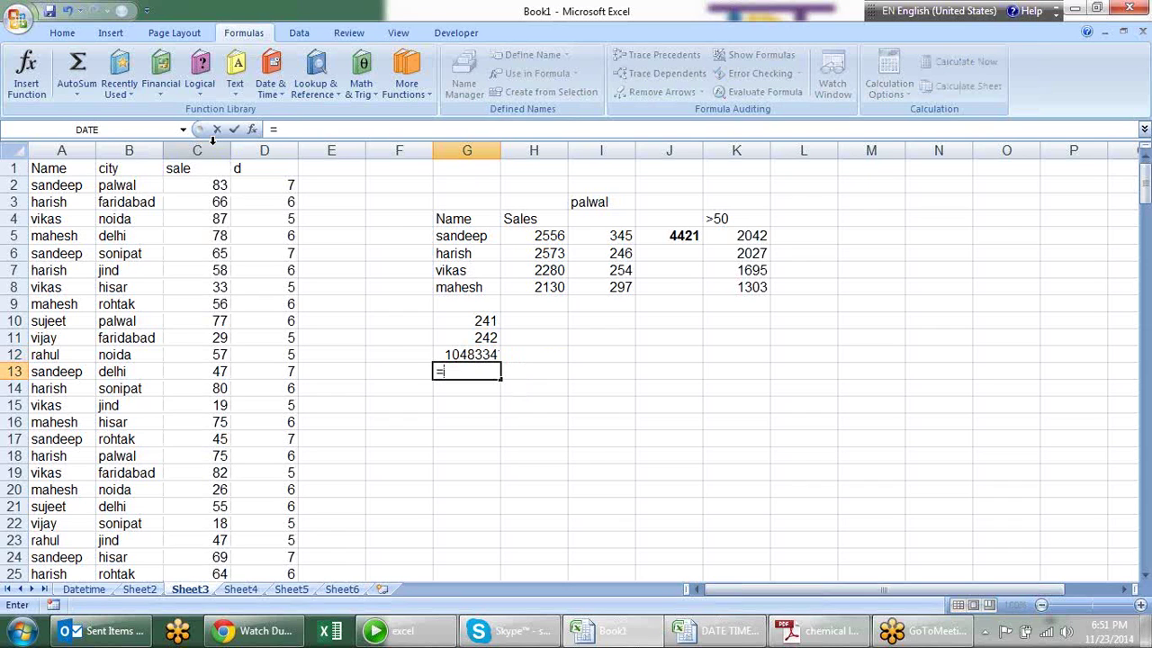
pyautogui.write('cou')
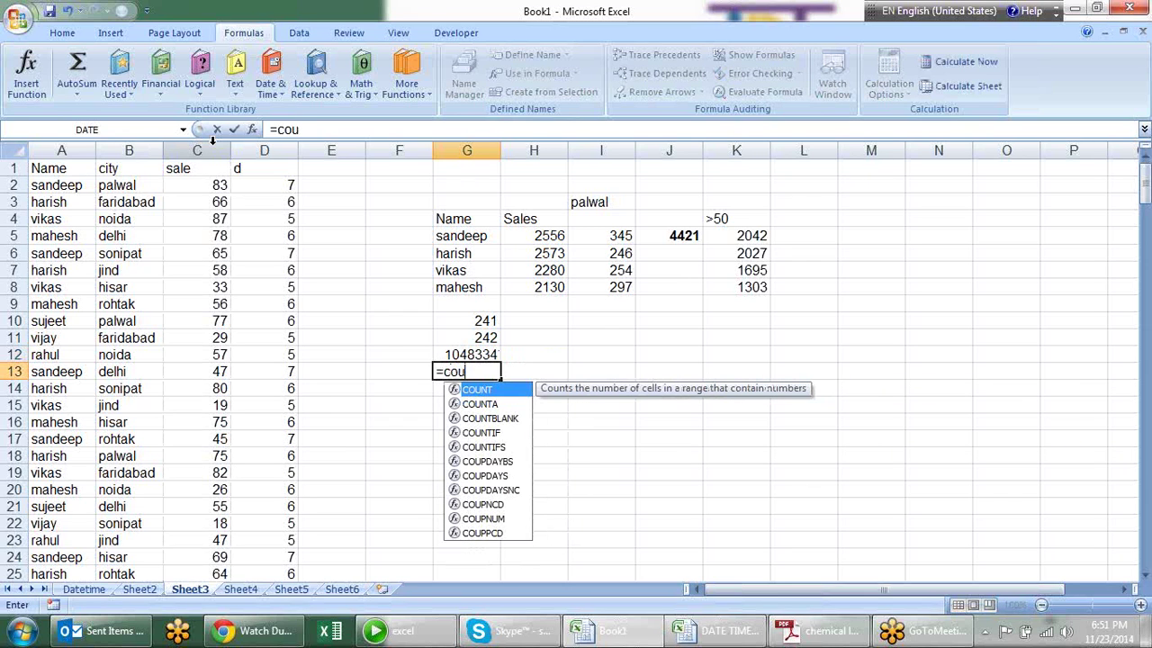
pyautogui.press('Down')
pyautogui.press('Down')
pyautogui.press('Down')
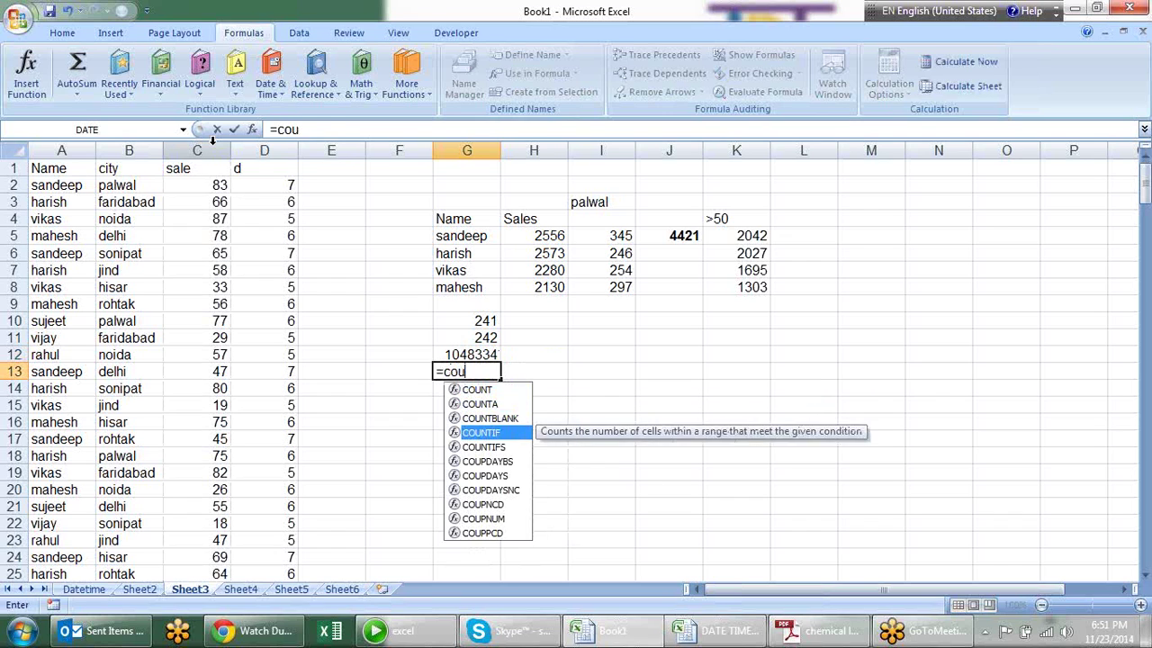
pyautogui.press('Tab')
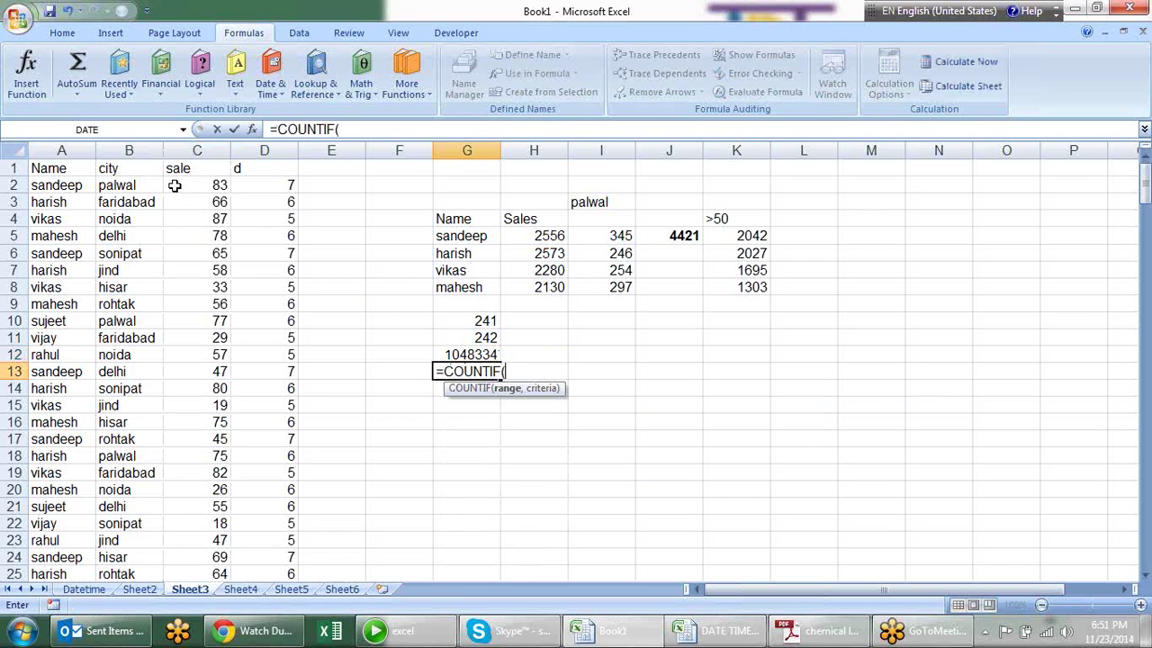
pyautogui.click(64, 151)
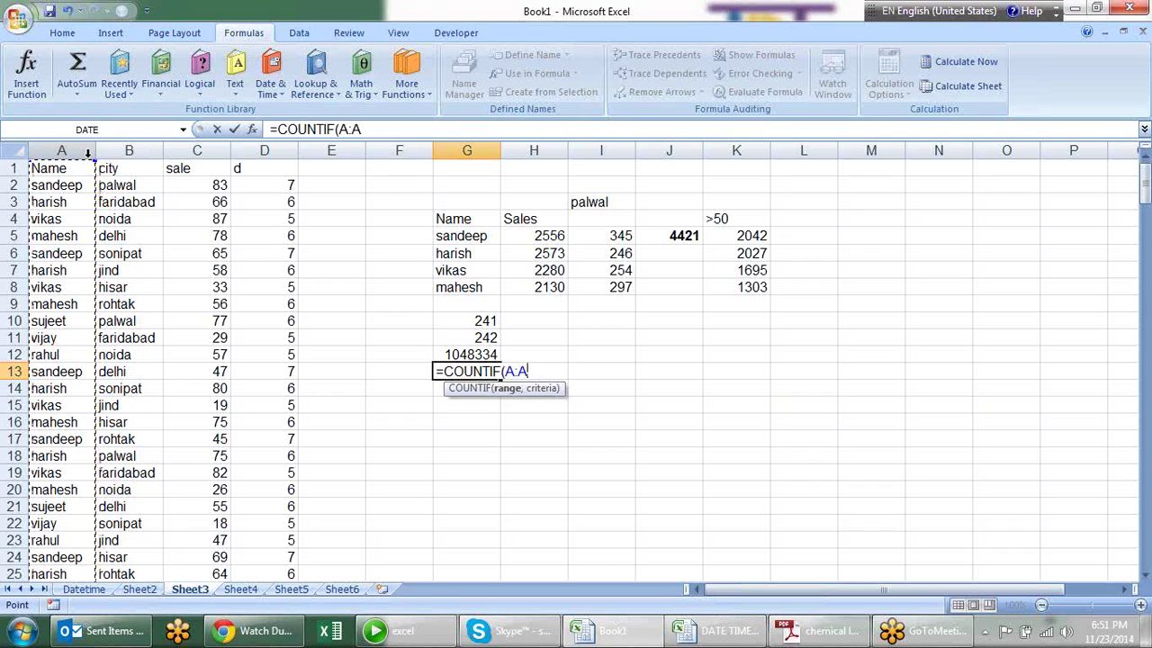
pyautogui.write(',')
pyautogui.click(487, 236)
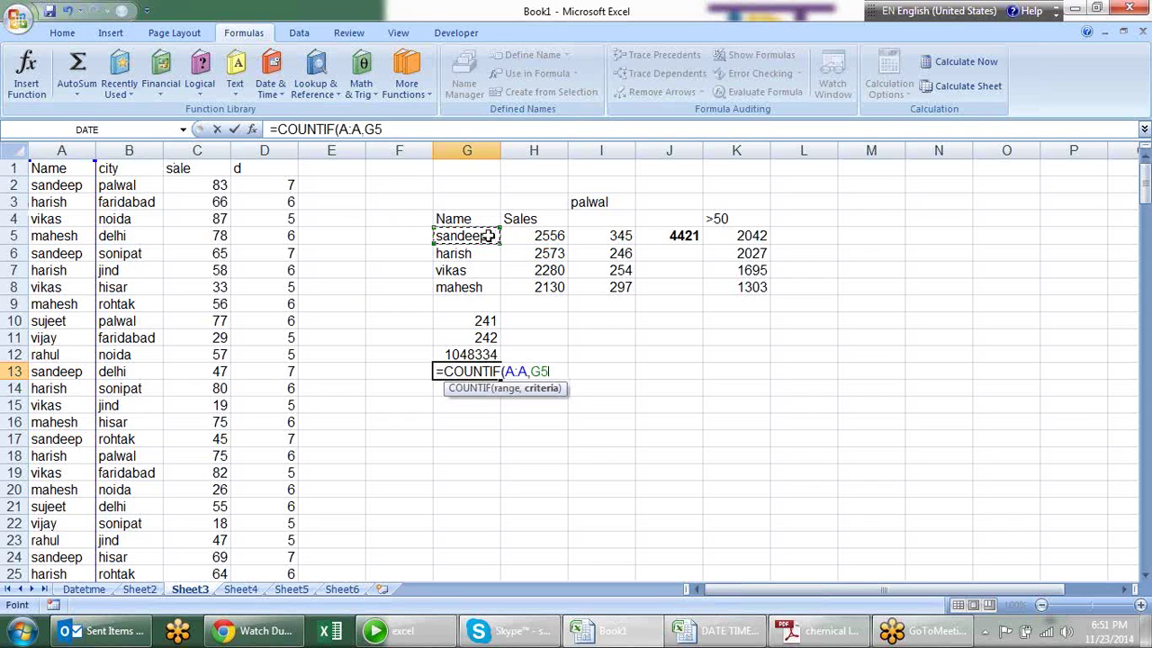
pyautogui.press('Return')
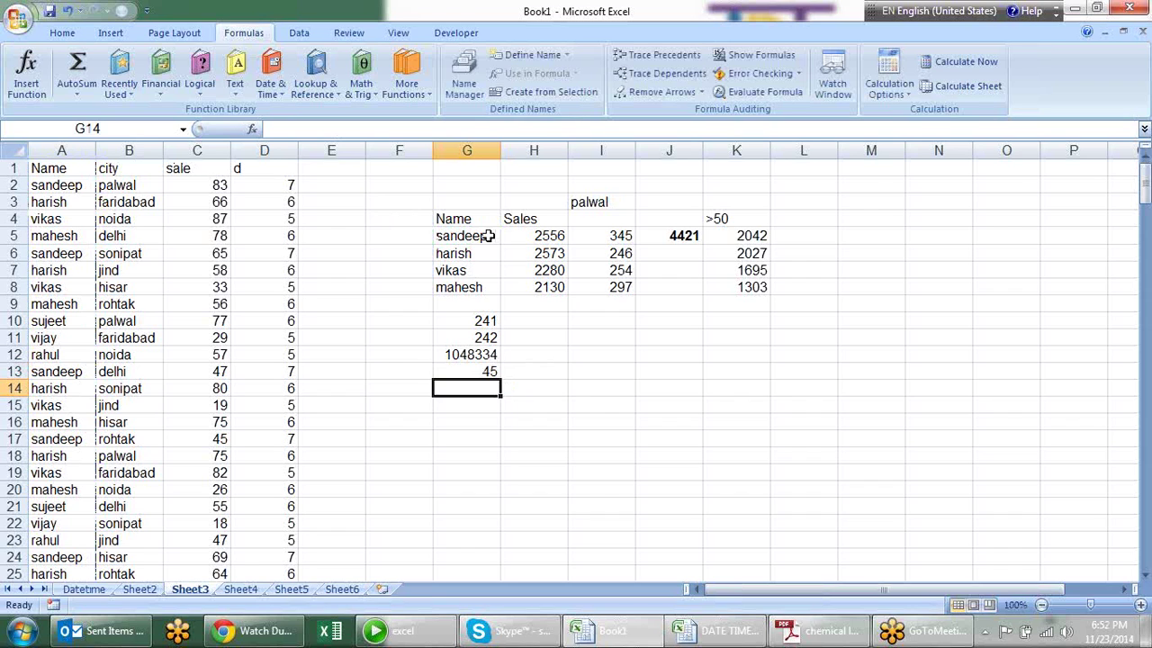
pyautogui.write('=coun')
# Start a COUNTIFS formula in G14 from the autocomplete suggestions.
pyautogui.press('Down')
pyautogui.press('Down')
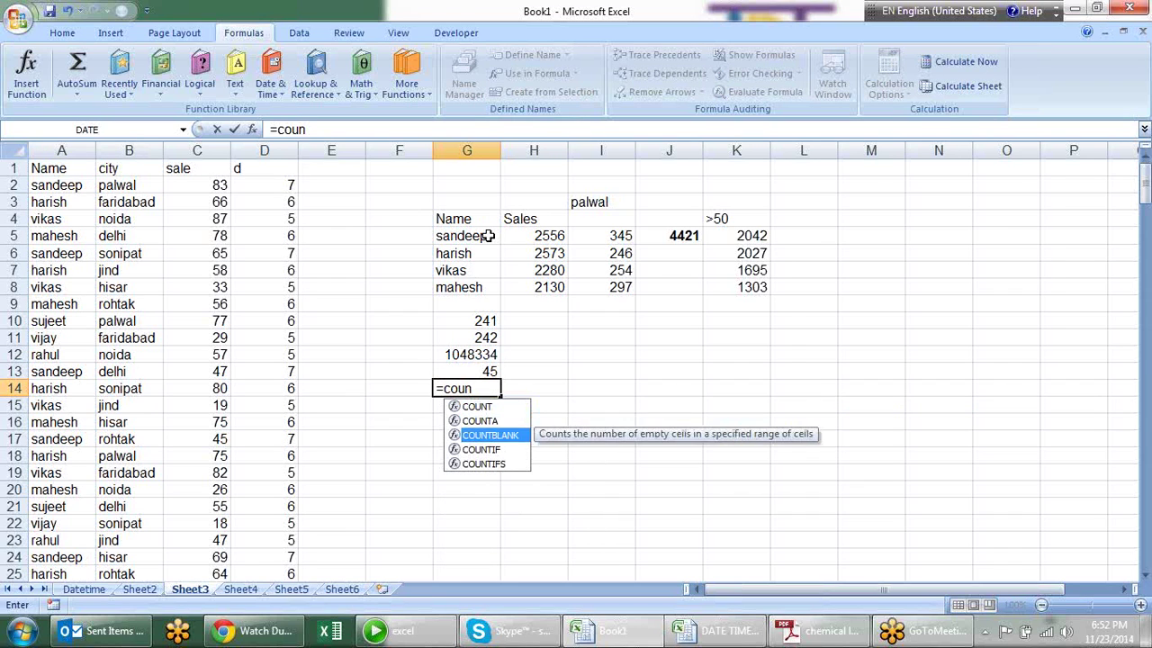
pyautogui.press('Down')
pyautogui.press('Tab')
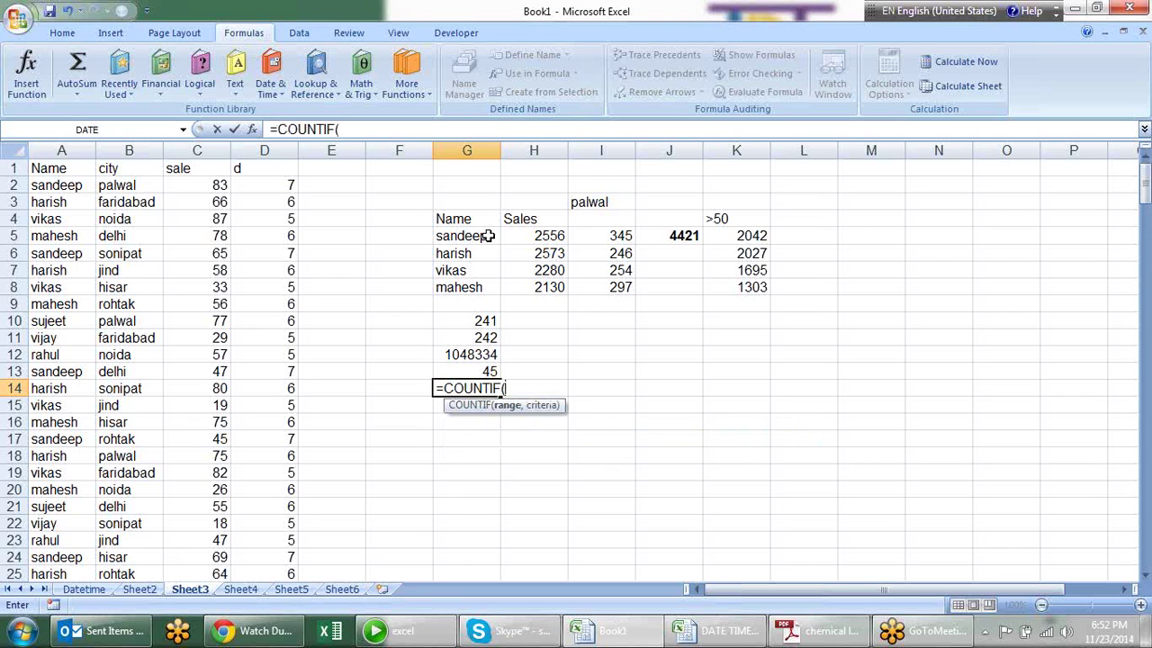
pyautogui.press('BackSpace')
pyautogui.write('s')
pyautogui.press('Tab')
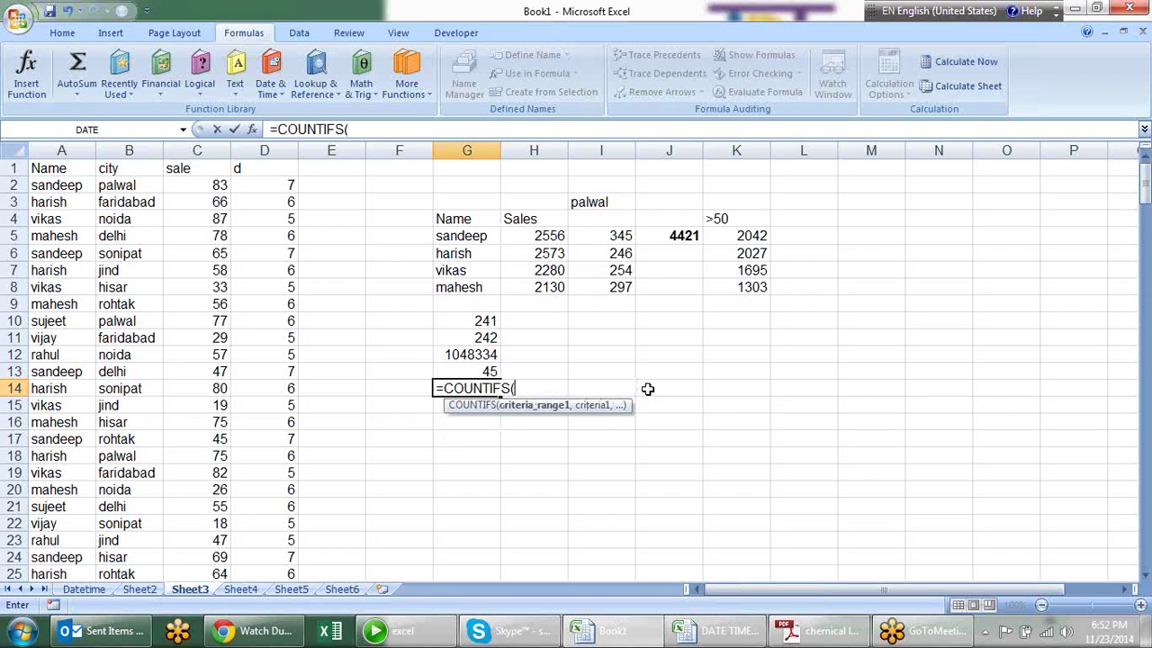
# Give COUNTIFS the criteria A:A = G5 and B:B = I3 (palwal).
pyautogui.click(63, 149)
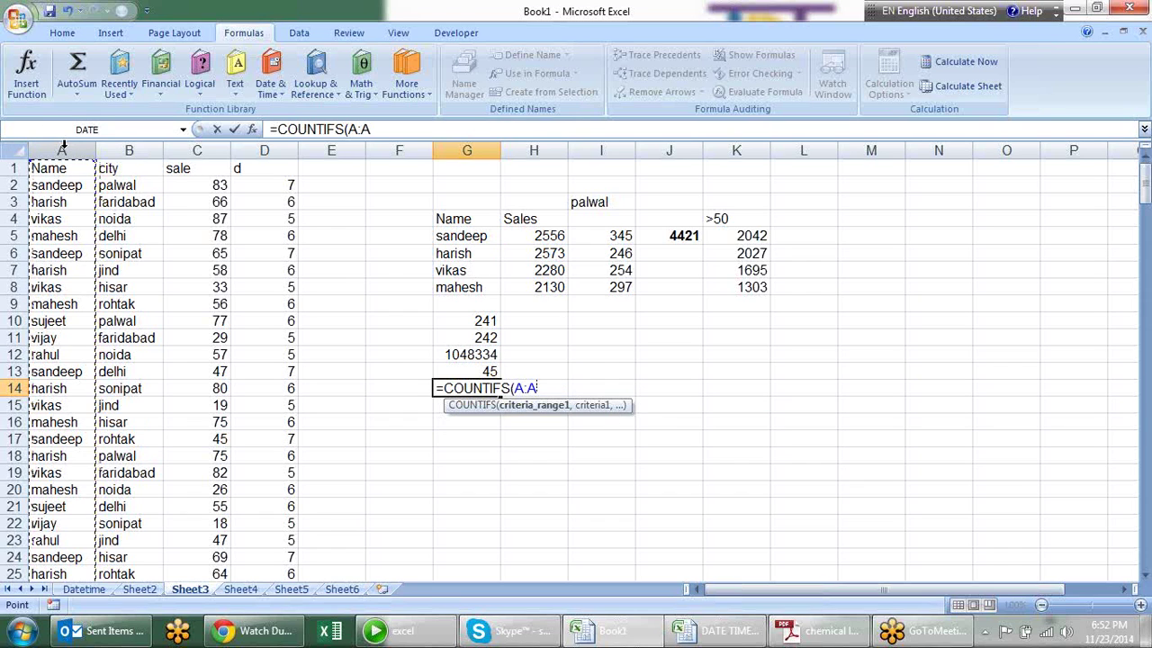
pyautogui.write(',')
pyautogui.click(484, 233)
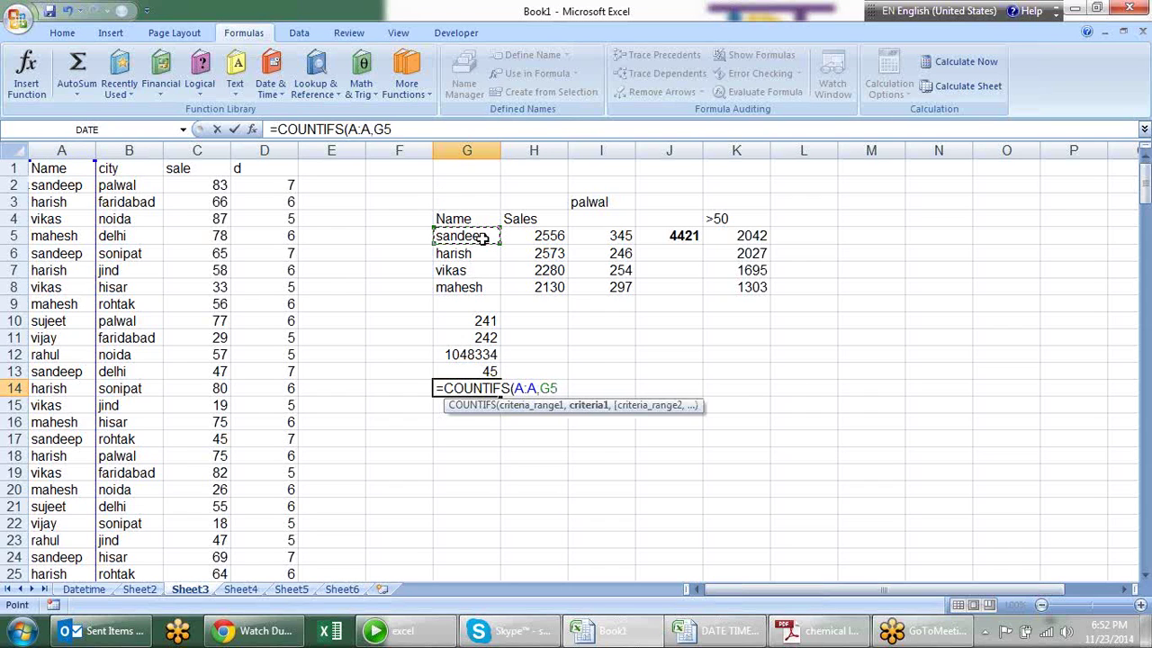
pyautogui.write(',')
pyautogui.click(144, 150)
pyautogui.write(',B:B,')
pyautogui.click(598, 203)
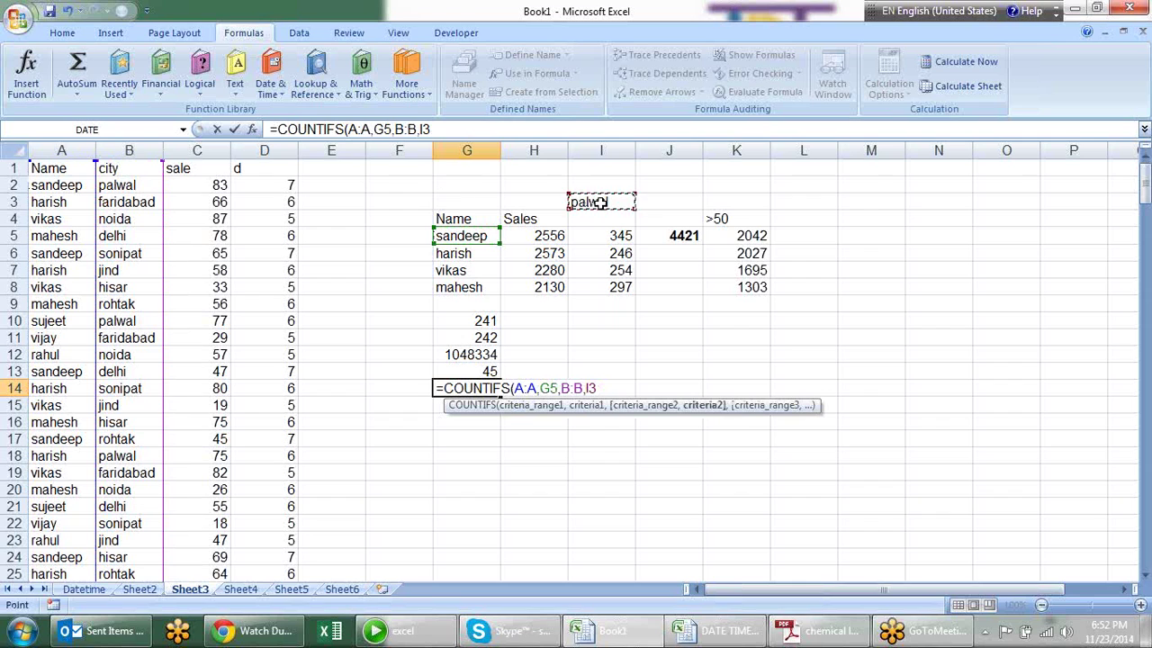
pyautogui.write(')')
pyautogui.press('Return')
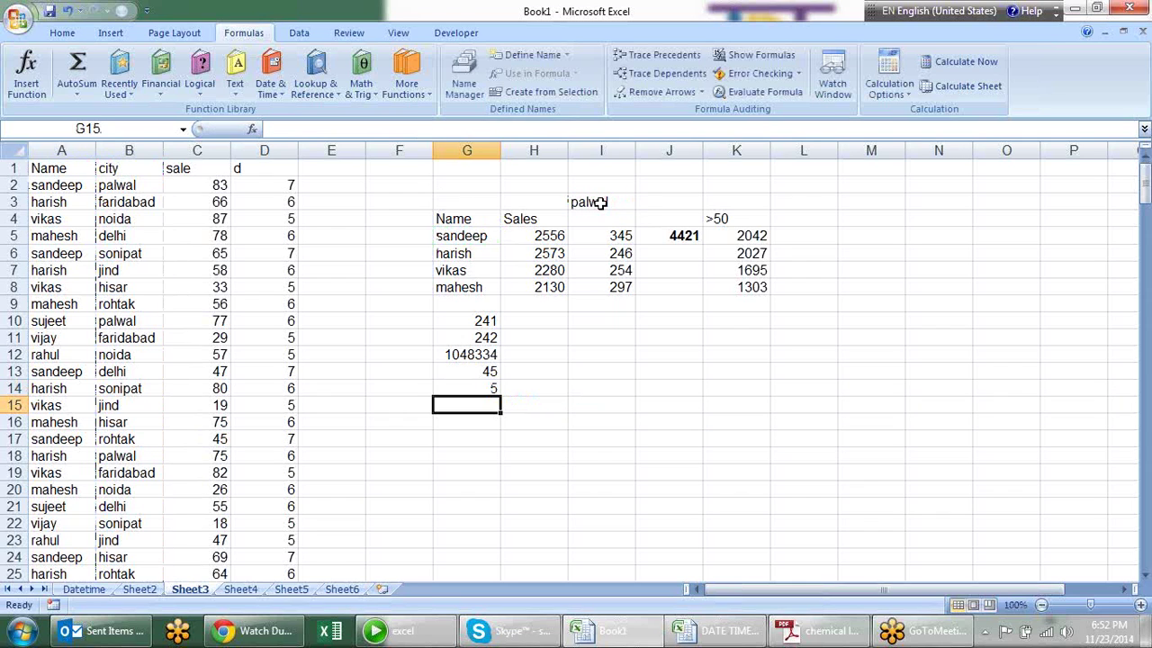
# Extend the G14 formula with C:C = K4 (>50), returning 4.
pyautogui.press('Up')
pyautogui.press('F2')
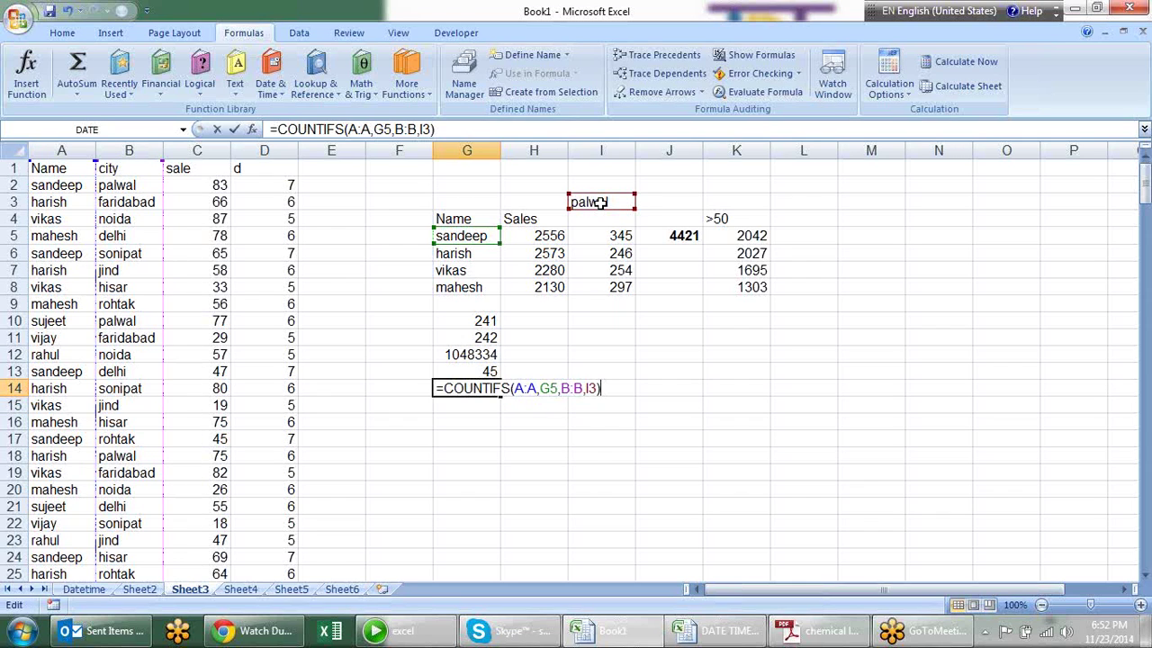
pyautogui.write(',')
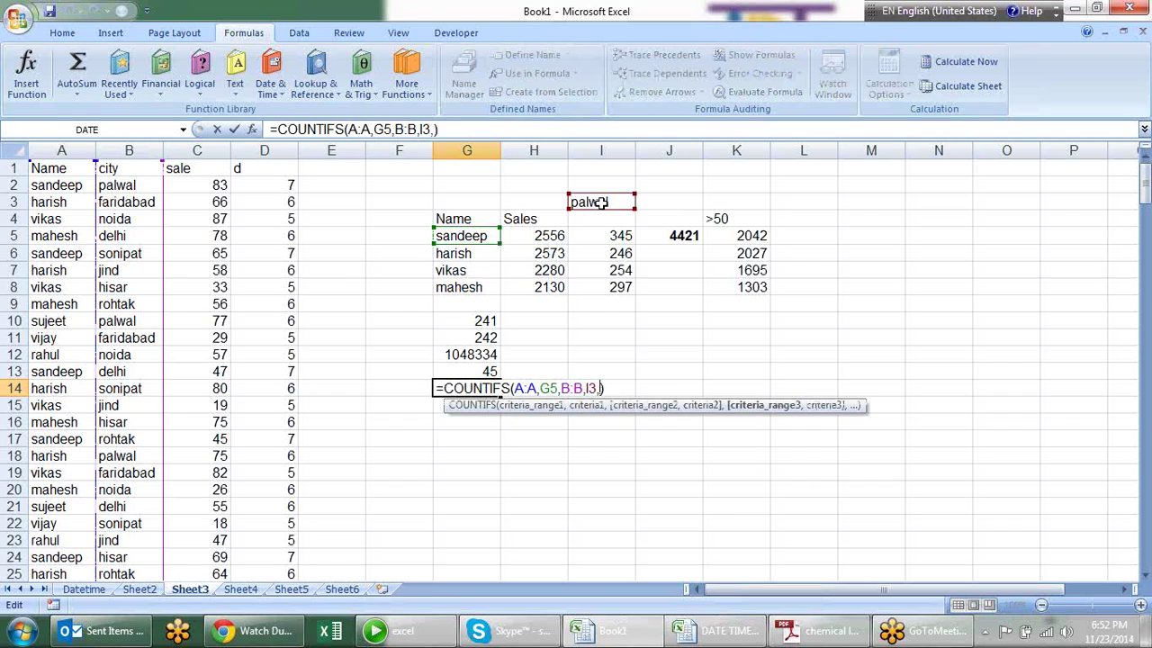
pyautogui.click(199, 150)
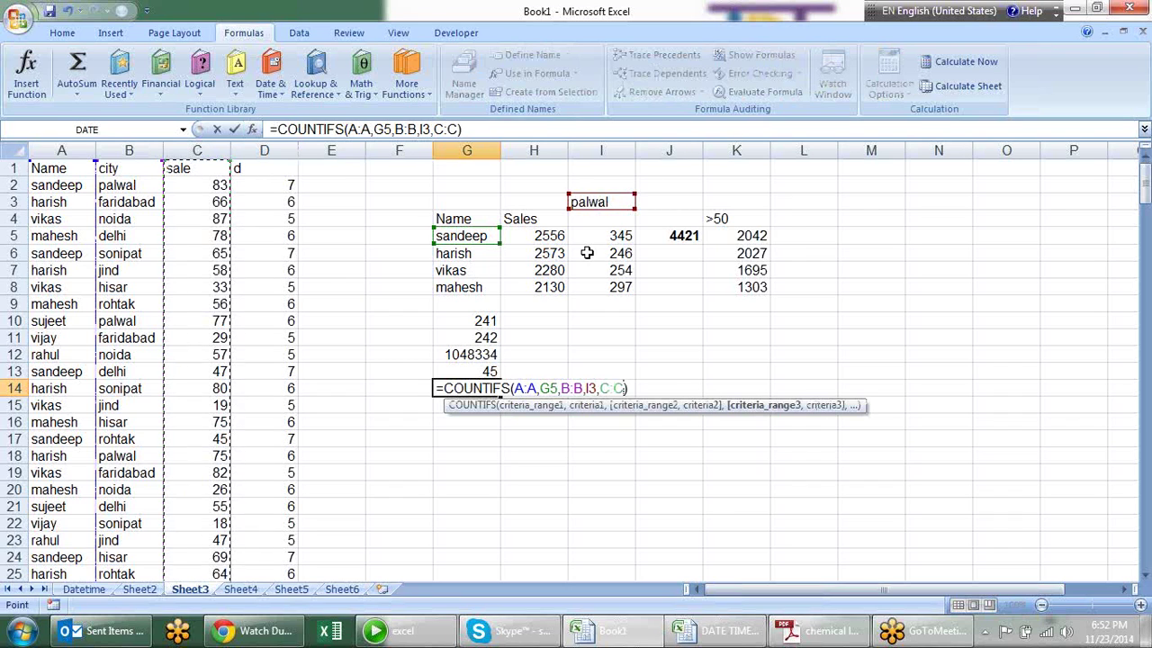
pyautogui.write(',')
pyautogui.click(742, 217)
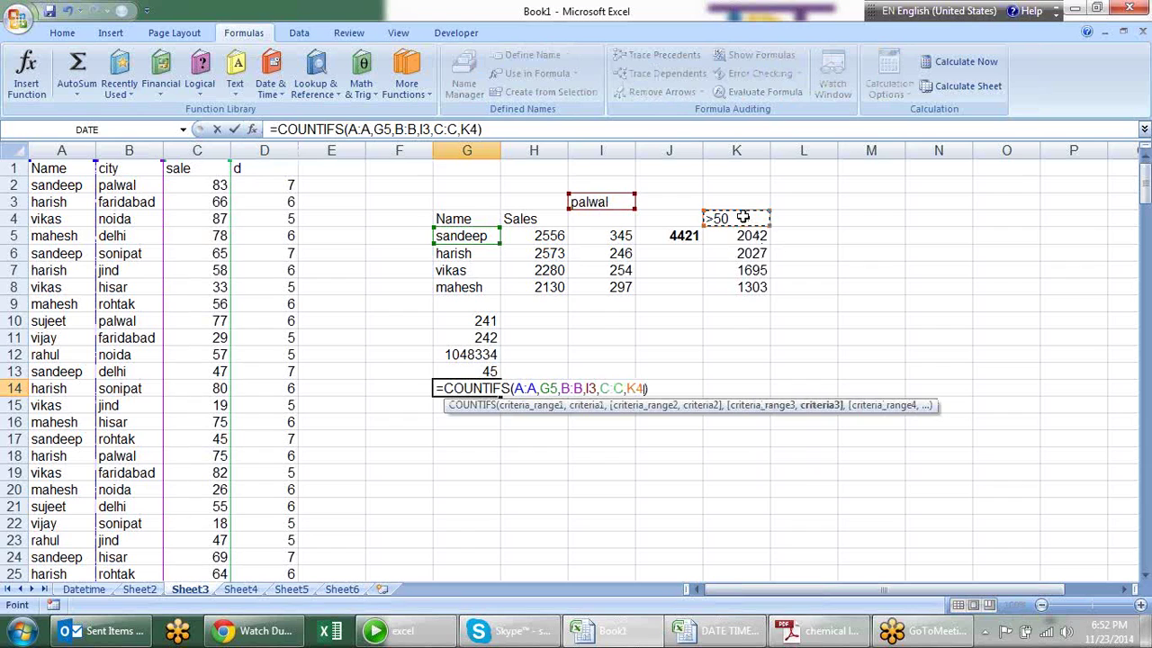
pyautogui.press('Return')
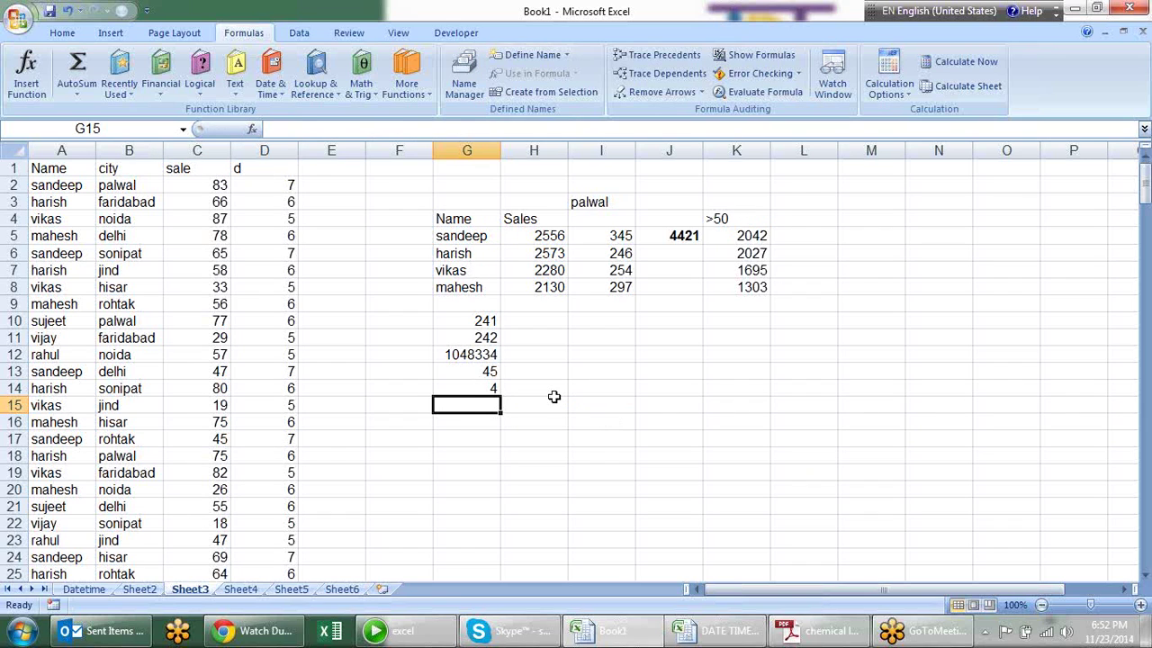
pyautogui.doubleClick(489, 388)
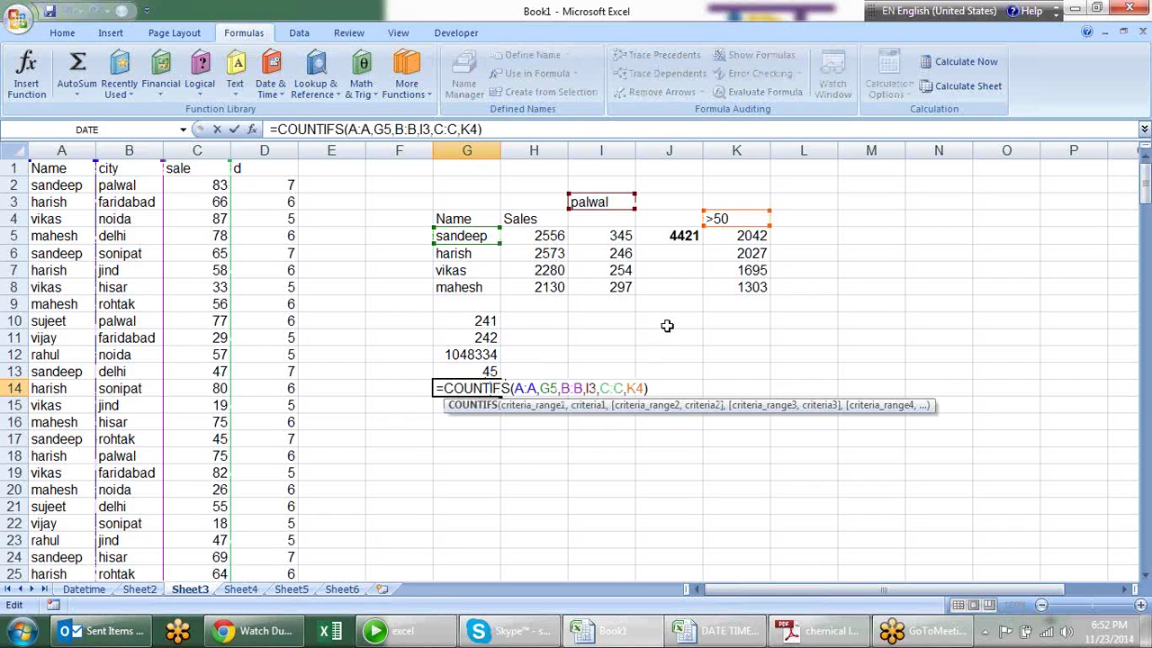
pyautogui.press('Escape')
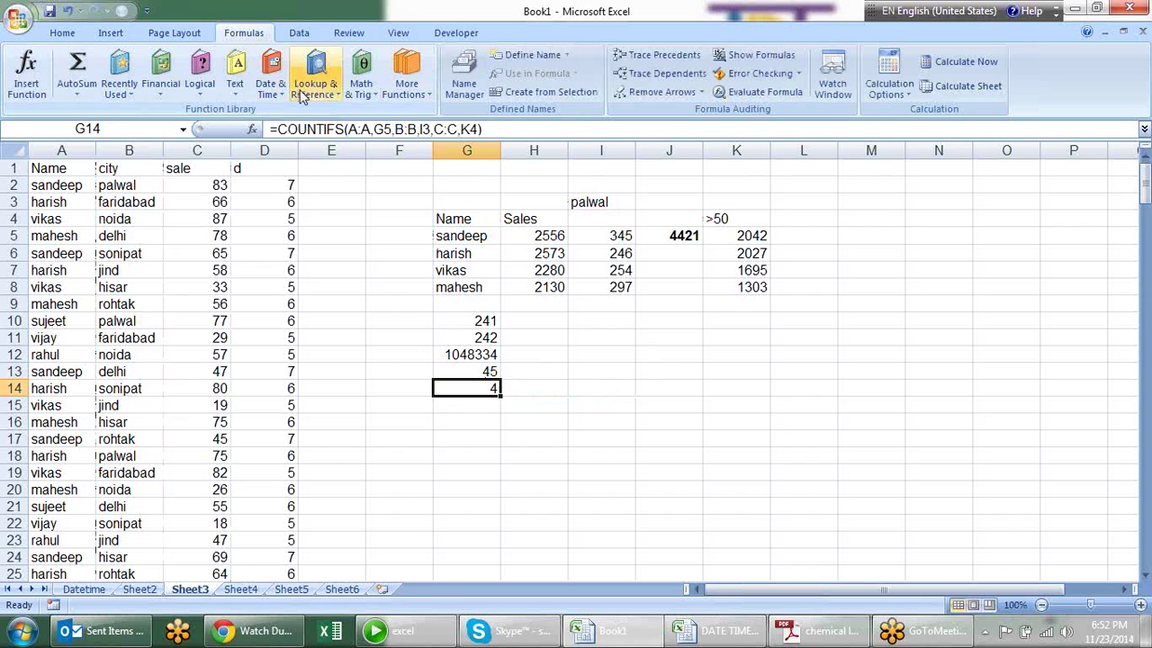
# Browse the Math & Trig function list, then close it without inserting a function.
pyautogui.click(363, 88)
pyautogui.moveTo(473, 151); pyautogui.dragTo(493, 391)
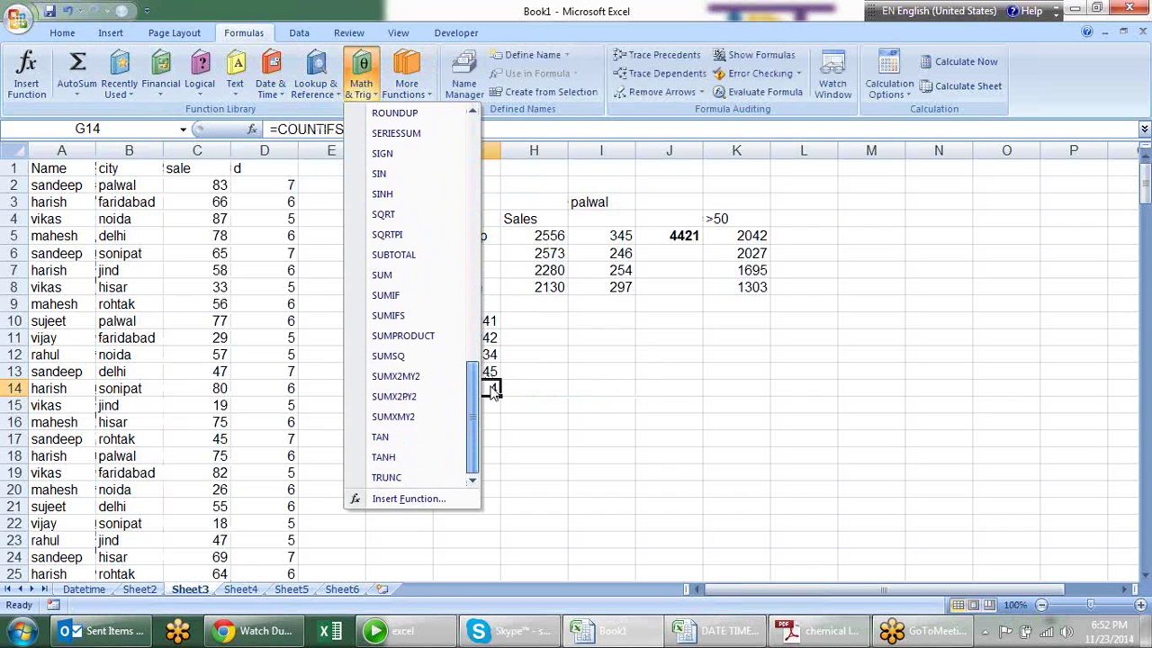
pyautogui.click(694, 365)
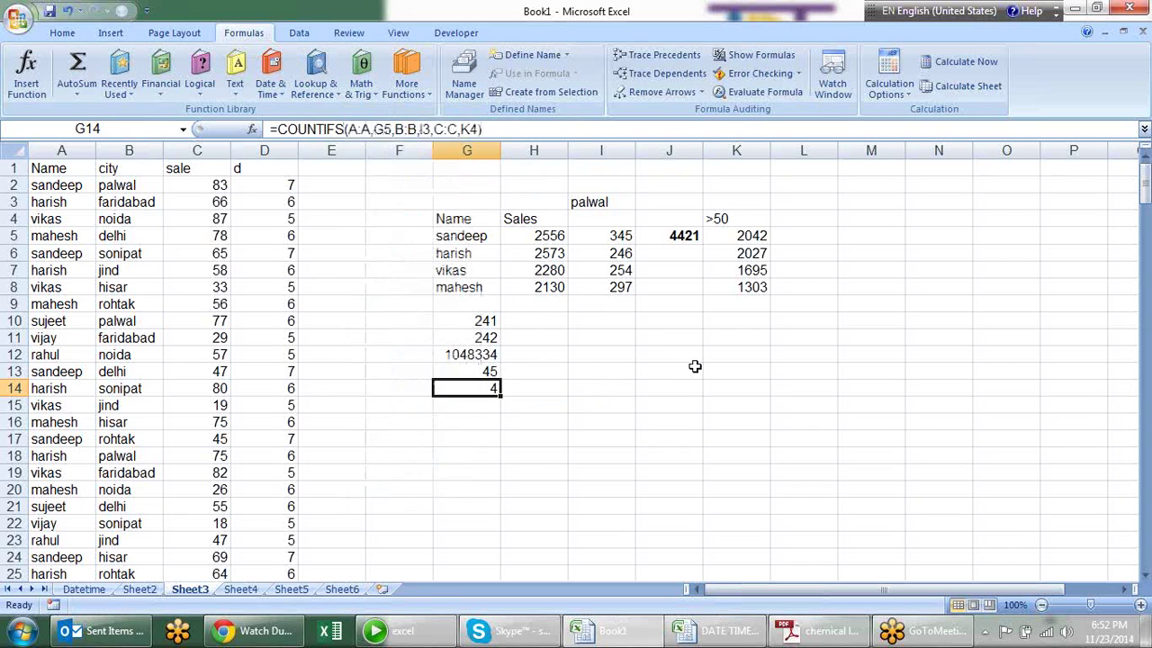
pyautogui.click(694, 367)
# Move from Sheet2 to the Datetime sheet with its date and time tables.
pyautogui.click(698, 591)
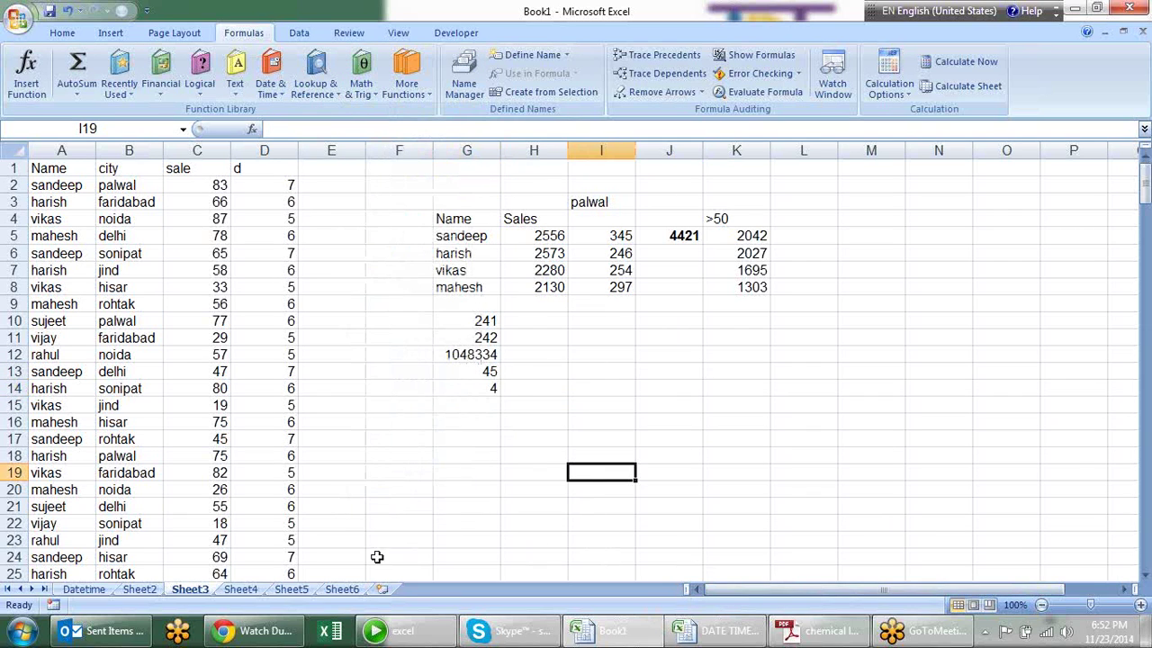
pyautogui.click(140, 589)
pyautogui.click(95, 593)
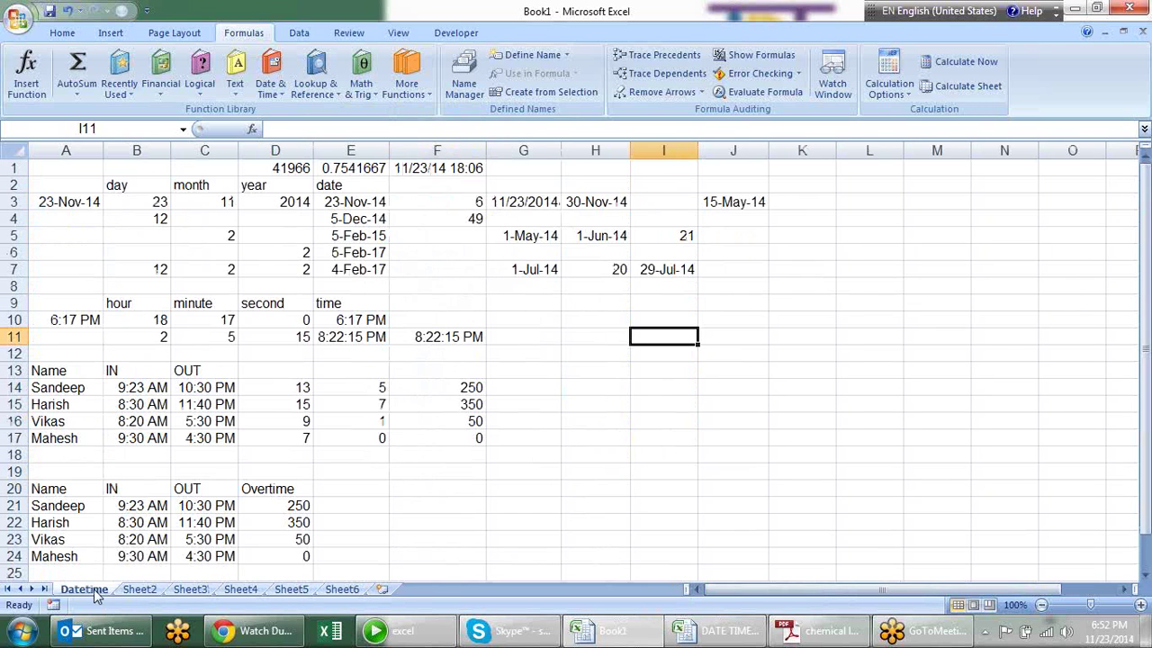
pyautogui.click(541, 417)
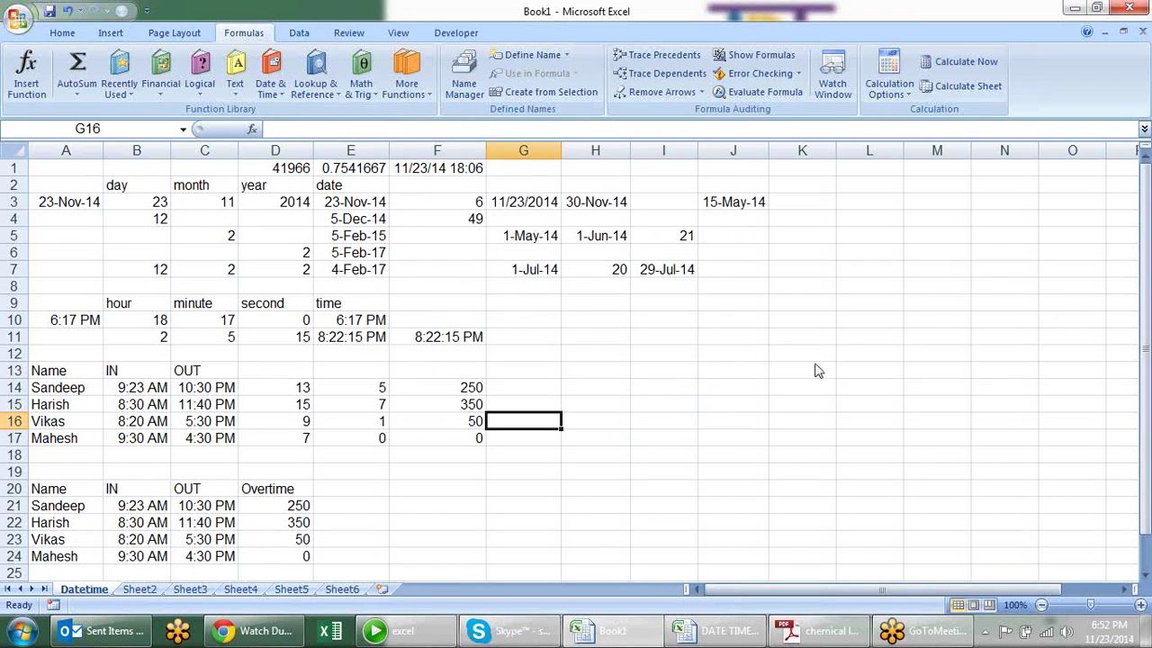
# Bring up the Save As dialog, then cancel it without saving the workbook.
pyautogui.hotkey('ctrl', 's')
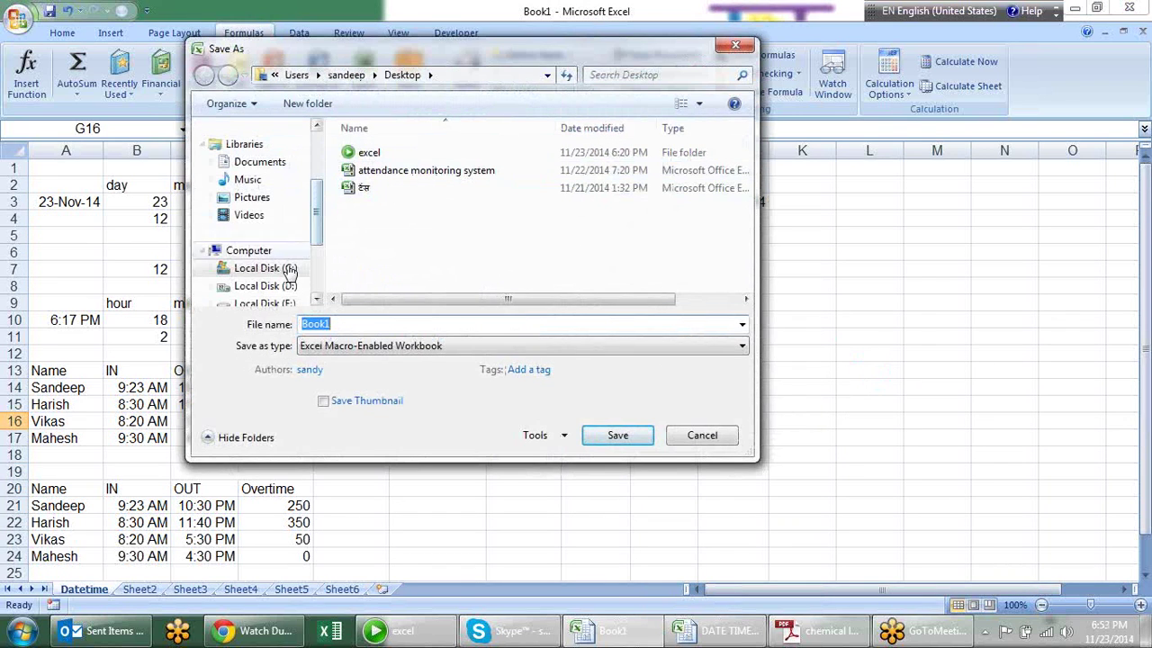
pyautogui.moveTo(317, 207); pyautogui.dragTo(315, 149)
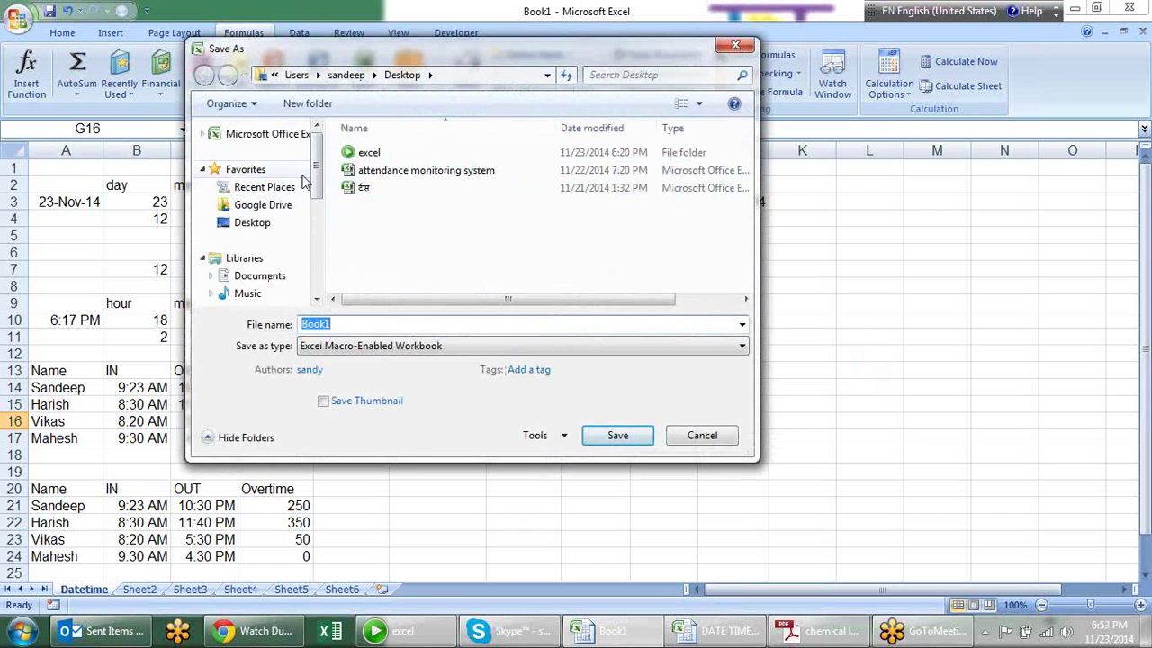
pyautogui.press('Escape')
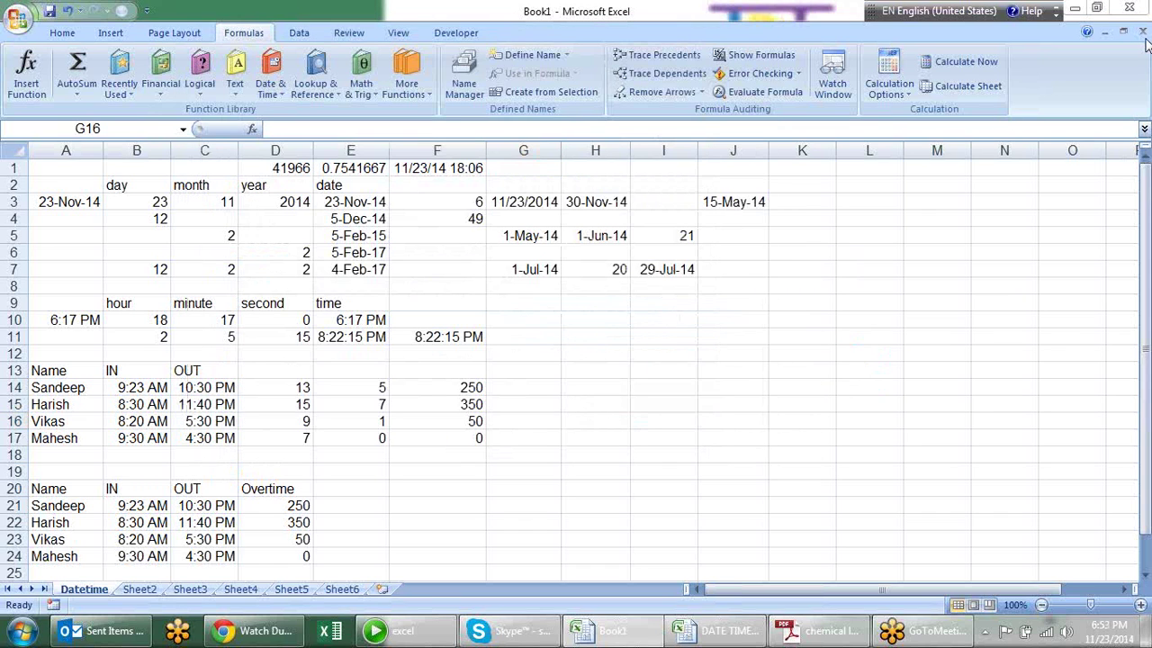
pyautogui.click(1145, 22)
pyautogui.click(630, 351)
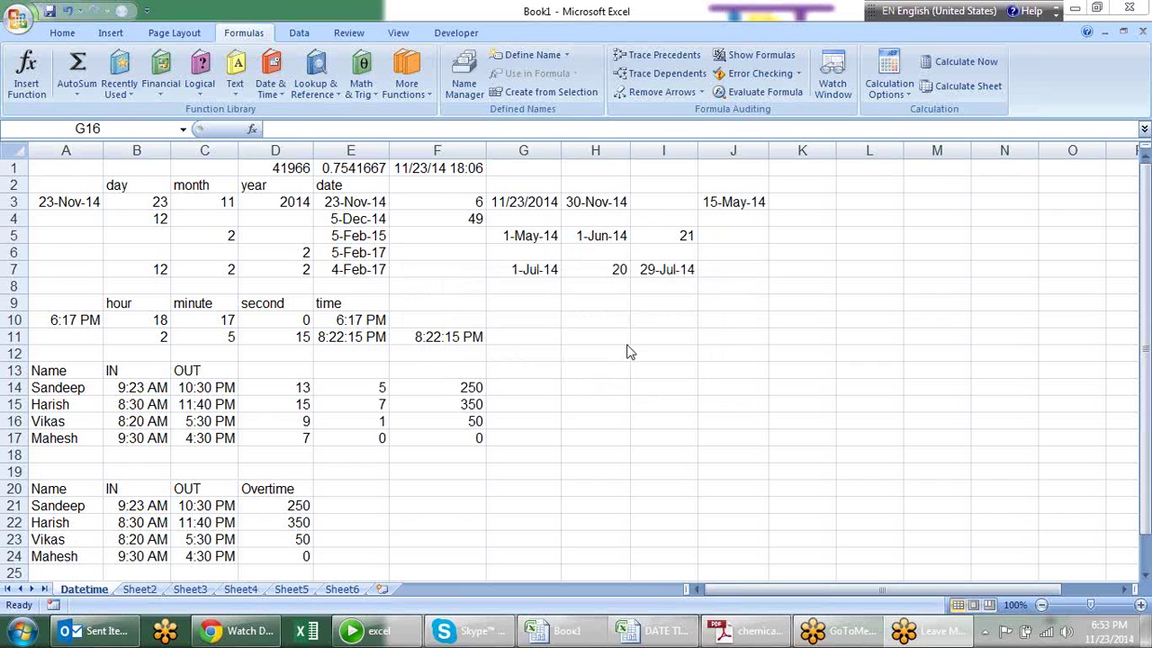